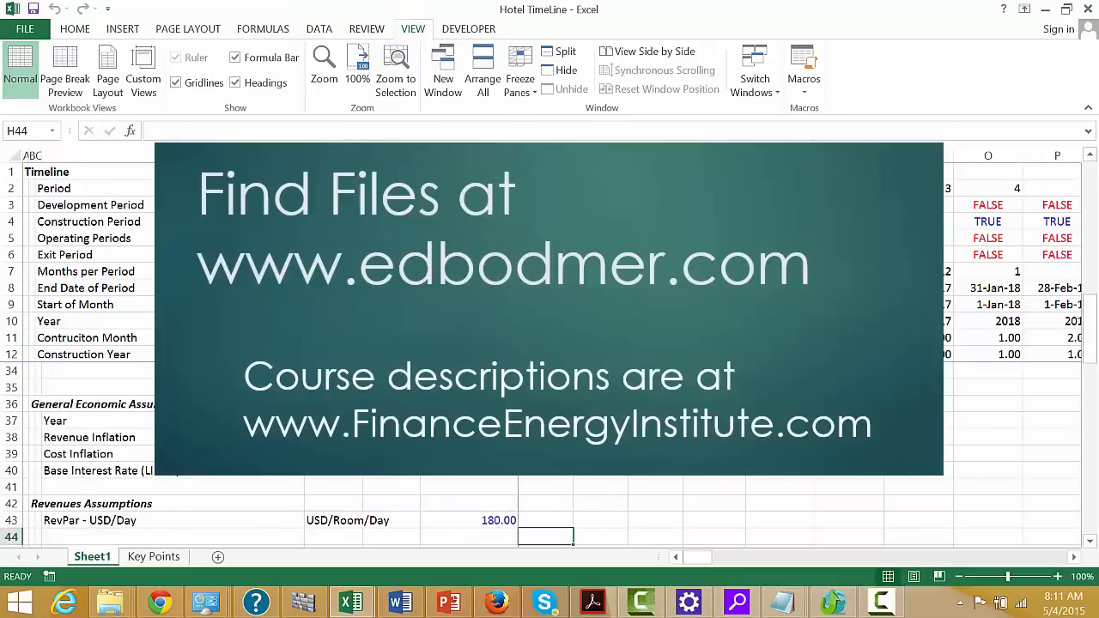
Enter the section heading "Construction and Development Cost" in cell A73, below the fee assumptions
{"action": "left_click", "coordinate": [959, 580]}
{"action": "key", "text": "Left"}
{"action": "key", "text": "Left"}
{"action": "key", "text": "Left"}
{"action": "key", "text": "Left"}
{"action": "key", "text": "Left"}
{"action": "key", "text": "Left"}
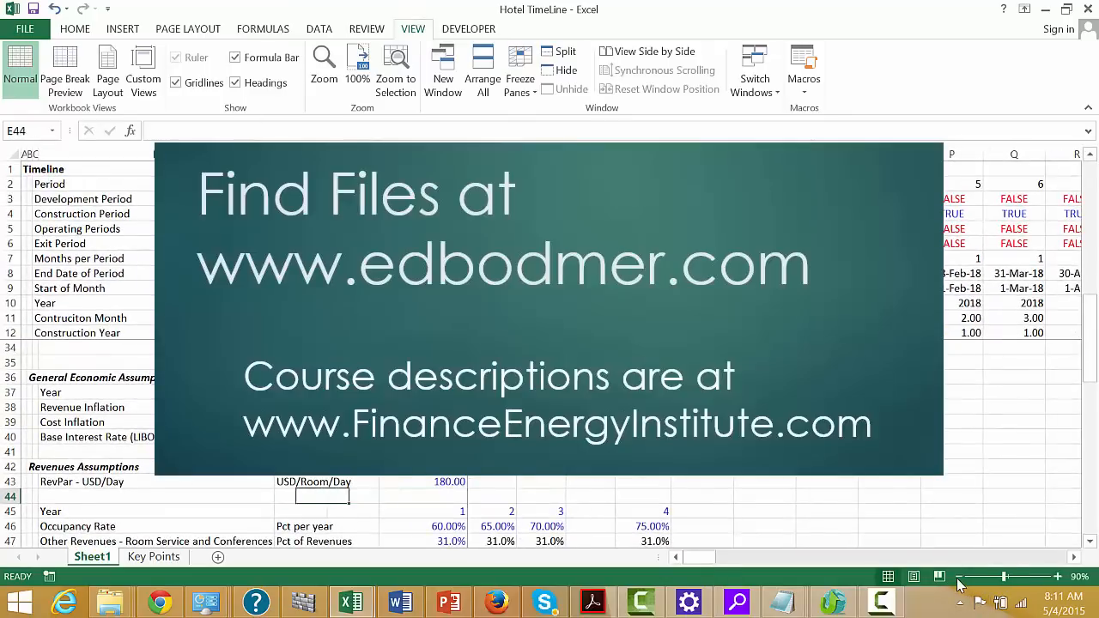
{"action": "key", "text": "Left"}
{"action": "key", "text": "Down"}
{"action": "key", "text": "Down"}
{"action": "key", "text": "Down"}
{"action": "key", "text": "Down"}
{"action": "key", "text": "Down"}
{"action": "key", "text": "Down"}
{"action": "key", "text": "Down"}
{"action": "key", "text": "Down"}
{"action": "key", "text": "Down"}
{"action": "key", "text": "Down"}
{"action": "key", "text": "Down"}
{"action": "key", "text": "Down"}
{"action": "key", "text": "Down"}
{"action": "key", "text": "Down"}
{"action": "key", "text": "Down"}
{"action": "key", "text": "Down"}
{"action": "key", "text": "Down"}
{"action": "key", "text": "Down"}
{"action": "key", "text": "Down"}
{"action": "key", "text": "Down"}
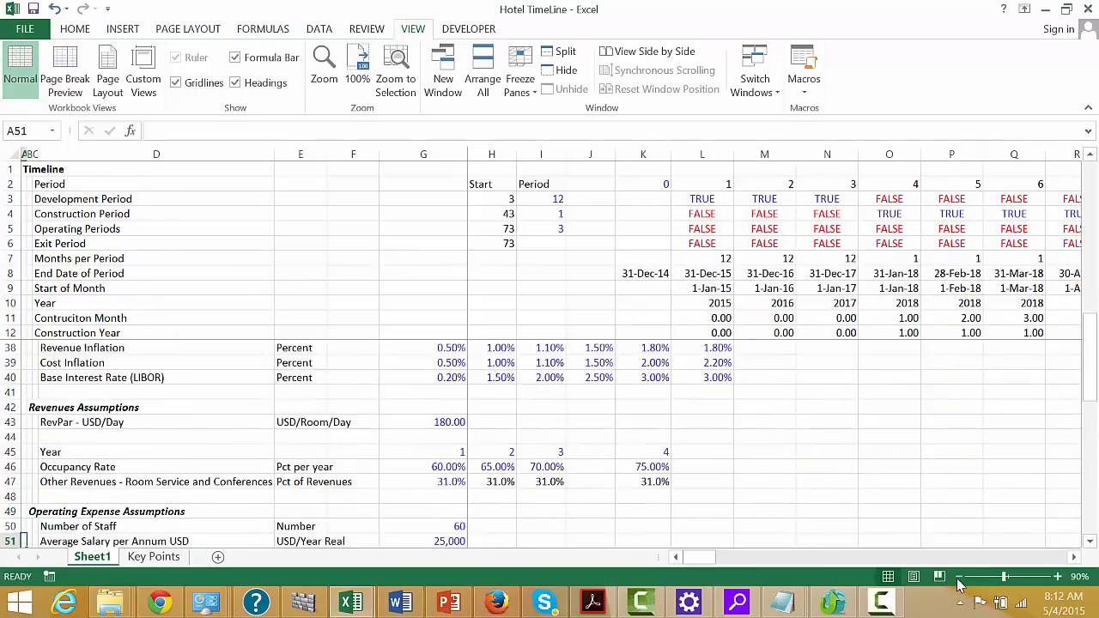
{"action": "key", "text": "Down"}
{"action": "key", "text": "Down"}
{"action": "key", "text": "Down"}
{"action": "key", "text": "Down"}
{"action": "key", "text": "Down"}
{"action": "key", "text": "Down"}
{"action": "key", "text": "Down"}
{"action": "key", "text": "Down"}
{"action": "key", "text": "Down"}
{"action": "key", "text": "Down"}
{"action": "key", "text": "Down"}
{"action": "key", "text": "Down"}
{"action": "key", "text": "Down"}
{"action": "key", "text": "Down"}
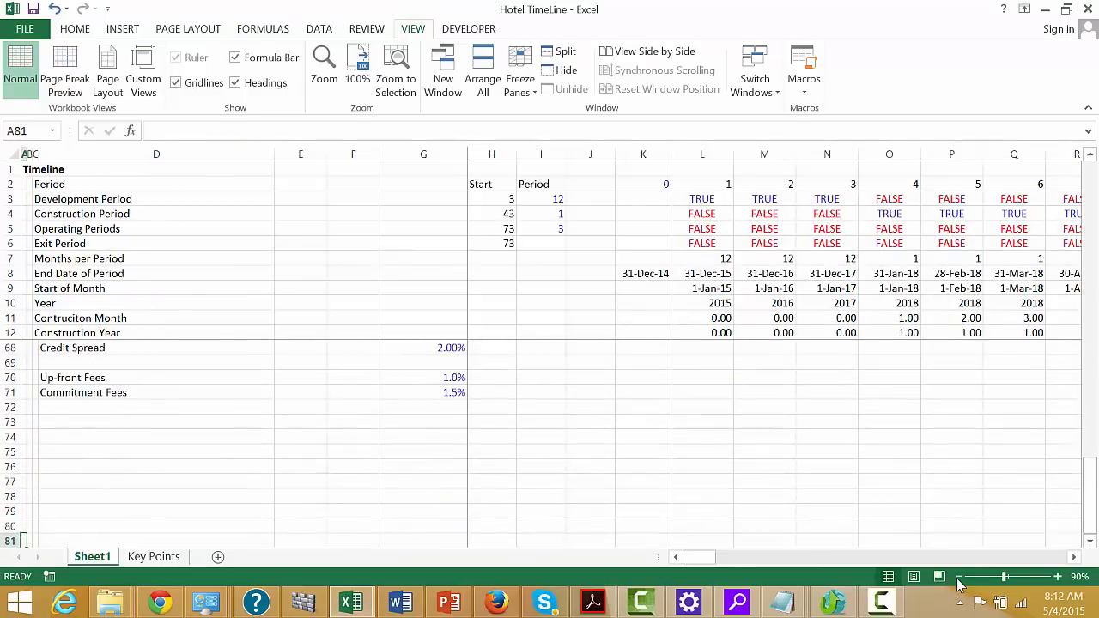
{"action": "key", "text": "Up"}
{"action": "key", "text": "Up"}
{"action": "key", "text": "Up"}
{"action": "key", "text": "Up"}
{"action": "key", "text": "Up"}
{"action": "key", "text": "Up"}
{"action": "key", "text": "Up"}
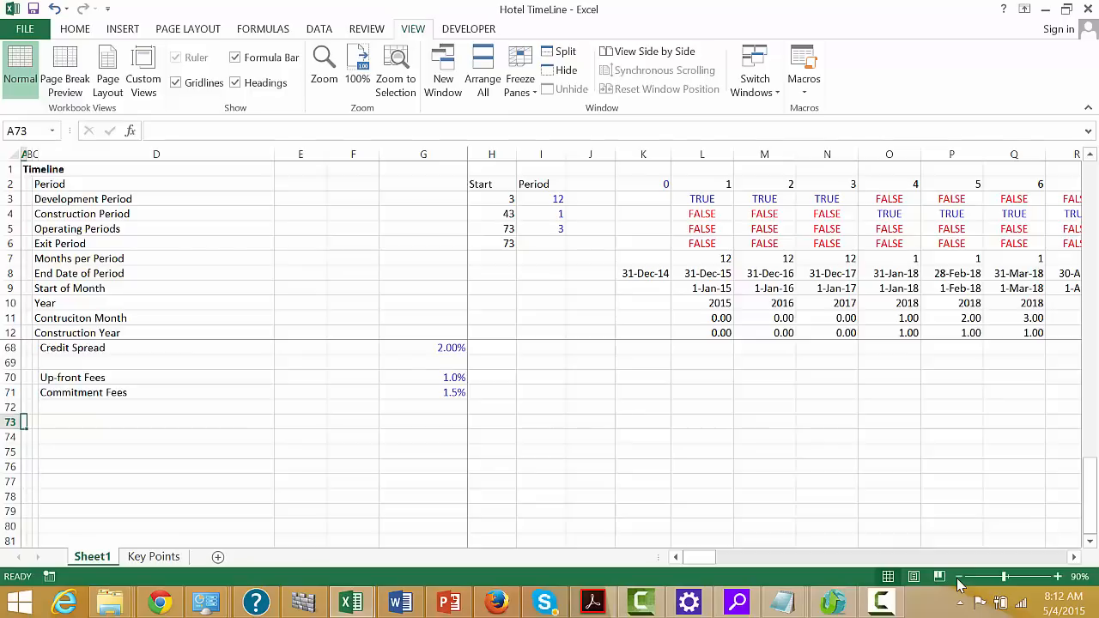
{"action": "type", "text": "Construc"}
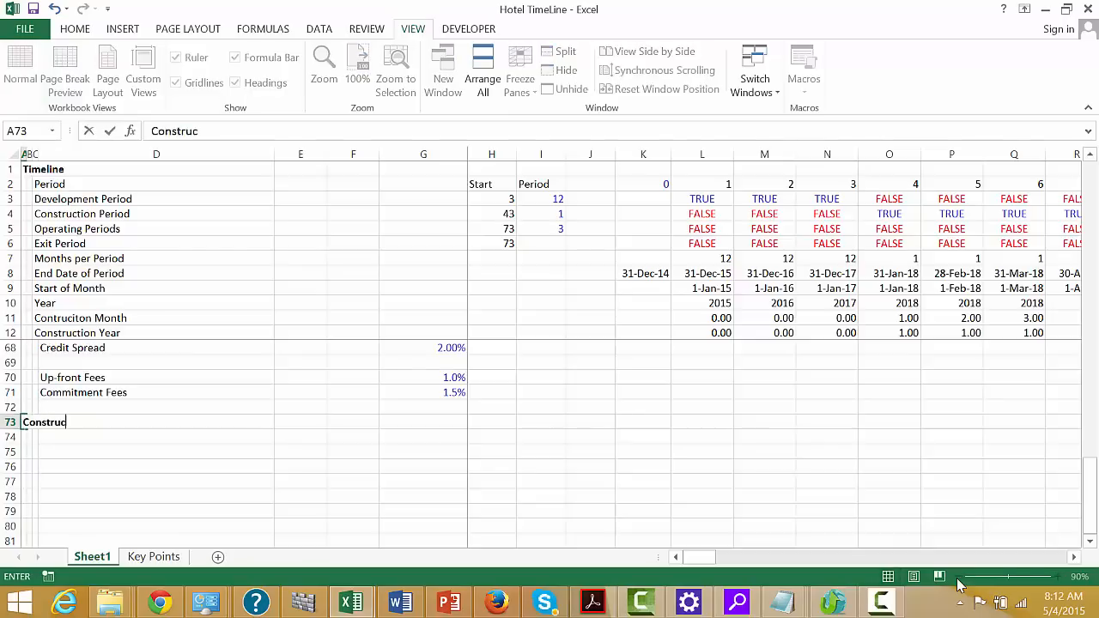
{"action": "type", "text": "tion and Deve"}
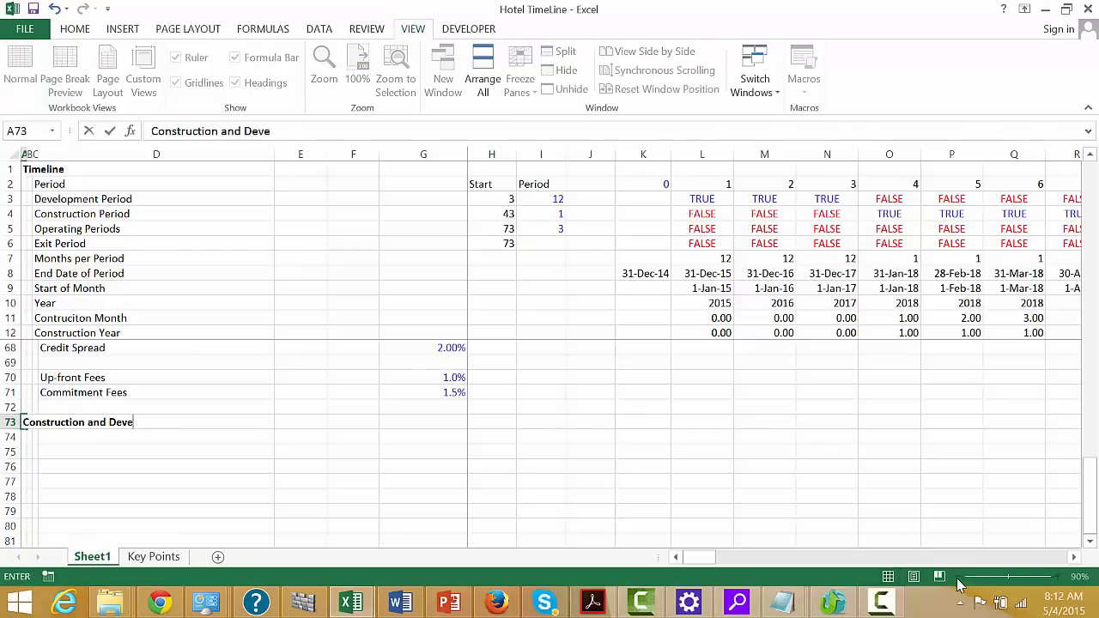
{"action": "type", "text": "lopment Cost"}
{"action": "key", "text": "Return"}
{"action": "key", "text": "Right"}
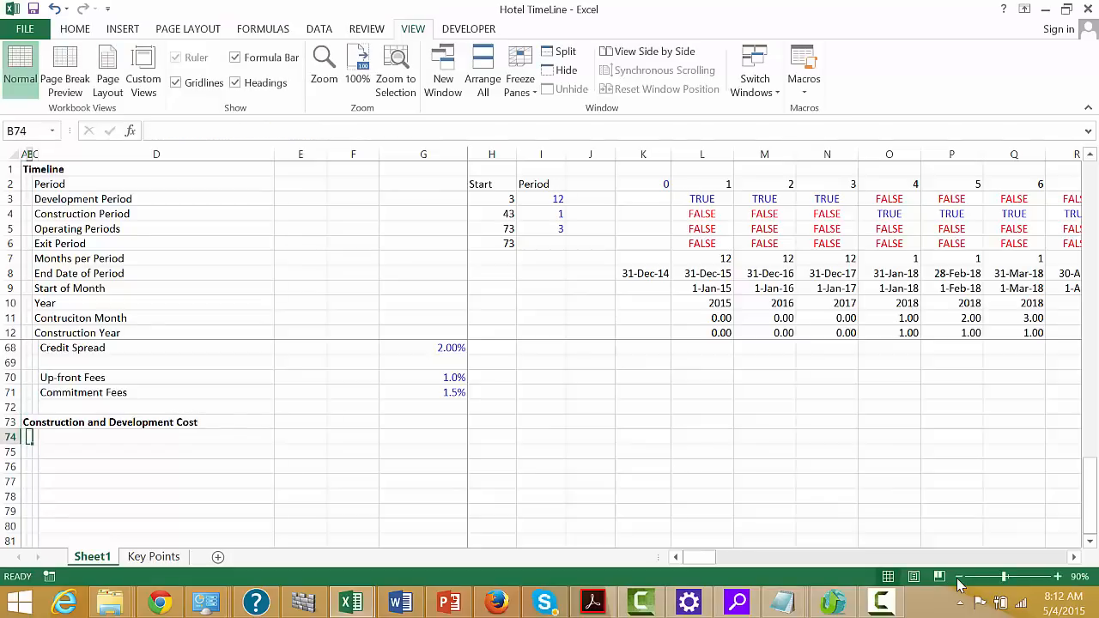
{"action": "type", "text": "Devel"}
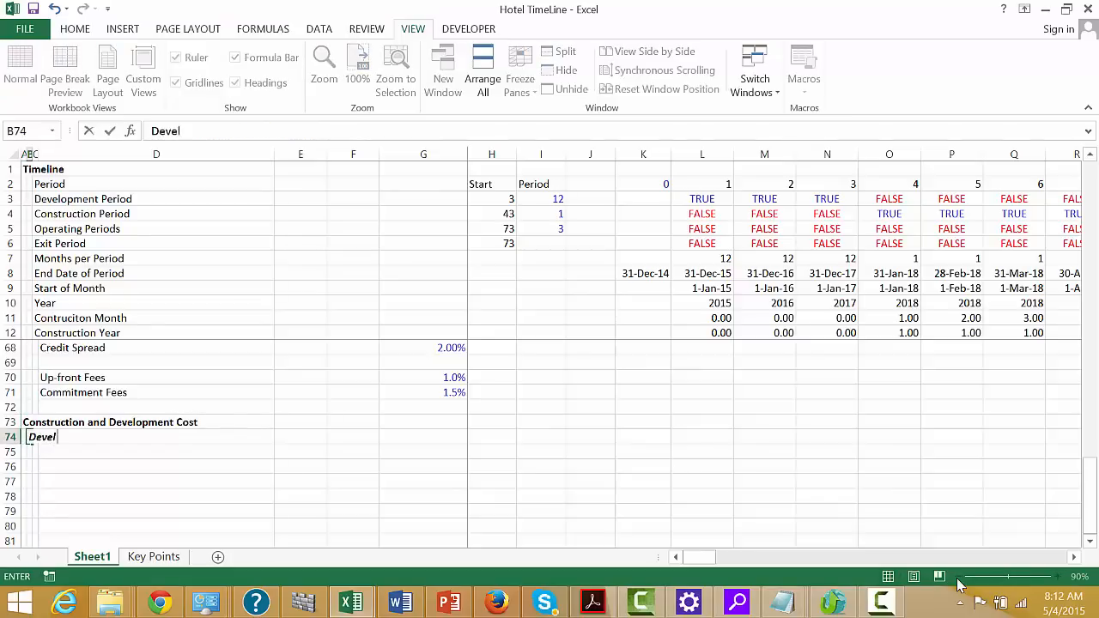
{"action": "type", "text": "opment"}
{"action": "key", "text": "Escape"}
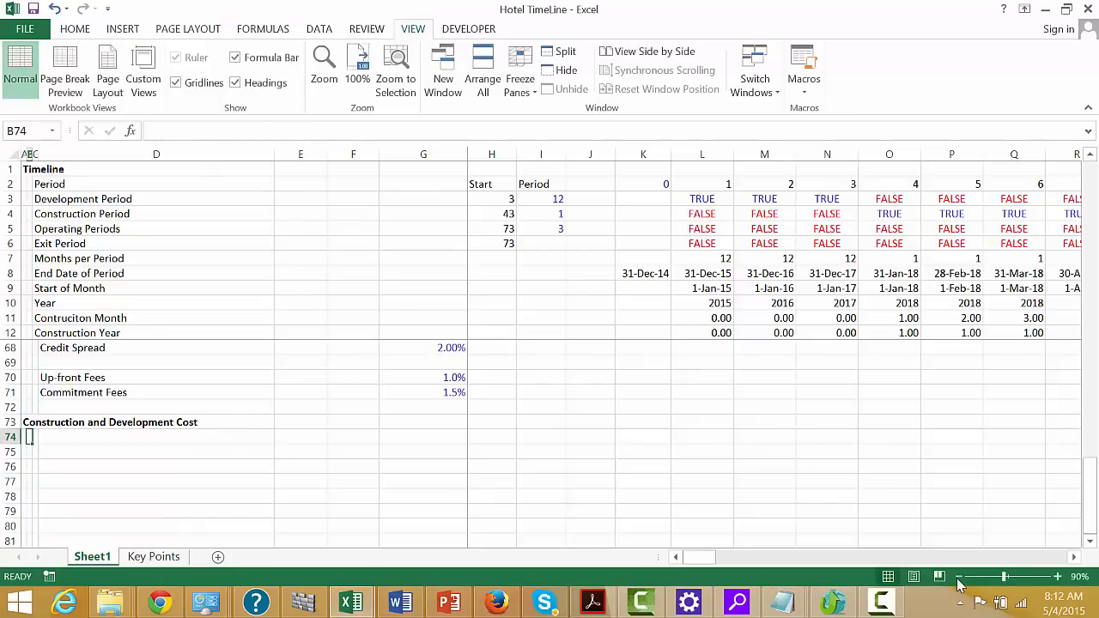
Enter the subheading "Development Cost" in B74 and the row label "Total Cost" in C75
{"action": "type", "text": "Deve"}
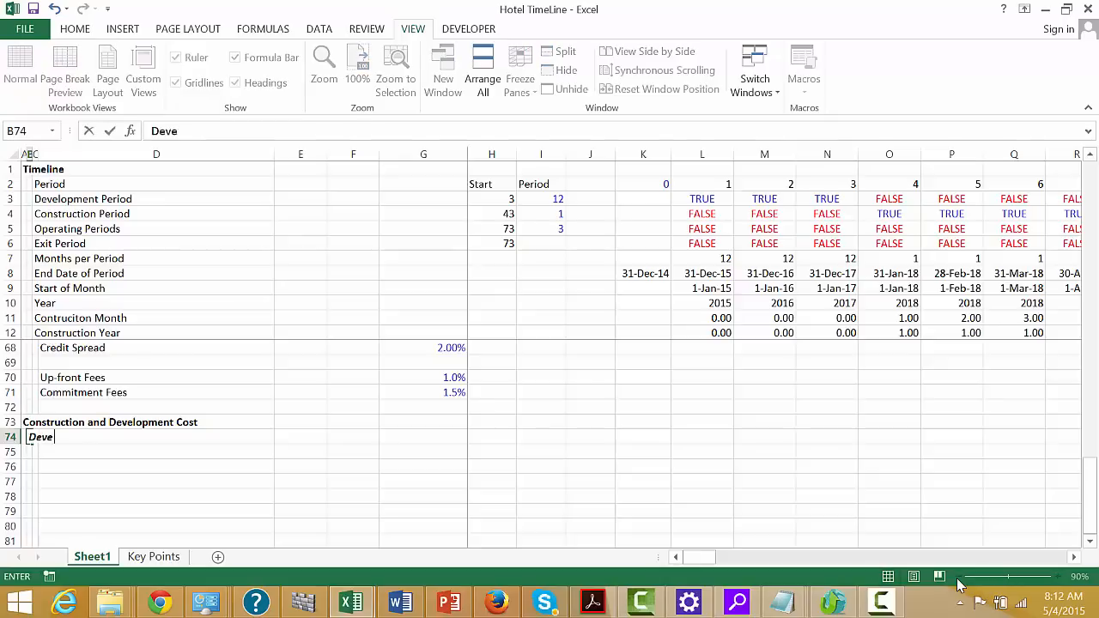
{"action": "type", "text": "lopment Co"}
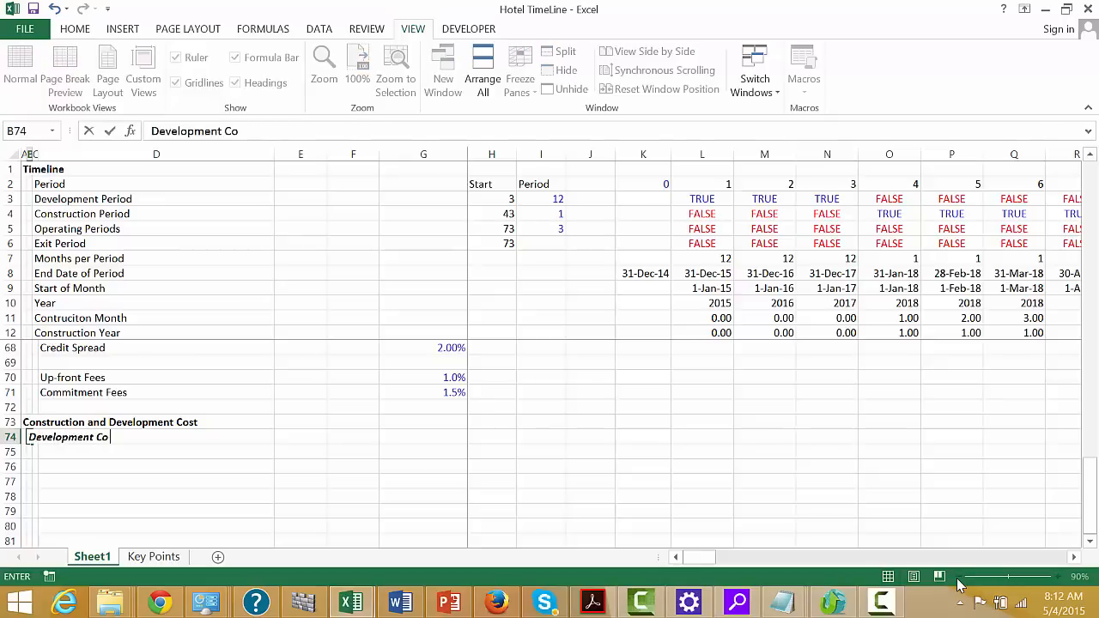
{"action": "type", "text": "st"}
{"action": "key", "text": "Return"}
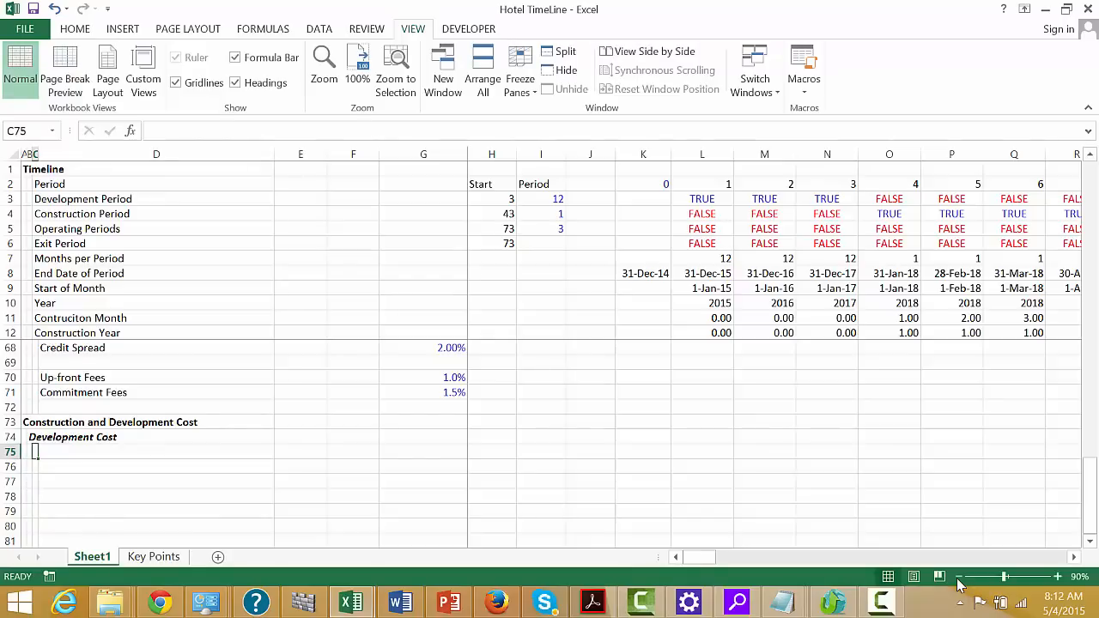
{"action": "type", "text": "Total"}
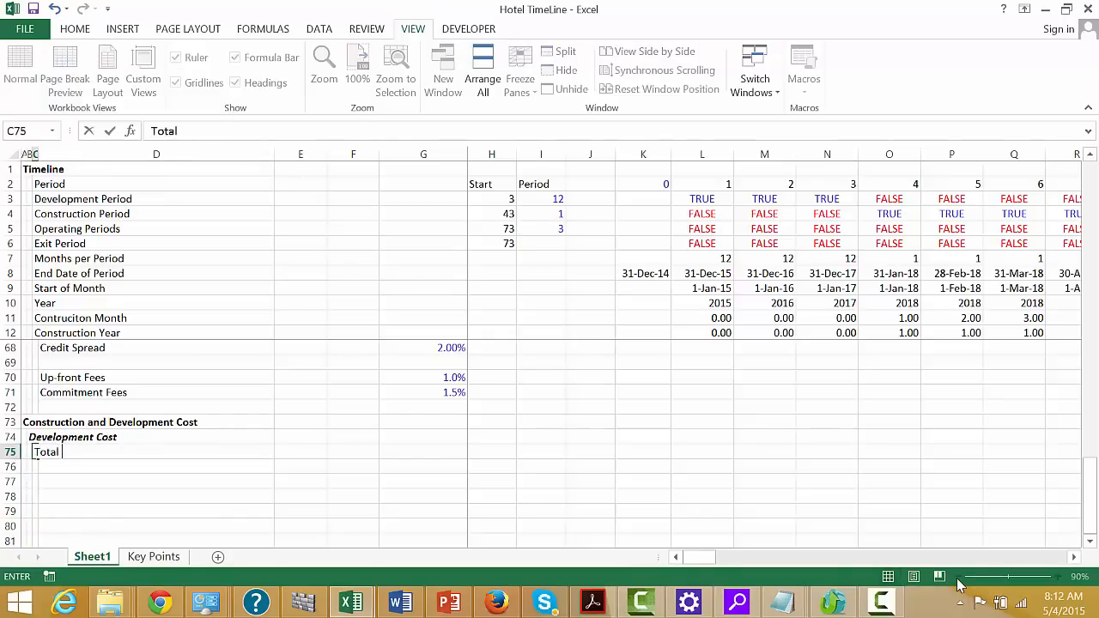
{"action": "type", "text": " Cost"}
{"action": "key", "text": "Return"}
Link H75 in the Total Cost row to the Development Costs amount in G26, and widen columns H to J
{"action": "key", "text": "Up"}
{"action": "key", "text": "Right"}
{"action": "key", "text": "Right"}
{"action": "key", "text": "Right"}
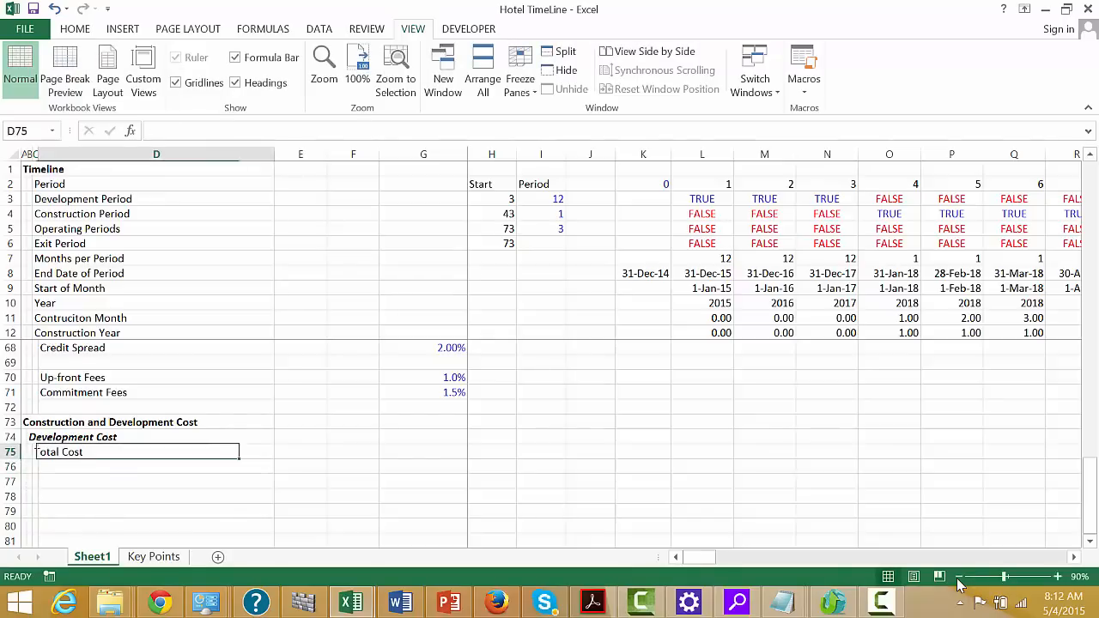
{"action": "key", "text": "Right"}
{"action": "key", "text": "Right"}
{"action": "type", "text": "="}
{"action": "key", "text": "Up"}
{"action": "key", "text": "Up"}
{"action": "key", "text": "Up"}
{"action": "key", "text": "Up"}
{"action": "key", "text": "Up"}
{"action": "key", "text": "Up"}
{"action": "key", "text": "Up"}
{"action": "key", "text": "Up"}
{"action": "key", "text": "Up"}
{"action": "key", "text": "Up"}
{"action": "key", "text": "Up"}
{"action": "key", "text": "Up"}
{"action": "key", "text": "Up"}
{"action": "key", "text": "Up"}
{"action": "key", "text": "Up"}
{"action": "key", "text": "Up"}
{"action": "key", "text": "Up"}
{"action": "key", "text": "Up"}
{"action": "key", "text": "Up"}
{"action": "key", "text": "Up"}
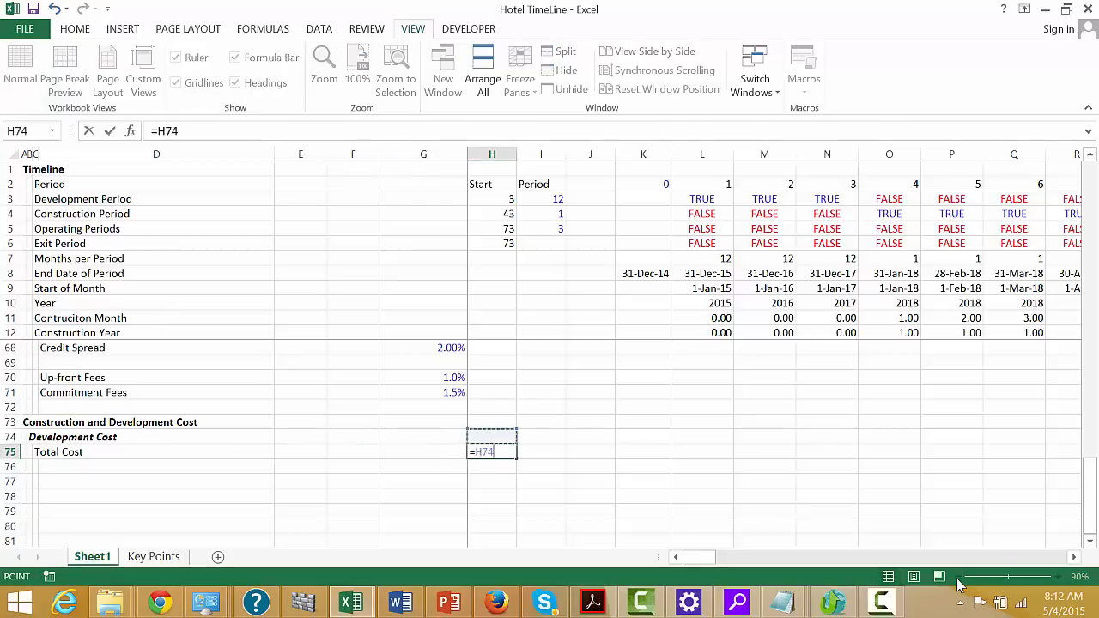
{"action": "key", "text": "Up"}
{"action": "key", "text": "Up"}
{"action": "key", "text": "Up"}
{"action": "key", "text": "Up"}
{"action": "key", "text": "Up"}
{"action": "key", "text": "Up"}
{"action": "key", "text": "Up"}
{"action": "key", "text": "Up"}
{"action": "key", "text": "Up"}
{"action": "key", "text": "Up"}
{"action": "key", "text": "Up"}
{"action": "key", "text": "Up"}
{"action": "key", "text": "Up"}
{"action": "key", "text": "Up"}
{"action": "key", "text": "Up"}
{"action": "key", "text": "Up"}
{"action": "key", "text": "Up"}
{"action": "key", "text": "Up"}
{"action": "key", "text": "Up"}
{"action": "key", "text": "Up"}
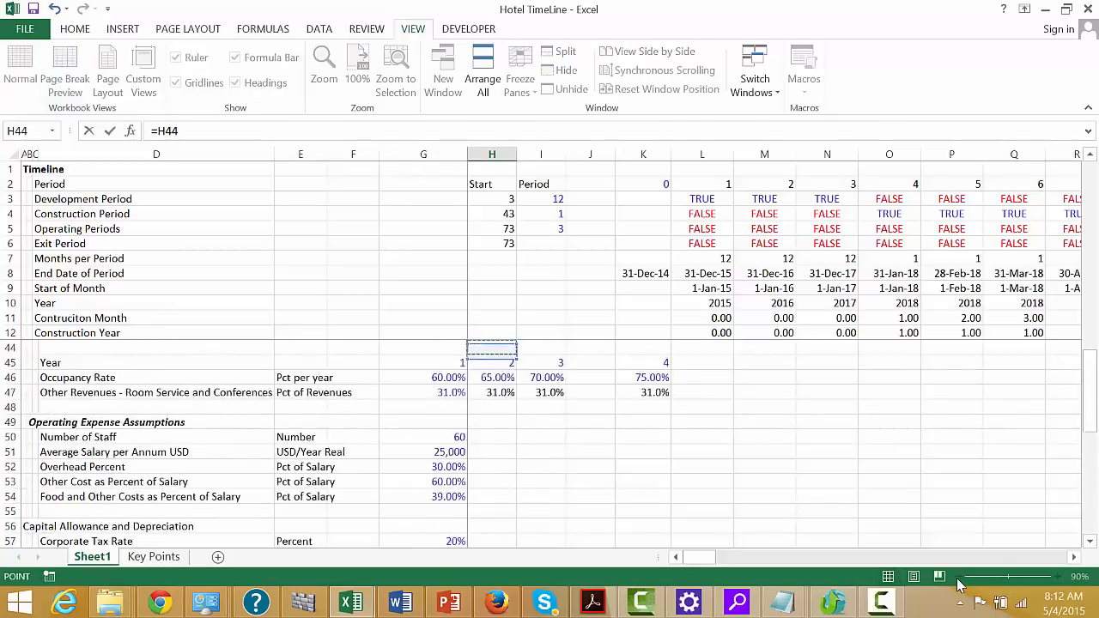
{"action": "key", "text": "Down"}
{"action": "key", "text": "Down"}
{"action": "key", "text": "Down"}
{"action": "key", "text": "Down"}
{"action": "key", "text": "Down"}
{"action": "key", "text": "Down"}
{"action": "key", "text": "Down"}
{"action": "key", "text": "Down"}
{"action": "key", "text": "Down"}
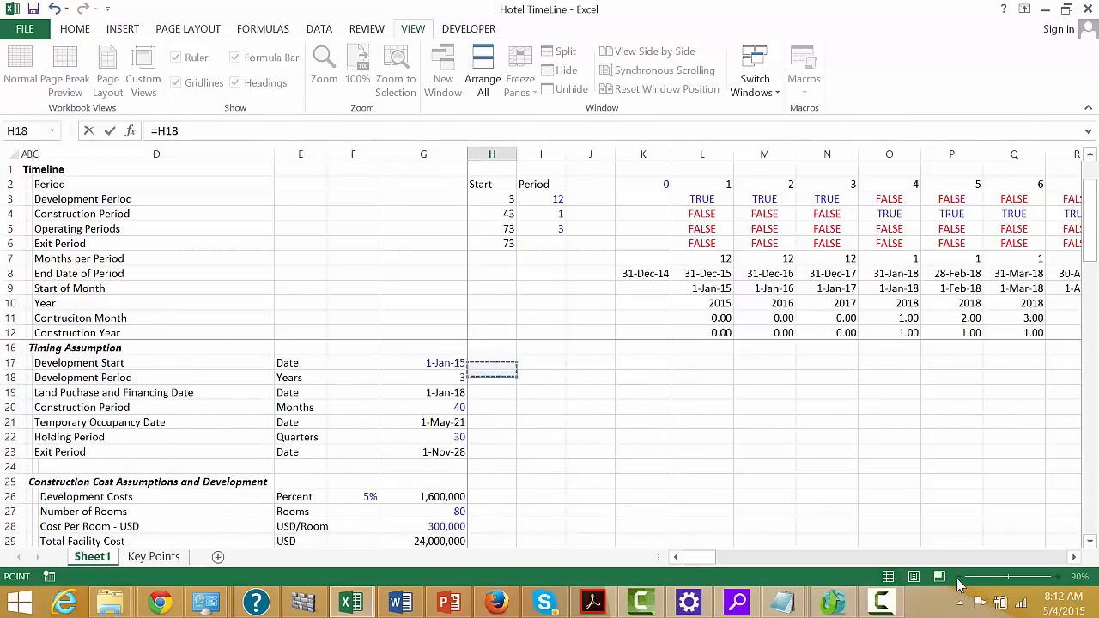
{"action": "key", "text": "Left"}
{"action": "key", "text": "Return"}
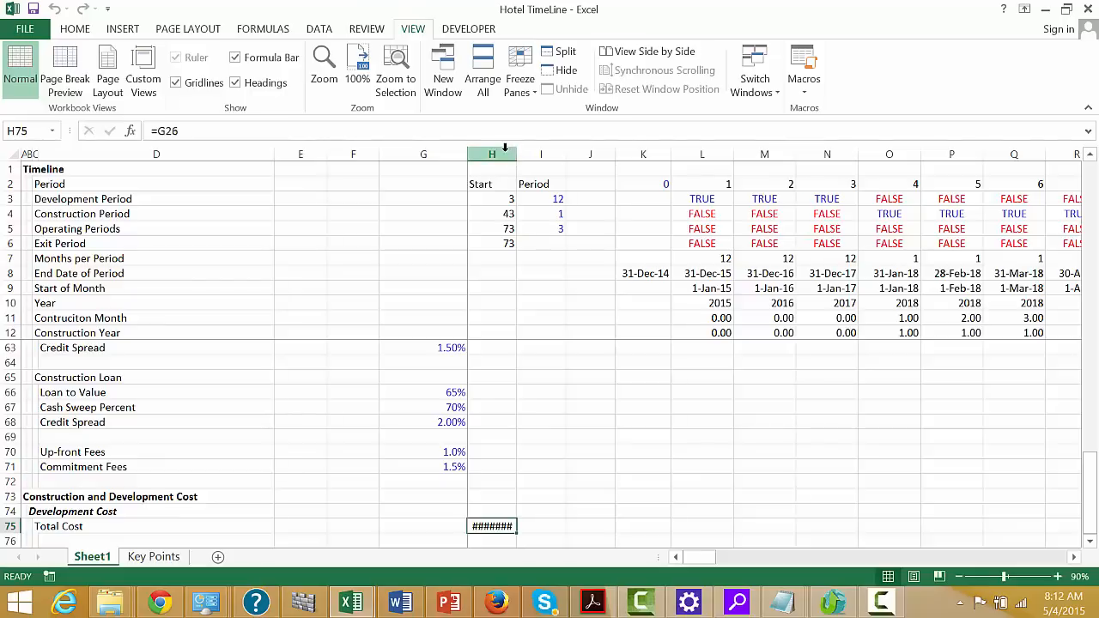
{"action": "left_click_drag", "start_coordinate": [505, 149], "coordinate": [627, 156]}
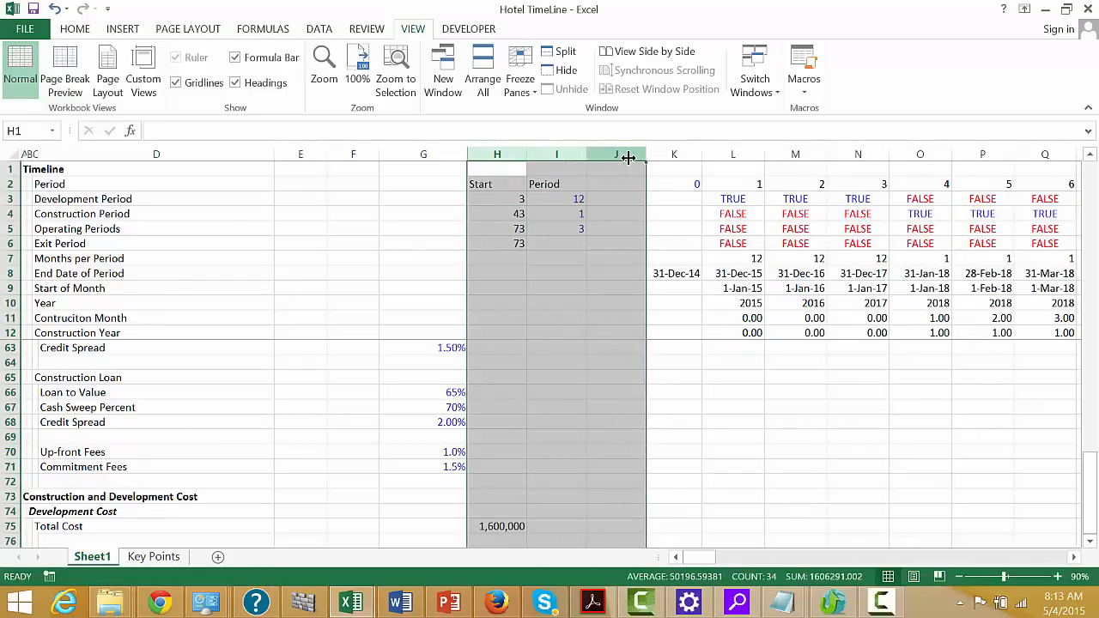
Add the column headings "Cost" in H74 and "Periods" in I74 above the Total Cost row
{"action": "key", "text": "Down"}
{"action": "key", "text": "Down"}
{"action": "key", "text": "Down"}
{"action": "key", "text": "Down"}
{"action": "key", "text": "Down"}
{"action": "key", "text": "Down"}
{"action": "key", "text": "Down"}
{"action": "key", "text": "Down"}
{"action": "key", "text": "Down"}
{"action": "key", "text": "Down"}
{"action": "key", "text": "Down"}
{"action": "key", "text": "Down"}
{"action": "key", "text": "Down"}
{"action": "key", "text": "Down"}
{"action": "key", "text": "Down"}
{"action": "key", "text": "Down"}
{"action": "key", "text": "Down"}
{"action": "key", "text": "Down"}
{"action": "key", "text": "Down"}
{"action": "key", "text": "Down"}
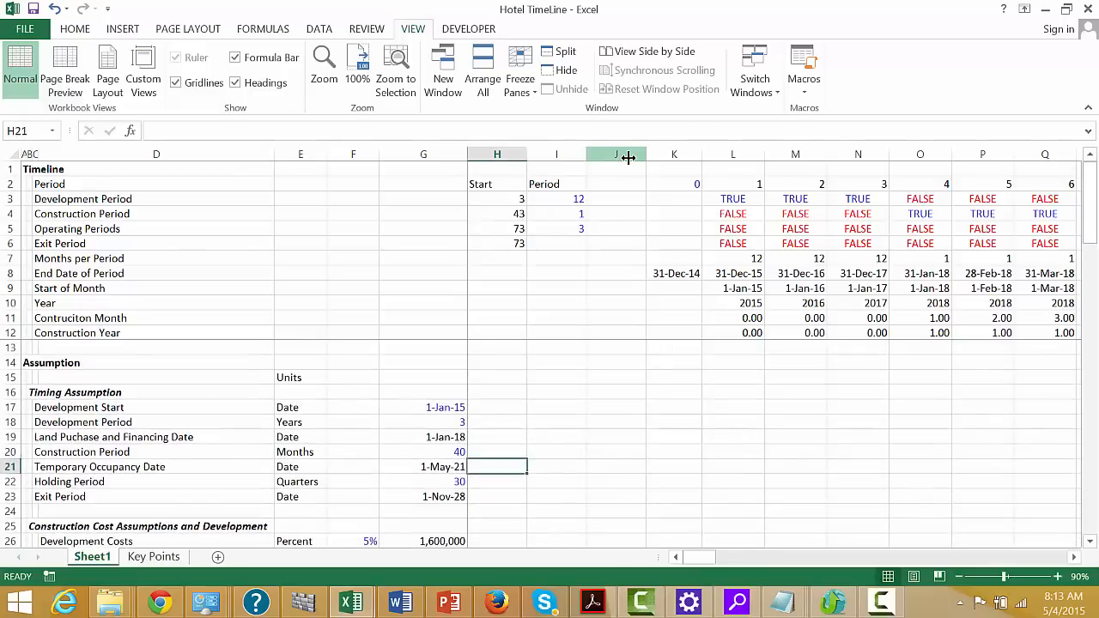
{"action": "key", "text": "Down"}
{"action": "key", "text": "Down"}
{"action": "key", "text": "Down"}
{"action": "key", "text": "Down"}
{"action": "key", "text": "Down"}
{"action": "key", "text": "Down"}
{"action": "key", "text": "Down"}
{"action": "key", "text": "Down"}
{"action": "key", "text": "Down"}
{"action": "key", "text": "Down"}
{"action": "key", "text": "Down"}
{"action": "key", "text": "Down"}
{"action": "key", "text": "Down"}
{"action": "key", "text": "Down"}
{"action": "key", "text": "Down"}
{"action": "key", "text": "Down"}
{"action": "key", "text": "Down"}
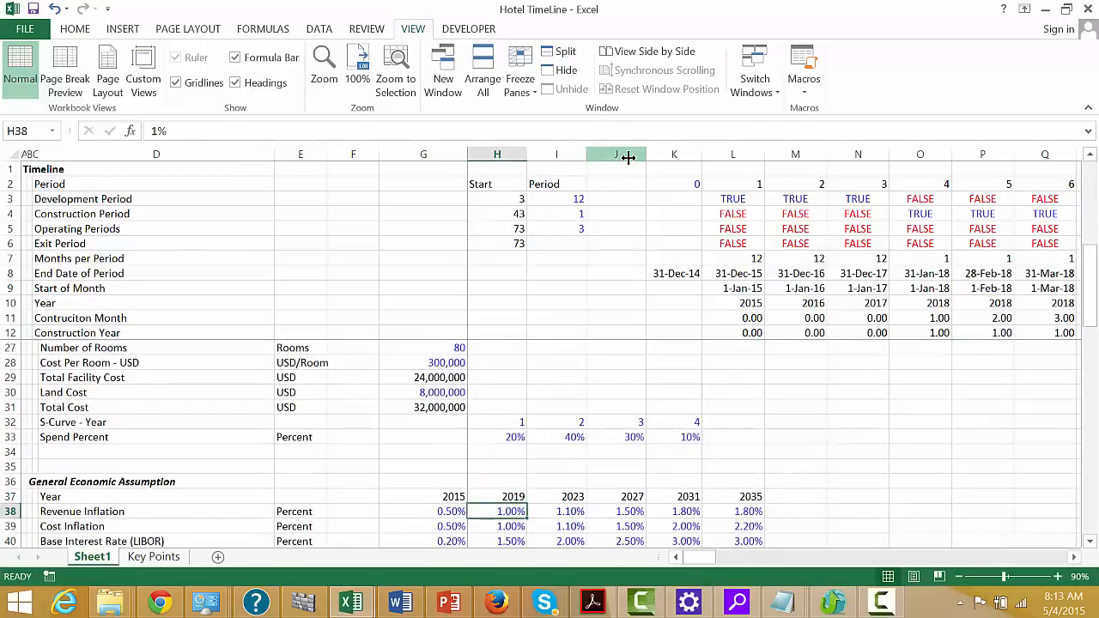
{"action": "key", "text": "Down"}
{"action": "key", "text": "Down"}
{"action": "key", "text": "Down"}
{"action": "key", "text": "Down"}
{"action": "key", "text": "Down"}
{"action": "key", "text": "Down"}
{"action": "key", "text": "Down"}
{"action": "key", "text": "Down"}
{"action": "key", "text": "Down"}
{"action": "key", "text": "Down"}
{"action": "key", "text": "Down"}
{"action": "key", "text": "Down"}
{"action": "key", "text": "Down"}
{"action": "key", "text": "Down"}
{"action": "key", "text": "Down"}
{"action": "key", "text": "Down"}
{"action": "key", "text": "Down"}
{"action": "key", "text": "Down"}
{"action": "key", "text": "Down"}
{"action": "key", "text": "Down"}
{"action": "key", "text": "Down"}
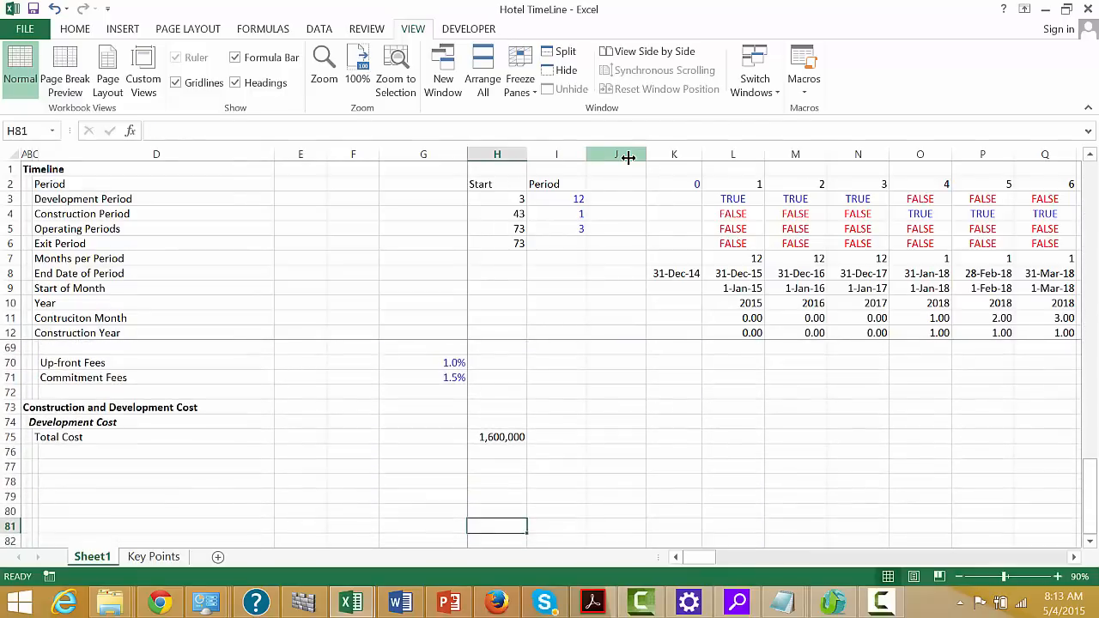
{"action": "key", "text": "Up"}
{"action": "key", "text": "Up"}
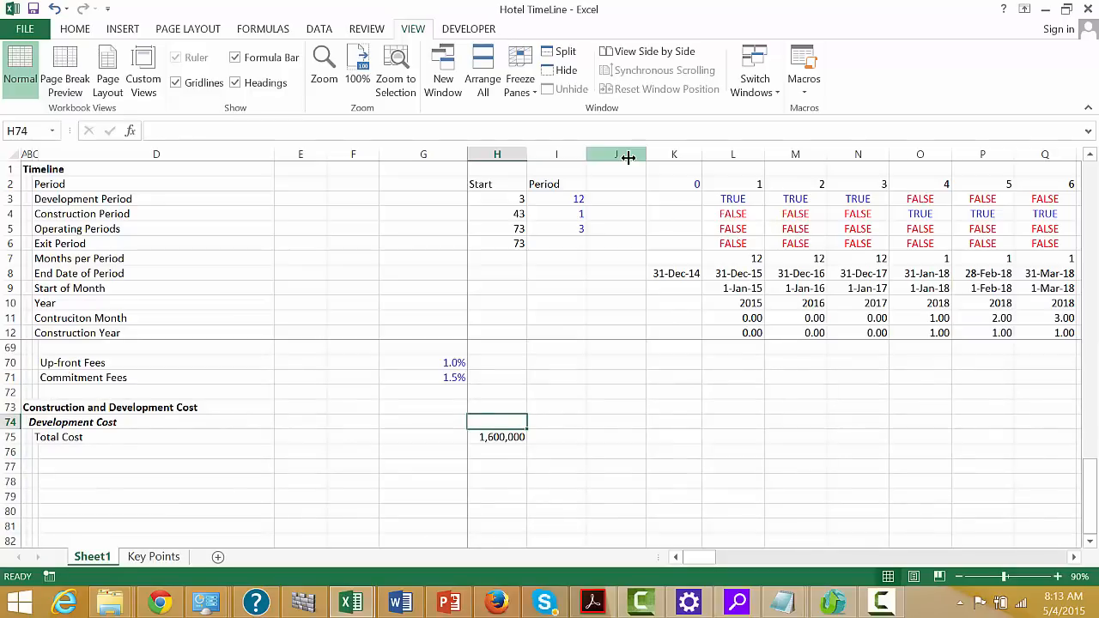
{"action": "type", "text": "cos"}
{"action": "key", "text": "BackSpace"}
{"action": "key", "text": "BackSpace"}
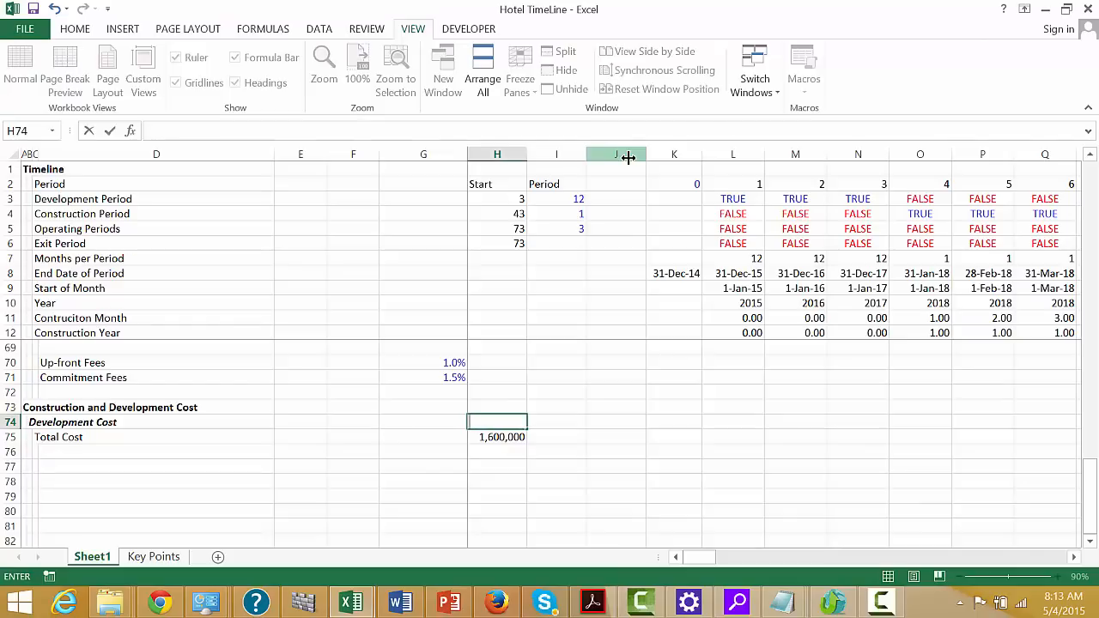
{"action": "type", "text": "Cost"}
{"action": "key", "text": "Tab"}
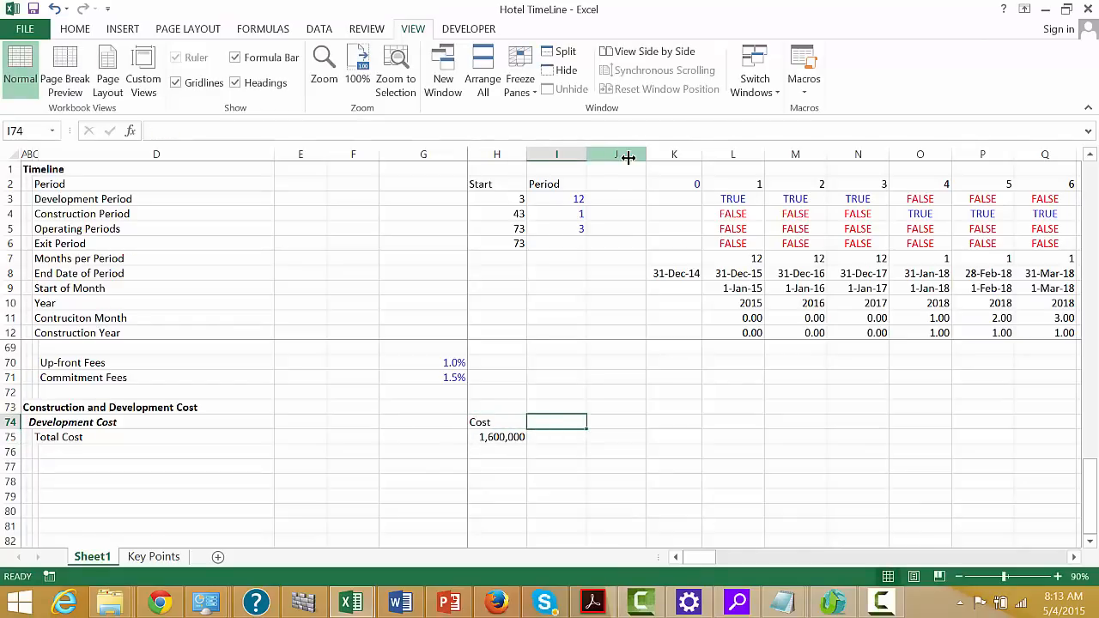
{"action": "type", "text": "Perio"}
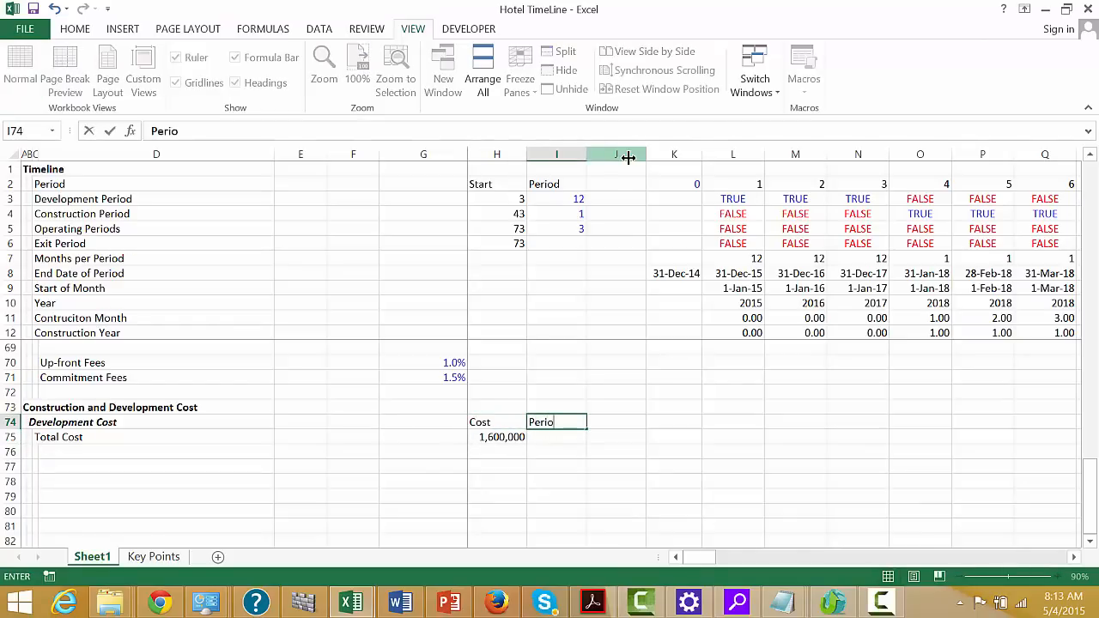
{"action": "type", "text": "ds"}
{"action": "key", "text": "Return"}
Link the Periods cell I75 to the Development Period years in G18 of the timing assumptions
{"action": "type", "text": "="}
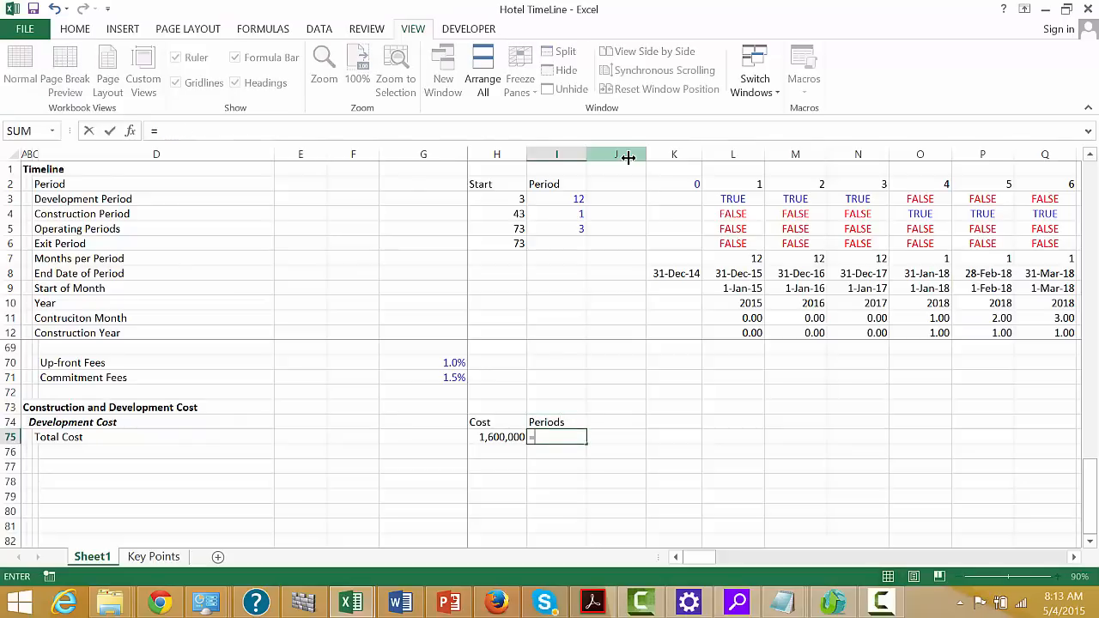
{"action": "key", "text": "Up"}
{"action": "key", "text": "Up"}
{"action": "key", "text": "Up"}
{"action": "key", "text": "Up"}
{"action": "key", "text": "Up"}
{"action": "key", "text": "Up"}
{"action": "key", "text": "Up"}
{"action": "key", "text": "Up"}
{"action": "key", "text": "Up"}
{"action": "key", "text": "Up"}
{"action": "key", "text": "Up"}
{"action": "key", "text": "Up"}
{"action": "key", "text": "Up"}
{"action": "key", "text": "Up"}
{"action": "key", "text": "Up"}
{"action": "key", "text": "Up"}
{"action": "key", "text": "Up"}
{"action": "key", "text": "Up"}
{"action": "key", "text": "Up"}
{"action": "key", "text": "Up"}
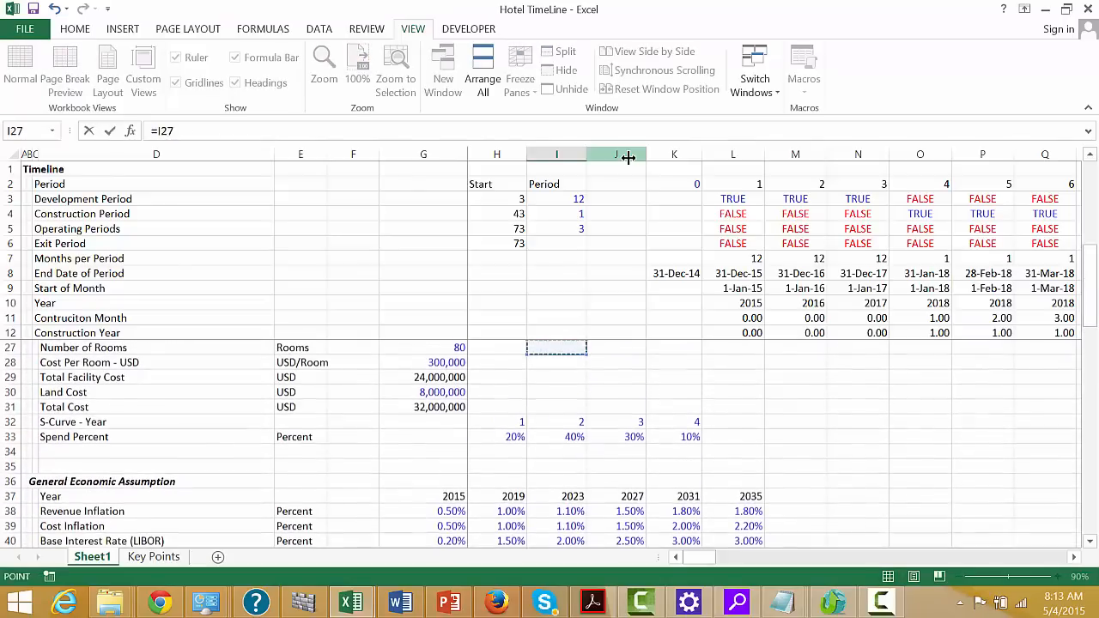
{"action": "key", "text": "Up"}
{"action": "key", "text": "Up"}
{"action": "key", "text": "Up"}
{"action": "key", "text": "Up"}
{"action": "key", "text": "Up"}
{"action": "key", "text": "Up"}
{"action": "key", "text": "Up"}
{"action": "key", "text": "Up"}
{"action": "key", "text": "Up"}
{"action": "key", "text": "Up"}
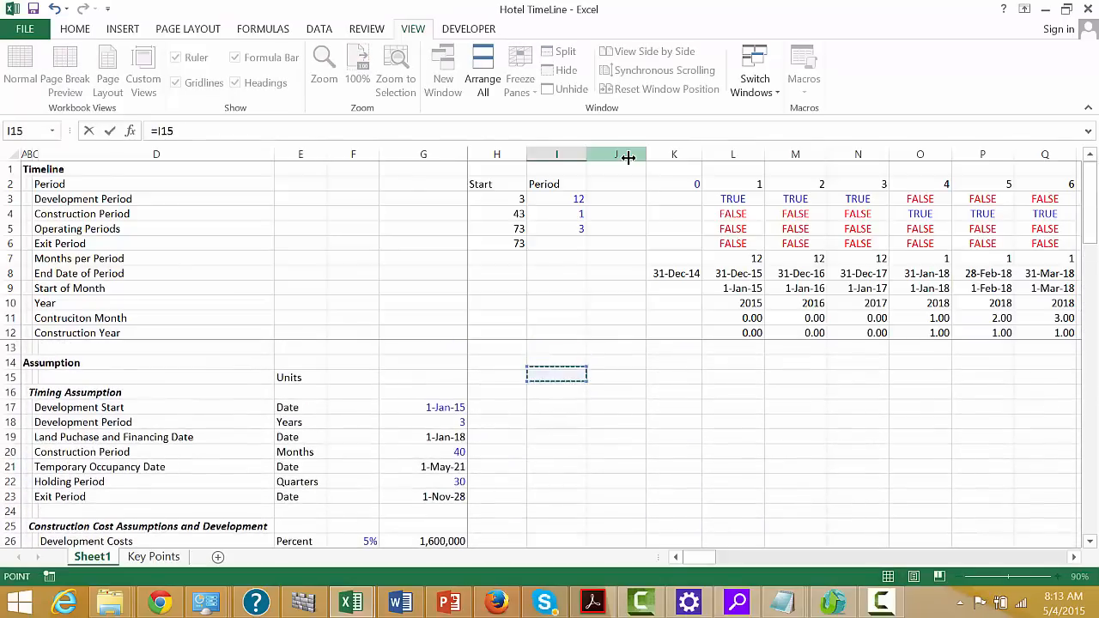
{"action": "key", "text": "Down"}
{"action": "key", "text": "Left"}
{"action": "key", "text": "Left"}
{"action": "key", "text": "ctrl+Return"}
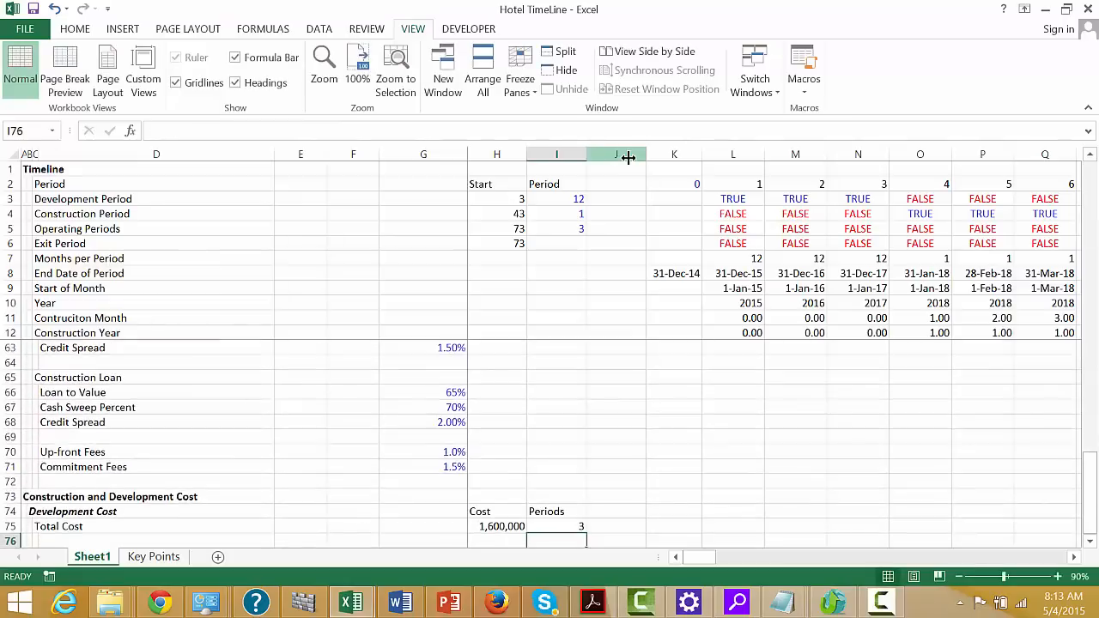
Enter the formula =$H$75*L3/$I$75 in L75 to spread the total cost over the development periods
{"action": "key", "text": "Right"}
{"action": "key", "text": "Right"}
{"action": "key", "text": "Right"}
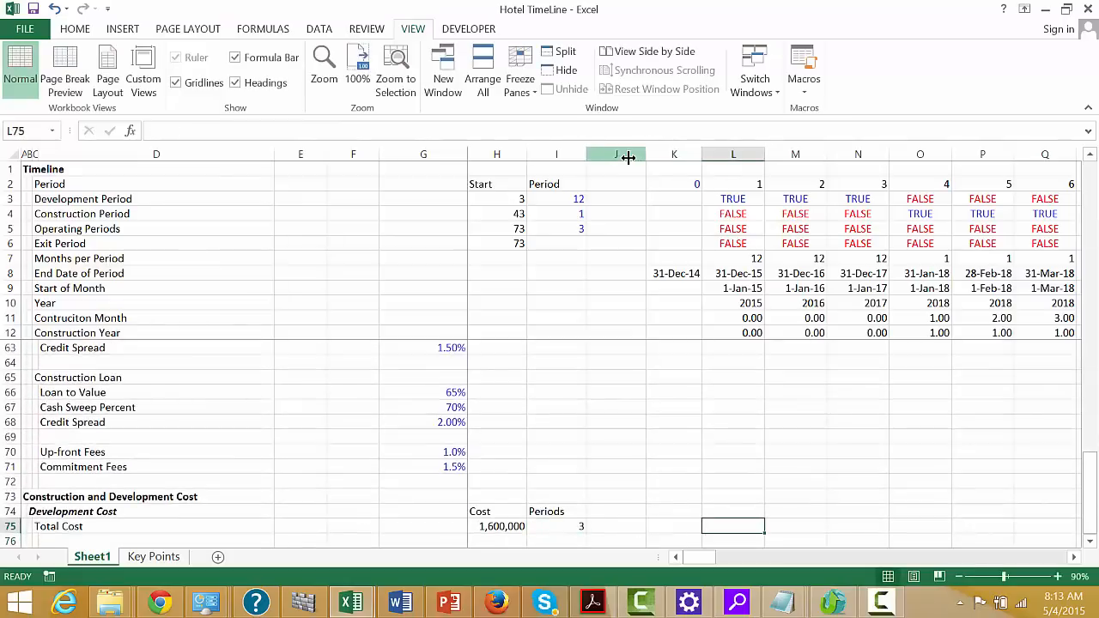
{"action": "type", "text": "="}
{"action": "key", "text": "Left"}
{"action": "key", "text": "Left"}
{"action": "key", "text": "Left"}
{"action": "key", "text": "Left"}
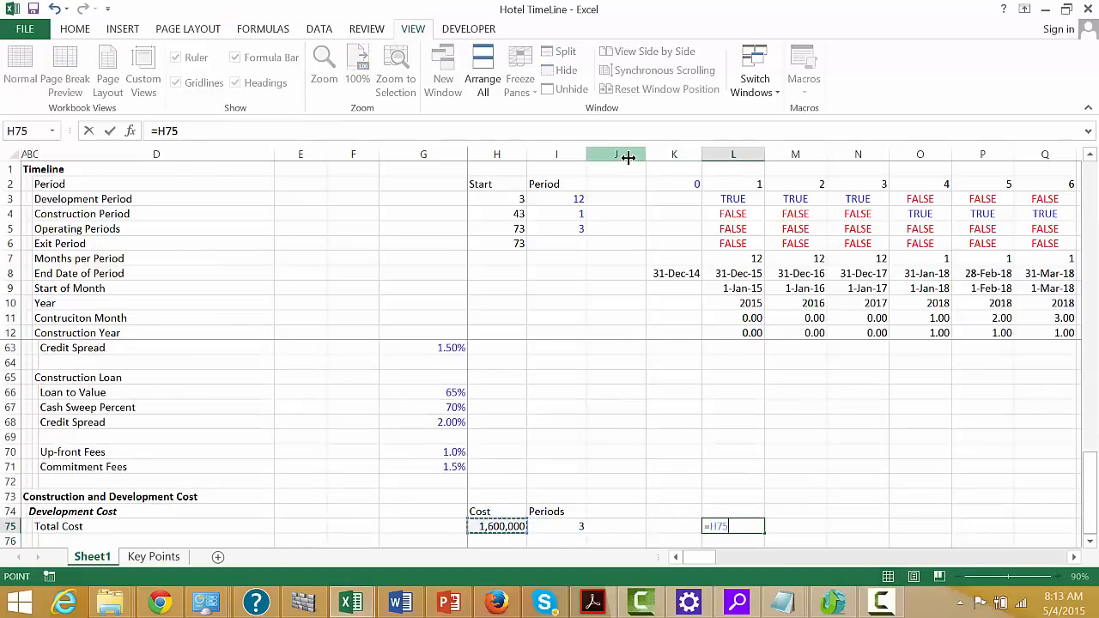
{"action": "key", "text": "F4"}
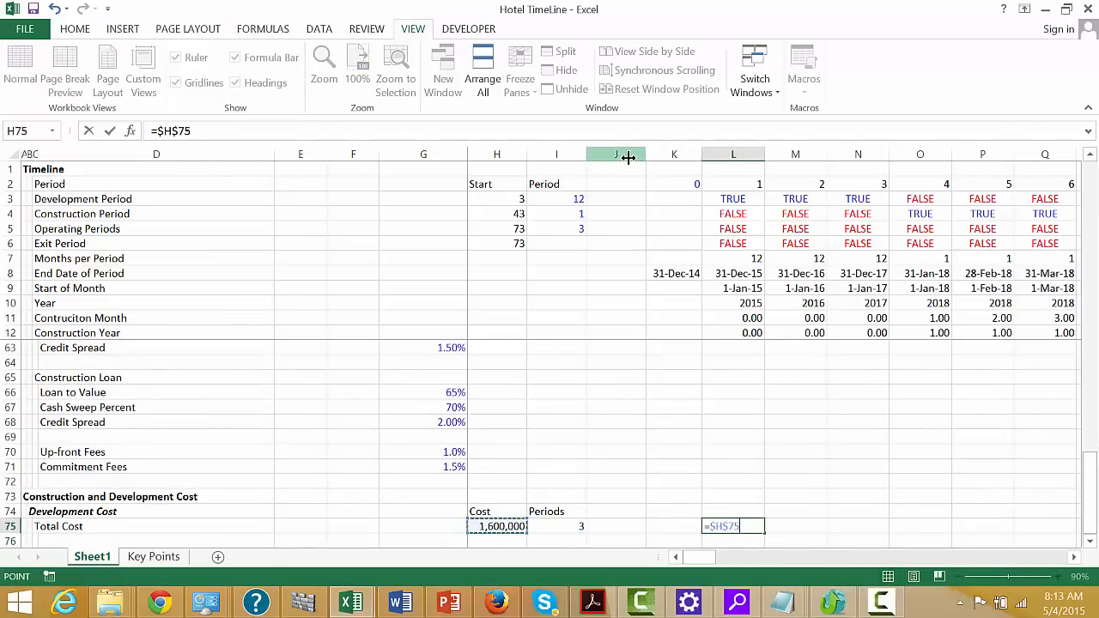
{"action": "type", "text": "*"}
{"action": "left_click", "coordinate": [728, 199]}
{"action": "type", "text": "/"}
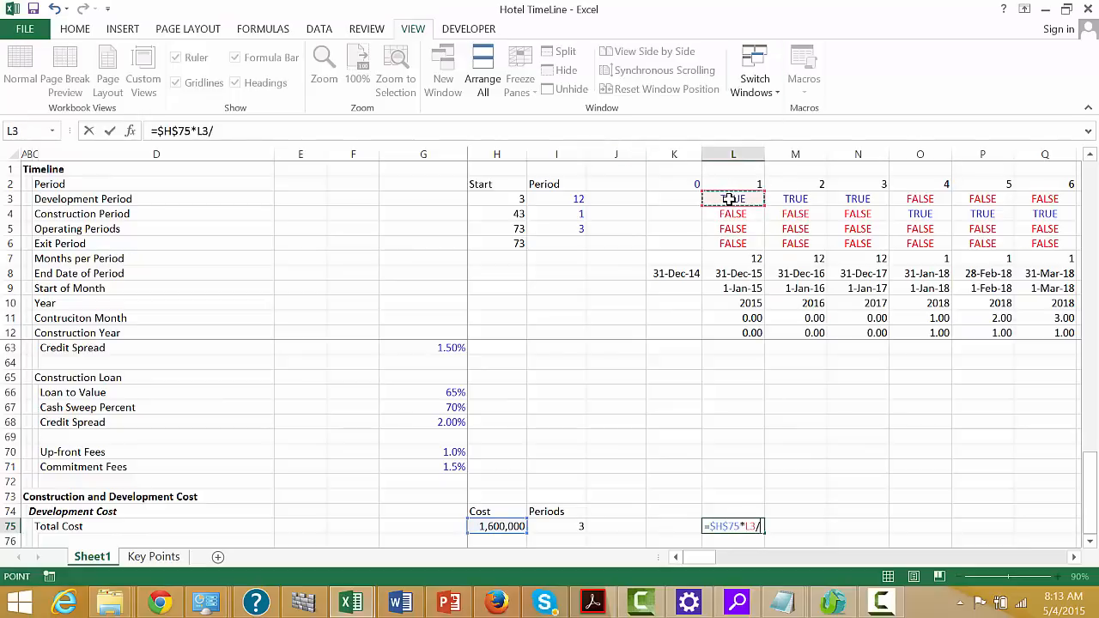
{"action": "left_click", "coordinate": [559, 526]}
{"action": "key", "text": "F4"}
{"action": "key", "text": "ctrl+Return"}
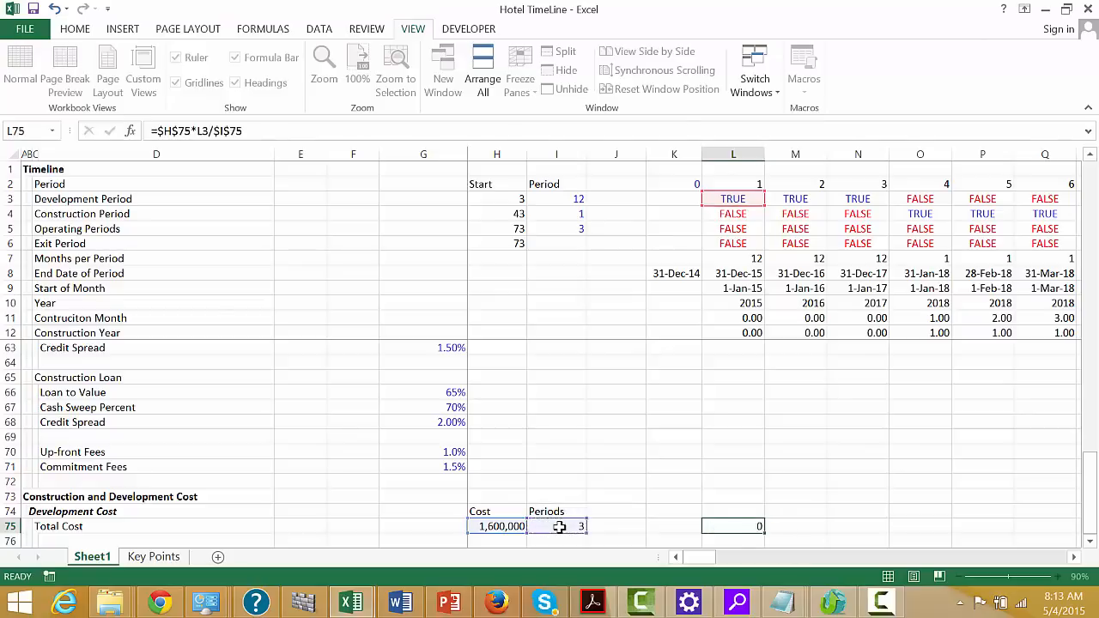
Format L75 as a number with thousands separators and two decimals, and copy its formula across the timeline
{"action": "key", "text": "ctrl+shift+1"}
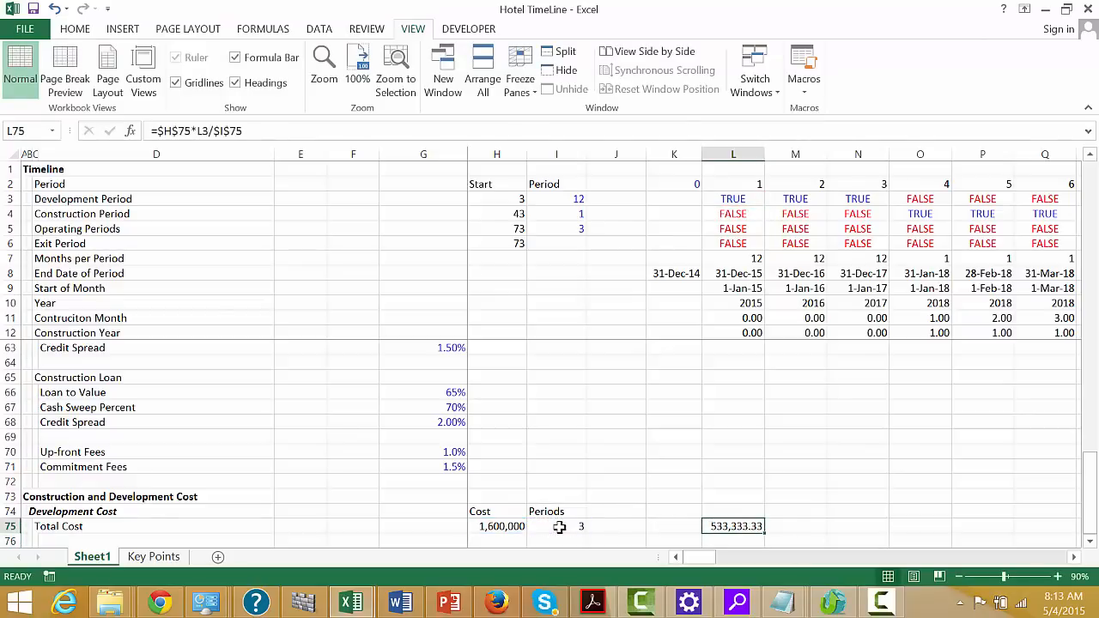
{"action": "key", "text": "ctrl+shift+r"}
Add the row label "S-Cruve" in C76 beneath Total Cost
{"action": "key", "text": "Down"}
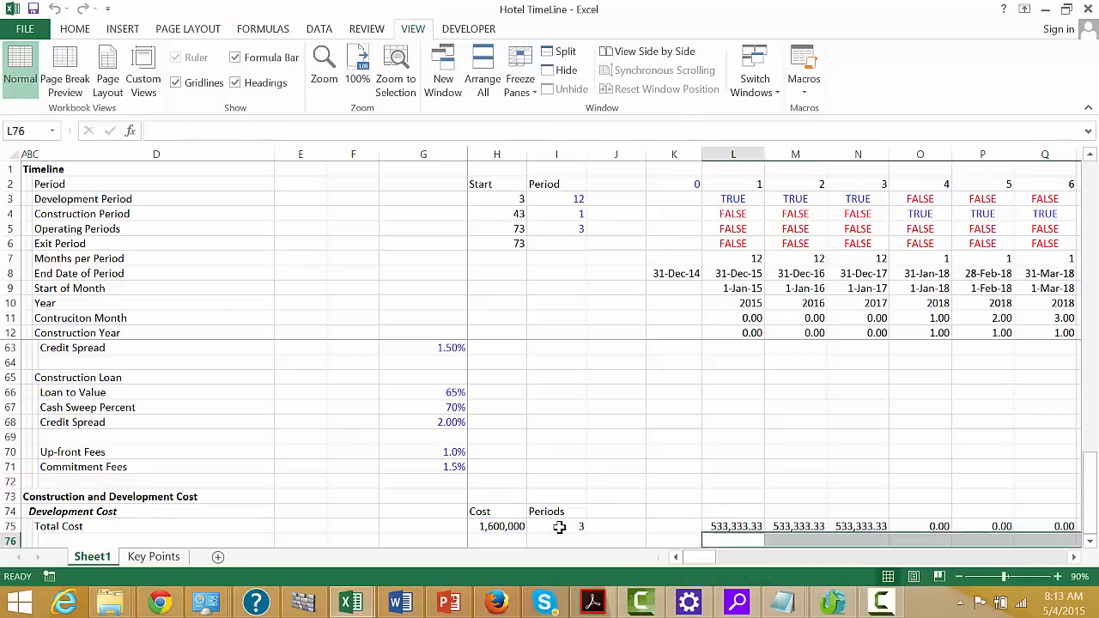
{"action": "key", "text": "Left"}
{"action": "key", "text": "Left"}
{"action": "key", "text": "Left"}
{"action": "key", "text": "Left"}
{"action": "key", "text": "Left"}
{"action": "key", "text": "Left"}
{"action": "key", "text": "Left"}
{"action": "key", "text": "Left"}
{"action": "key", "text": "Left"}
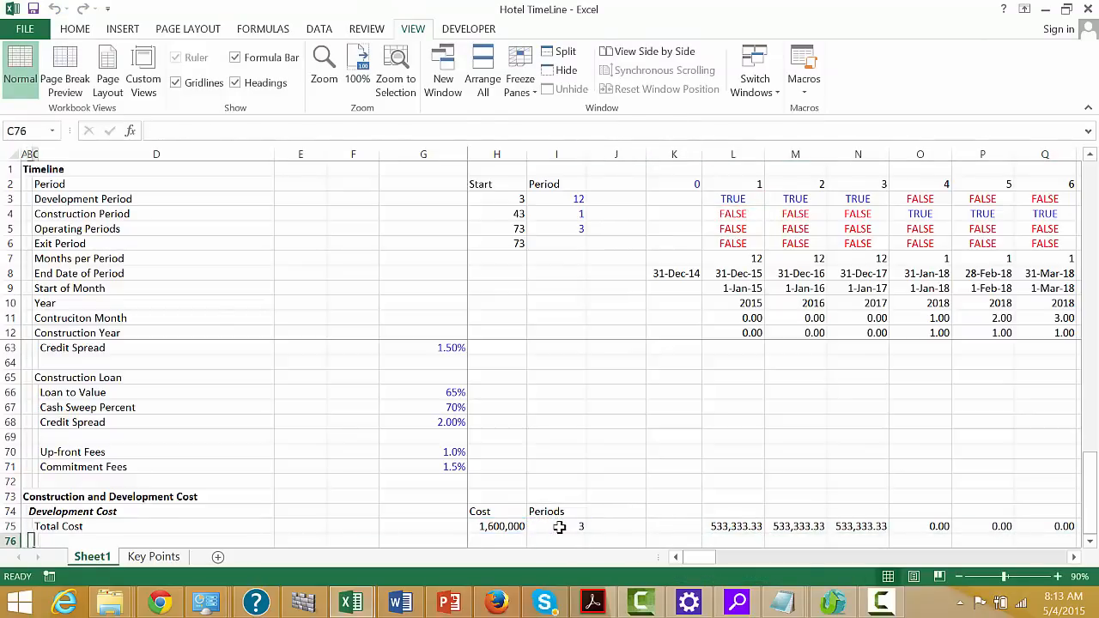
{"action": "type", "text": "S"}
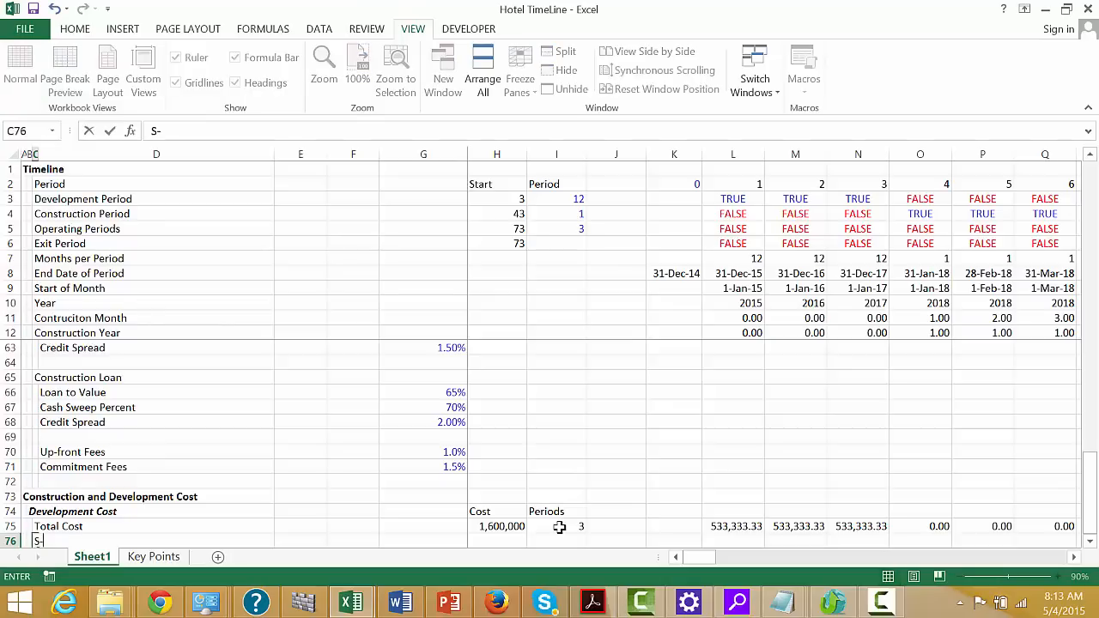
{"action": "type", "text": "-Cruve"}
{"action": "key", "text": "Tab"}
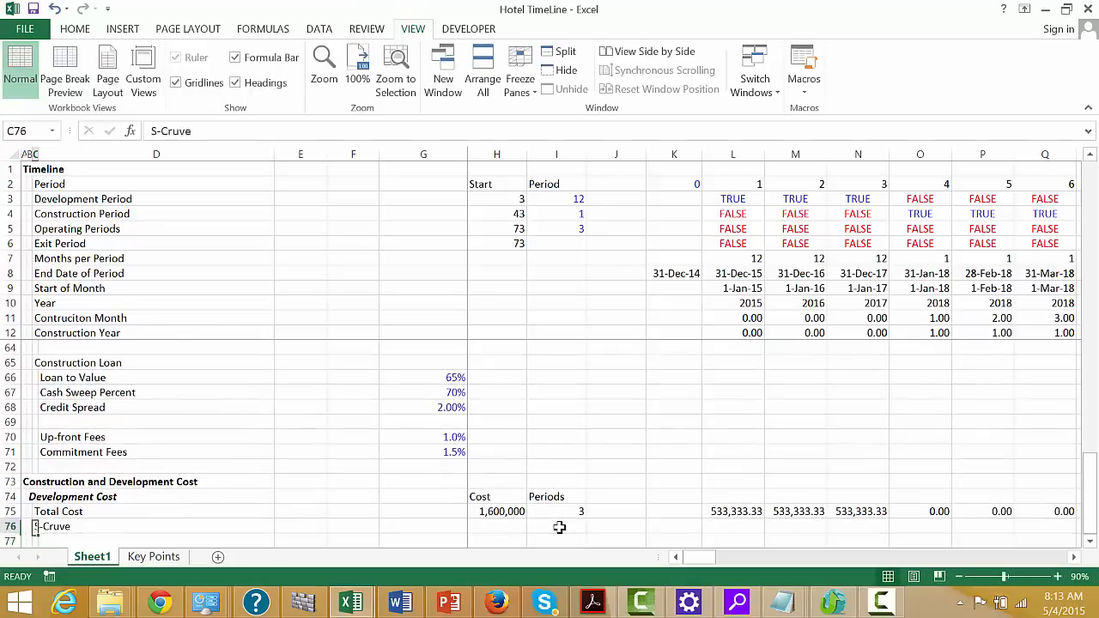
Examine the Construction Month and Construction Year rows along the timeline
{"action": "key", "text": "Right"}
{"action": "key", "text": "Right"}
{"action": "key", "text": "Right"}
{"action": "key", "text": "Right"}
{"action": "key", "text": "Right"}
{"action": "key", "text": "Right"}
{"action": "key", "text": "Right"}
{"action": "key", "text": "Right"}
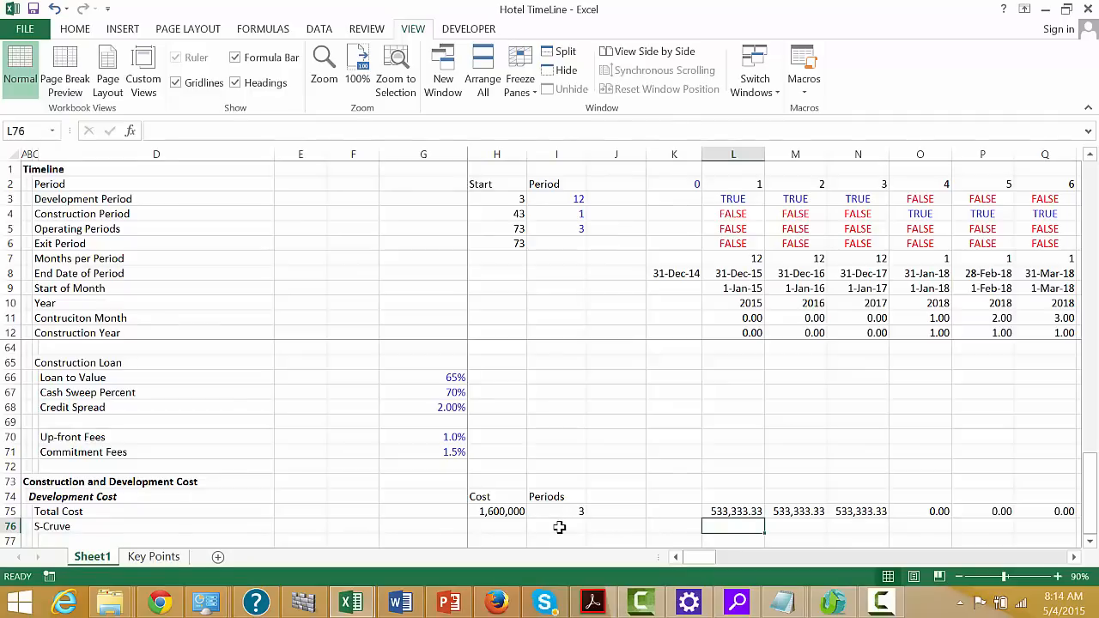
{"action": "left_click", "coordinate": [726, 320]}
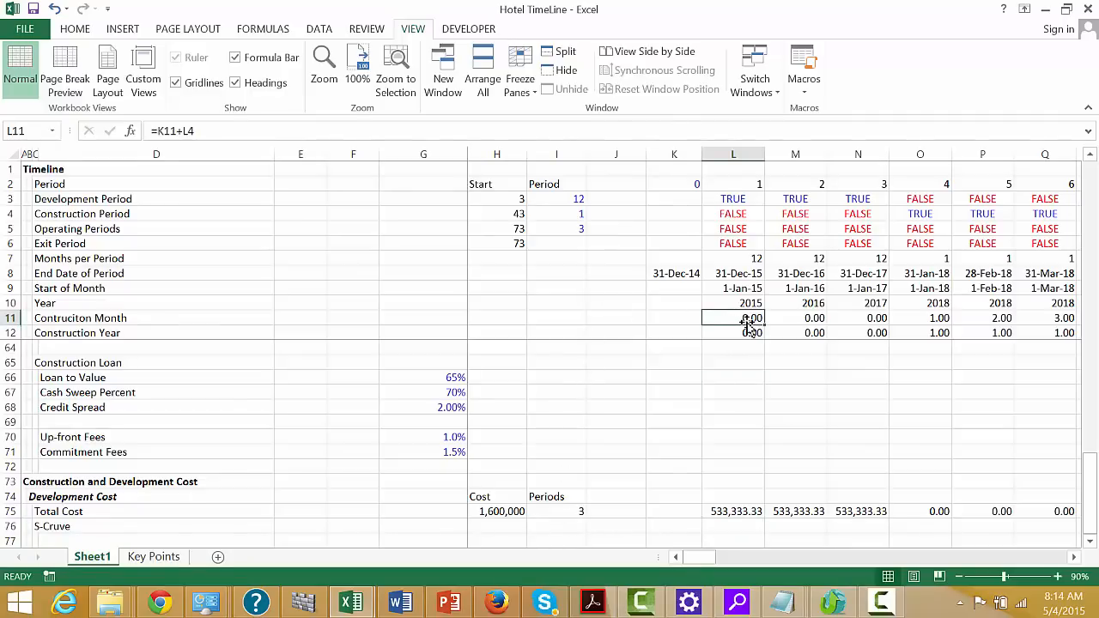
{"action": "key", "text": "Right"}
{"action": "key", "text": "Right"}
{"action": "key", "text": "Right"}
{"action": "key", "text": "Right"}
{"action": "key", "text": "Right"}
{"action": "key", "text": "Right"}
{"action": "key", "text": "Right"}
{"action": "key", "text": "Right"}
{"action": "key", "text": "Right"}
{"action": "key", "text": "Right"}
{"action": "key", "text": "Right"}
{"action": "key", "text": "Right"}
{"action": "key", "text": "Right"}
{"action": "key", "text": "Right"}
{"action": "key", "text": "Right"}
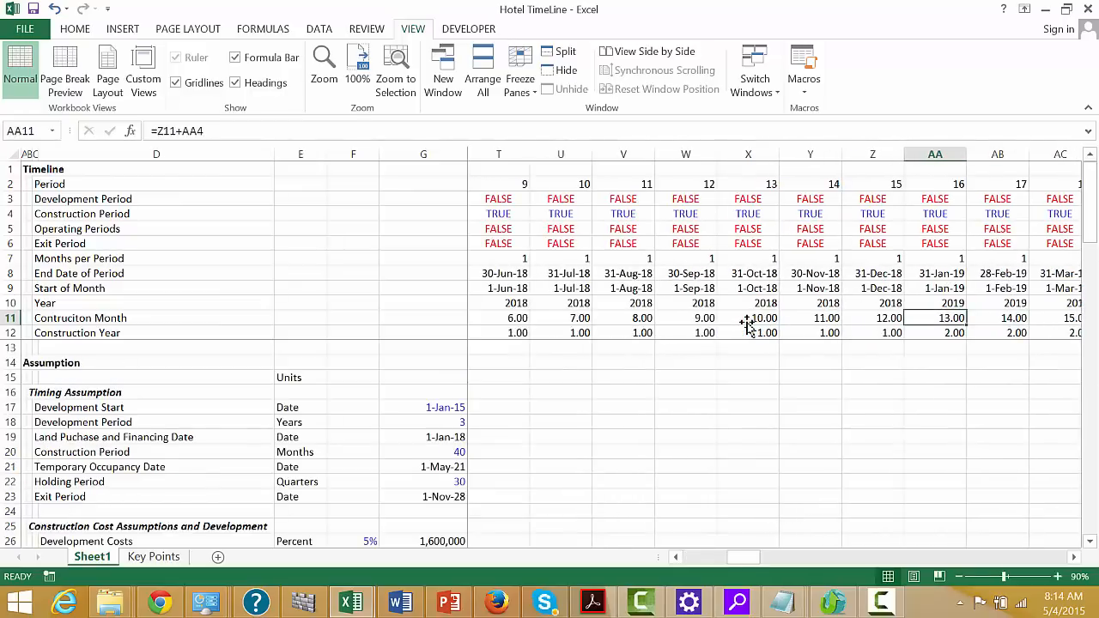
{"action": "key", "text": "Left"}
{"action": "key", "text": "Left"}
{"action": "key", "text": "Left"}
{"action": "key", "text": "Left"}
{"action": "key", "text": "Left"}
{"action": "key", "text": "Left"}
{"action": "key", "text": "Left"}
{"action": "key", "text": "Left"}
{"action": "key", "text": "Left"}
{"action": "key", "text": "Left"}
{"action": "key", "text": "Left"}
{"action": "key", "text": "Left"}
{"action": "key", "text": "Left"}
{"action": "key", "text": "Left"}
{"action": "key", "text": "Home"}
{"action": "key", "text": "Down"}
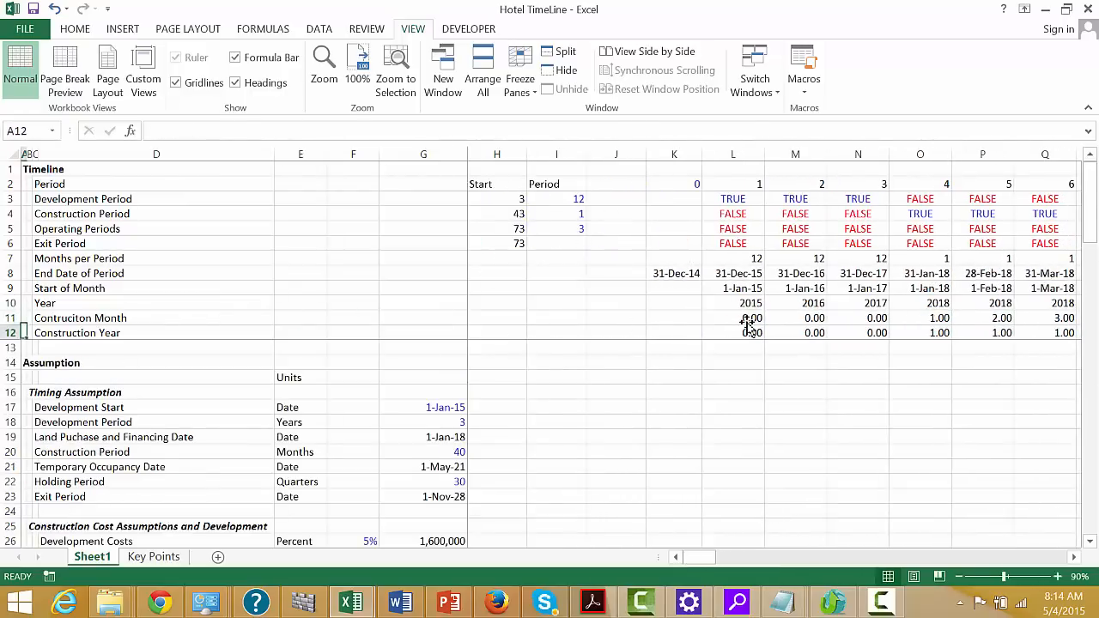
Look through the assumptions for the S-Curve years and spend percentages, and return to the Development Cost section
{"action": "left_click", "coordinate": [502, 510]}
{"action": "key", "text": "Down"}
{"action": "key", "text": "Down"}
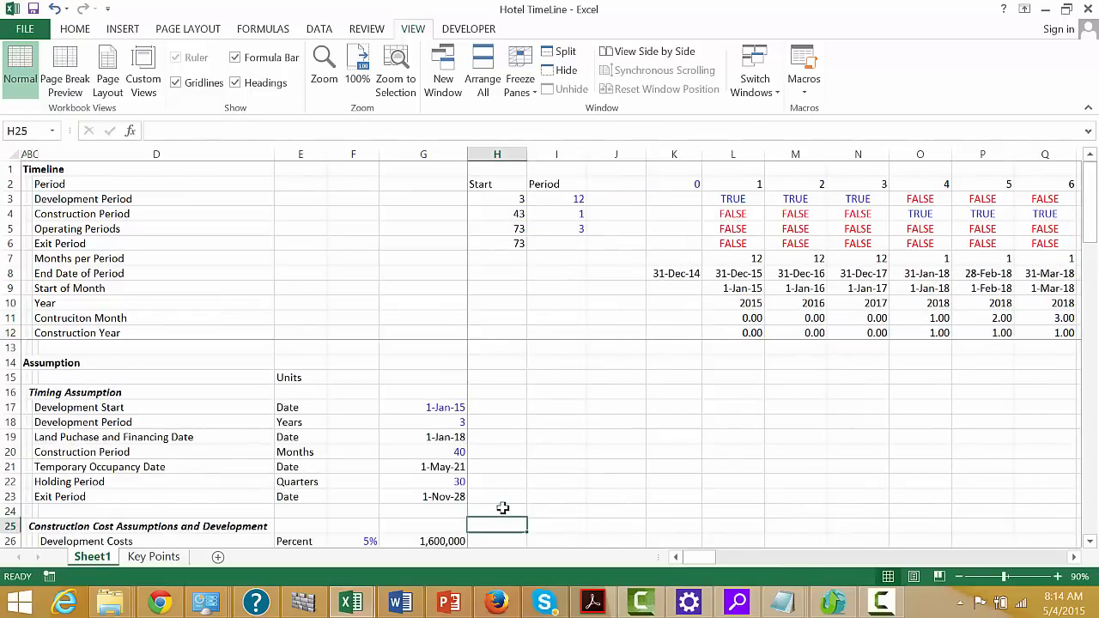
{"action": "key", "text": "Down"}
{"action": "key", "text": "Down"}
{"action": "key", "text": "Down"}
{"action": "key", "text": "Down"}
{"action": "key", "text": "Down"}
{"action": "key", "text": "Down"}
{"action": "key", "text": "Down"}
{"action": "key", "text": "Down"}
{"action": "key", "text": "Down"}
{"action": "key", "text": "Down"}
{"action": "key", "text": "Down"}
{"action": "key", "text": "Down"}
{"action": "key", "text": "Down"}
{"action": "key", "text": "Down"}
{"action": "key", "text": "Down"}
{"action": "key", "text": "Down"}
{"action": "key", "text": "Down"}
{"action": "key", "text": "Down"}
{"action": "key", "text": "Down"}
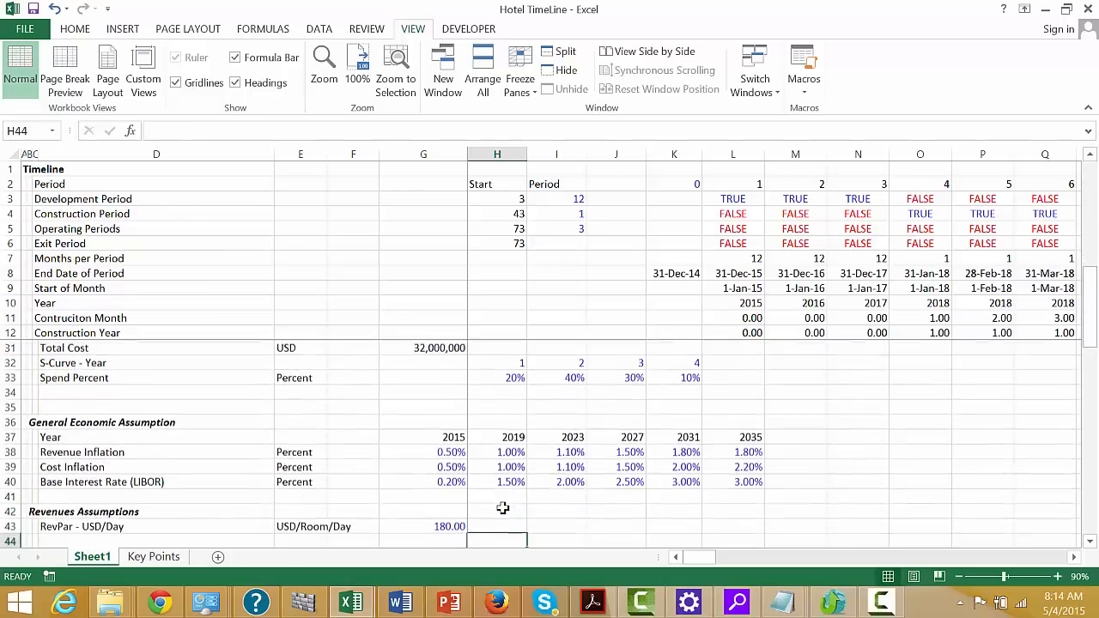
{"action": "key", "text": "Down"}
{"action": "key", "text": "Down"}
{"action": "key", "text": "Down"}
{"action": "key", "text": "Down"}
{"action": "key", "text": "Down"}
{"action": "key", "text": "Down"}
{"action": "key", "text": "Down"}
{"action": "key", "text": "Down"}
{"action": "key", "text": "Down"}
{"action": "key", "text": "Down"}
{"action": "key", "text": "Down"}
{"action": "key", "text": "Down"}
{"action": "key", "text": "Down"}
{"action": "key", "text": "Down"}
{"action": "key", "text": "Down"}
{"action": "key", "text": "Down"}
{"action": "key", "text": "Down"}
{"action": "key", "text": "Down"}
{"action": "key", "text": "Down"}
{"action": "key", "text": "Down"}
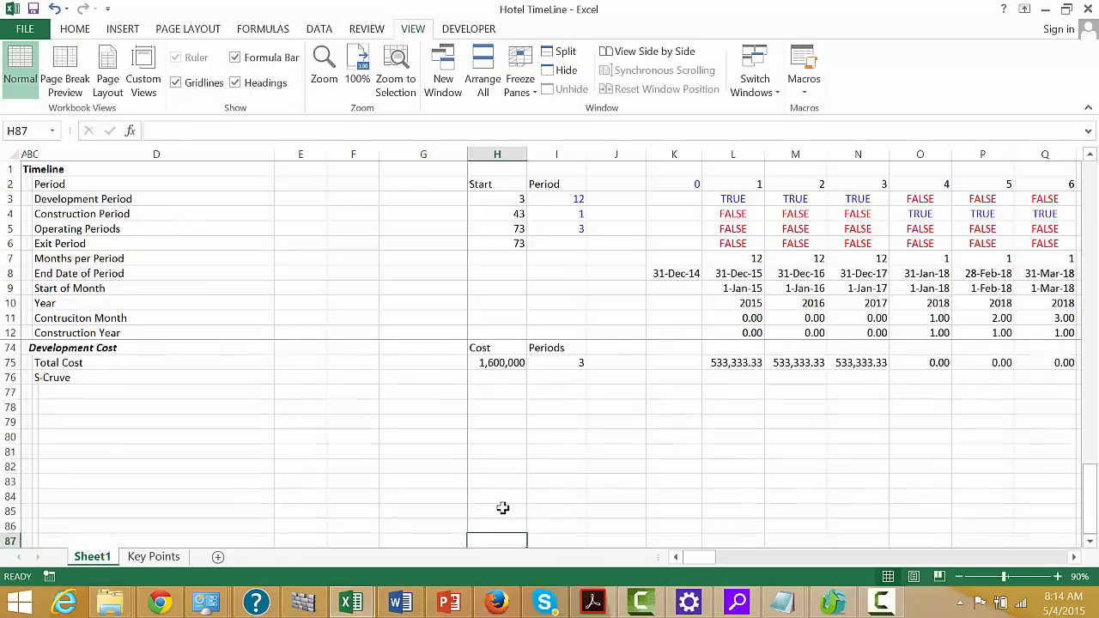
{"action": "key", "text": "Up"}
{"action": "key", "text": "Up"}
{"action": "key", "text": "Up"}
{"action": "key", "text": "Up"}
{"action": "key", "text": "Up"}
{"action": "key", "text": "Up"}
{"action": "key", "text": "Up"}
{"action": "key", "text": "Up"}
{"action": "key", "text": "Up"}
{"action": "key", "text": "Left"}
{"action": "key", "text": "Right"}
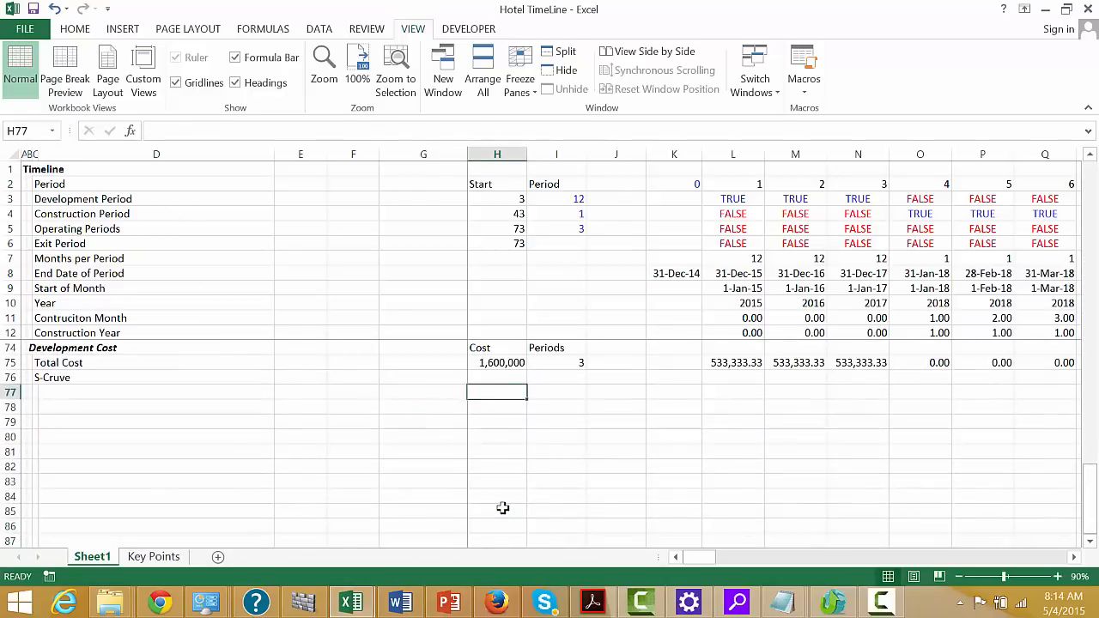
Start a LOOKUP formula in L76 of the S-Cruve row, using the Construction Year cell L12 as the lookup value
{"action": "key", "text": "Up"}
{"action": "key", "text": "Right"}
{"action": "key", "text": "Right"}
{"action": "key", "text": "Right"}
{"action": "key", "text": "Right"}
{"action": "type", "text": "="}
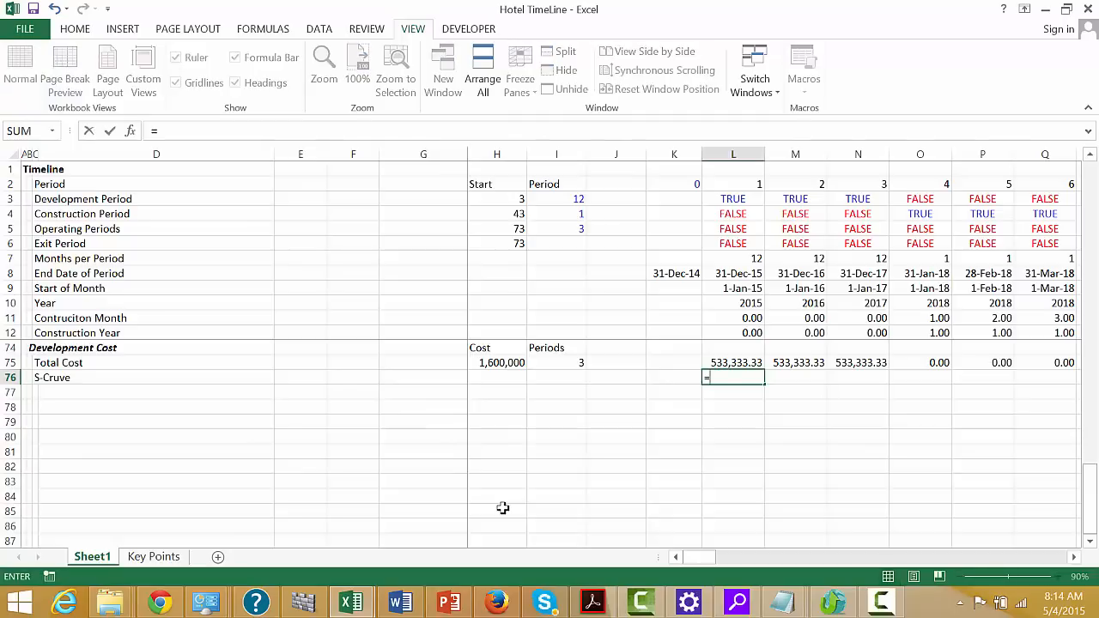
{"action": "type", "text": "lo"}
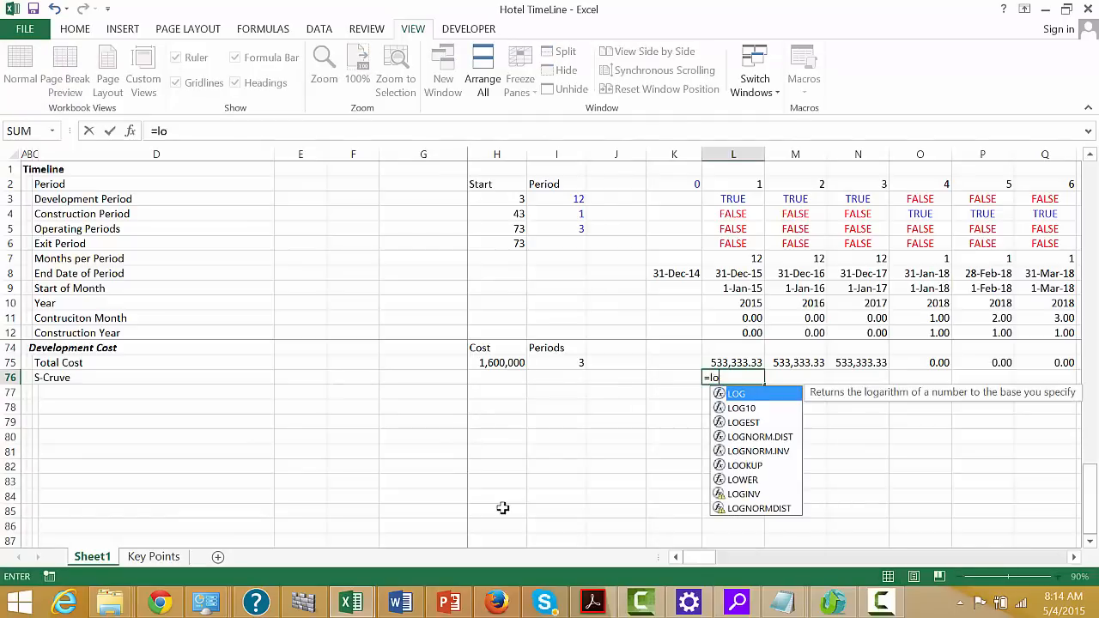
{"action": "key", "text": "Down"}
{"action": "key", "text": "Down"}
{"action": "key", "text": "Down"}
{"action": "key", "text": "Down"}
{"action": "key", "text": "Down"}
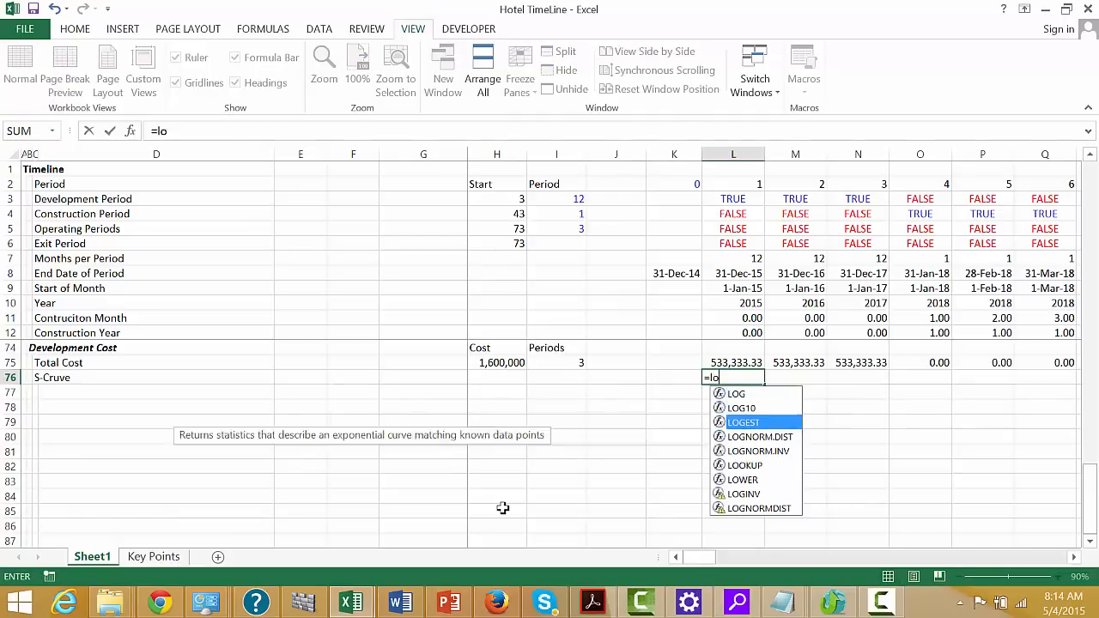
{"action": "key", "text": "Tab"}
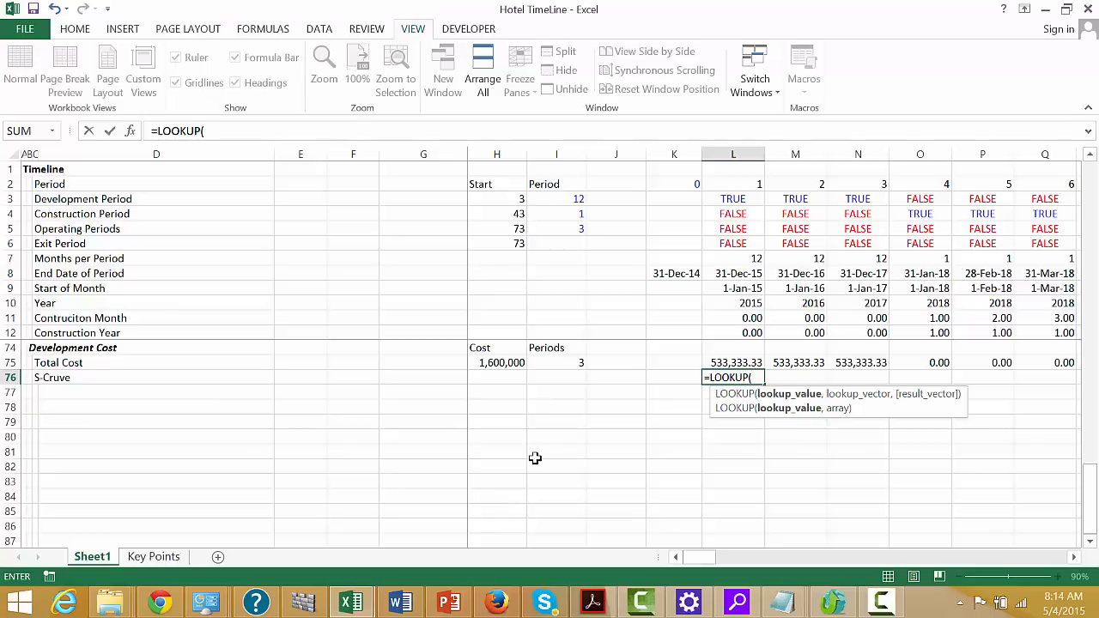
{"action": "left_click", "coordinate": [736, 317]}
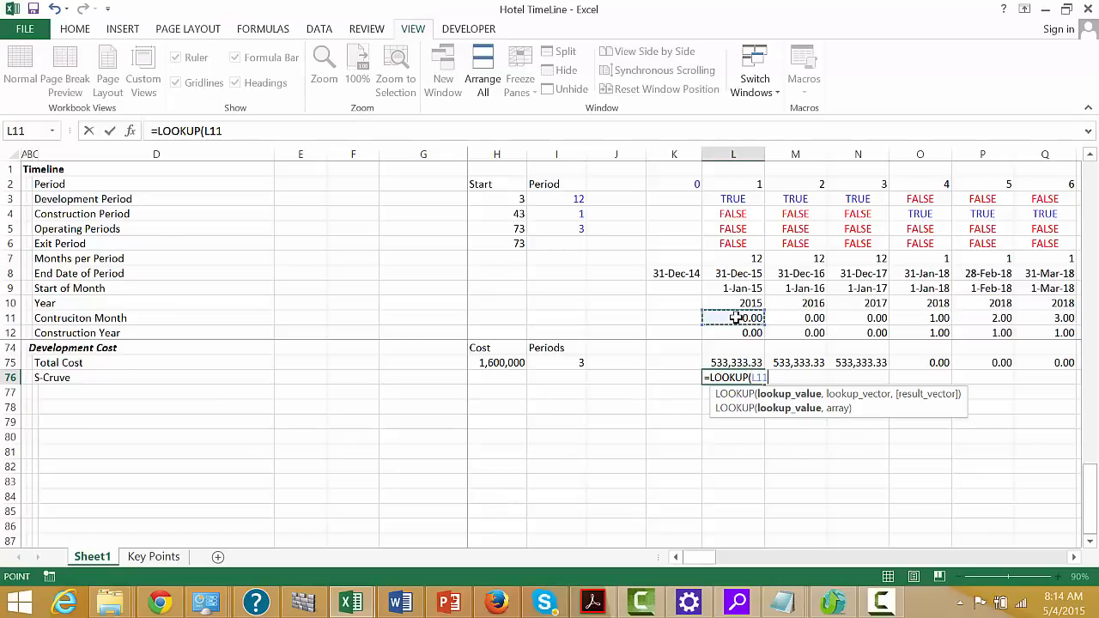
{"action": "key", "text": "Down"}
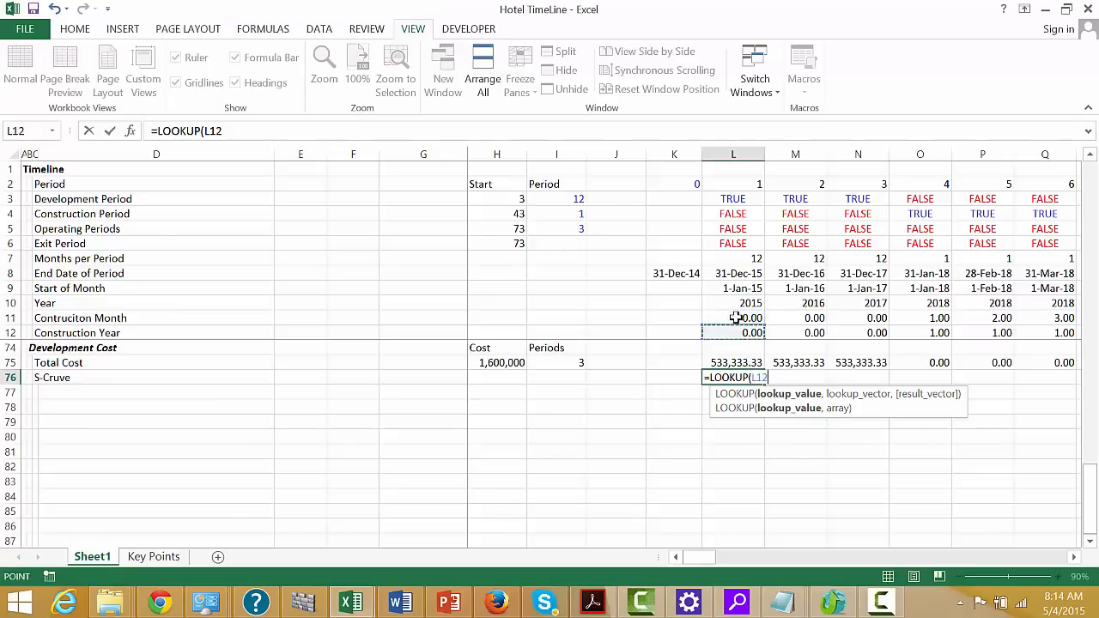
Complete the formula as =LOOKUP(L12,32:32,33:33), with the S-Curve Year row as lookup vector and the Spend Percent row as result vector
{"action": "type", "text": ","}
{"action": "key", "text": "Left"}
{"action": "key", "text": "Left"}
{"action": "key", "text": "Left"}
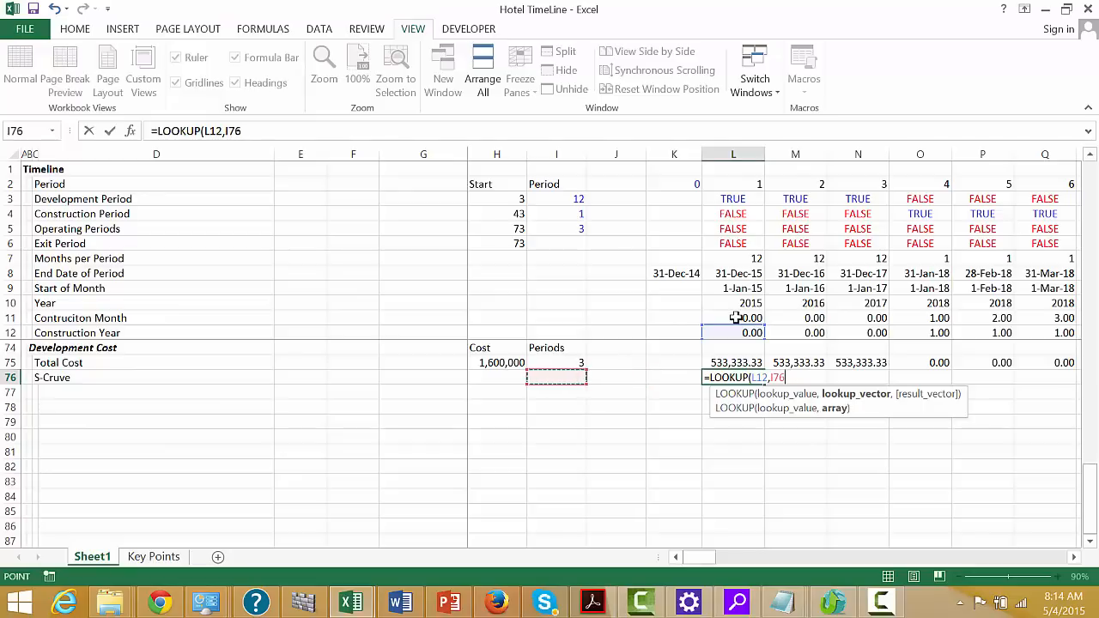
{"action": "scroll", "coordinate": [735, 317], "scroll_direction": "up", "scroll_amount": 1}
{"action": "key", "text": "Up"}
{"action": "key", "text": "Up"}
{"action": "key", "text": "Up"}
{"action": "key", "text": "Up"}
{"action": "key", "text": "Up"}
{"action": "key", "text": "Up"}
{"action": "key", "text": "Up"}
{"action": "key", "text": "Up"}
{"action": "key", "text": "Up"}
{"action": "key", "text": "Up"}
{"action": "key", "text": "Up"}
{"action": "key", "text": "Up"}
{"action": "key", "text": "Up"}
{"action": "key", "text": "Up"}
{"action": "key", "text": "Up"}
{"action": "key", "text": "Up"}
{"action": "key", "text": "Up"}
{"action": "key", "text": "Up"}
{"action": "key", "text": "Up"}
{"action": "key", "text": "Up"}
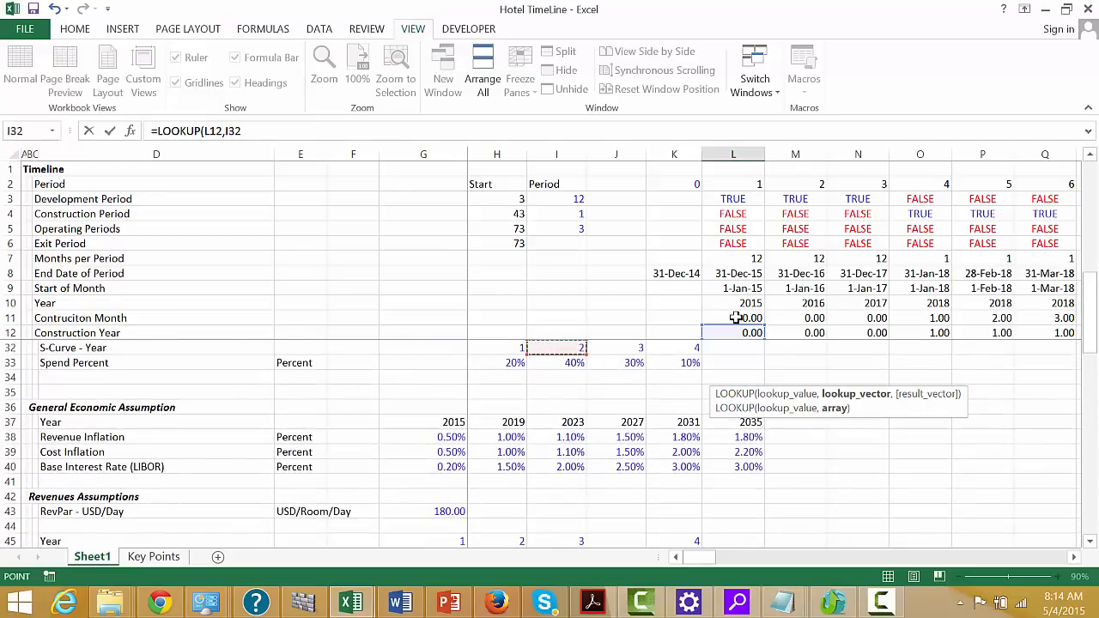
{"action": "key", "text": "Down"}
{"action": "key", "text": "Up"}
{"action": "key", "text": "Down"}
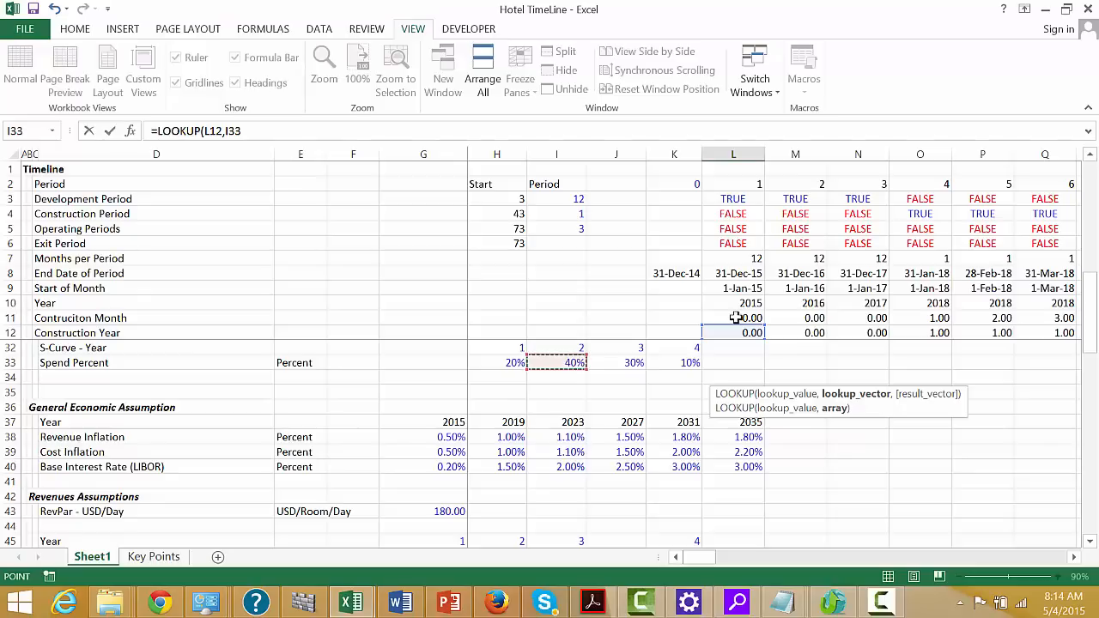
{"action": "key", "text": "Up"}
{"action": "key", "text": "shift+space"}
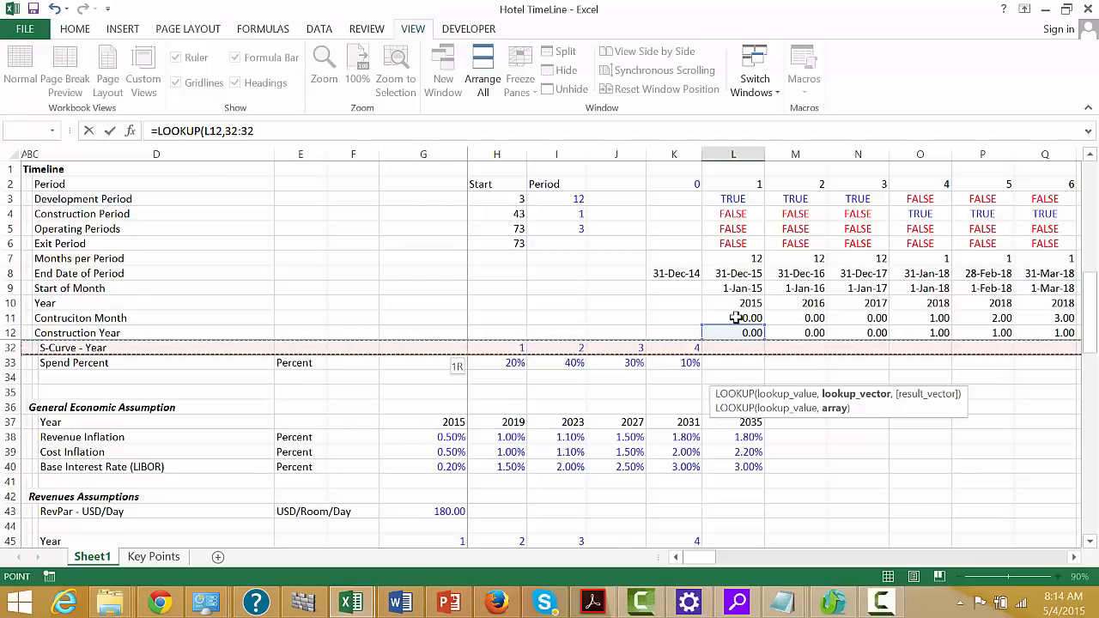
{"action": "type", "text": ","}
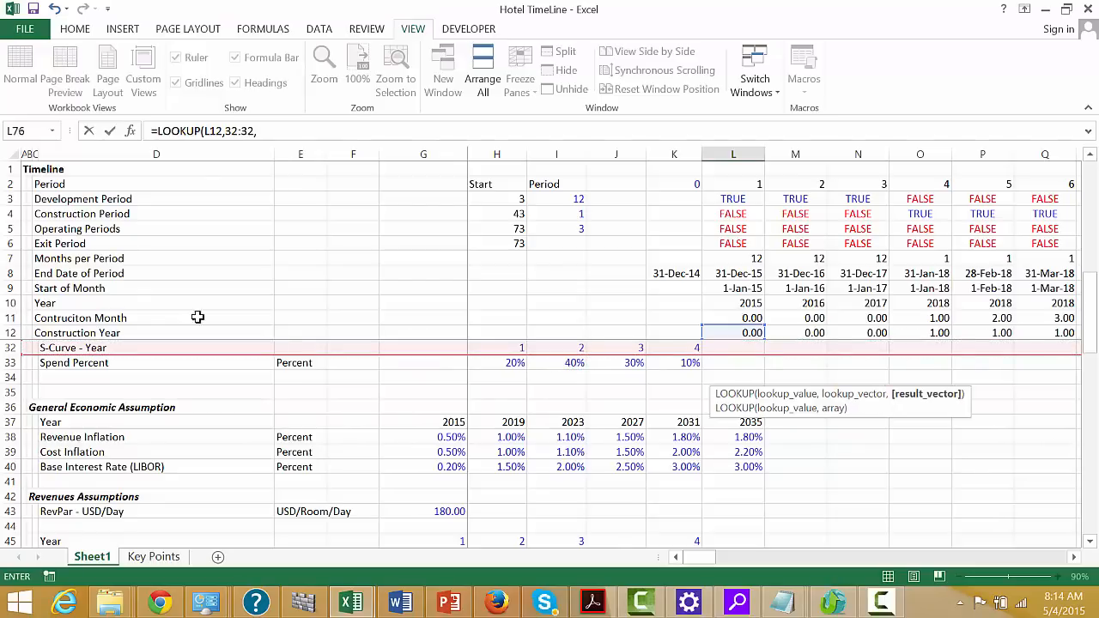
{"action": "left_click", "coordinate": [4, 363]}
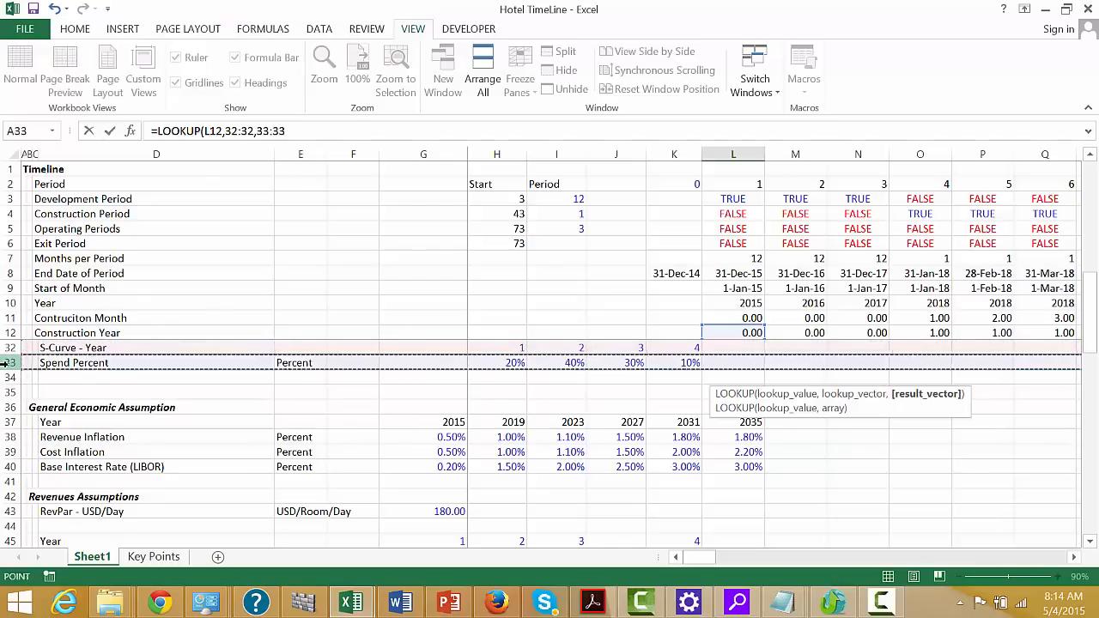
{"action": "key", "text": "Return"}
Copy the L76 lookup formula across the timeline and check the results along the row
{"action": "key", "text": "Up"}
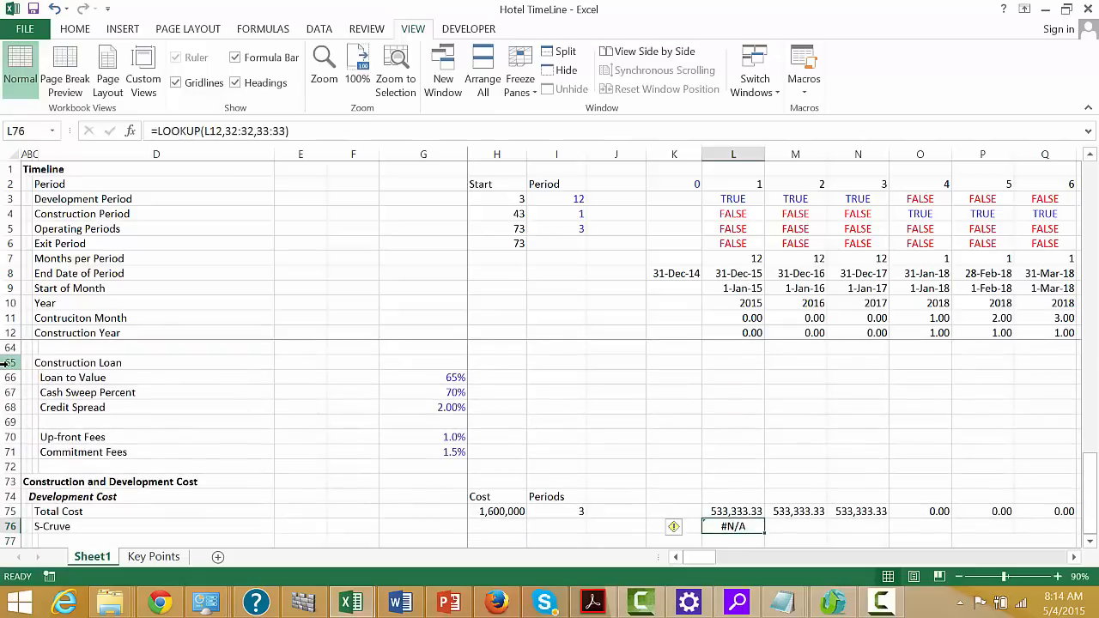
{"action": "key", "text": "ctrl+shift+Right"}
{"action": "key", "text": "ctrl+r"}
{"action": "key", "text": "Right"}
{"action": "key", "text": "Right"}
{"action": "key", "text": "Right"}
{"action": "key", "text": "Right"}
{"action": "key", "text": "Right"}
{"action": "key", "text": "Right"}
{"action": "key", "text": "Right"}
{"action": "key", "text": "Right"}
{"action": "key", "text": "Right"}
{"action": "key", "text": "Right"}
{"action": "key", "text": "Right"}
{"action": "key", "text": "Right"}
{"action": "key", "text": "Right"}
{"action": "key", "text": "Right"}
{"action": "key", "text": "Right"}
{"action": "key", "text": "Right"}
{"action": "key", "text": "Right"}
{"action": "key", "text": "Right"}
{"action": "key", "text": "Right"}
{"action": "key", "text": "Right"}
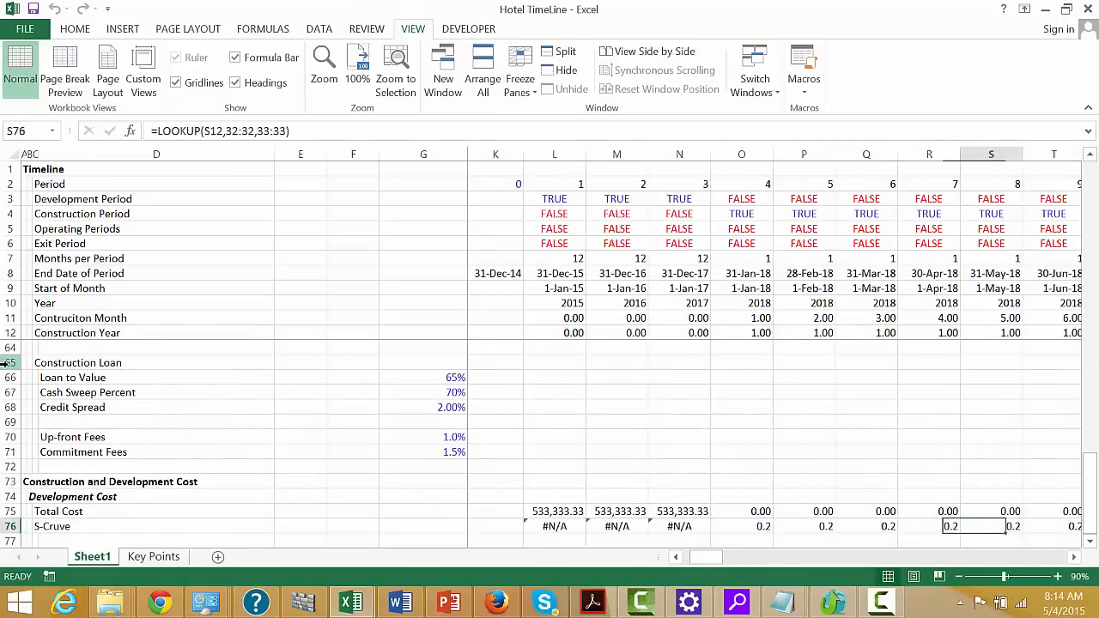
{"action": "key", "text": "Right"}
{"action": "key", "text": "Right"}
{"action": "key", "text": "Right"}
{"action": "key", "text": "Right"}
{"action": "key", "text": "Right"}
{"action": "key", "text": "Right"}
{"action": "key", "text": "Right"}
{"action": "key", "text": "Right"}
{"action": "key", "text": "Right"}
{"action": "key", "text": "Right"}
{"action": "key", "text": "Right"}
{"action": "key", "text": "Right"}
{"action": "key", "text": "Right"}
{"action": "key", "text": "Right"}
{"action": "key", "text": "Right"}
{"action": "key", "text": "Right"}
{"action": "key", "text": "Right"}
{"action": "key", "text": "Right"}
{"action": "key", "text": "Right"}
{"action": "key", "text": "Right"}
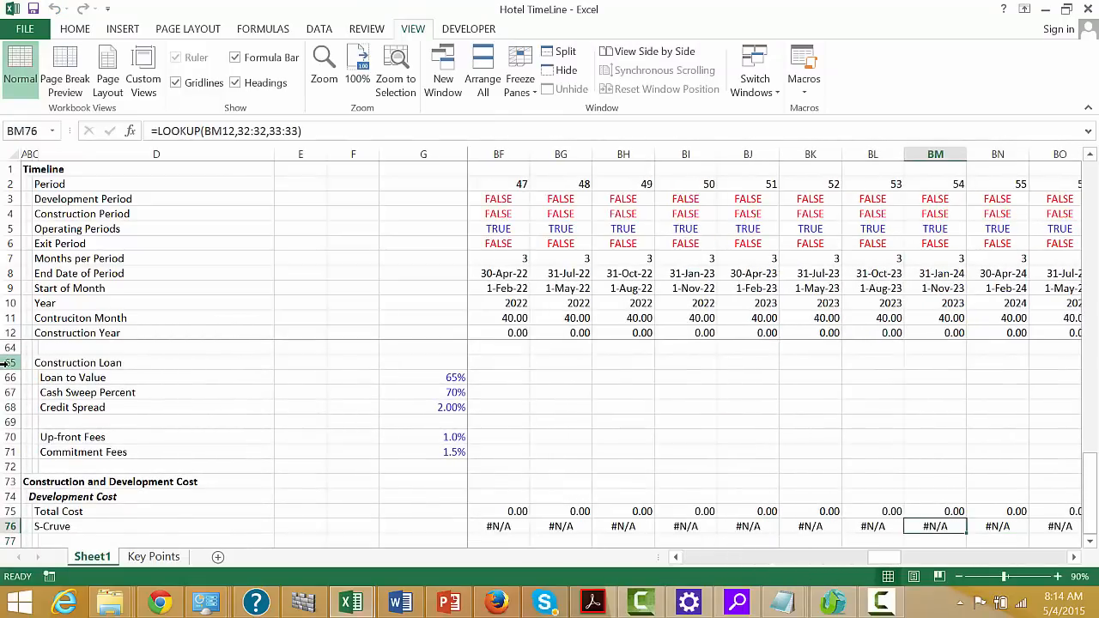
{"action": "key", "text": "Left"}
{"action": "key", "text": "ctrl+Left"}
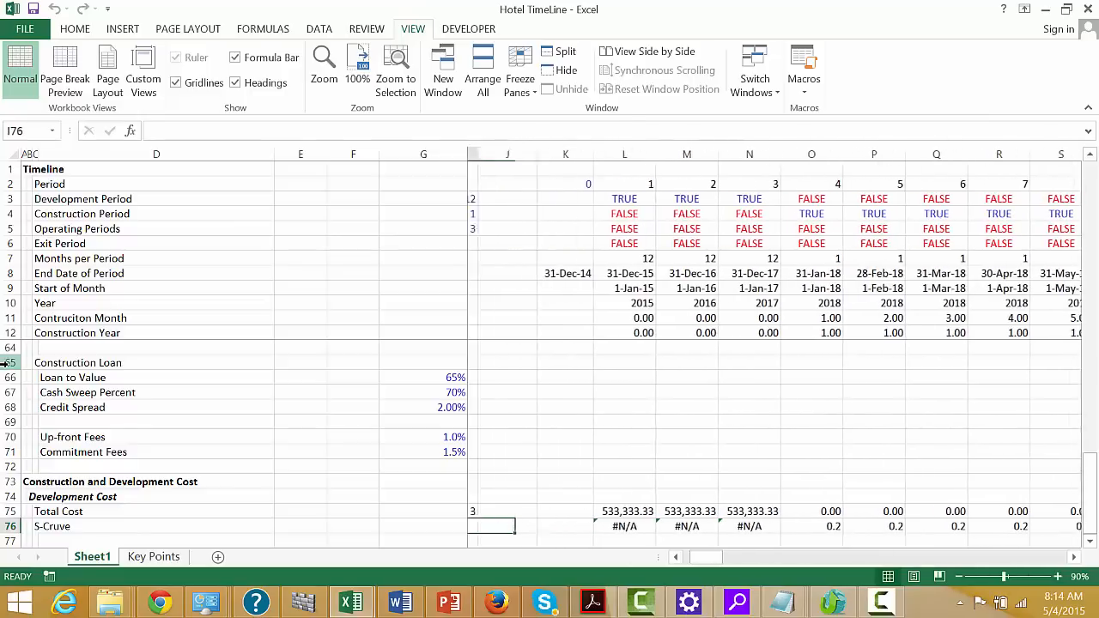
Change the L76 formula to =LOOKUP(L12,32:32,33:33)/12 and copy it across the timeline
{"action": "key", "text": "Left"}
{"action": "key", "text": "Right"}
{"action": "key", "text": "F2"}
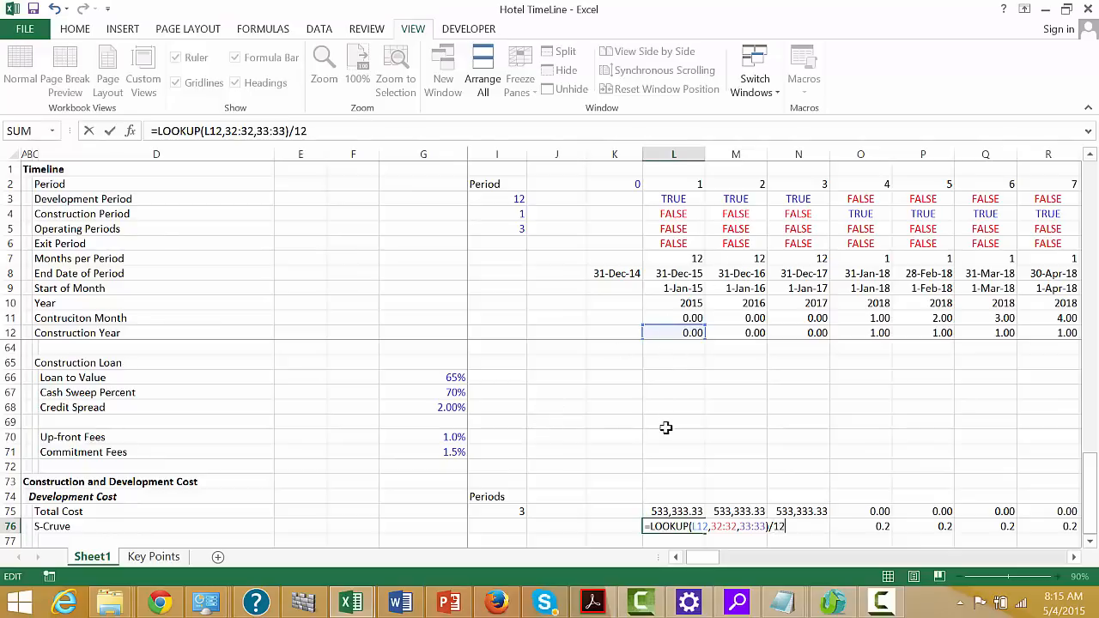
{"action": "key", "text": "ctrl+Return"}
{"action": "key", "text": "ctrl+shift+Right"}
{"action": "key", "text": "ctrl+r"}
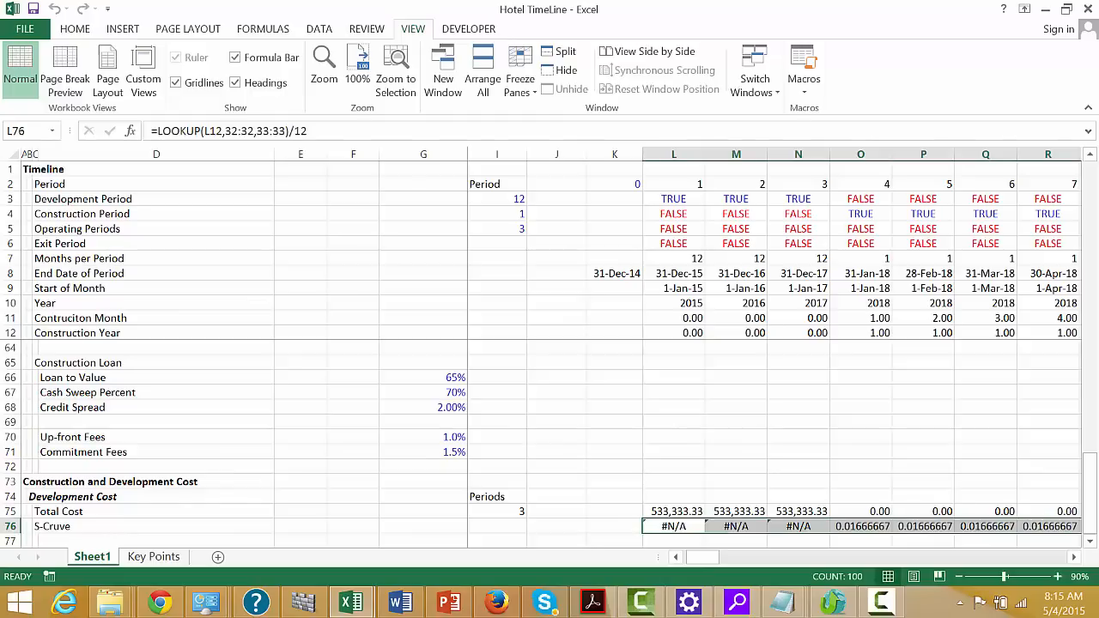
Format the S-Cruve row as percentages with two decimals and check the values along the timeline
{"action": "key", "text": "ctrl+shift+5"}
{"action": "key", "text": "Right"}
{"action": "key", "text": "Right"}
{"action": "key", "text": "Right"}
{"action": "key", "text": "Right"}
{"action": "key", "text": "Right"}
{"action": "key", "text": "Right"}
{"action": "key", "text": "Right"}
{"action": "key", "text": "Right"}
{"action": "key", "text": "Right"}
{"action": "key", "text": "Right"}
{"action": "key", "text": "Right"}
{"action": "key", "text": "Right"}
{"action": "key", "text": "Right"}
{"action": "key", "text": "Right"}
{"action": "key", "text": "Right"}
{"action": "key", "text": "Right"}
{"action": "key", "text": "Right"}
{"action": "key", "text": "Right"}
{"action": "key", "text": "Right"}
{"action": "key", "text": "Right"}
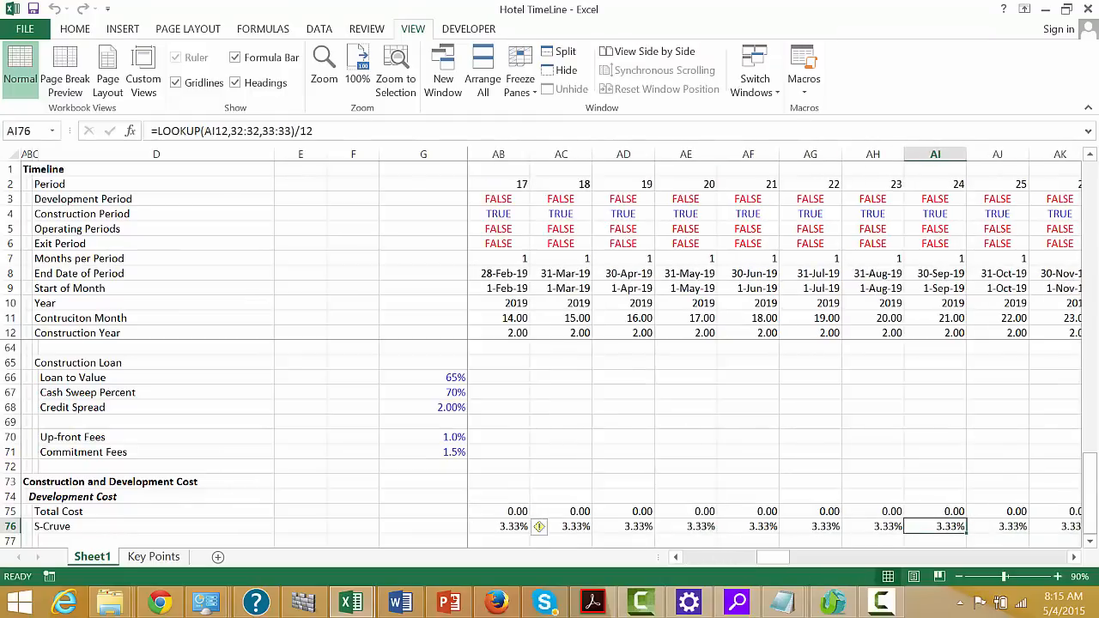
{"action": "key", "text": "Left"}
{"action": "key", "text": "Left"}
{"action": "key", "text": "Left"}
{"action": "key", "text": "Left"}
{"action": "key", "text": "Left"}
{"action": "key", "text": "Left"}
{"action": "key", "text": "Left"}
{"action": "key", "text": "Left"}
{"action": "key", "text": "Left"}
{"action": "key", "text": "Left"}
{"action": "key", "text": "Left"}
{"action": "key", "text": "Left"}
{"action": "key", "text": "Left"}
{"action": "key", "text": "Left"}
{"action": "key", "text": "Left"}
{"action": "key", "text": "Left"}
{"action": "key", "text": "Left"}
{"action": "key", "text": "Left"}
{"action": "key", "text": "Left"}
{"action": "key", "text": "Left"}
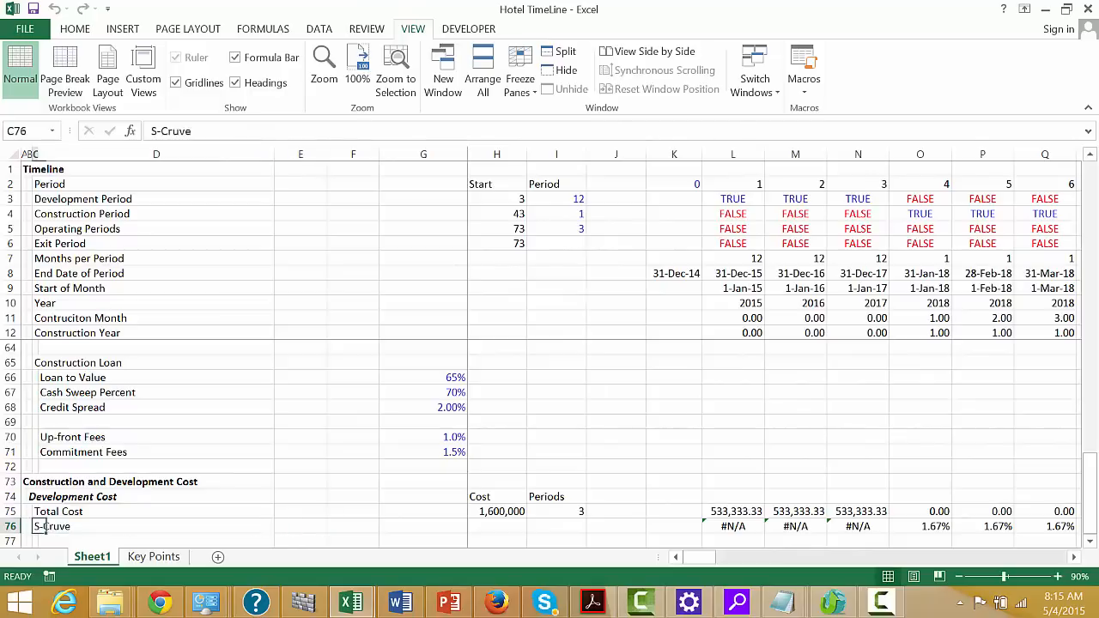
Add the row label "Construction Expenditures" in C77 beneath the S-Cruve row
{"action": "key", "text": "Down"}
{"action": "type", "text": "C"}
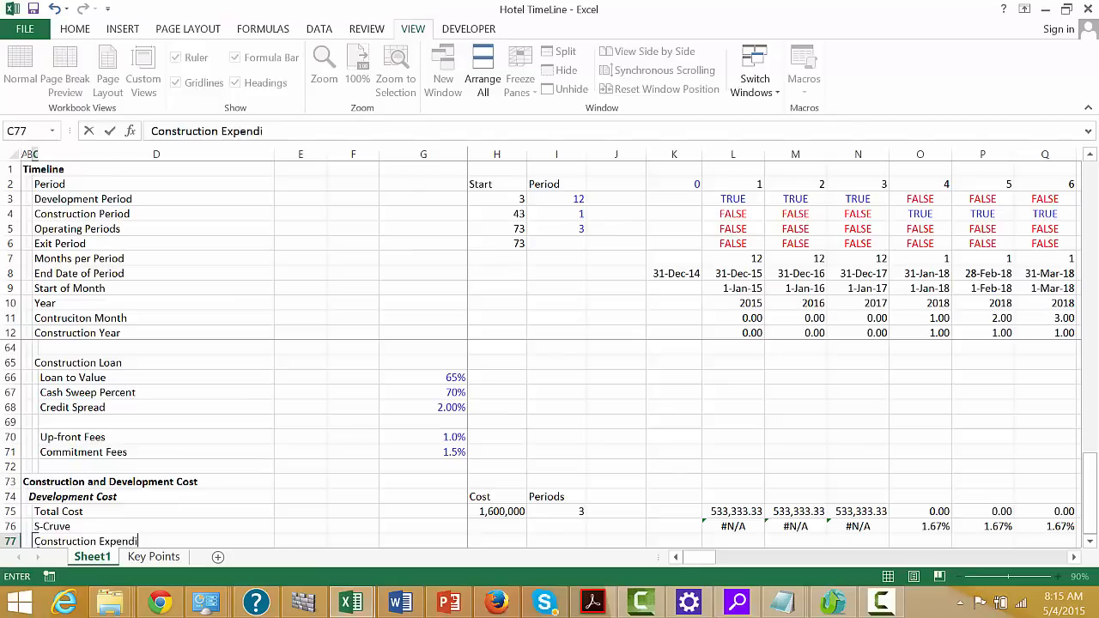
{"action": "key", "text": "ctrl+Return"}
{"action": "key", "text": "Right"}
{"action": "key", "text": "Right"}
{"action": "key", "text": "Right"}
{"action": "key", "text": "Right"}
{"action": "key", "text": "Right"}
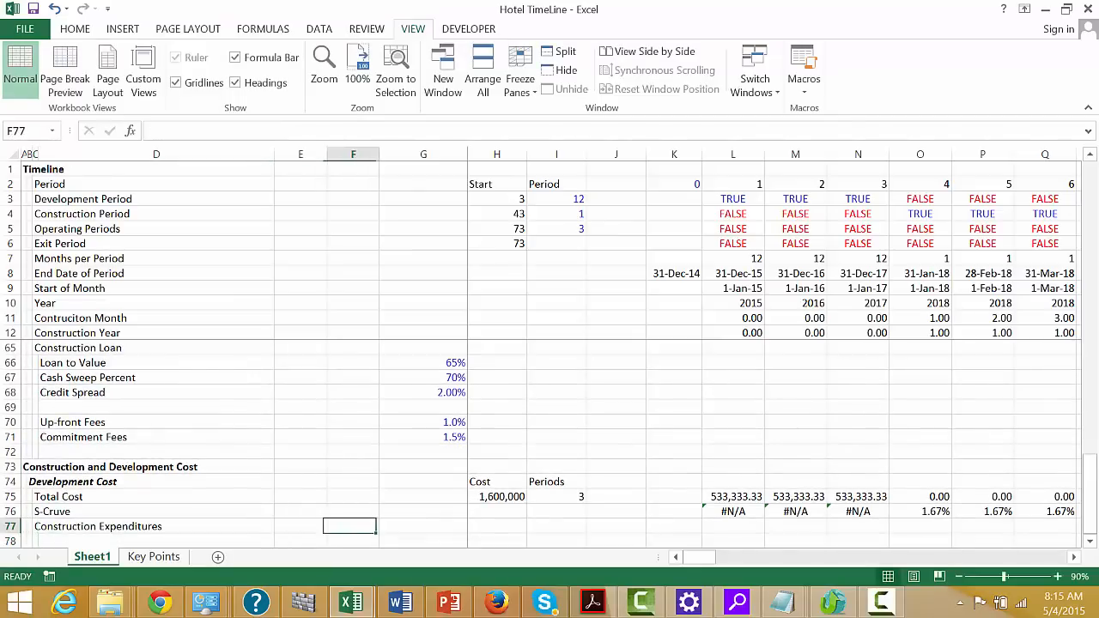
Link the Construction Expenditures cost in H77 to the Total Facility Cost with =G29
{"action": "type", "text": "="}
{"action": "key", "text": "Page_Up"}
{"action": "key", "text": "Page_Up"}
{"action": "key", "text": "Page_Up"}
{"action": "key", "text": "Page_Up"}
{"action": "key", "text": "Page_Up"}
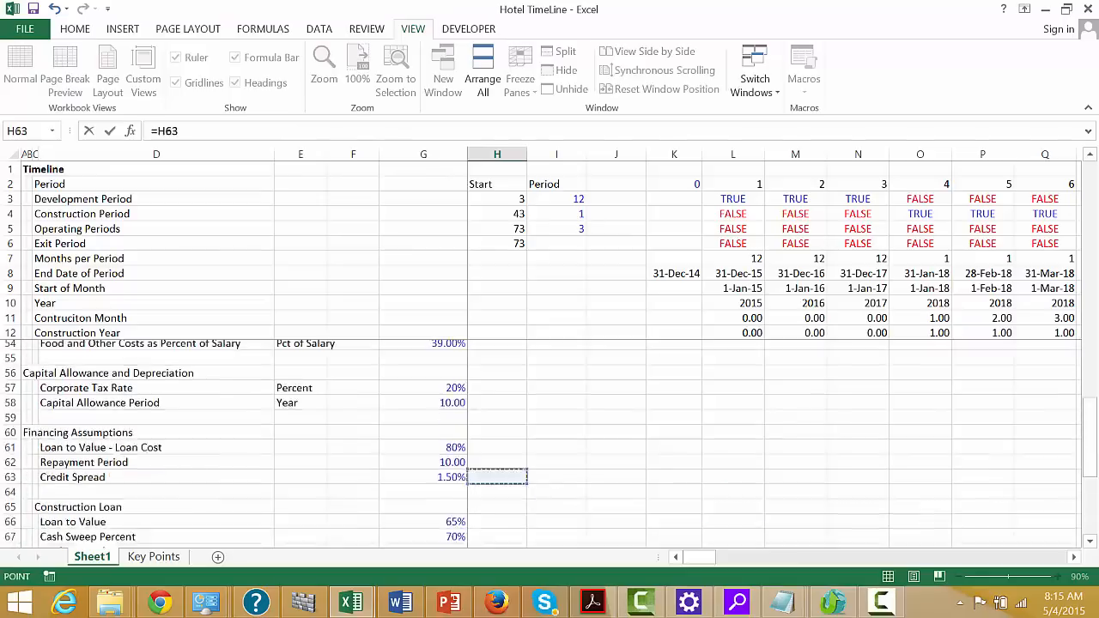
{"action": "key", "text": "Page_Down"}
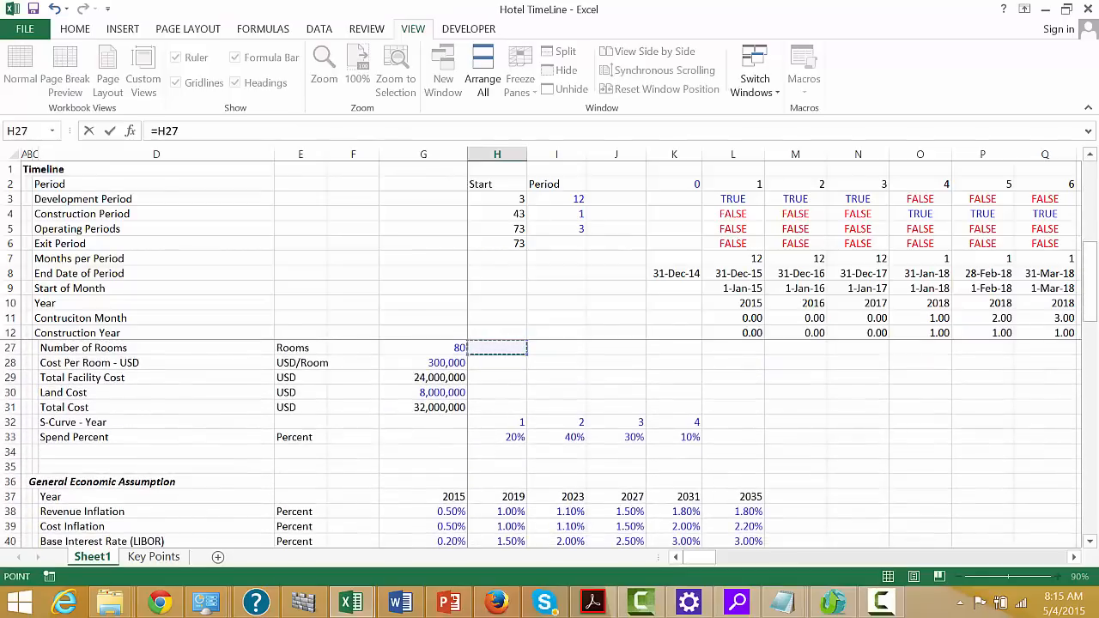
{"action": "key", "text": "Down"}
{"action": "key", "text": "Down"}
{"action": "key", "text": "Left"}
{"action": "key", "text": "Left"}
{"action": "key", "text": "Left"}
{"action": "key", "text": "Right"}
{"action": "key", "text": "Right"}
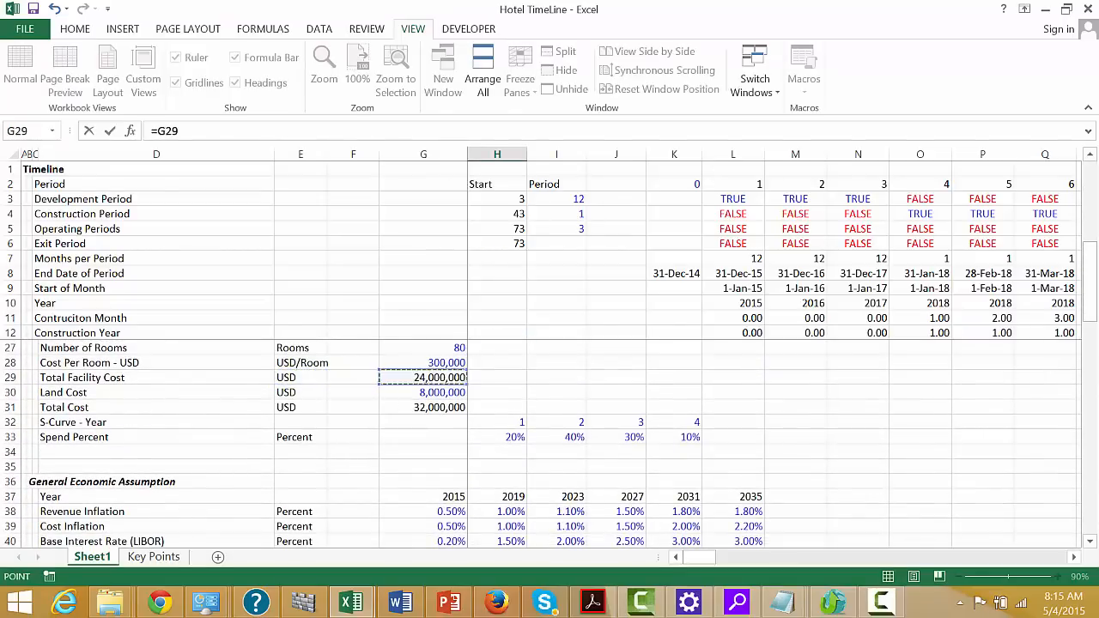
{"action": "key", "text": "Return"}
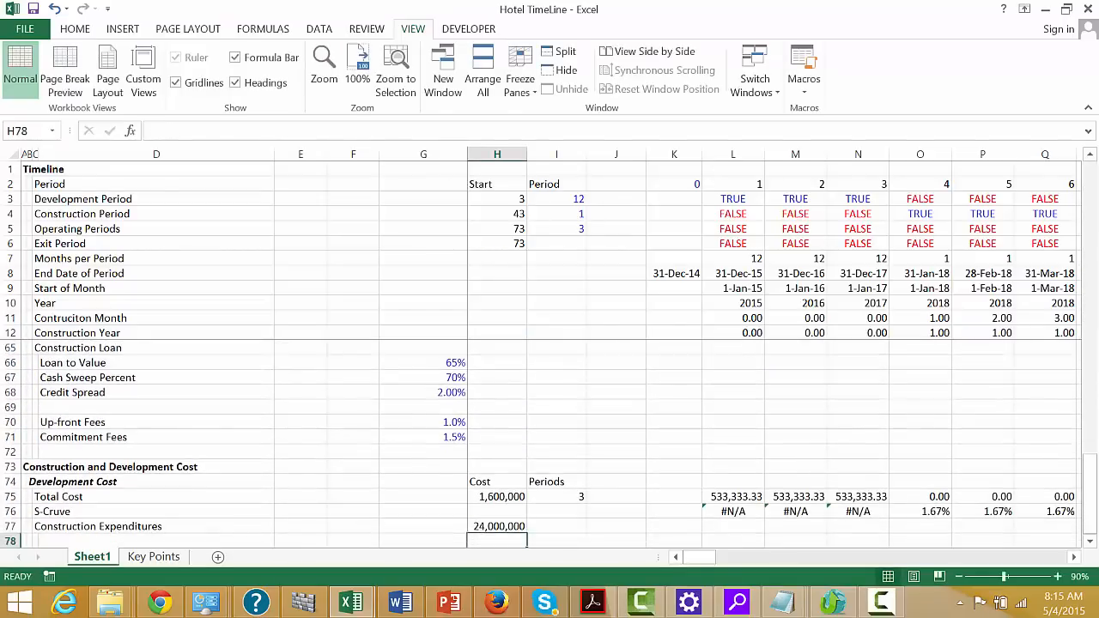
Enter =IF(L4,L76*$H$77) in L77 to spread construction expenditures by the S-curve during the construction period
{"action": "key", "text": "Up"}
{"action": "key", "text": "Right"}
{"action": "key", "text": "Right"}
{"action": "key", "text": "Right"}
{"action": "key", "text": "Right"}
{"action": "type", "text": "="}
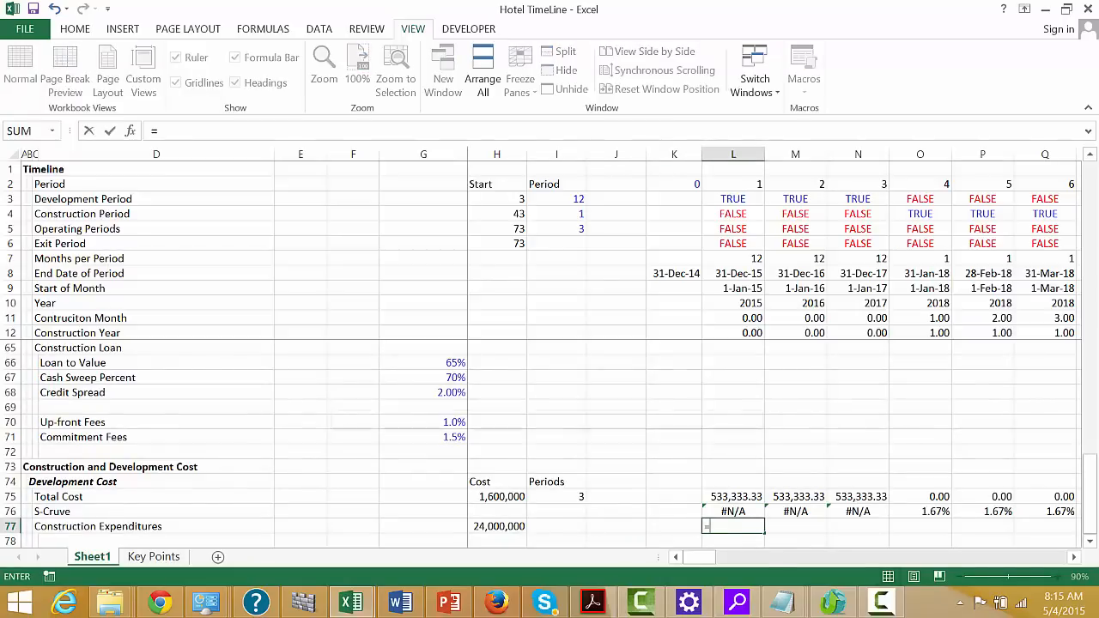
{"action": "type", "text": "if("}
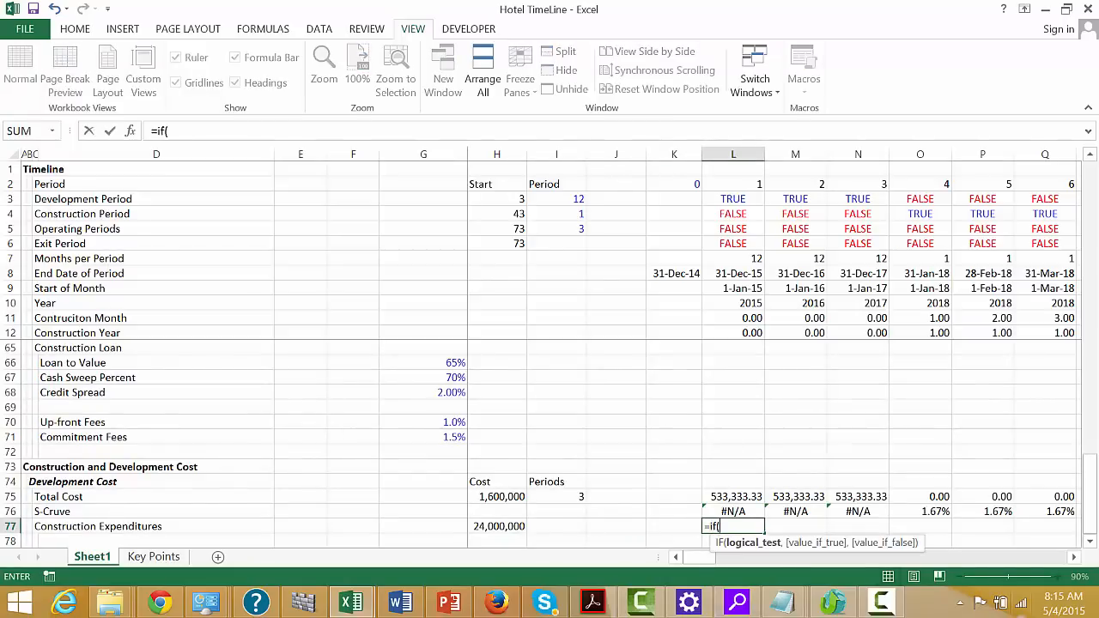
{"action": "left_click", "coordinate": [728, 216]}
{"action": "type", "text": ","}
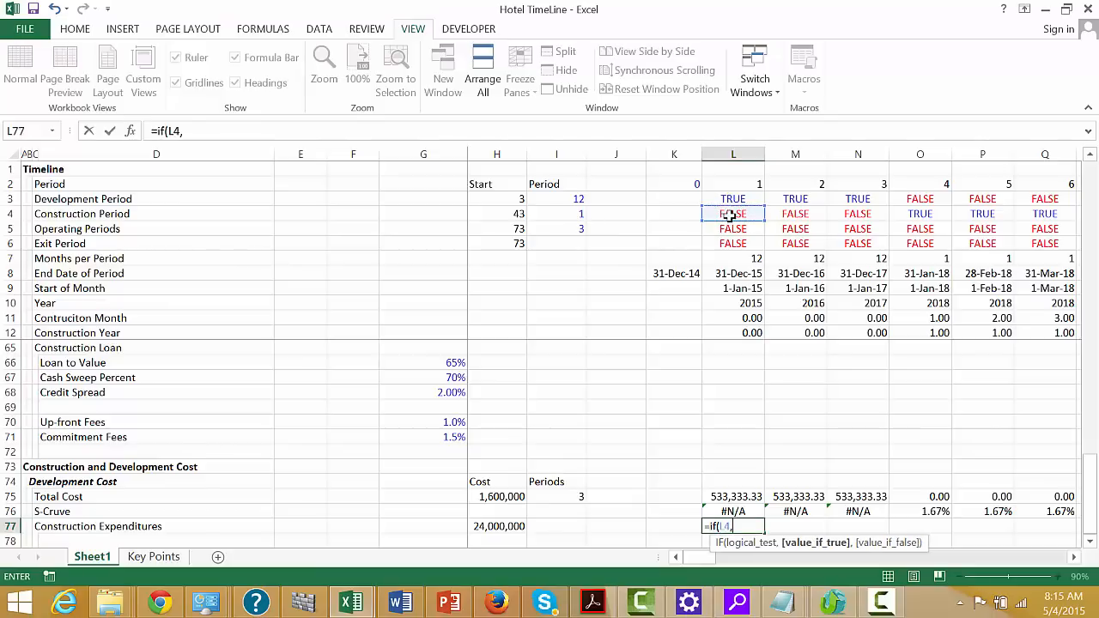
{"action": "key", "text": "Up"}
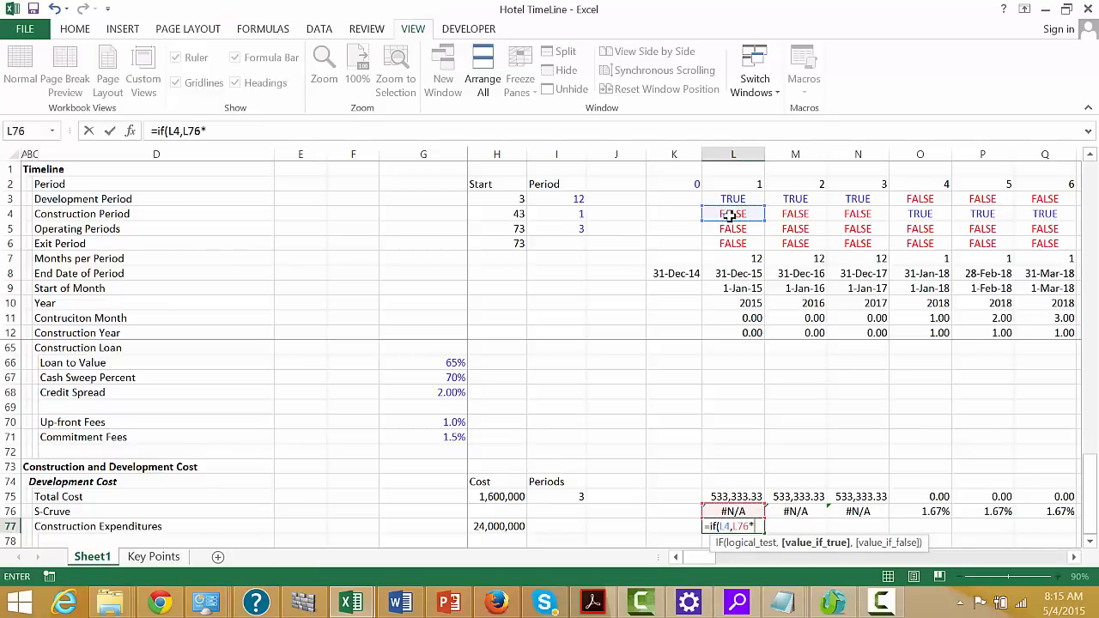
{"action": "type", "text": "*"}
{"action": "key", "text": "Left"}
{"action": "key", "text": "Left"}
{"action": "key", "text": "Left"}
{"action": "key", "text": "Left"}
{"action": "key", "text": "F4"}
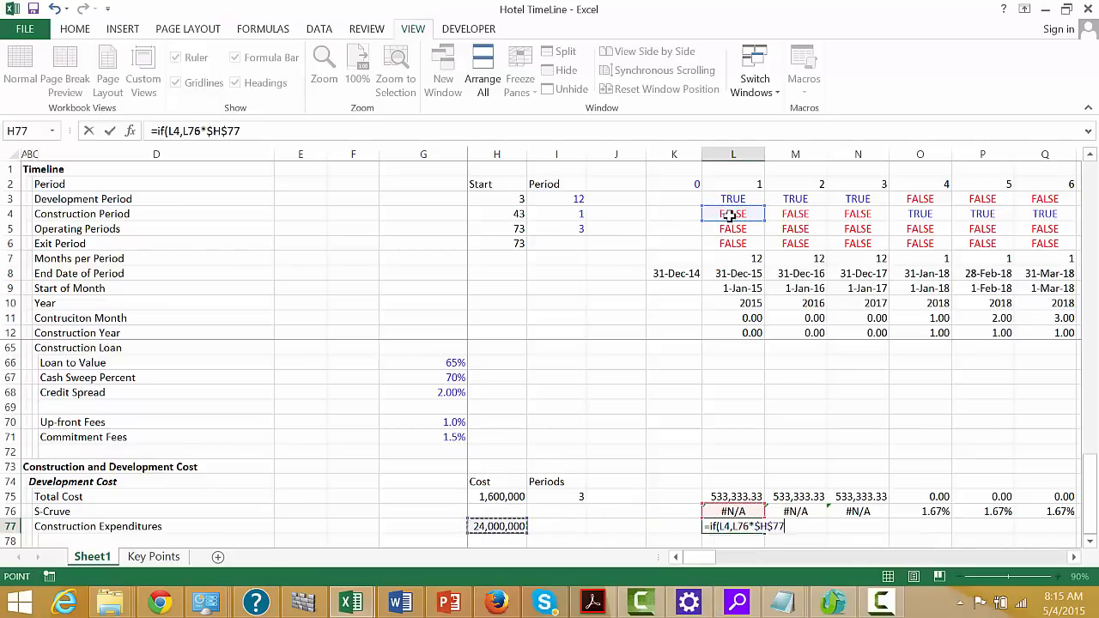
{"action": "key", "text": "Return"}
Copy the L77 formula across the timeline and format the row with thousands separators and two decimals
{"action": "key", "text": "ctrl+shift+r"}
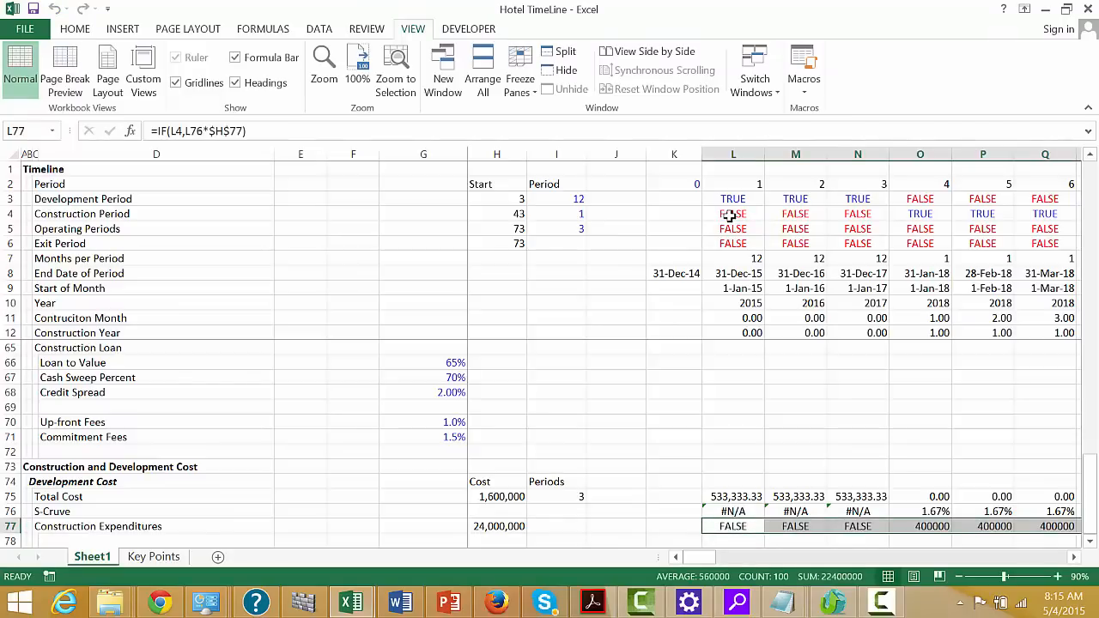
{"action": "key", "text": "ctrl+shift+1"}
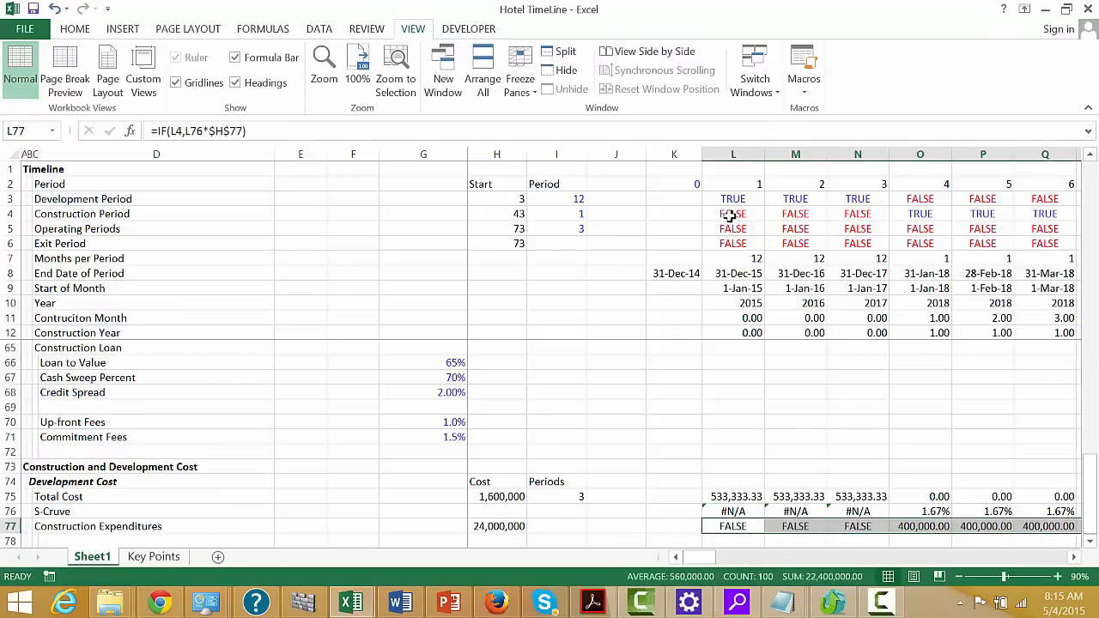
{"action": "key", "text": "Left"}
{"action": "key", "text": "Left"}
{"action": "key", "text": "Left"}
{"action": "key", "text": "Right"}
{"action": "key", "text": "Right"}
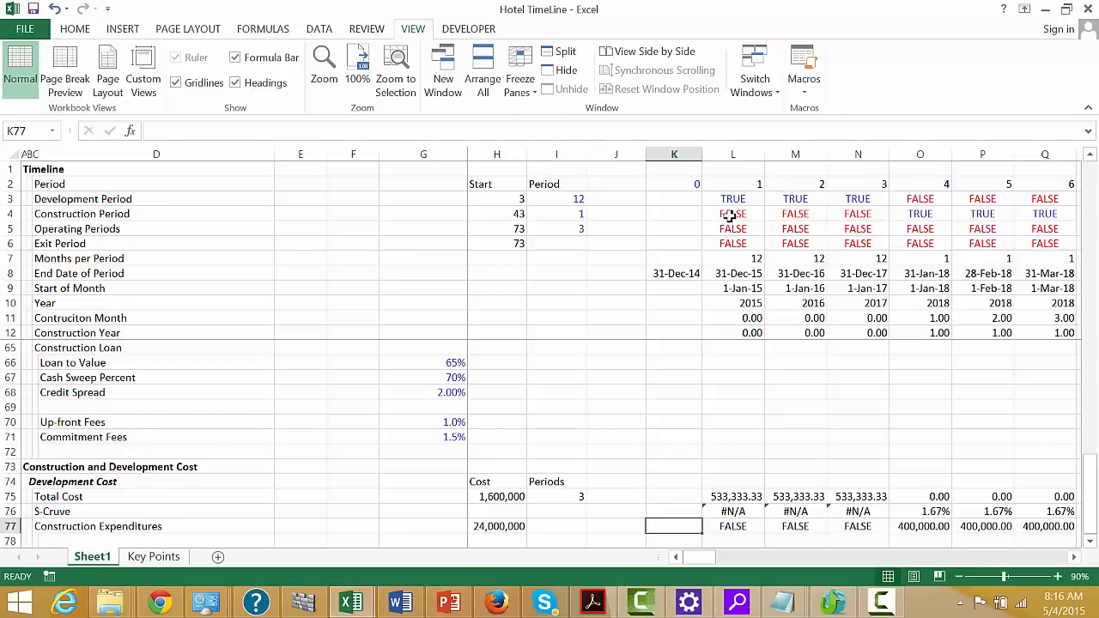
Total the Construction Expenditures row in J77 with =SUM(L77:DG77), formatted with thousands separators and no decimals
{"action": "key", "text": "Left"}
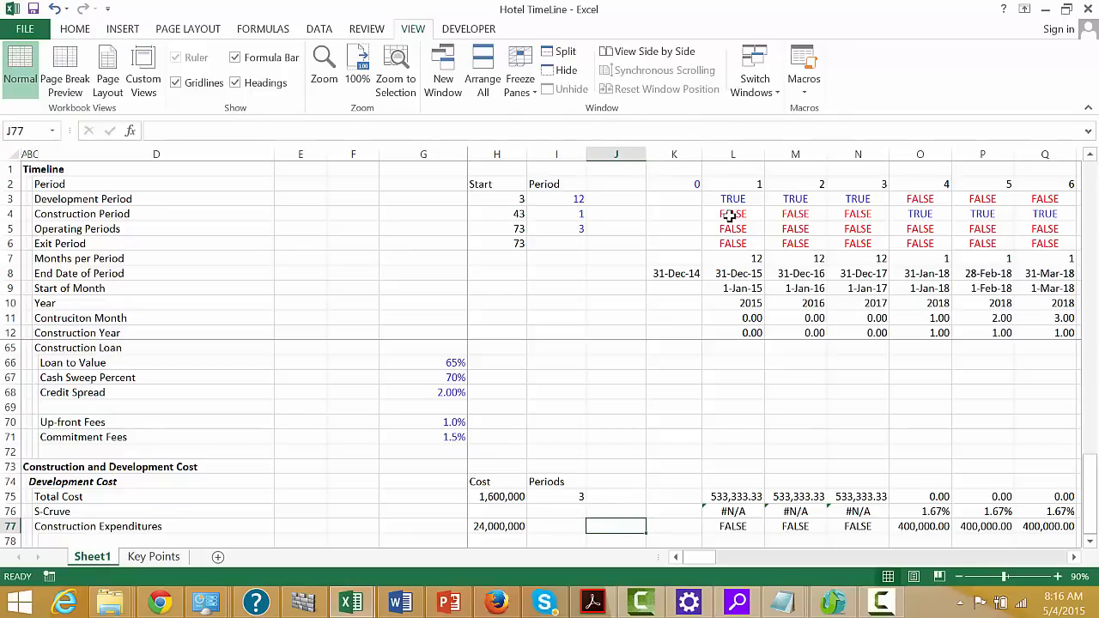
{"action": "type", "text": "-=sum("}
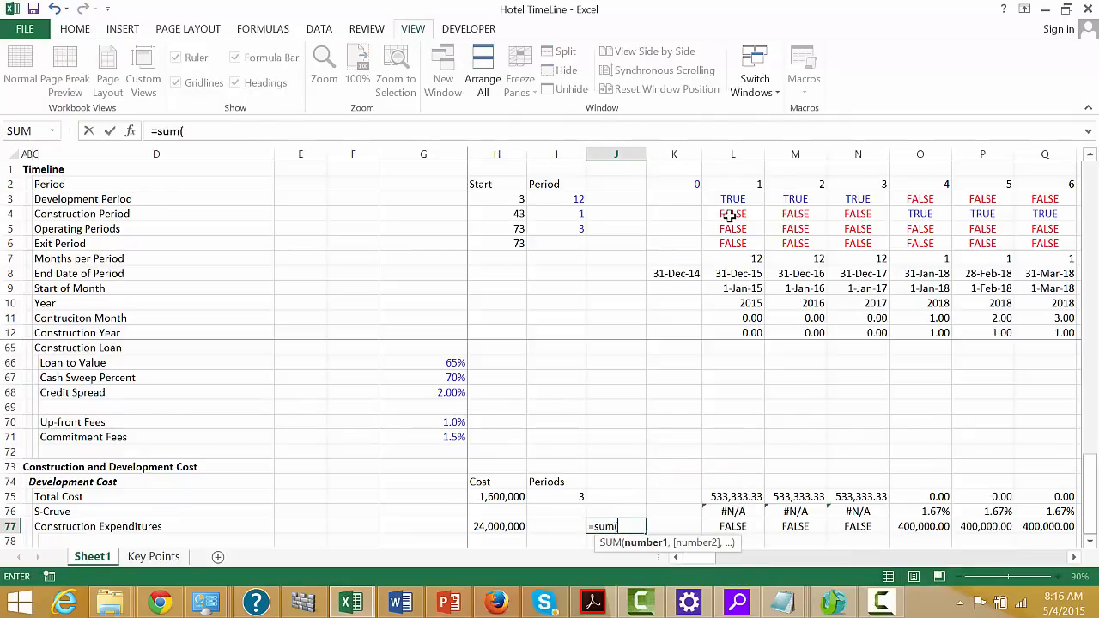
{"action": "key", "text": "Right"}
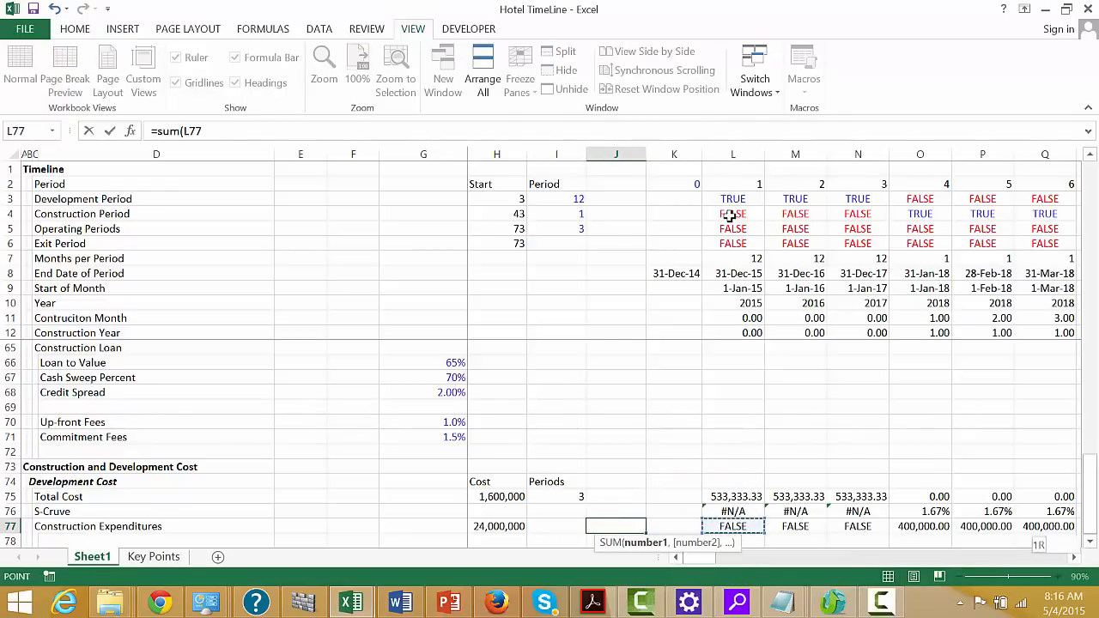
{"action": "key", "text": "ctrl+shift+Right"}
{"action": "key", "text": "Return"}
{"action": "key", "text": "Left"}
{"action": "key", "text": "Up"}
{"action": "key", "text": "Right"}
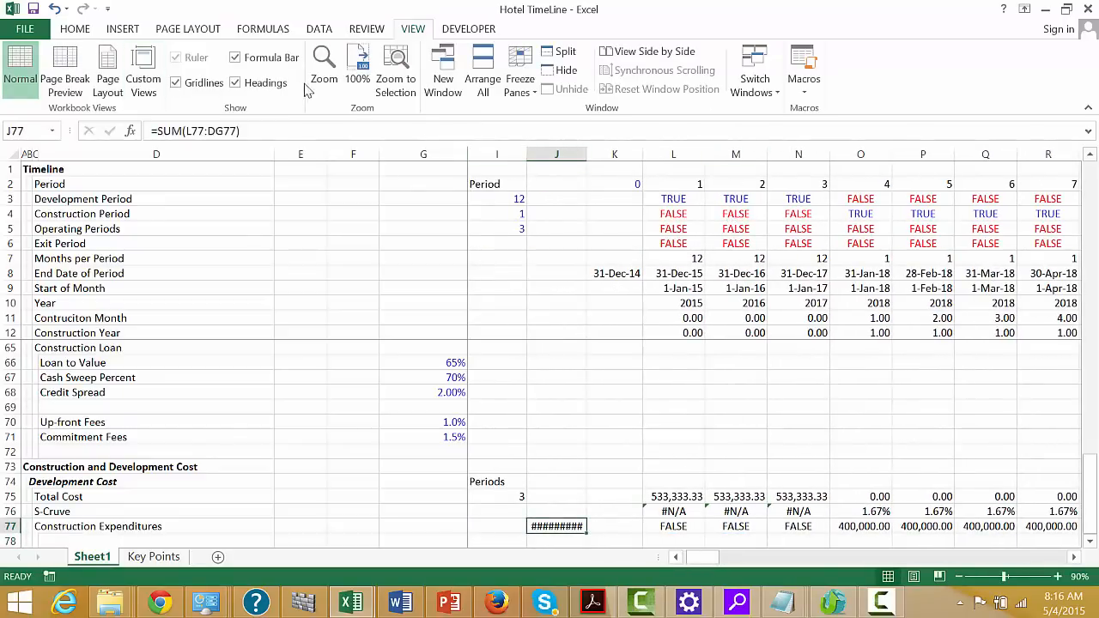
{"action": "left_click", "coordinate": [75, 29]}
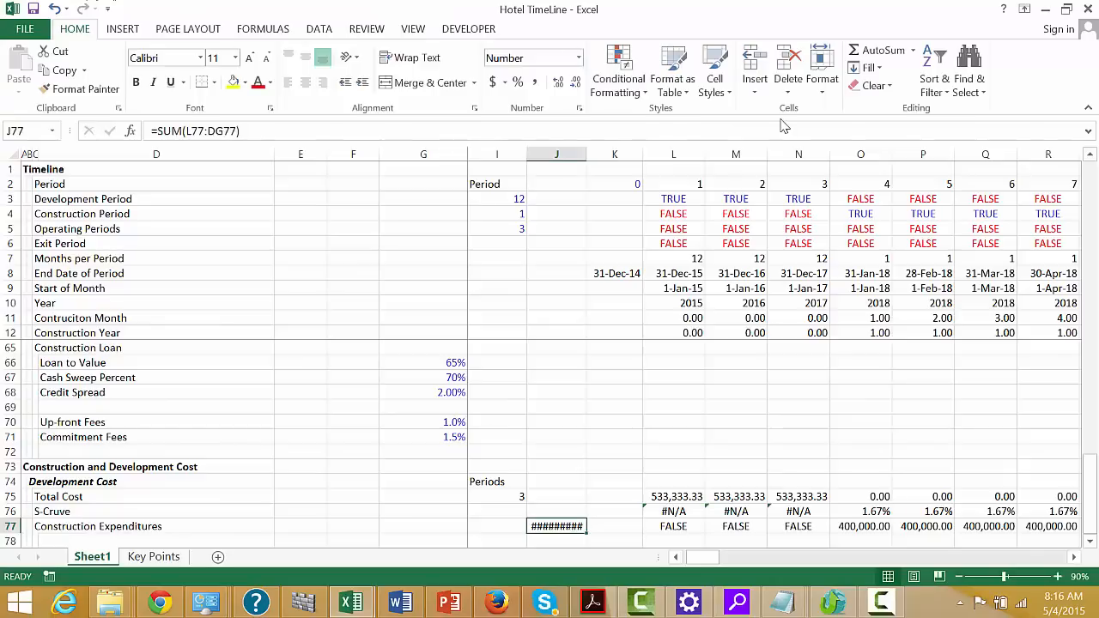
{"action": "key", "text": "ctrl+shift+1"}
Compare the J77 total with the cost in H77 and examine the expenditure and S-Cruve formulas along the timeline
{"action": "key", "text": "Left"}
{"action": "key", "text": "Left"}
{"action": "key", "text": "Left"}
{"action": "key", "text": "Left"}
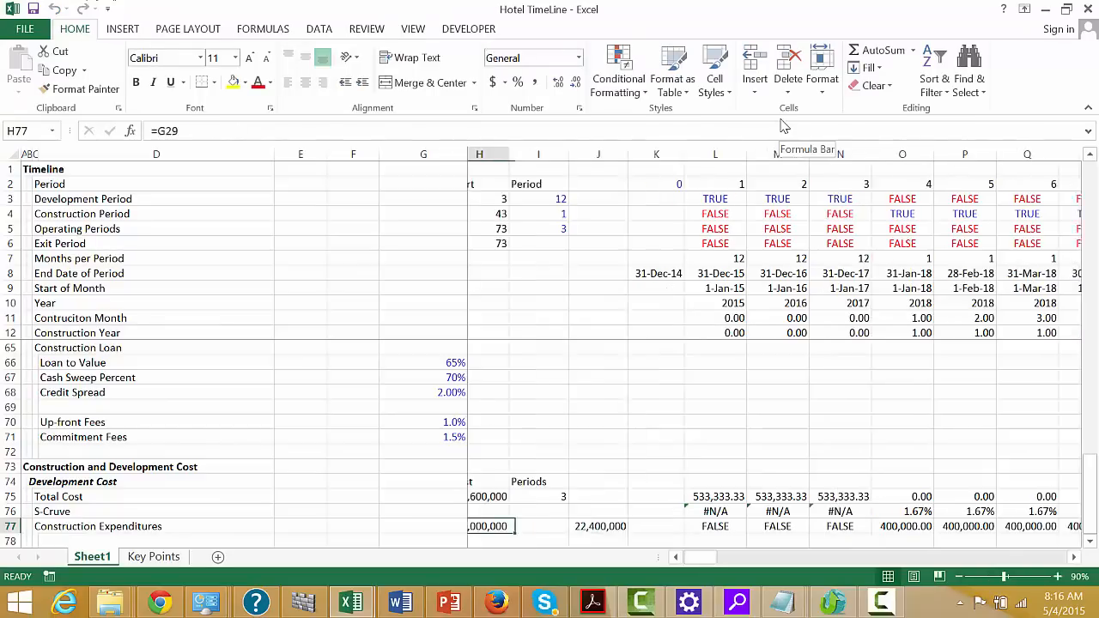
{"action": "key", "text": "Right"}
{"action": "key", "text": "Right"}
{"action": "key", "text": "Right"}
{"action": "key", "text": "Right"}
{"action": "key", "text": "Right"}
{"action": "key", "text": "Right"}
{"action": "key", "text": "Right"}
{"action": "key", "text": "Right"}
{"action": "key", "text": "Right"}
{"action": "key", "text": "Right"}
{"action": "key", "text": "Right"}
{"action": "key", "text": "Right"}
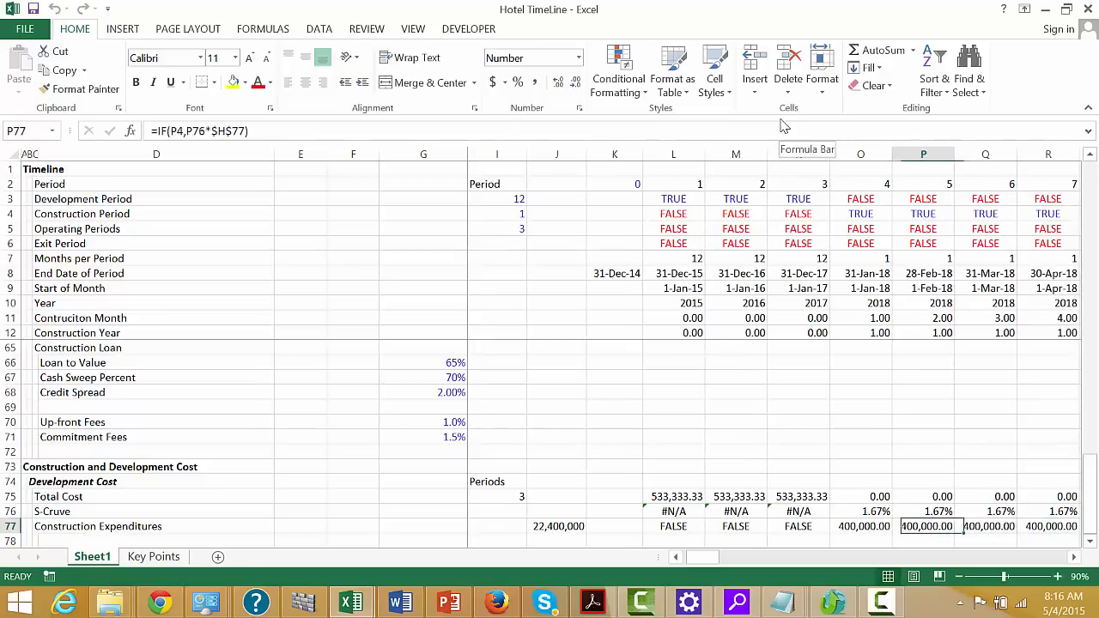
{"action": "key", "text": "Left"}
{"action": "key", "text": "Left"}
{"action": "key", "text": "Left"}
{"action": "key", "text": "Up"}
{"action": "key", "text": "Right"}
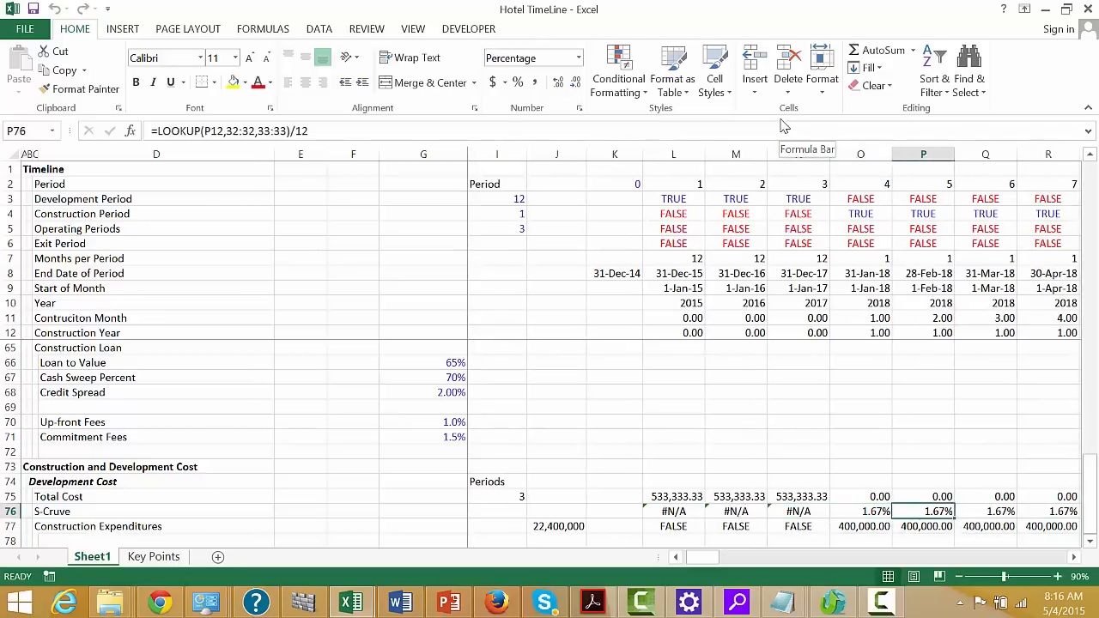
{"action": "key", "text": "Left"}
{"action": "key", "text": "Left"}
{"action": "key", "text": "Left"}
{"action": "key", "text": "Left"}
{"action": "key", "text": "Left"}
{"action": "key", "text": "Left"}
{"action": "key", "text": "Down"}
{"action": "key", "text": "ctrl+c"}
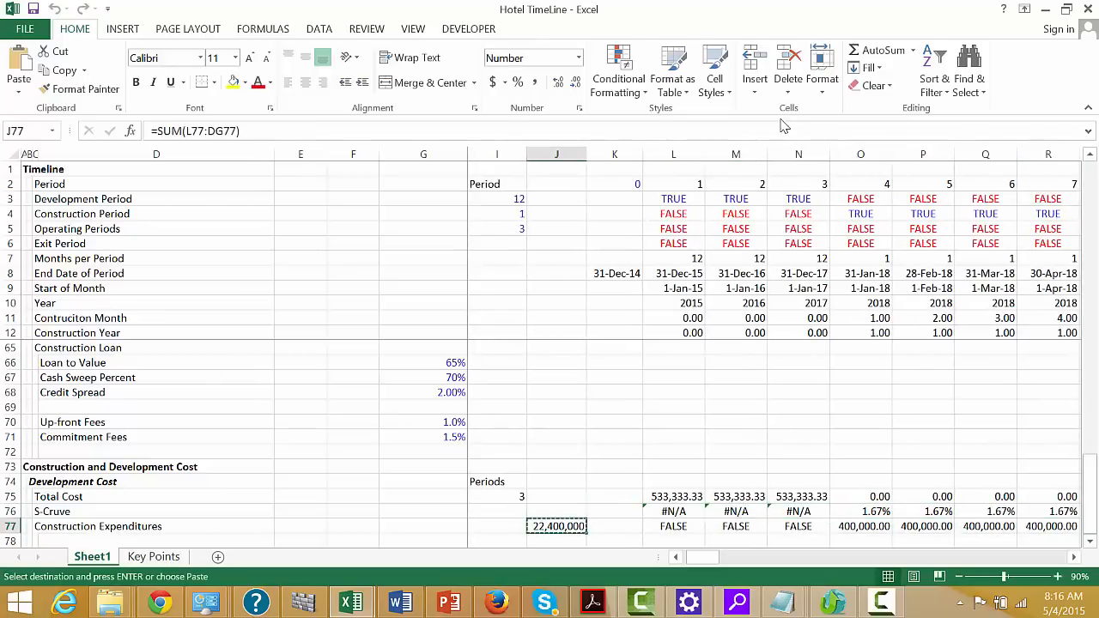
{"action": "key", "text": "Up"}
{"action": "key", "text": "Escape"}
Review the timing and construction cost assumptions, including the S-Curve years and Spend Percent row
{"action": "key", "text": "Up"}
{"action": "key", "text": "Up"}
{"action": "key", "text": "Up"}
{"action": "key", "text": "Up"}
{"action": "key", "text": "Up"}
{"action": "key", "text": "Up"}
{"action": "key", "text": "Up"}
{"action": "key", "text": "Up"}
{"action": "key", "text": "Up"}
{"action": "key", "text": "Up"}
{"action": "key", "text": "Up"}
{"action": "key", "text": "Up"}
{"action": "key", "text": "Up"}
{"action": "key", "text": "Up"}
{"action": "key", "text": "Up"}
{"action": "key", "text": "Up"}
{"action": "key", "text": "Up"}
{"action": "key", "text": "Up"}
{"action": "key", "text": "Up"}
{"action": "key", "text": "Up"}
{"action": "key", "text": "Up"}
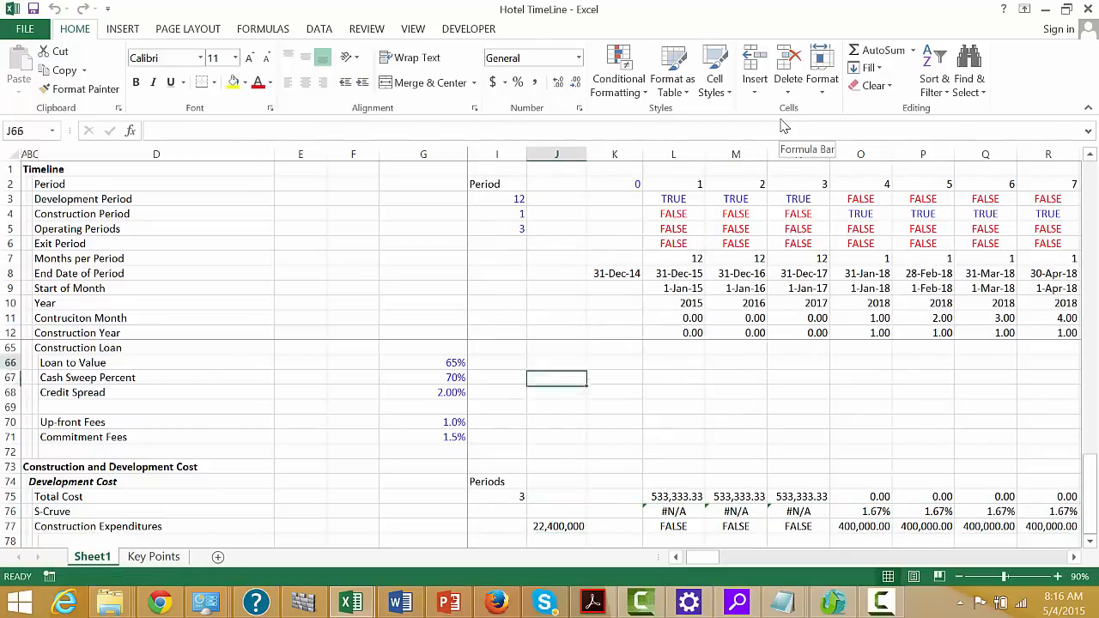
{"action": "key", "text": "Up"}
{"action": "key", "text": "Up"}
{"action": "key", "text": "Up"}
{"action": "key", "text": "Up"}
{"action": "key", "text": "Up"}
{"action": "key", "text": "Up"}
{"action": "key", "text": "Up"}
{"action": "key", "text": "Up"}
{"action": "key", "text": "Up"}
{"action": "key", "text": "Up"}
{"action": "key", "text": "Up"}
{"action": "key", "text": "Up"}
{"action": "key", "text": "Up"}
{"action": "key", "text": "Up"}
{"action": "key", "text": "Up"}
{"action": "key", "text": "Up"}
{"action": "key", "text": "Up"}
{"action": "key", "text": "Up"}
{"action": "key", "text": "Up"}
{"action": "key", "text": "Up"}
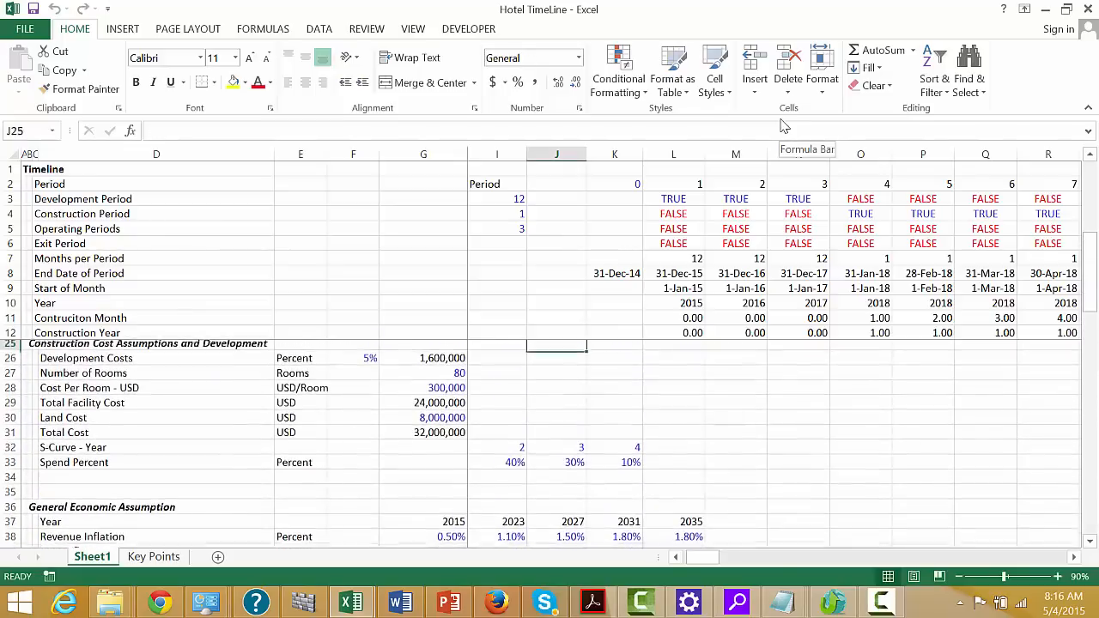
{"action": "key", "text": "Down"}
{"action": "key", "text": "Down"}
{"action": "key", "text": "Down"}
{"action": "key", "text": "Down"}
{"action": "key", "text": "Down"}
{"action": "key", "text": "Down"}
{"action": "key", "text": "Down"}
{"action": "key", "text": "Down"}
{"action": "key", "text": "Down"}
{"action": "key", "text": "Down"}
{"action": "key", "text": "Down"}
{"action": "key", "text": "Down"}
{"action": "key", "text": "Down"}
{"action": "key", "text": "Down"}
{"action": "key", "text": "Down"}
{"action": "key", "text": "Down"}
{"action": "key", "text": "Down"}
{"action": "key", "text": "Down"}
{"action": "key", "text": "Down"}
{"action": "key", "text": "Down"}
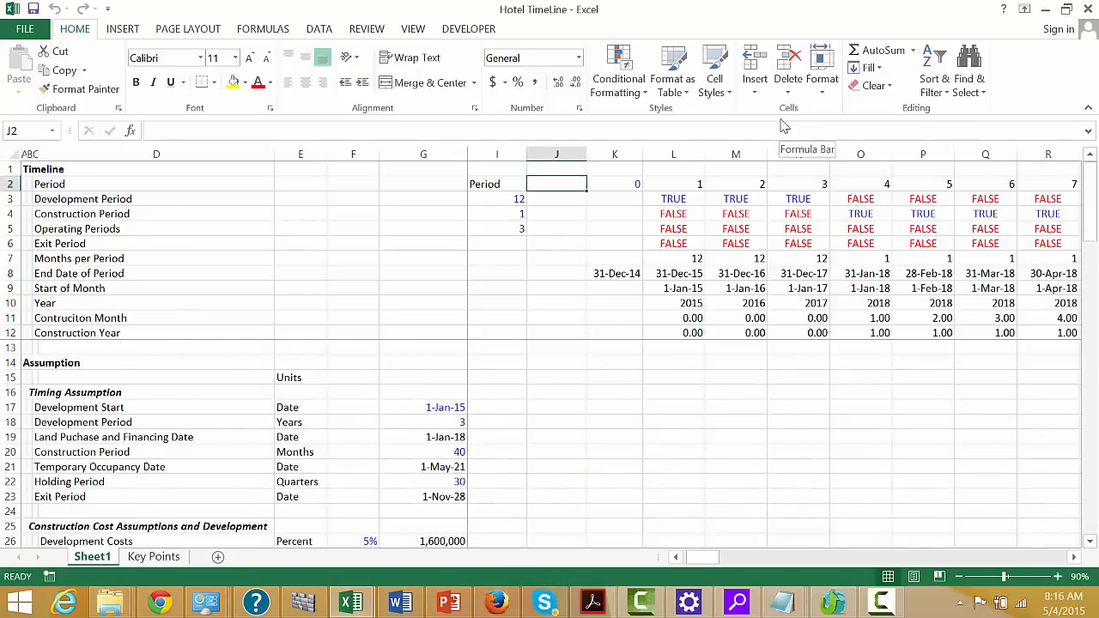
{"action": "key", "text": "Down"}
{"action": "key", "text": "Down"}
{"action": "key", "text": "Down"}
{"action": "key", "text": "Down"}
{"action": "key", "text": "Down"}
{"action": "key", "text": "Down"}
{"action": "key", "text": "Down"}
{"action": "key", "text": "Down"}
{"action": "key", "text": "Down"}
{"action": "key", "text": "Down"}
{"action": "key", "text": "Down"}
{"action": "key", "text": "Down"}
{"action": "key", "text": "Down"}
{"action": "key", "text": "Down"}
{"action": "key", "text": "Down"}
{"action": "key", "text": "Down"}
{"action": "key", "text": "Down"}
{"action": "key", "text": "Down"}
{"action": "key", "text": "Down"}
{"action": "key", "text": "Down"}
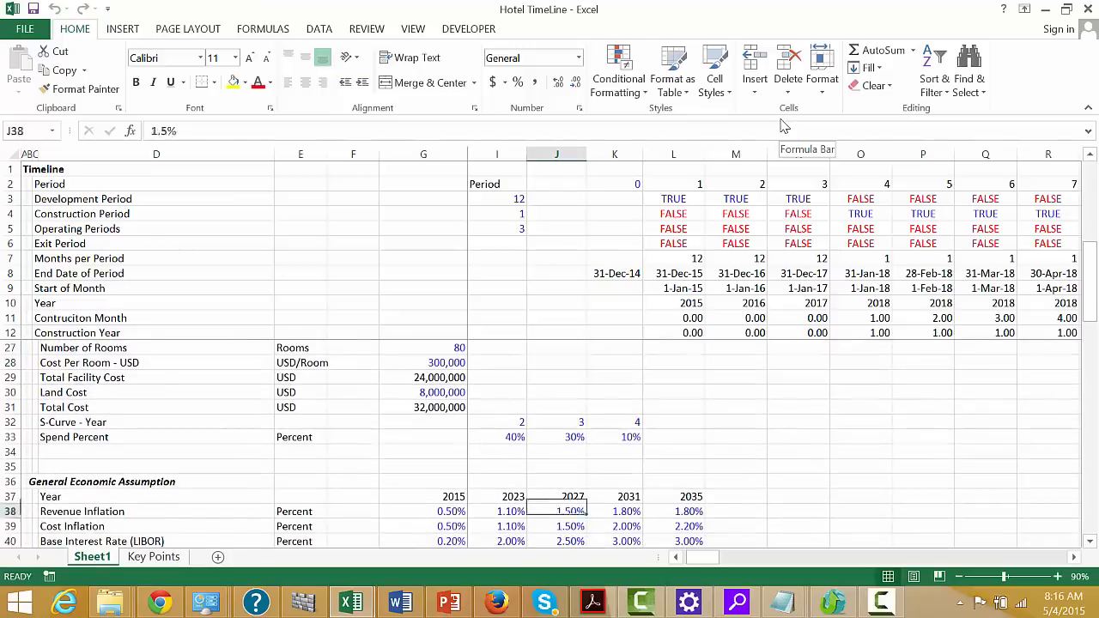
{"action": "key", "text": "Up"}
{"action": "key", "text": "Up"}
{"action": "key", "text": "Up"}
{"action": "key", "text": "Up"}
{"action": "key", "text": "Up"}
{"action": "key", "text": "Up"}
{"action": "key", "text": "Up"}
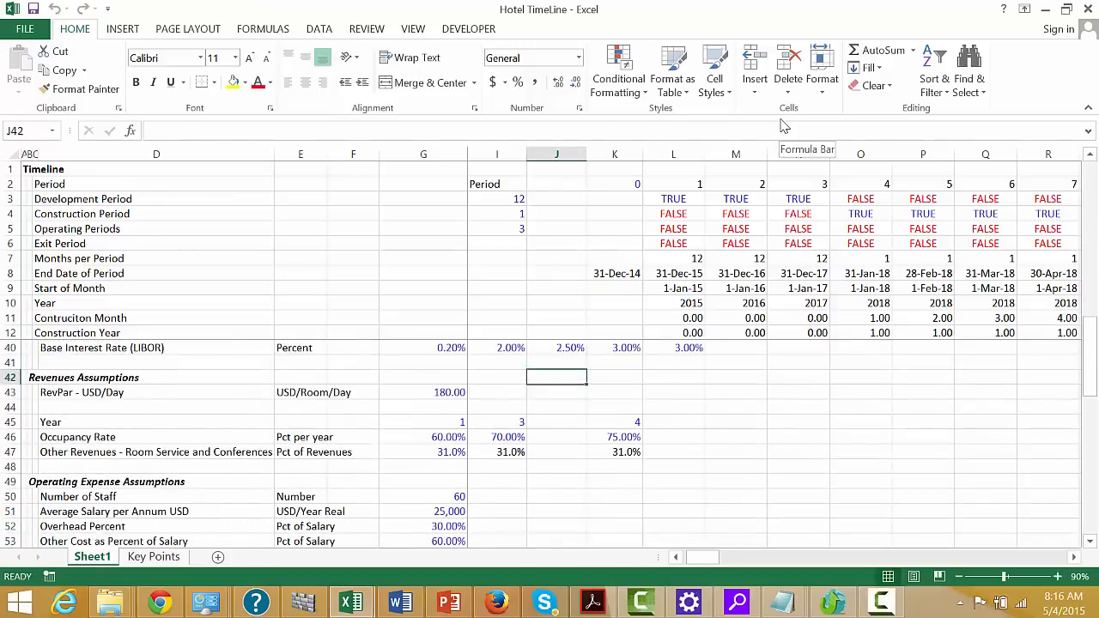
{"action": "key", "text": "Left"}
{"action": "key", "text": "Left"}
{"action": "key", "text": "Left"}
{"action": "key", "text": "Up"}
{"action": "key", "text": "Up"}
{"action": "key", "text": "Up"}
{"action": "key", "text": "Up"}
{"action": "key", "text": "Up"}
{"action": "key", "text": "Up"}
{"action": "key", "text": "Up"}
{"action": "key", "text": "Up"}
{"action": "key", "text": "Up"}
{"action": "key", "text": "Up"}
{"action": "key", "text": "Up"}
{"action": "key", "text": "Up"}
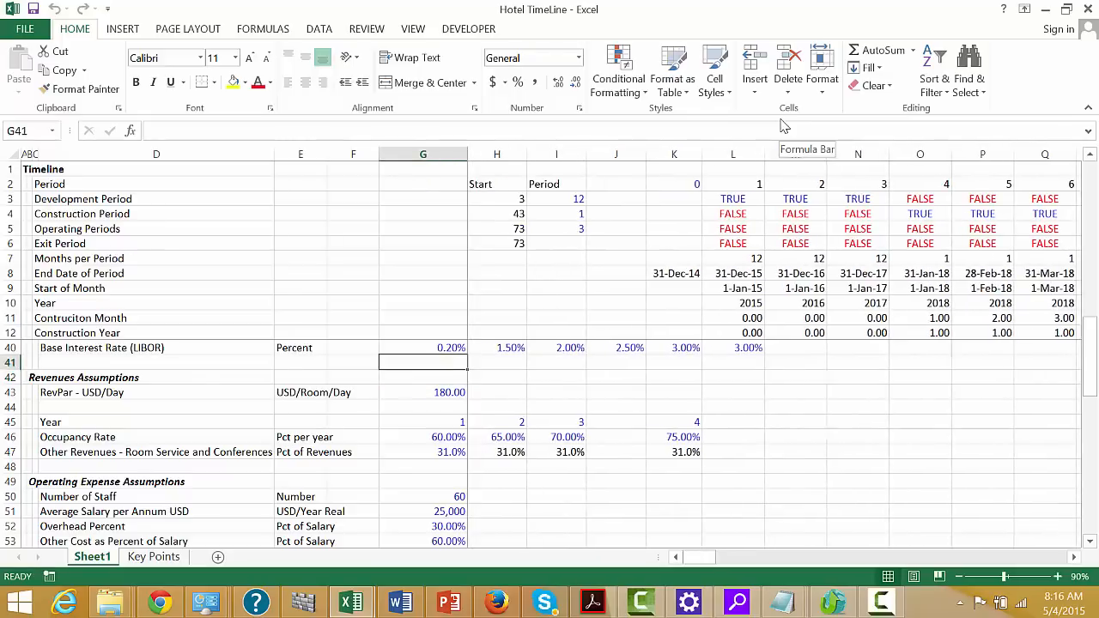
{"action": "key", "text": "Down"}
{"action": "key", "text": "Down"}
{"action": "key", "text": "Down"}
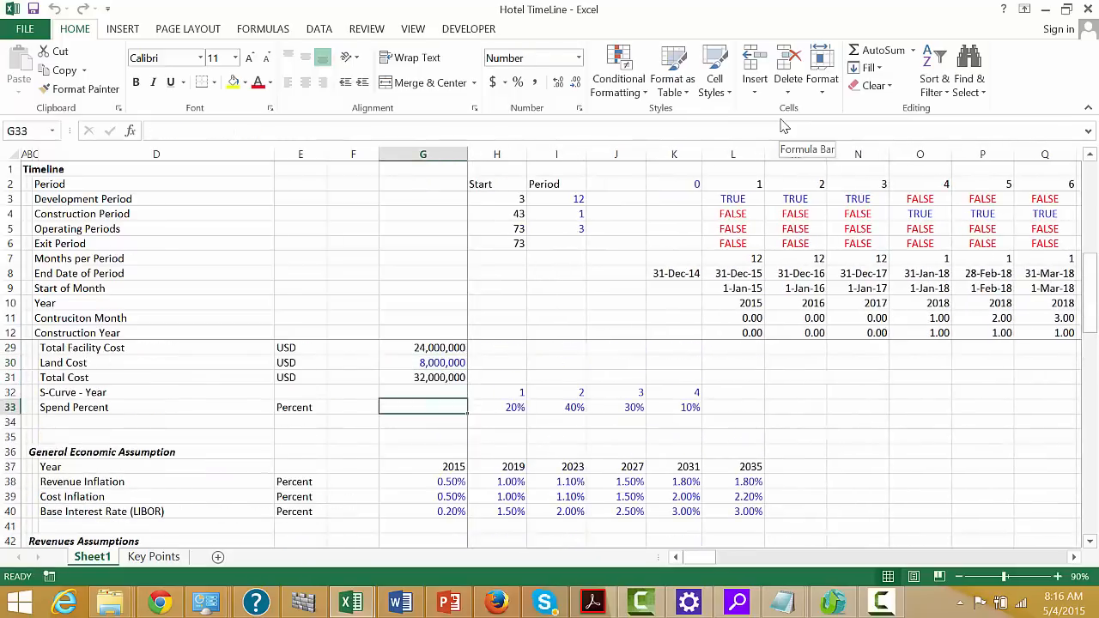
Check the sum of the Spend Percent values in H33:K33, and look along the timeline at the construction months and years
{"action": "key", "text": "Right"}
{"action": "key", "text": "shift+Right"}
{"action": "key", "text": "shift+Right"}
{"action": "key", "text": "shift+Right"}
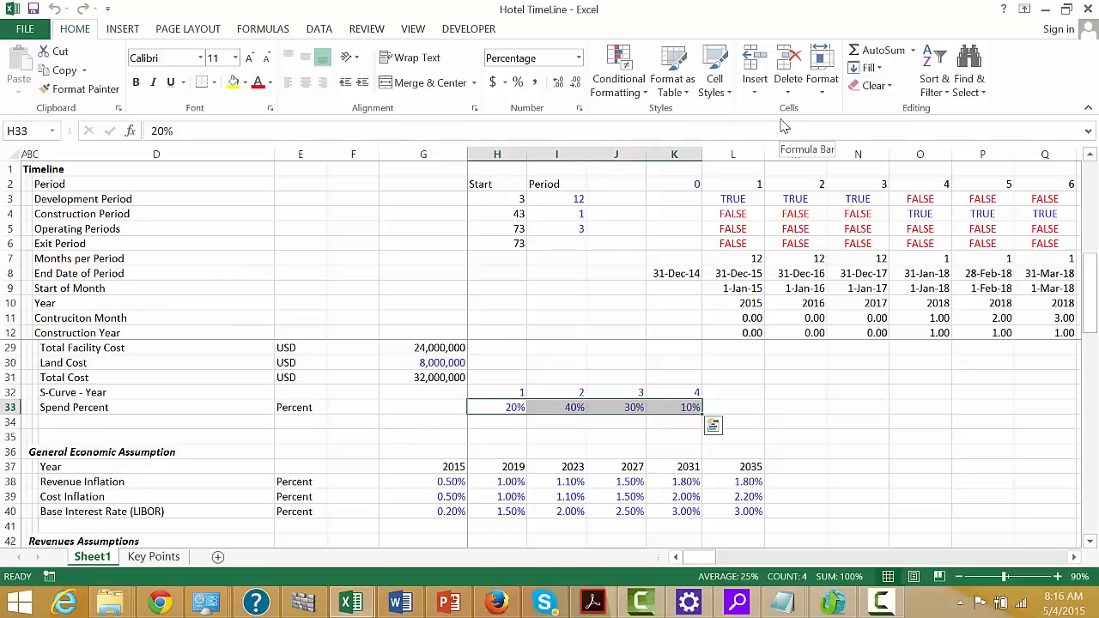
{"action": "key", "text": "Left"}
{"action": "key", "text": "Right"}
{"action": "key", "text": "Right"}
{"action": "key", "text": "Right"}
{"action": "key", "text": "Right"}
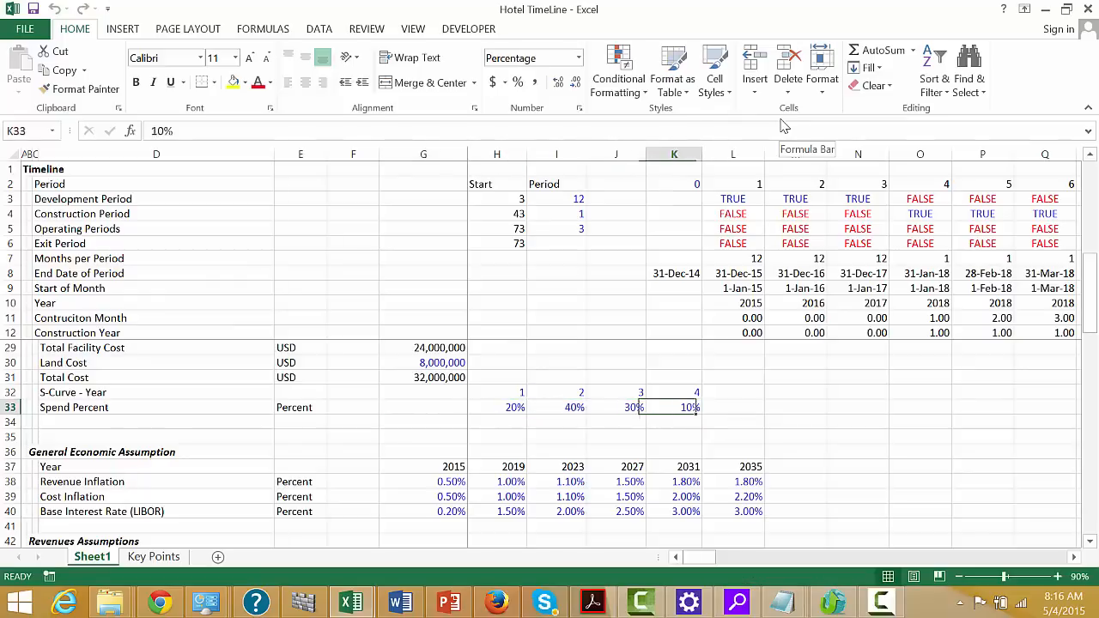
{"action": "key", "text": "Right"}
{"action": "key", "text": "Right"}
{"action": "key", "text": "Right"}
{"action": "key", "text": "Right"}
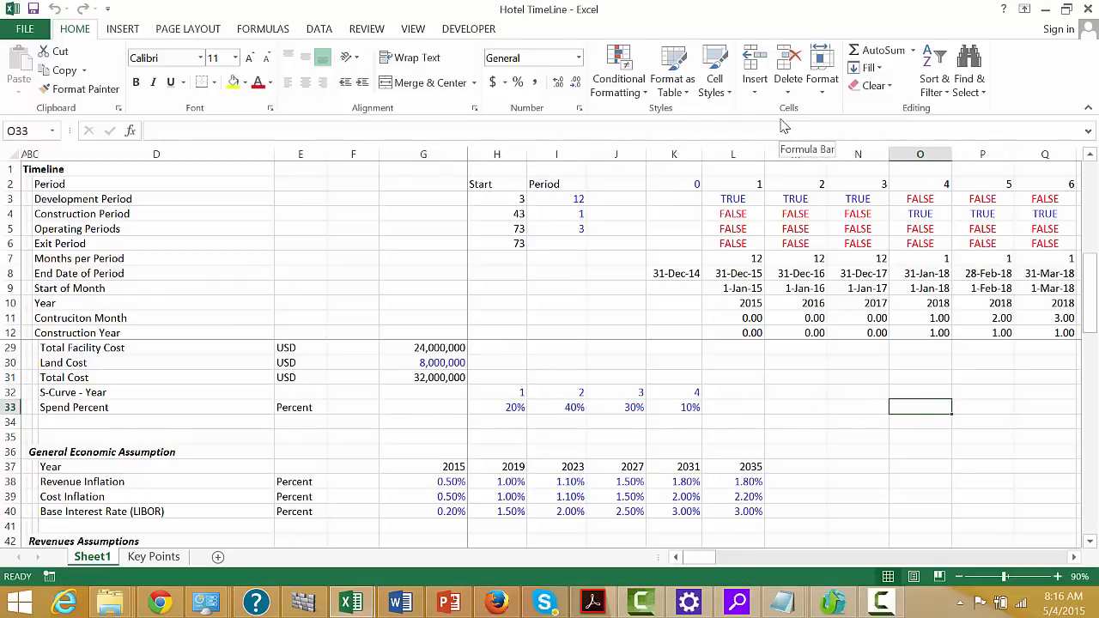
{"action": "key", "text": "Right"}
{"action": "key", "text": "Right"}
{"action": "key", "text": "Right"}
{"action": "key", "text": "Right"}
{"action": "key", "text": "Right"}
{"action": "key", "text": "Right"}
{"action": "key", "text": "Right"}
{"action": "key", "text": "Right"}
{"action": "key", "text": "Right"}
{"action": "key", "text": "Right"}
{"action": "key", "text": "Right"}
{"action": "key", "text": "Right"}
{"action": "key", "text": "Right"}
{"action": "key", "text": "Right"}
{"action": "key", "text": "Right"}
{"action": "key", "text": "Right"}
{"action": "key", "text": "Right"}
{"action": "key", "text": "Right"}
{"action": "key", "text": "Right"}
{"action": "key", "text": "Right"}
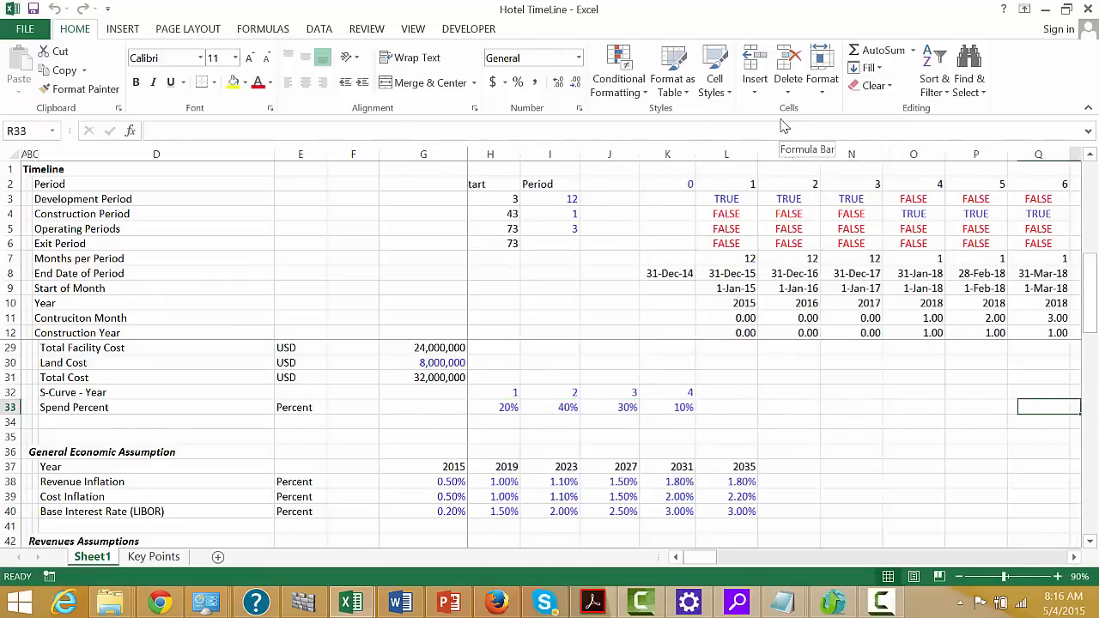
{"action": "key", "text": "Right"}
{"action": "key", "text": "Right"}
{"action": "key", "text": "Right"}
{"action": "key", "text": "Right"}
{"action": "key", "text": "Right"}
{"action": "key", "text": "Right"}
{"action": "key", "text": "Right"}
{"action": "key", "text": "Right"}
{"action": "key", "text": "Right"}
{"action": "key", "text": "Right"}
{"action": "key", "text": "Right"}
{"action": "key", "text": "Right"}
{"action": "key", "text": "Right"}
{"action": "key", "text": "Right"}
{"action": "key", "text": "Right"}
{"action": "key", "text": "Right"}
{"action": "key", "text": "Right"}
{"action": "key", "text": "Right"}
{"action": "key", "text": "Right"}
{"action": "key", "text": "Right"}
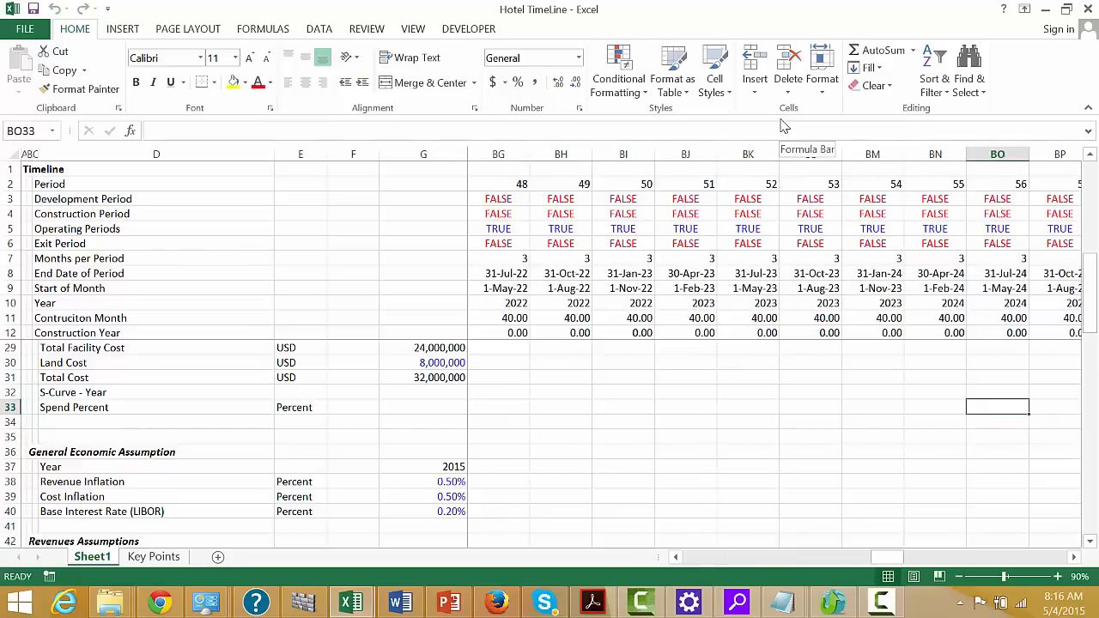
Return to C78, the empty label cell beneath Construction Expenditures
{"action": "key", "text": "Left"}
{"action": "key", "text": "Left"}
{"action": "key", "text": "Left"}
{"action": "key", "text": "Left"}
{"action": "key", "text": "Left"}
{"action": "key", "text": "Left"}
{"action": "key", "text": "Left"}
{"action": "key", "text": "Left"}
{"action": "key", "text": "Left"}
{"action": "key", "text": "Left"}
{"action": "key", "text": "Left"}
{"action": "key", "text": "Left"}
{"action": "key", "text": "Left"}
{"action": "key", "text": "Left"}
{"action": "key", "text": "Left"}
{"action": "key", "text": "Left"}
{"action": "key", "text": "Left"}
{"action": "key", "text": "Left"}
{"action": "key", "text": "Left"}
{"action": "key", "text": "Left"}
{"action": "key", "text": "Left"}
{"action": "key", "text": "Left"}
{"action": "key", "text": "Left"}
{"action": "key", "text": "Left"}
{"action": "key", "text": "Left"}
{"action": "key", "text": "Left"}
{"action": "key", "text": "Left"}
{"action": "key", "text": "Left"}
{"action": "key", "text": "Left"}
{"action": "key", "text": "Left"}
{"action": "key", "text": "Left"}
{"action": "key", "text": "Left"}
{"action": "key", "text": "Left"}
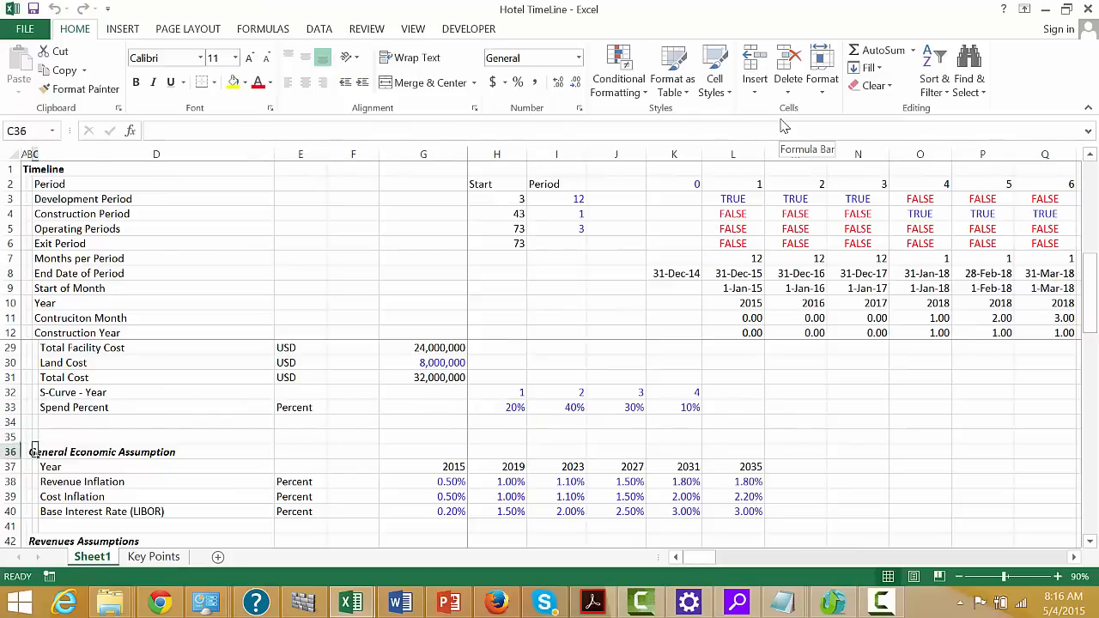
{"action": "key", "text": "Down"}
{"action": "key", "text": "Down"}
{"action": "key", "text": "Down"}
{"action": "key", "text": "Down"}
{"action": "key", "text": "Down"}
{"action": "key", "text": "Down"}
{"action": "key", "text": "Down"}
{"action": "key", "text": "Down"}
{"action": "key", "text": "Down"}
{"action": "key", "text": "Down"}
{"action": "key", "text": "Down"}
{"action": "key", "text": "Down"}
{"action": "key", "text": "Down"}
{"action": "key", "text": "Down"}
{"action": "key", "text": "Down"}
{"action": "key", "text": "Down"}
{"action": "key", "text": "Down"}
{"action": "key", "text": "Down"}
{"action": "key", "text": "Down"}
{"action": "key", "text": "Down"}
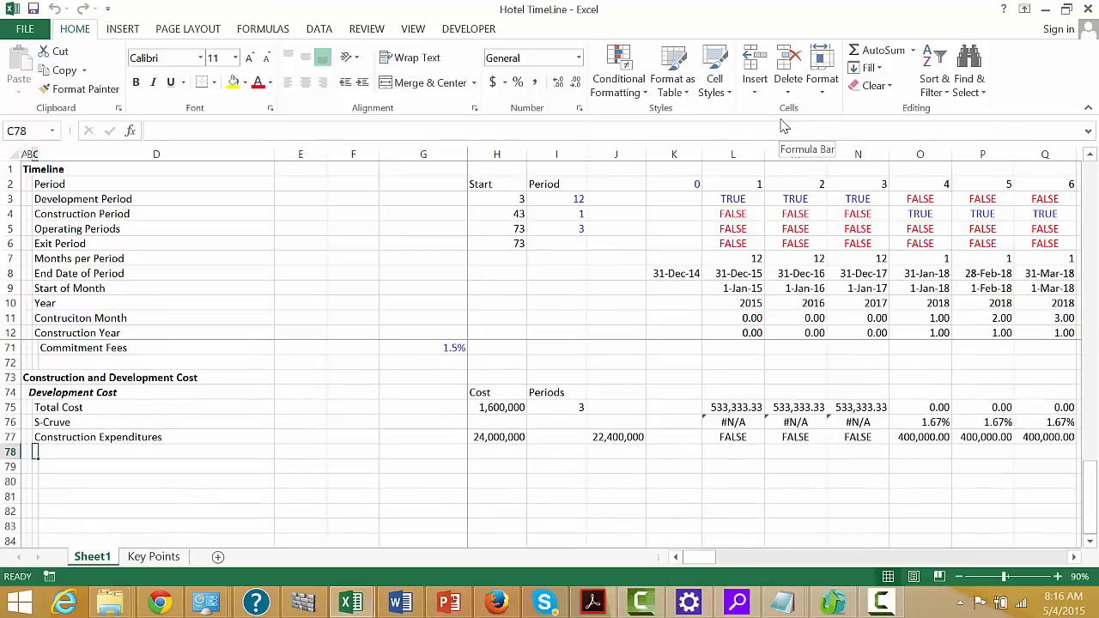
{"action": "left_click", "coordinate": [881, 603]}
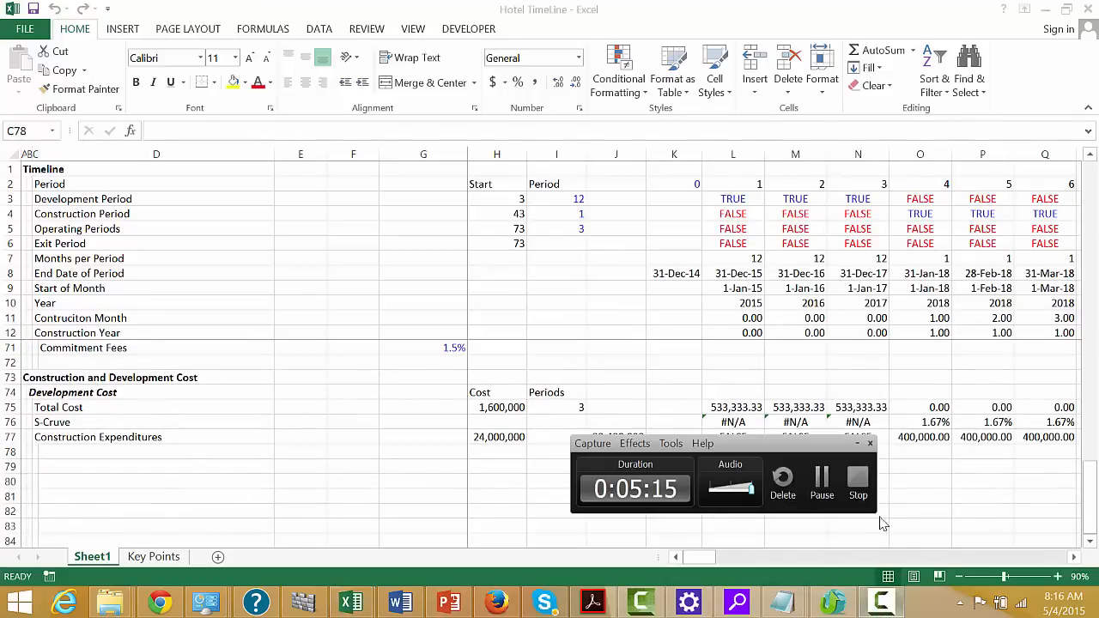
{"action": "left_click", "coordinate": [822, 486]}
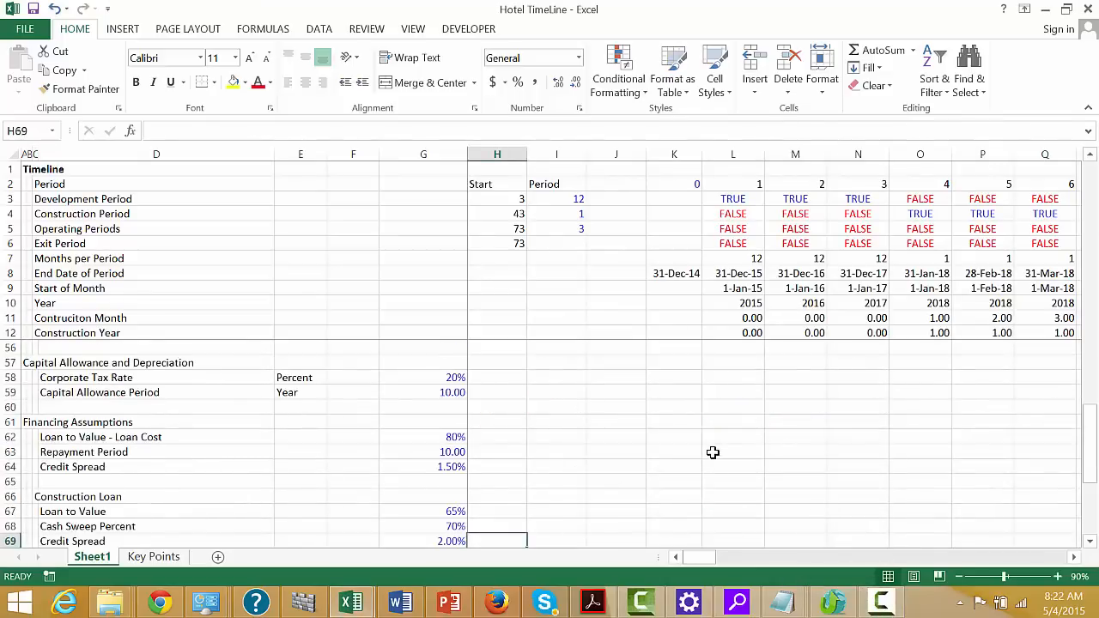
Return to the Construction and Development Cost section and examine the first S-Cruve formula in L77
{"action": "key", "text": "Down"}
{"action": "key", "text": "Down"}
{"action": "key", "text": "Down"}
{"action": "key", "text": "Down"}
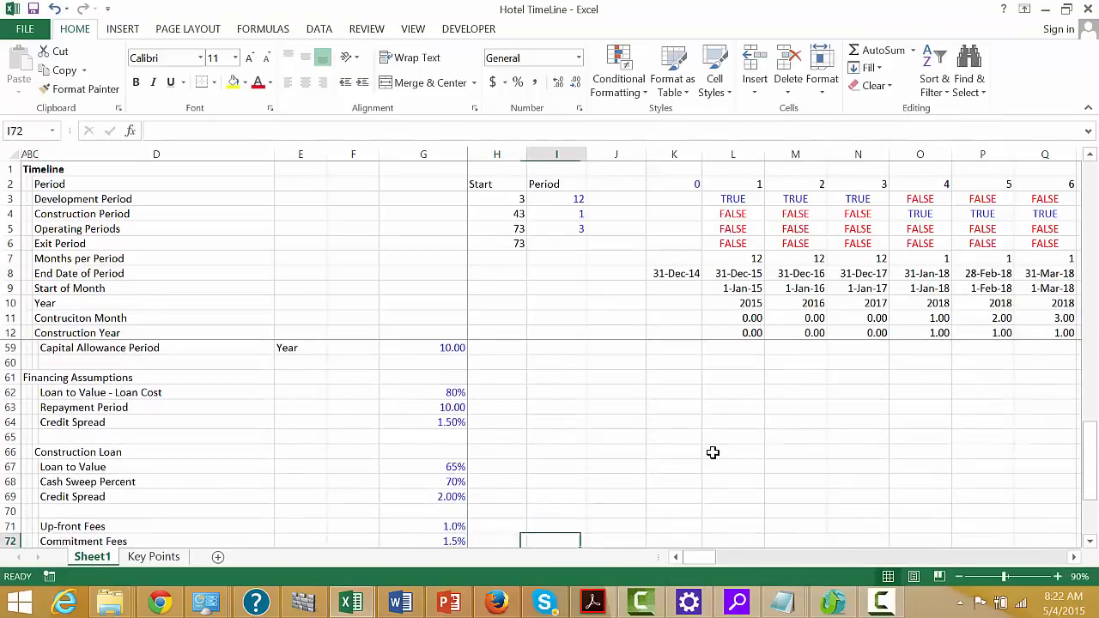
{"action": "key", "text": "Right"}
{"action": "key", "text": "Down"}
{"action": "key", "text": "Down"}
{"action": "key", "text": "Down"}
{"action": "key", "text": "Down"}
{"action": "key", "text": "Down"}
{"action": "key", "text": "Down"}
{"action": "key", "text": "Down"}
{"action": "key", "text": "Down"}
{"action": "key", "text": "Down"}
{"action": "key", "text": "Down"}
{"action": "key", "text": "Down"}
{"action": "key", "text": "Down"}
{"action": "key", "text": "Down"}
{"action": "key", "text": "Down"}
{"action": "key", "text": "Down"}
{"action": "key", "text": "Down"}
{"action": "key", "text": "Down"}
{"action": "key", "text": "Down"}
{"action": "key", "text": "Down"}
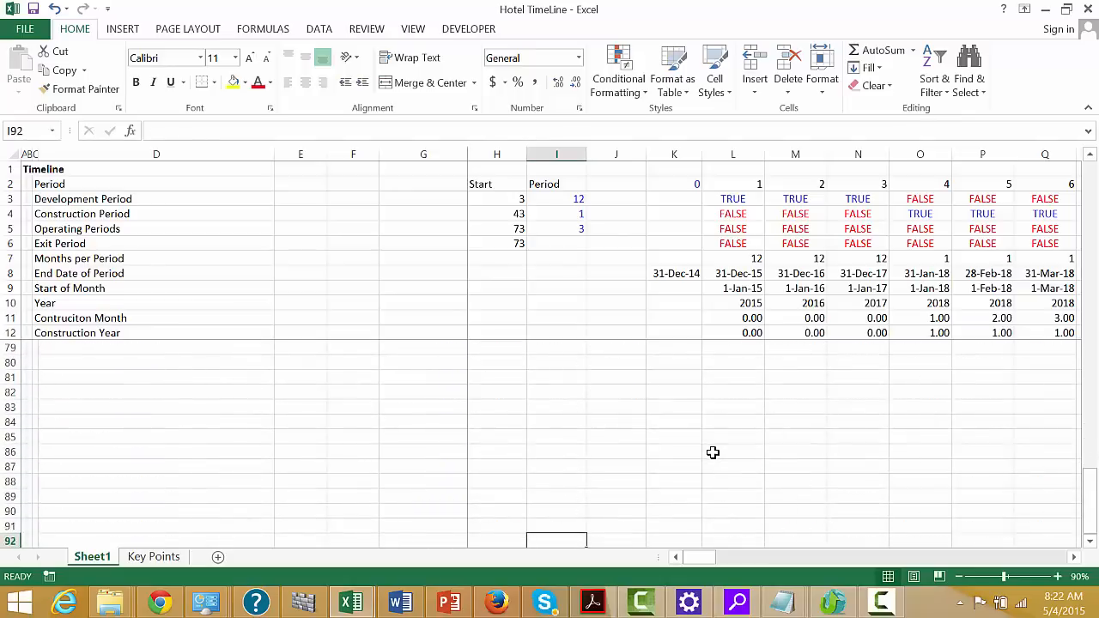
{"action": "key", "text": "Up"}
{"action": "key", "text": "Up"}
{"action": "key", "text": "Up"}
{"action": "key", "text": "Up"}
{"action": "key", "text": "Up"}
{"action": "key", "text": "Up"}
{"action": "key", "text": "Up"}
{"action": "key", "text": "Up"}
{"action": "key", "text": "Up"}
{"action": "key", "text": "Up"}
{"action": "key", "text": "Up"}
{"action": "key", "text": "Up"}
{"action": "key", "text": "Up"}
{"action": "key", "text": "Up"}
{"action": "key", "text": "Up"}
{"action": "key", "text": "Up"}
{"action": "key", "text": "Up"}
{"action": "key", "text": "Up"}
{"action": "key", "text": "Up"}
{"action": "key", "text": "Up"}
{"action": "key", "text": "Down"}
{"action": "key", "text": "Down"}
{"action": "key", "text": "Down"}
{"action": "key", "text": "Down"}
{"action": "key", "text": "Down"}
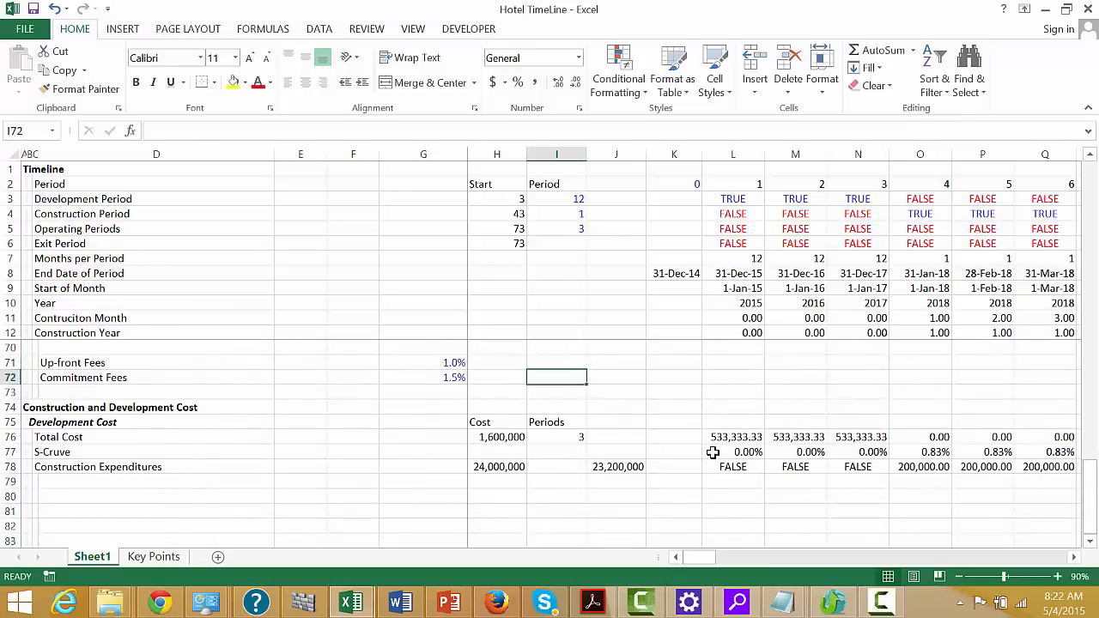
{"action": "key", "text": "Down"}
{"action": "key", "text": "Right"}
{"action": "key", "text": "Right"}
{"action": "key", "text": "Down"}
{"action": "key", "text": "Right"}
{"action": "key", "text": "Right"}
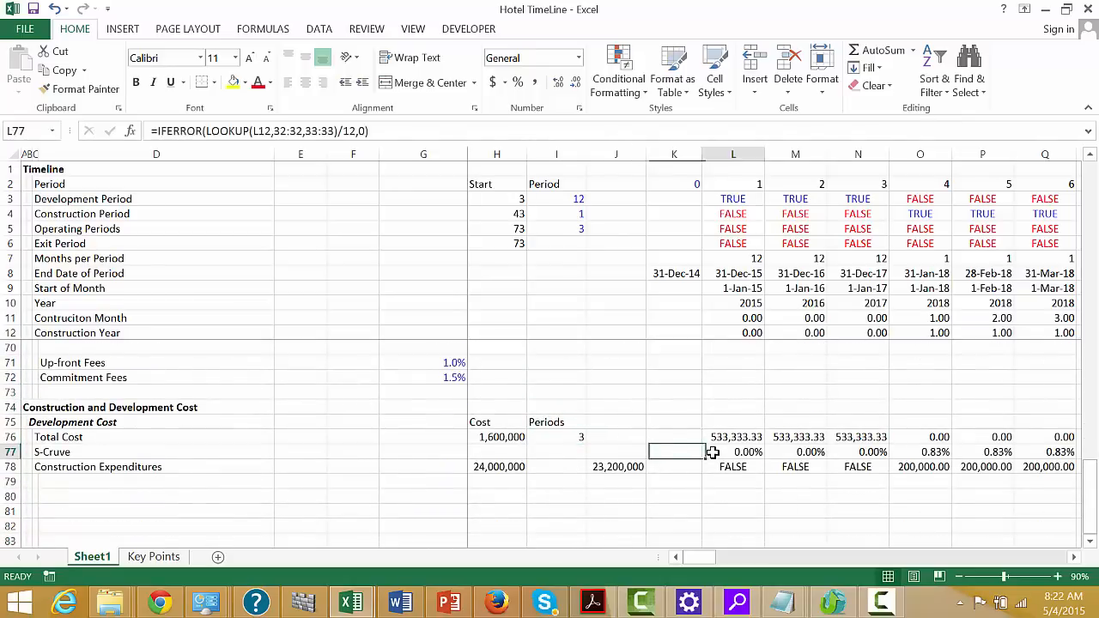
{"action": "key", "text": "Left"}
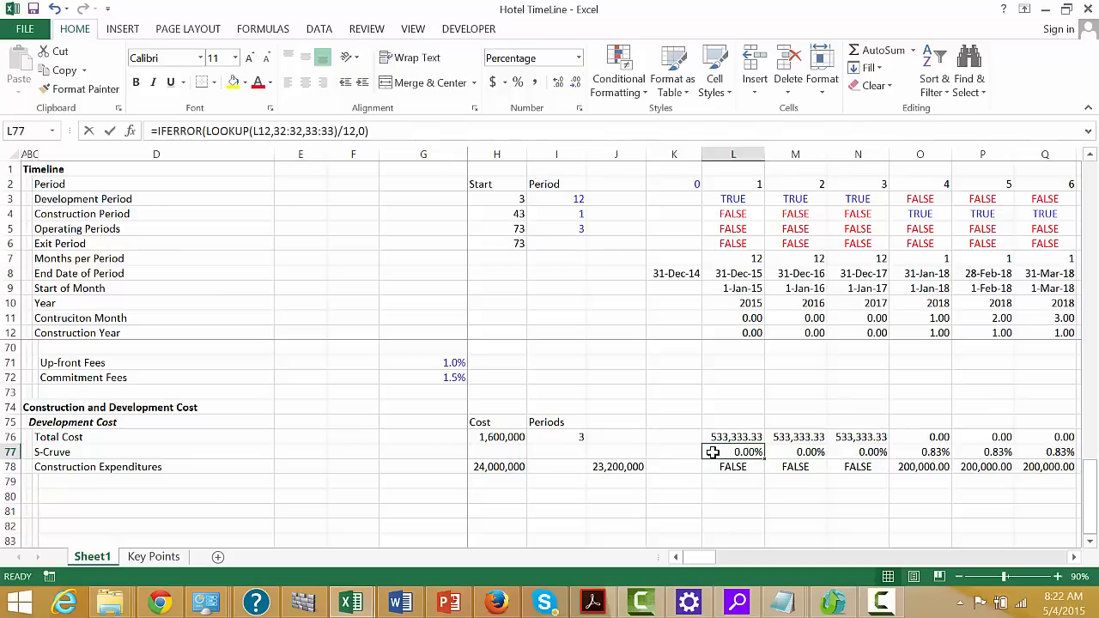
Start a new LOOKUP formula in L77 of the S-Cruve row, using the construction month in L11 as the lookup value
{"action": "type", "text": "="}
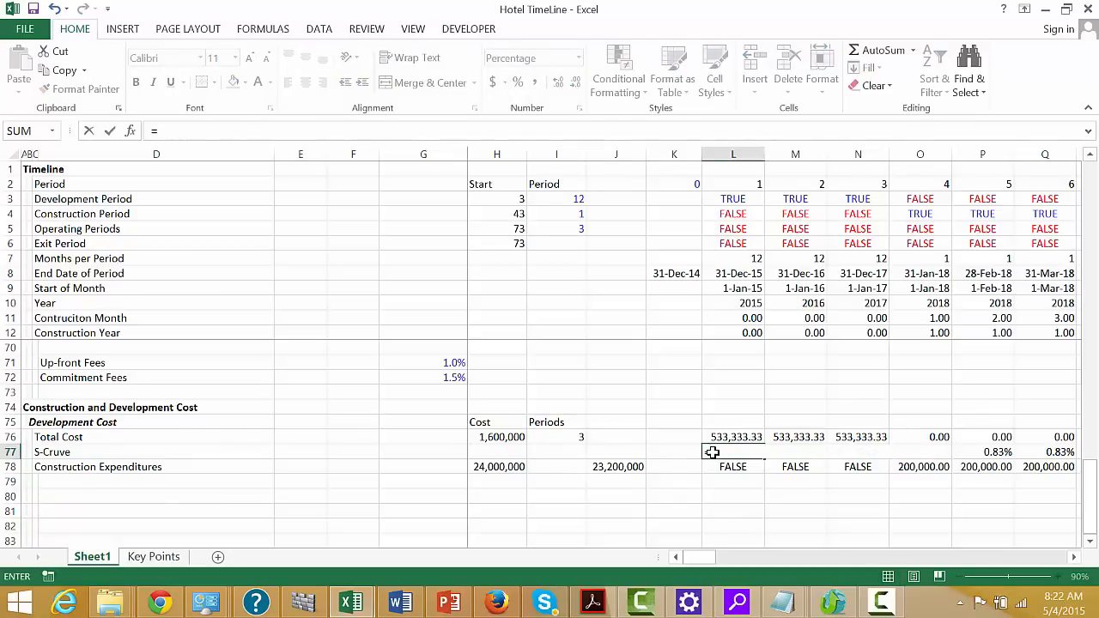
{"action": "type", "text": "l"}
{"action": "key", "text": "Down"}
{"action": "key", "text": "Down"}
{"action": "key", "text": "Down"}
{"action": "key", "text": "Down"}
{"action": "key", "text": "Down"}
{"action": "key", "text": "Down"}
{"action": "key", "text": "Down"}
{"action": "key", "text": "Down"}
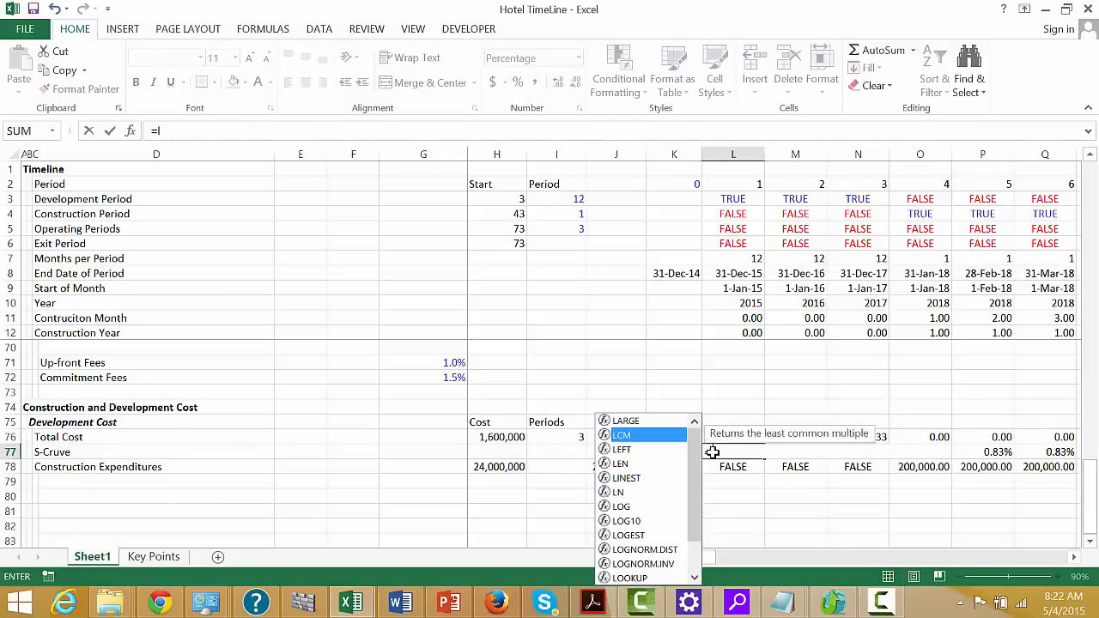
{"action": "key", "text": "Down"}
{"action": "key", "text": "Down"}
{"action": "key", "text": "Down"}
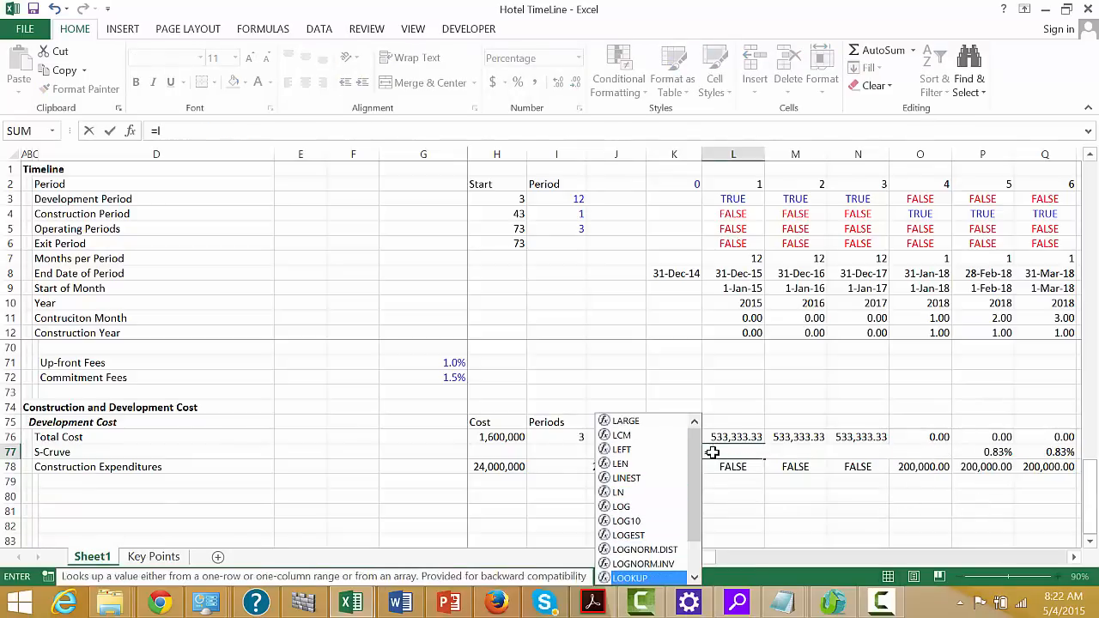
{"action": "key", "text": "Tab"}
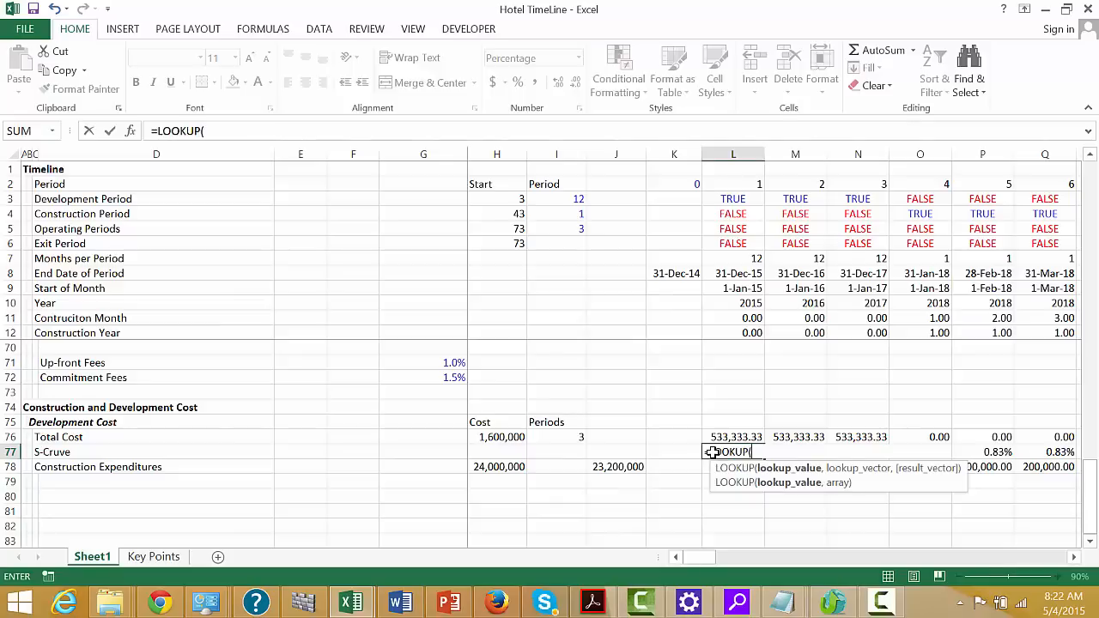
{"action": "left_click", "coordinate": [749, 290]}
{"action": "key", "text": "Down"}
{"action": "key", "text": "Down"}
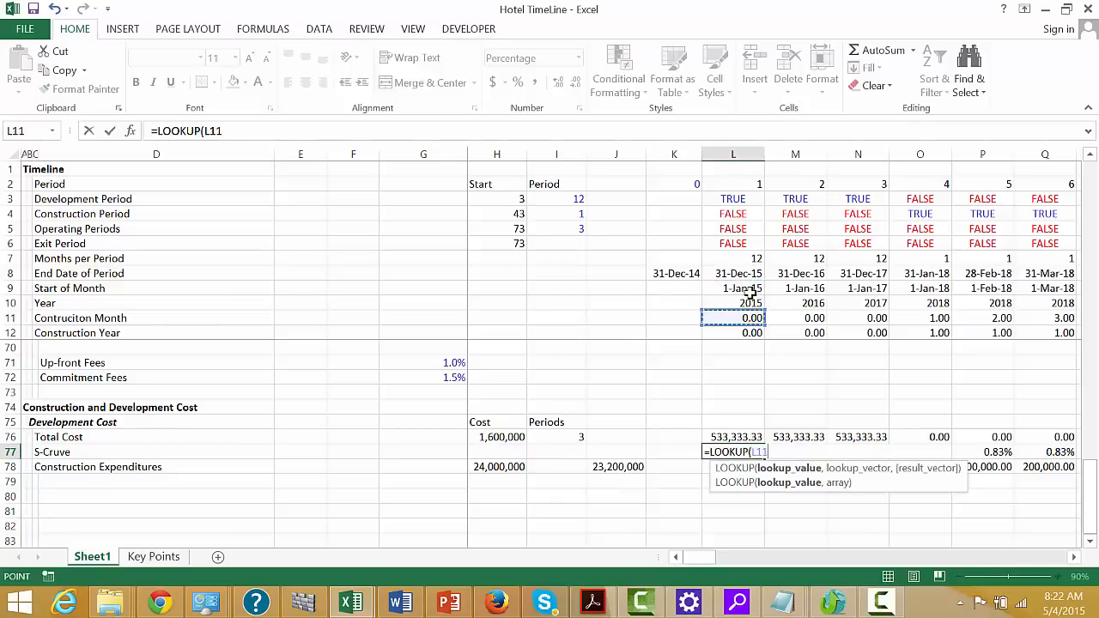
{"action": "type", "text": ","}
Complete the L77 lookup with Month row 34:34 as lookup vector and the monthly Spend Percent row 35:35 as result vector
{"action": "key", "text": "Up"}
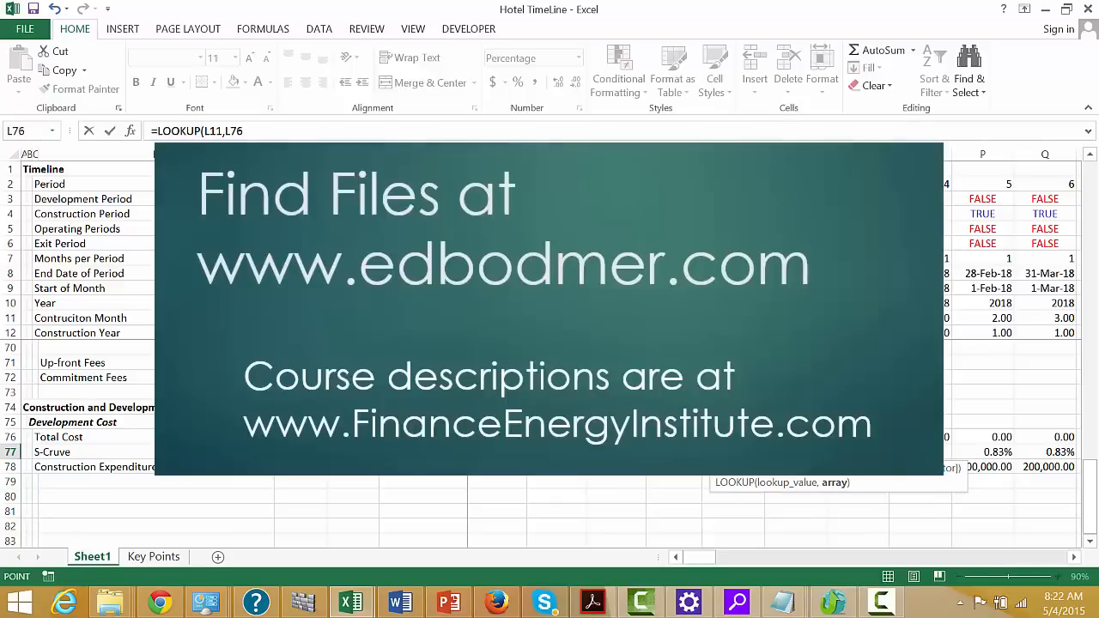
{"action": "key", "text": "Up"}
{"action": "key", "text": "Up"}
{"action": "key", "text": "Up"}
{"action": "key", "text": "Up"}
{"action": "key", "text": "Up"}
{"action": "key", "text": "Up"}
{"action": "key", "text": "Up"}
{"action": "key", "text": "Up"}
{"action": "key", "text": "Up"}
{"action": "key", "text": "Up"}
{"action": "key", "text": "Up"}
{"action": "key", "text": "Up"}
{"action": "key", "text": "Up"}
{"action": "key", "text": "Up"}
{"action": "key", "text": "Up"}
{"action": "key", "text": "Up"}
{"action": "key", "text": "Up"}
{"action": "key", "text": "Up"}
{"action": "key", "text": "Up"}
{"action": "key", "text": "Up"}
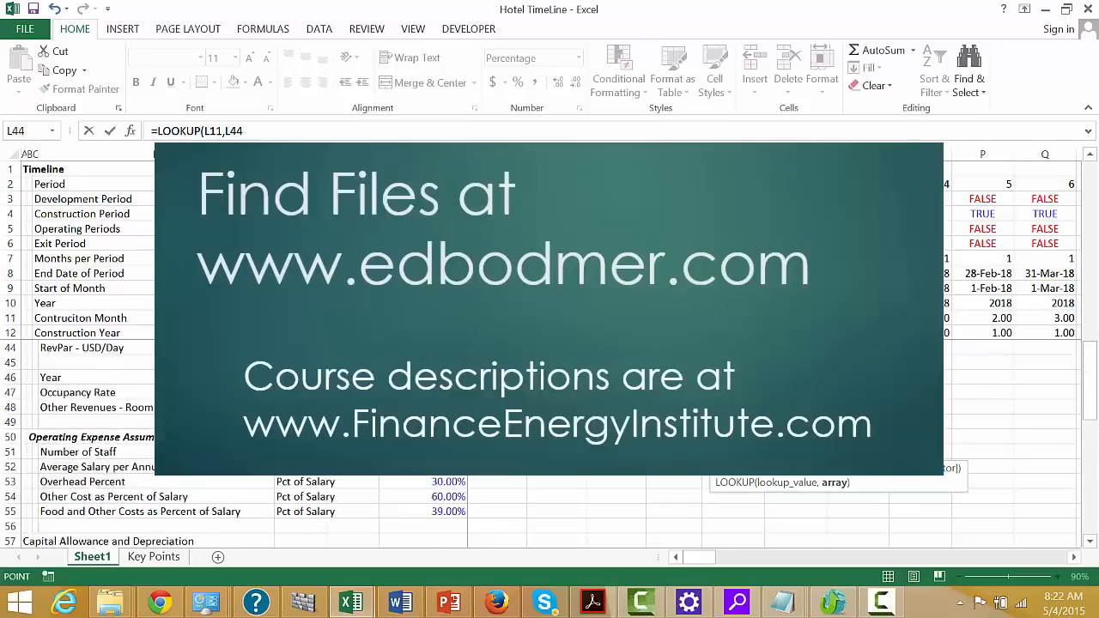
{"action": "key", "text": "Left"}
{"action": "key", "text": "Left"}
{"action": "key", "text": "Up"}
{"action": "key", "text": "Up"}
{"action": "key", "text": "Up"}
{"action": "key", "text": "Up"}
{"action": "key", "text": "Up"}
{"action": "key", "text": "Up"}
{"action": "key", "text": "Up"}
{"action": "key", "text": "Up"}
{"action": "key", "text": "Up"}
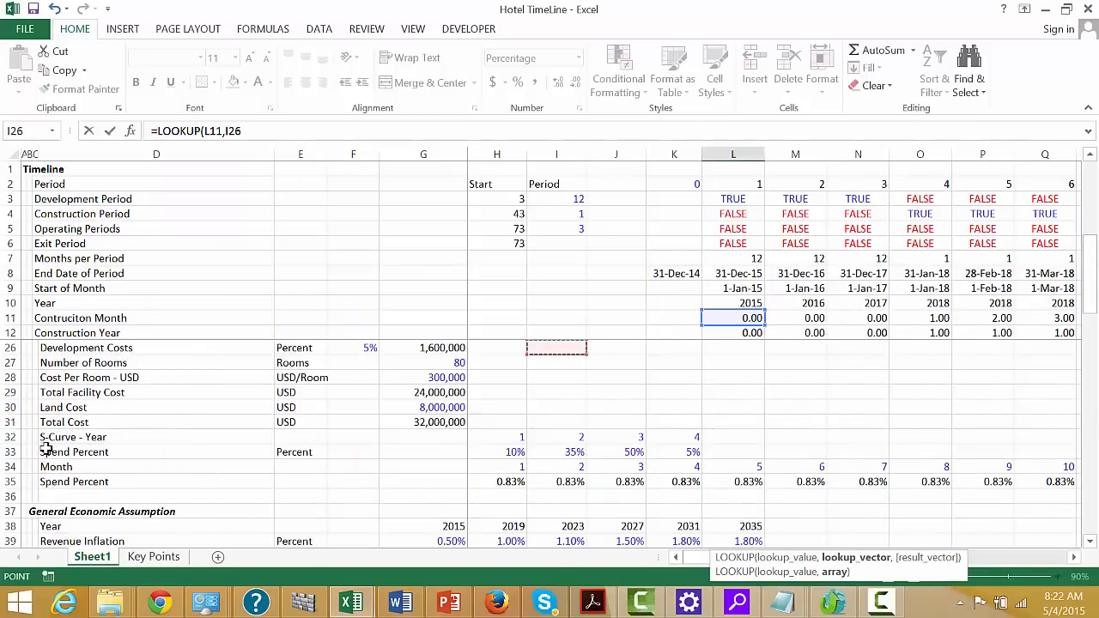
{"action": "left_click", "coordinate": [3, 466]}
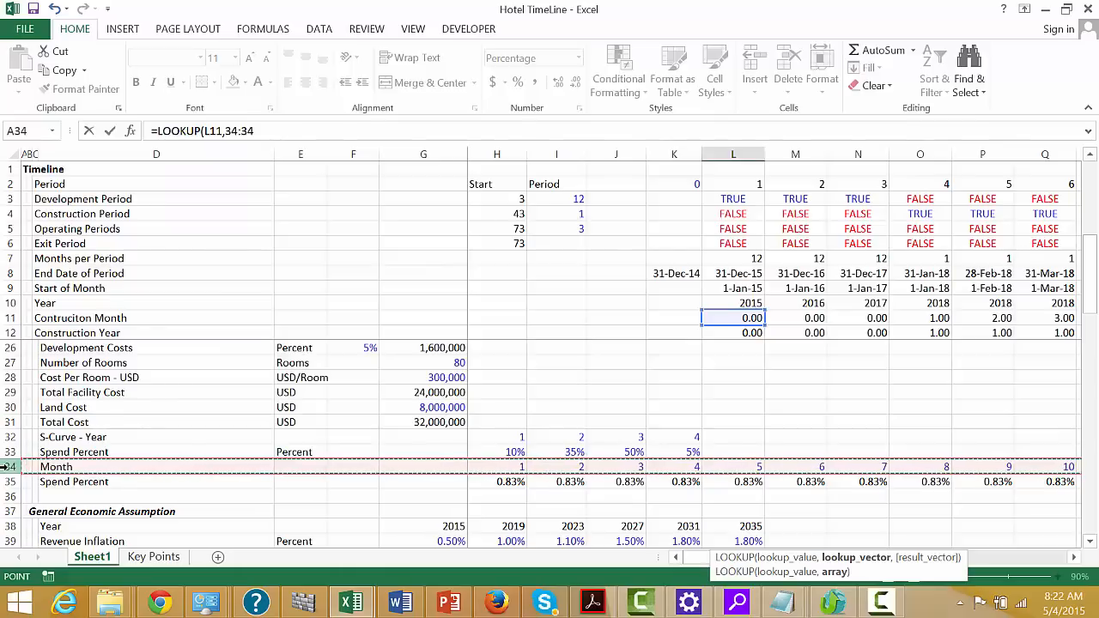
{"action": "type", "text": ","}
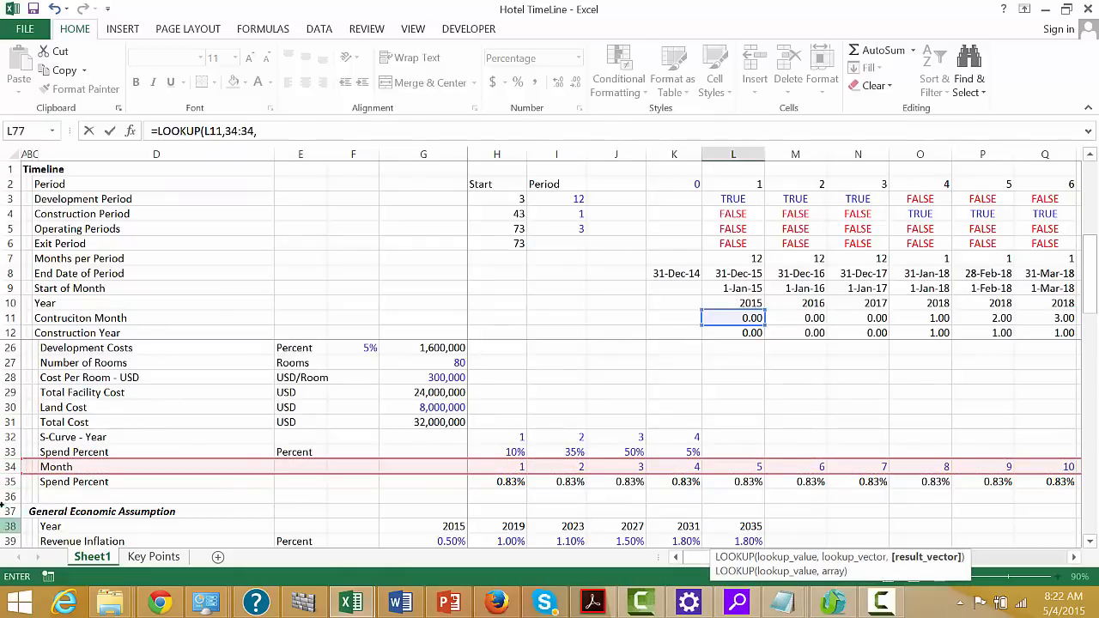
{"action": "left_click", "coordinate": [5, 481]}
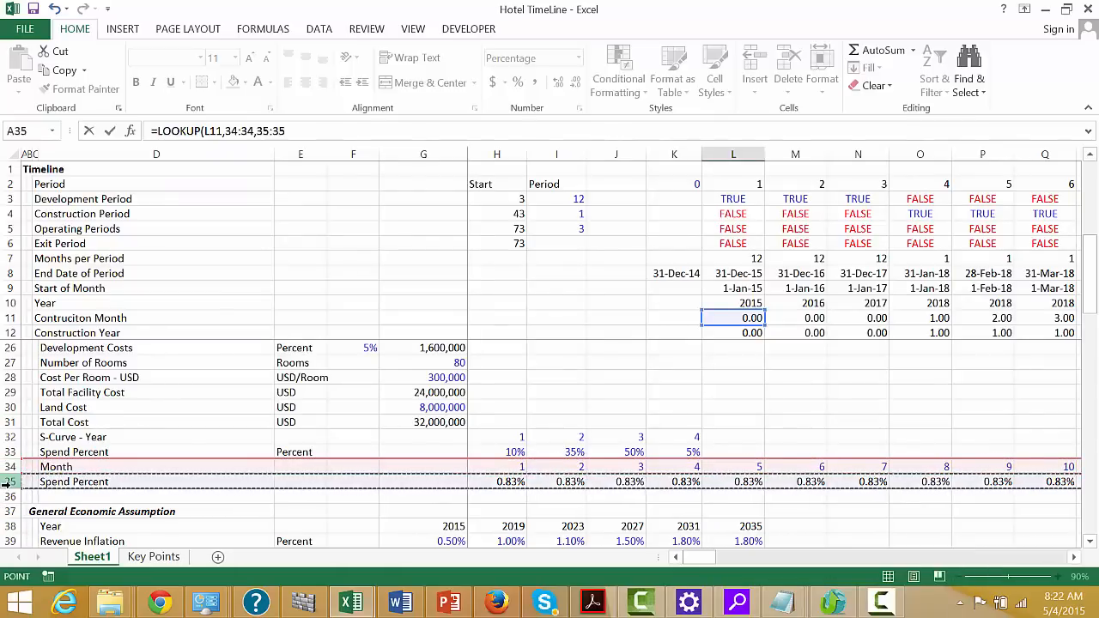
{"action": "key", "text": "Return"}
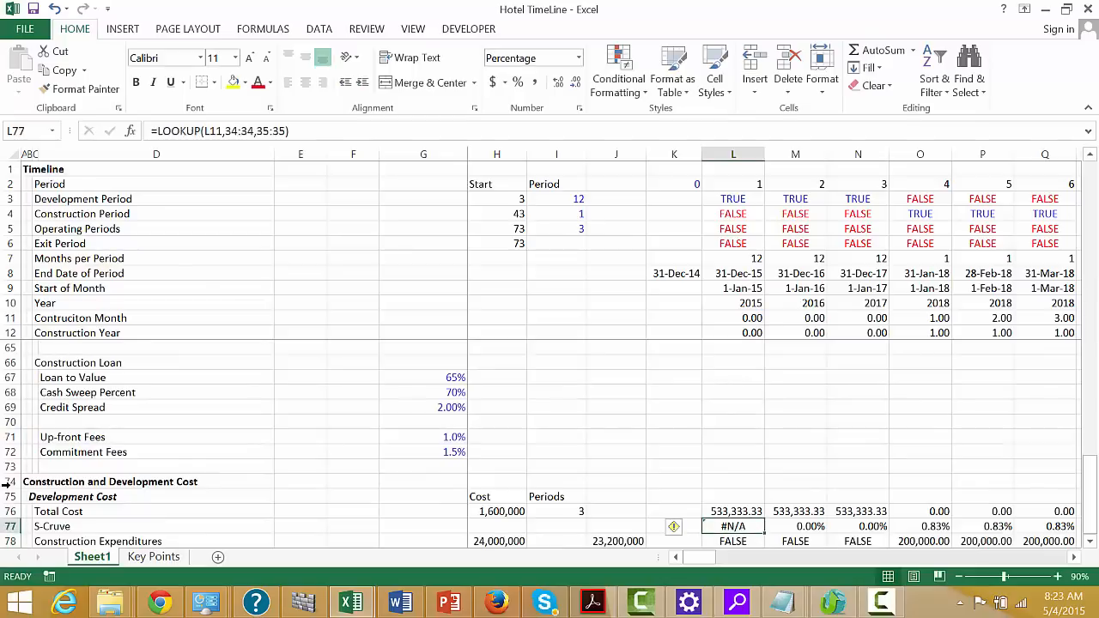
Fill the L77 lookup formula across the rest of the S-Cruve row
{"action": "key", "text": "ctrl+shift+Right"}
{"action": "key", "text": "ctrl+r"}
{"action": "key", "text": "Down"}
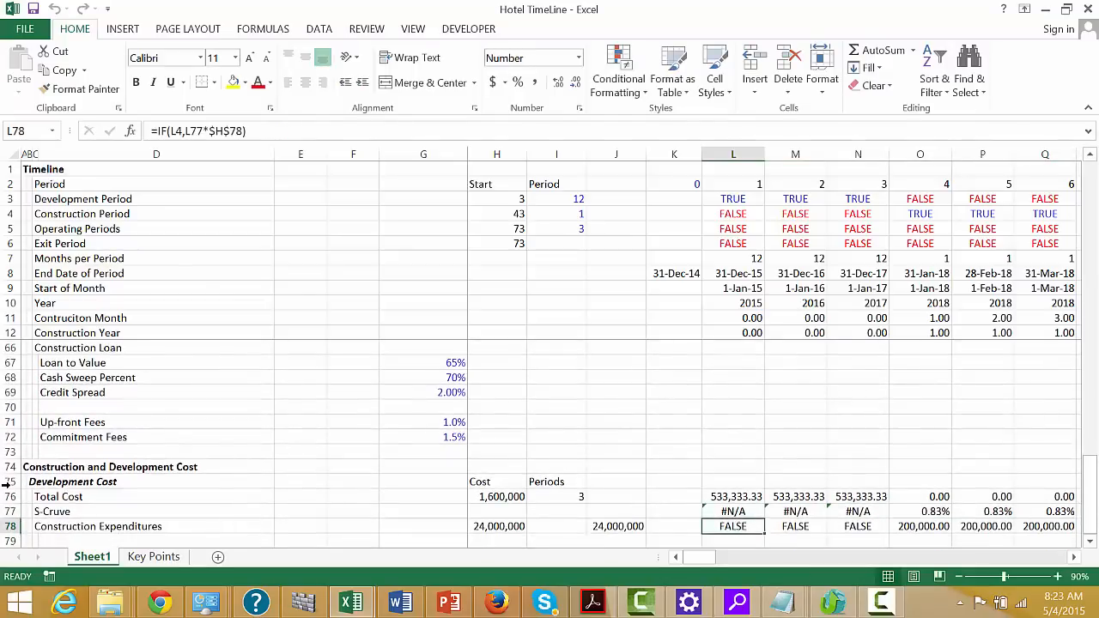
Examine the Construction Expenditures row along the timeline and compare the J78 total with the cost in H78
{"action": "key", "text": "Right"}
{"action": "key", "text": "Right"}
{"action": "key", "text": "Right"}
{"action": "key", "text": "Right"}
{"action": "key", "text": "Right"}
{"action": "key", "text": "Right"}
{"action": "key", "text": "Right"}
{"action": "key", "text": "Right"}
{"action": "key", "text": "Right"}
{"action": "key", "text": "Right"}
{"action": "key", "text": "Right"}
{"action": "key", "text": "Right"}
{"action": "key", "text": "Right"}
{"action": "key", "text": "Right"}
{"action": "key", "text": "Right"}
{"action": "key", "text": "Right"}
{"action": "key", "text": "Right"}
{"action": "key", "text": "Right"}
{"action": "key", "text": "Right"}
{"action": "key", "text": "Right"}
{"action": "key", "text": "Right"}
{"action": "key", "text": "Right"}
{"action": "key", "text": "Right"}
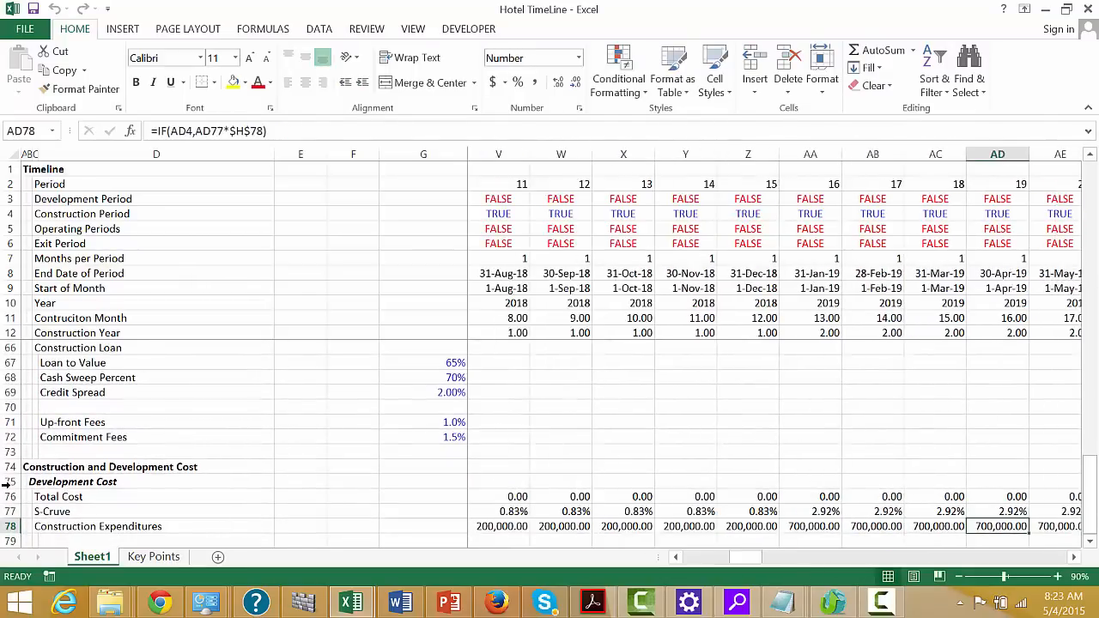
{"action": "key", "text": "Right"}
{"action": "key", "text": "Right"}
{"action": "key", "text": "Right"}
{"action": "key", "text": "Right"}
{"action": "key", "text": "Right"}
{"action": "key", "text": "Left"}
{"action": "key", "text": "Left"}
{"action": "key", "text": "Left"}
{"action": "key", "text": "Left"}
{"action": "key", "text": "Left"}
{"action": "key", "text": "Left"}
{"action": "key", "text": "Left"}
{"action": "key", "text": "Left"}
{"action": "key", "text": "Left"}
{"action": "key", "text": "Left"}
{"action": "key", "text": "Left"}
{"action": "key", "text": "Left"}
{"action": "key", "text": "Left"}
{"action": "key", "text": "Left"}
{"action": "key", "text": "Left"}
{"action": "key", "text": "Left"}
{"action": "key", "text": "Left"}
{"action": "key", "text": "Left"}
{"action": "key", "text": "Left"}
{"action": "key", "text": "Left"}
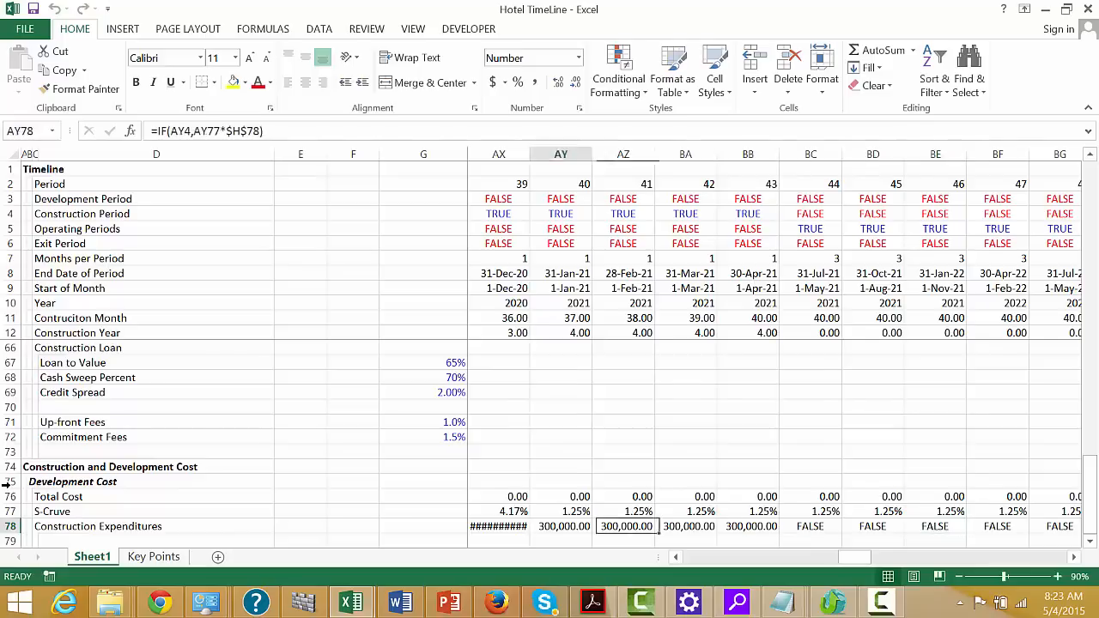
{"action": "key", "text": "Left"}
{"action": "key", "text": "Left"}
{"action": "key", "text": "Left"}
{"action": "key", "text": "Left"}
{"action": "key", "text": "Left"}
{"action": "key", "text": "Left"}
{"action": "key", "text": "Left"}
{"action": "key", "text": "Left"}
{"action": "key", "text": "Left"}
{"action": "key", "text": "Left"}
{"action": "key", "text": "Left"}
{"action": "key", "text": "Left"}
{"action": "key", "text": "Left"}
{"action": "key", "text": "Left"}
{"action": "key", "text": "Left"}
{"action": "key", "text": "Left"}
{"action": "key", "text": "Left"}
{"action": "key", "text": "Left"}
{"action": "key", "text": "Left"}
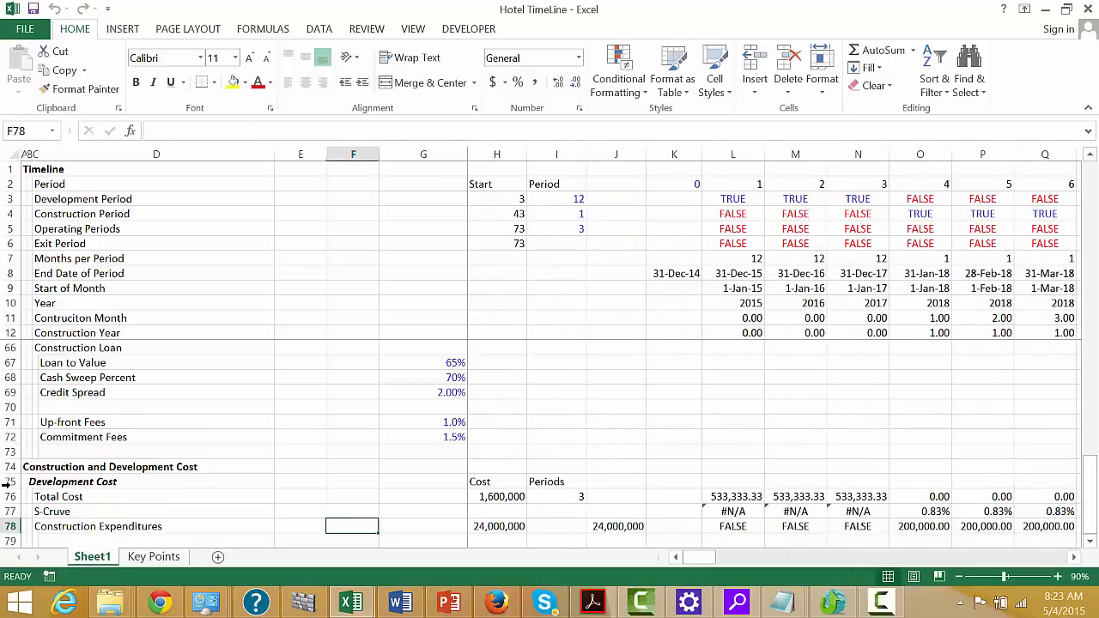
{"action": "key", "text": "Right"}
{"action": "key", "text": "Right"}
{"action": "key", "text": "Right"}
{"action": "key", "text": "Right"}
{"action": "key", "text": "Right"}
{"action": "key", "text": "Right"}
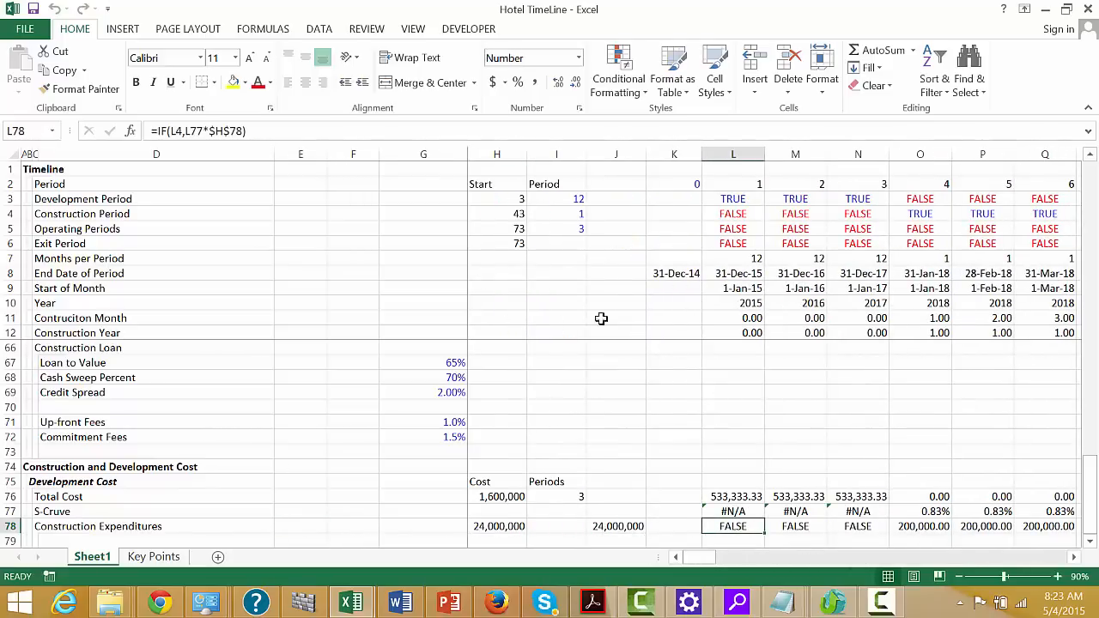
Widen all columns from L to the end of the sheet slightly to fit the larger expenditure amounts
{"action": "left_click", "coordinate": [734, 153]}
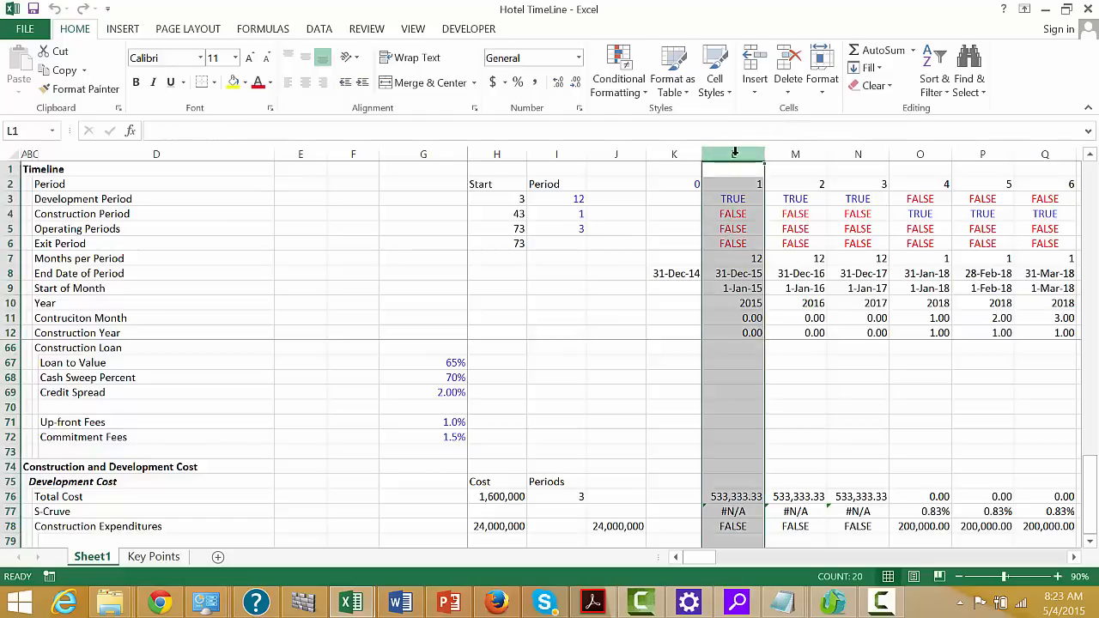
{"action": "key", "text": "ctrl+shift+Right"}
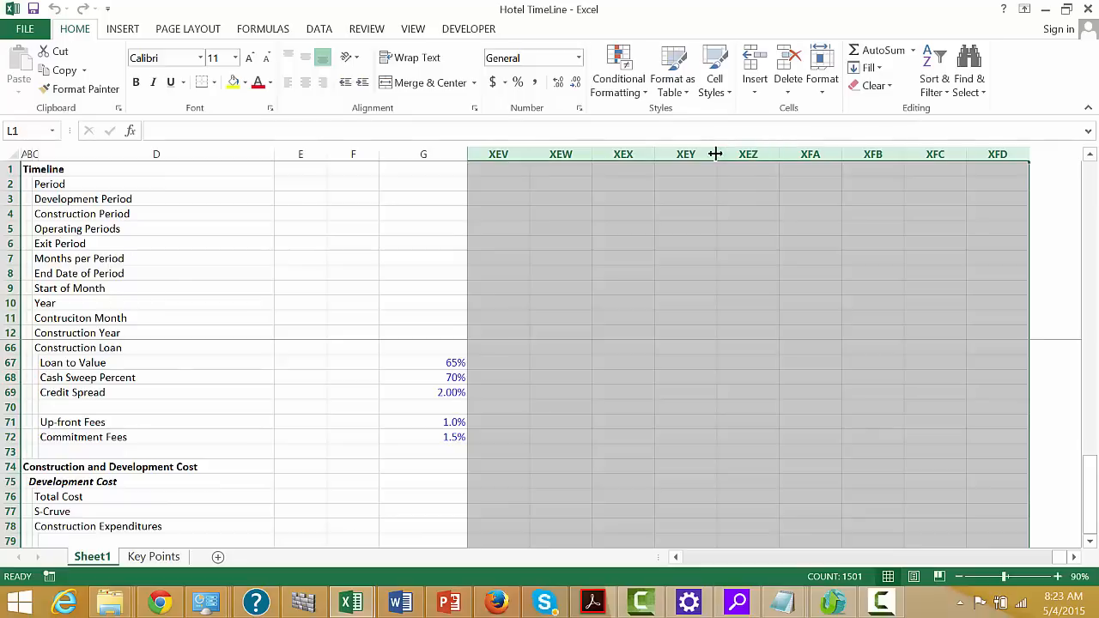
{"action": "left_click_drag", "start_coordinate": [715, 154], "coordinate": [722, 156]}
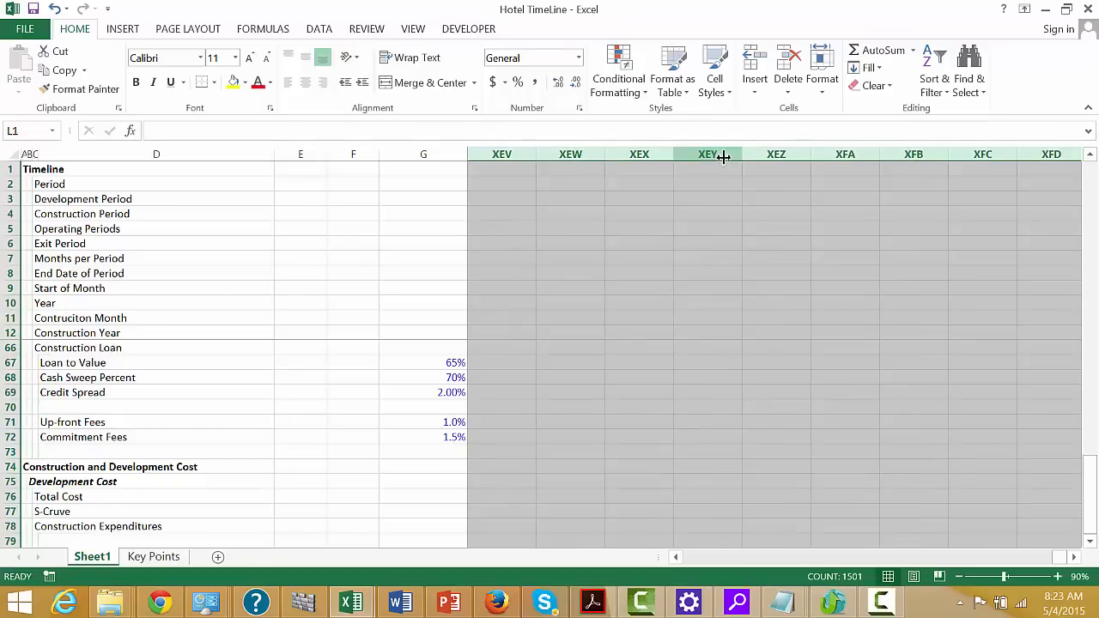
Return to the start of the sheet and look down through the timeline and assumption rows
{"action": "key", "text": "ctrl+Home"}
{"action": "key", "text": "Right"}
{"action": "key", "text": "Right"}
{"action": "key", "text": "Right"}
{"action": "key", "text": "Right"}
{"action": "key", "text": "Right"}
{"action": "key", "text": "Right"}
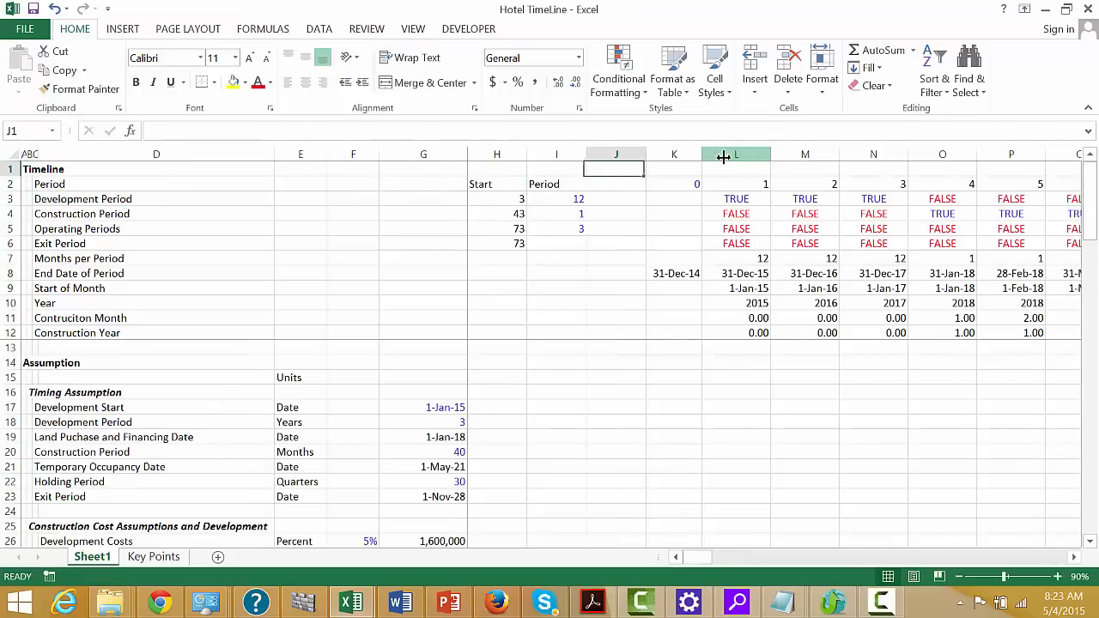
{"action": "key", "text": "Right"}
{"action": "key", "text": "Down"}
{"action": "key", "text": "Down"}
{"action": "key", "text": "Down"}
{"action": "key", "text": "Down"}
{"action": "key", "text": "Down"}
{"action": "key", "text": "Down"}
{"action": "key", "text": "Down"}
{"action": "key", "text": "Down"}
{"action": "key", "text": "Down"}
{"action": "key", "text": "Down"}
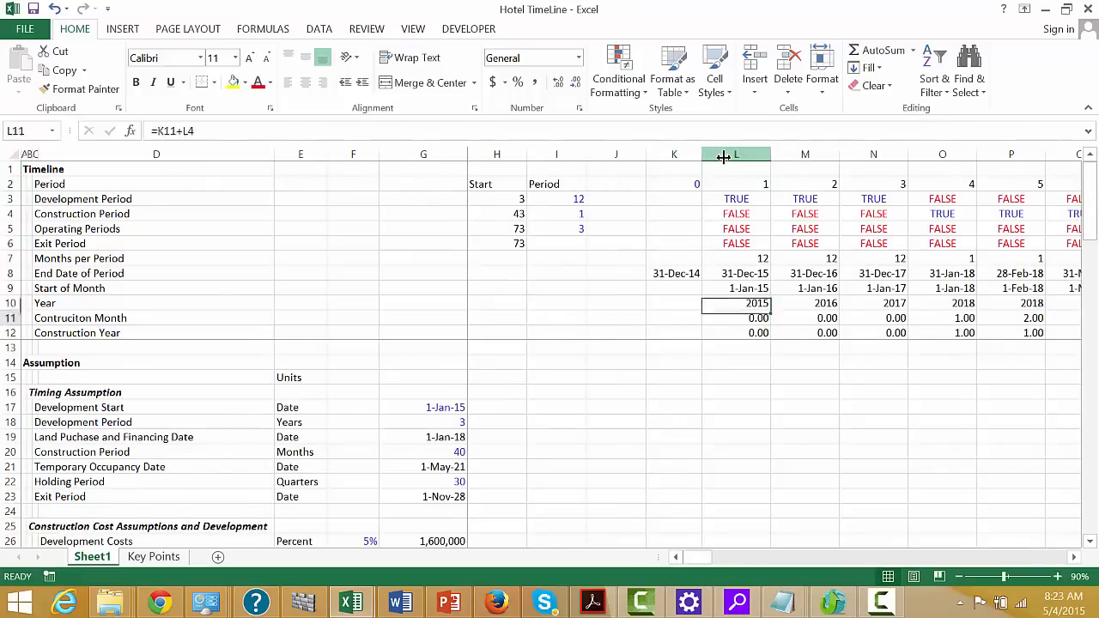
{"action": "key", "text": "Down"}
{"action": "key", "text": "Down"}
{"action": "key", "text": "Down"}
{"action": "key", "text": "Down"}
{"action": "key", "text": "Down"}
{"action": "key", "text": "Down"}
{"action": "key", "text": "Down"}
{"action": "key", "text": "Down"}
{"action": "key", "text": "Down"}
{"action": "key", "text": "Down"}
{"action": "key", "text": "Down"}
{"action": "key", "text": "Down"}
{"action": "key", "text": "Down"}
{"action": "key", "text": "Down"}
{"action": "key", "text": "Down"}
{"action": "key", "text": "Down"}
{"action": "key", "text": "Down"}
{"action": "key", "text": "Down"}
{"action": "key", "text": "Down"}
{"action": "key", "text": "Down"}
{"action": "key", "text": "Right"}
{"action": "key", "text": "Right"}
{"action": "key", "text": "Right"}
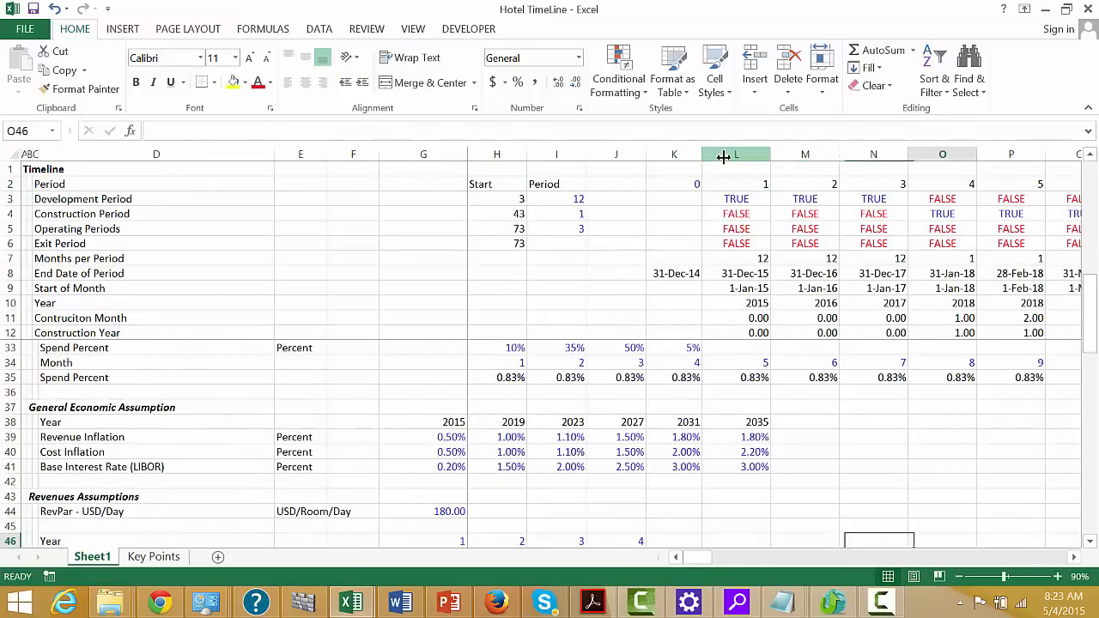
Check how the S-Cruve and Construction Expenditures values display in the widened columns along the construction months
{"action": "key", "text": "Right"}
{"action": "key", "text": "Right"}
{"action": "key", "text": "Right"}
{"action": "key", "text": "Right"}
{"action": "key", "text": "Right"}
{"action": "key", "text": "Right"}
{"action": "key", "text": "Right"}
{"action": "key", "text": "Right"}
{"action": "key", "text": "Right"}
{"action": "key", "text": "Right"}
{"action": "key", "text": "Right"}
{"action": "key", "text": "Right"}
{"action": "key", "text": "Right"}
{"action": "key", "text": "Right"}
{"action": "key", "text": "Right"}
{"action": "key", "text": "Right"}
{"action": "key", "text": "Right"}
{"action": "key", "text": "Down"}
{"action": "key", "text": "Down"}
{"action": "key", "text": "Down"}
{"action": "key", "text": "Down"}
{"action": "key", "text": "Down"}
{"action": "key", "text": "Down"}
{"action": "key", "text": "Down"}
{"action": "key", "text": "Down"}
{"action": "key", "text": "Down"}
{"action": "key", "text": "Down"}
{"action": "key", "text": "Down"}
{"action": "key", "text": "Down"}
{"action": "key", "text": "Down"}
{"action": "key", "text": "Down"}
{"action": "key", "text": "Down"}
{"action": "key", "text": "Down"}
{"action": "key", "text": "Down"}
{"action": "key", "text": "Down"}
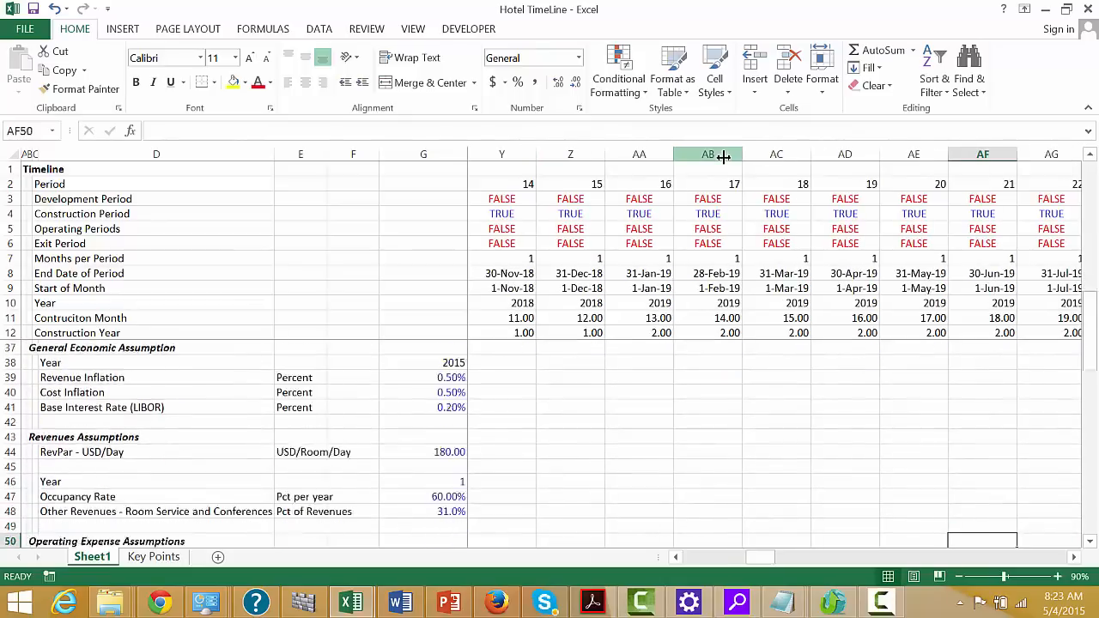
{"action": "key", "text": "Down"}
{"action": "key", "text": "Down"}
{"action": "key", "text": "Down"}
{"action": "key", "text": "Down"}
{"action": "key", "text": "Down"}
{"action": "key", "text": "Down"}
{"action": "key", "text": "Down"}
{"action": "key", "text": "Down"}
{"action": "key", "text": "Down"}
{"action": "key", "text": "Down"}
{"action": "key", "text": "Down"}
{"action": "key", "text": "Down"}
{"action": "key", "text": "Down"}
{"action": "key", "text": "Down"}
{"action": "key", "text": "Down"}
{"action": "key", "text": "Down"}
{"action": "key", "text": "Down"}
{"action": "key", "text": "Down"}
{"action": "key", "text": "Down"}
{"action": "key", "text": "Down"}
{"action": "key", "text": "Right"}
{"action": "key", "text": "Right"}
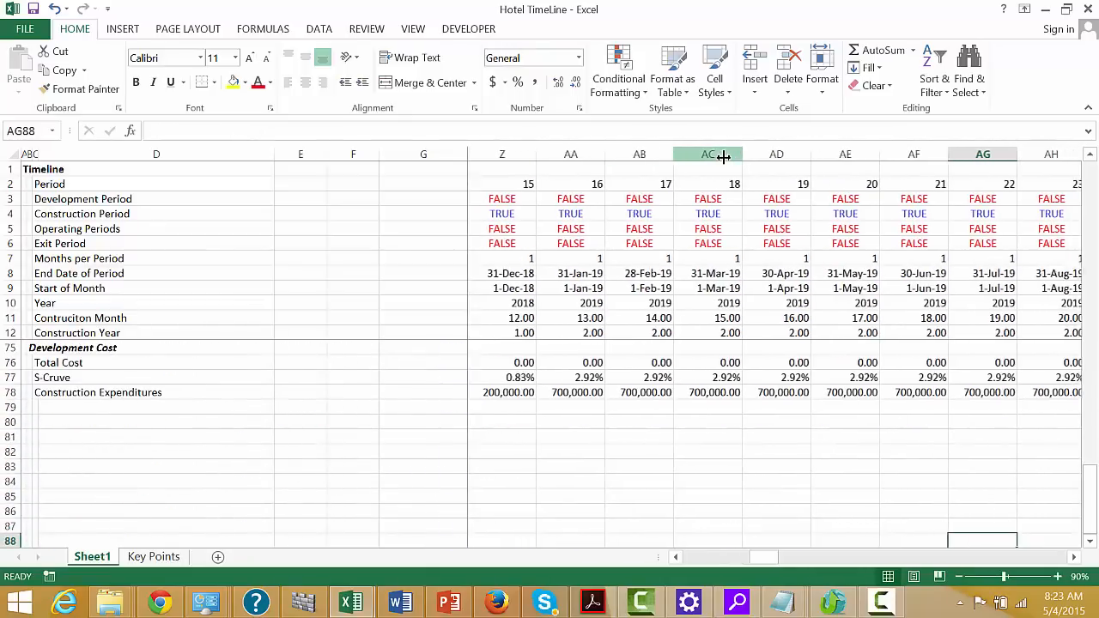
{"action": "key", "text": "Right"}
{"action": "key", "text": "Right"}
{"action": "key", "text": "Right"}
{"action": "key", "text": "Right"}
{"action": "key", "text": "Right"}
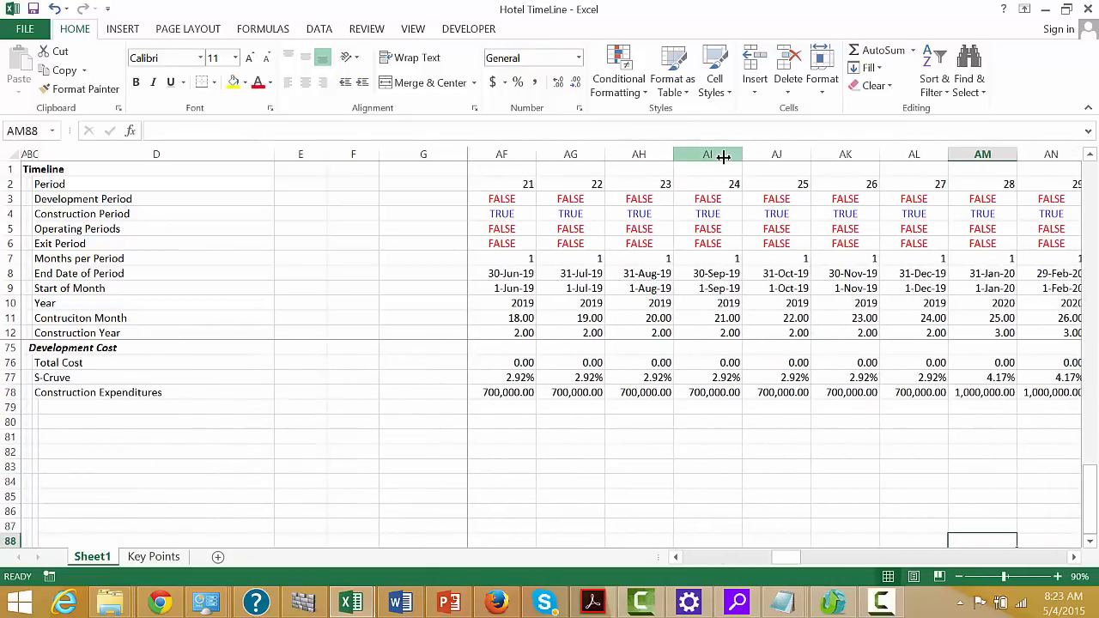
{"action": "key", "text": "Home"}
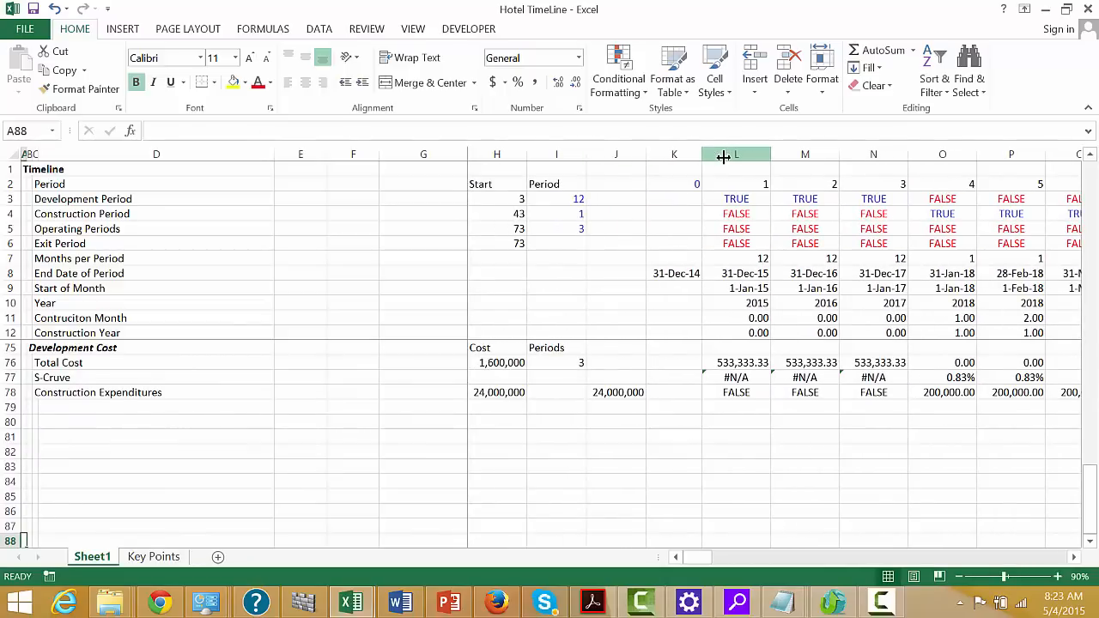
Label cell C80 "Land Expenditures", leaving one blank row under Construction Expenditures
{"action": "key", "text": "Down"}
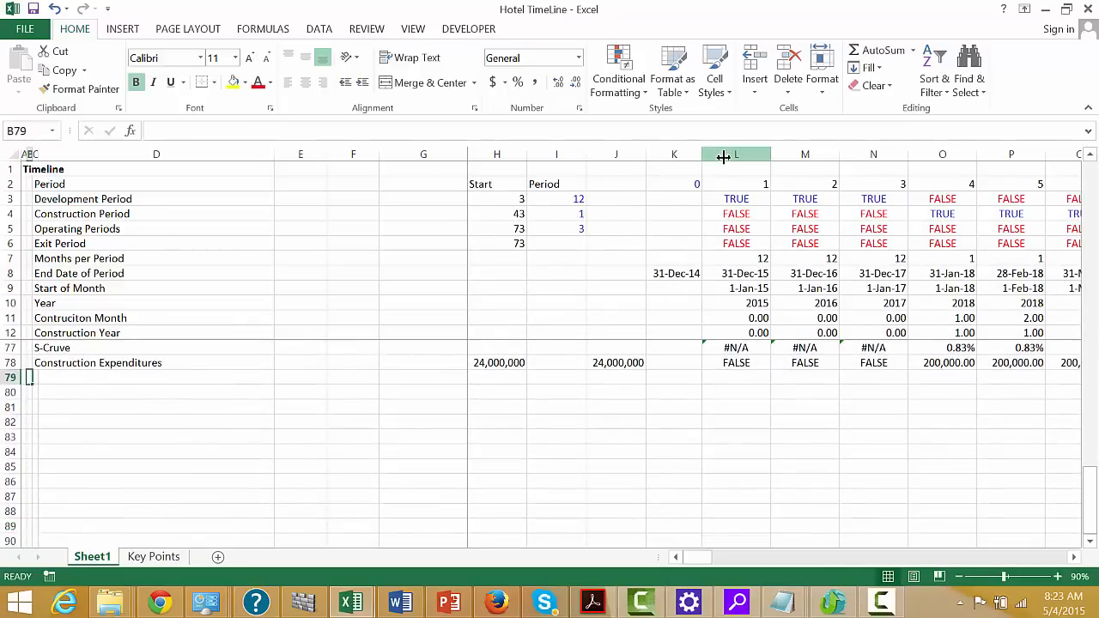
{"action": "key", "text": "Down"}
{"action": "key", "text": "Right"}
{"action": "type", "text": "Land"}
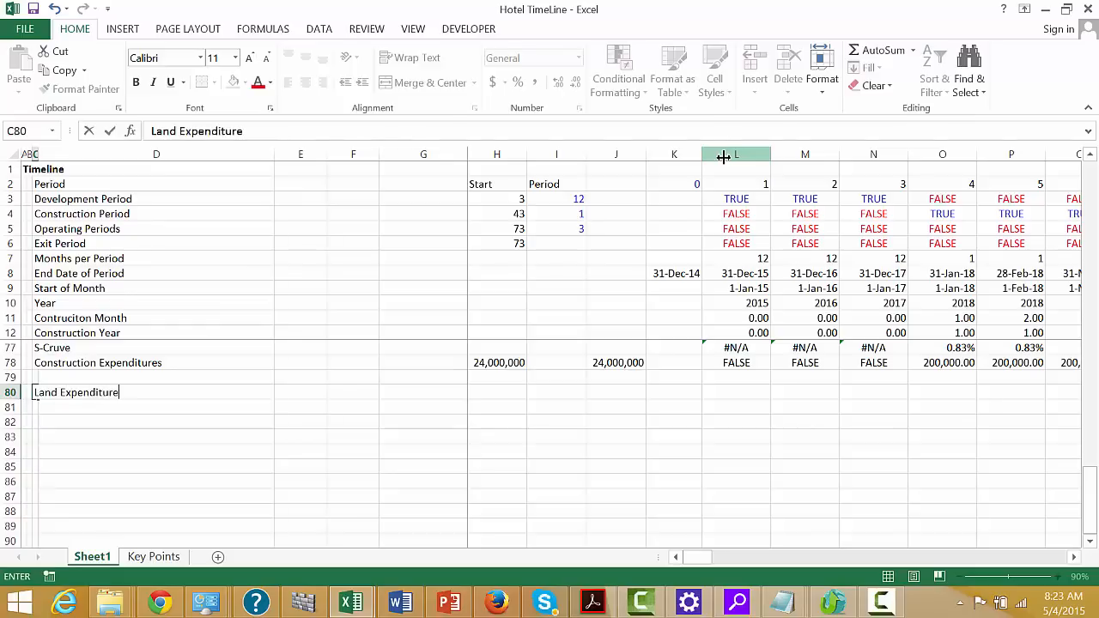
{"action": "key", "text": "Return"}
Link H80 in the Land Expenditures row to the Land Cost assumption with =G30
{"action": "key", "text": "Up"}
{"action": "key", "text": "Right"}
{"action": "key", "text": "Right"}
{"action": "key", "text": "Right"}
{"action": "key", "text": "Right"}
{"action": "key", "text": "Right"}
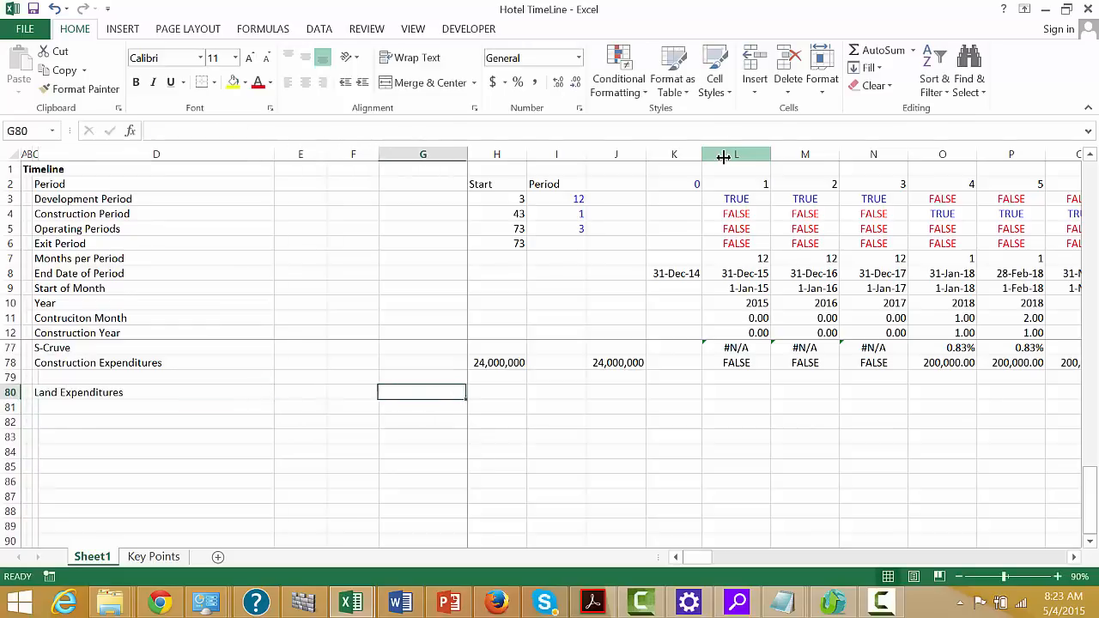
{"action": "type", "text": "="}
{"action": "key", "text": "Up"}
{"action": "key", "text": "Up"}
{"action": "key", "text": "Up"}
{"action": "key", "text": "Up"}
{"action": "key", "text": "Up"}
{"action": "key", "text": "Up"}
{"action": "key", "text": "Up"}
{"action": "key", "text": "Up"}
{"action": "key", "text": "Up"}
{"action": "key", "text": "Up"}
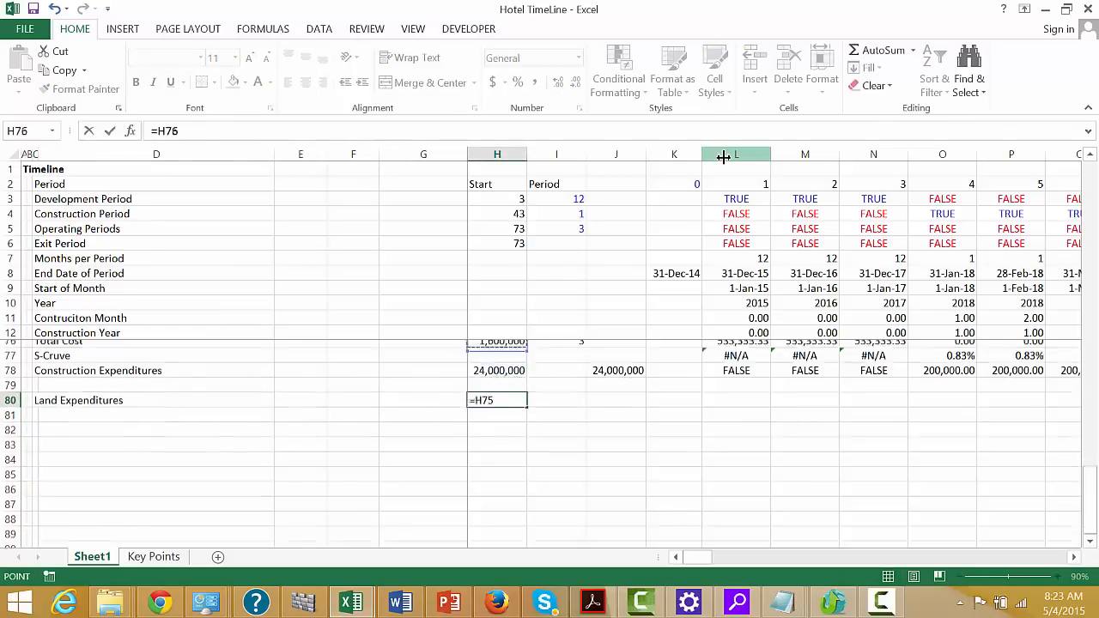
{"action": "key", "text": "Up"}
{"action": "key", "text": "Up"}
{"action": "key", "text": "Up"}
{"action": "key", "text": "Up"}
{"action": "key", "text": "Up"}
{"action": "key", "text": "Up"}
{"action": "key", "text": "Up"}
{"action": "key", "text": "Up"}
{"action": "key", "text": "Up"}
{"action": "key", "text": "Up"}
{"action": "key", "text": "Up"}
{"action": "key", "text": "Up"}
{"action": "key", "text": "Up"}
{"action": "key", "text": "Up"}
{"action": "key", "text": "Up"}
{"action": "key", "text": "Up"}
{"action": "key", "text": "Up"}
{"action": "key", "text": "Up"}
{"action": "key", "text": "Up"}
{"action": "key", "text": "Up"}
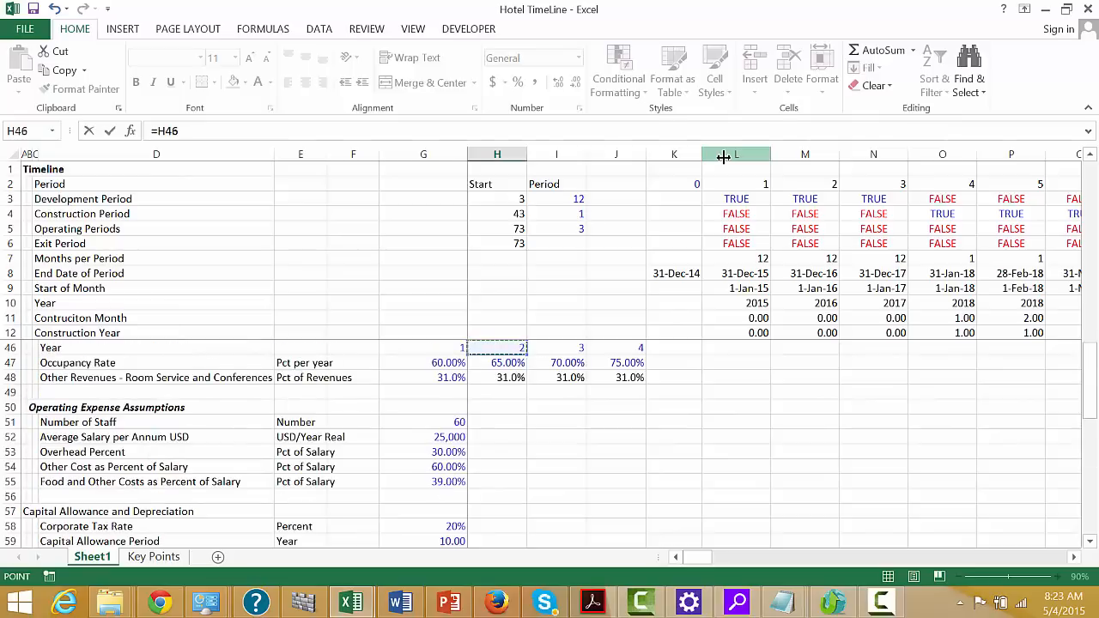
{"action": "key", "text": "Up"}
{"action": "key", "text": "Up"}
{"action": "key", "text": "Up"}
{"action": "key", "text": "Up"}
{"action": "key", "text": "Up"}
{"action": "key", "text": "Up"}
{"action": "key", "text": "Up"}
{"action": "key", "text": "Up"}
{"action": "key", "text": "Up"}
{"action": "key", "text": "Up"}
{"action": "key", "text": "Up"}
{"action": "key", "text": "Up"}
{"action": "key", "text": "Up"}
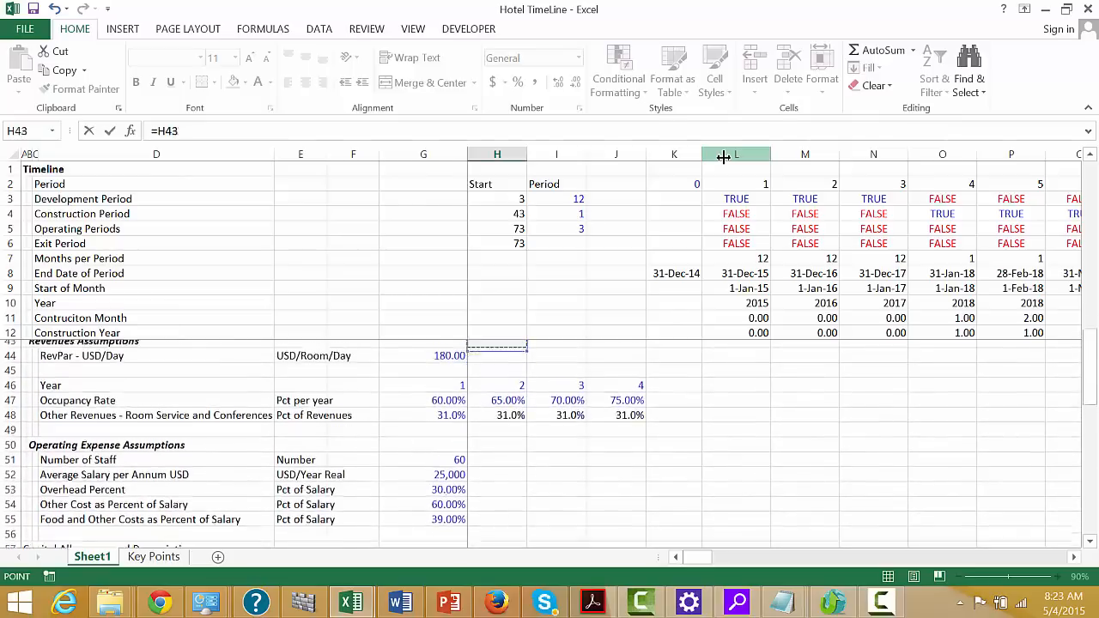
{"action": "key", "text": "Up"}
{"action": "key", "text": "Up"}
{"action": "key", "text": "Up"}
{"action": "key", "text": "Up"}
{"action": "key", "text": "Up"}
{"action": "key", "text": "Up"}
{"action": "key", "text": "Up"}
{"action": "key", "text": "Up"}
{"action": "key", "text": "Up"}
{"action": "key", "text": "Up"}
{"action": "key", "text": "Up"}
{"action": "key", "text": "Up"}
{"action": "key", "text": "Up"}
{"action": "key", "text": "Up"}
{"action": "key", "text": "Up"}
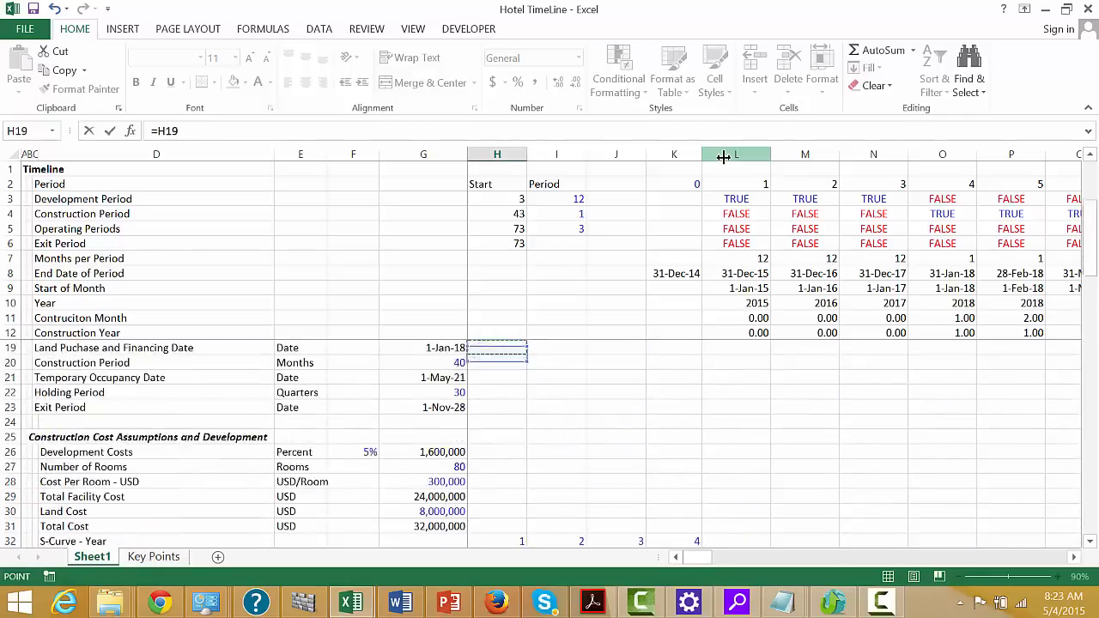
{"action": "key", "text": "Down"}
{"action": "key", "text": "Down"}
{"action": "key", "text": "Down"}
{"action": "key", "text": "Down"}
{"action": "key", "text": "Down"}
{"action": "key", "text": "Down"}
{"action": "key", "text": "Down"}
{"action": "key", "text": "Down"}
{"action": "key", "text": "Down"}
{"action": "key", "text": "Down"}
{"action": "key", "text": "Down"}
{"action": "key", "text": "Down"}
{"action": "key", "text": "Down"}
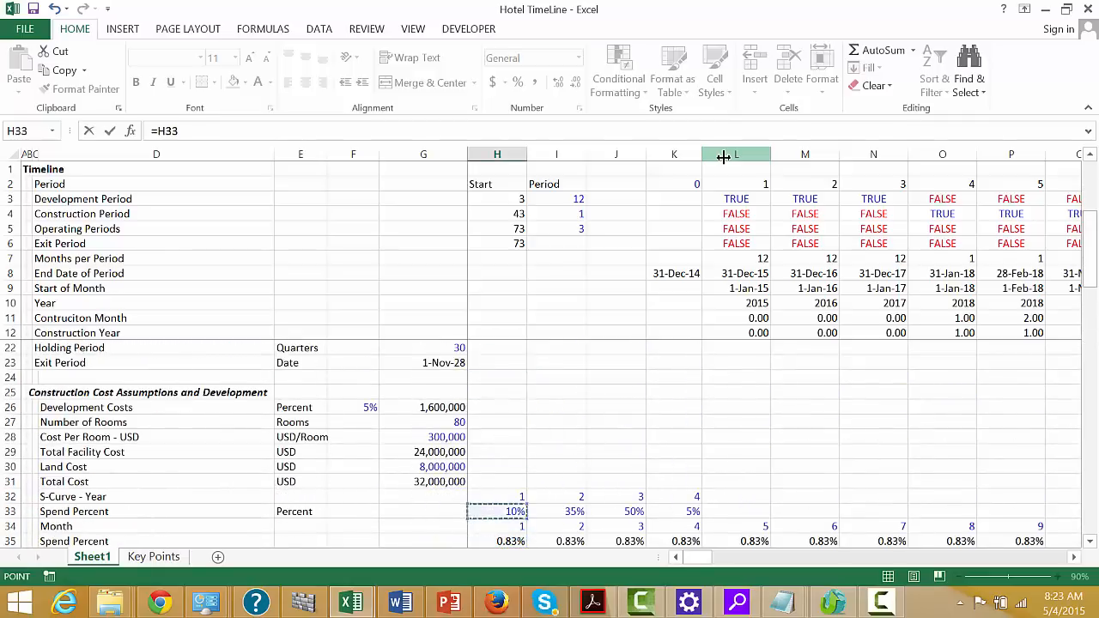
{"action": "key", "text": "Up"}
{"action": "key", "text": "Left"}
{"action": "key", "text": "Left"}
{"action": "key", "text": "Left"}
{"action": "key", "text": "Left"}
{"action": "key", "text": "Right"}
{"action": "key", "text": "Right"}
{"action": "key", "text": "Right"}
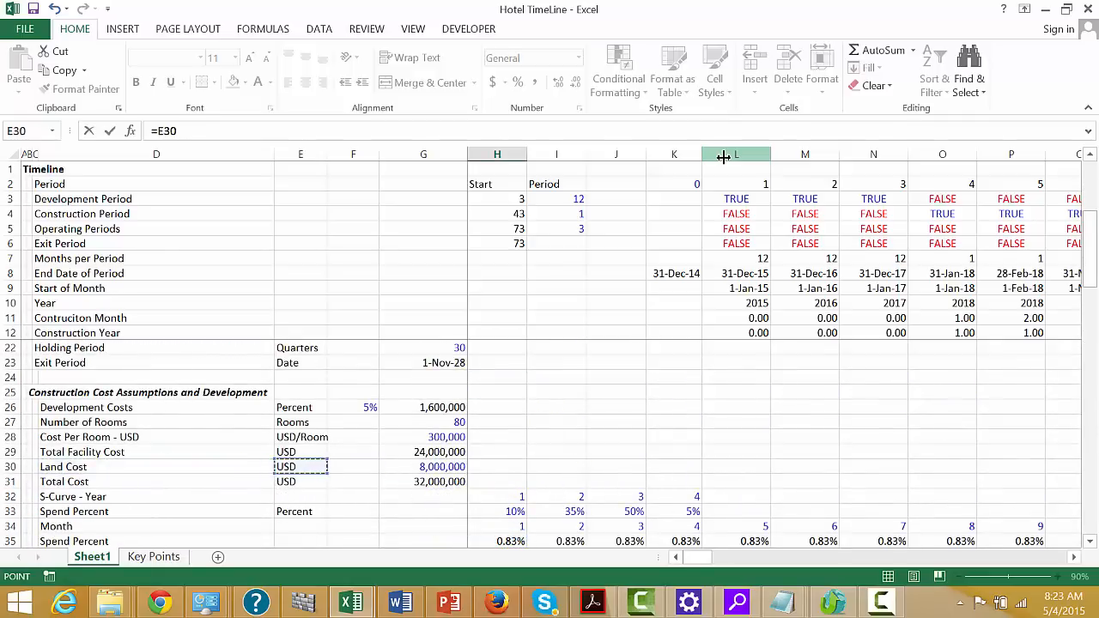
{"action": "key", "text": "Up"}
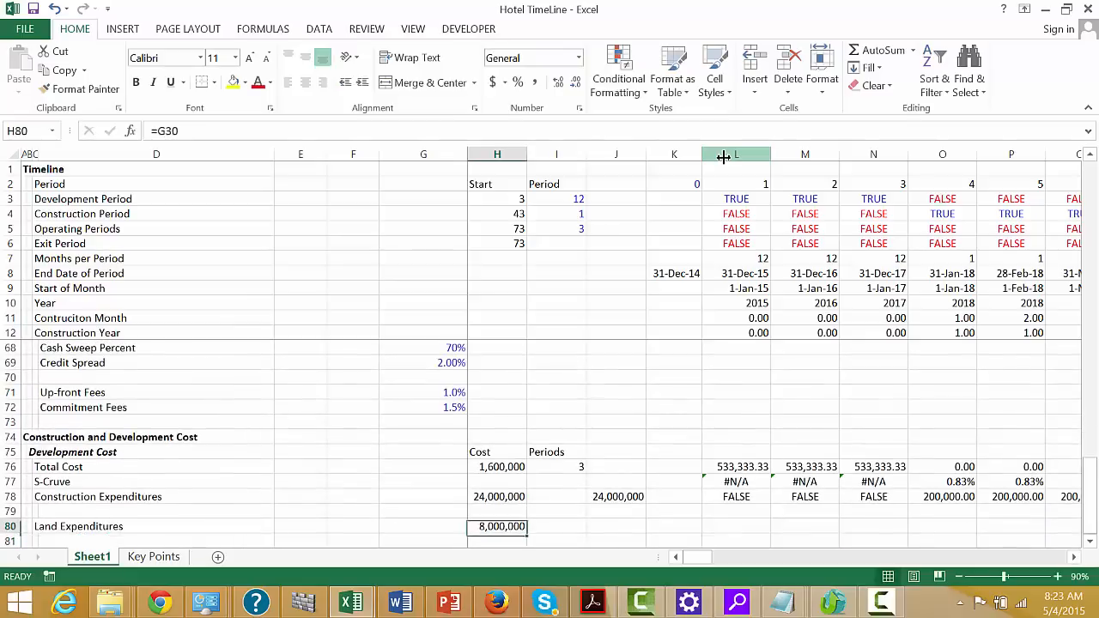
Link J80 in the Land Expenditures row to the Land Puchase and Financing Date assumption in G19
{"action": "key", "text": "Right"}
{"action": "key", "text": "Right"}
{"action": "type", "text": "="}
{"action": "key", "text": "Left"}
{"action": "key", "text": "Left"}
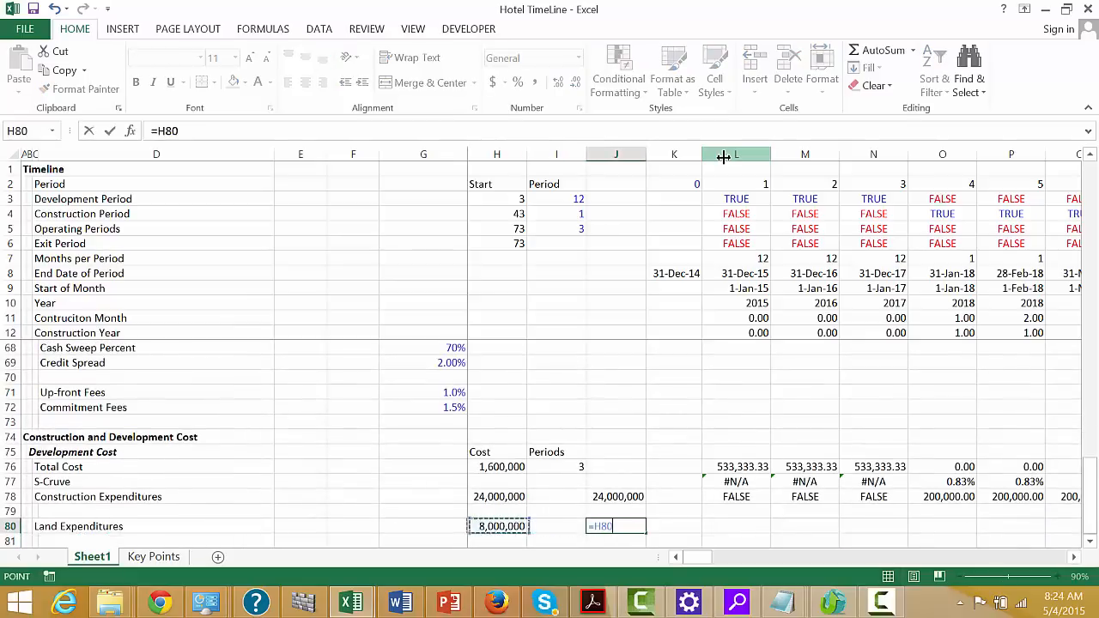
{"action": "key", "text": "Up"}
{"action": "key", "text": "Up"}
{"action": "key", "text": "Up"}
{"action": "key", "text": "Up"}
{"action": "key", "text": "Up"}
{"action": "key", "text": "Up"}
{"action": "key", "text": "Up"}
{"action": "key", "text": "Up"}
{"action": "key", "text": "Up"}
{"action": "key", "text": "Up"}
{"action": "key", "text": "Up"}
{"action": "key", "text": "Up"}
{"action": "key", "text": "Up"}
{"action": "key", "text": "Up"}
{"action": "key", "text": "Up"}
{"action": "key", "text": "Up"}
{"action": "key", "text": "Up"}
{"action": "key", "text": "Up"}
{"action": "key", "text": "Up"}
{"action": "key", "text": "Up"}
{"action": "key", "text": "Up"}
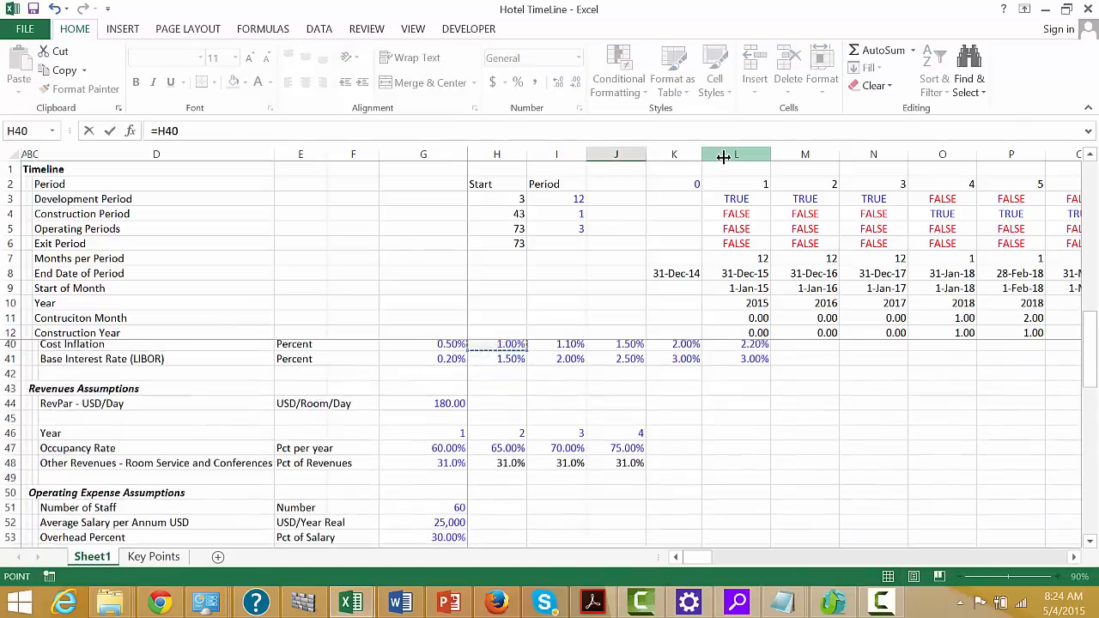
{"action": "key", "text": "Down"}
{"action": "key", "text": "Down"}
{"action": "key", "text": "Down"}
{"action": "key", "text": "Down"}
{"action": "key", "text": "Down"}
{"action": "key", "text": "Down"}
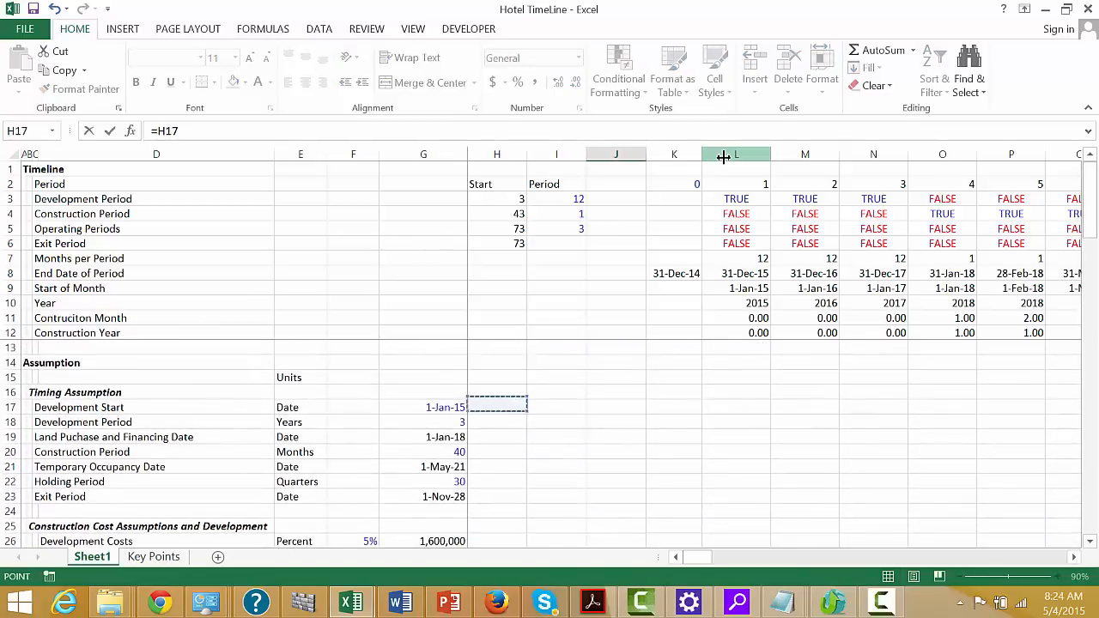
{"action": "key", "text": "Left"}
{"action": "key", "text": "Return"}
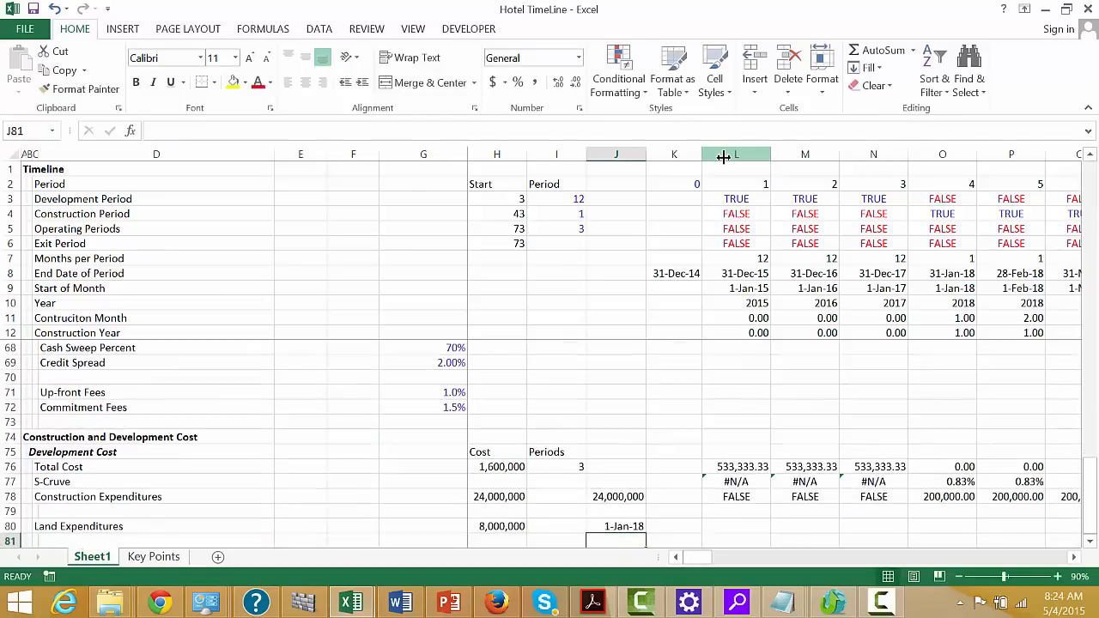
Enter =$H$80*(L9=$J$80) in L80 so the land cost falls in the period whose start date matches the purchase date
{"action": "key", "text": "Up"}
{"action": "key", "text": "Right"}
{"action": "key", "text": "Right"}
{"action": "type", "text": "="}
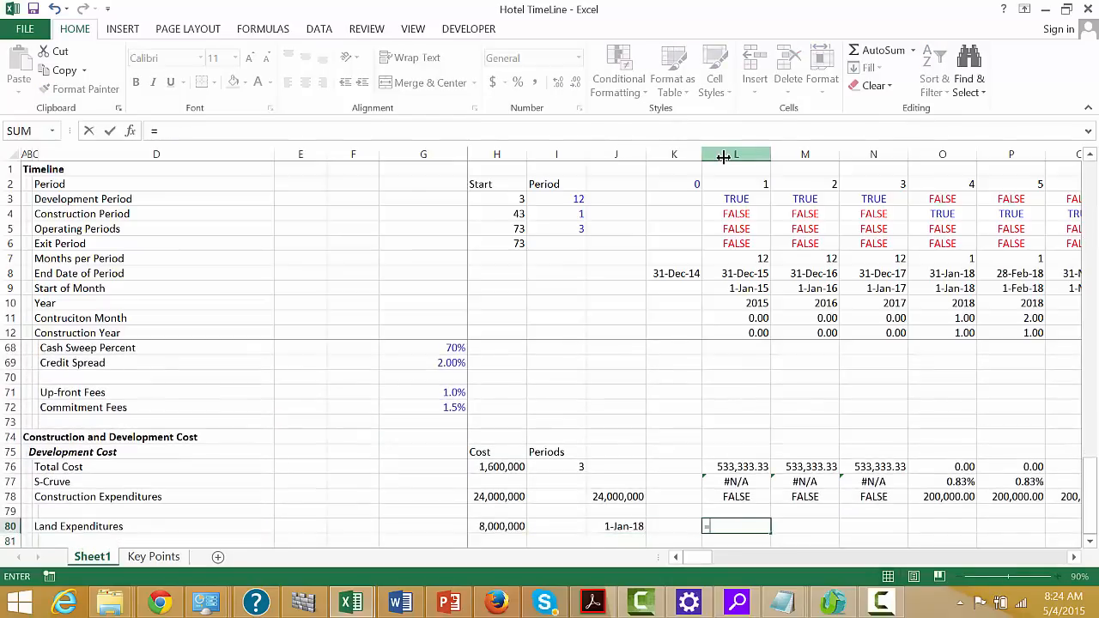
{"action": "key", "text": "Left"}
{"action": "key", "text": "Left"}
{"action": "key", "text": "Left"}
{"action": "key", "text": "Left"}
{"action": "key", "text": "F4"}
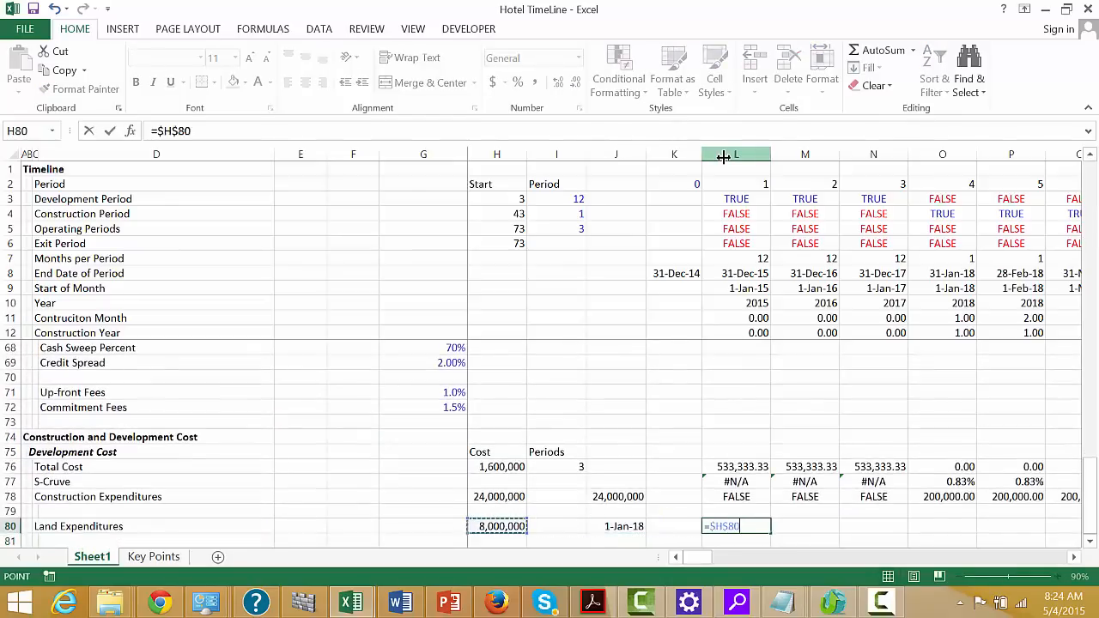
{"action": "type", "text": "*"}
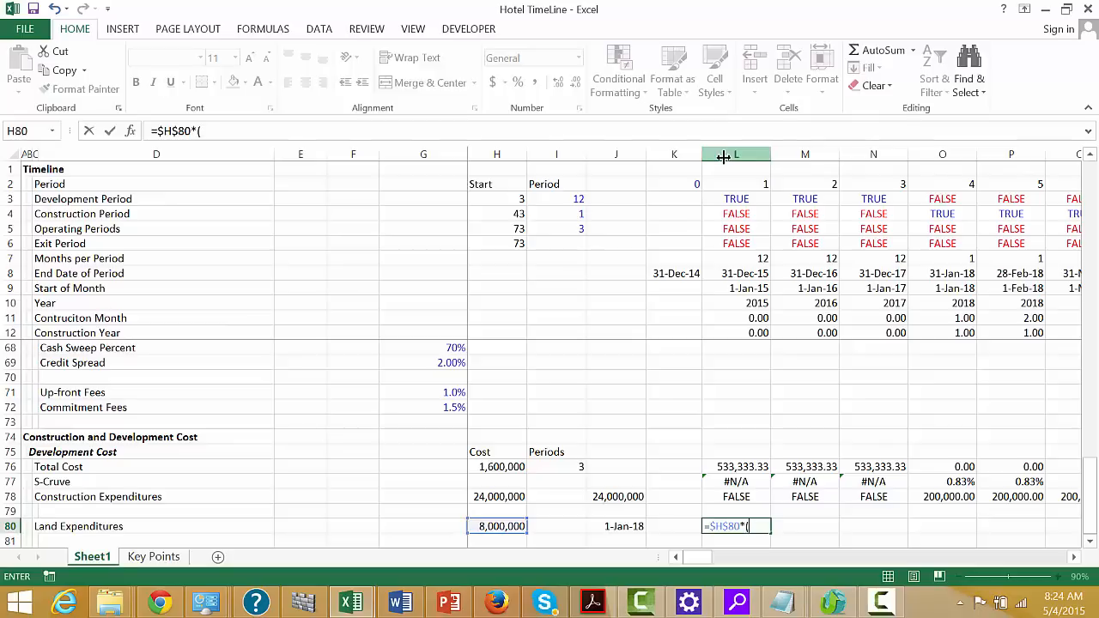
{"action": "left_click", "coordinate": [745, 301]}
{"action": "left_click", "coordinate": [745, 290]}
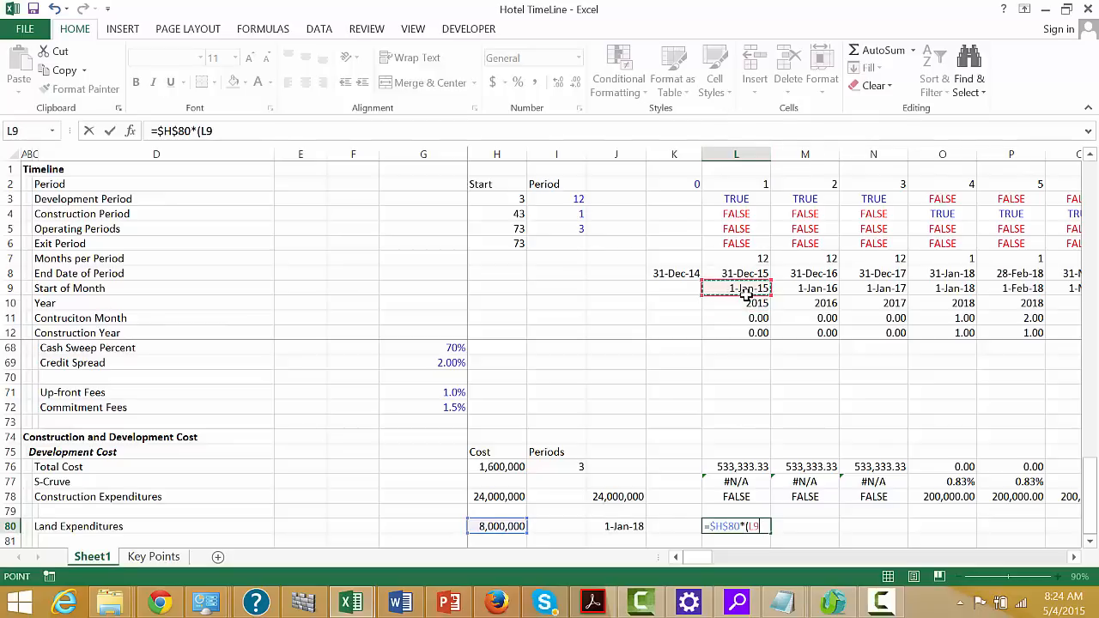
{"action": "left_click", "coordinate": [630, 526]}
{"action": "key", "text": "F4"}
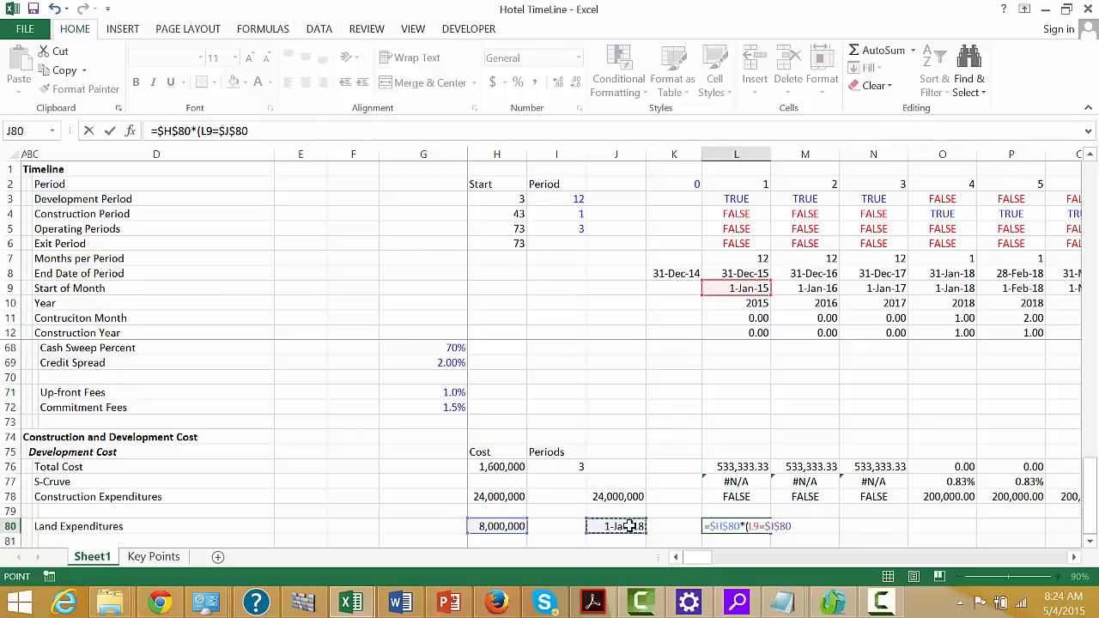
{"action": "key", "text": "Return"}
{"action": "key", "text": "Return"}
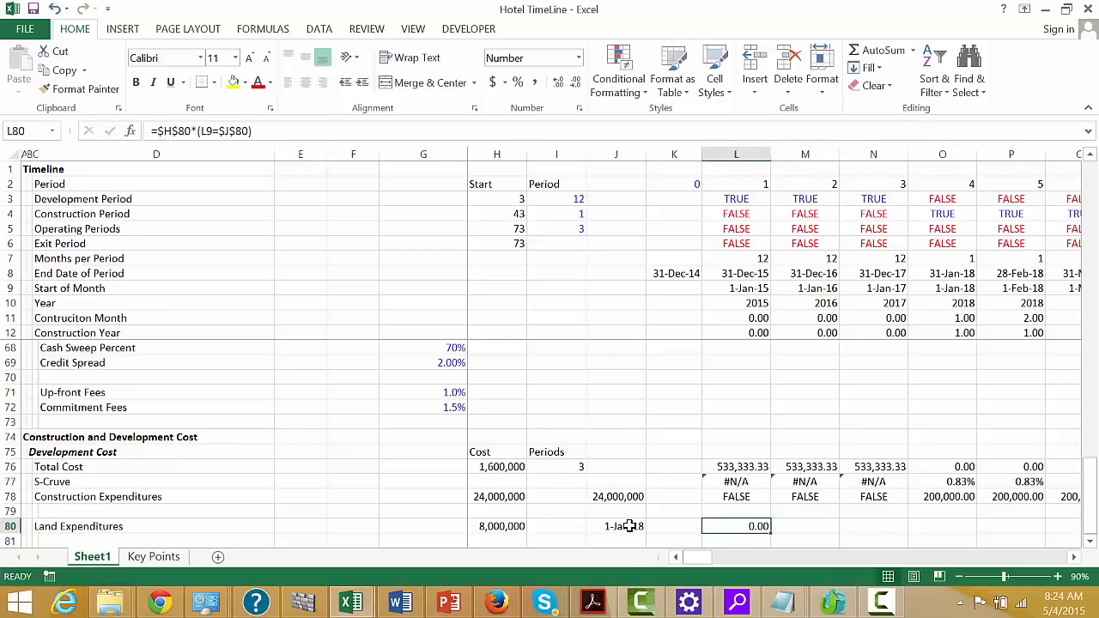
Copy the L80 land expenditure formula across the rest of the timeline in row 80
{"action": "key", "text": "shift+Right"}
{"action": "key", "text": "shift+Right"}
{"action": "key", "text": "shift+Right"}
{"action": "key", "text": "shift+Right"}
{"action": "key", "text": "shift+Right"}
{"action": "key", "text": "ctrl+r"}
Examine the Land Expenditures row along the timeline to check which period carries the land cost
{"action": "key", "text": "Right"}
{"action": "key", "text": "Right"}
{"action": "key", "text": "Right"}
{"action": "key", "text": "Right"}
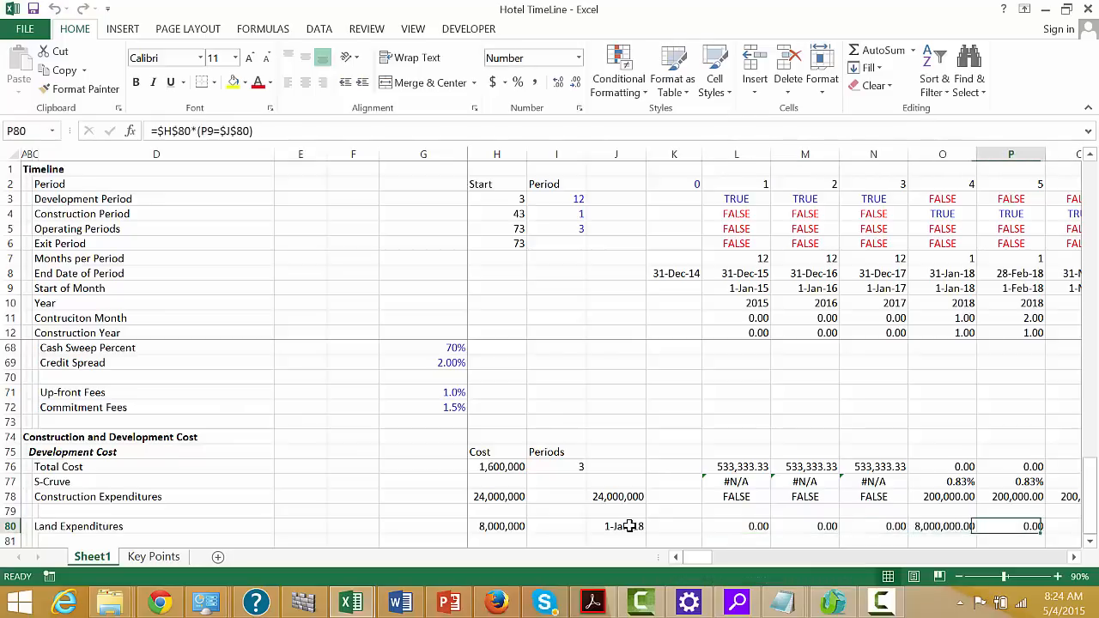
{"action": "key", "text": "Right"}
{"action": "key", "text": "Right"}
{"action": "key", "text": "Right"}
{"action": "key", "text": "Right"}
{"action": "key", "text": "Right"}
{"action": "key", "text": "Right"}
{"action": "key", "text": "Right"}
{"action": "key", "text": "Right"}
{"action": "key", "text": "Right"}
{"action": "key", "text": "Right"}
{"action": "key", "text": "Right"}
{"action": "key", "text": "Right"}
{"action": "key", "text": "Right"}
{"action": "key", "text": "Right"}
{"action": "key", "text": "Right"}
{"action": "key", "text": "Right"}
{"action": "key", "text": "Right"}
{"action": "key", "text": "Right"}
{"action": "key", "text": "Right"}
{"action": "key", "text": "Right"}
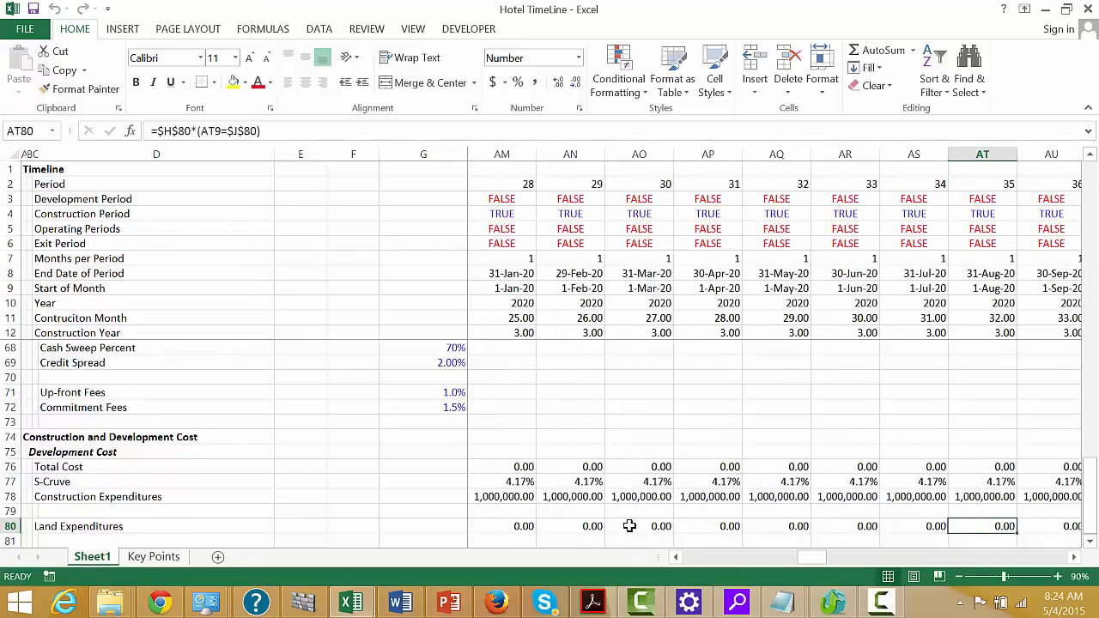
{"action": "key", "text": "Right"}
{"action": "key", "text": "Right"}
{"action": "key", "text": "Right"}
{"action": "key", "text": "Right"}
{"action": "key", "text": "Left"}
{"action": "key", "text": "Left"}
{"action": "key", "text": "ctrl+Left"}
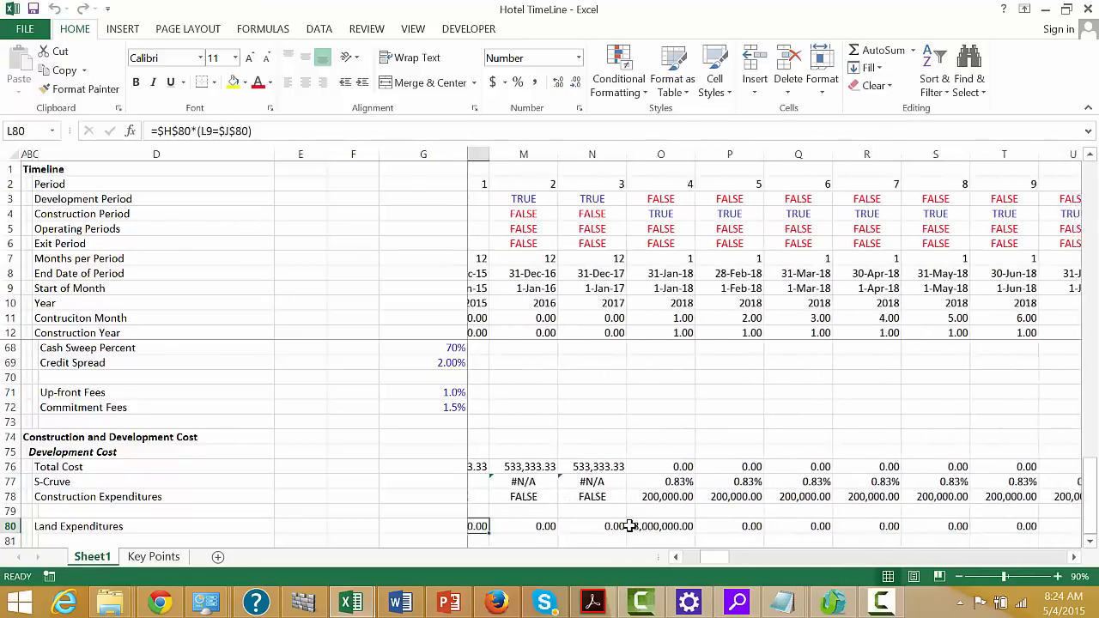
{"action": "key", "text": "Left"}
{"action": "key", "text": "Left"}
{"action": "key", "text": "Left"}
{"action": "key", "text": "Left"}
{"action": "key", "text": "Left"}
{"action": "key", "text": "Left"}
{"action": "key", "text": "Left"}
{"action": "key", "text": "Left"}
{"action": "key", "text": "Left"}
{"action": "key", "text": "Left"}
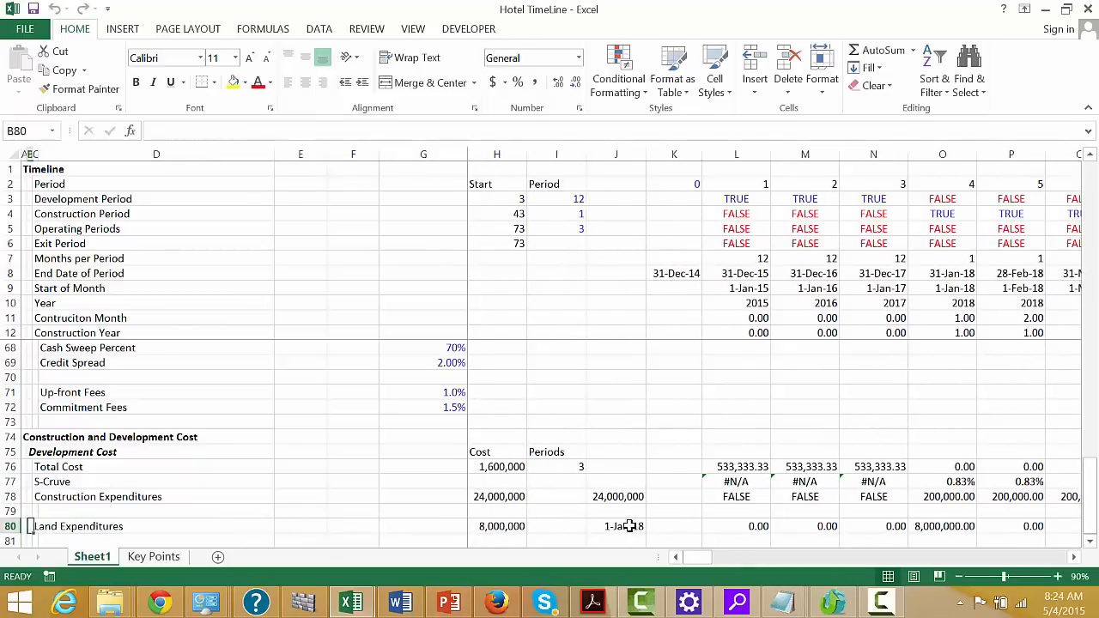
{"action": "key", "text": "Left"}
Insert a row above S-Cruve and enter the heading "Construction and Land" in B77
{"action": "scroll", "coordinate": [630, 526], "scroll_direction": "down", "scroll_amount": 1}
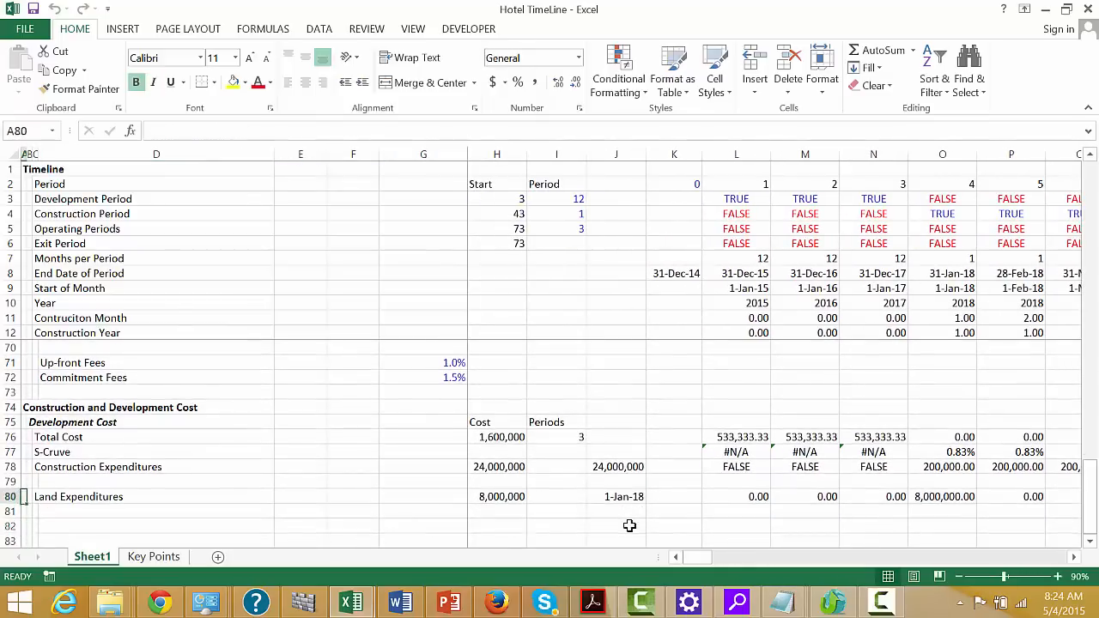
{"action": "key", "text": "Up"}
{"action": "key", "text": "Up"}
{"action": "key", "text": "Up"}
{"action": "key", "text": "shift+space"}
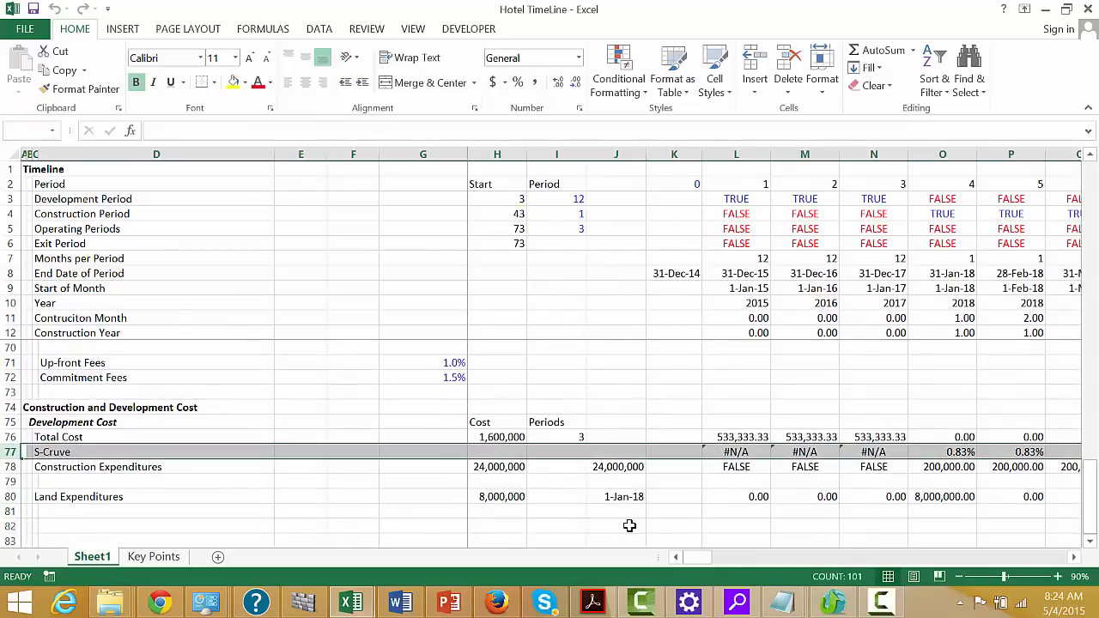
{"action": "key", "text": "ctrl+shift+plus"}
{"action": "key", "text": "Right"}
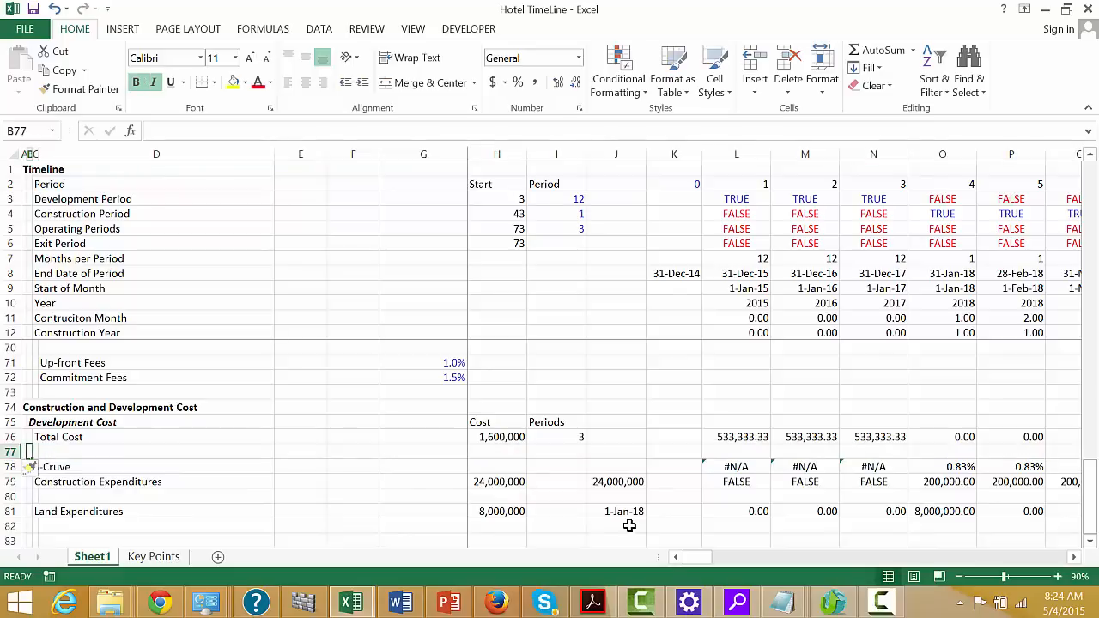
{"action": "type", "text": "Construction and La"}
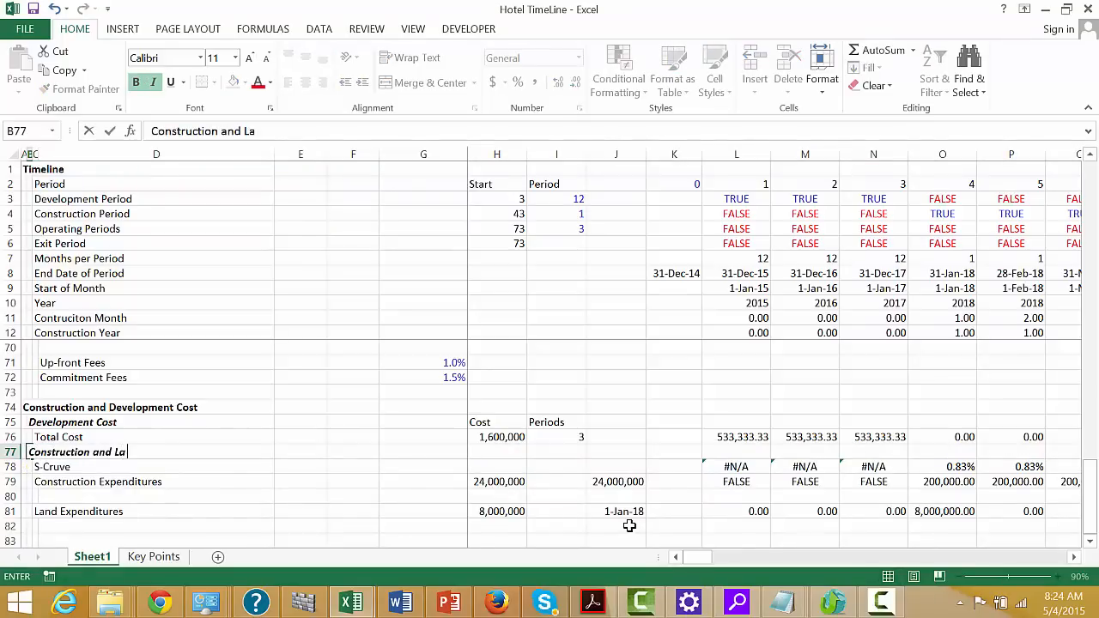
{"action": "key", "text": "Return"}
Clear the Development Cost heading from B75 and relabel the Total Cost row in C76 as "Development Cost"
{"action": "key", "text": "Up"}
{"action": "key", "text": "Up"}
{"action": "key", "text": "Up"}
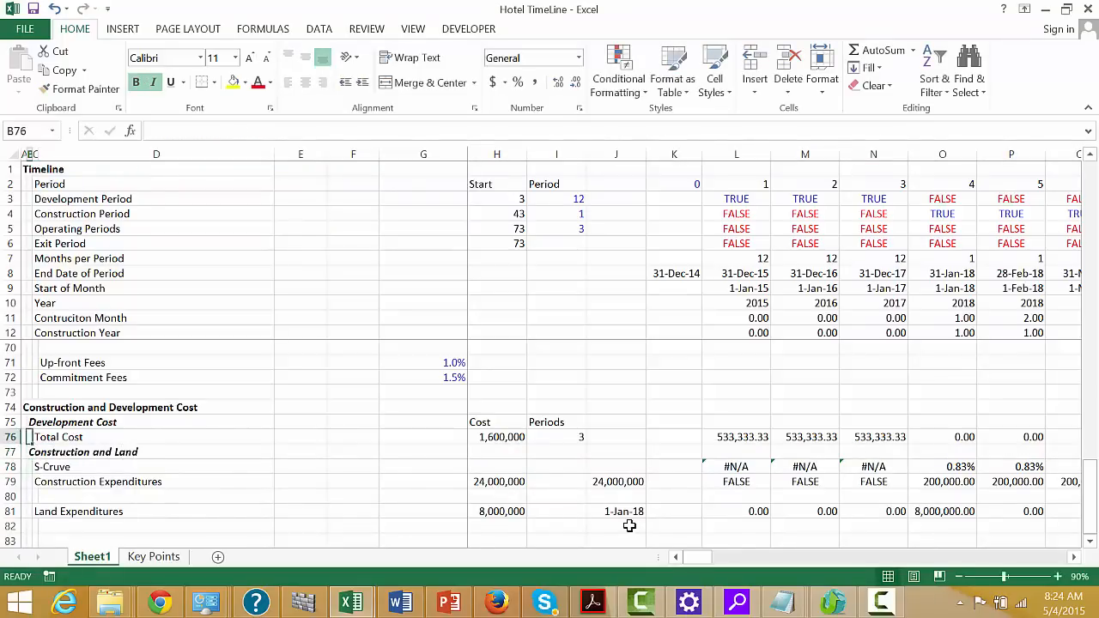
{"action": "key", "text": "Delete"}
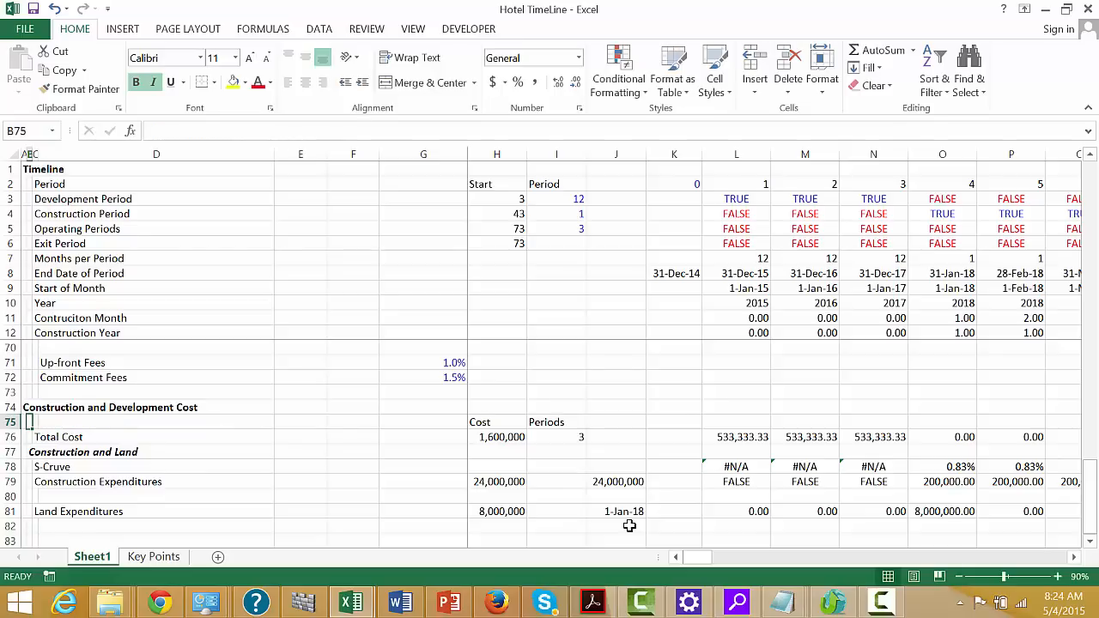
{"action": "key", "text": "Down"}
{"action": "key", "text": "Right"}
{"action": "type", "text": "De"}
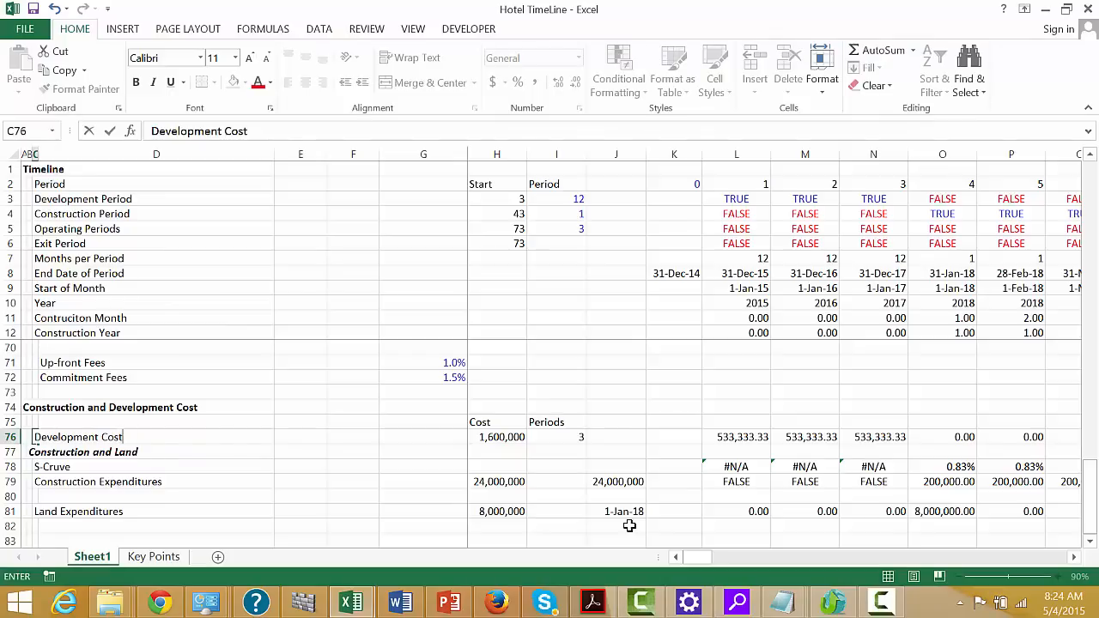
{"action": "key", "text": "Return"}
Delete row 77 containing the Construction and Land heading
{"action": "key", "text": "Left"}
{"action": "key", "text": "Left"}
{"action": "key", "text": "Right"}
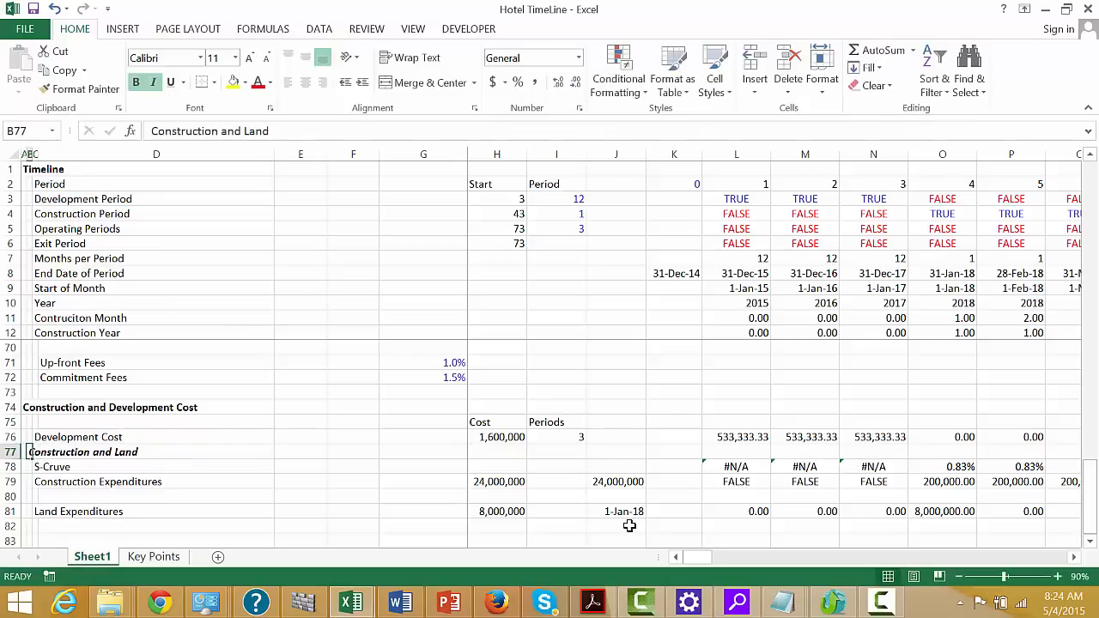
{"action": "key", "text": "shift+space"}
{"action": "key", "text": "ctrl+minus"}
Delete the blank row 79 between Construction Expenditures and Land Expenditures
{"action": "key", "text": "Down"}
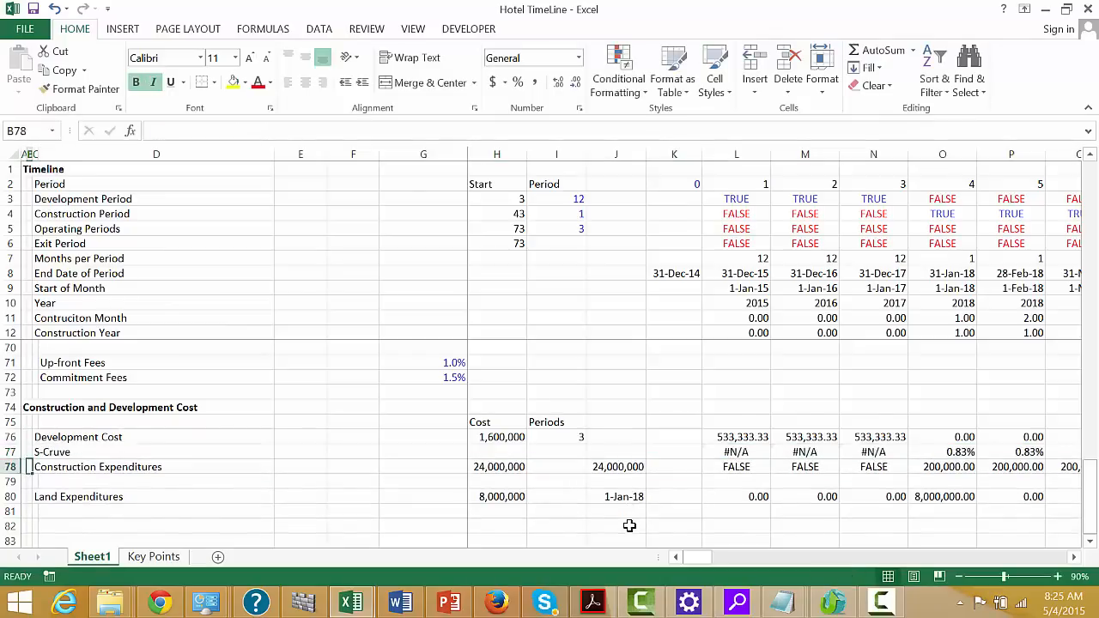
{"action": "key", "text": "Down"}
{"action": "key", "text": "Left"}
{"action": "key", "text": "shift+space"}
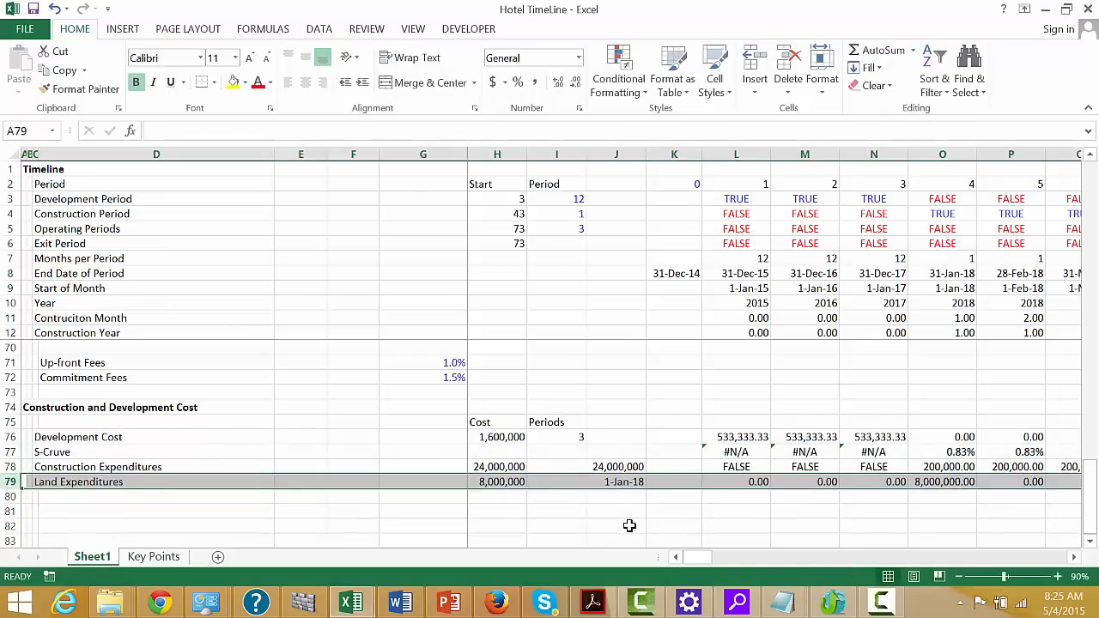
{"action": "key", "text": "ctrl+minus"}
{"action": "key", "text": "Up"}
{"action": "key", "text": "Up"}
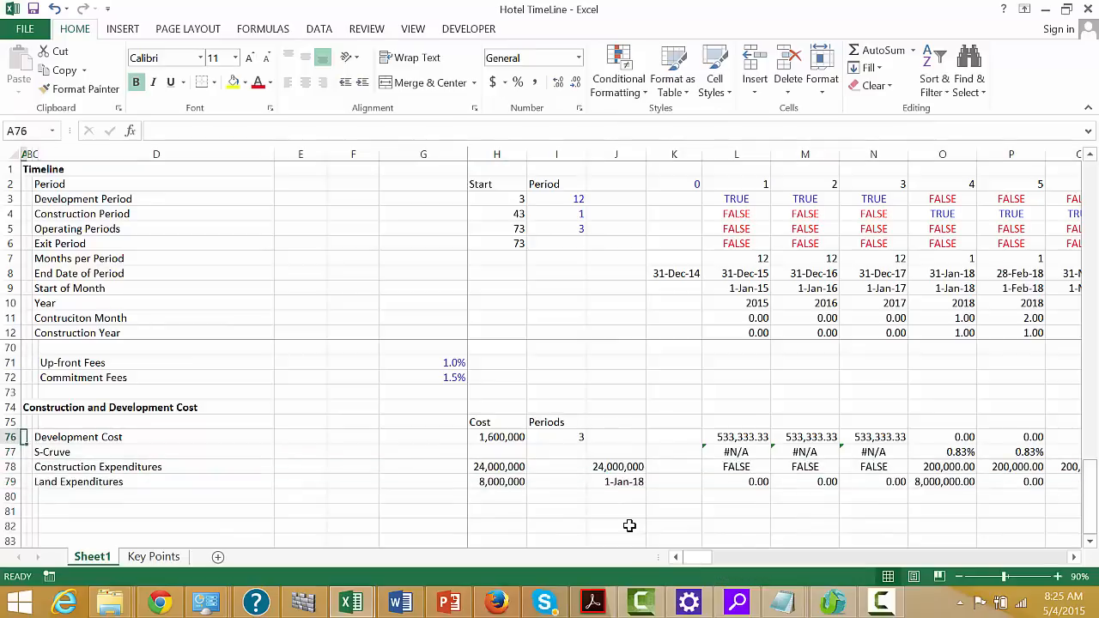
Label cell D80 "Total Outlays" beneath the Land Expenditures row
{"action": "key", "text": "Down"}
{"action": "key", "text": "Down"}
{"action": "key", "text": "Down"}
{"action": "key", "text": "Right"}
{"action": "key", "text": "Right"}
{"action": "key", "text": "Right"}
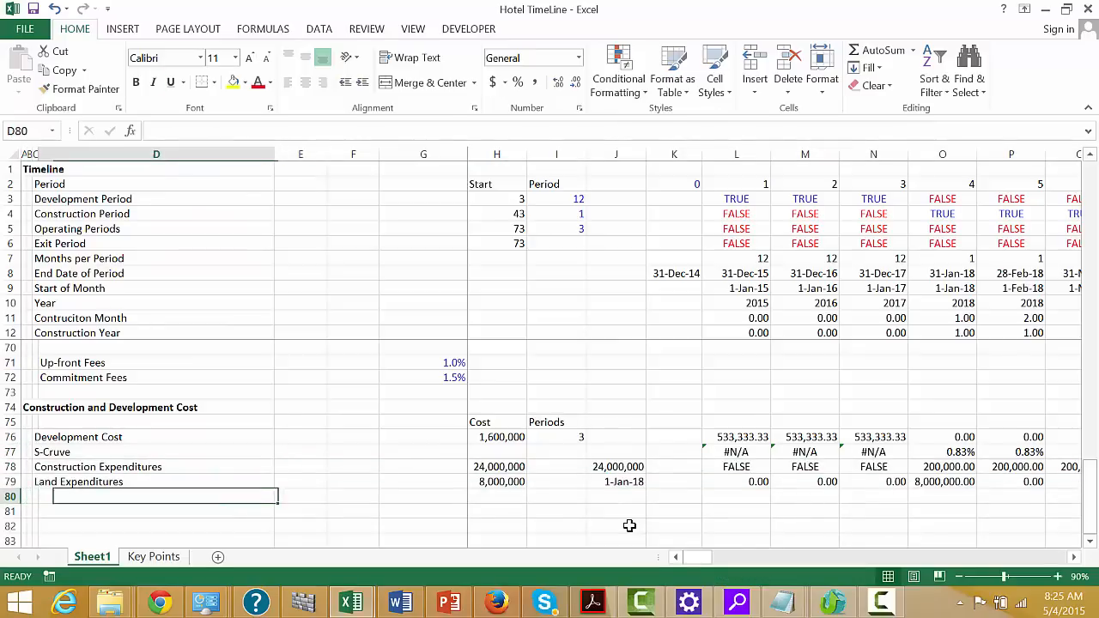
{"action": "type", "text": "Tor"}
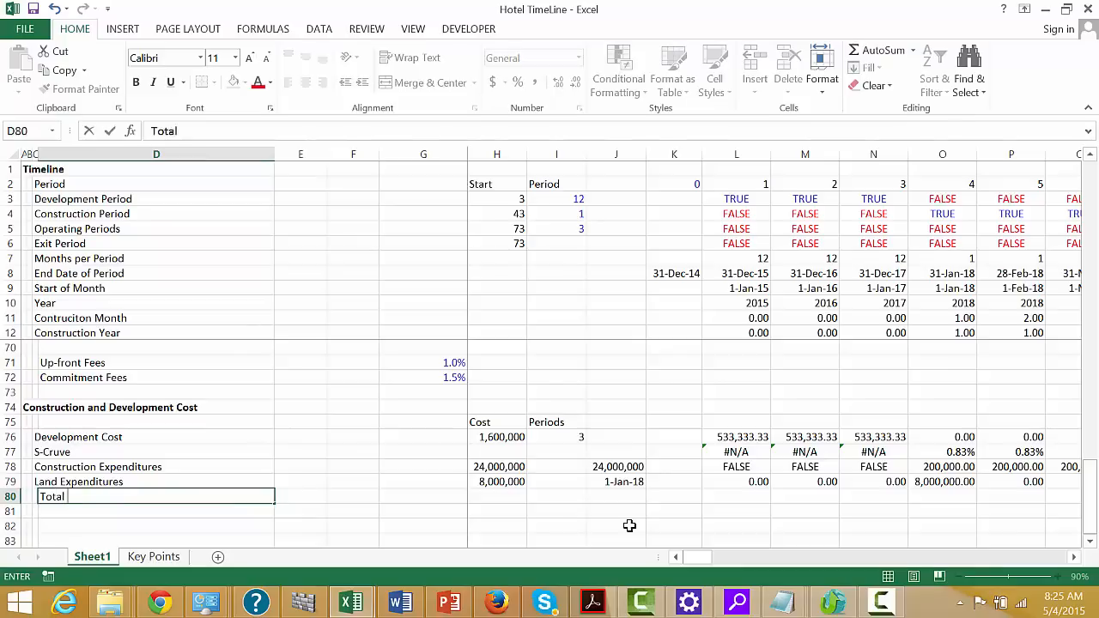
{"action": "type", "text": "ys"}
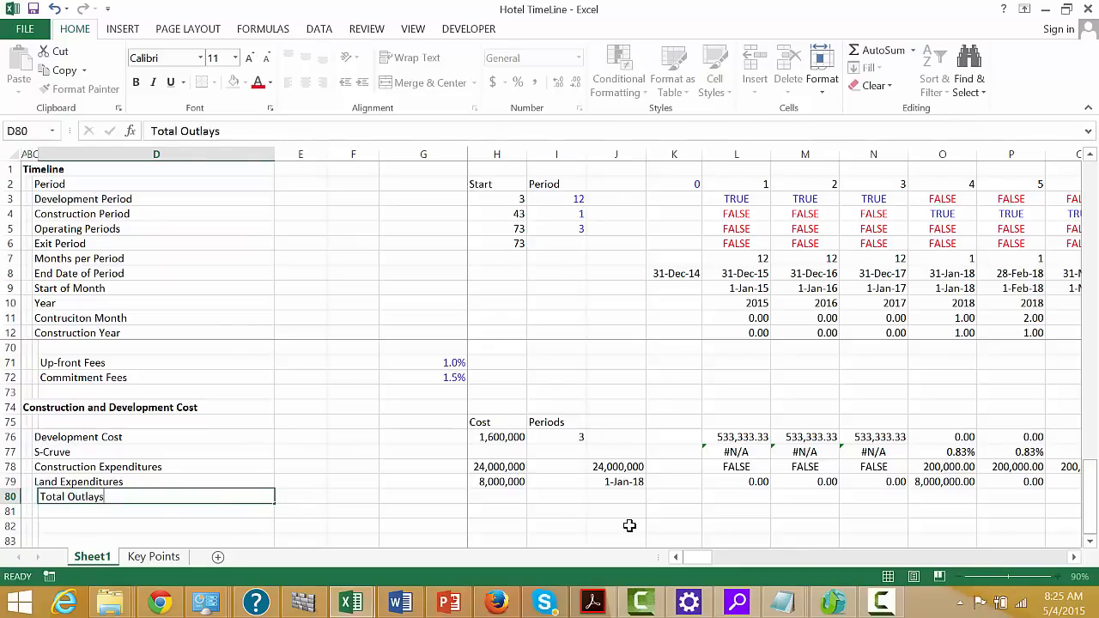
Enter the formula =L76+L78+L79 in L80 to add development, construction and land spending for period 1
{"action": "key", "text": "Right"}
{"action": "key", "text": "Right"}
{"action": "key", "text": "Right"}
{"action": "key", "text": "Right"}
{"action": "key", "text": "Right"}
{"action": "key", "text": "Right"}
{"action": "key", "text": "Right"}
{"action": "key", "text": "Right"}
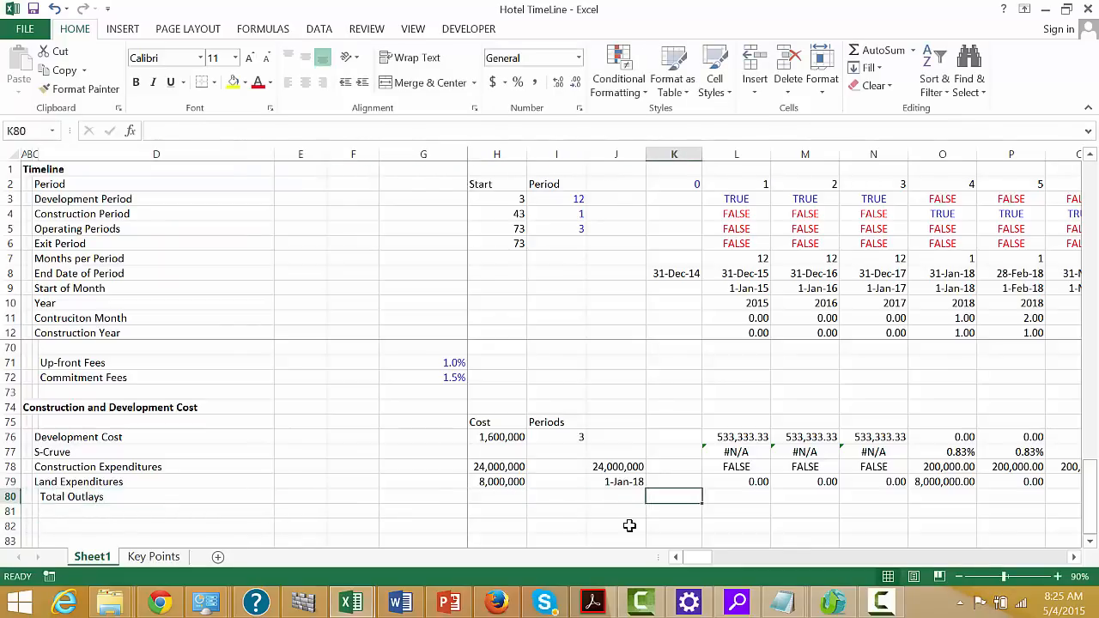
{"action": "type", "text": "="}
{"action": "key", "text": "Up"}
{"action": "key", "text": "Up"}
{"action": "key", "text": "Up"}
{"action": "key", "text": "Up"}
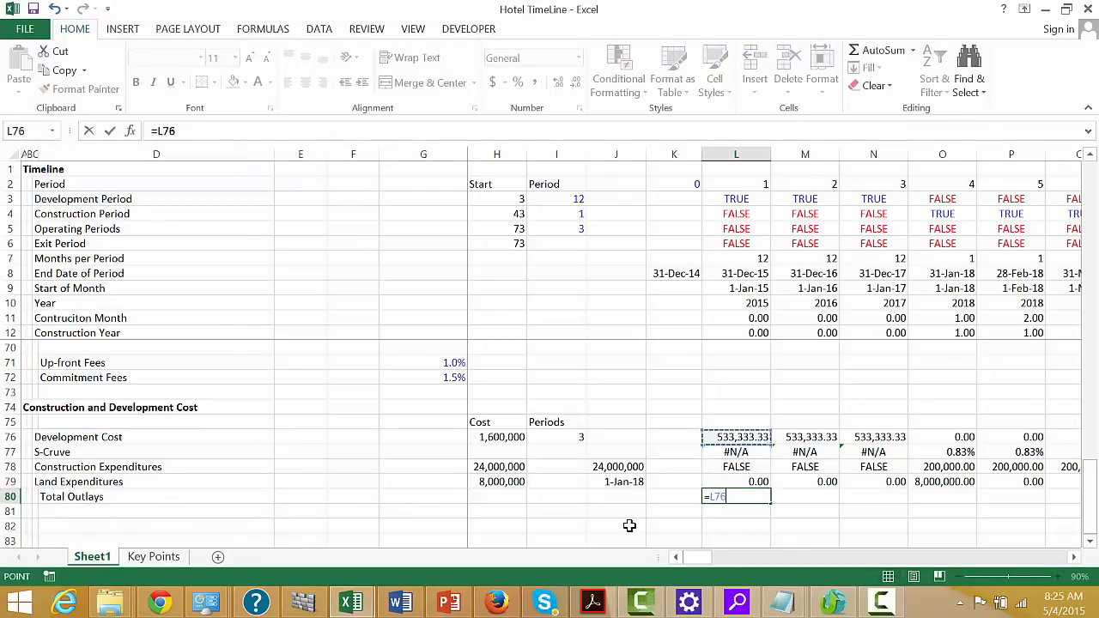
{"action": "type", "text": "+"}
{"action": "key", "text": "Up"}
{"action": "key", "text": "Up"}
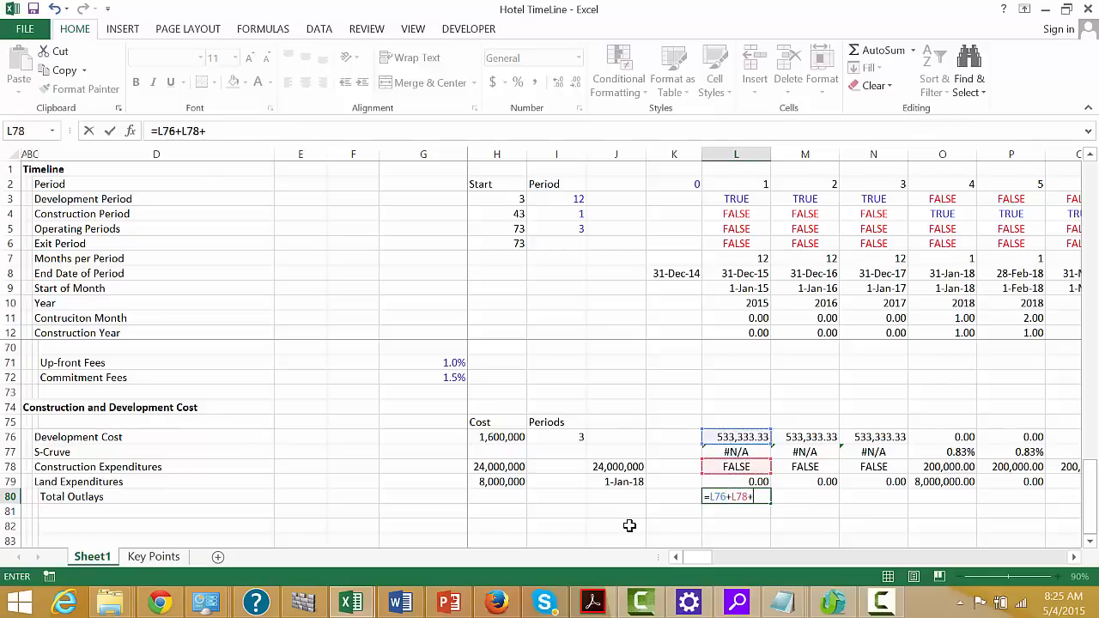
{"action": "key", "text": "Up"}
{"action": "key", "text": "Return"}
{"action": "key", "text": "Up"}
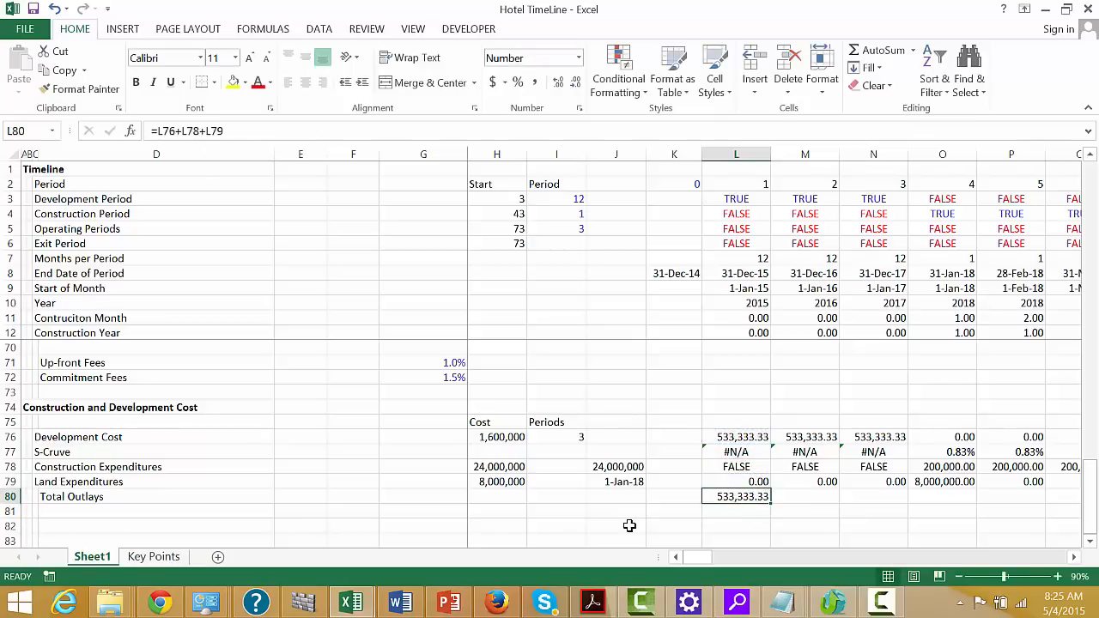
Fill the Total Outlays formula from L80 across the rest of the timeline
{"action": "key", "text": "ctrl+shift+Right"}
{"action": "key", "text": "ctrl+r"}
{"action": "key", "text": "Down"}
{"action": "key", "text": "Down"}
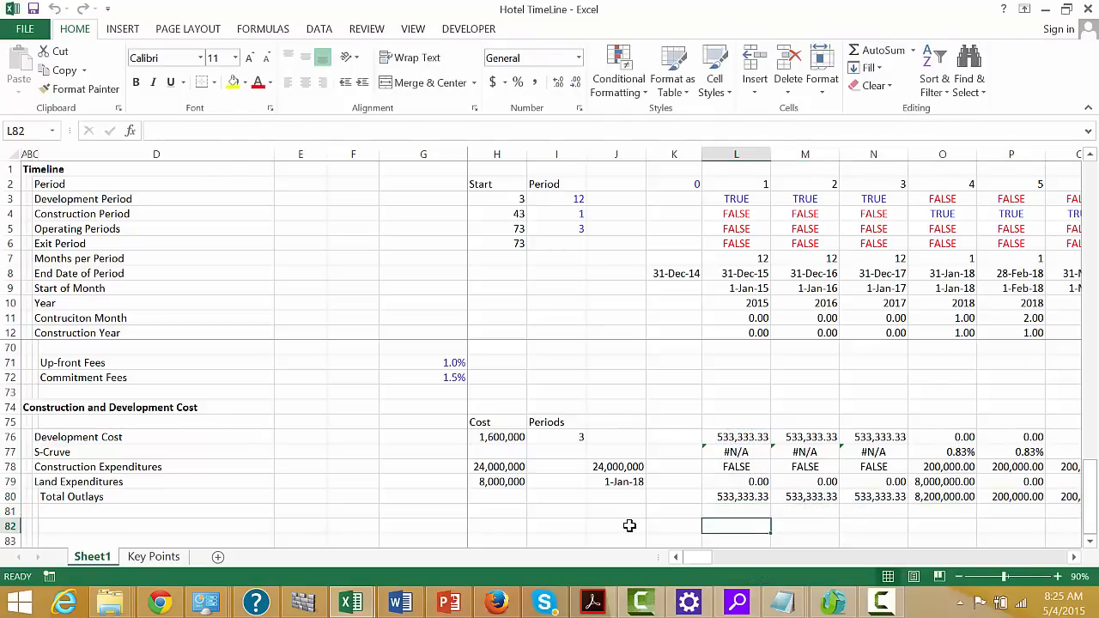
Examine the Total Outlays row through the construction periods and into the first operating periods
{"action": "key", "text": "Right"}
{"action": "key", "text": "Right"}
{"action": "key", "text": "Right"}
{"action": "key", "text": "Right"}
{"action": "key", "text": "Right"}
{"action": "key", "text": "Right"}
{"action": "key", "text": "Right"}
{"action": "key", "text": "Right"}
{"action": "key", "text": "Right"}
{"action": "key", "text": "Right"}
{"action": "key", "text": "Right"}
{"action": "key", "text": "Right"}
{"action": "key", "text": "Right"}
{"action": "key", "text": "Right"}
{"action": "key", "text": "Right"}
{"action": "key", "text": "Right"}
{"action": "key", "text": "Right"}
{"action": "key", "text": "Right"}
{"action": "key", "text": "Right"}
{"action": "key", "text": "Right"}
{"action": "key", "text": "Right"}
{"action": "key", "text": "Right"}
{"action": "key", "text": "Right"}
{"action": "key", "text": "Right"}
{"action": "key", "text": "Right"}
{"action": "key", "text": "Right"}
{"action": "key", "text": "Right"}
{"action": "key", "text": "Right"}
{"action": "key", "text": "Right"}
{"action": "key", "text": "Right"}
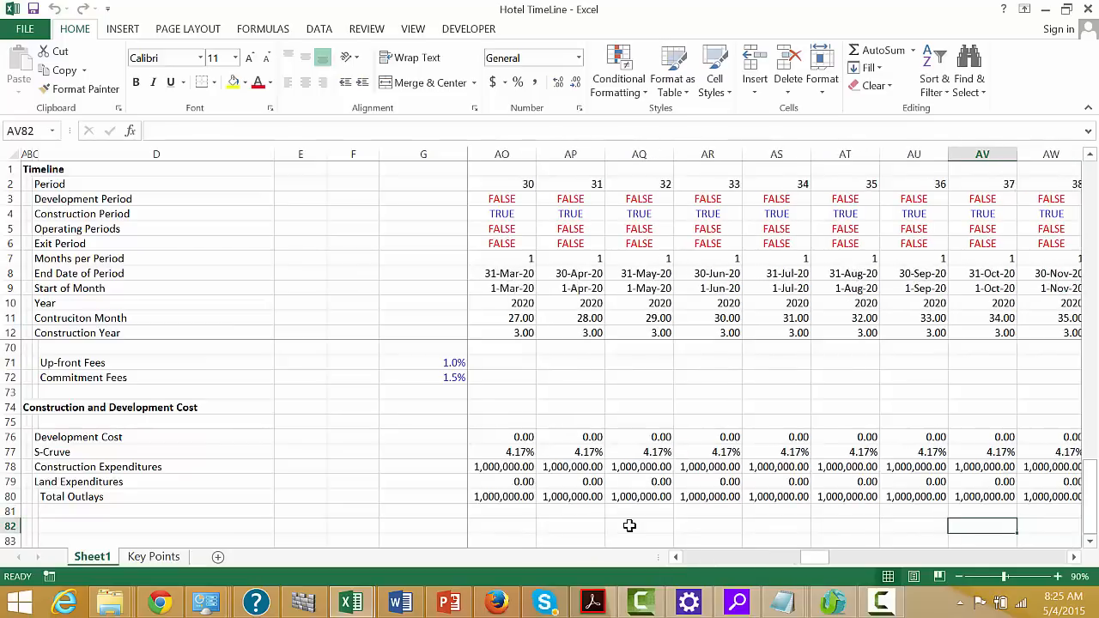
{"action": "key", "text": "Left"}
{"action": "key", "text": "Left"}
{"action": "key", "text": "Left"}
{"action": "key", "text": "Left"}
{"action": "key", "text": "Left"}
{"action": "key", "text": "Left"}
{"action": "key", "text": "Left"}
{"action": "key", "text": "Left"}
{"action": "key", "text": "Left"}
{"action": "key", "text": "Left"}
{"action": "key", "text": "Left"}
{"action": "key", "text": "Left"}
{"action": "key", "text": "Left"}
{"action": "key", "text": "Left"}
{"action": "key", "text": "Left"}
{"action": "key", "text": "Left"}
{"action": "key", "text": "Left"}
{"action": "key", "text": "Left"}
{"action": "key", "text": "Left"}
{"action": "key", "text": "Left"}
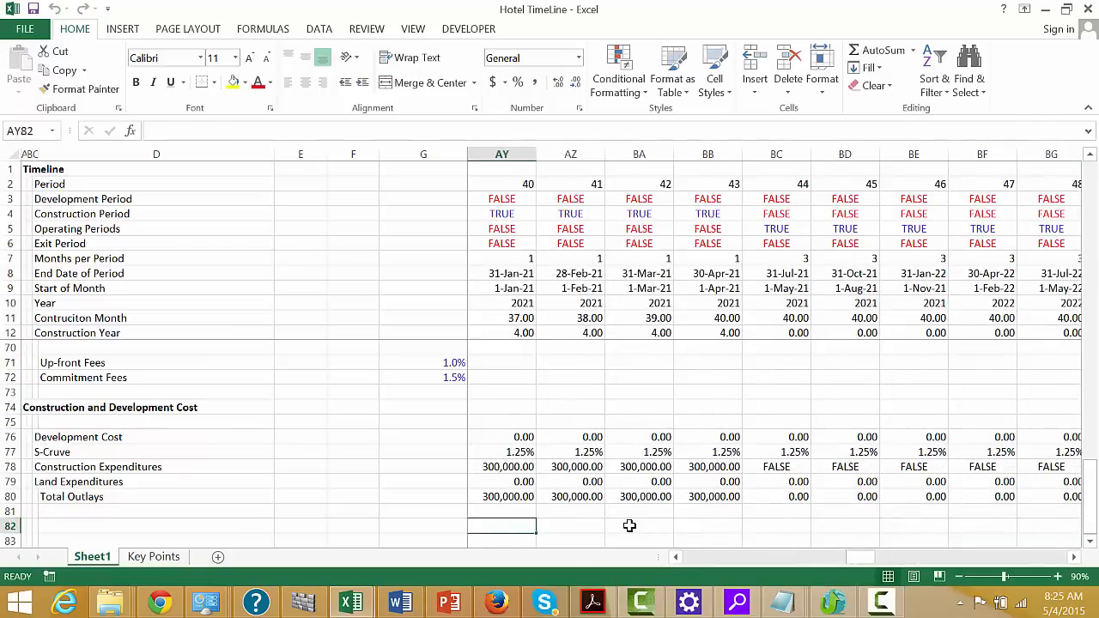
Label cell C82 "Rooms" below the Total Outlays row
{"action": "key", "text": "Left"}
{"action": "key", "text": "Left"}
{"action": "key", "text": "Left"}
{"action": "key", "text": "Left"}
{"action": "key", "text": "Left"}
{"action": "key", "text": "Left"}
{"action": "key", "text": "Left"}
{"action": "key", "text": "Left"}
{"action": "key", "text": "Left"}
{"action": "key", "text": "Left"}
{"action": "key", "text": "Left"}
{"action": "key", "text": "Left"}
{"action": "key", "text": "Left"}
{"action": "key", "text": "Left"}
{"action": "key", "text": "Left"}
{"action": "key", "text": "Left"}
{"action": "key", "text": "Left"}
{"action": "key", "text": "Left"}
{"action": "key", "text": "Left"}
{"action": "key", "text": "Left"}
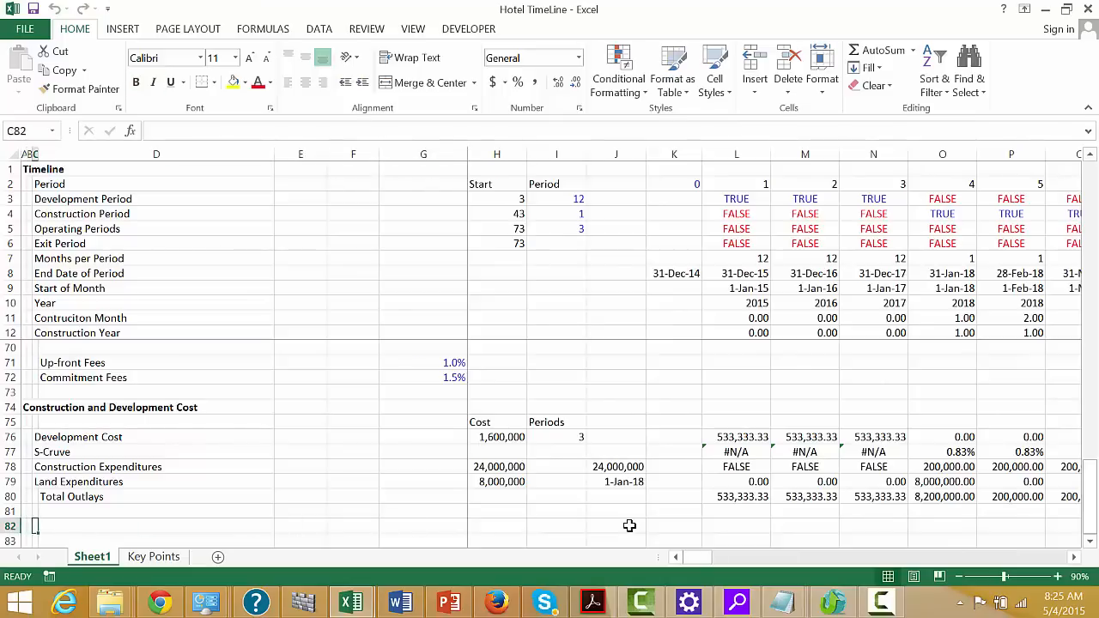
{"action": "type", "text": "Roo"}
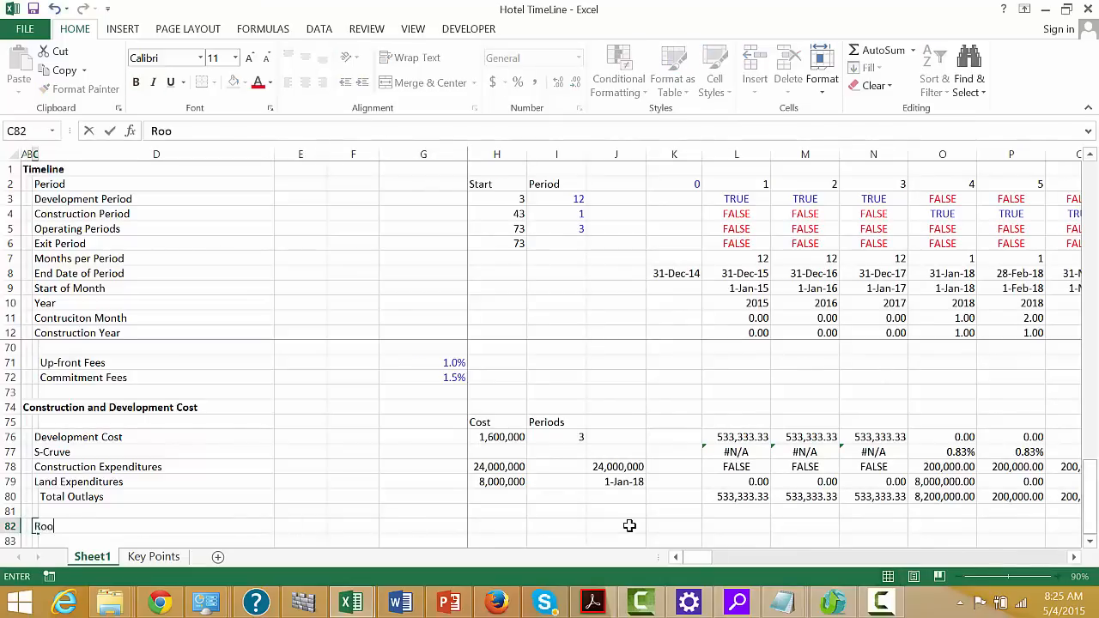
Link H82 in the Rooms row to the Number of Rooms assumption with =G27
{"action": "key", "text": "Right"}
{"action": "key", "text": "Right"}
{"action": "key", "text": "Right"}
{"action": "key", "text": "Right"}
{"action": "key", "text": "Right"}
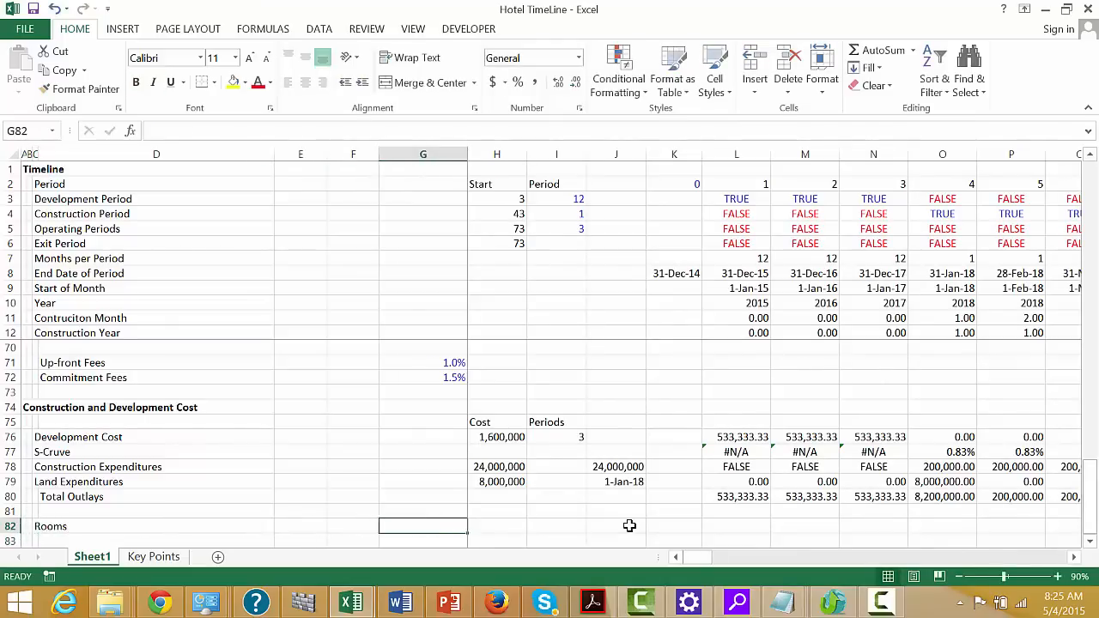
{"action": "type", "text": "="}
{"action": "key", "text": "Up"}
{"action": "key", "text": "Up"}
{"action": "key", "text": "Up"}
{"action": "key", "text": "Up"}
{"action": "key", "text": "Up"}
{"action": "key", "text": "Up"}
{"action": "key", "text": "Up"}
{"action": "key", "text": "Up"}
{"action": "key", "text": "Up"}
{"action": "key", "text": "Up"}
{"action": "key", "text": "Up"}
{"action": "key", "text": "Up"}
{"action": "key", "text": "Up"}
{"action": "key", "text": "Up"}
{"action": "key", "text": "Up"}
{"action": "key", "text": "Up"}
{"action": "key", "text": "Up"}
{"action": "key", "text": "Up"}
{"action": "key", "text": "Up"}
{"action": "key", "text": "Up"}
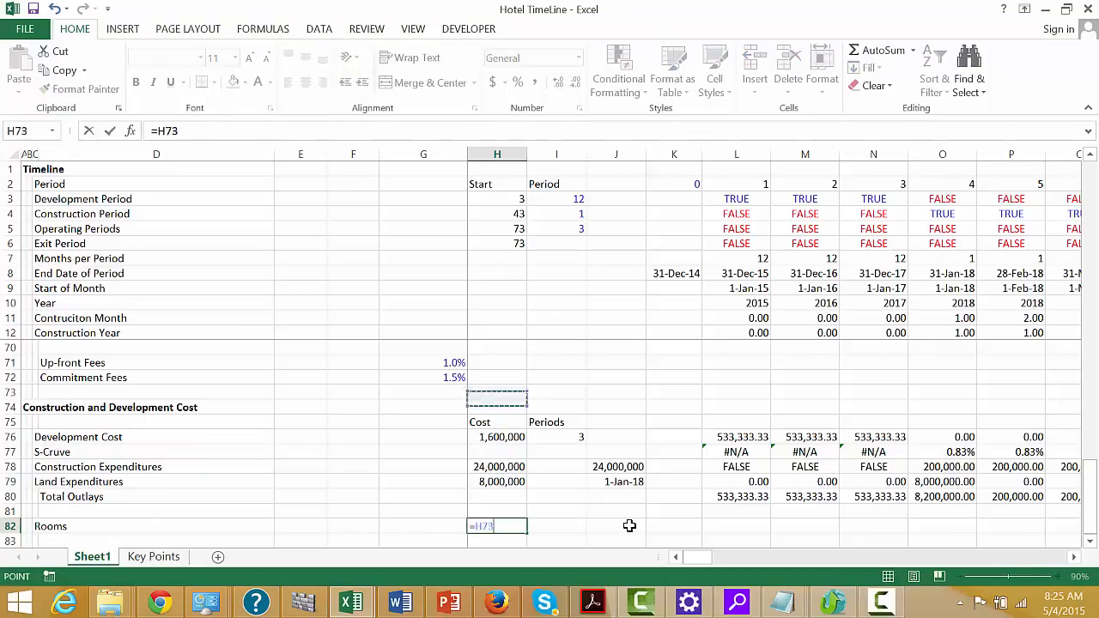
{"action": "key", "text": "Up"}
{"action": "key", "text": "Up"}
{"action": "key", "text": "Up"}
{"action": "key", "text": "Up"}
{"action": "key", "text": "Up"}
{"action": "key", "text": "Up"}
{"action": "key", "text": "Up"}
{"action": "key", "text": "Up"}
{"action": "key", "text": "Up"}
{"action": "key", "text": "Up"}
{"action": "key", "text": "Up"}
{"action": "key", "text": "Up"}
{"action": "key", "text": "Up"}
{"action": "key", "text": "Up"}
{"action": "key", "text": "Up"}
{"action": "key", "text": "Up"}
{"action": "key", "text": "Up"}
{"action": "key", "text": "Up"}
{"action": "key", "text": "Up"}
{"action": "key", "text": "Up"}
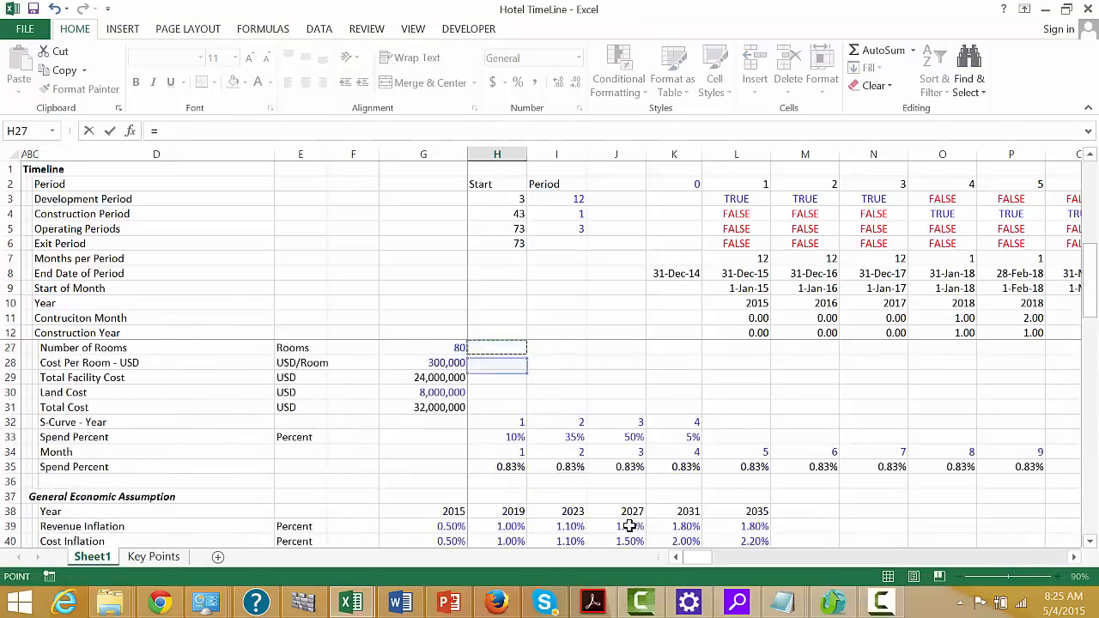
{"action": "key", "text": "Down"}
{"action": "key", "text": "Down"}
{"action": "key", "text": "Down"}
{"action": "key", "text": "Down"}
{"action": "key", "text": "Down"}
{"action": "key", "text": "Down"}
{"action": "key", "text": "Down"}
{"action": "key", "text": "Down"}
{"action": "key", "text": "Down"}
{"action": "key", "text": "Down"}
{"action": "key", "text": "Down"}
{"action": "key", "text": "Down"}
{"action": "key", "text": "Down"}
{"action": "key", "text": "Down"}
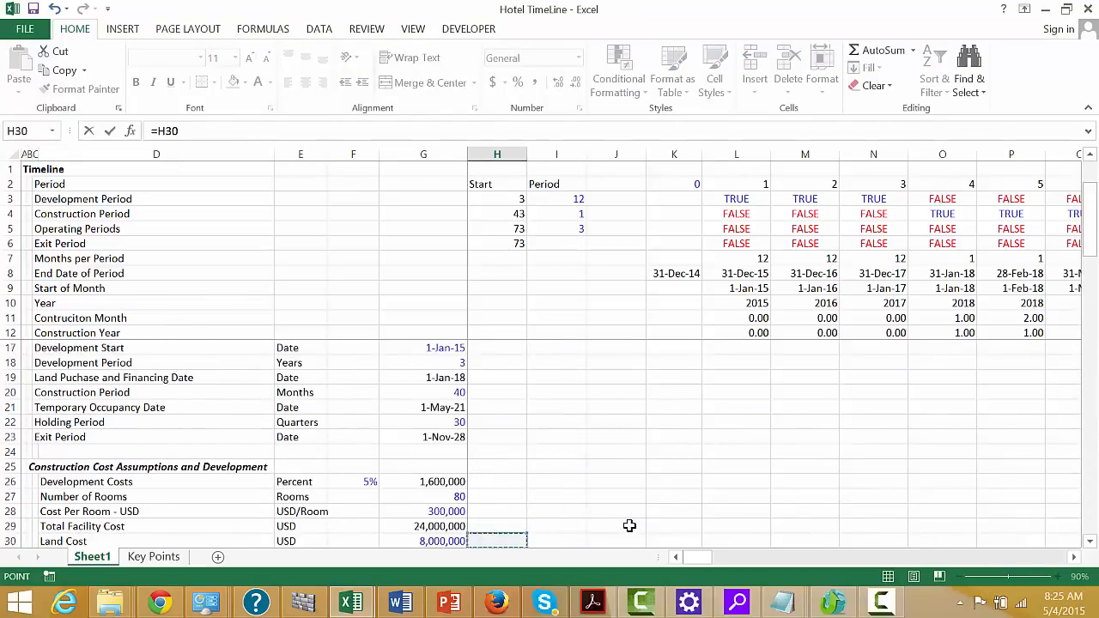
{"action": "key", "text": "Up"}
{"action": "key", "text": "Up"}
{"action": "key", "text": "Up"}
{"action": "key", "text": "Left"}
{"action": "key", "text": "Return"}
{"action": "key", "text": "Up"}
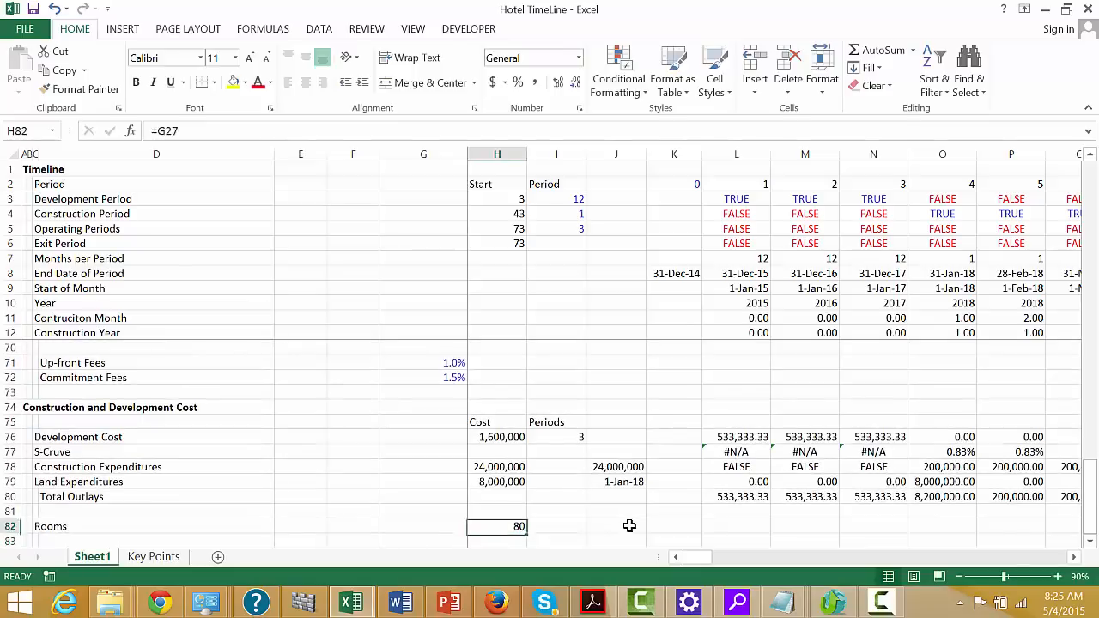
Enter =L5*$H$82 in L82 to show rooms only in operating periods, and fill it across the timeline
{"action": "key", "text": "Right"}
{"action": "key", "text": "Right"}
{"action": "key", "text": "Right"}
{"action": "key", "text": "Right"}
{"action": "type", "text": "="}
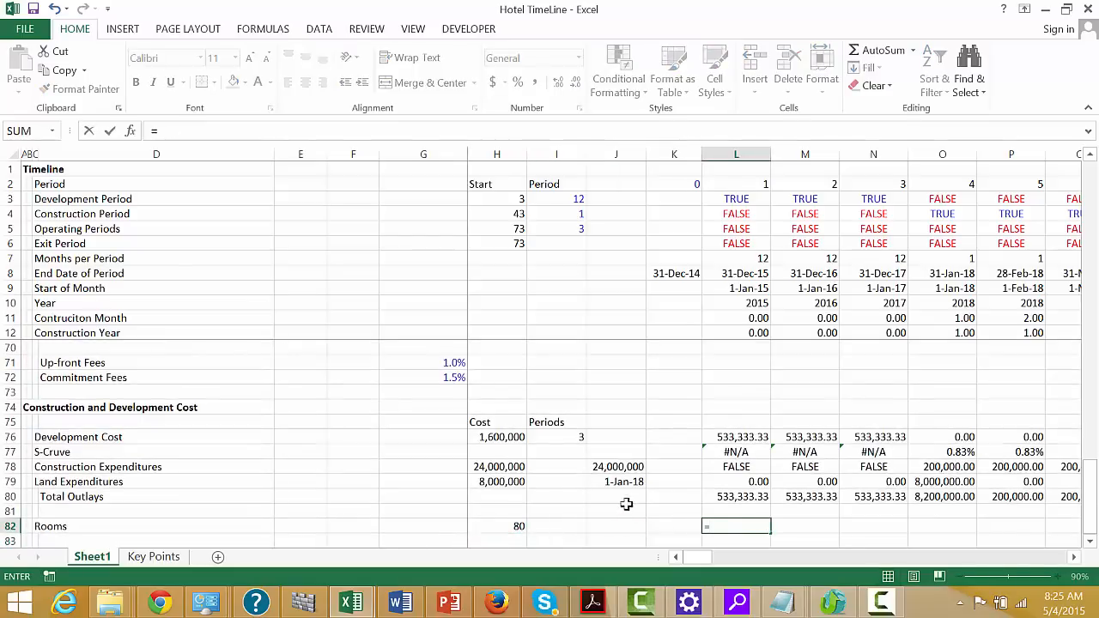
{"action": "left_click", "coordinate": [734, 230]}
{"action": "key", "text": "Left"}
{"action": "key", "text": "Right"}
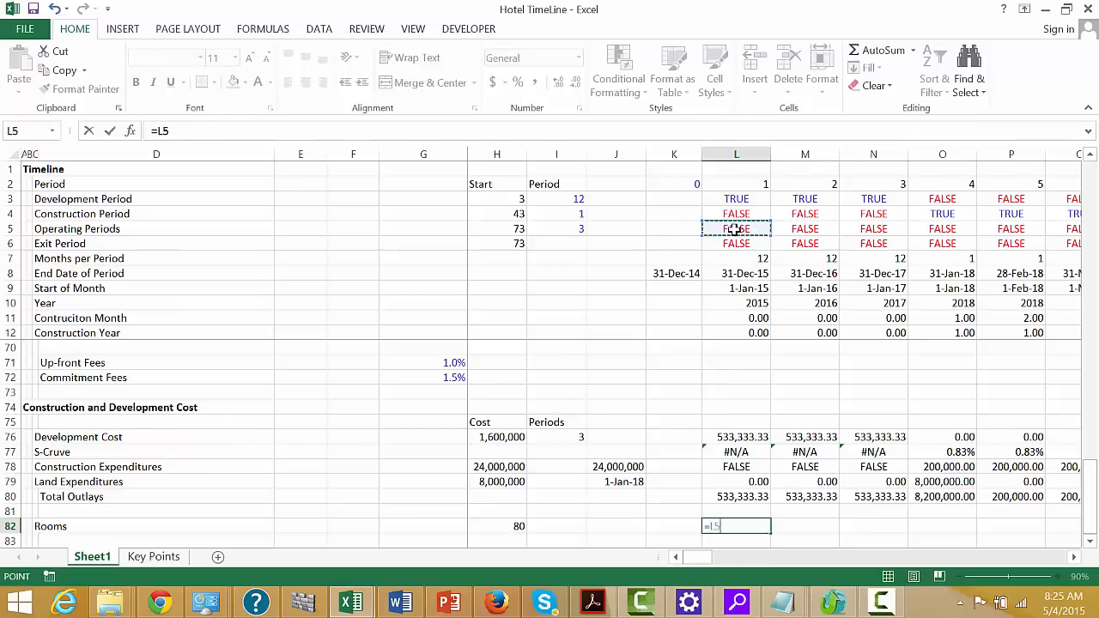
{"action": "type", "text": "*"}
{"action": "left_click", "coordinate": [509, 530]}
{"action": "key", "text": "F4"}
{"action": "key", "text": "ctrl+Return"}
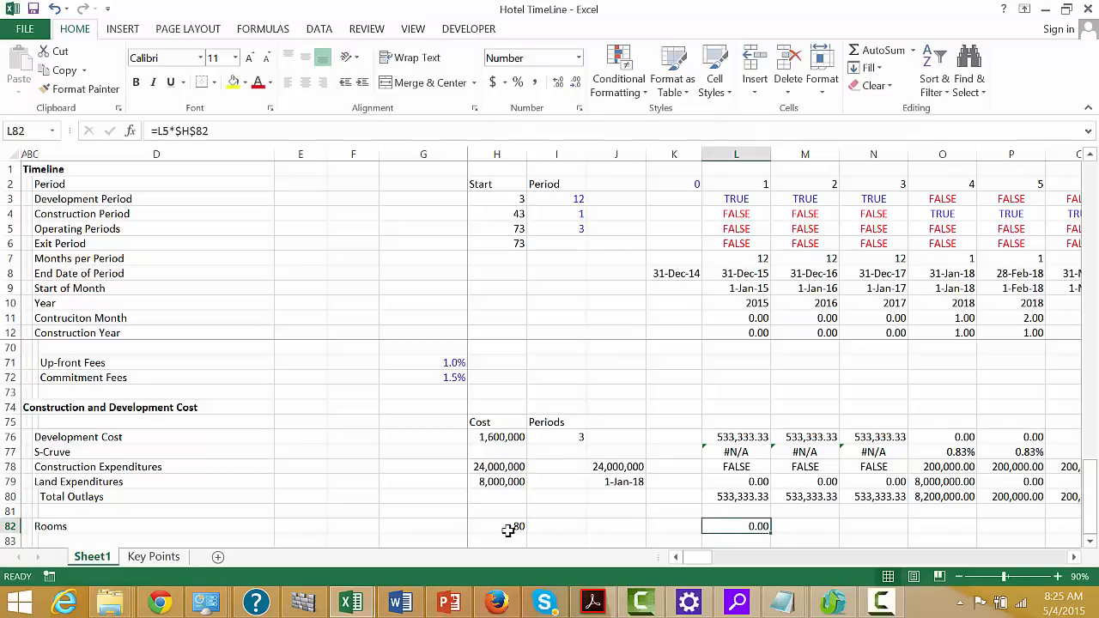
{"action": "key", "text": "ctrl+shift+r"}
Examine the Rooms row across the construction and operating periods
{"action": "key", "text": "Right"}
{"action": "key", "text": "Right"}
{"action": "key", "text": "Right"}
{"action": "key", "text": "Right"}
{"action": "key", "text": "Right"}
{"action": "key", "text": "Right"}
{"action": "key", "text": "Right"}
{"action": "key", "text": "Right"}
{"action": "key", "text": "Right"}
{"action": "key", "text": "Right"}
{"action": "key", "text": "Right"}
{"action": "key", "text": "Right"}
{"action": "key", "text": "Right"}
{"action": "key", "text": "Right"}
{"action": "key", "text": "Right"}
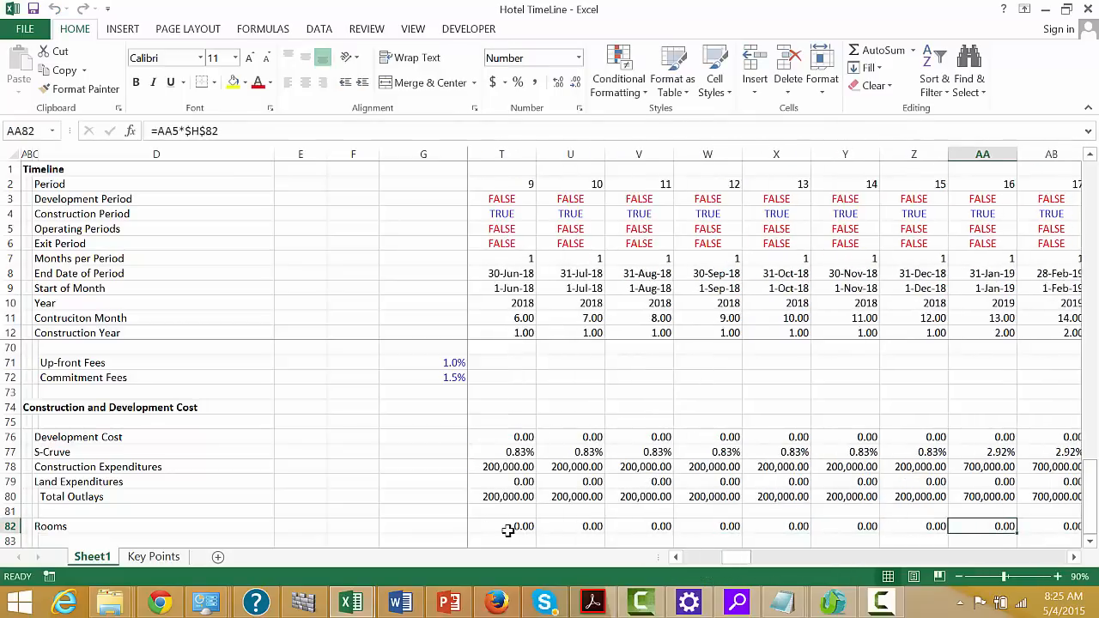
{"action": "key", "text": "Right"}
{"action": "key", "text": "Right"}
{"action": "key", "text": "Right"}
{"action": "key", "text": "Right"}
{"action": "key", "text": "Right"}
{"action": "key", "text": "Right"}
{"action": "key", "text": "Right"}
{"action": "key", "text": "Right"}
{"action": "key", "text": "Right"}
{"action": "key", "text": "Right"}
{"action": "key", "text": "Right"}
{"action": "key", "text": "Right"}
{"action": "key", "text": "Right"}
{"action": "key", "text": "Right"}
{"action": "key", "text": "Right"}
{"action": "key", "text": "Right"}
{"action": "key", "text": "Right"}
{"action": "key", "text": "Right"}
{"action": "key", "text": "Right"}
{"action": "key", "text": "Right"}
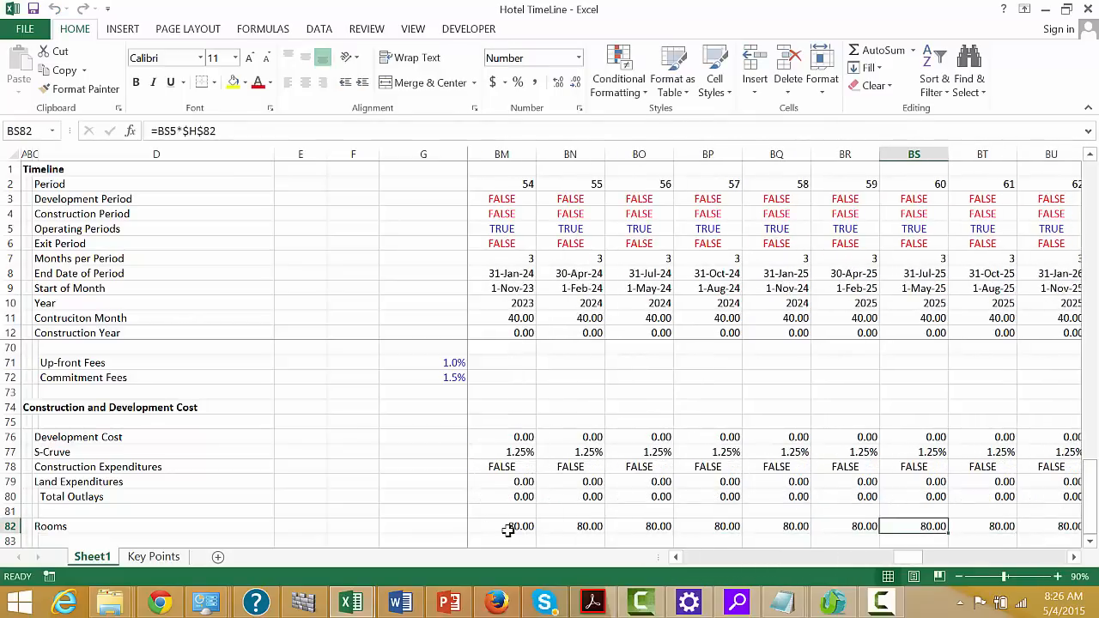
{"action": "key", "text": "Left"}
{"action": "key", "text": "Left"}
{"action": "key", "text": "Left"}
{"action": "key", "text": "Left"}
{"action": "key", "text": "Left"}
{"action": "key", "text": "Left"}
{"action": "key", "text": "Left"}
{"action": "key", "text": "Left"}
{"action": "key", "text": "Left"}
{"action": "key", "text": "Left"}
{"action": "key", "text": "Left"}
{"action": "key", "text": "Left"}
{"action": "key", "text": "Left"}
{"action": "key", "text": "Left"}
{"action": "key", "text": "Left"}
{"action": "key", "text": "Left"}
{"action": "key", "text": "Left"}
{"action": "key", "text": "Left"}
{"action": "key", "text": "Left"}
{"action": "key", "text": "Left"}
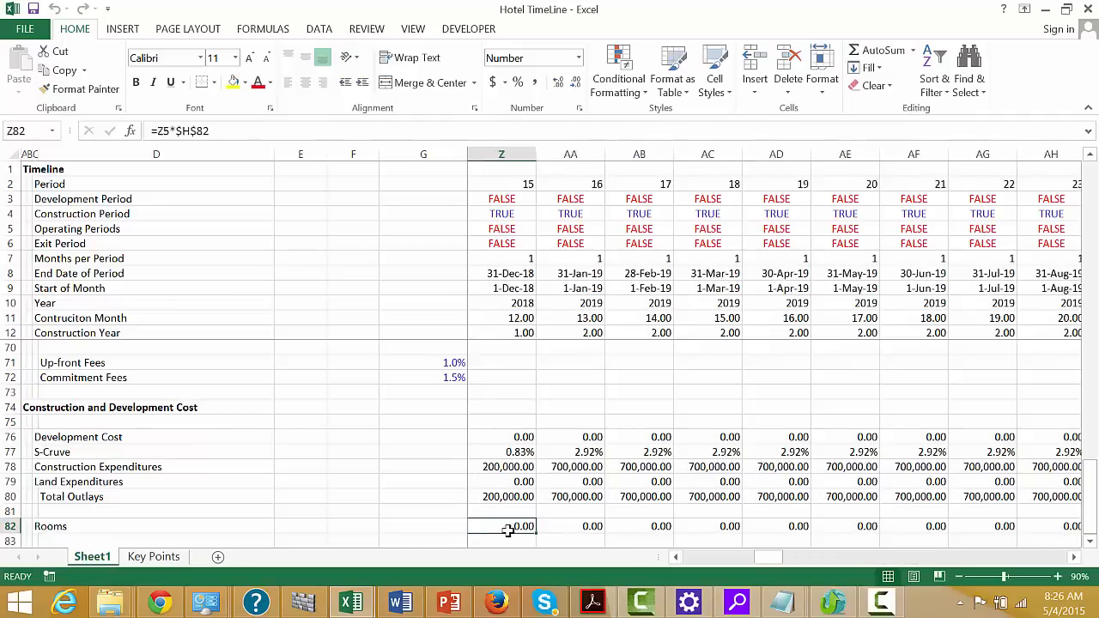
{"action": "key", "text": "Left"}
{"action": "key", "text": "Left"}
{"action": "key", "text": "Left"}
{"action": "key", "text": "Left"}
{"action": "key", "text": "Left"}
{"action": "key", "text": "Left"}
{"action": "key", "text": "Left"}
{"action": "key", "text": "Left"}
{"action": "key", "text": "Left"}
{"action": "key", "text": "Left"}
{"action": "key", "text": "Left"}
{"action": "key", "text": "Left"}
{"action": "key", "text": "Left"}
{"action": "key", "text": "Left"}
{"action": "key", "text": "Left"}
{"action": "key", "text": "Left"}
{"action": "key", "text": "Left"}
{"action": "key", "text": "Left"}
{"action": "key", "text": "Left"}
{"action": "key", "text": "Left"}
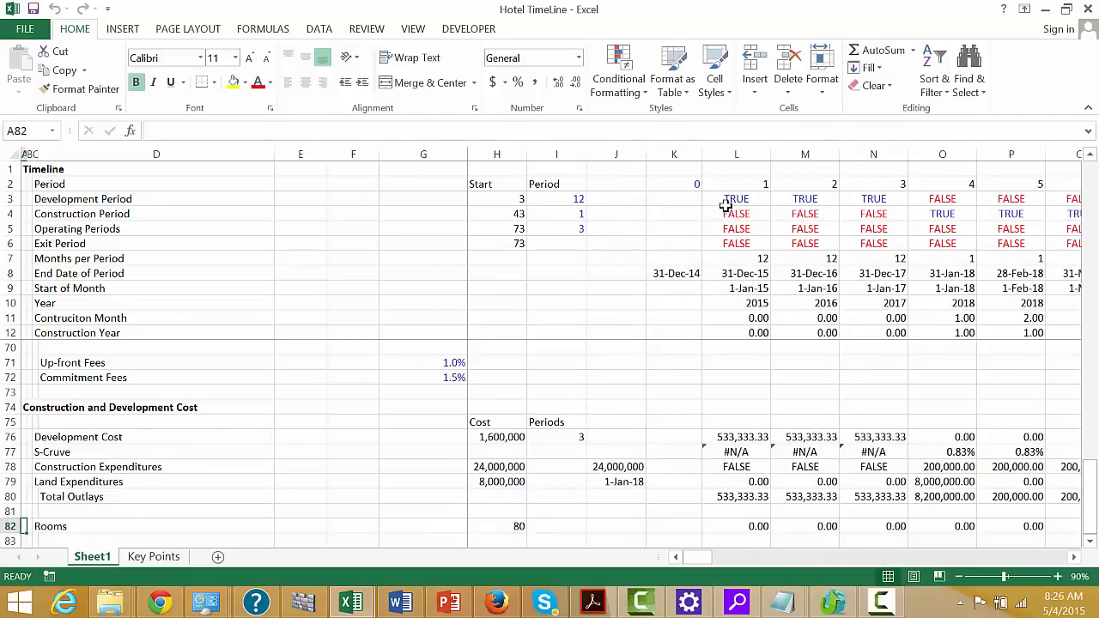
Start a formula-based conditional formatting rule for columns L to DG, from row 3 down to the last sheet row
{"action": "left_click", "coordinate": [730, 198]}
{"action": "key", "text": "ctrl+shift+Right"}
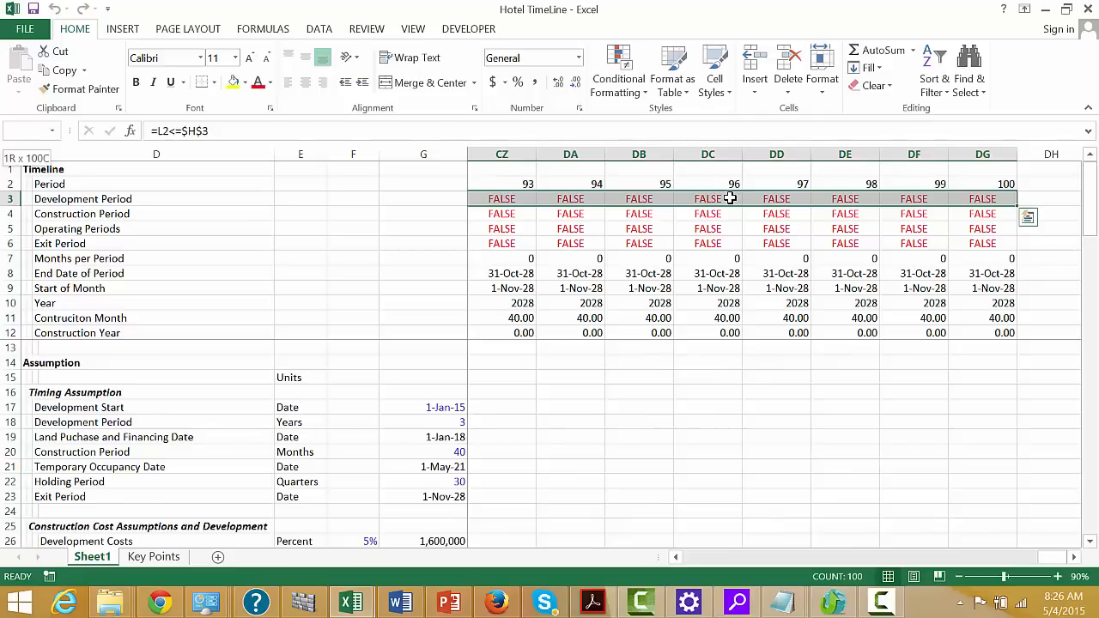
{"action": "key", "text": "shift+Down"}
{"action": "key", "text": "shift+Down"}
{"action": "key", "text": "shift+Down"}
{"action": "key", "text": "shift+Down"}
{"action": "key", "text": "shift+Down"}
{"action": "key", "text": "shift+Down"}
{"action": "key", "text": "shift+Down"}
{"action": "key", "text": "shift+Down"}
{"action": "key", "text": "shift+Down"}
{"action": "key", "text": "shift+Down"}
{"action": "key", "text": "shift+Down"}
{"action": "key", "text": "shift+Down"}
{"action": "key", "text": "shift+Down"}
{"action": "key", "text": "shift+Down"}
{"action": "key", "text": "shift+Down"}
{"action": "key", "text": "shift+Down"}
{"action": "key", "text": "shift+Down"}
{"action": "key", "text": "shift+Down"}
{"action": "key", "text": "shift+Down"}
{"action": "key", "text": "shift+Down"}
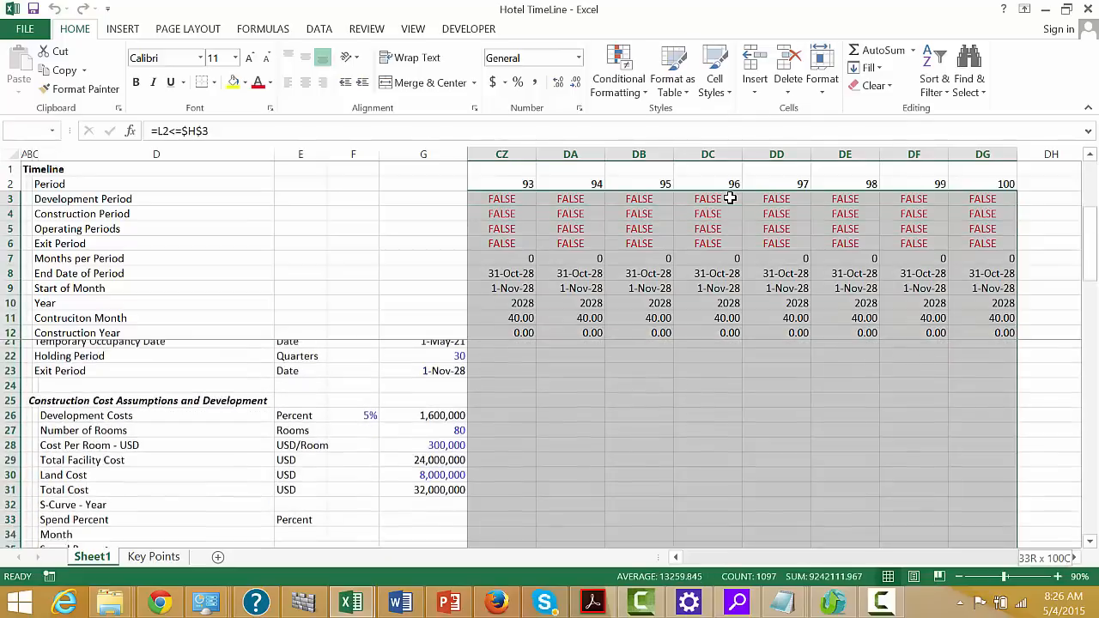
{"action": "key", "text": "shift+Down"}
{"action": "key", "text": "shift+Down"}
{"action": "key", "text": "shift+Down"}
{"action": "key", "text": "shift+Down"}
{"action": "key", "text": "shift+Down"}
{"action": "key", "text": "shift+Down"}
{"action": "key", "text": "shift+Down"}
{"action": "key", "text": "shift+Down"}
{"action": "key", "text": "shift+Down"}
{"action": "key", "text": "shift+Down"}
{"action": "key", "text": "shift+Down"}
{"action": "key", "text": "shift+Down"}
{"action": "key", "text": "shift+Down"}
{"action": "key", "text": "shift+Down"}
{"action": "key", "text": "shift+Down"}
{"action": "key", "text": "shift+Down"}
{"action": "key", "text": "shift+Down"}
{"action": "key", "text": "shift+Down"}
{"action": "key", "text": "shift+Down"}
{"action": "key", "text": "shift+Down"}
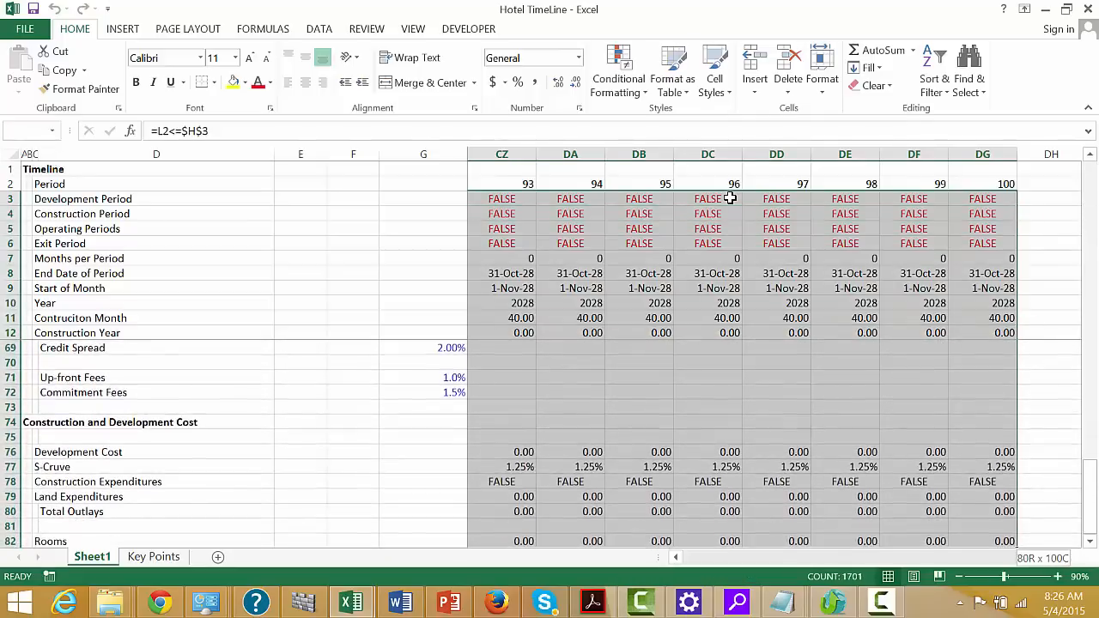
{"action": "key", "text": "ctrl+shift+Down"}
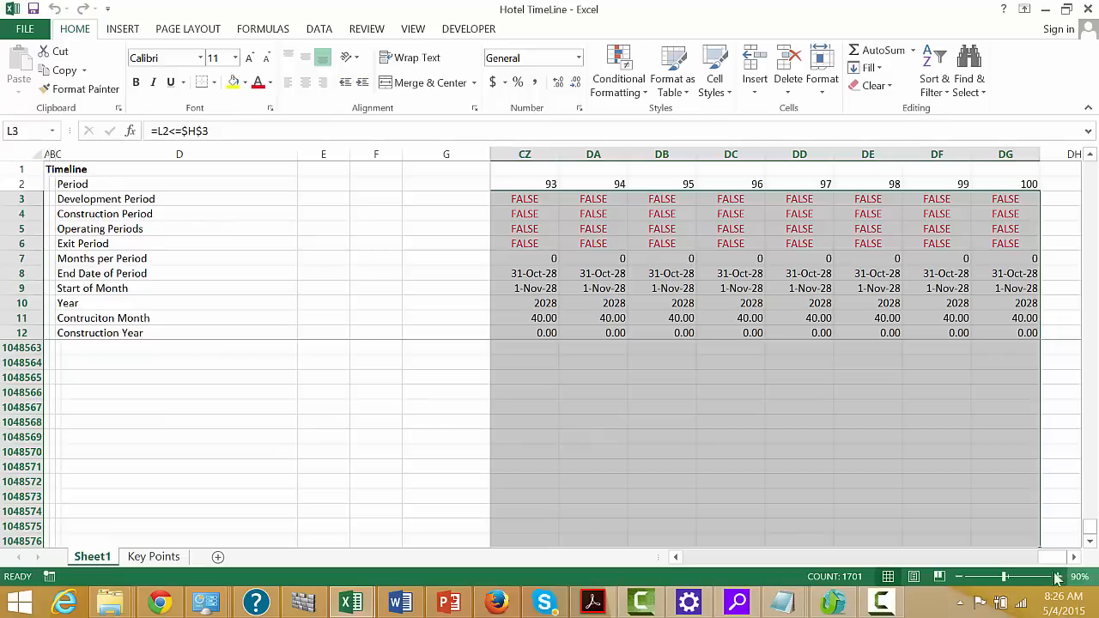
{"action": "left_click_drag", "start_coordinate": [1041, 559], "coordinate": [416, 527]}
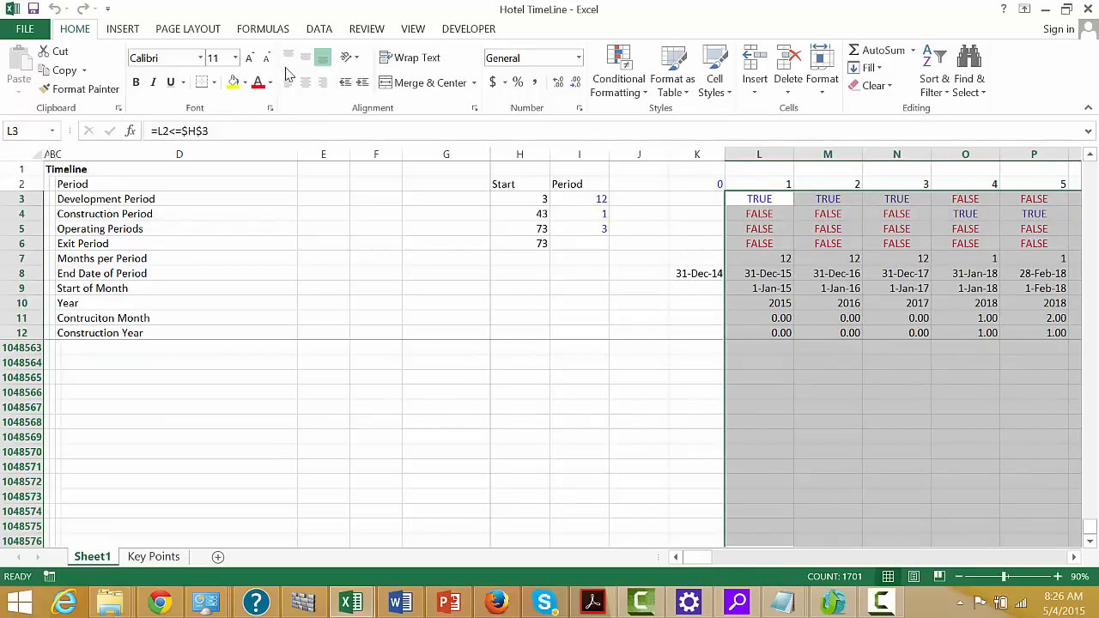
{"action": "left_click", "coordinate": [618, 79]}
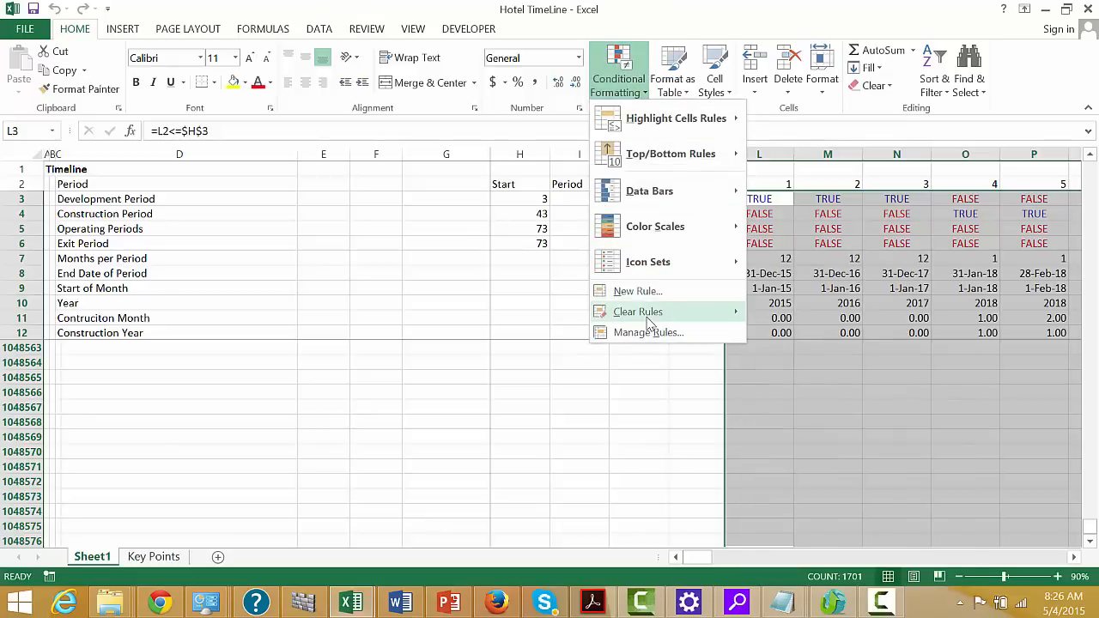
{"action": "left_click", "coordinate": [638, 291]}
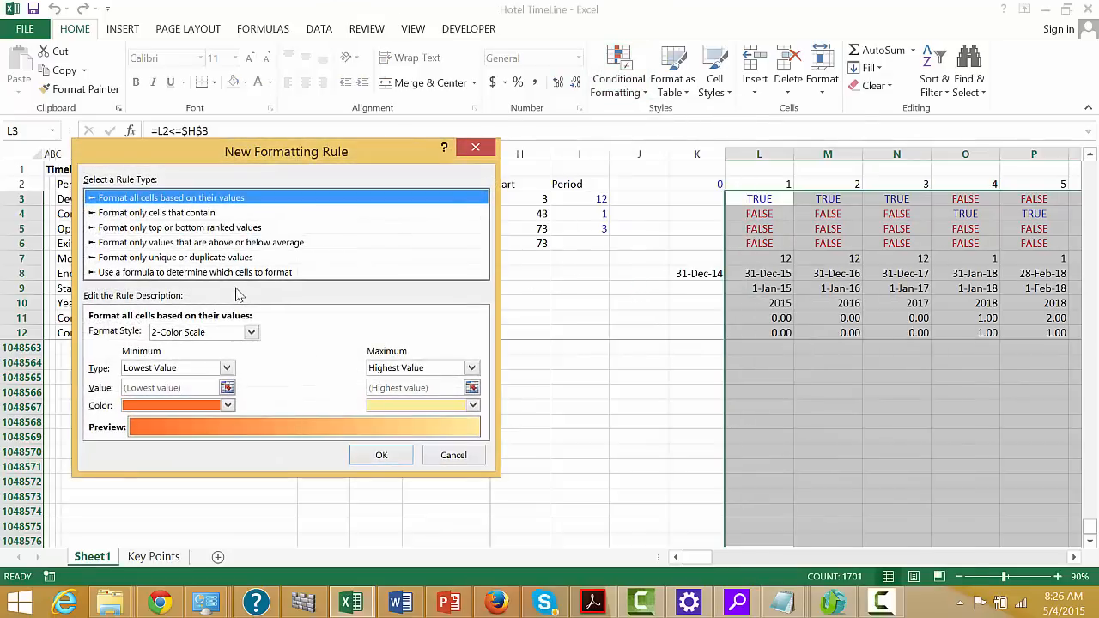
{"action": "left_click", "coordinate": [181, 273]}
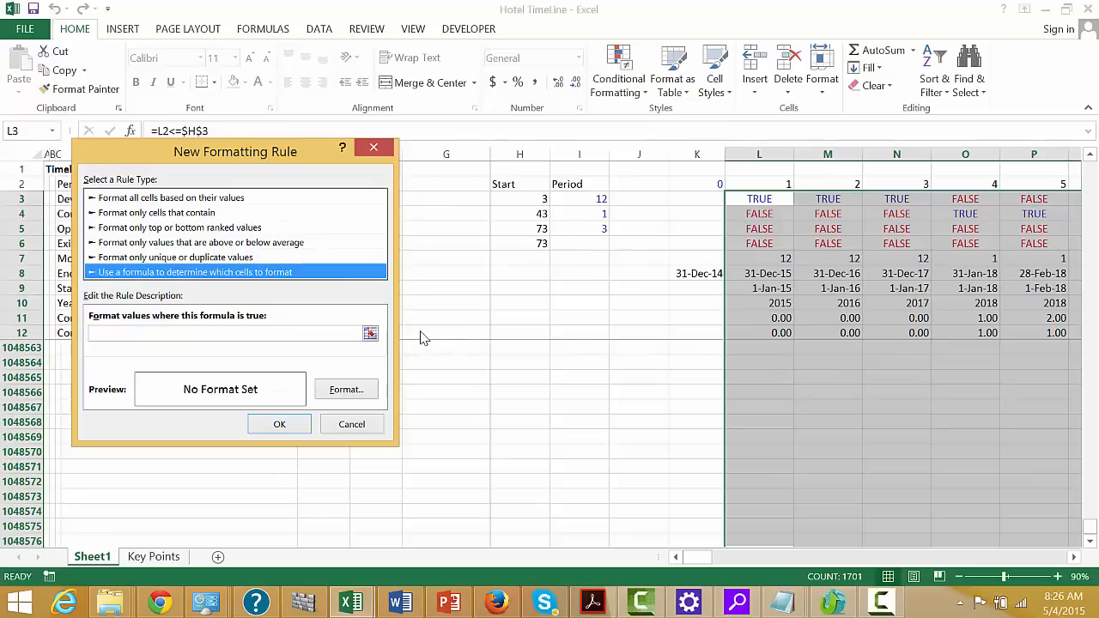
{"action": "left_click", "coordinate": [370, 333]}
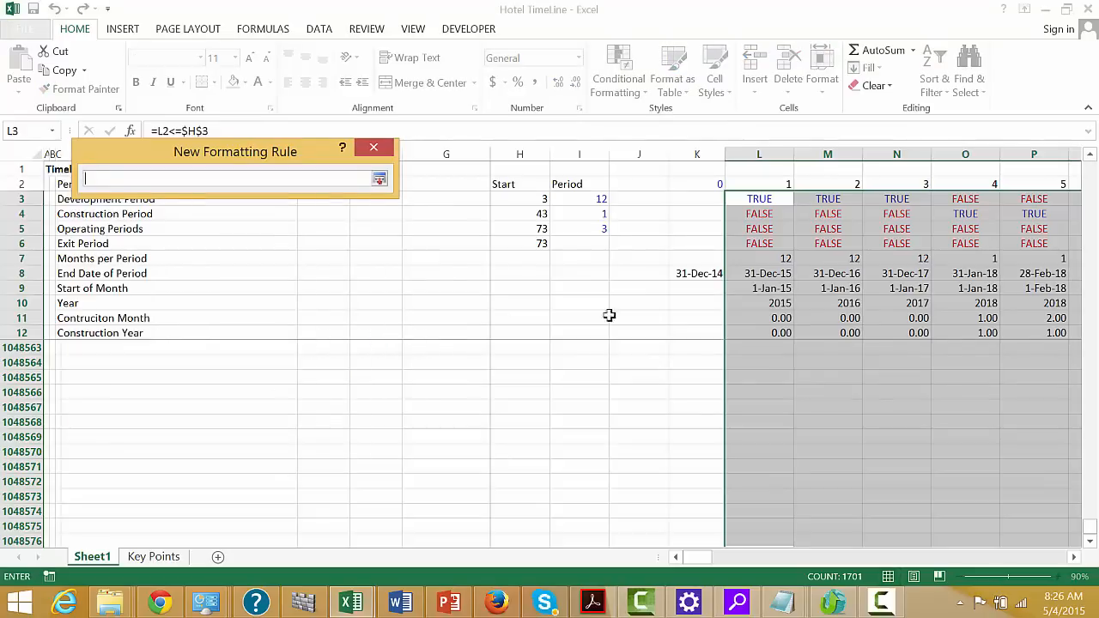
Begin the rule's formula with a row-locked reference to the first Start of Month date and an equals comparison, =L$9=
{"action": "left_click", "coordinate": [761, 288]}
{"action": "key", "text": "F4"}
{"action": "key", "text": "F4"}
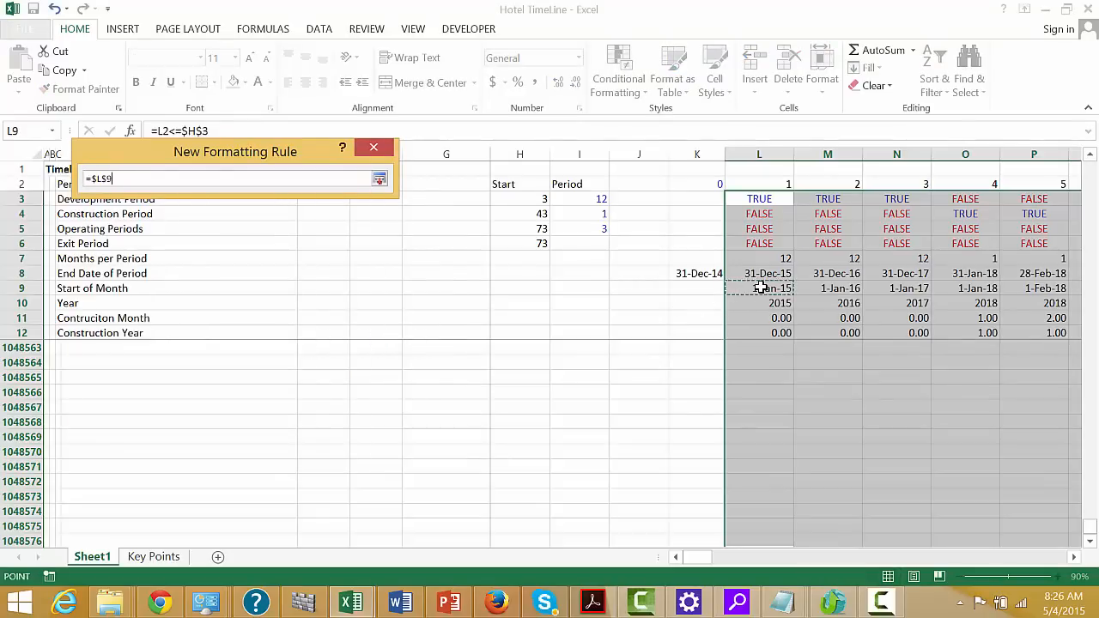
{"action": "key", "text": "F4"}
{"action": "key", "text": "F4"}
{"action": "key", "text": "F4"}
{"action": "key", "text": "F4"}
{"action": "key", "text": "F4"}
{"action": "key", "text": "F4"}
{"action": "key", "text": "F4"}
{"action": "type", "text": "="}
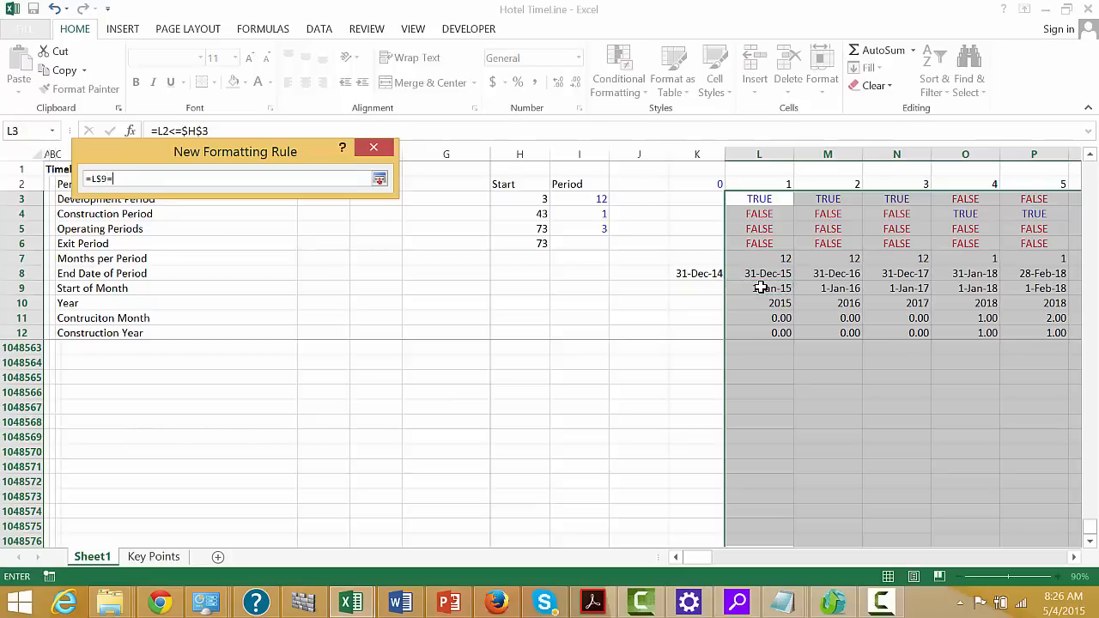
Complete the rule's formula as =L$9=$G$19 by referencing the Land Purchase and Financing Date
{"action": "left_click", "coordinate": [481, 274]}
{"action": "key", "text": "Left"}
{"action": "key", "text": "Left"}
{"action": "key", "text": "Up"}
{"action": "key", "text": "Up"}
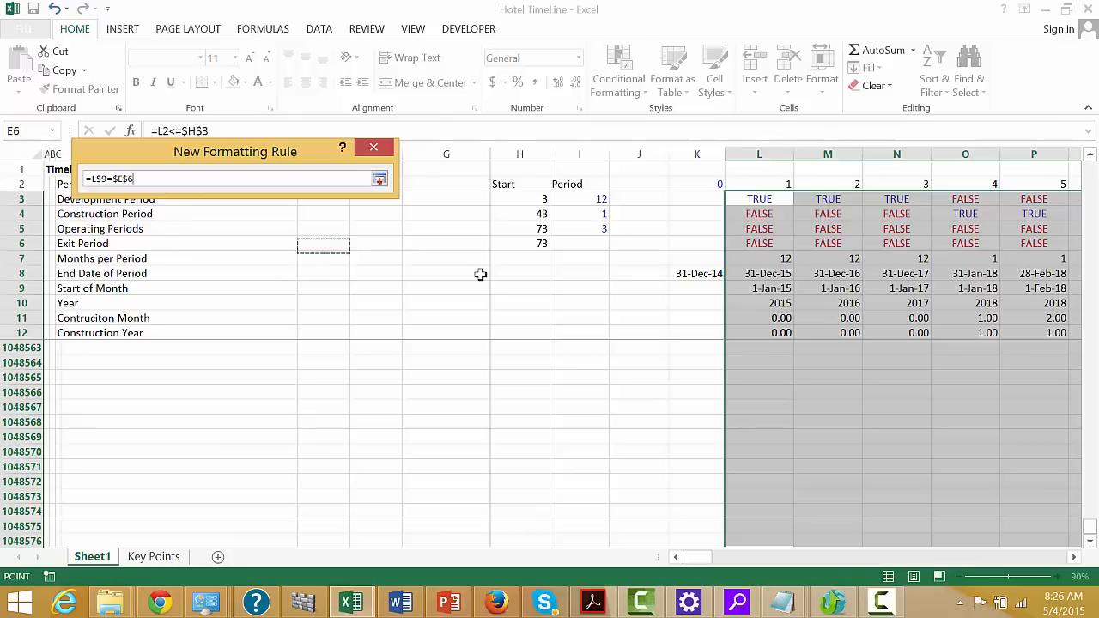
{"action": "key", "text": "Up"}
{"action": "key", "text": "Up"}
{"action": "key", "text": "Up"}
{"action": "key", "text": "Up"}
{"action": "key", "text": "Up"}
{"action": "key", "text": "Down"}
{"action": "key", "text": "Down"}
{"action": "key", "text": "Down"}
{"action": "key", "text": "Down"}
{"action": "key", "text": "Down"}
{"action": "key", "text": "Down"}
{"action": "key", "text": "Down"}
{"action": "key", "text": "Down"}
{"action": "key", "text": "Down"}
{"action": "key", "text": "Down"}
{"action": "key", "text": "Down"}
{"action": "key", "text": "Down"}
{"action": "key", "text": "Down"}
{"action": "key", "text": "Down"}
{"action": "key", "text": "Down"}
{"action": "key", "text": "Down"}
{"action": "key", "text": "Down"}
{"action": "key", "text": "Down"}
{"action": "key", "text": "Down"}
{"action": "key", "text": "Down"}
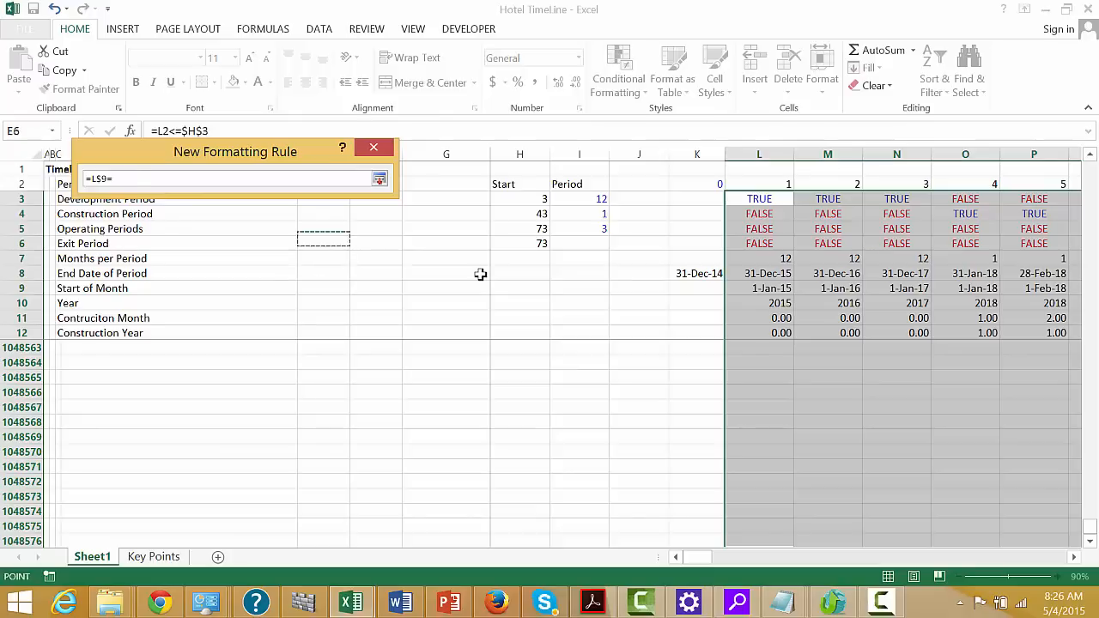
{"action": "key", "text": "Right"}
{"action": "key", "text": "Right"}
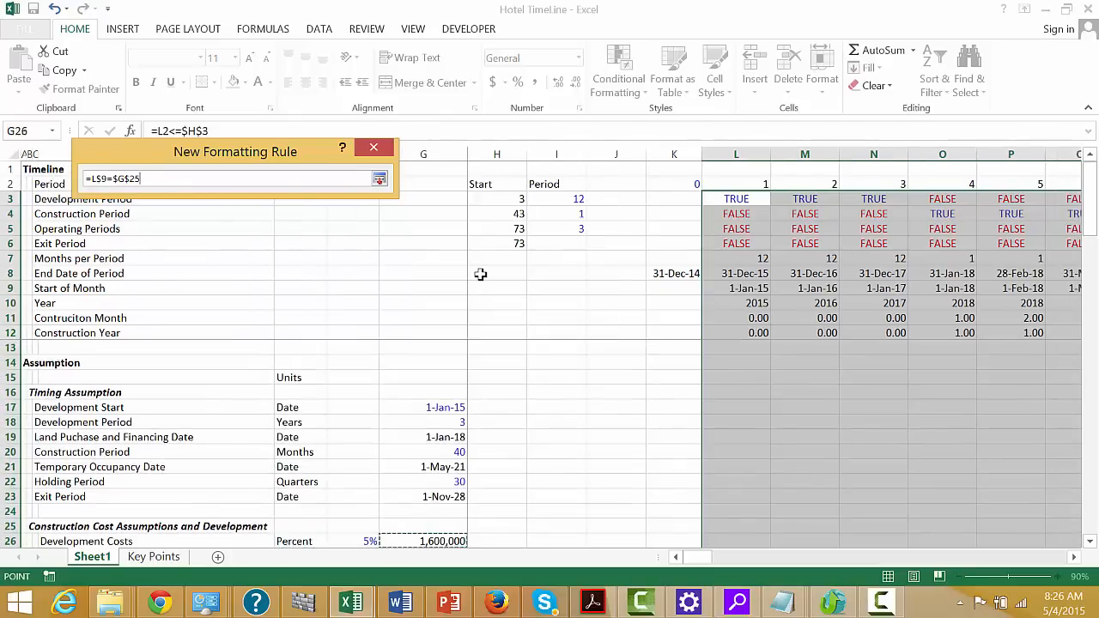
{"action": "key", "text": "Up"}
{"action": "key", "text": "Up"}
{"action": "key", "text": "Up"}
{"action": "key", "text": "Up"}
{"action": "key", "text": "Up"}
{"action": "key", "text": "Up"}
{"action": "key", "text": "Up"}
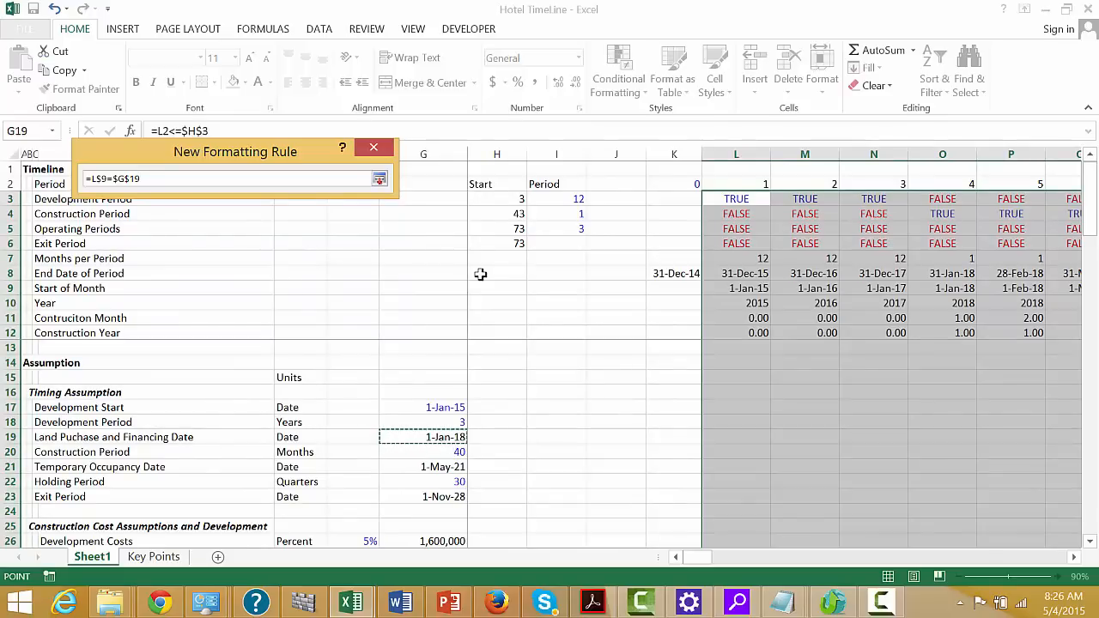
{"action": "key", "text": "Return"}
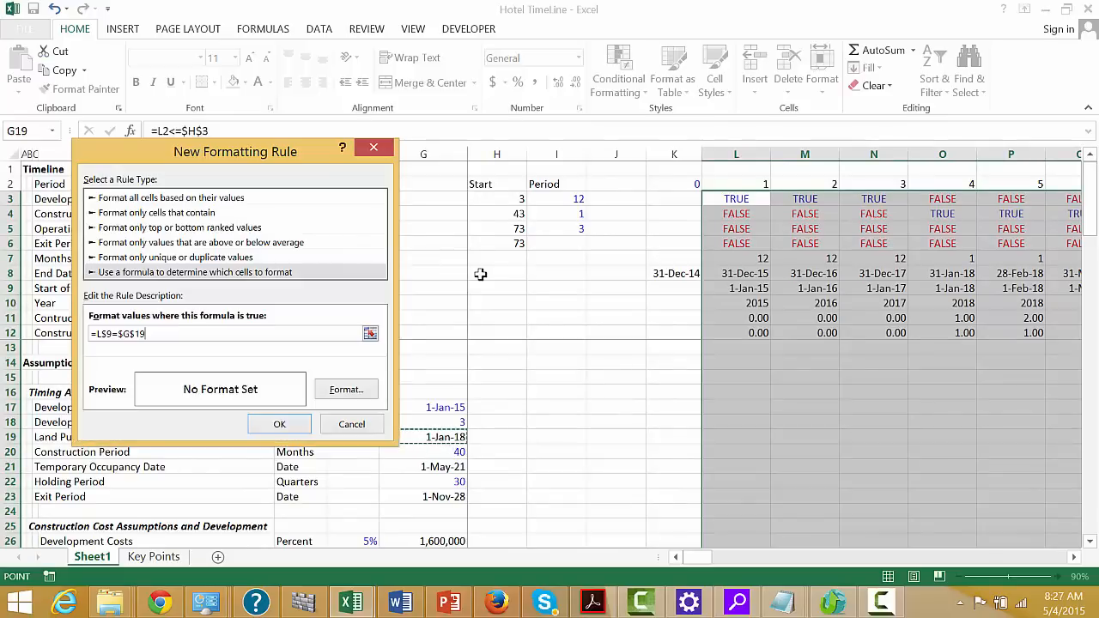
Give the land purchase date rule a very light blue fill and apply it to the timeline columns
{"action": "left_click", "coordinate": [347, 391]}
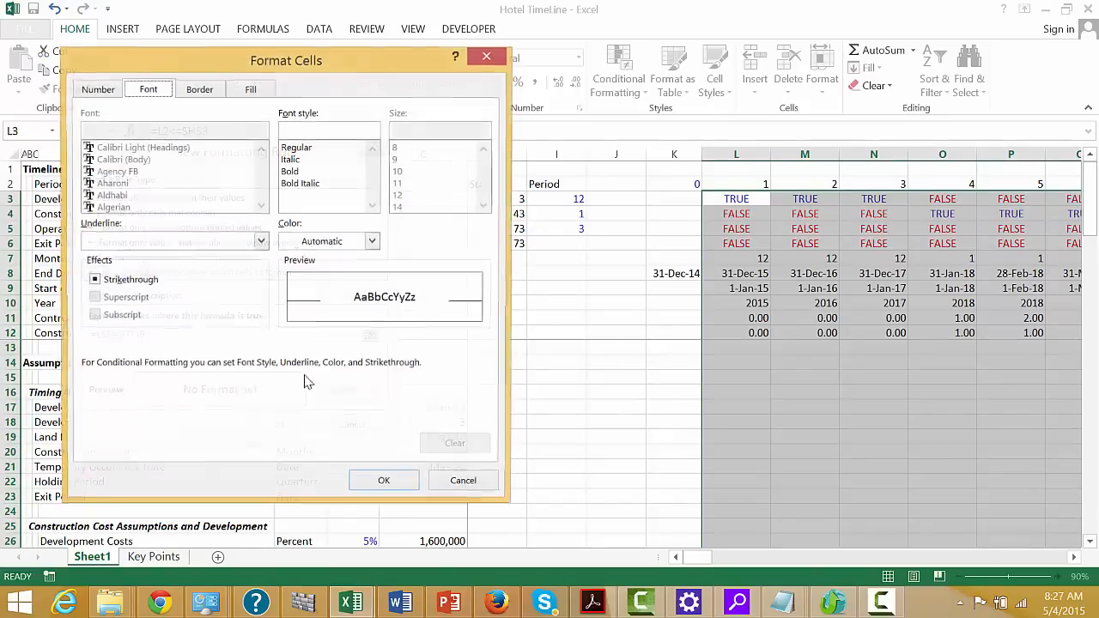
{"action": "left_click", "coordinate": [249, 90]}
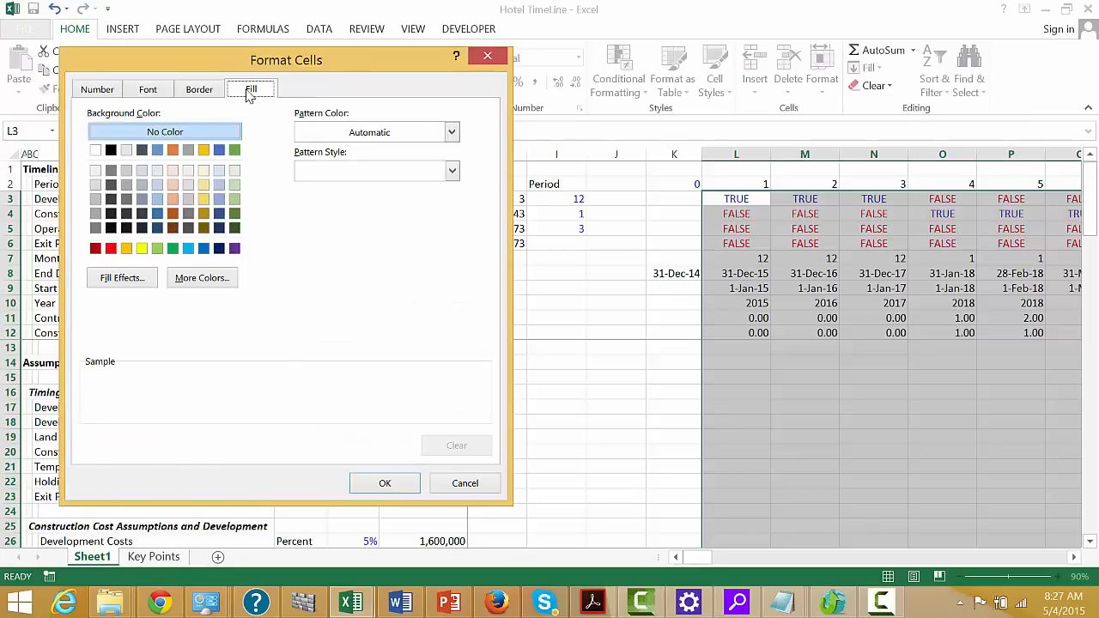
{"action": "left_click", "coordinate": [157, 170]}
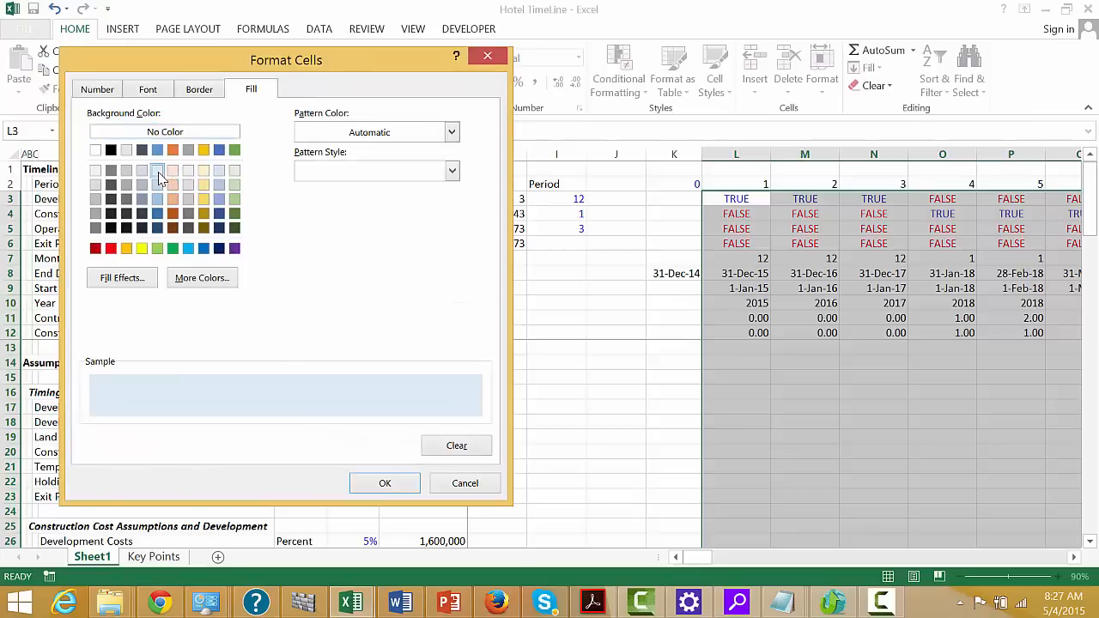
{"action": "left_click", "coordinate": [385, 484]}
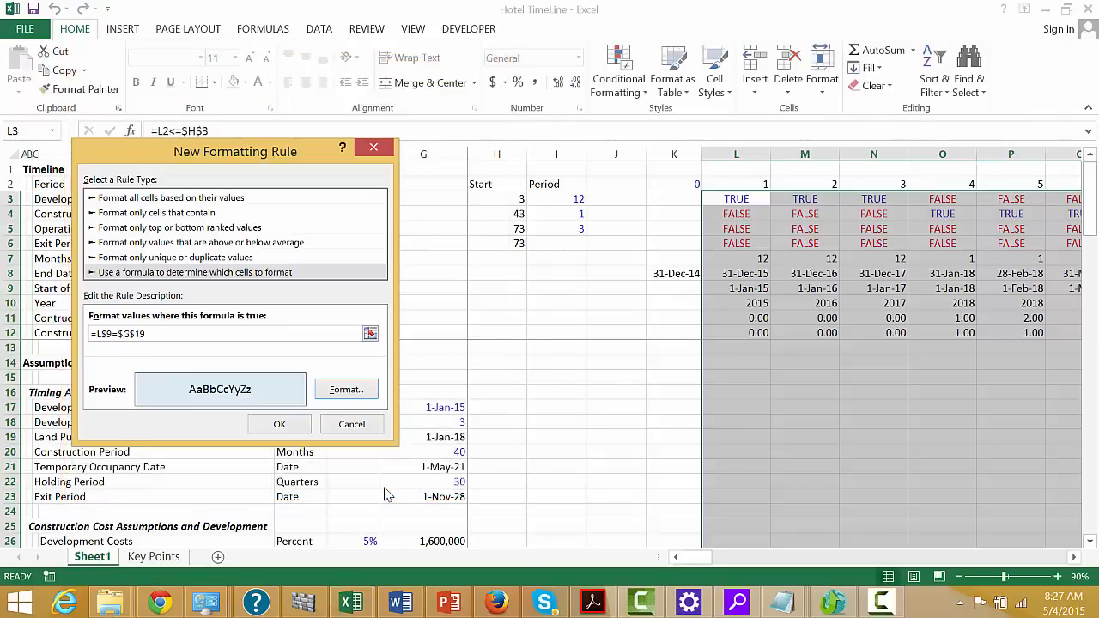
{"action": "left_click", "coordinate": [277, 425]}
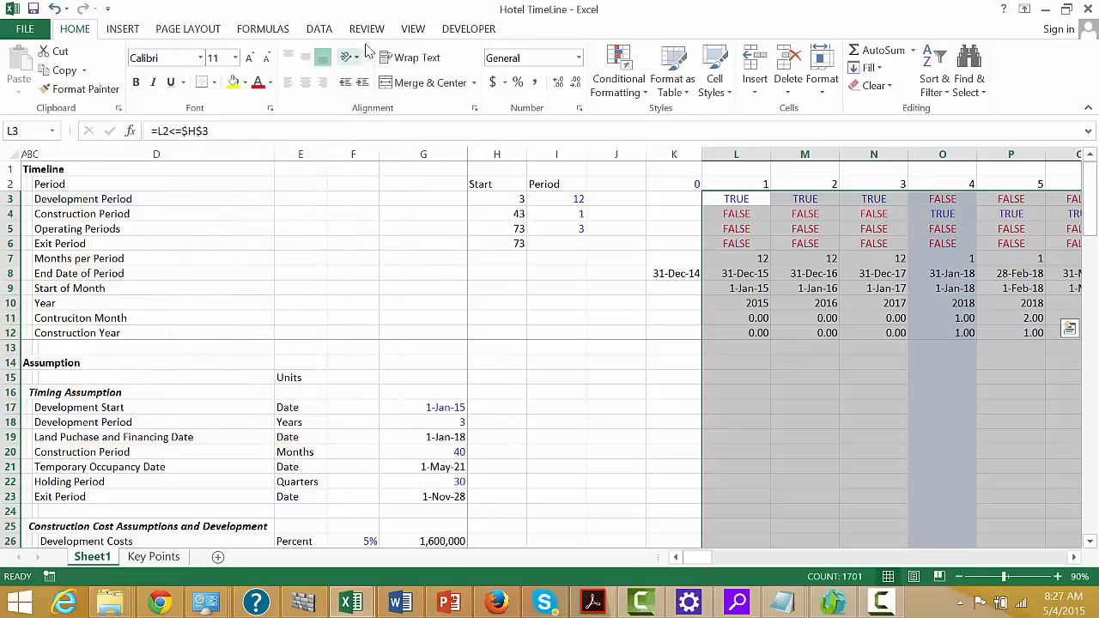
Add another formula-based formatting rule for the same range, using =L$9=$G$21 to match the Temporary Occupancy Date
{"action": "left_click", "coordinate": [624, 70]}
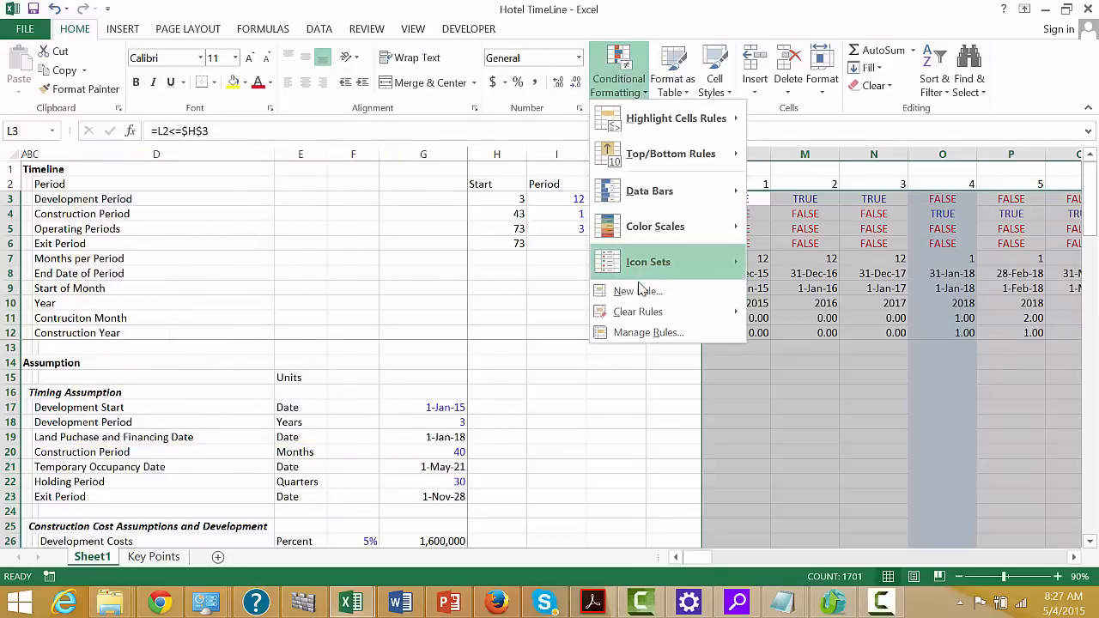
{"action": "left_click", "coordinate": [638, 292]}
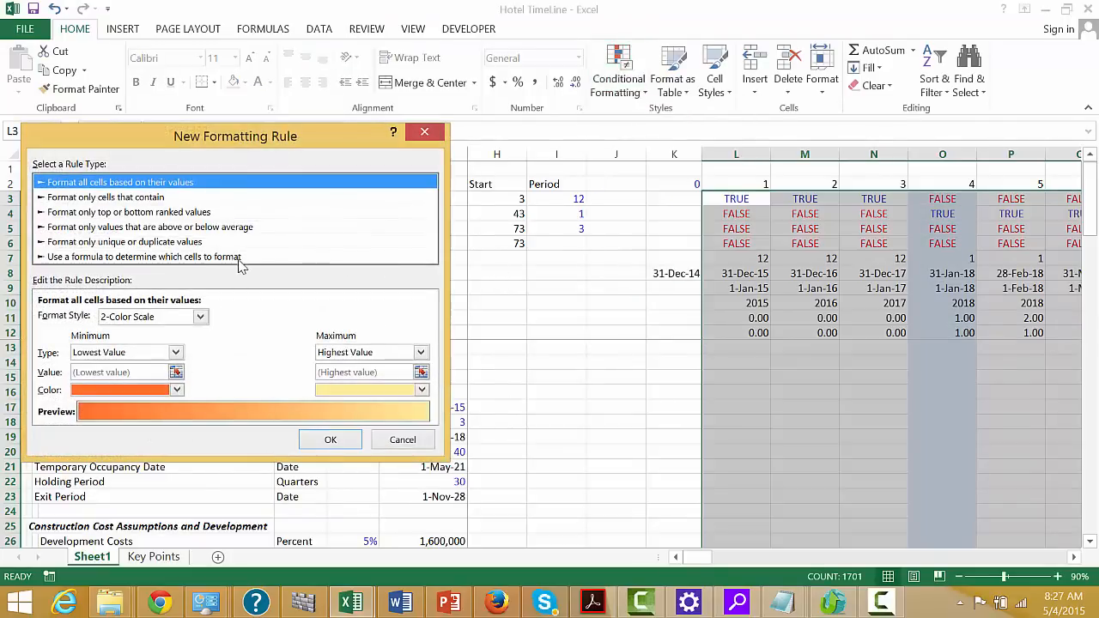
{"action": "left_click", "coordinate": [237, 258]}
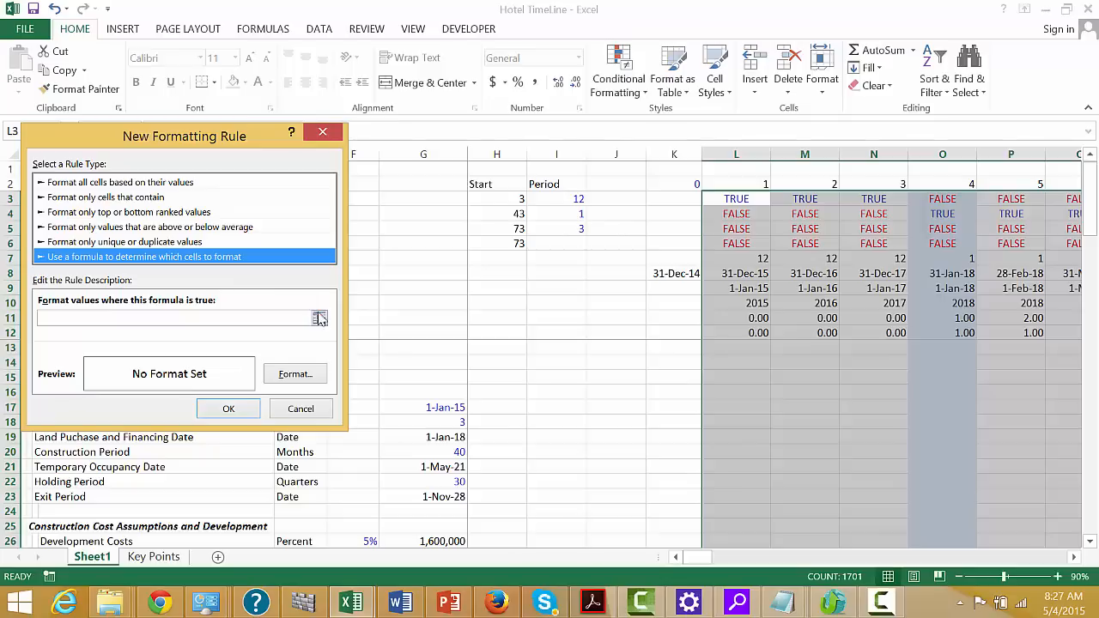
{"action": "left_click", "coordinate": [319, 319]}
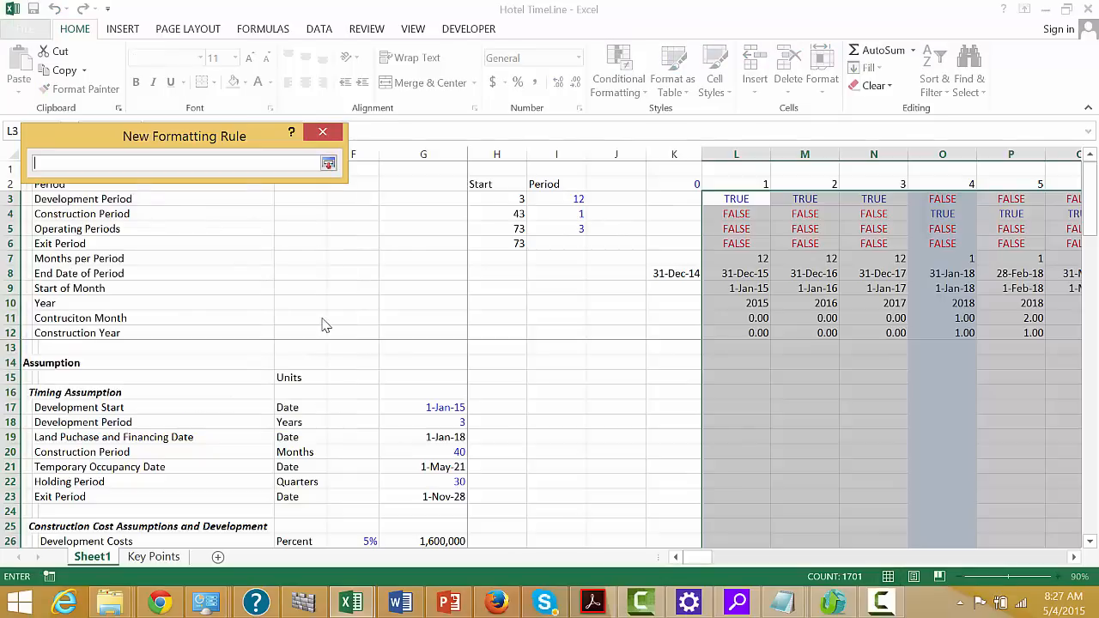
{"action": "left_click", "coordinate": [735, 290]}
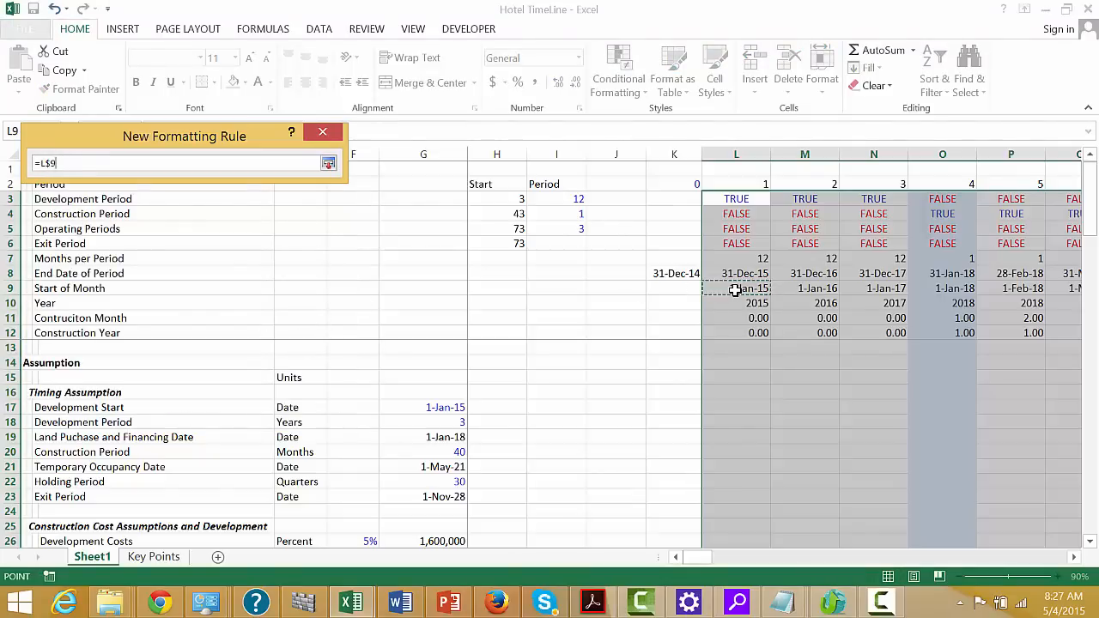
{"action": "key", "text": "F4"}
{"action": "type", "text": "="}
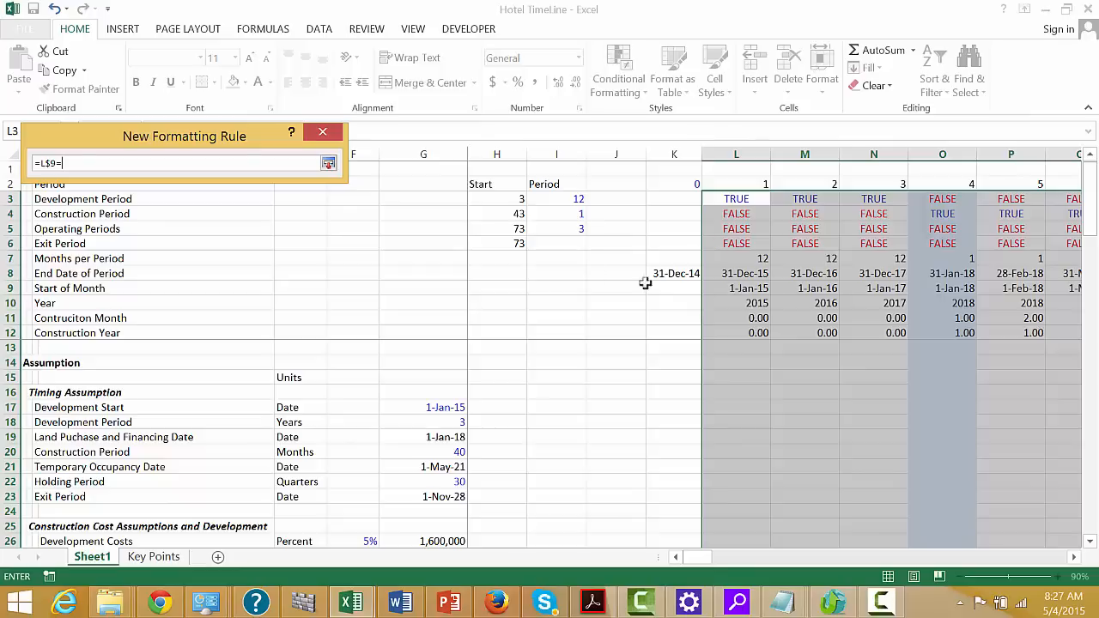
{"action": "left_click", "coordinate": [429, 467]}
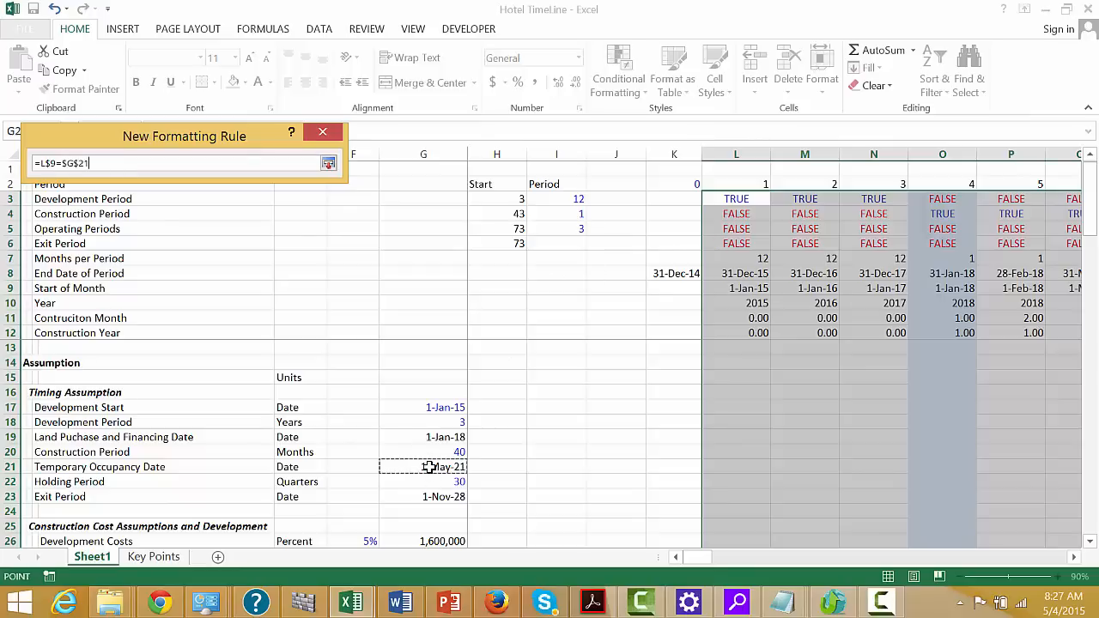
{"action": "key", "text": "Return"}
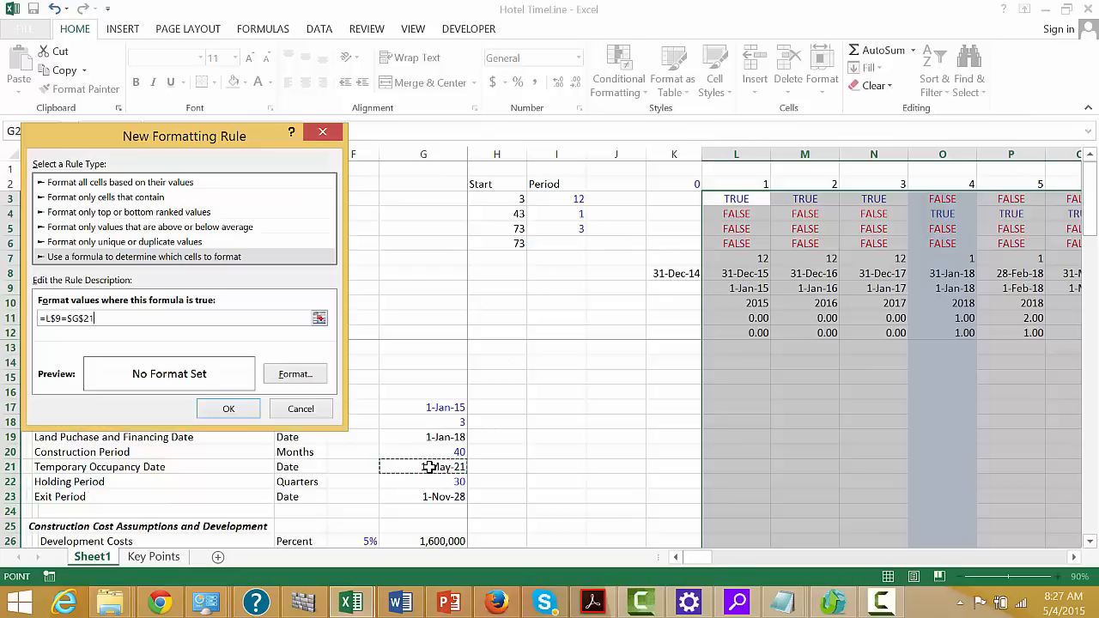
Give the Temporary Occupancy Date rule a light yellow fill and apply it
{"action": "left_click", "coordinate": [292, 374]}
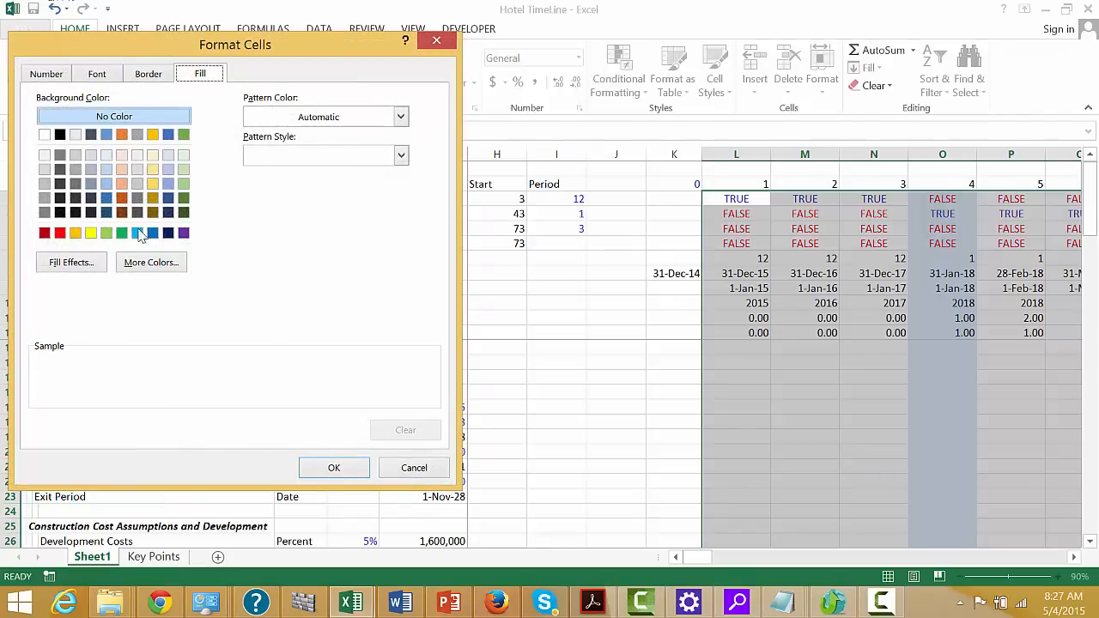
{"action": "left_click", "coordinate": [153, 156]}
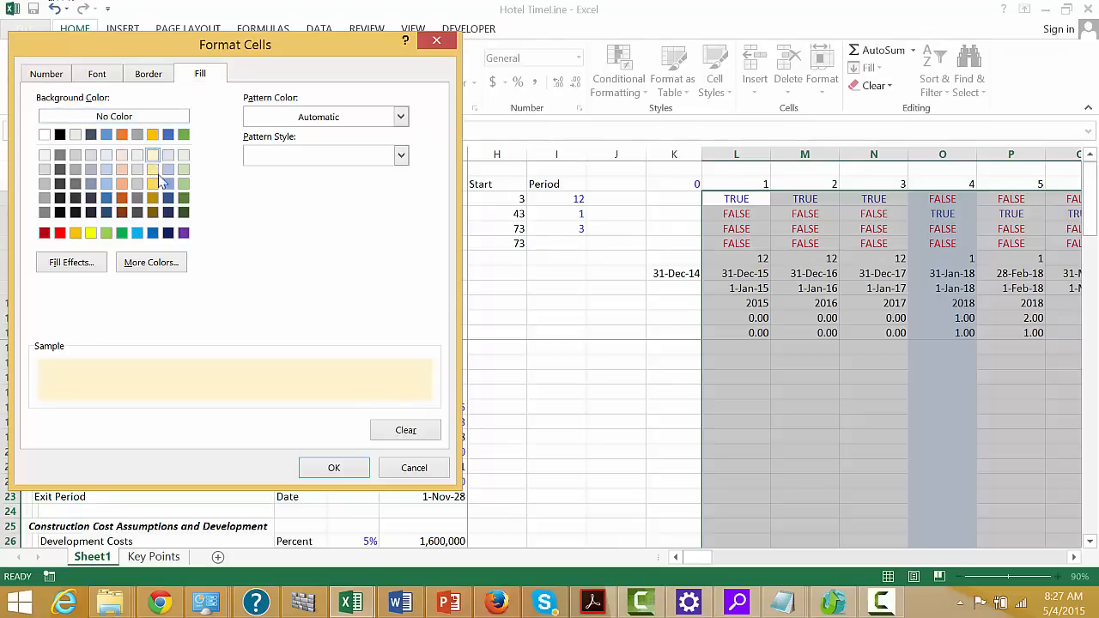
{"action": "left_click", "coordinate": [332, 470]}
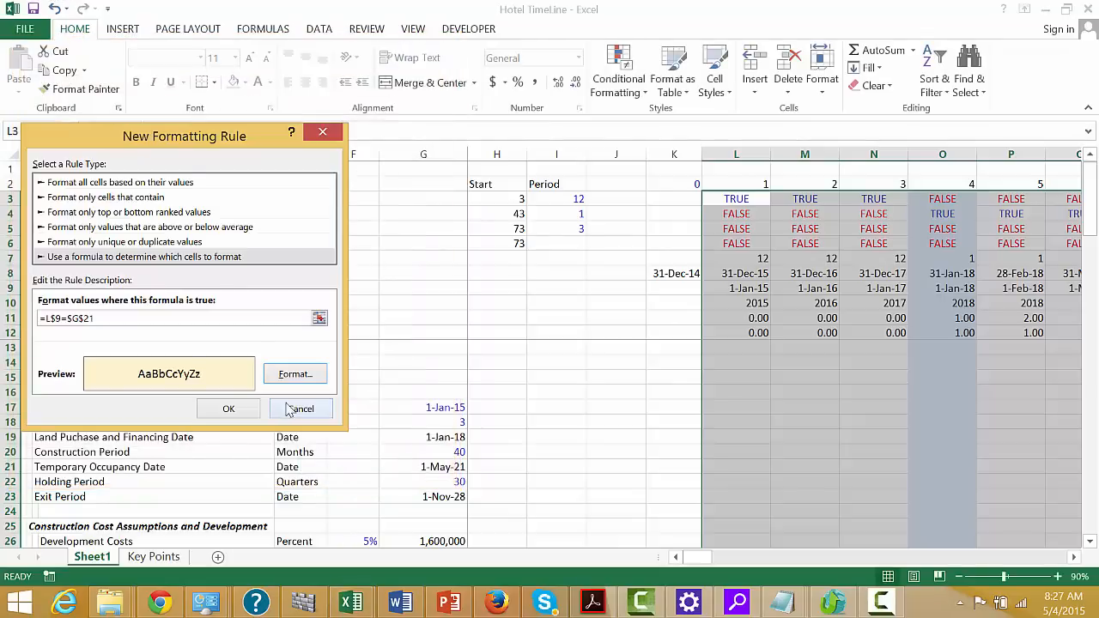
{"action": "left_click", "coordinate": [228, 410]}
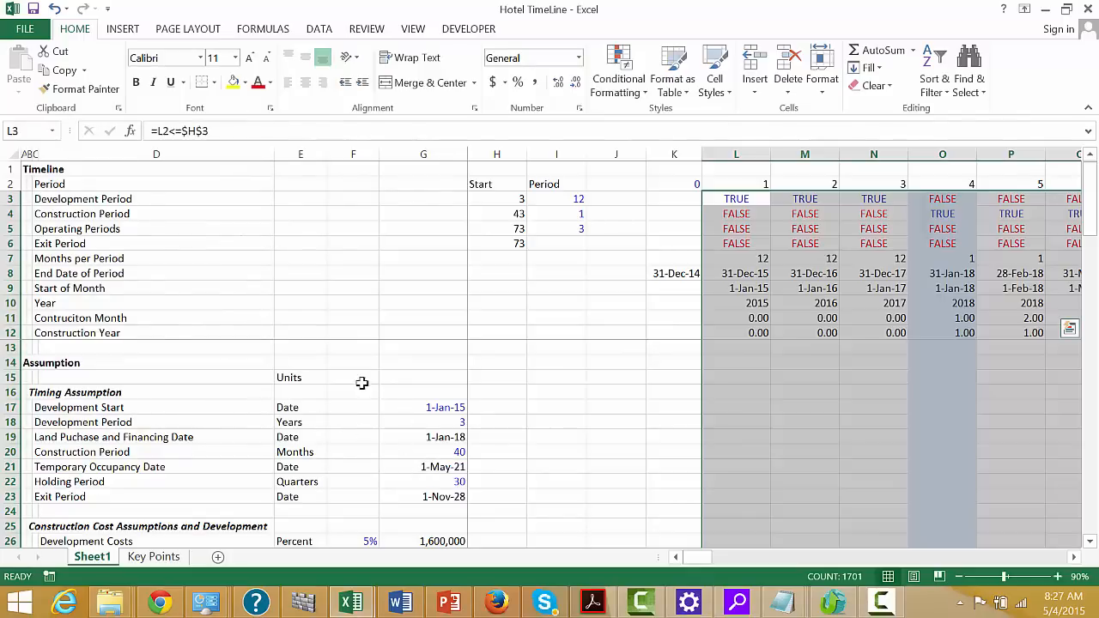
Add another formula-based formatting rule for the timeline range, starting its formula with =$L$9, the first Start of Month date
{"action": "left_click", "coordinate": [646, 93]}
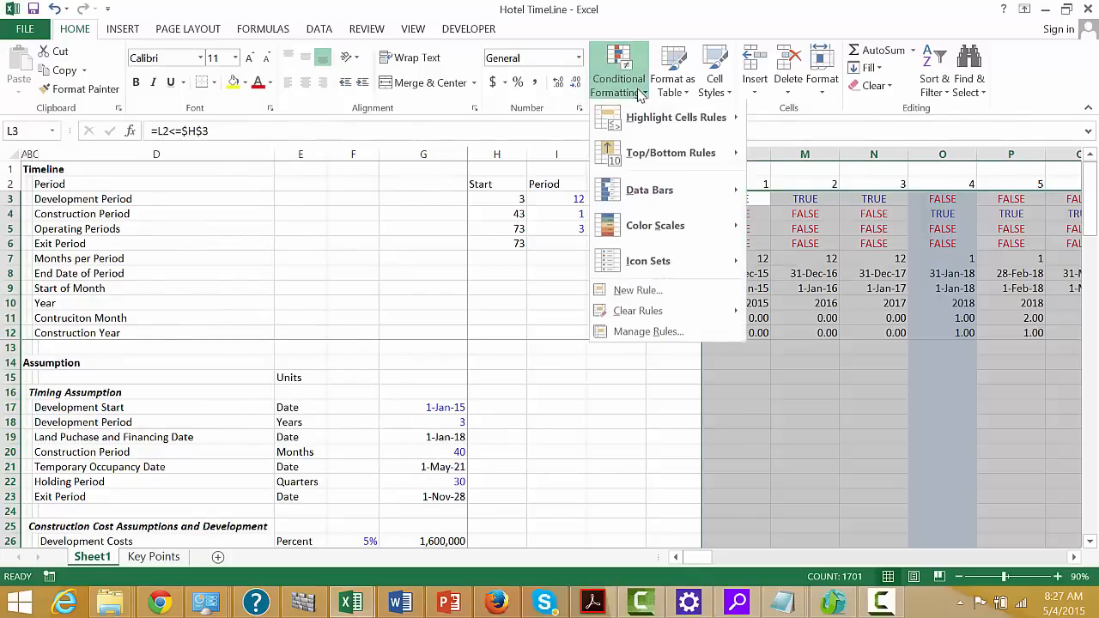
{"action": "left_click", "coordinate": [638, 292]}
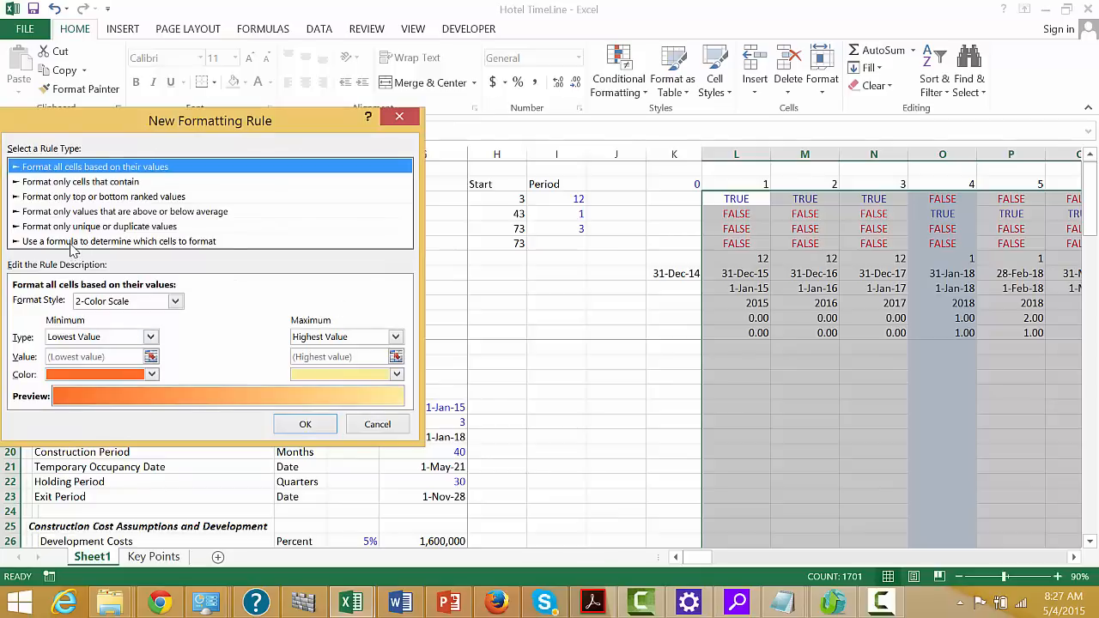
{"action": "left_click", "coordinate": [72, 243]}
{"action": "left_click", "coordinate": [294, 304]}
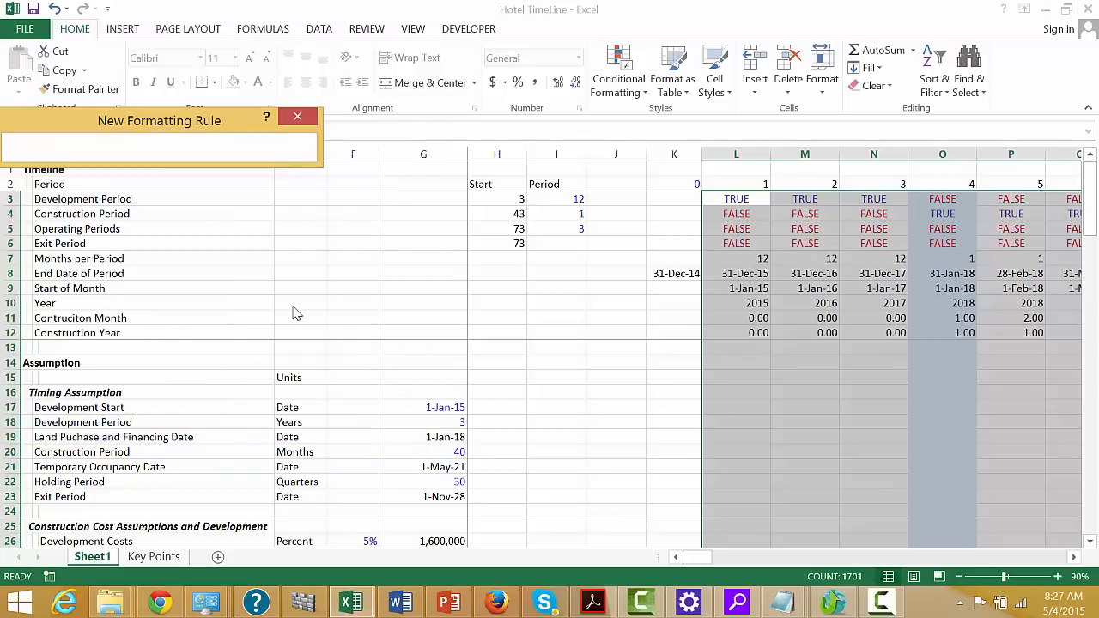
{"action": "left_click", "coordinate": [742, 291]}
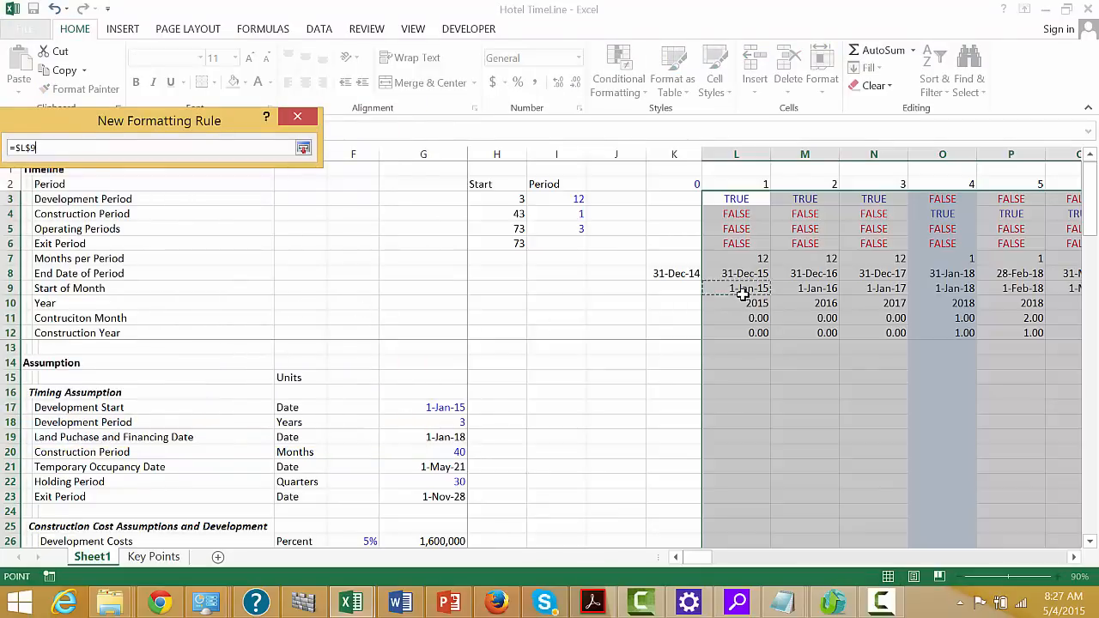
{"action": "key", "text": "Return"}
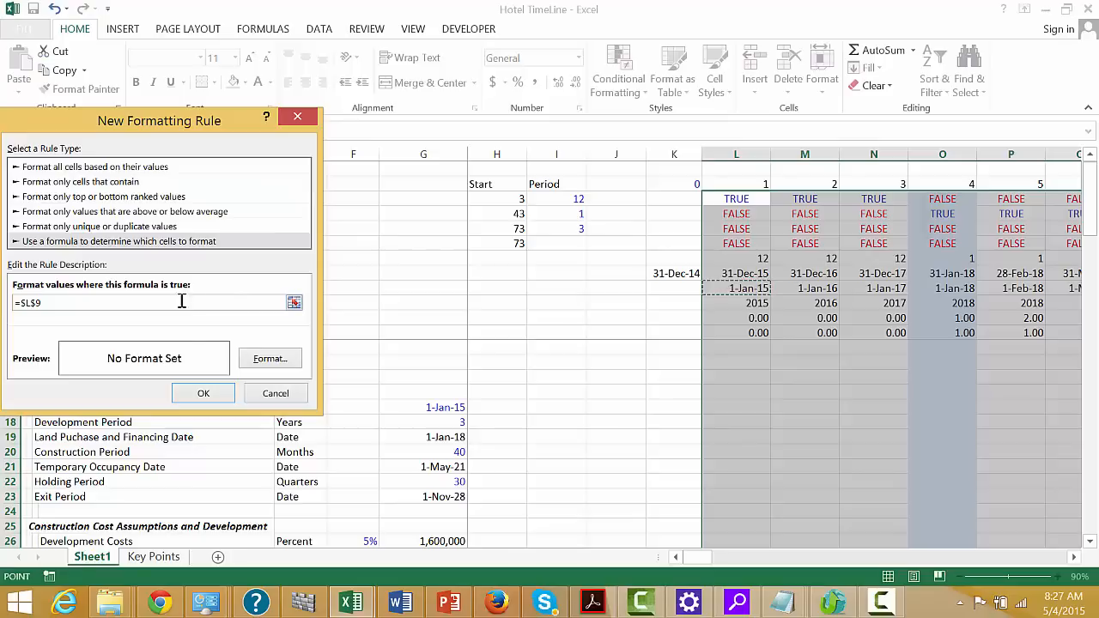
Give the new formatting rule a very light green fill
{"action": "left_click", "coordinate": [269, 359]}
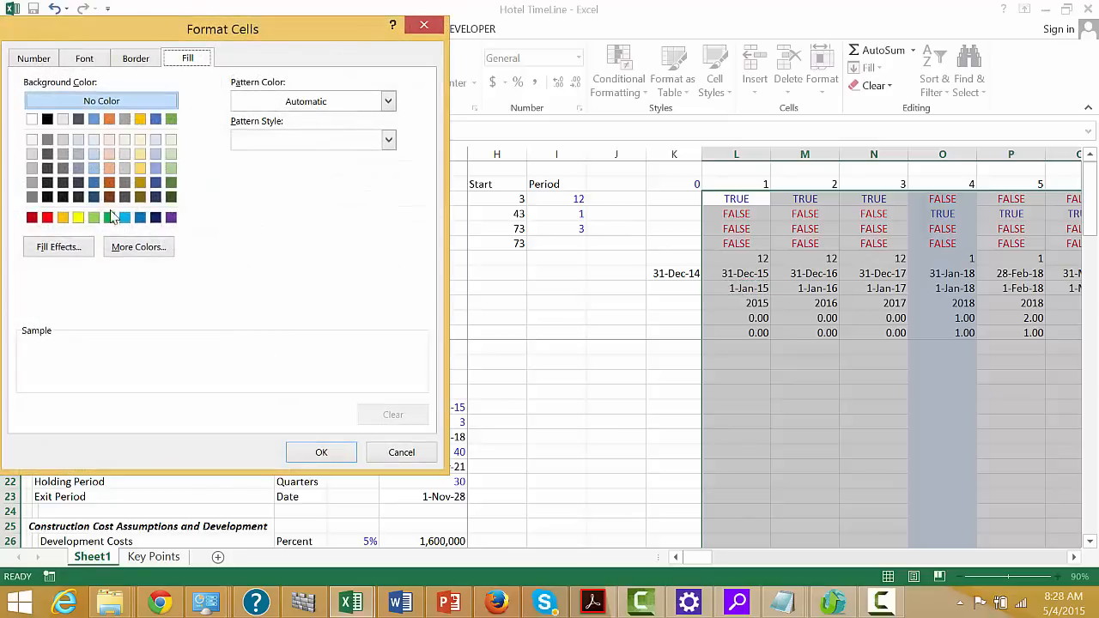
{"action": "left_click", "coordinate": [170, 140]}
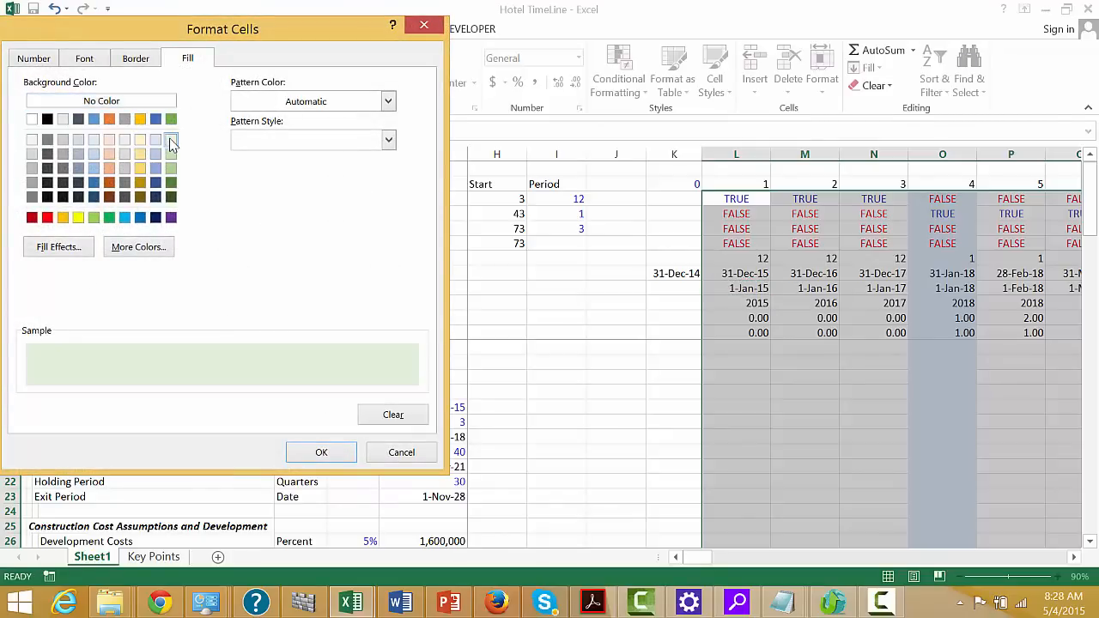
{"action": "left_click", "coordinate": [314, 455]}
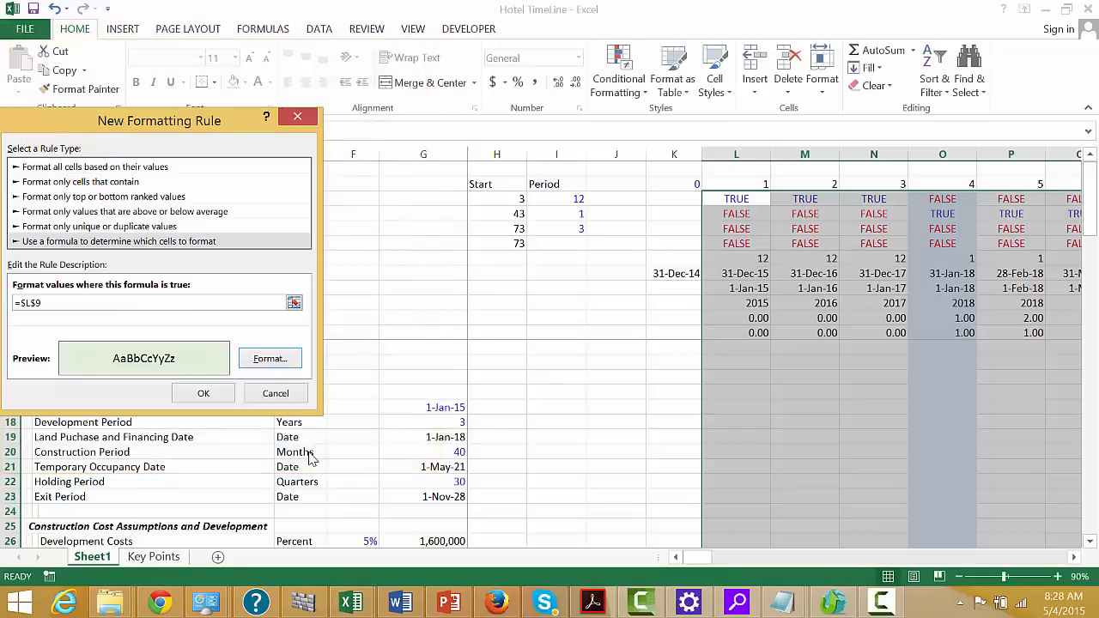
Complete the rule's formula as =$L$9=$G$23 by referencing the Exit Period date, and apply the rule to the timeline columns
{"action": "left_click", "coordinate": [138, 302]}
{"action": "type", "text": "="}
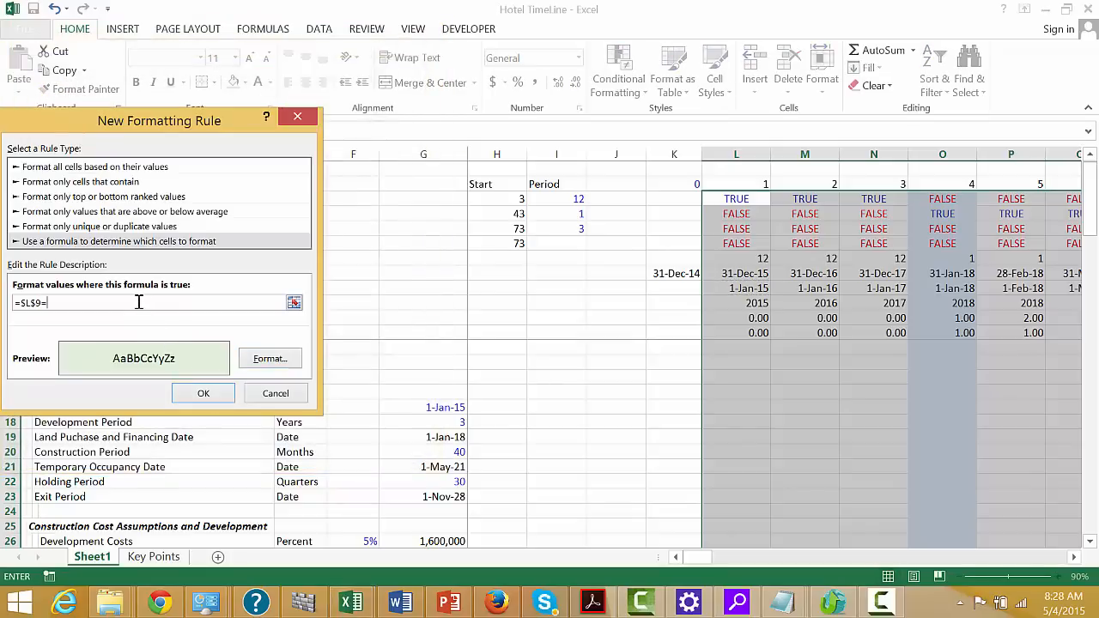
{"action": "left_click", "coordinate": [434, 498]}
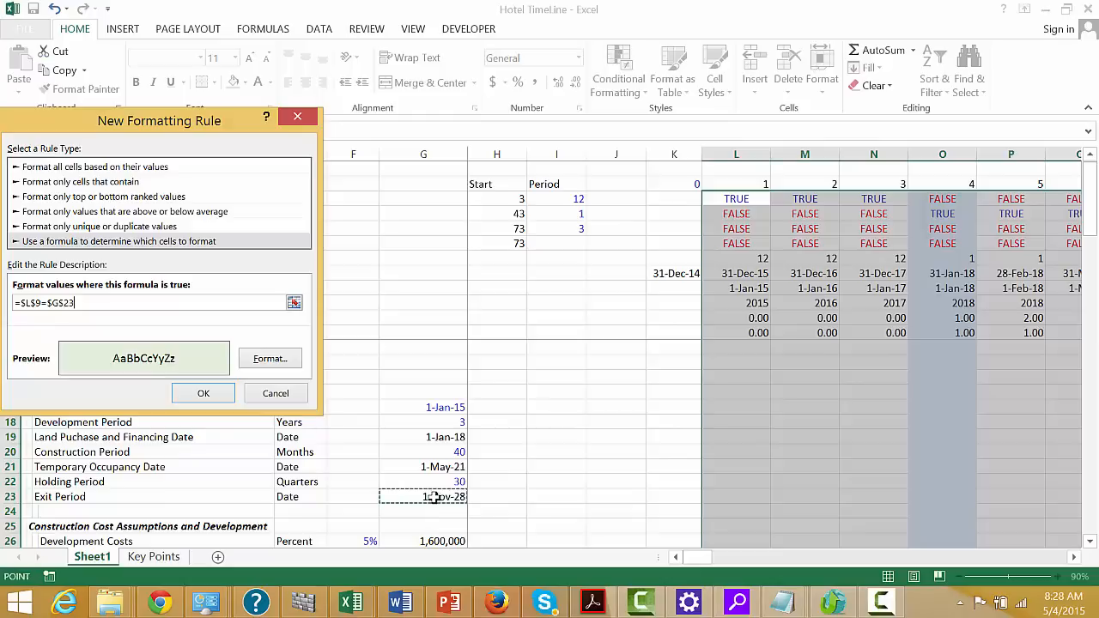
{"action": "left_click", "coordinate": [204, 393]}
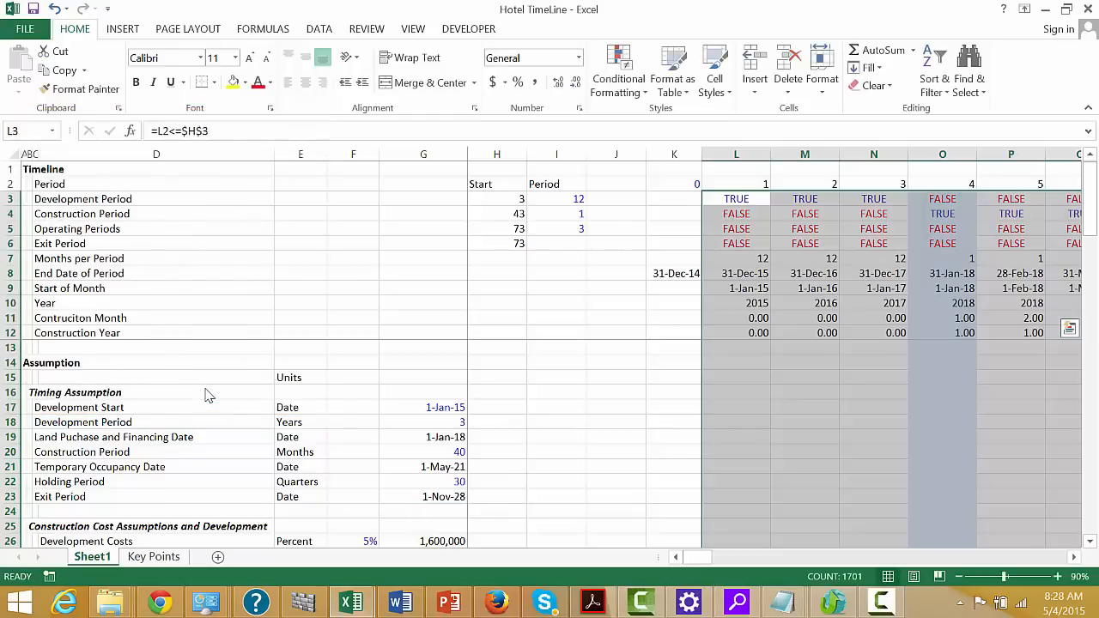
Examine the key-date highlighting across the timeline columns, from the first period through the last one
{"action": "left_click", "coordinate": [565, 375]}
{"action": "key", "text": "Right"}
{"action": "key", "text": "Right"}
{"action": "key", "text": "Right"}
{"action": "key", "text": "Right"}
{"action": "key", "text": "Right"}
{"action": "key", "text": "Right"}
{"action": "key", "text": "Right"}
{"action": "key", "text": "Right"}
{"action": "key", "text": "Right"}
{"action": "key", "text": "Right"}
{"action": "key", "text": "Right"}
{"action": "key", "text": "Right"}
{"action": "key", "text": "Right"}
{"action": "key", "text": "Right"}
{"action": "key", "text": "Right"}
{"action": "key", "text": "Right"}
{"action": "key", "text": "Right"}
{"action": "key", "text": "Right"}
{"action": "key", "text": "Right"}
{"action": "key", "text": "Right"}
{"action": "key", "text": "Right"}
{"action": "key", "text": "Right"}
{"action": "key", "text": "Right"}
{"action": "key", "text": "Right"}
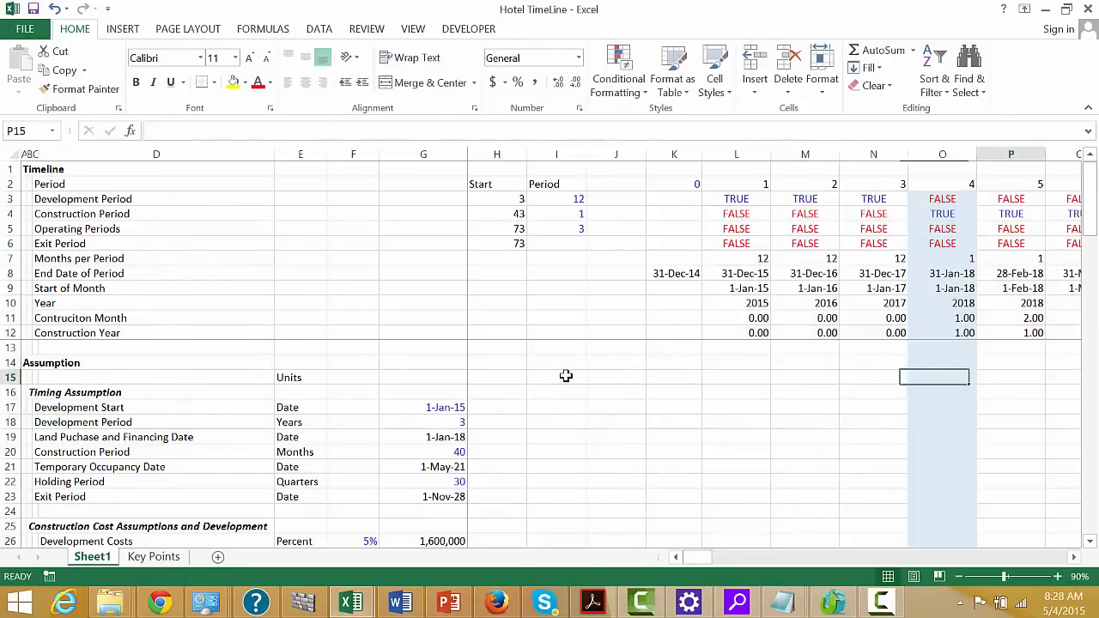
{"action": "key", "text": "Right"}
{"action": "key", "text": "Right"}
{"action": "key", "text": "Right"}
{"action": "key", "text": "Right"}
{"action": "key", "text": "Right"}
{"action": "key", "text": "Right"}
{"action": "key", "text": "Right"}
{"action": "key", "text": "Right"}
{"action": "key", "text": "Right"}
{"action": "key", "text": "Right"}
{"action": "key", "text": "Right"}
{"action": "key", "text": "Right"}
{"action": "key", "text": "Right"}
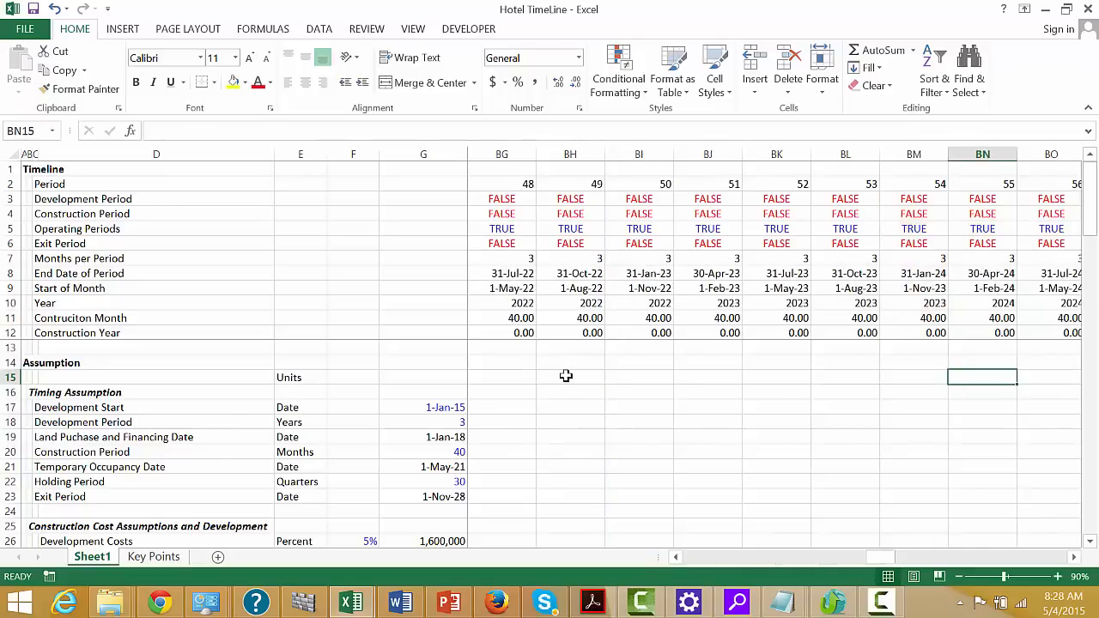
{"action": "key", "text": "Left"}
{"action": "key", "text": "Left"}
{"action": "key", "text": "Left"}
{"action": "key", "text": "Left"}
{"action": "key", "text": "Left"}
{"action": "key", "text": "Left"}
{"action": "key", "text": "Left"}
{"action": "key", "text": "Left"}
{"action": "key", "text": "Left"}
{"action": "key", "text": "Left"}
{"action": "key", "text": "Left"}
{"action": "key", "text": "Left"}
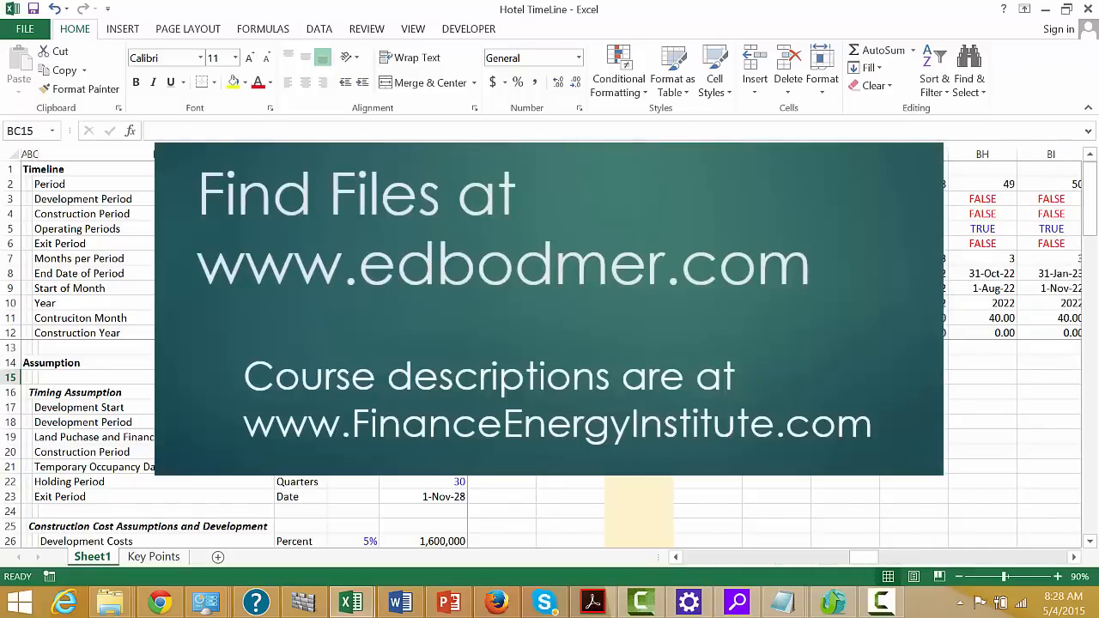
{"action": "key", "text": "Right"}
{"action": "key", "text": "Right"}
{"action": "key", "text": "Right"}
{"action": "key", "text": "Right"}
{"action": "key", "text": "Right"}
{"action": "key", "text": "Right"}
{"action": "key", "text": "Right"}
{"action": "key", "text": "Right"}
{"action": "key", "text": "Right"}
{"action": "key", "text": "Right"}
{"action": "key", "text": "Right"}
{"action": "key", "text": "Right"}
{"action": "key", "text": "Right"}
{"action": "key", "text": "Right"}
{"action": "key", "text": "Right"}
{"action": "key", "text": "Right"}
{"action": "key", "text": "Right"}
{"action": "key", "text": "Right"}
{"action": "key", "text": "Right"}
{"action": "key", "text": "Right"}
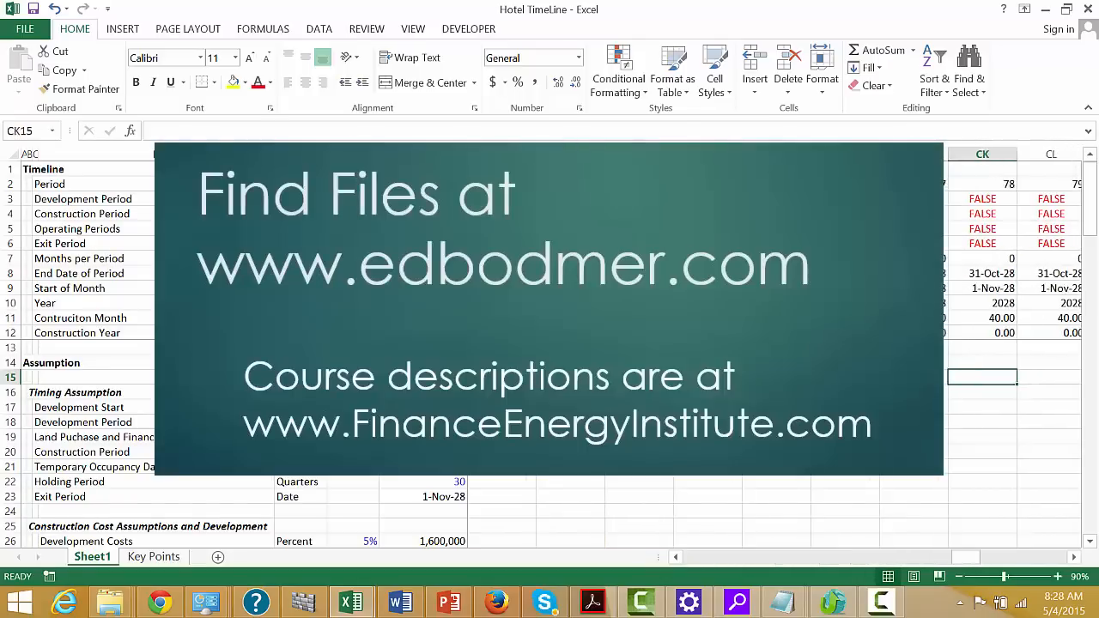
{"action": "key", "text": "Right"}
{"action": "key", "text": "Right"}
{"action": "key", "text": "Right"}
{"action": "key", "text": "Right"}
{"action": "key", "text": "Right"}
{"action": "key", "text": "Right"}
{"action": "key", "text": "Right"}
{"action": "key", "text": "Right"}
{"action": "key", "text": "Right"}
{"action": "key", "text": "Right"}
{"action": "key", "text": "Right"}
{"action": "key", "text": "Right"}
{"action": "key", "text": "Right"}
{"action": "key", "text": "Right"}
{"action": "key", "text": "Right"}
{"action": "key", "text": "Right"}
{"action": "key", "text": "Right"}
{"action": "key", "text": "Right"}
{"action": "key", "text": "Left"}
{"action": "key", "text": "Left"}
{"action": "key", "text": "Left"}
{"action": "key", "text": "Left"}
{"action": "key", "text": "Left"}
{"action": "key", "text": "Left"}
{"action": "key", "text": "Left"}
{"action": "key", "text": "Left"}
{"action": "key", "text": "Left"}
{"action": "key", "text": "Left"}
{"action": "key", "text": "Left"}
{"action": "key", "text": "Left"}
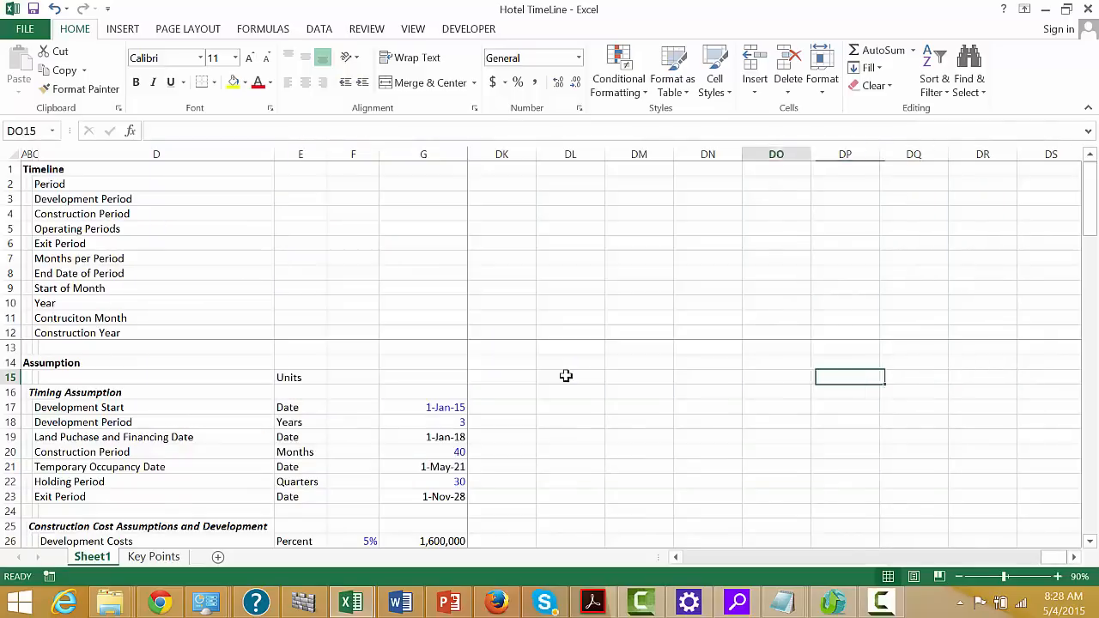
{"action": "key", "text": "Left"}
{"action": "key", "text": "Left"}
{"action": "key", "text": "Left"}
{"action": "key", "text": "Left"}
{"action": "key", "text": "Left"}
{"action": "key", "text": "Left"}
{"action": "key", "text": "Left"}
{"action": "key", "text": "Left"}
{"action": "key", "text": "Left"}
{"action": "key", "text": "Left"}
{"action": "key", "text": "Left"}
{"action": "key", "text": "Left"}
{"action": "key", "text": "Left"}
{"action": "key", "text": "Left"}
{"action": "key", "text": "Left"}
{"action": "key", "text": "Left"}
{"action": "key", "text": "Left"}
{"action": "key", "text": "Left"}
{"action": "key", "text": "Left"}
{"action": "key", "text": "Left"}
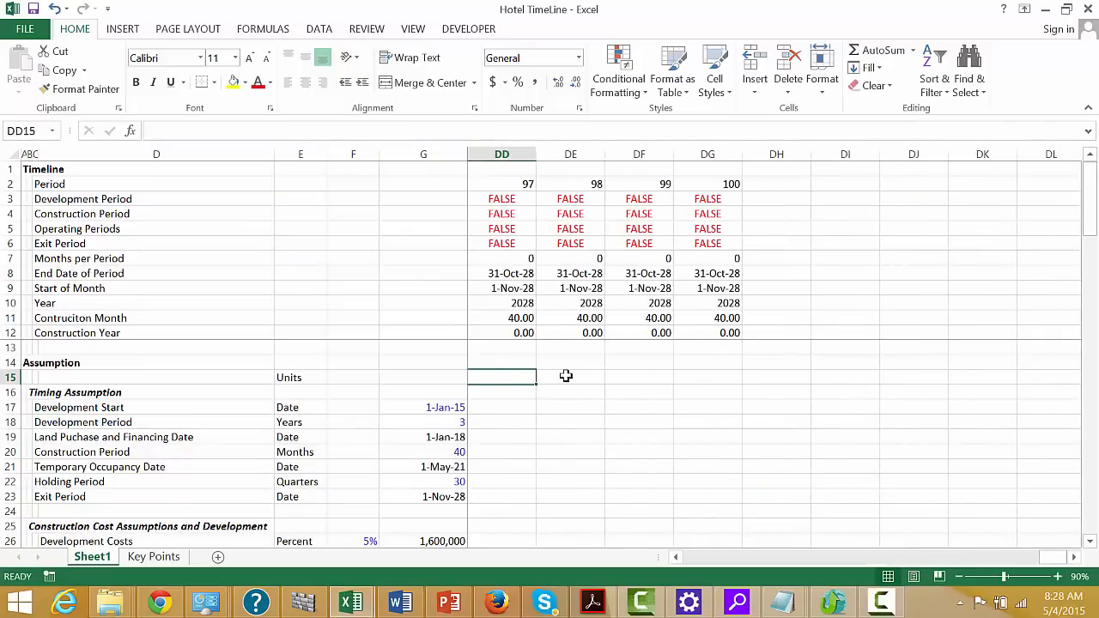
Examine the columns around the exit period, checking their dates and the Operating Periods and Exit Period flag formulas
{"action": "key", "text": "Right"}
{"action": "key", "text": "Right"}
{"action": "key", "text": "Right"}
{"action": "key", "text": "Right"}
{"action": "key", "text": "Right"}
{"action": "key", "text": "Right"}
{"action": "key", "text": "Right"}
{"action": "key", "text": "Right"}
{"action": "key", "text": "Right"}
{"action": "key", "text": "Right"}
{"action": "key", "text": "Right"}
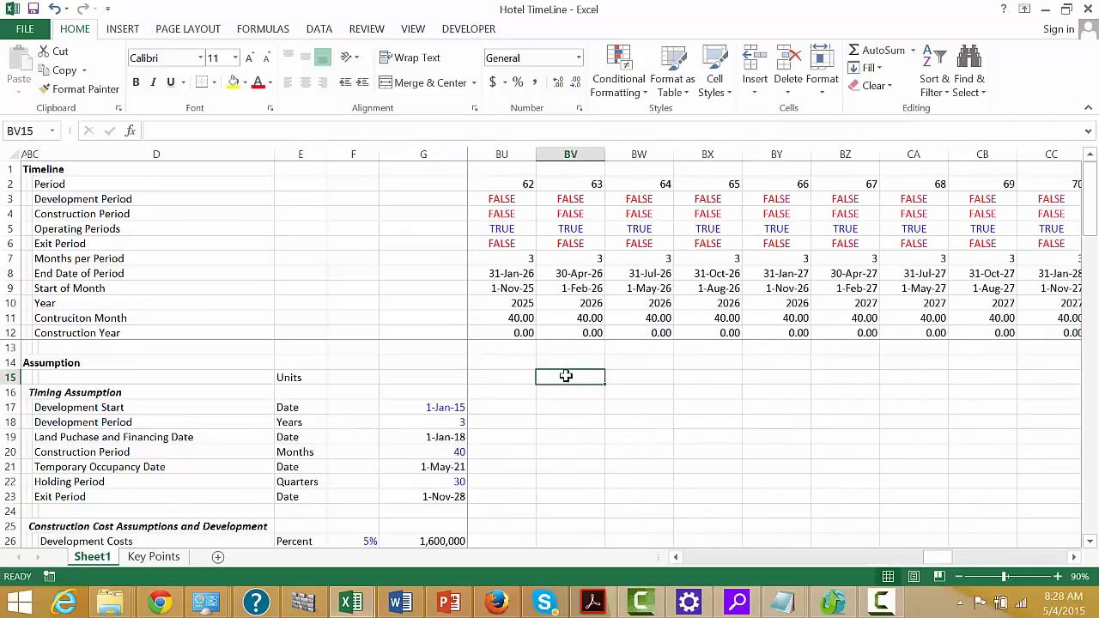
{"action": "key", "text": "Right"}
{"action": "key", "text": "Right"}
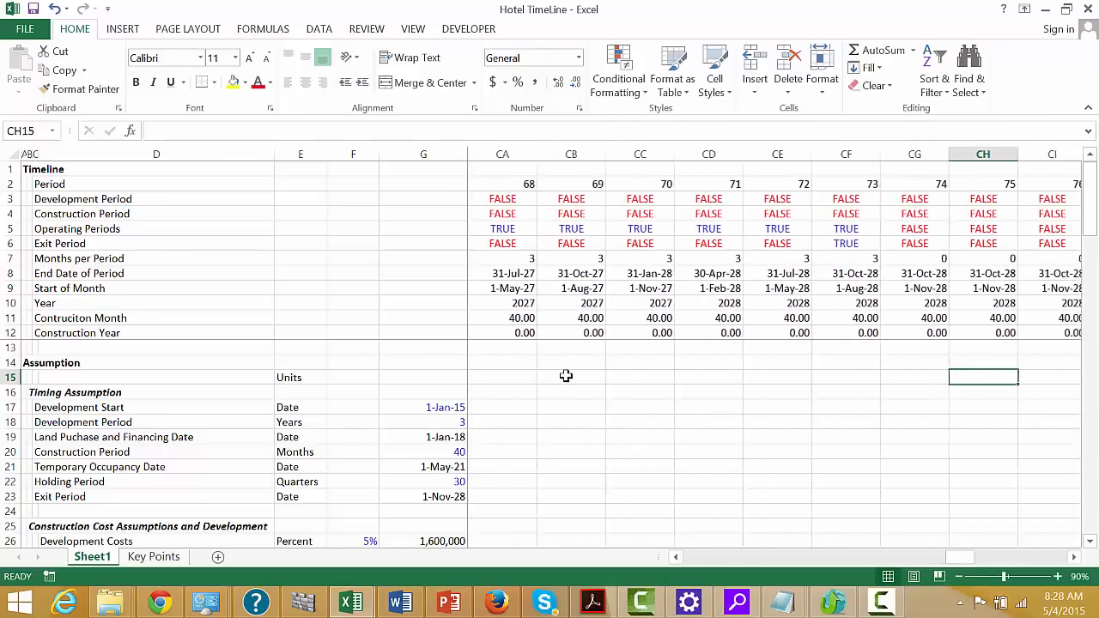
{"action": "key", "text": "Left"}
{"action": "key", "text": "Left"}
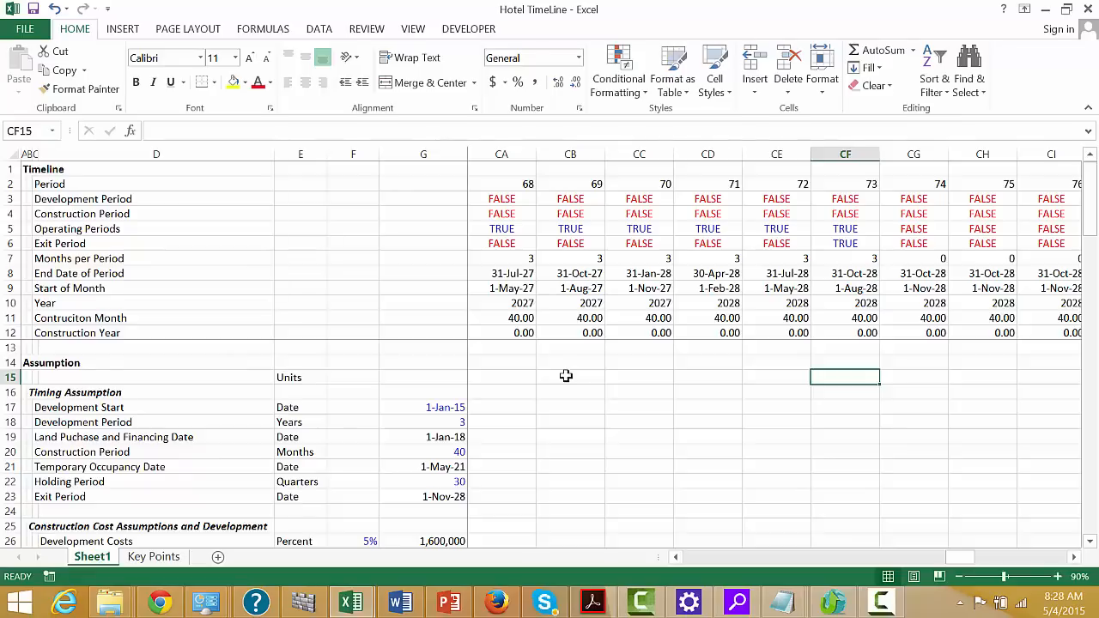
{"action": "key", "text": "Up"}
{"action": "key", "text": "Up"}
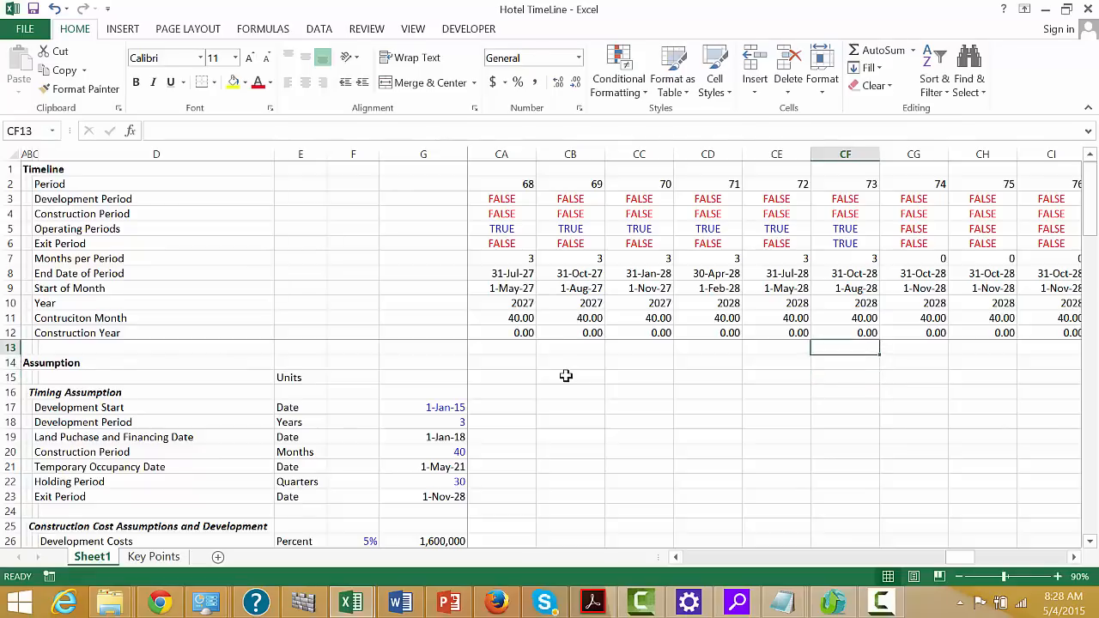
{"action": "key", "text": "Up"}
{"action": "key", "text": "Up"}
{"action": "key", "text": "Up"}
{"action": "key", "text": "Up"}
{"action": "key", "text": "Up"}
{"action": "key", "text": "Up"}
{"action": "key", "text": "Up"}
{"action": "key", "text": "Up"}
{"action": "key", "text": "Up"}
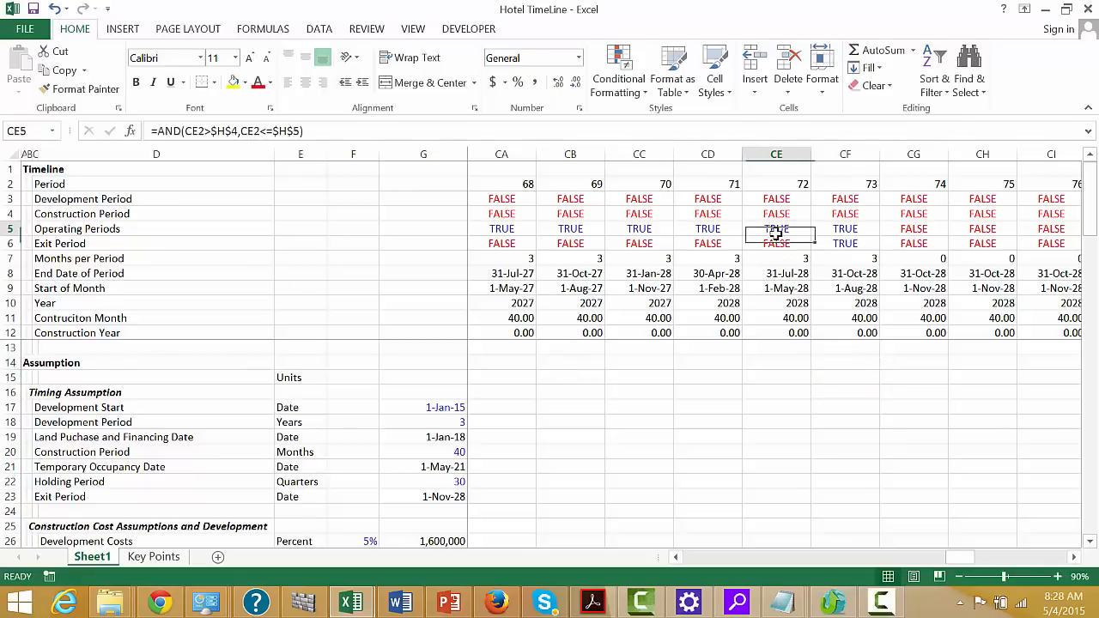
{"action": "key", "text": "Down"}
{"action": "key", "text": "Down"}
{"action": "key", "text": "Down"}
{"action": "key", "text": "Up"}
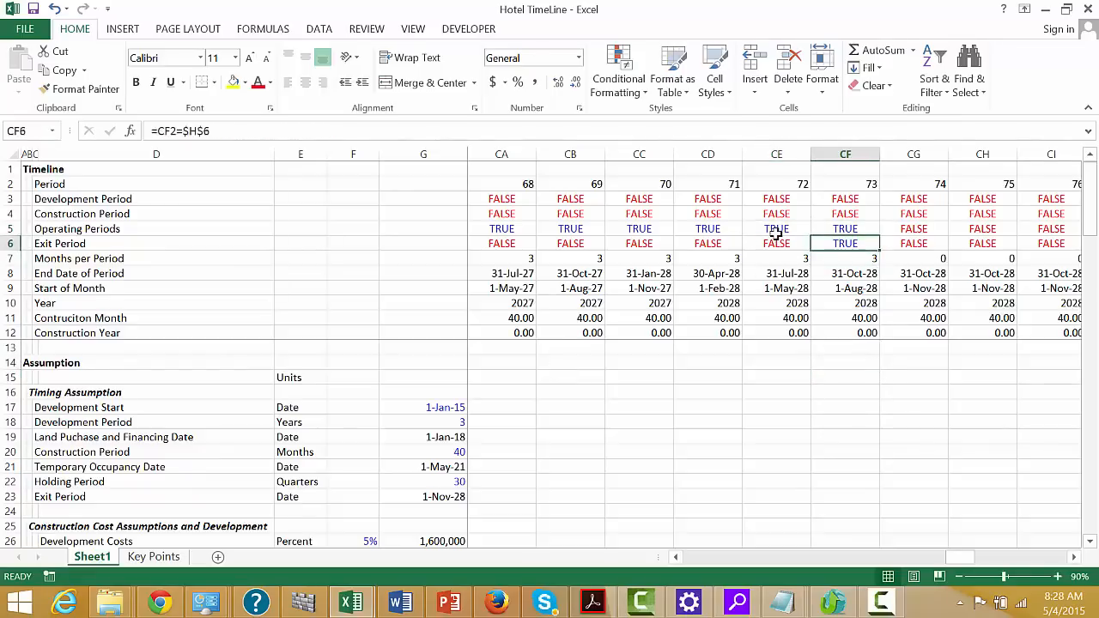
Check the Start and Period entries of the Exit Period and Operating Periods rows and the operating flag formula in L5
{"action": "key", "text": "ctrl+Left"}
{"action": "key", "text": "Left"}
{"action": "key", "text": "Left"}
{"action": "key", "text": "Left"}
{"action": "key", "text": "Left"}
{"action": "key", "text": "Left"}
{"action": "key", "text": "Left"}
{"action": "key", "text": "Left"}
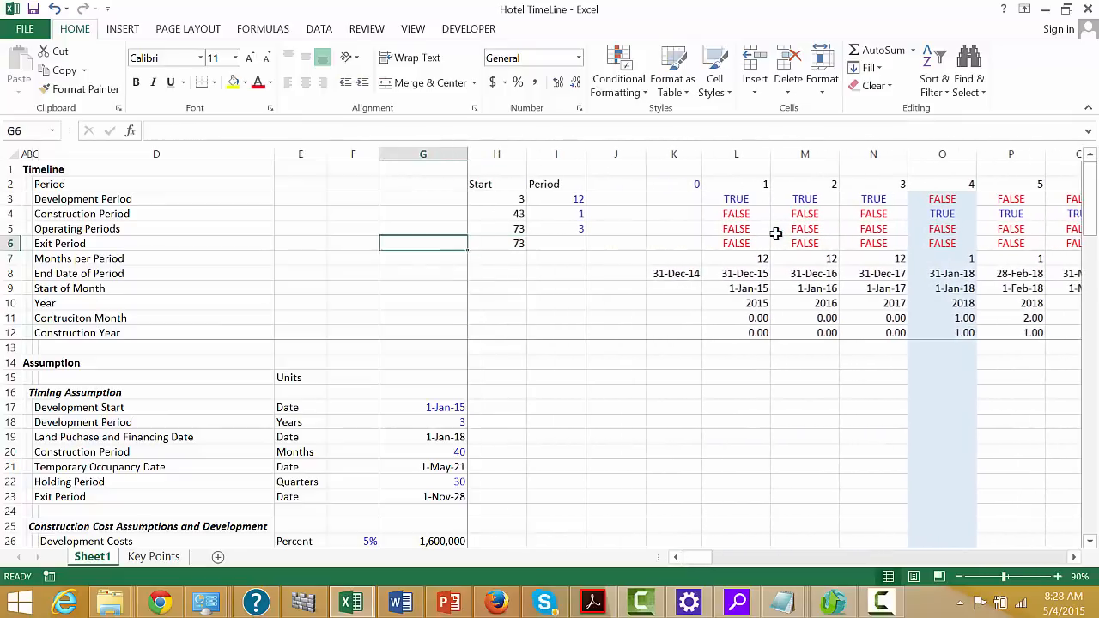
{"action": "key", "text": "Right"}
{"action": "key", "text": "Right"}
{"action": "key", "text": "Right"}
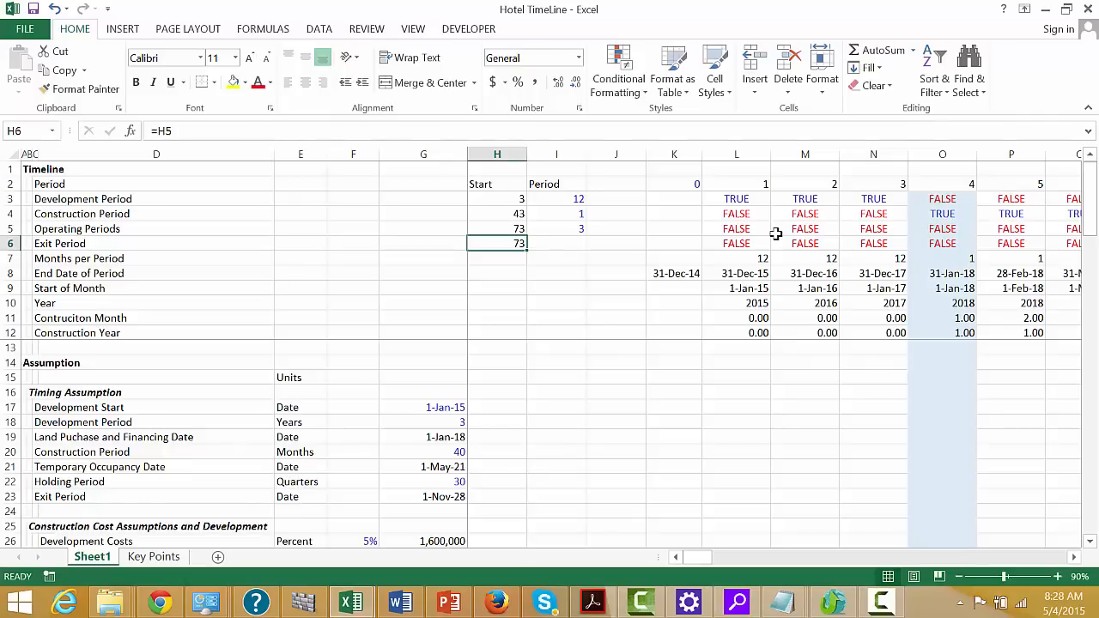
{"action": "key", "text": "Up"}
{"action": "key", "text": "Right"}
{"action": "key", "text": "Right"}
{"action": "key", "text": "Right"}
{"action": "key", "text": "Right"}
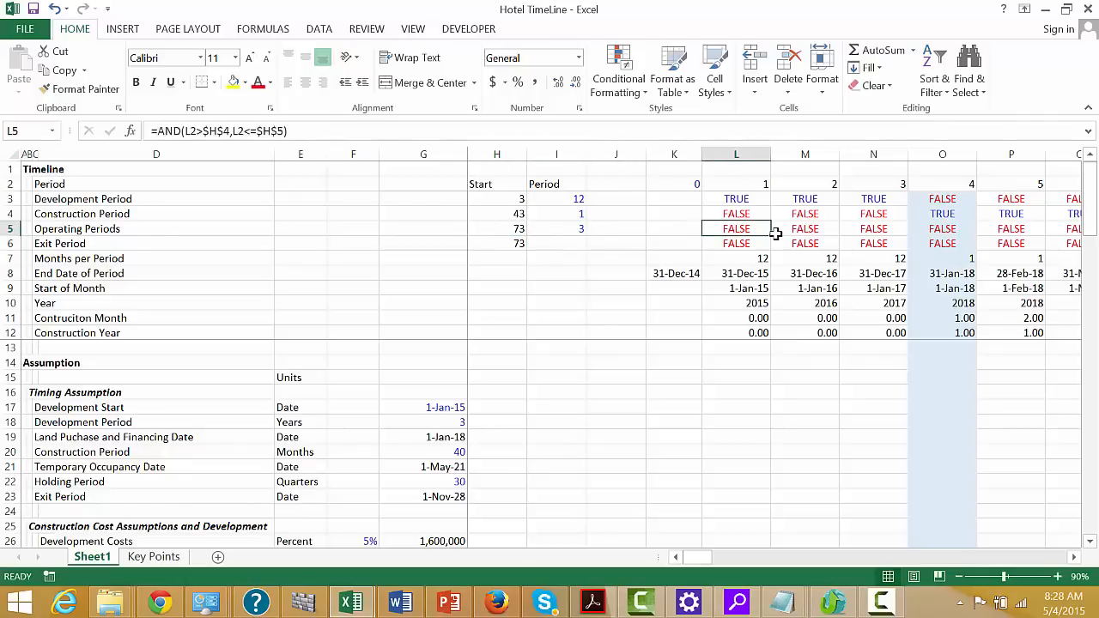
{"action": "key", "text": "Left"}
{"action": "key", "text": "Left"}
{"action": "key", "text": "Left"}
{"action": "key", "text": "Left"}
{"action": "key", "text": "Right"}
{"action": "key", "text": "Right"}
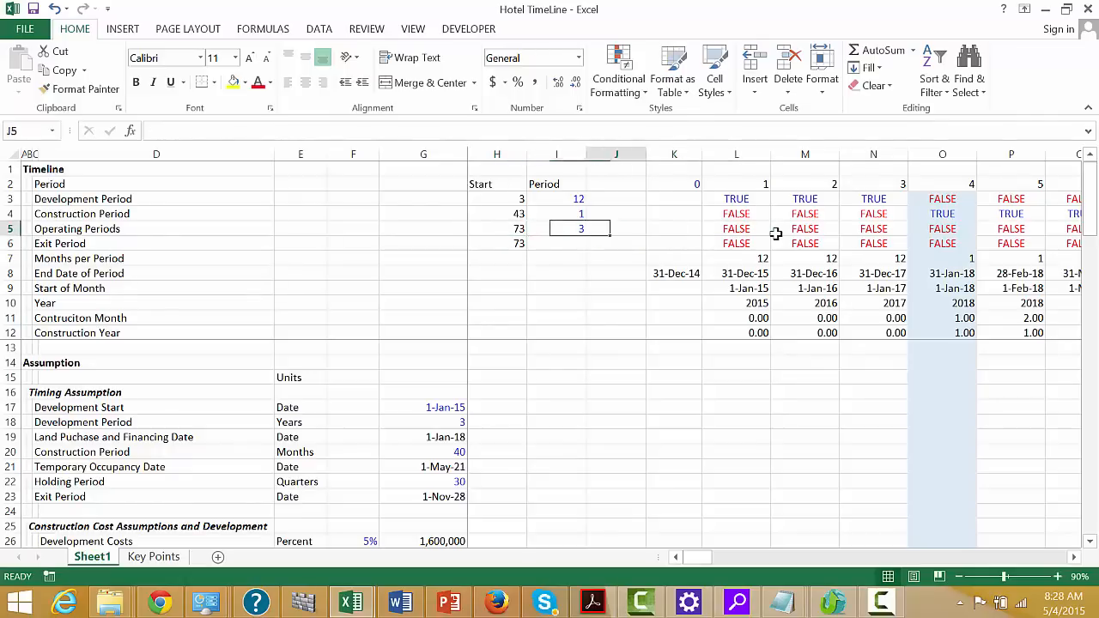
{"action": "left_click", "coordinate": [879, 601]}
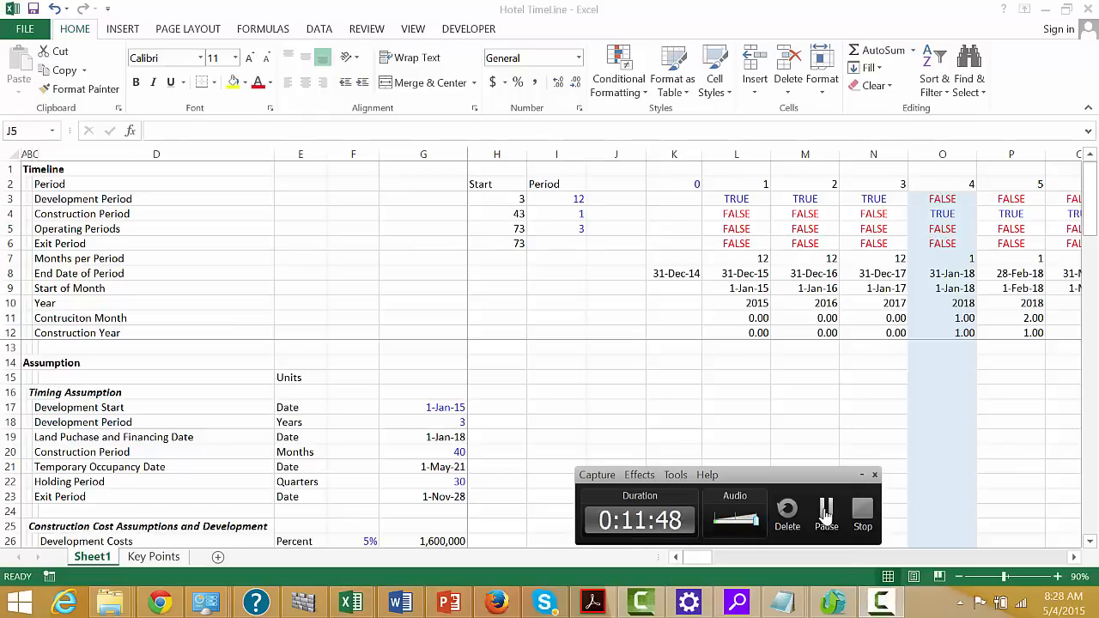
{"action": "left_click", "coordinate": [826, 514]}
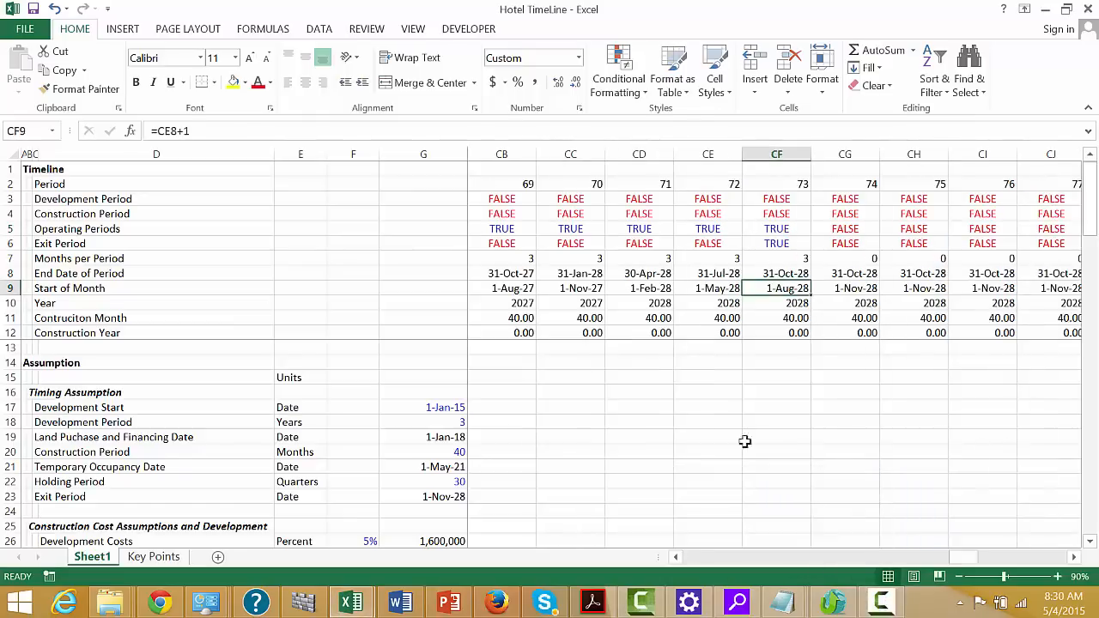
Review the timeline from the exit period columns back to the Exit Period row of the timing assumptions
{"action": "left_click", "coordinate": [594, 410]}
{"action": "key", "text": "Left"}
{"action": "key", "text": "Left"}
{"action": "key", "text": "Down"}
{"action": "key", "text": "Down"}
{"action": "key", "text": "Down"}
{"action": "key", "text": "Down"}
{"action": "key", "text": "Down"}
{"action": "key", "text": "Down"}
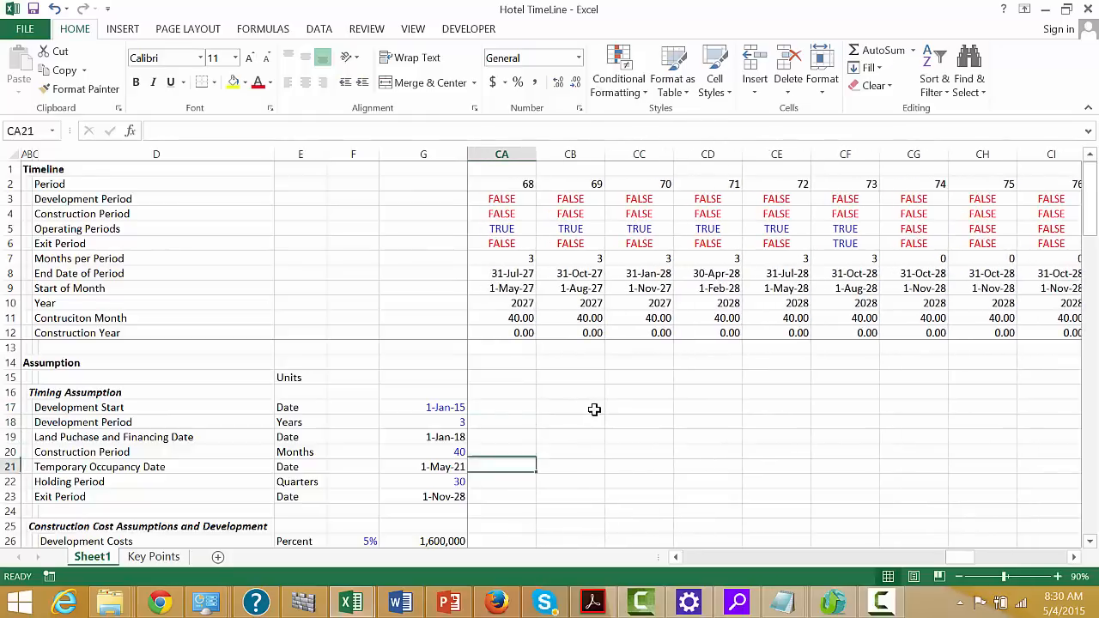
{"action": "key", "text": "Left"}
{"action": "key", "text": "Left"}
{"action": "key", "text": "Left"}
{"action": "key", "text": "Left"}
{"action": "key", "text": "Left"}
{"action": "key", "text": "Left"}
{"action": "key", "text": "Left"}
{"action": "key", "text": "Left"}
{"action": "key", "text": "Left"}
{"action": "key", "text": "Left"}
{"action": "key", "text": "Left"}
{"action": "key", "text": "Left"}
{"action": "key", "text": "Left"}
{"action": "key", "text": "Left"}
{"action": "key", "text": "Left"}
{"action": "key", "text": "Left"}
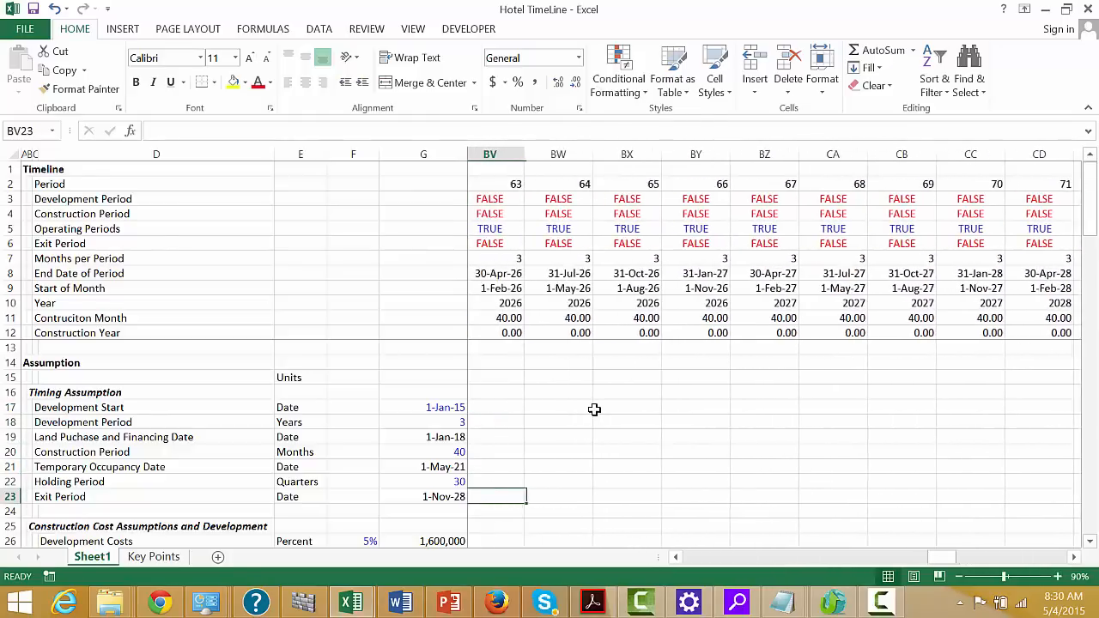
{"action": "key", "text": "Left"}
{"action": "key", "text": "Left"}
{"action": "key", "text": "Left"}
{"action": "key", "text": "Left"}
{"action": "key", "text": "Left"}
{"action": "key", "text": "Left"}
{"action": "key", "text": "Left"}
{"action": "key", "text": "Left"}
{"action": "key", "text": "Left"}
{"action": "key", "text": "Left"}
{"action": "key", "text": "Left"}
{"action": "key", "text": "Left"}
{"action": "key", "text": "Left"}
{"action": "key", "text": "Left"}
{"action": "key", "text": "Left"}
{"action": "key", "text": "Left"}
{"action": "key", "text": "Left"}
{"action": "key", "text": "Left"}
{"action": "key", "text": "Left"}
{"action": "key", "text": "Left"}
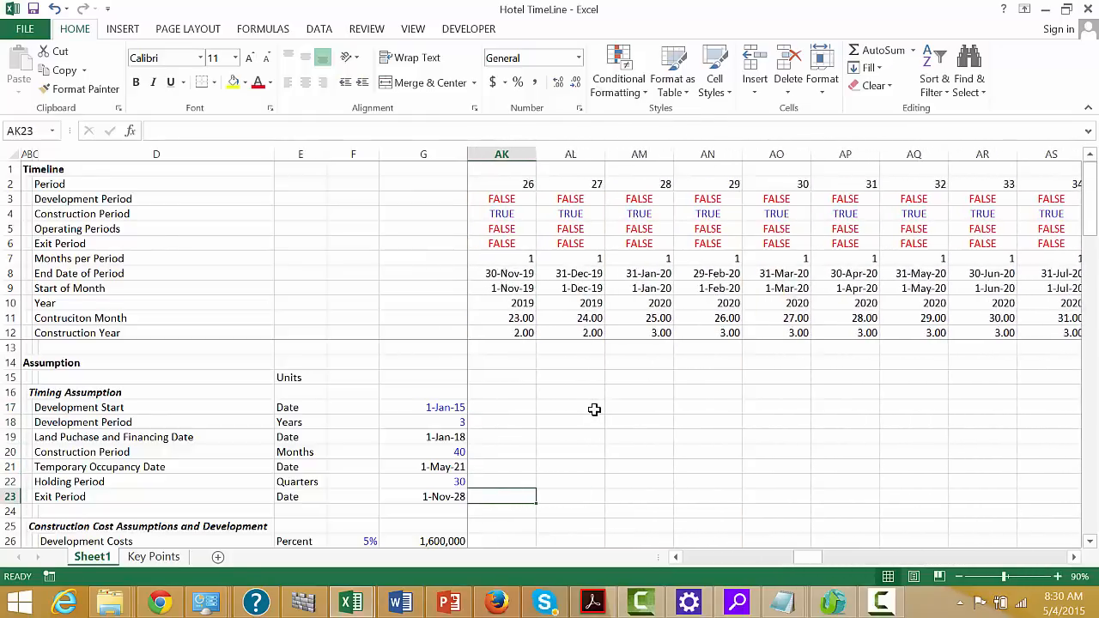
{"action": "key", "text": "Left"}
{"action": "key", "text": "Left"}
{"action": "key", "text": "Left"}
{"action": "key", "text": "Left"}
{"action": "key", "text": "Left"}
{"action": "key", "text": "Left"}
{"action": "key", "text": "Left"}
{"action": "key", "text": "Left"}
{"action": "key", "text": "Left"}
{"action": "key", "text": "Right"}
{"action": "key", "text": "Right"}
{"action": "key", "text": "Right"}
{"action": "key", "text": "Right"}
{"action": "key", "text": "Right"}
{"action": "key", "text": "Right"}
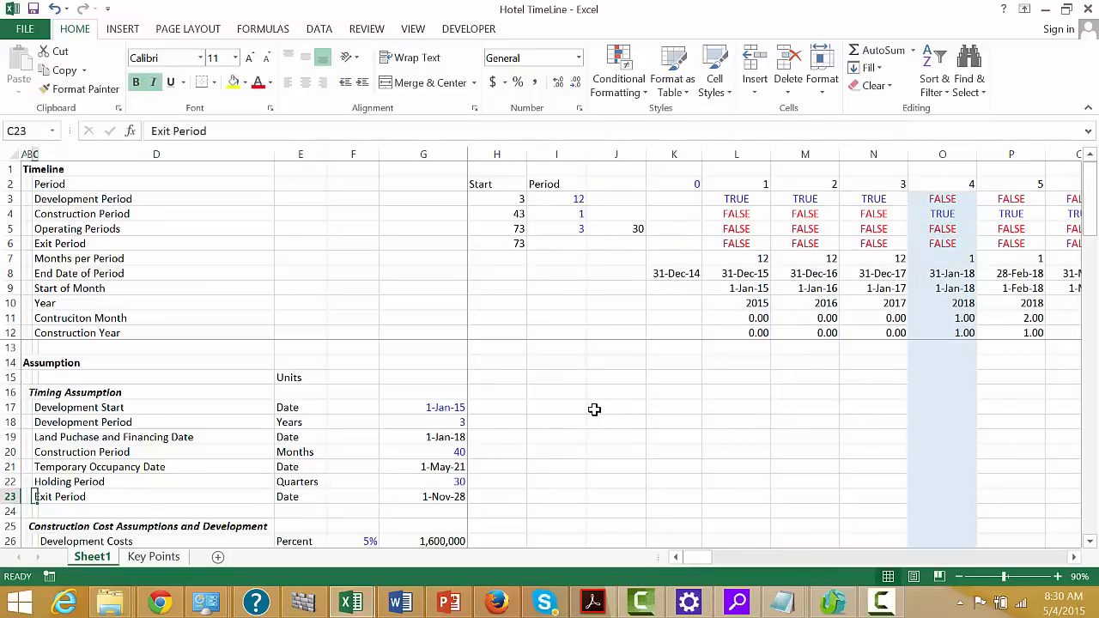
{"action": "key", "text": "Left"}
{"action": "key", "text": "Left"}
{"action": "key", "text": "Left"}
{"action": "key", "text": "Left"}
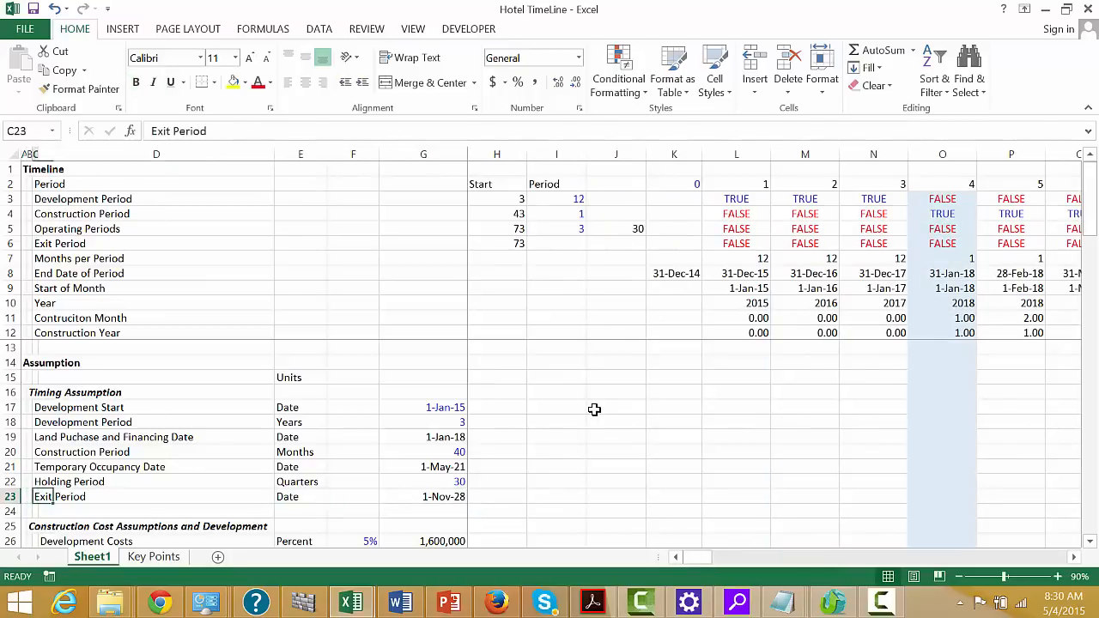
{"action": "key", "text": "Right"}
{"action": "key", "text": "Right"}
{"action": "key", "text": "Right"}
Examine the Exit Period row of the timing assumptions, including its label, unit and date formula
{"action": "key", "text": "Left"}
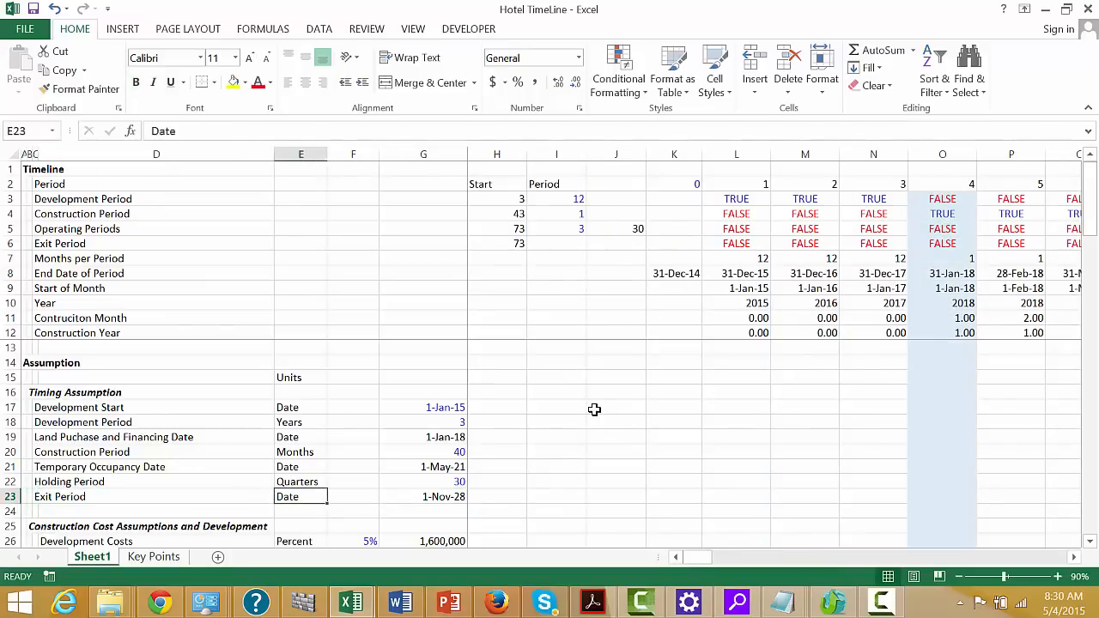
{"action": "key", "text": "Left"}
{"action": "key", "text": "Left"}
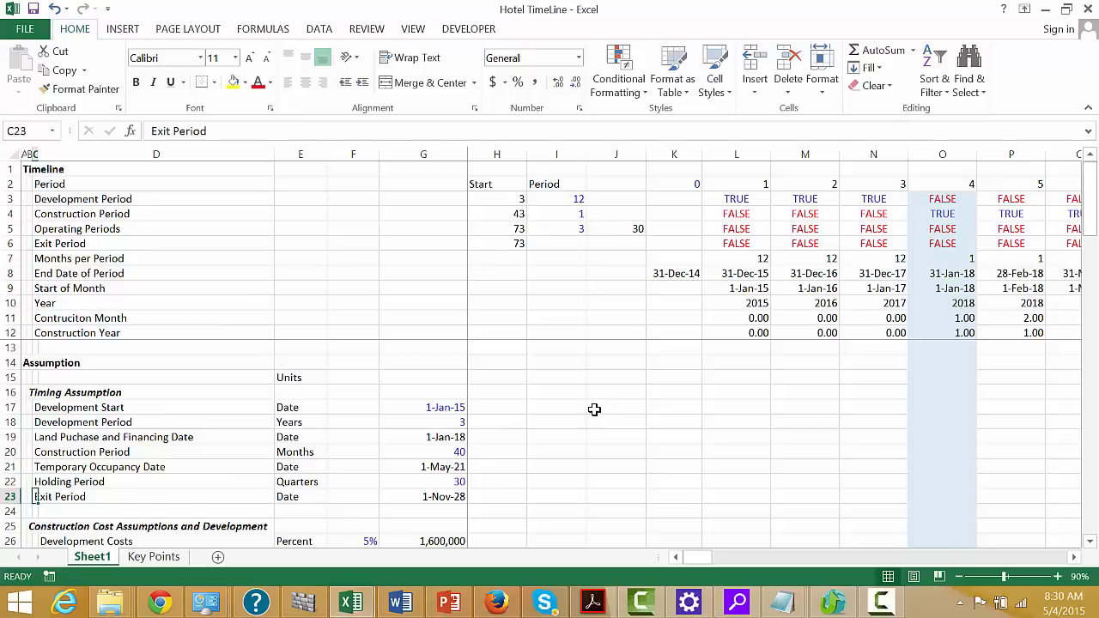
{"action": "key", "text": "Right"}
{"action": "key", "text": "Right"}
{"action": "key", "text": "Left"}
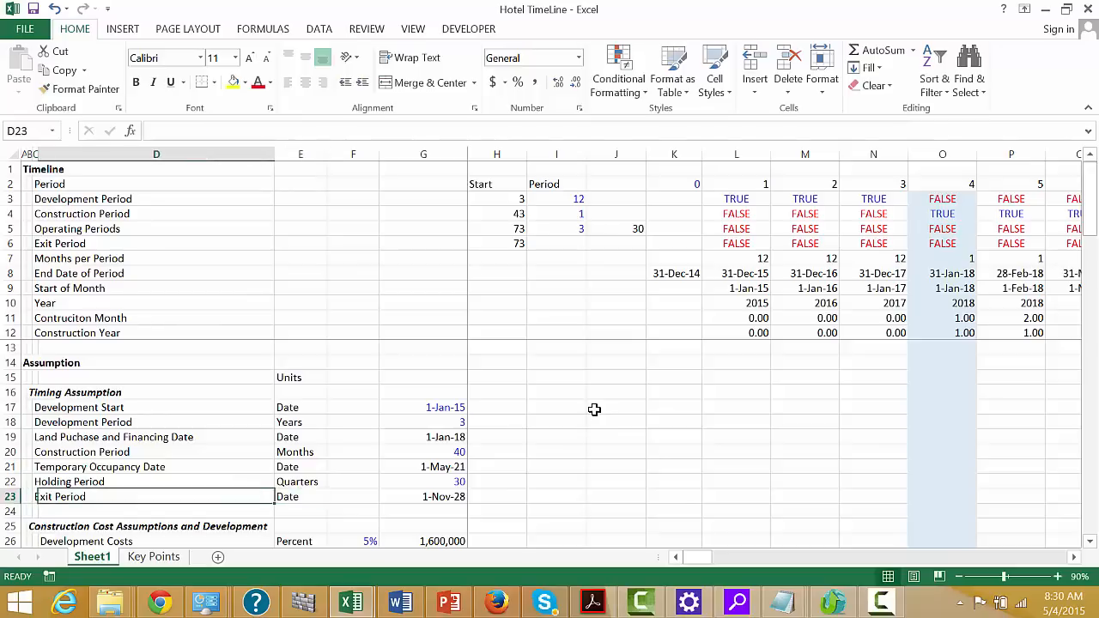
{"action": "key", "text": "Left"}
{"action": "key", "text": "Right"}
{"action": "key", "text": "Right"}
{"action": "key", "text": "Right"}
{"action": "key", "text": "Right"}
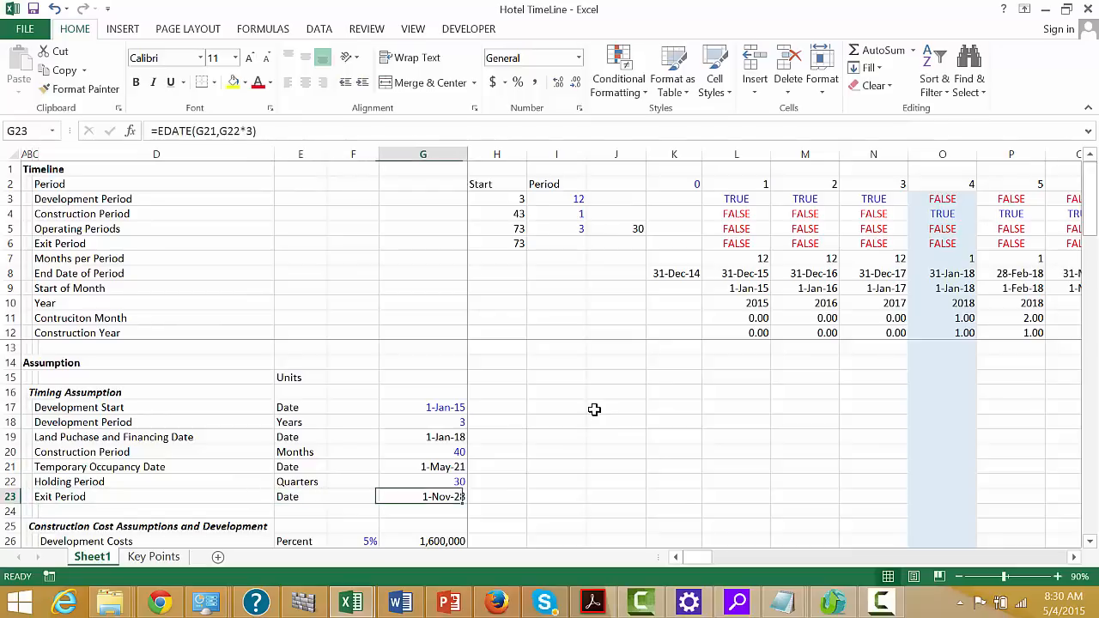
{"action": "key", "text": "Right"}
{"action": "key", "text": "Left"}
{"action": "key", "text": "Right"}
{"action": "key", "text": "Left"}
{"action": "key", "text": "Left"}
Rename the Exit Period label in C23 of the timing assumptions as "Sold Period"
{"action": "key", "text": "Left"}
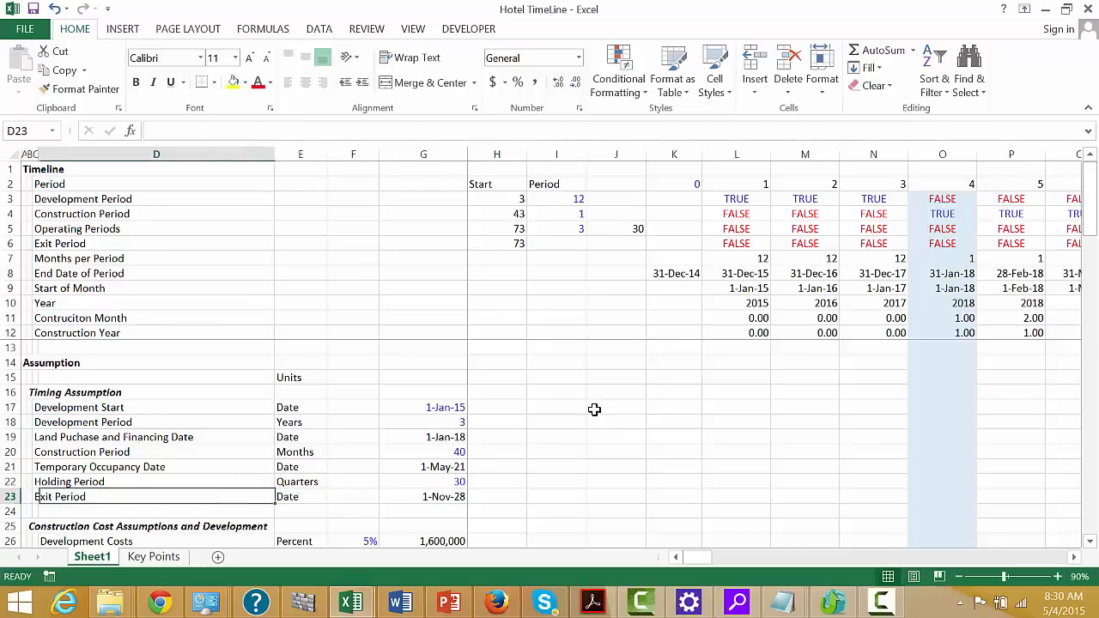
{"action": "key", "text": "Left"}
{"action": "key", "text": "Left"}
{"action": "type", "text": "So"}
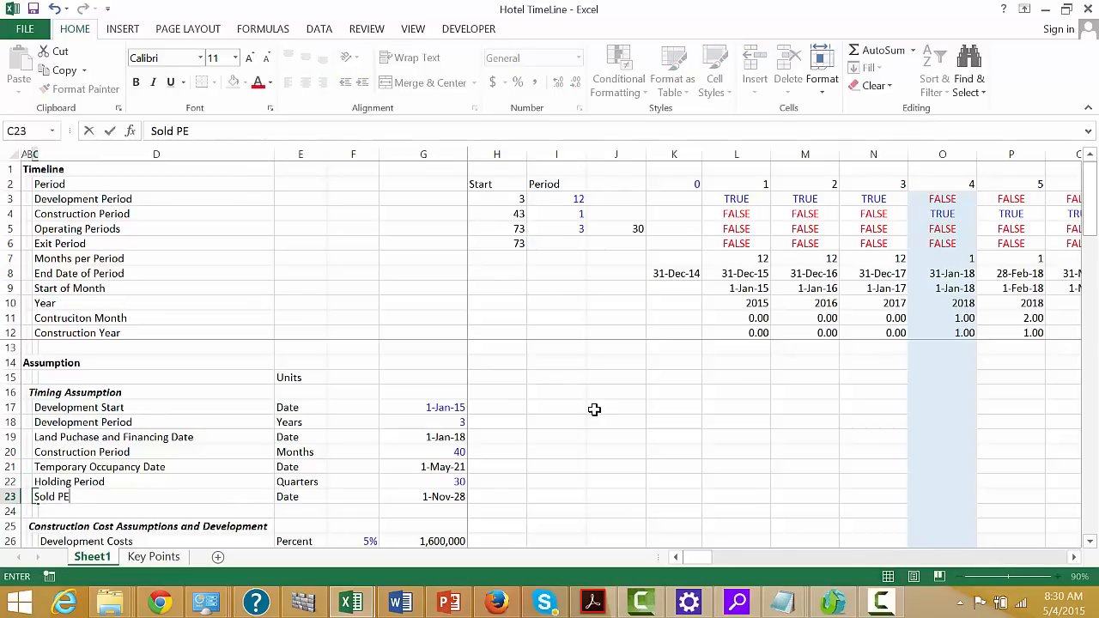
{"action": "type", "text": "ld PEriod"}
{"action": "key", "text": "Return"}
{"action": "key", "text": "Up"}
{"action": "key", "text": "Right"}
{"action": "key", "text": "Right"}
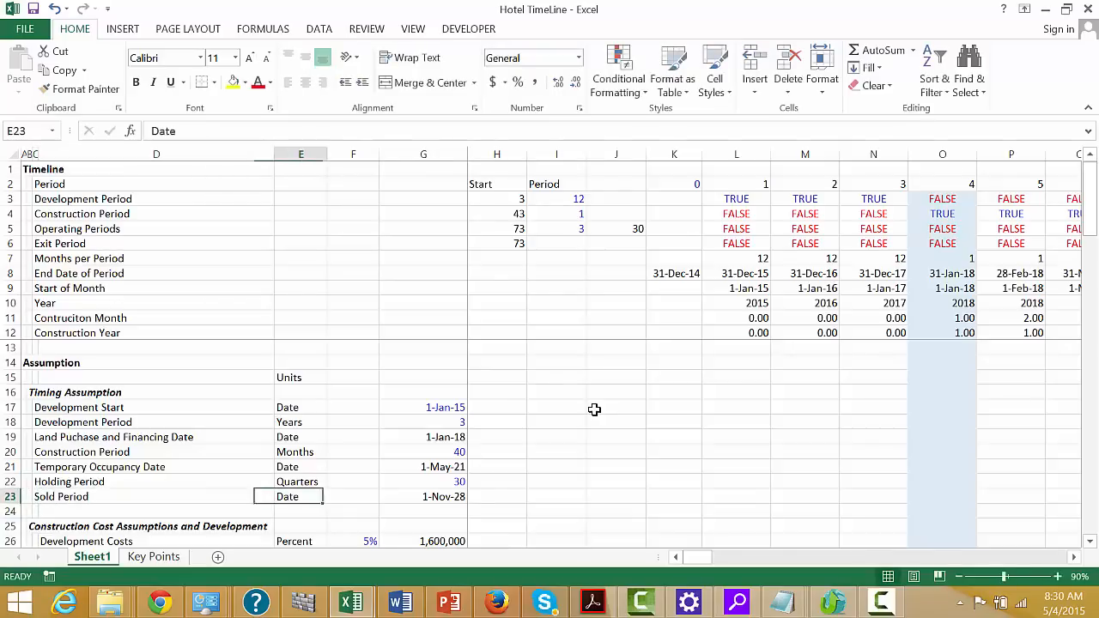
{"action": "key", "text": "Right"}
{"action": "key", "text": "Right"}
{"action": "key", "text": "Right"}
{"action": "key", "text": "Right"}
{"action": "key", "text": "Right"}
{"action": "key", "text": "Right"}
{"action": "key", "text": "Right"}
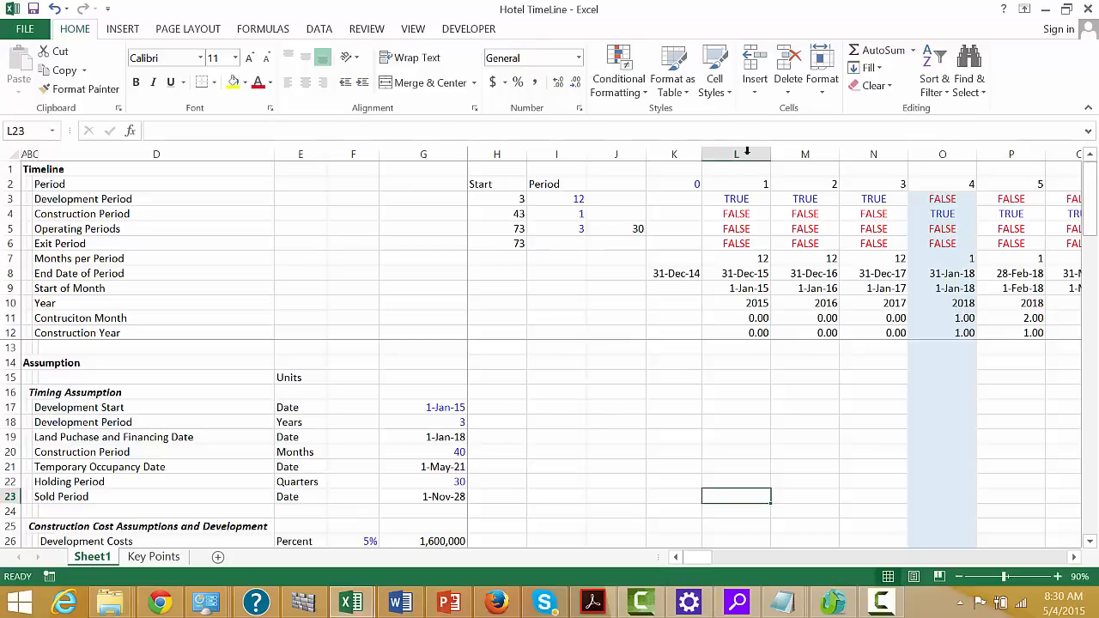
{"action": "left_click", "coordinate": [738, 147]}
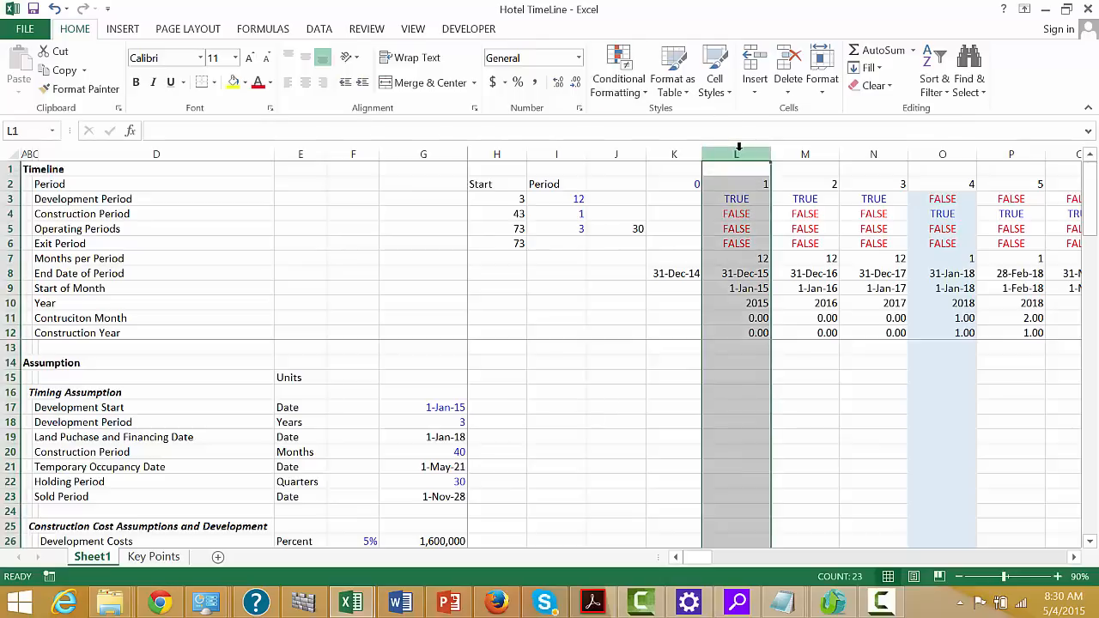
{"action": "key", "text": "ctrl+shift+Right"}
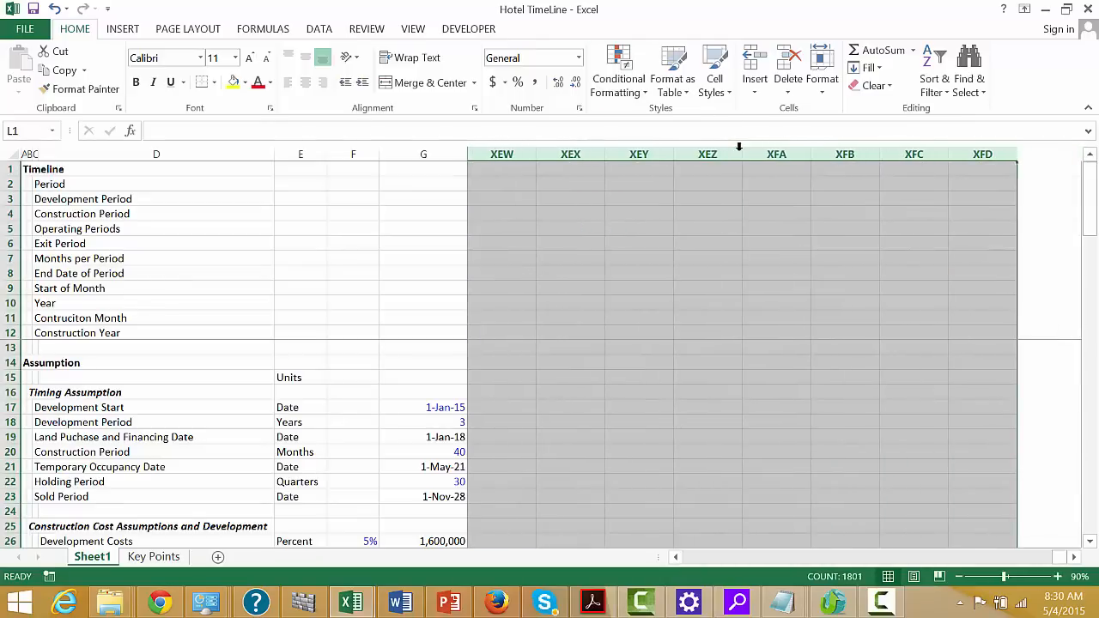
{"action": "left_click", "coordinate": [612, 85]}
{"action": "key", "text": "Escape"}
{"action": "key", "text": "Left"}
{"action": "key", "text": "Left"}
{"action": "key", "text": "Right"}
{"action": "key", "text": "Right"}
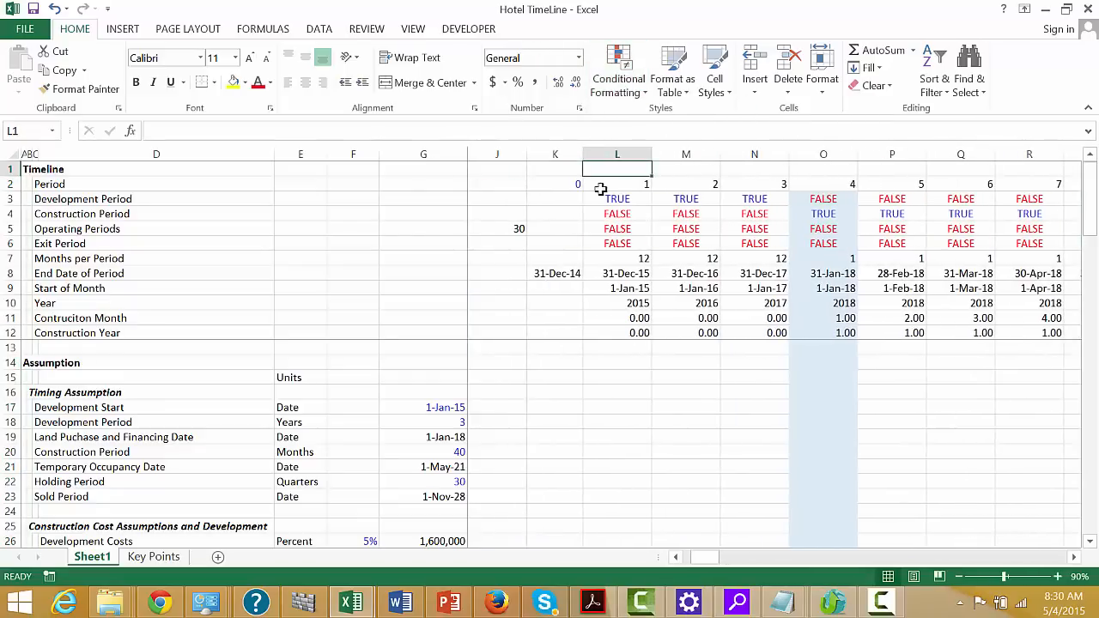
Start a new formula-based conditional formatting rule for timeline columns L through DG
{"action": "left_click", "coordinate": [617, 155]}
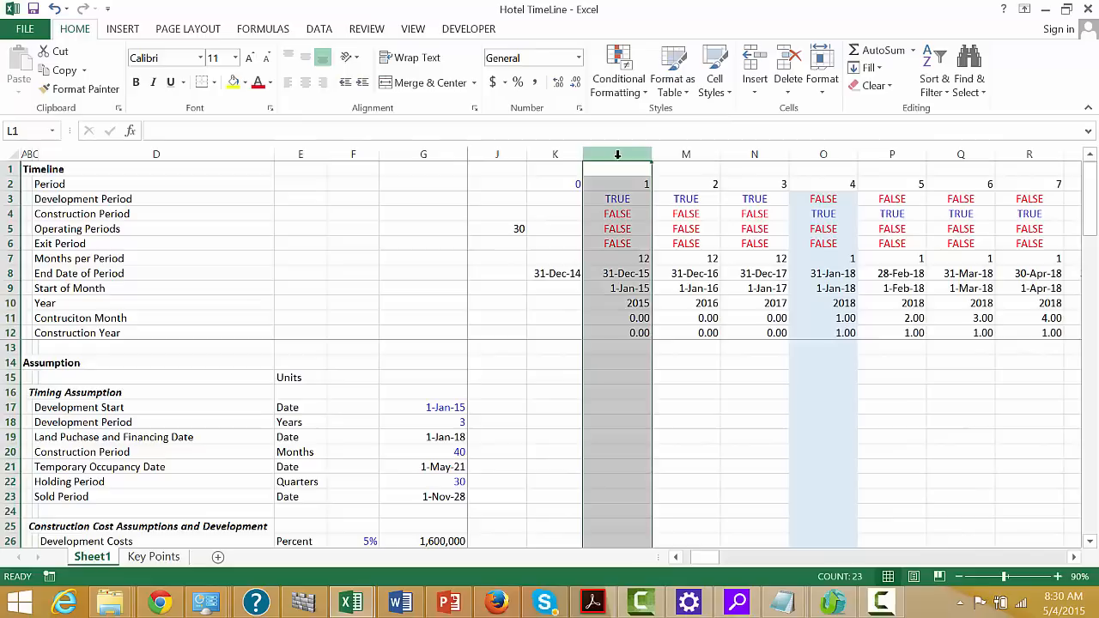
{"action": "left_click_drag", "start_coordinate": [617, 154], "coordinate": [519, 328]}
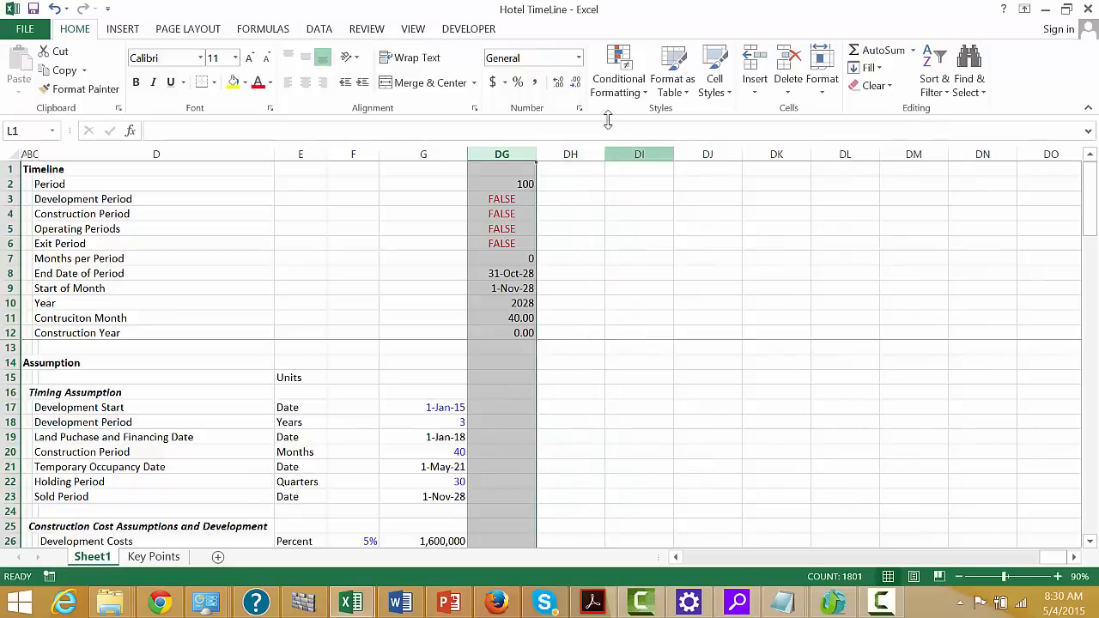
{"action": "left_click", "coordinate": [618, 79]}
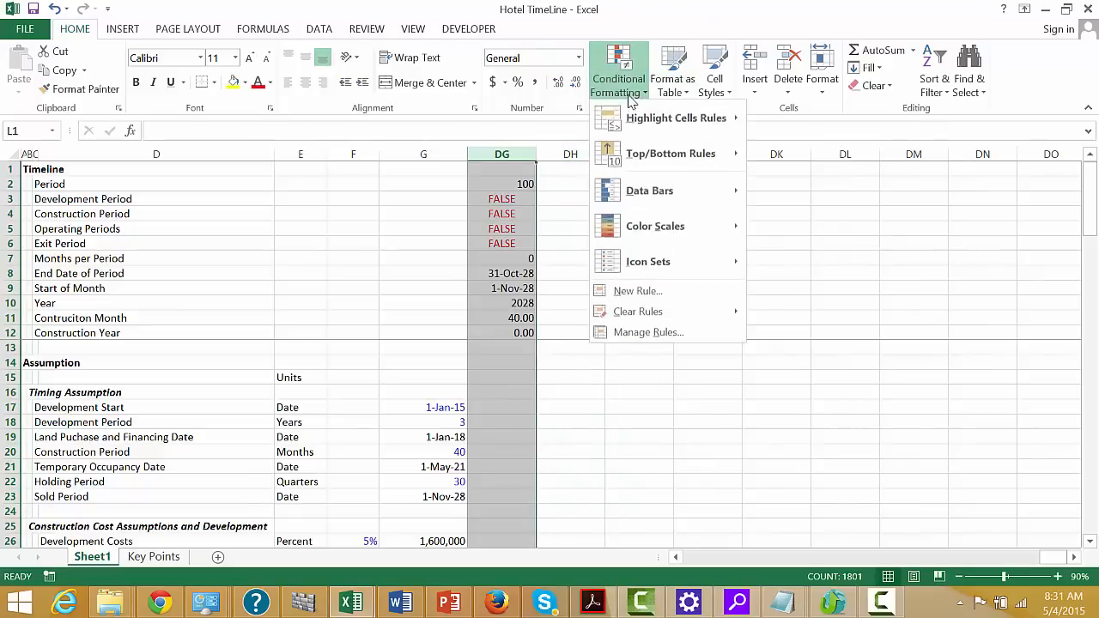
{"action": "left_click", "coordinate": [635, 291]}
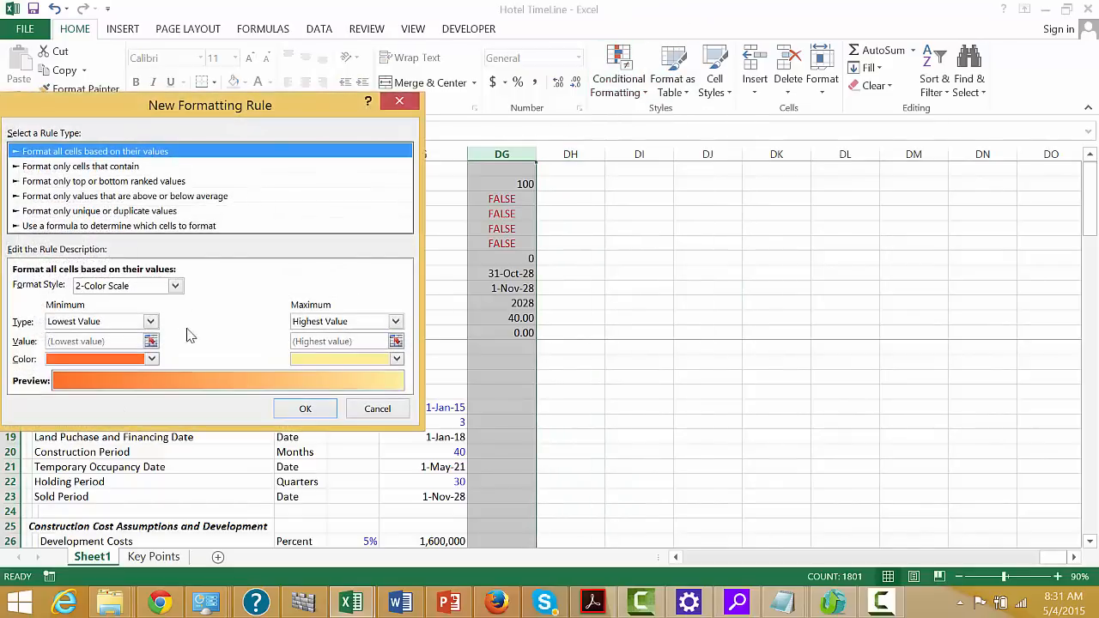
{"action": "left_click", "coordinate": [94, 226]}
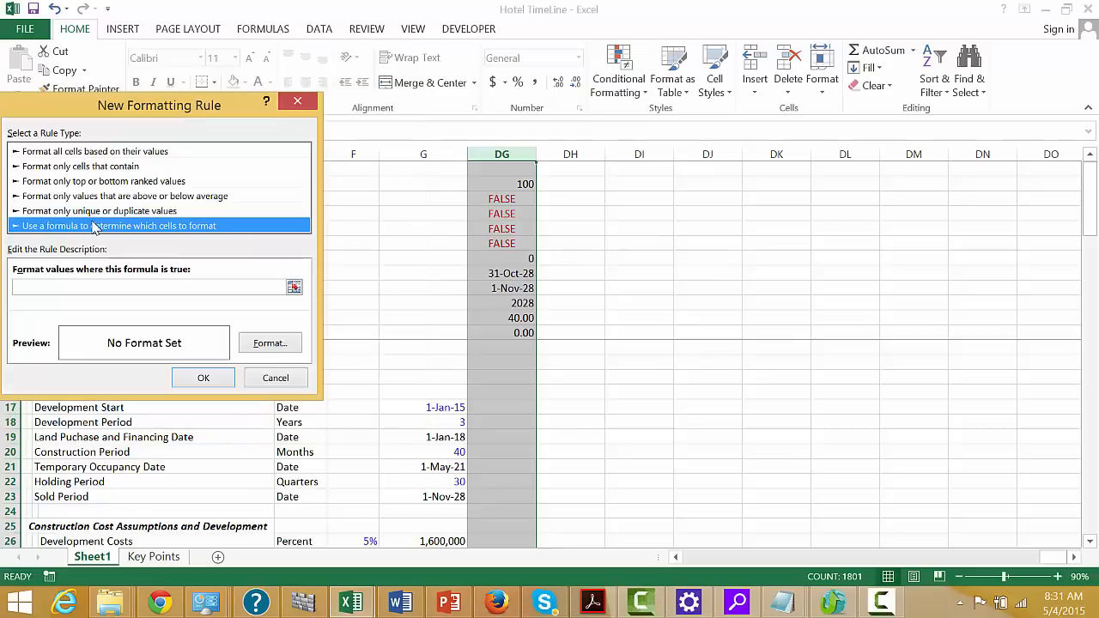
Enter =L$9=edate($G$23,-1) as the rule formula, matching the start of month to one month before the sold date
{"action": "left_click", "coordinate": [295, 288]}
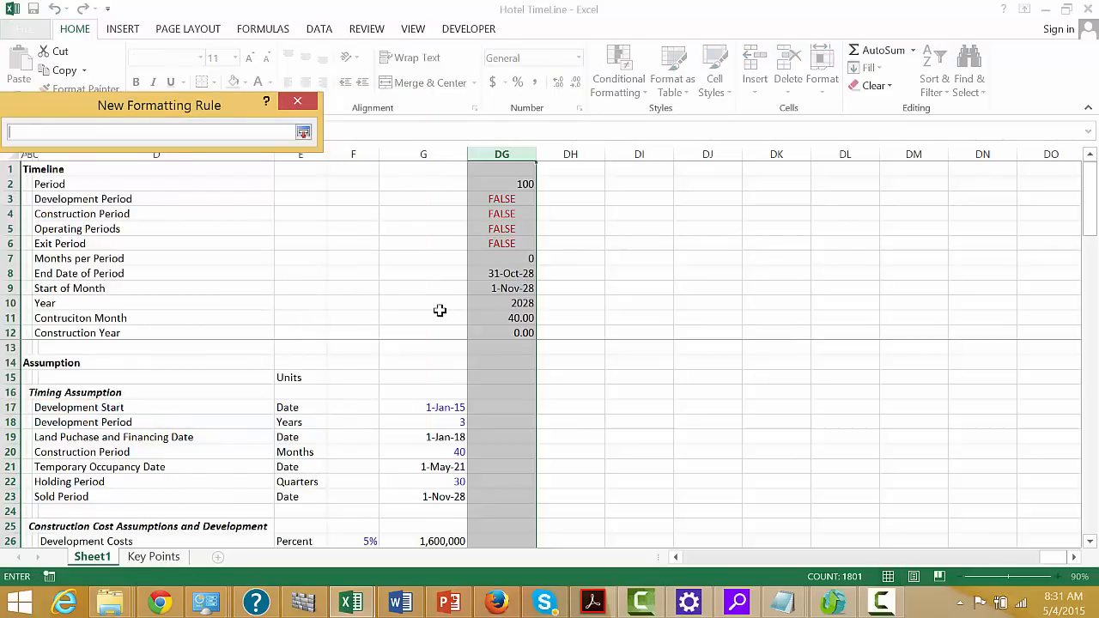
{"action": "key", "text": "ctrl+Home"}
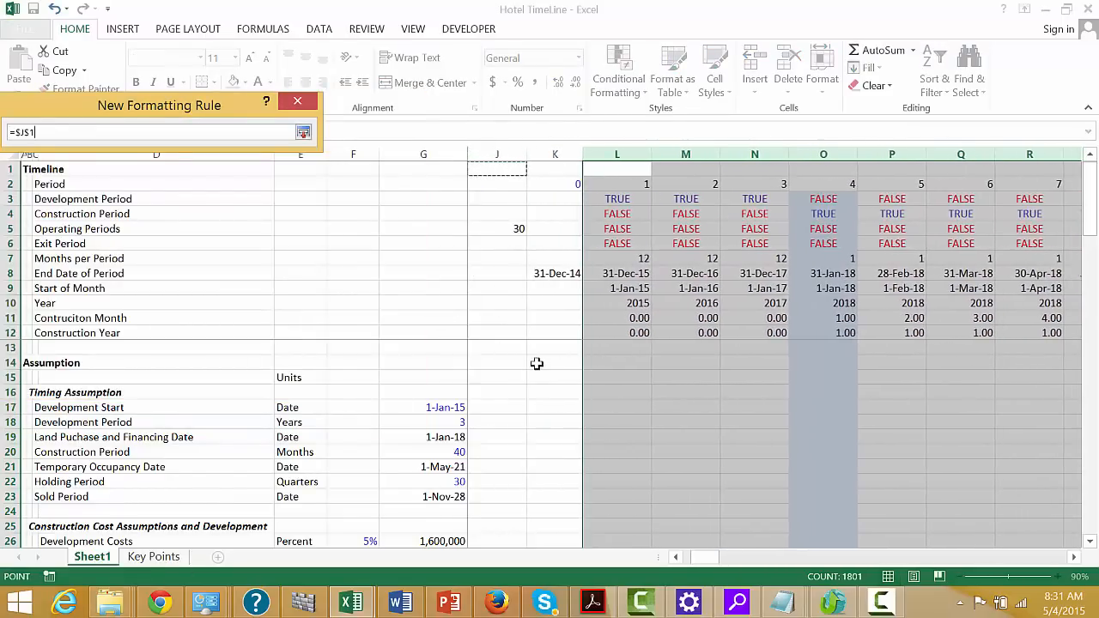
{"action": "left_click", "coordinate": [615, 289]}
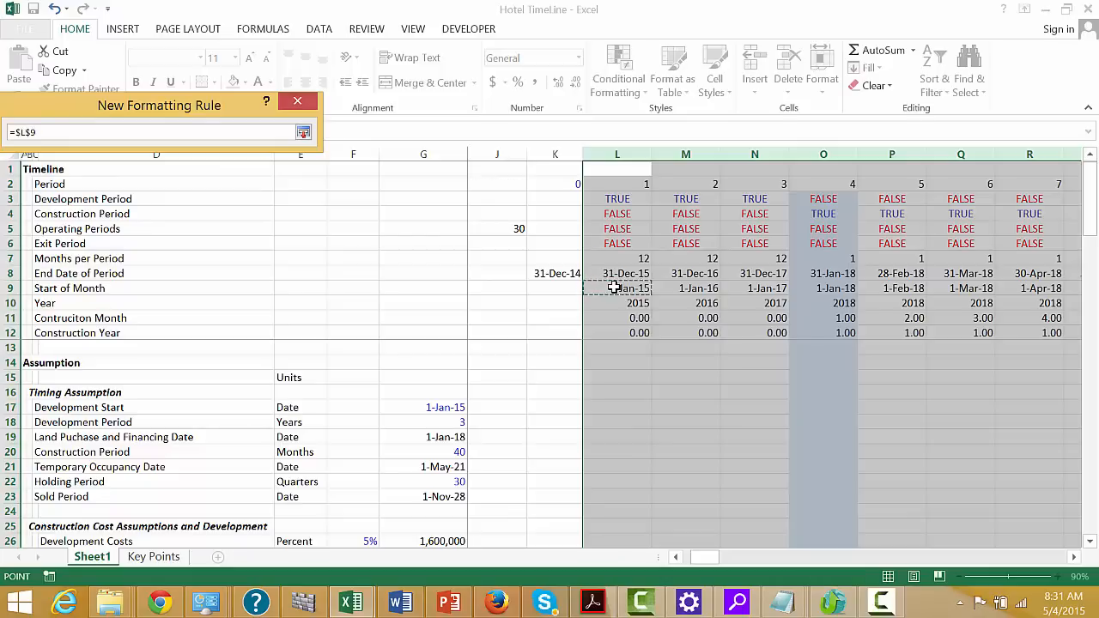
{"action": "key", "text": "F4"}
{"action": "key", "text": "F4"}
{"action": "key", "text": "F4"}
{"action": "key", "text": "F4"}
{"action": "type", "text": "=edate"}
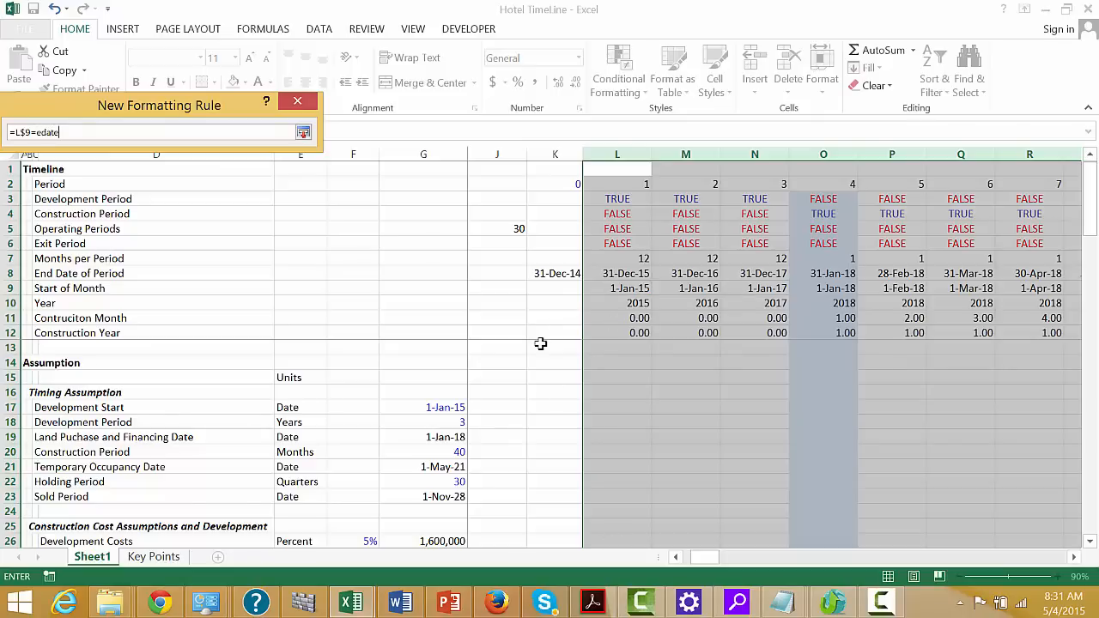
{"action": "type", "text": "("}
{"action": "left_click", "coordinate": [440, 496]}
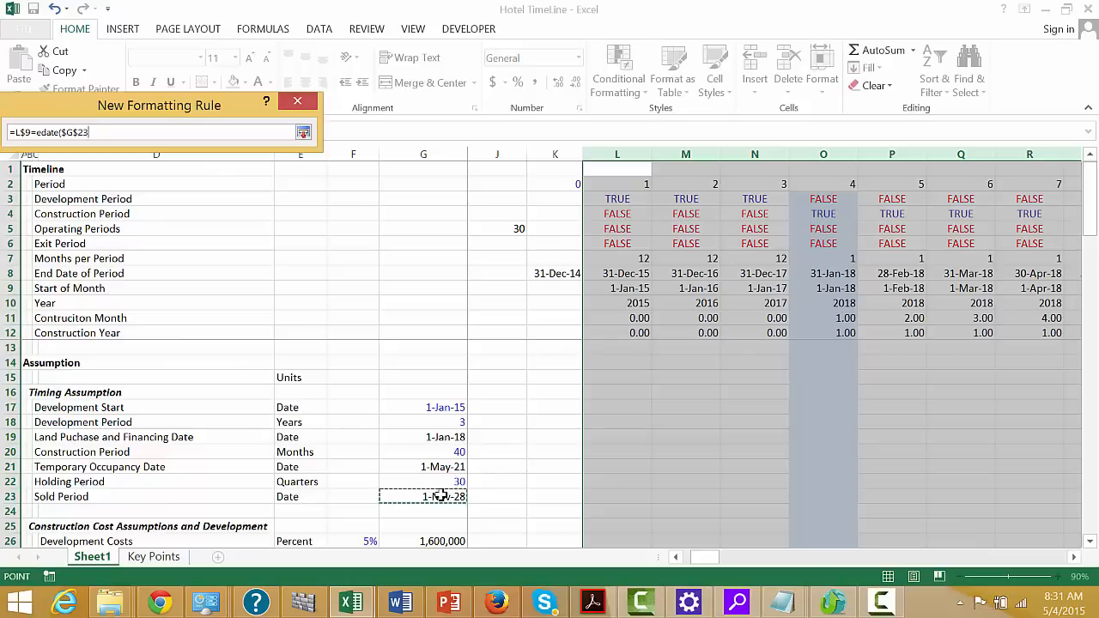
{"action": "type", "text": ","}
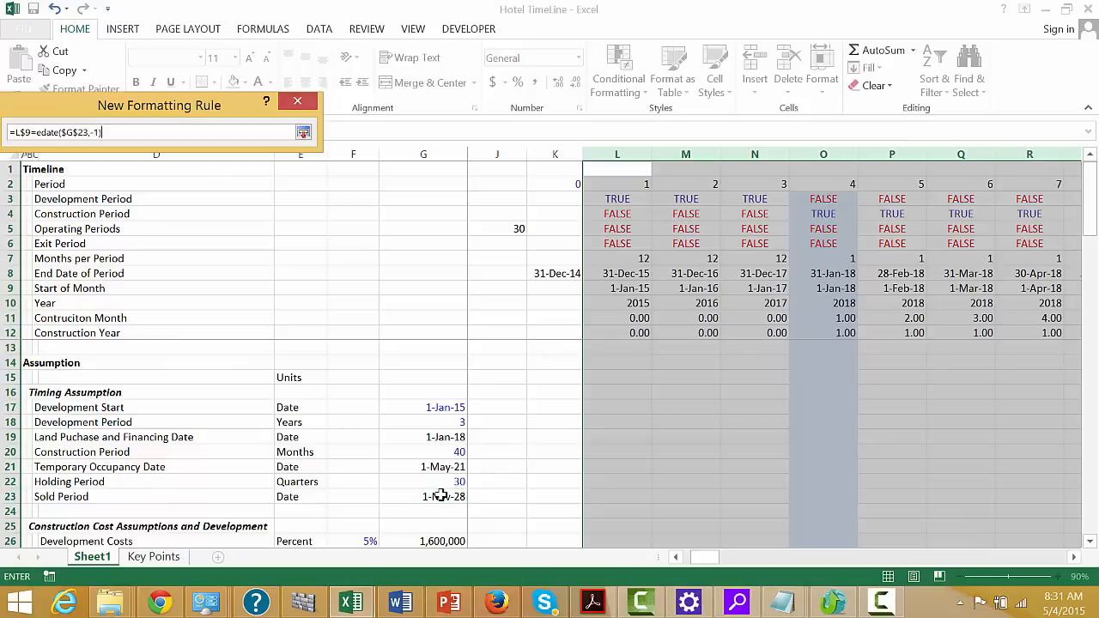
{"action": "type", "text": "-1)"}
{"action": "key", "text": "Return"}
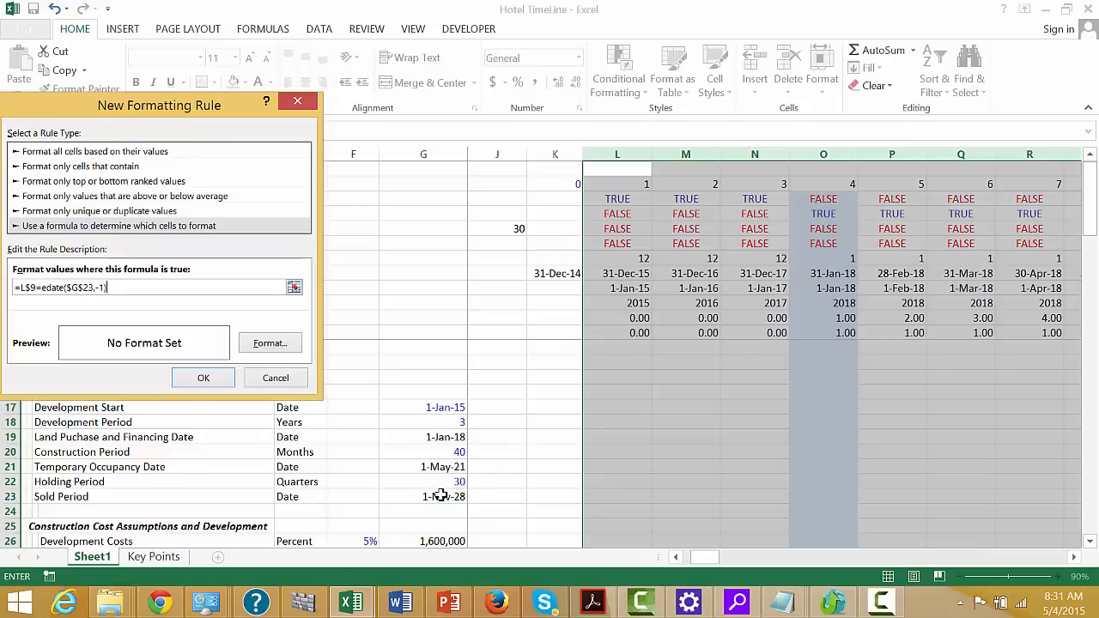
Give the rule a light green background fill and apply it to the selected timeline columns
{"action": "left_click", "coordinate": [268, 344]}
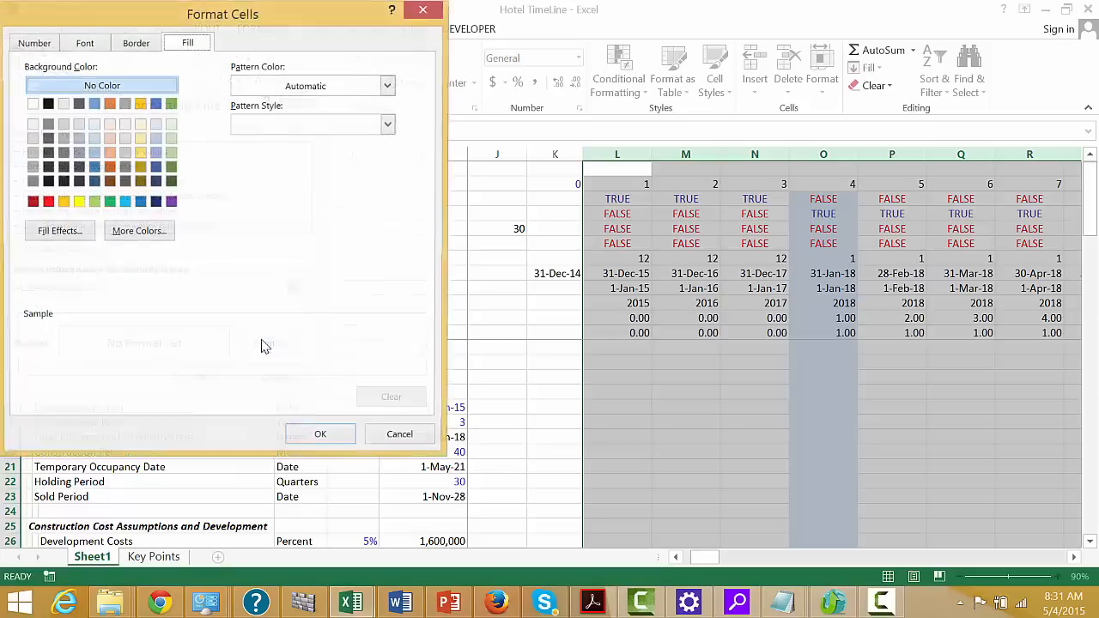
{"action": "left_click", "coordinate": [141, 124]}
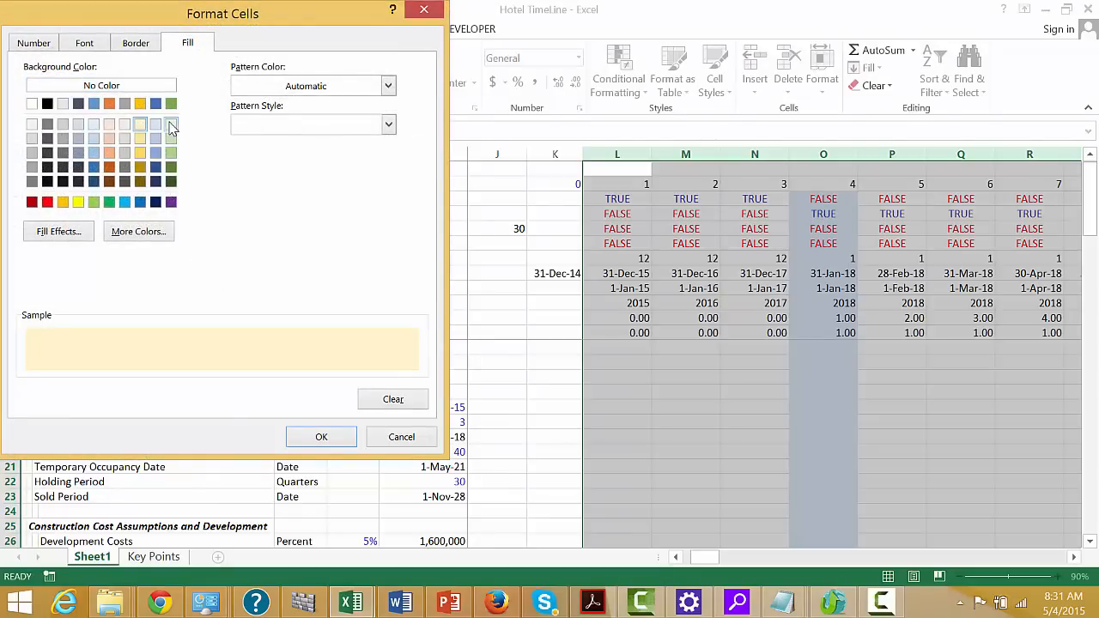
{"action": "left_click", "coordinate": [170, 126]}
{"action": "left_click", "coordinate": [316, 437]}
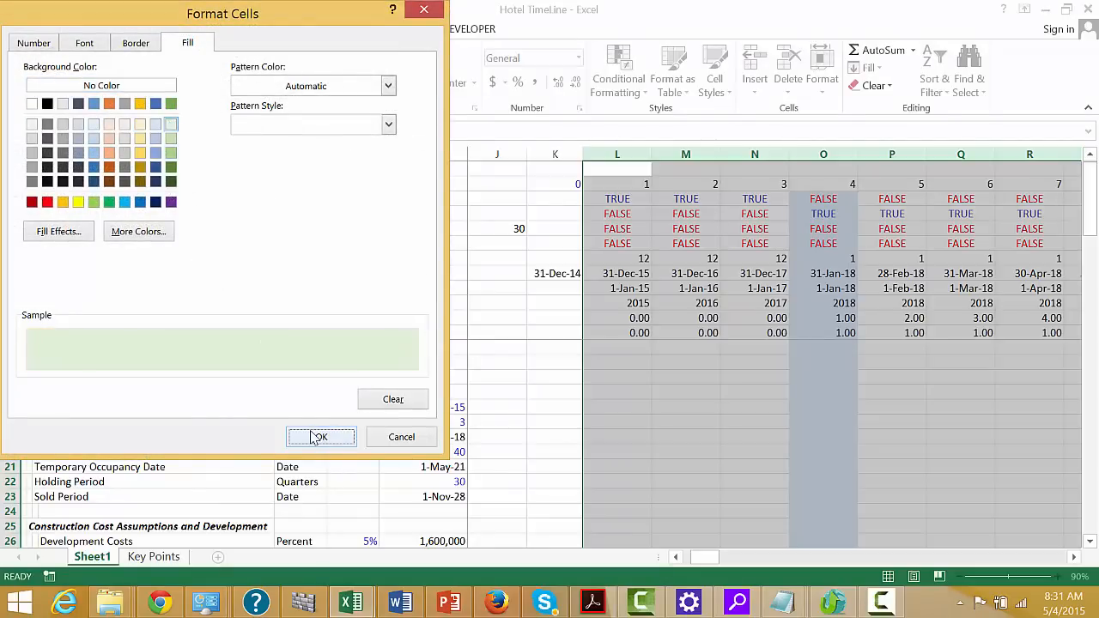
{"action": "left_click", "coordinate": [204, 379]}
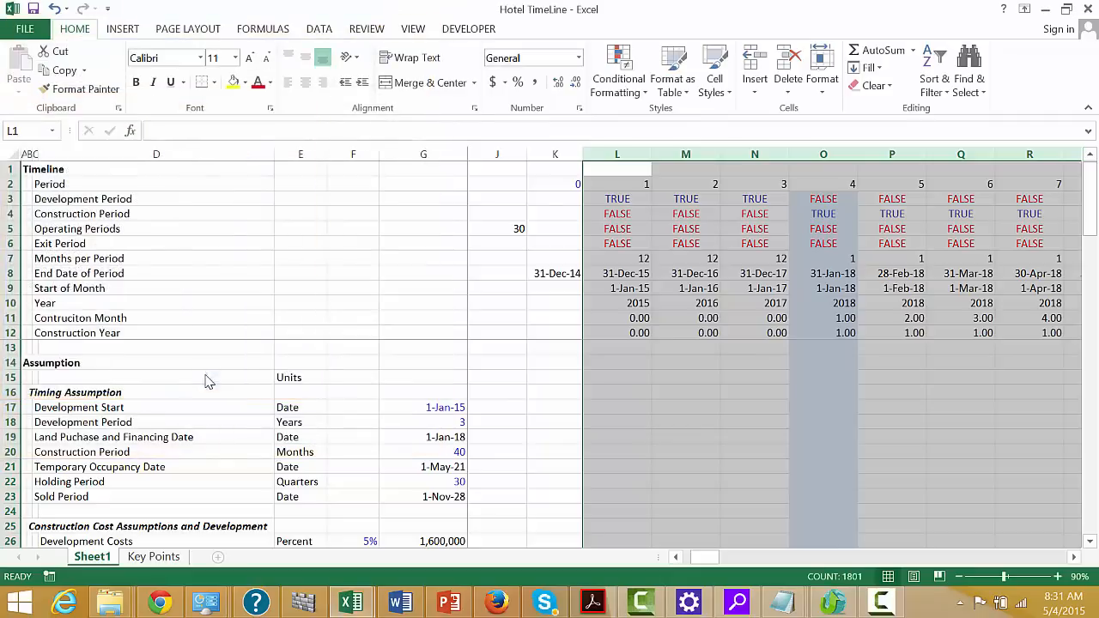
Examine the column highlighting across the timeline through the last periods, ending back at the first timeline columns
{"action": "left_click", "coordinate": [631, 365]}
{"action": "key", "text": "Right"}
{"action": "key", "text": "Right"}
{"action": "key", "text": "Right"}
{"action": "key", "text": "Right"}
{"action": "key", "text": "Right"}
{"action": "key", "text": "Right"}
{"action": "key", "text": "Right"}
{"action": "key", "text": "Right"}
{"action": "key", "text": "Right"}
{"action": "key", "text": "Right"}
{"action": "key", "text": "Right"}
{"action": "key", "text": "Right"}
{"action": "key", "text": "Right"}
{"action": "key", "text": "Right"}
{"action": "key", "text": "Right"}
{"action": "key", "text": "Right"}
{"action": "key", "text": "Right"}
{"action": "key", "text": "Right"}
{"action": "key", "text": "Right"}
{"action": "key", "text": "Right"}
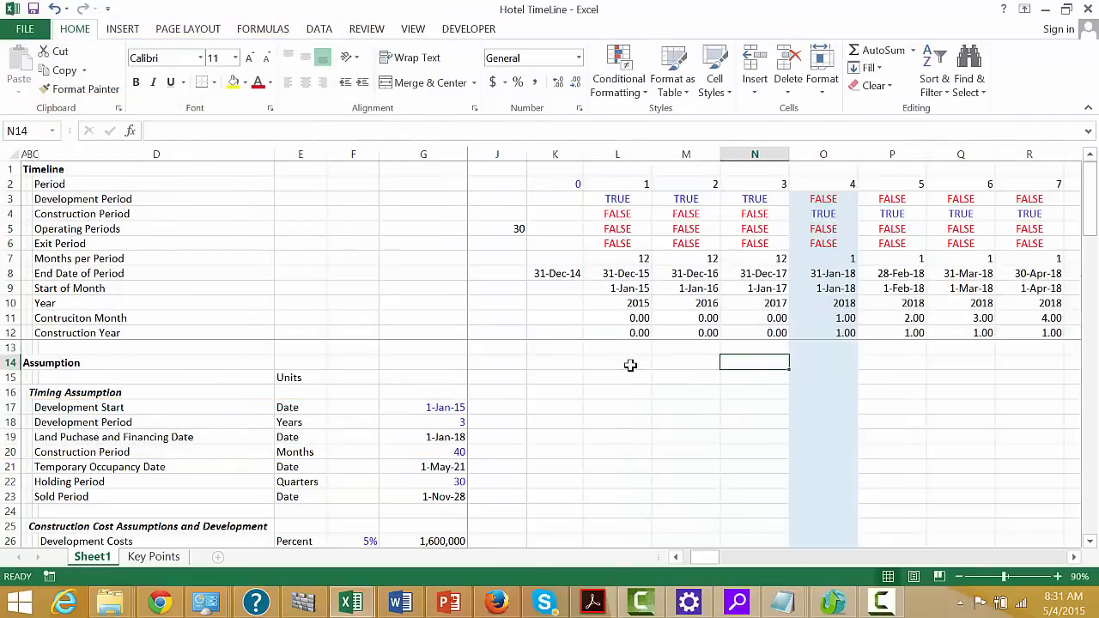
{"action": "key", "text": "Right"}
{"action": "key", "text": "Right"}
{"action": "key", "text": "Right"}
{"action": "key", "text": "Right"}
{"action": "key", "text": "Right"}
{"action": "key", "text": "Right"}
{"action": "key", "text": "Right"}
{"action": "key", "text": "Right"}
{"action": "key", "text": "Right"}
{"action": "key", "text": "Right"}
{"action": "key", "text": "Right"}
{"action": "key", "text": "Right"}
{"action": "key", "text": "Right"}
{"action": "key", "text": "Right"}
{"action": "key", "text": "Right"}
{"action": "key", "text": "Right"}
{"action": "key", "text": "Right"}
{"action": "key", "text": "Right"}
{"action": "key", "text": "Right"}
{"action": "key", "text": "Right"}
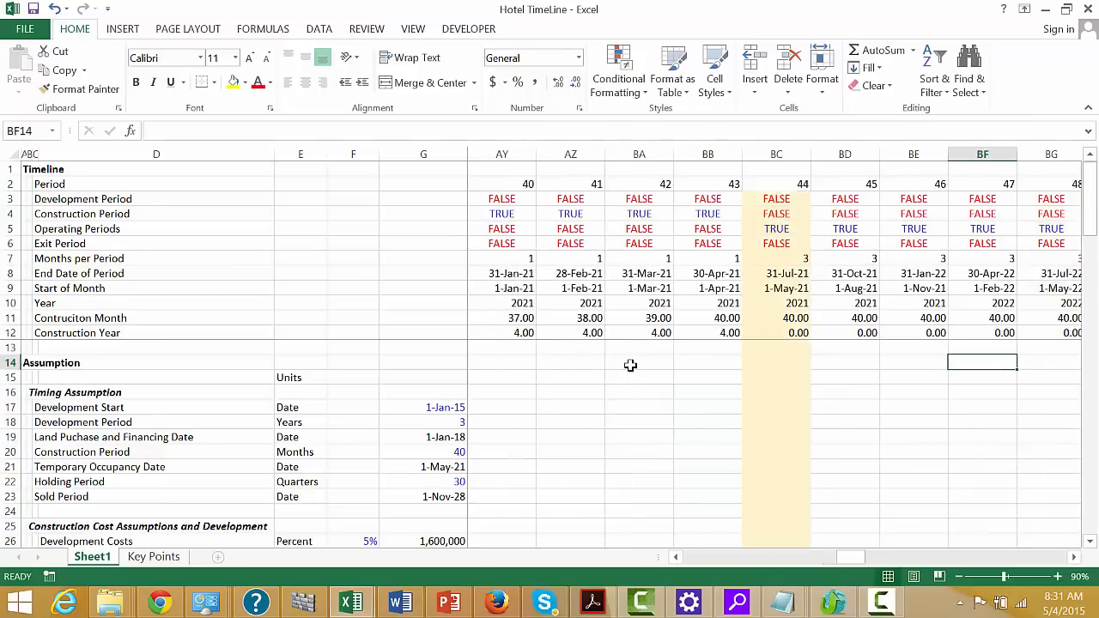
{"action": "key", "text": "Right"}
{"action": "key", "text": "Right"}
{"action": "key", "text": "Right"}
{"action": "key", "text": "Right"}
{"action": "key", "text": "Right"}
{"action": "key", "text": "Right"}
{"action": "key", "text": "Right"}
{"action": "key", "text": "Right"}
{"action": "key", "text": "Right"}
{"action": "key", "text": "Right"}
{"action": "key", "text": "Right"}
{"action": "key", "text": "Right"}
{"action": "key", "text": "Right"}
{"action": "key", "text": "Right"}
{"action": "key", "text": "Right"}
{"action": "key", "text": "Right"}
{"action": "key", "text": "Right"}
{"action": "key", "text": "Right"}
{"action": "key", "text": "Right"}
{"action": "key", "text": "Right"}
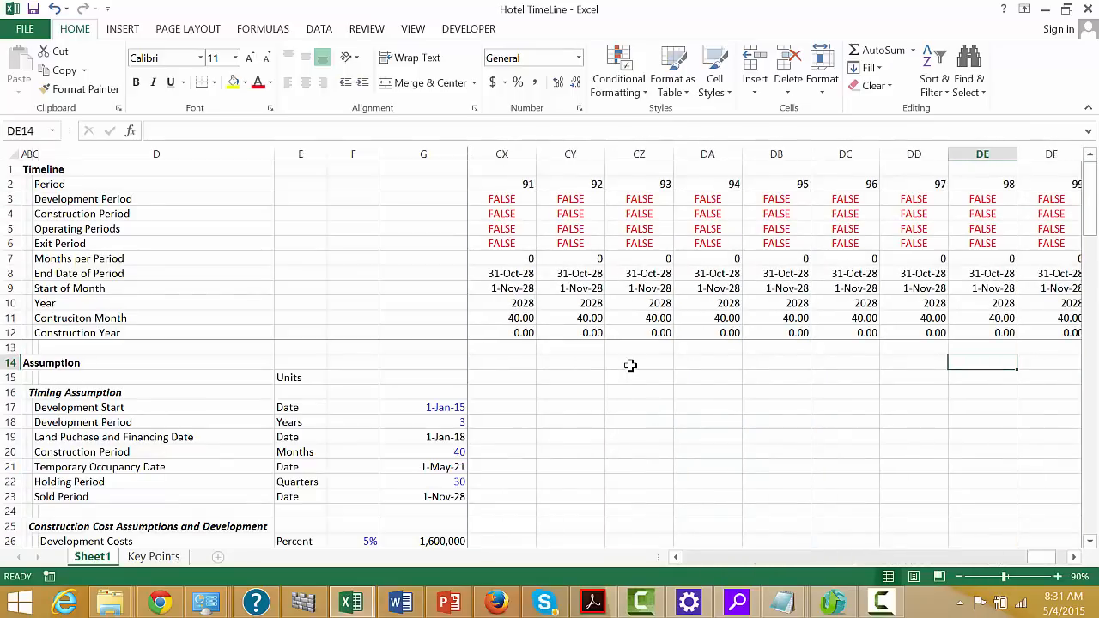
{"action": "key", "text": "Left"}
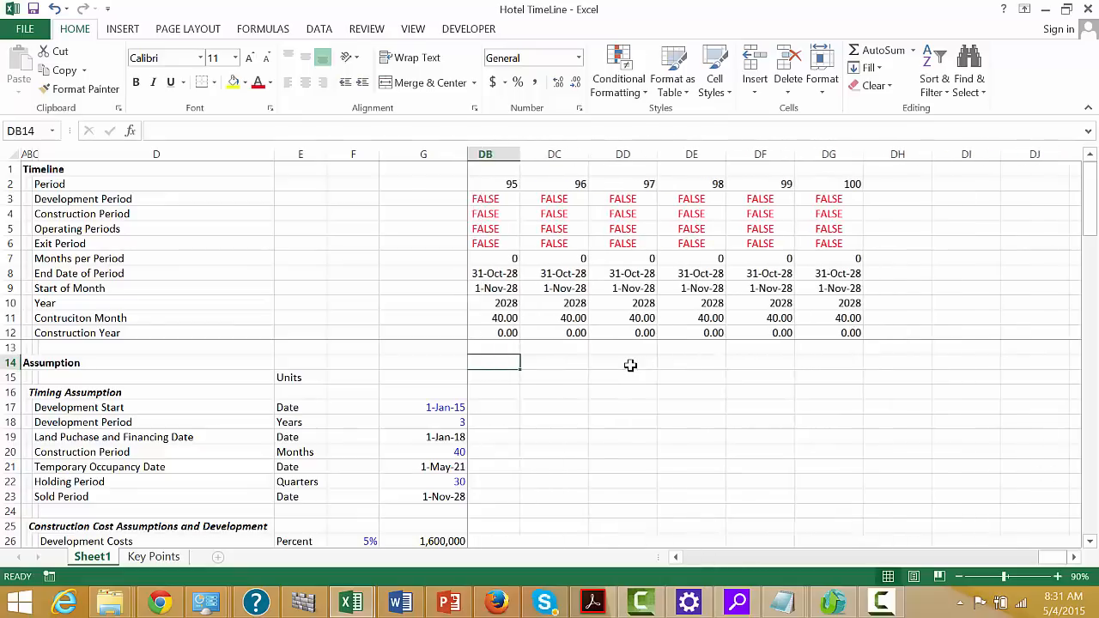
{"action": "key", "text": "ctrl+Left"}
{"action": "key", "text": "Right"}
{"action": "key", "text": "Right"}
{"action": "key", "text": "Right"}
{"action": "key", "text": "Right"}
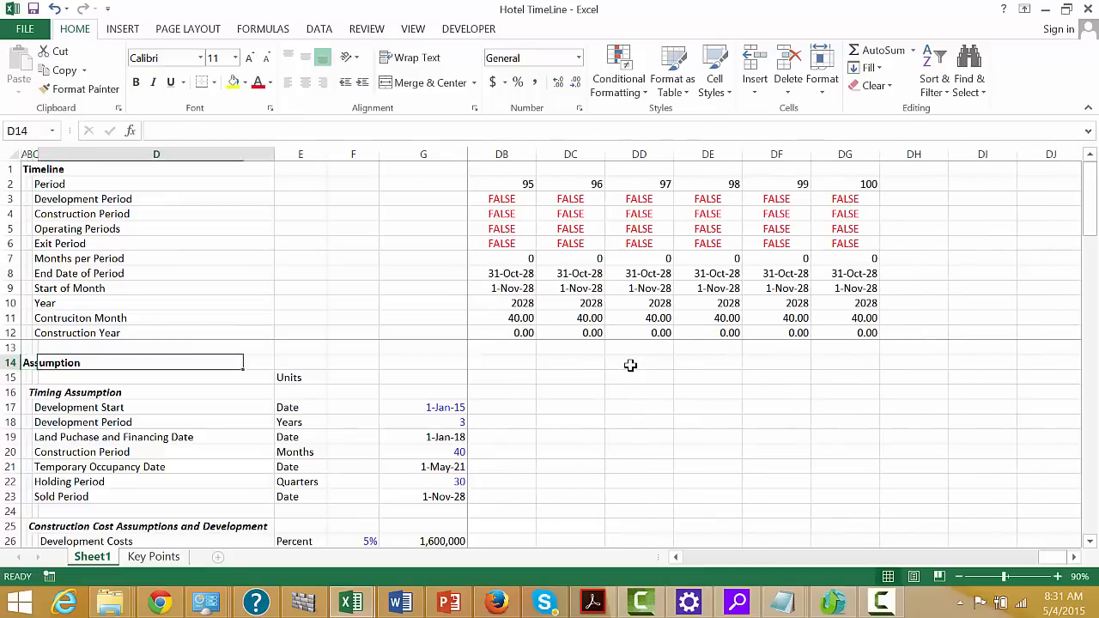
{"action": "key", "text": "Down"}
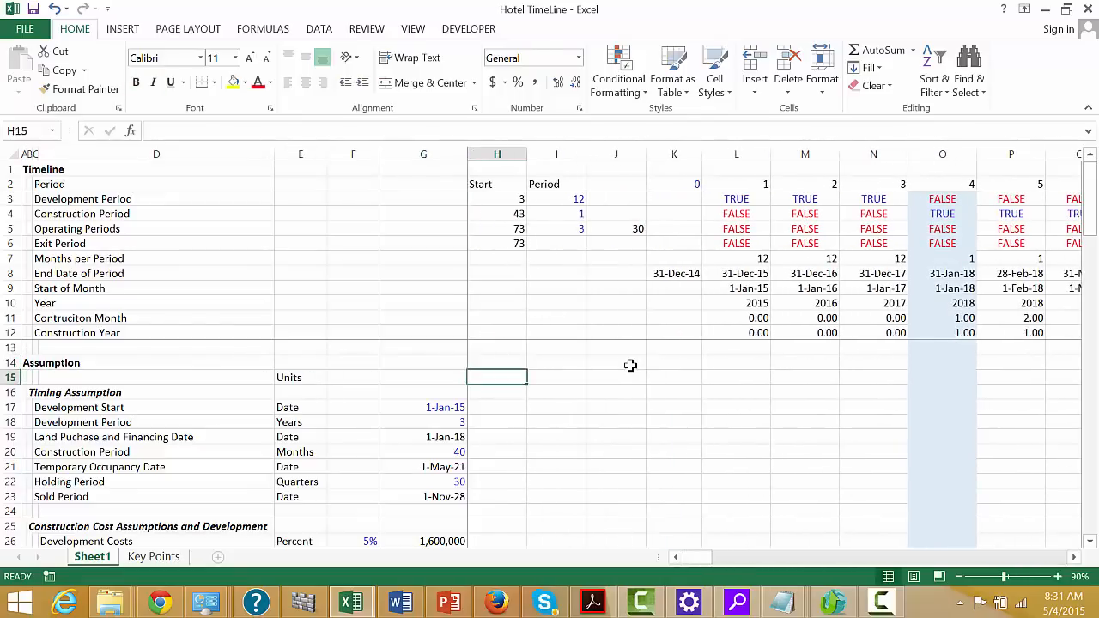
Review the rows below the timing assumptions, down to the Construction and Development Cost section and the Rooms row
{"action": "key", "text": "Page_Down"}
{"action": "key", "text": "Page_Down"}
{"action": "key", "text": "Page_Down"}
{"action": "key", "text": "Page_Down"}
{"action": "key", "text": "Page_Down"}
{"action": "key", "text": "Page_Down"}
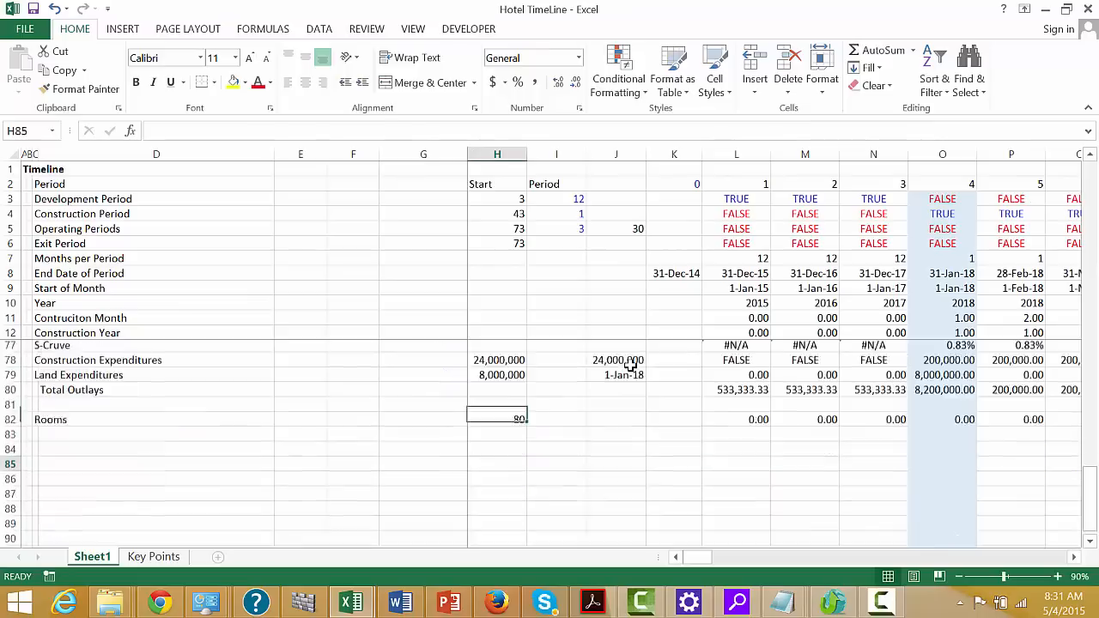
{"action": "key", "text": "Page_Up"}
{"action": "key", "text": "Page_Up"}
{"action": "key", "text": "Page_Up"}
{"action": "key", "text": "Page_Down"}
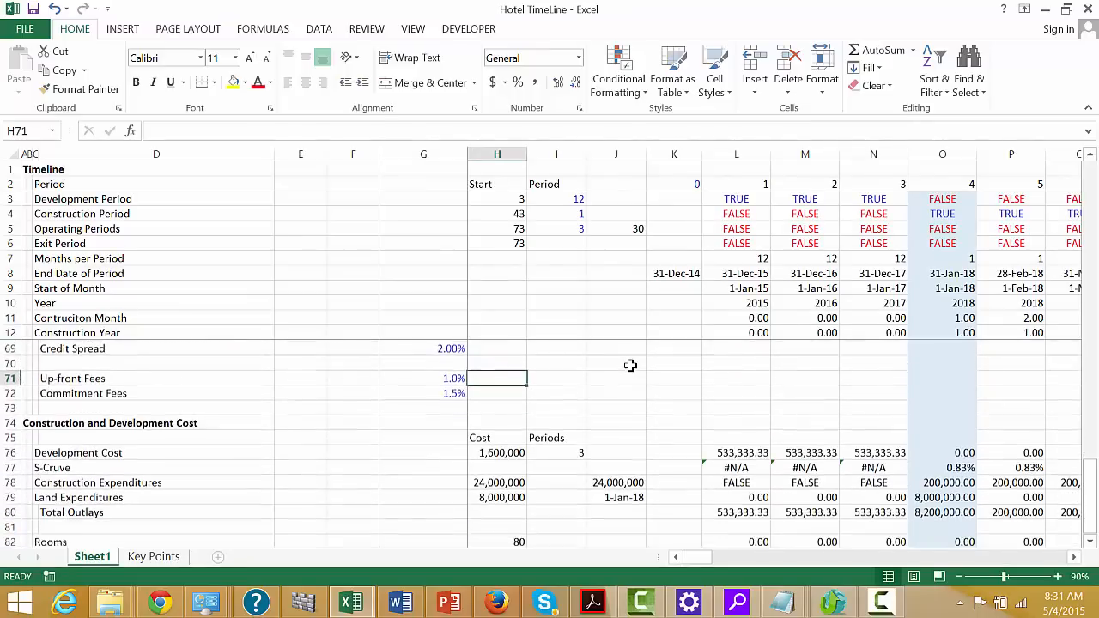
Delete the row holding the Cost and Periods headers beneath the Construction and Development Cost heading
{"action": "key", "text": "Left"}
{"action": "key", "text": "Down"}
{"action": "key", "text": "Down"}
{"action": "key", "text": "Down"}
{"action": "key", "text": "Down"}
{"action": "key", "text": "Down"}
{"action": "key", "text": "Down"}
{"action": "key", "text": "Down"}
{"action": "key", "text": "Down"}
{"action": "key", "text": "Down"}
{"action": "key", "text": "Down"}
{"action": "key", "text": "Down"}
{"action": "key", "text": "Down"}
{"action": "key", "text": "Down"}
{"action": "key", "text": "Down"}
{"action": "key", "text": "Down"}
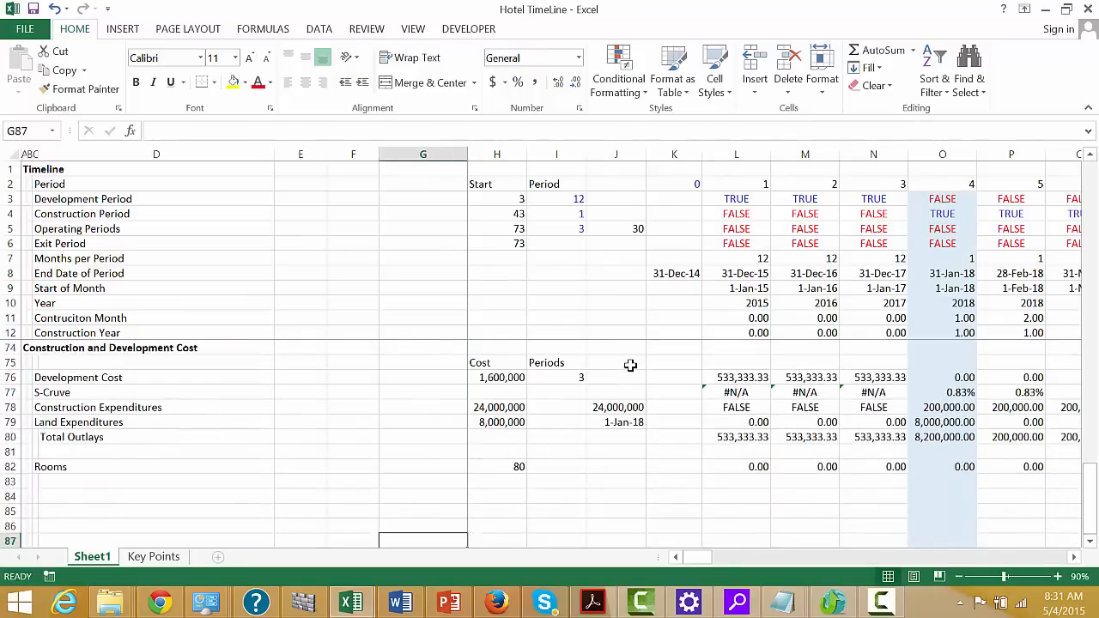
{"action": "key", "text": "Left"}
{"action": "key", "text": "Left"}
{"action": "key", "text": "Left"}
{"action": "key", "text": "Left"}
{"action": "key", "text": "Left"}
{"action": "key", "text": "Left"}
{"action": "key", "text": "Up"}
{"action": "key", "text": "Up"}
{"action": "key", "text": "Up"}
{"action": "key", "text": "Up"}
{"action": "key", "text": "Up"}
{"action": "key", "text": "Up"}
{"action": "key", "text": "Up"}
{"action": "key", "text": "Up"}
{"action": "key", "text": "Up"}
{"action": "key", "text": "Up"}
{"action": "key", "text": "Up"}
{"action": "key", "text": "Up"}
{"action": "key", "text": "Up"}
{"action": "key", "text": "Up"}
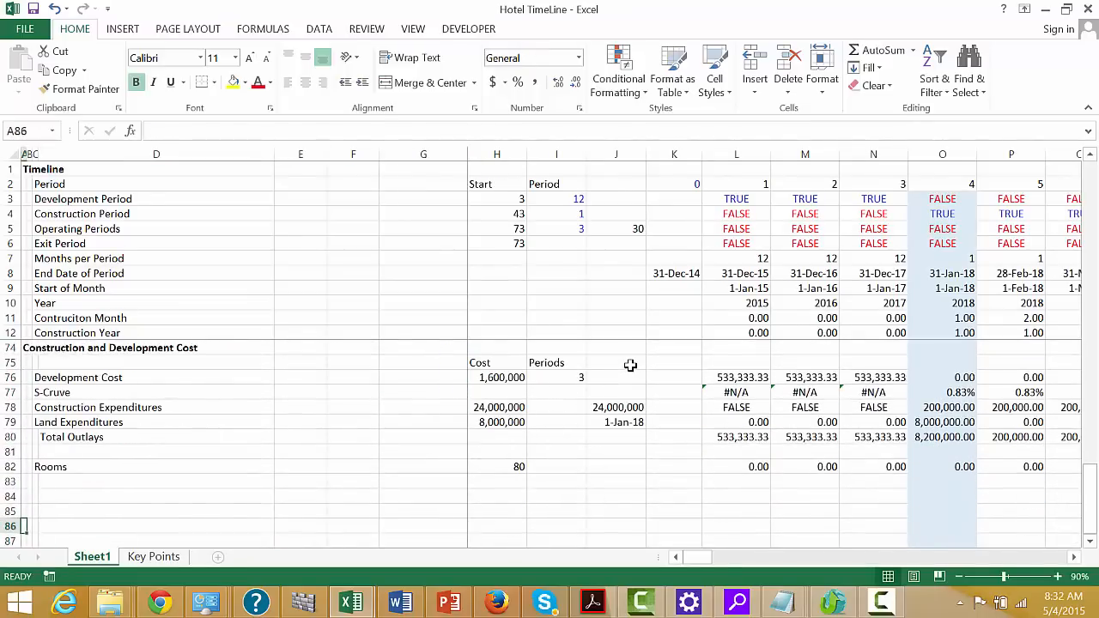
{"action": "key", "text": "Down"}
{"action": "key", "text": "Down"}
{"action": "key", "text": "Down"}
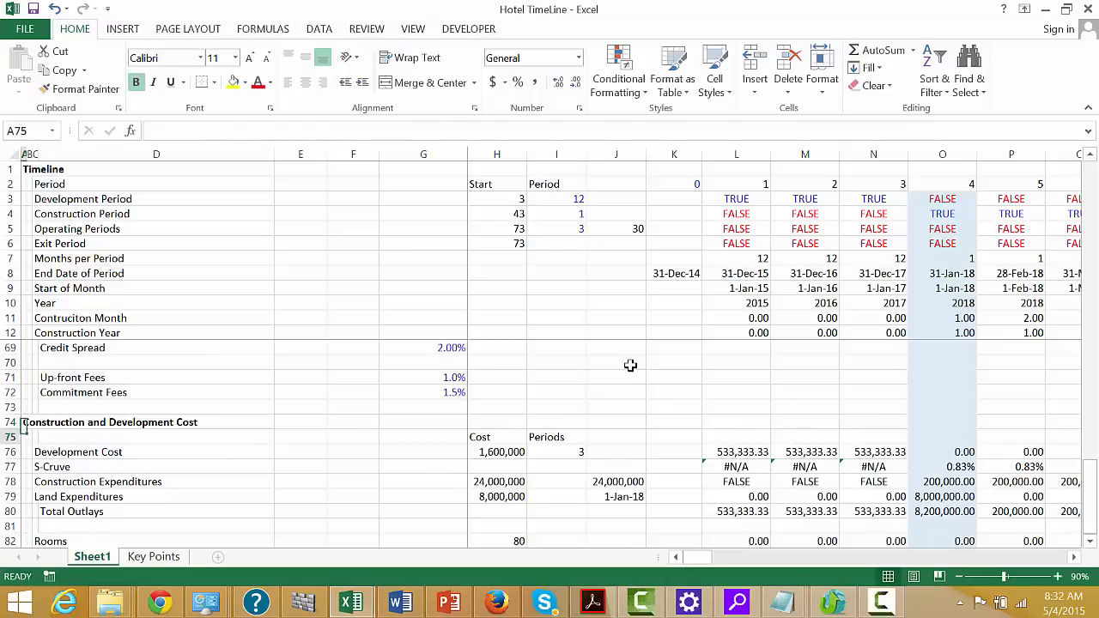
{"action": "key", "text": "shift+space"}
{"action": "key", "text": "ctrl+minus"}
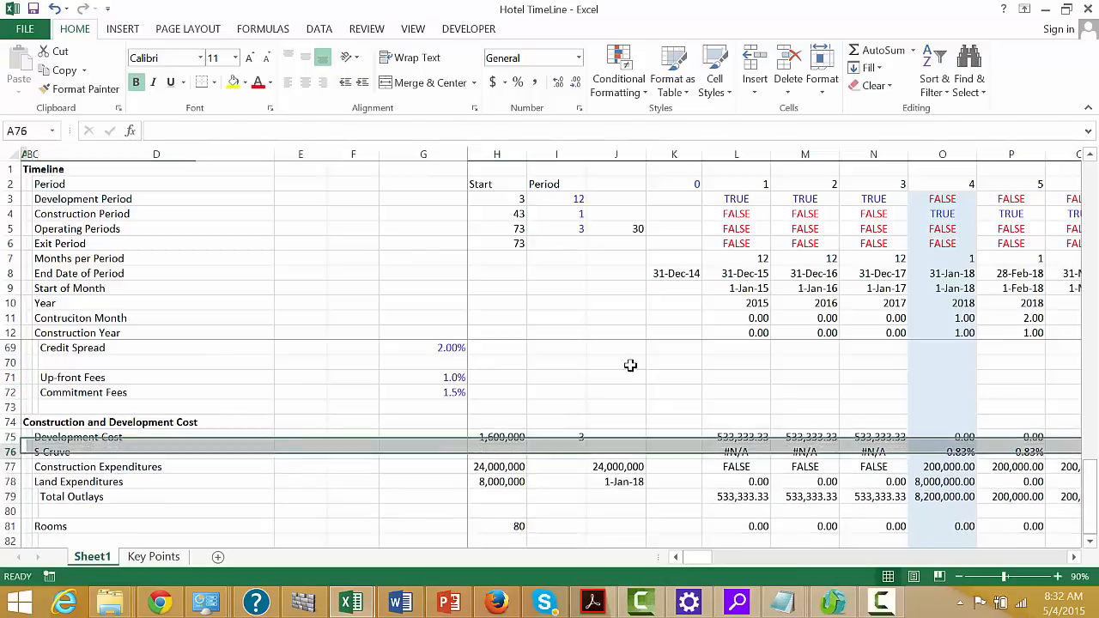
Enter the section heading Operating Cash Flow in cell A83, two rows below the Rooms row
{"action": "key", "text": "Down"}
{"action": "key", "text": "Down"}
{"action": "key", "text": "Down"}
{"action": "key", "text": "Down"}
{"action": "key", "text": "Down"}
{"action": "key", "text": "Down"}
{"action": "key", "text": "Down"}
{"action": "key", "text": "Down"}
{"action": "key", "text": "Down"}
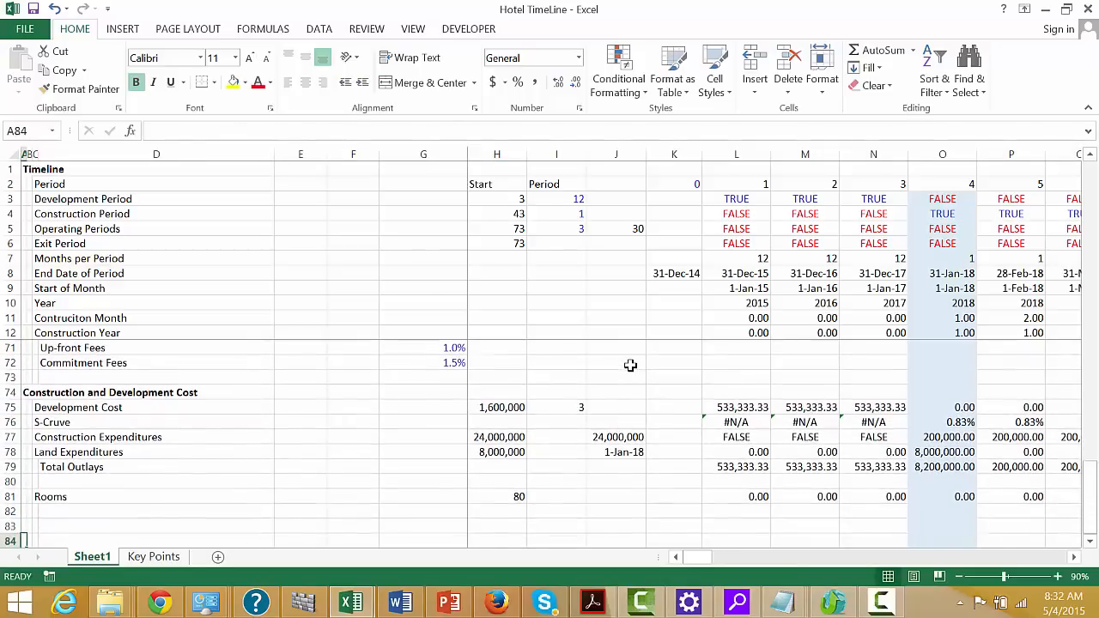
{"action": "key", "text": "Up"}
{"action": "key", "text": "Up"}
{"action": "key", "text": "Down"}
{"action": "key", "text": "Up"}
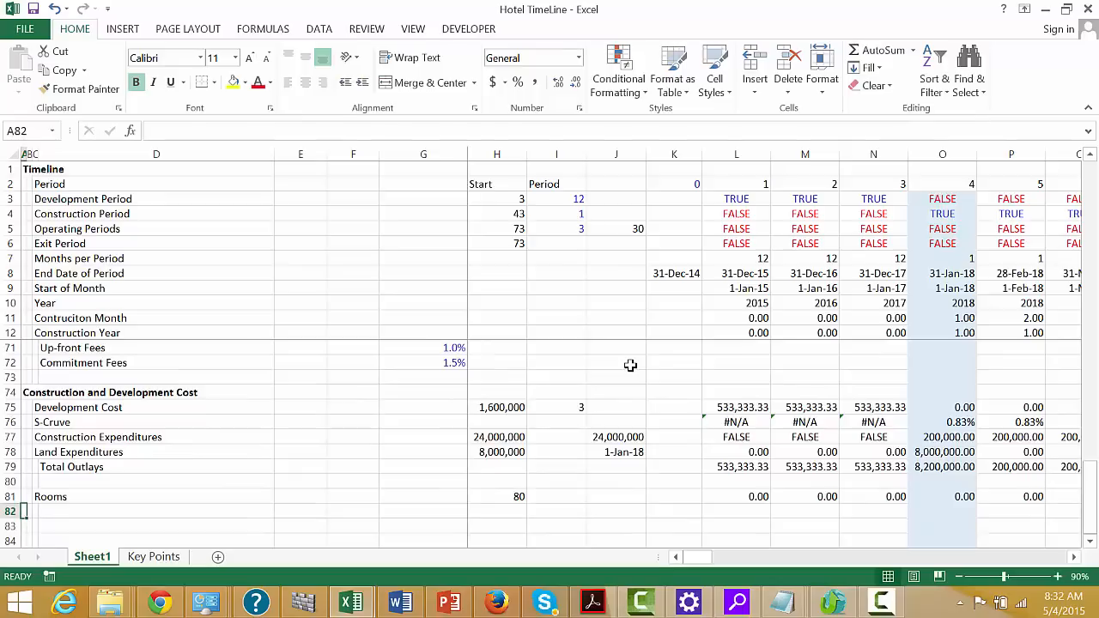
{"action": "key", "text": "Down"}
{"action": "key", "text": "Up"}
{"action": "key", "text": "Down"}
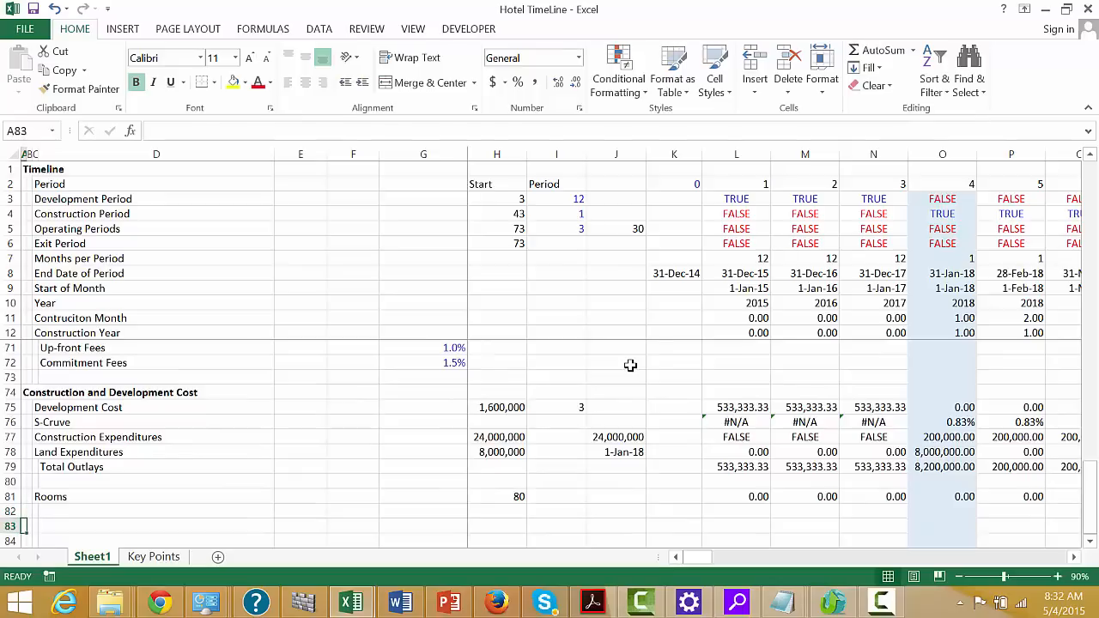
{"action": "type", "text": "Operatin"}
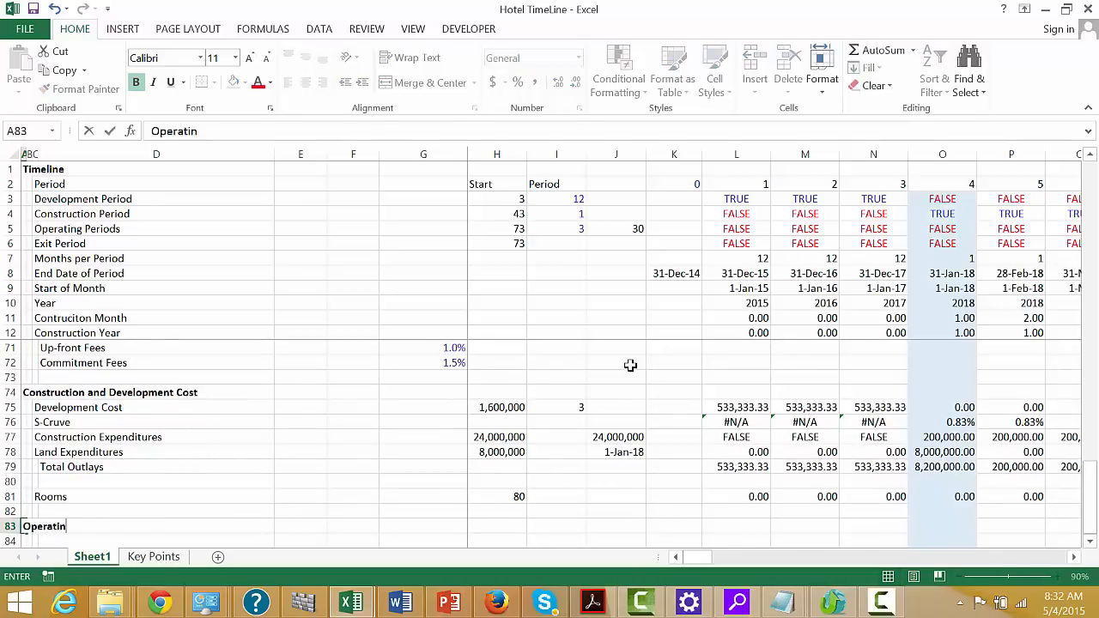
{"action": "type", "text": "g Cash Flow"}
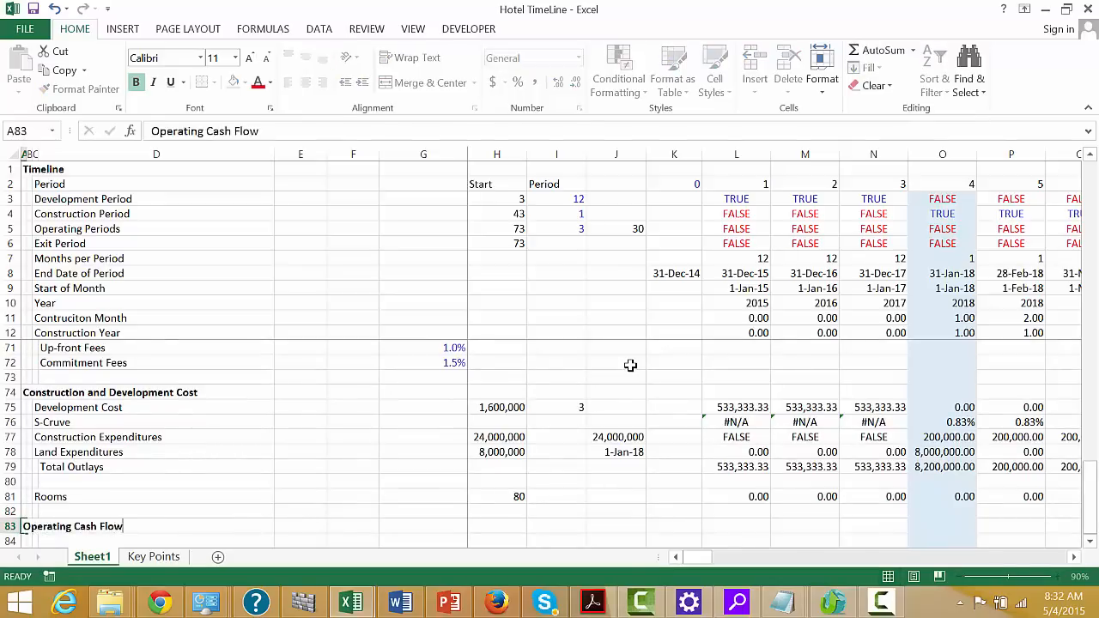
{"action": "key", "text": "Return"}
Add the row label Inflation Rate - Revenues in cell C84 under the Operating Cash Flow heading
{"action": "key", "text": "Right"}
{"action": "key", "text": "Right"}
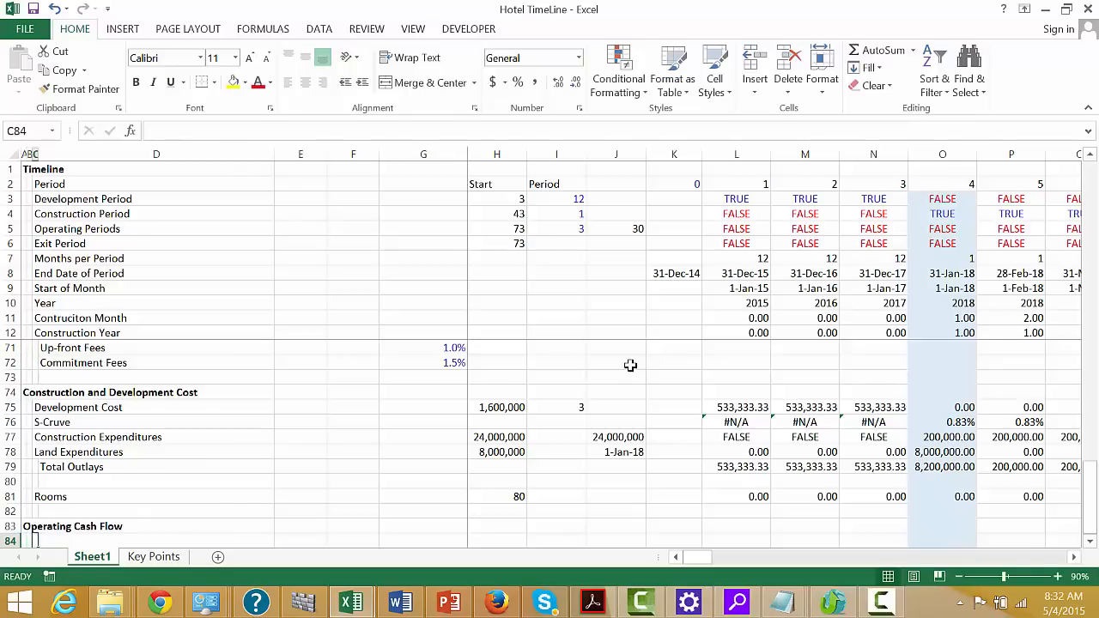
{"action": "type", "text": "In"}
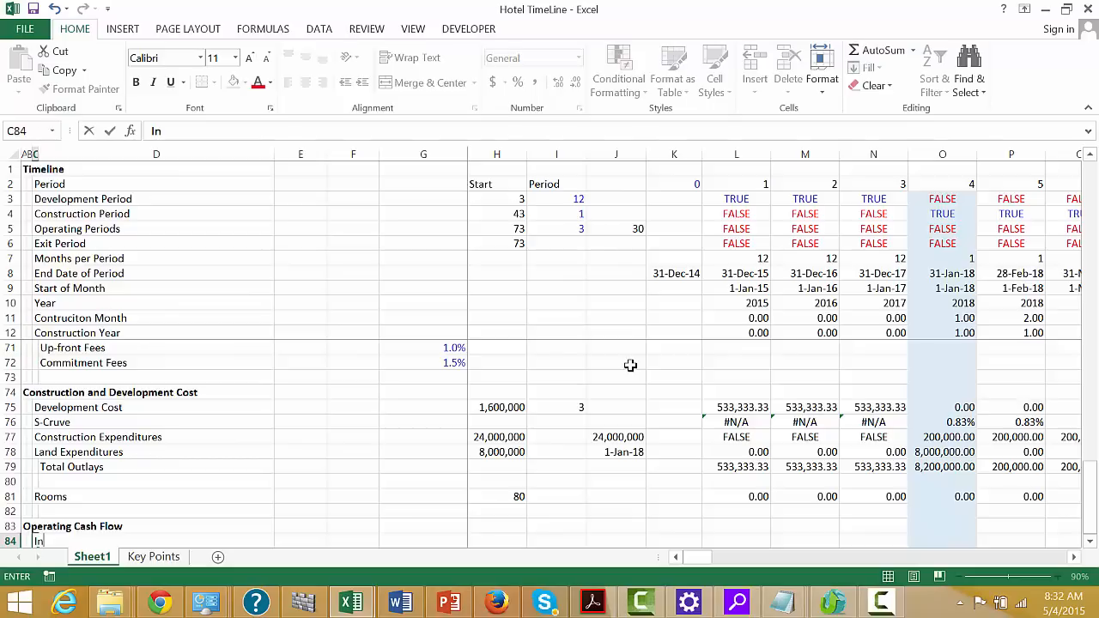
{"action": "type", "text": "flation Rate "}
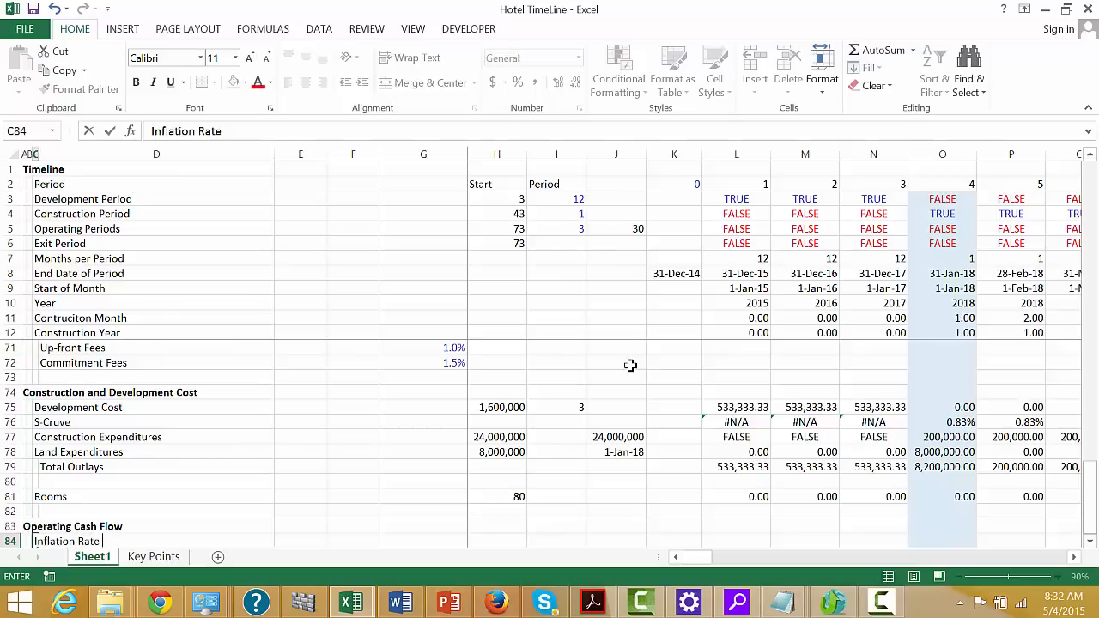
{"action": "type", "text": "- Revenues"}
{"action": "key", "text": "Return"}
Add the row label Inflation Rate - Costs in cell C85
{"action": "type", "text": "Inl"}
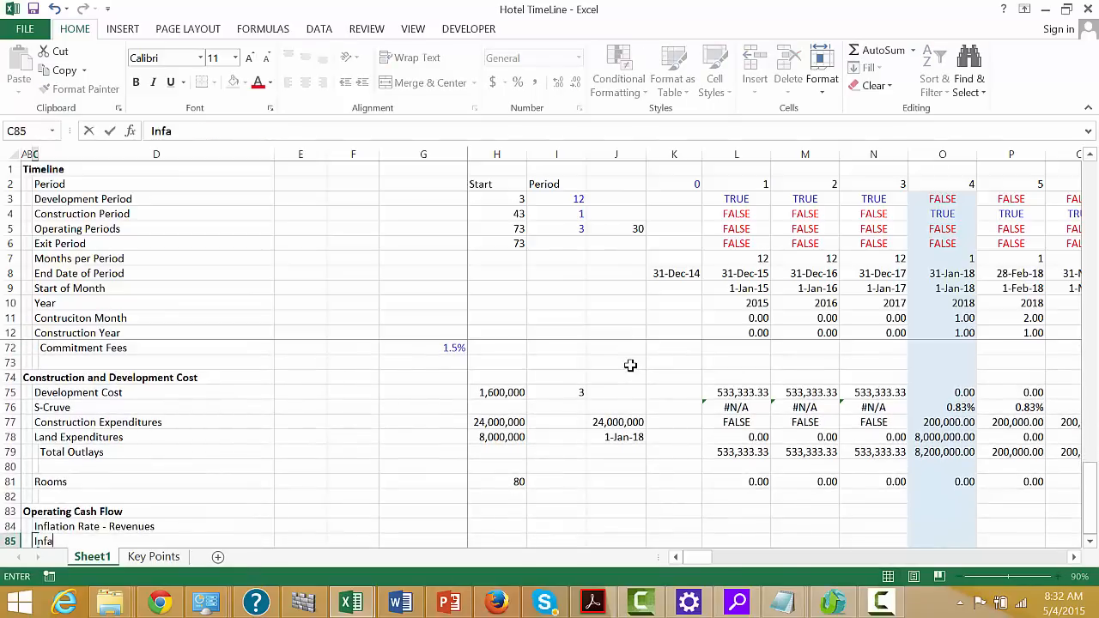
{"action": "key", "text": "BackSpace"}
{"action": "type", "text": "falatio"}
{"action": "key", "text": "BackSpace"}
{"action": "key", "text": "BackSpace"}
{"action": "key", "text": "BackSpace"}
{"action": "key", "text": "BackSpace"}
{"action": "key", "text": "BackSpace"}
{"action": "key", "text": "BackSpace"}
{"action": "type", "text": "lation Rate "}
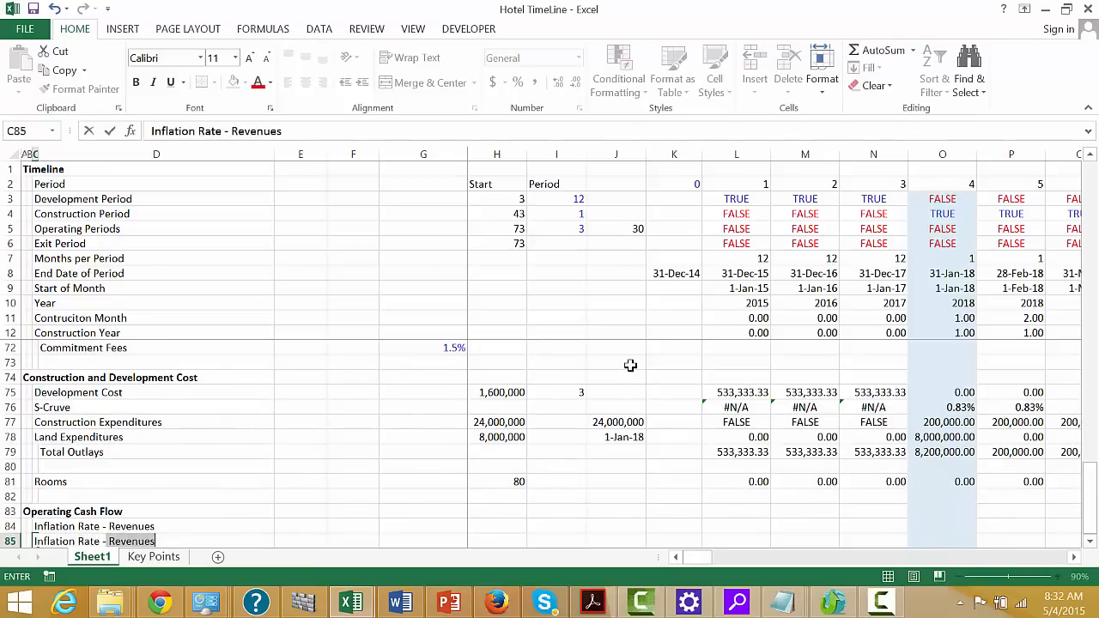
{"action": "type", "text": "-"}
{"action": "key", "text": "BackSpace"}
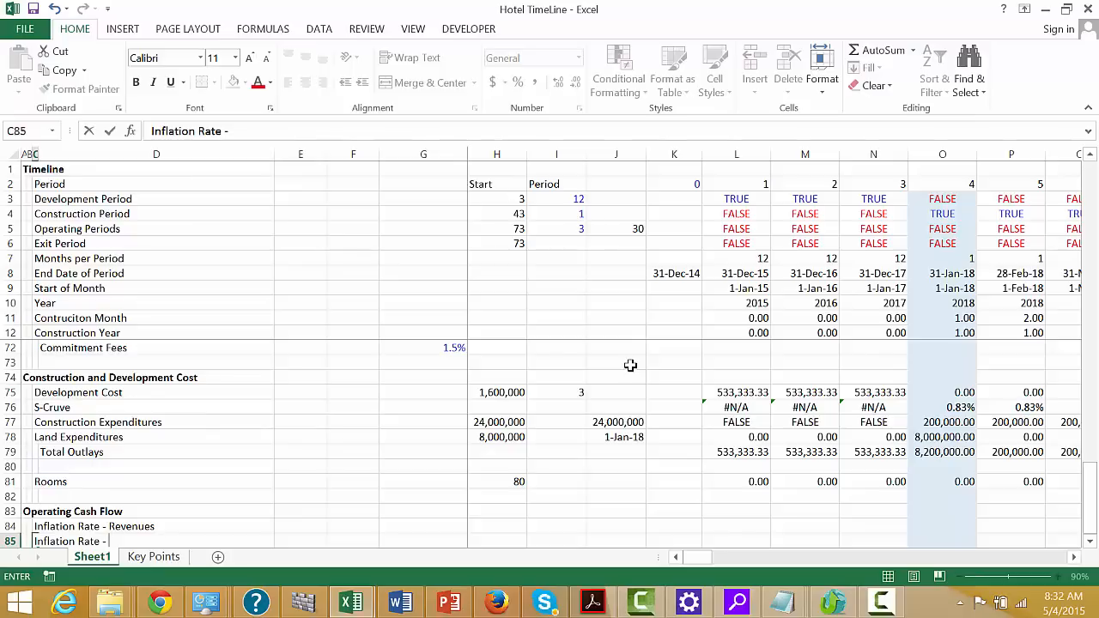
{"action": "type", "text": "Costs"}
{"action": "key", "text": "Return"}
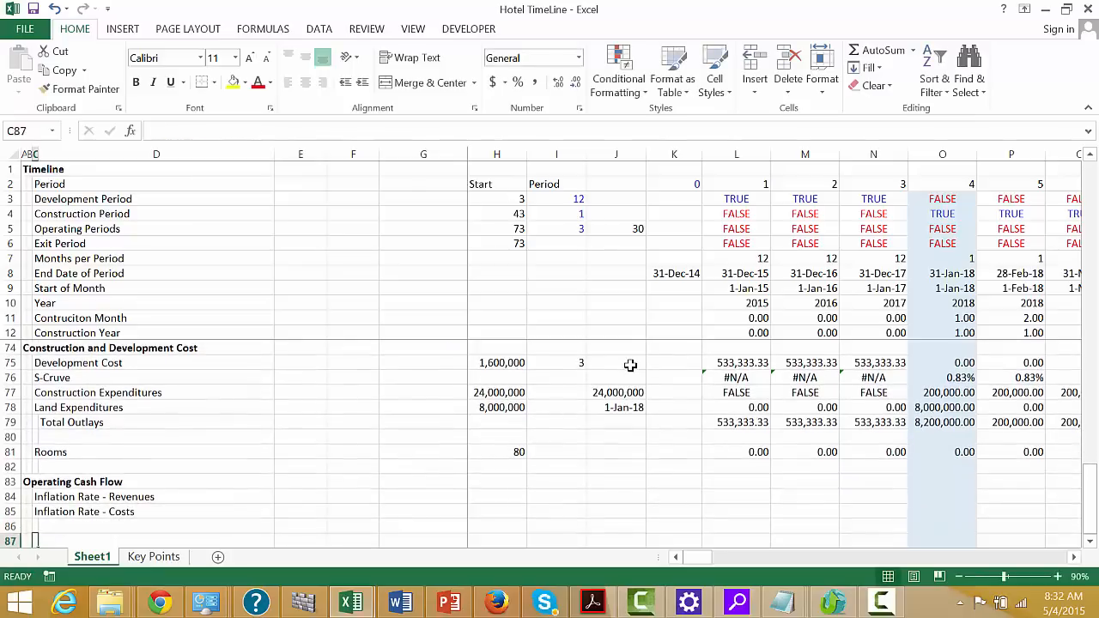
Add the row label Inflation Index Revenues in cell C86, below the two inflation rate labels
{"action": "type", "text": "Inf"}
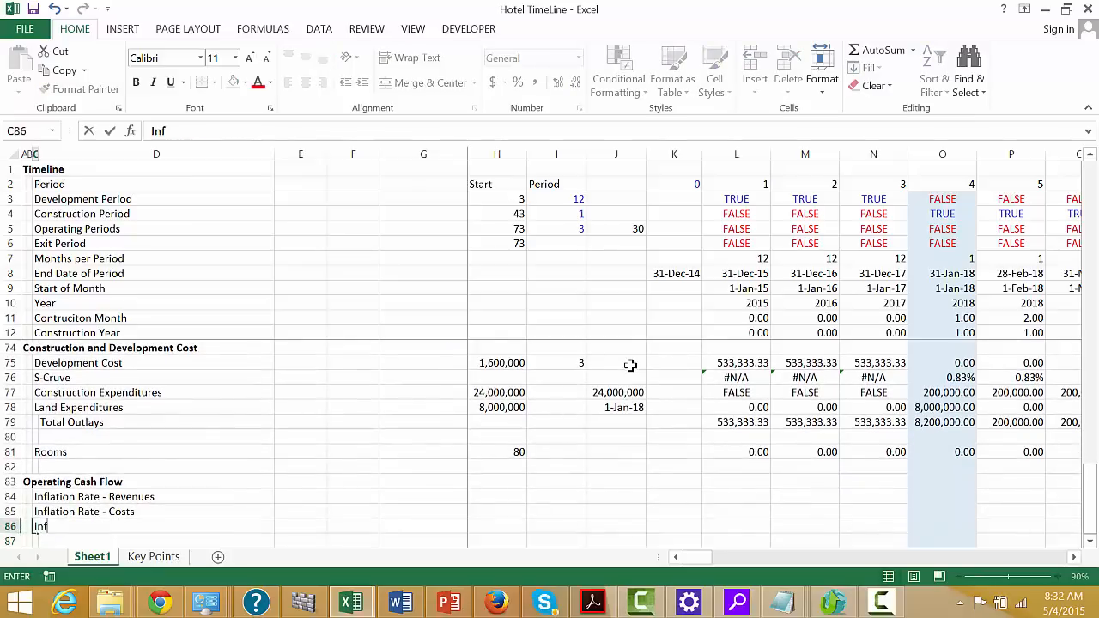
{"action": "key", "text": "BackSpace"}
{"action": "key", "text": "BackSpace"}
{"action": "type", "text": "nflation"}
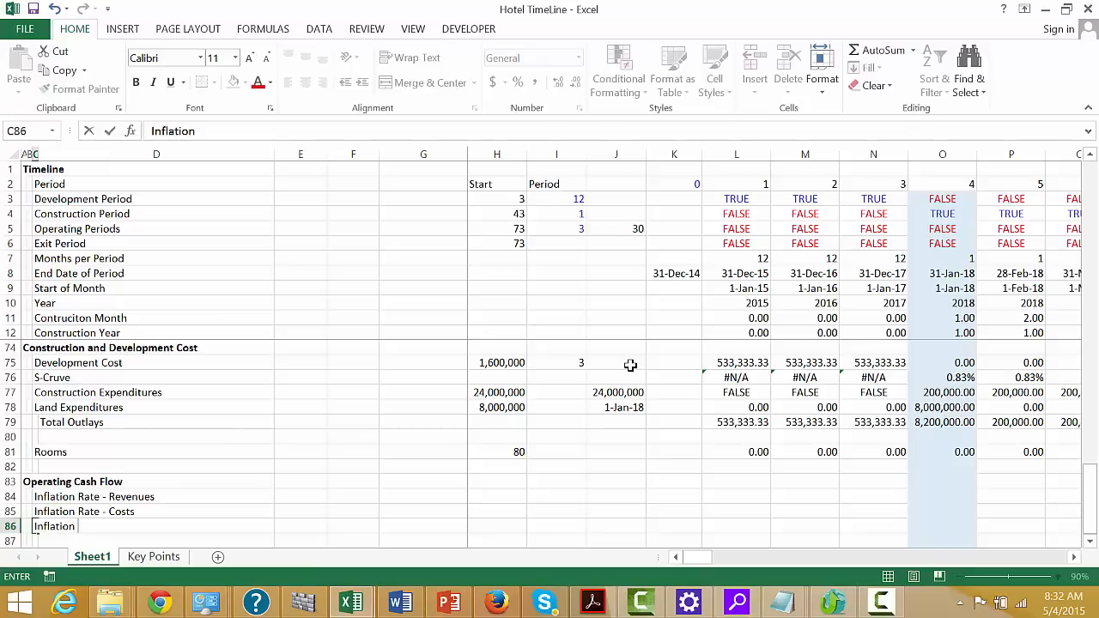
{"action": "type", "text": " Inde"}
{"action": "type", "text": "xr"}
{"action": "key", "text": "BackSpace"}
{"action": "type", "text": "Revenes"}
{"action": "key", "text": "BackSpace"}
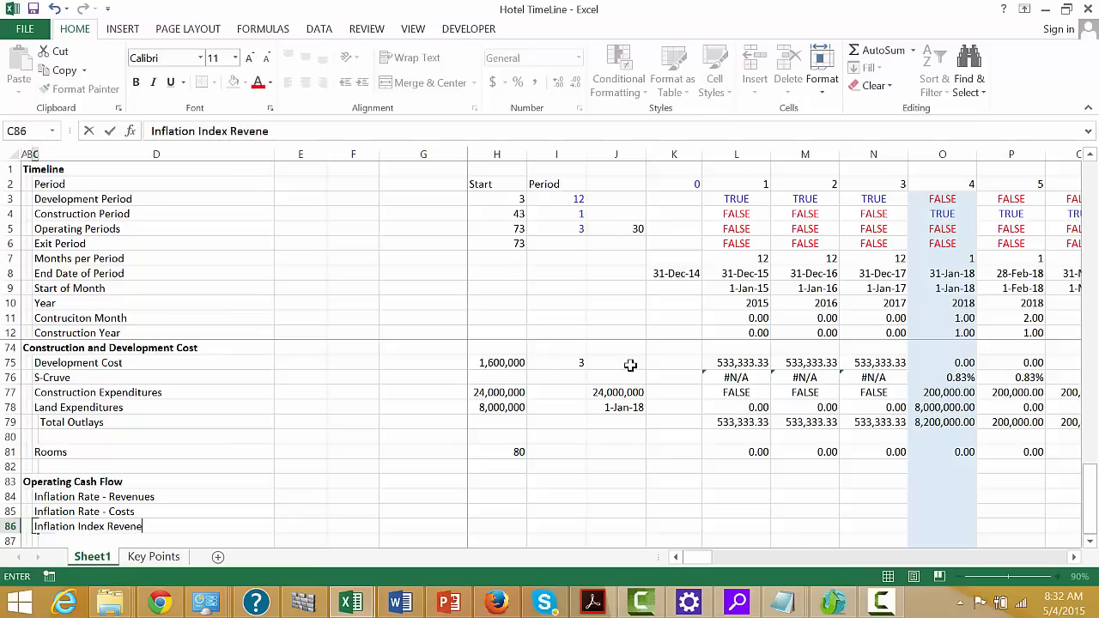
{"action": "type", "text": "u"}
{"action": "key", "text": "BackSpace"}
{"action": "key", "text": "BackSpace"}
{"action": "type", "text": "ues"}
{"action": "key", "text": "Return"}
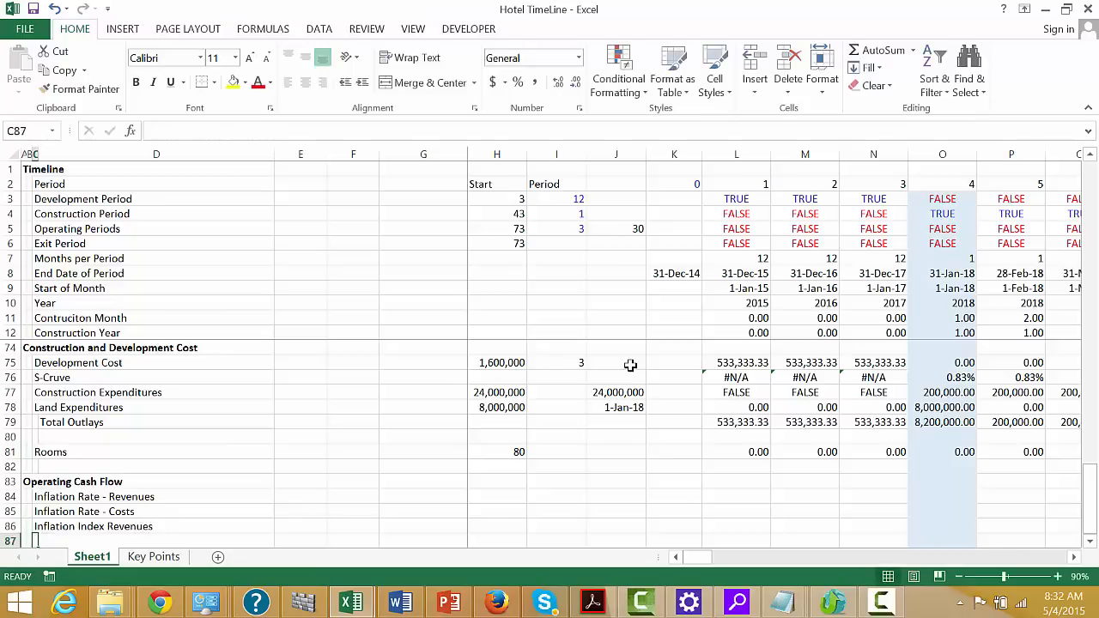
Add the row label Inflation Index Costs in cell C87
{"action": "type", "text": "Inflation "}
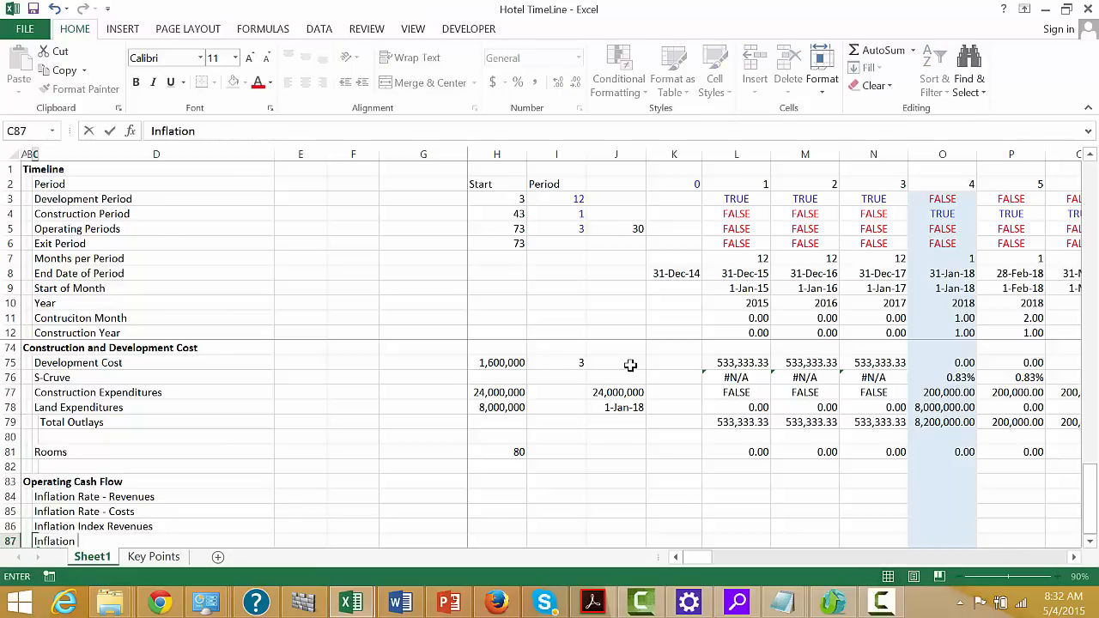
{"action": "type", "text": "Index "}
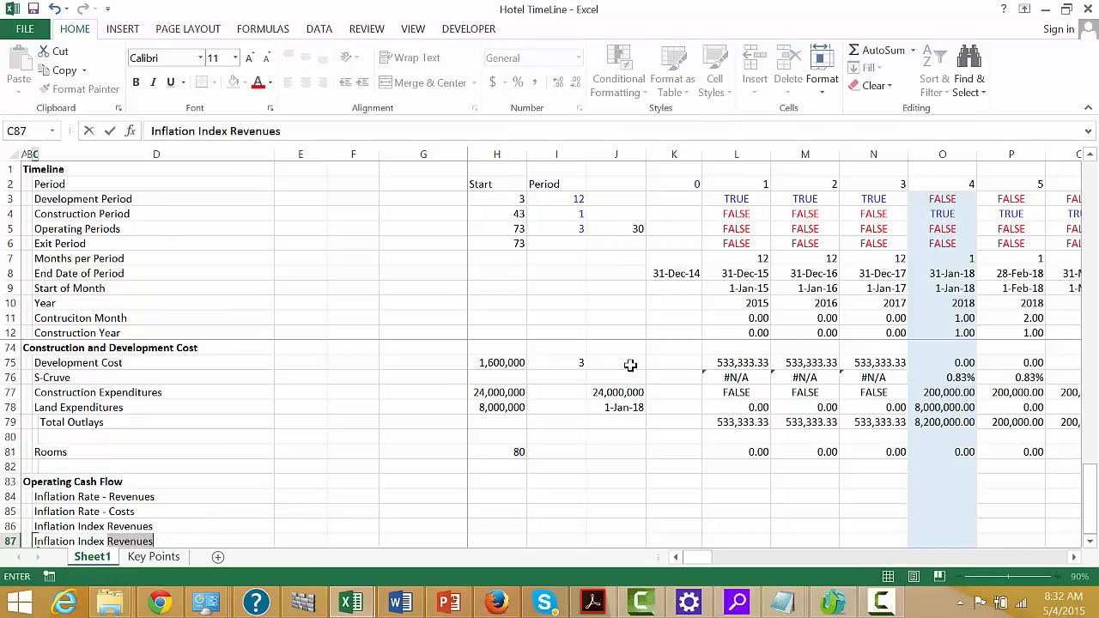
{"action": "type", "text": "Costs"}
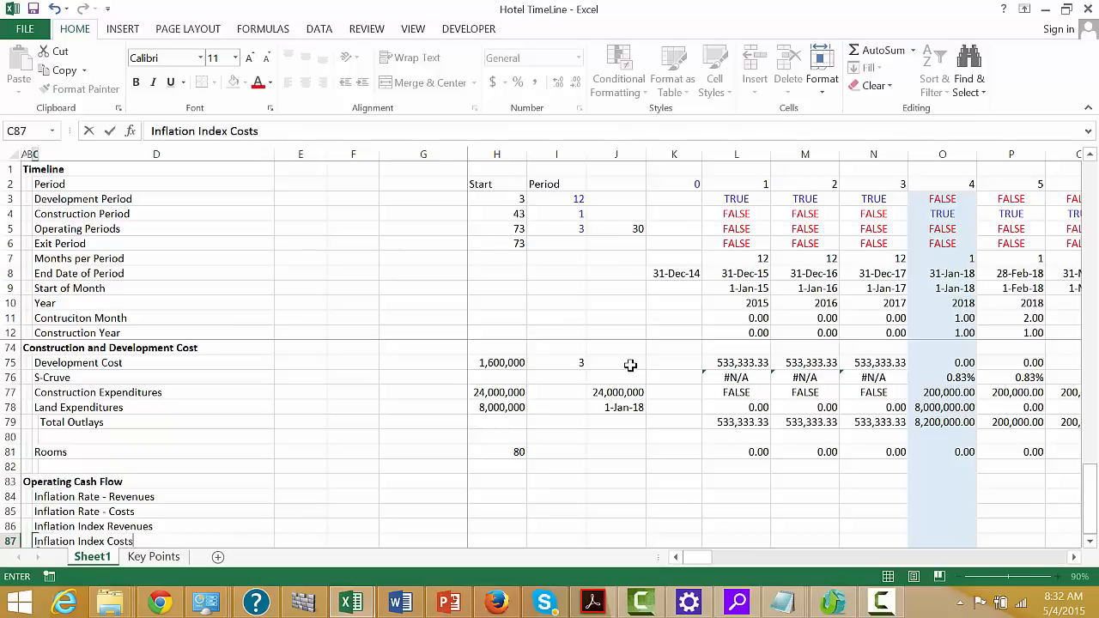
{"action": "key", "text": "Return"}
{"action": "key", "text": "Return"}
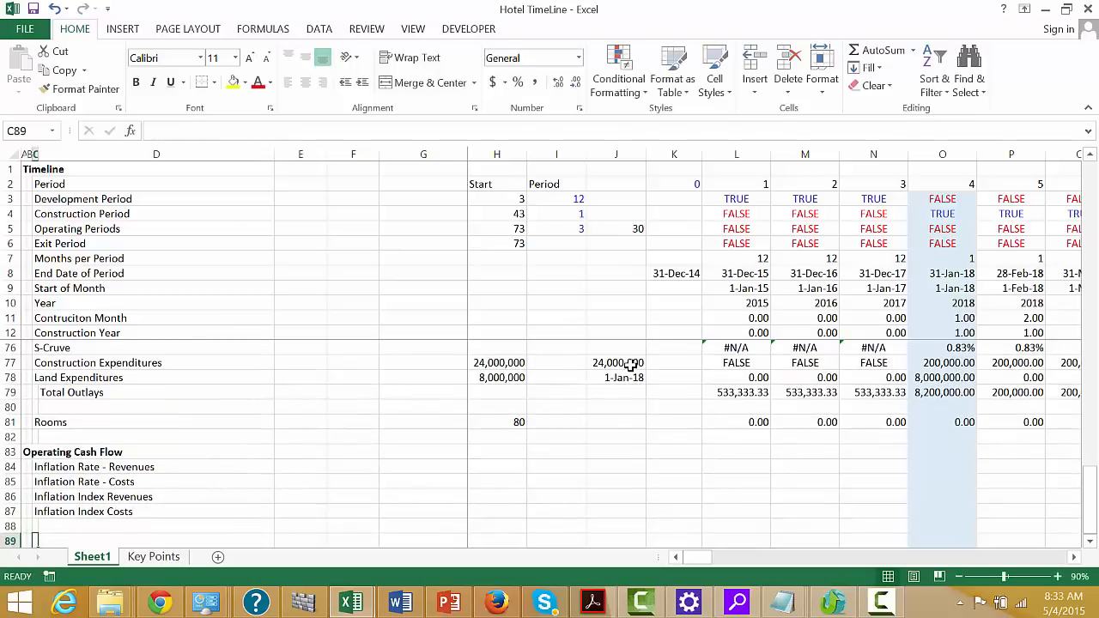
Leave row 88 blank and add the row label Room Rate per Day in cell C89
{"action": "type", "text": "P"}
{"action": "key", "text": "BackSpace"}
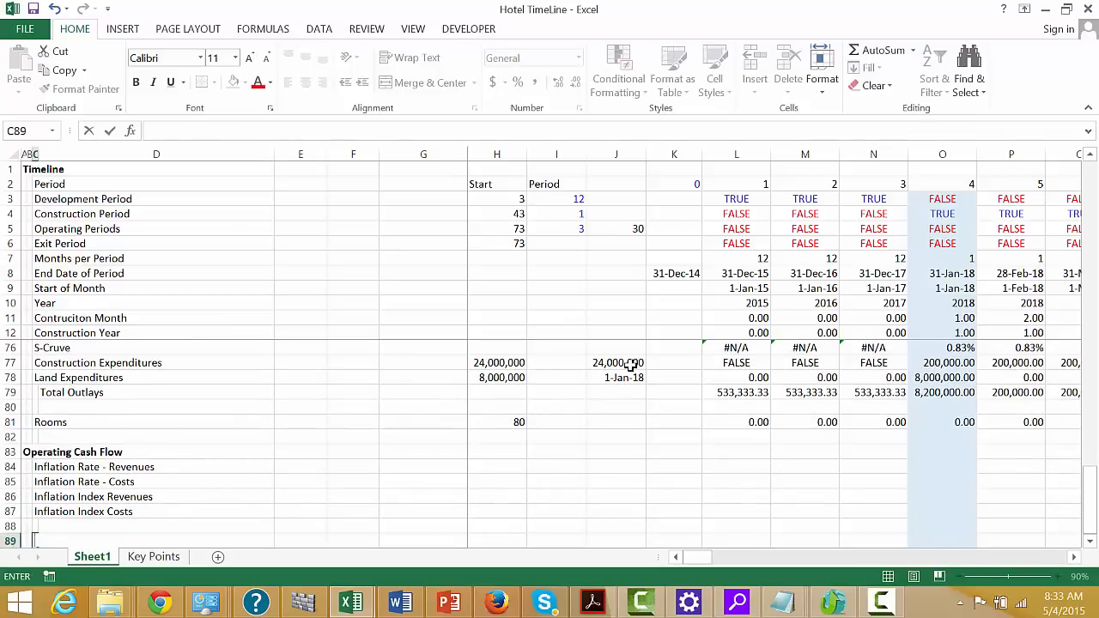
{"action": "type", "text": "Room Rate per Day"}
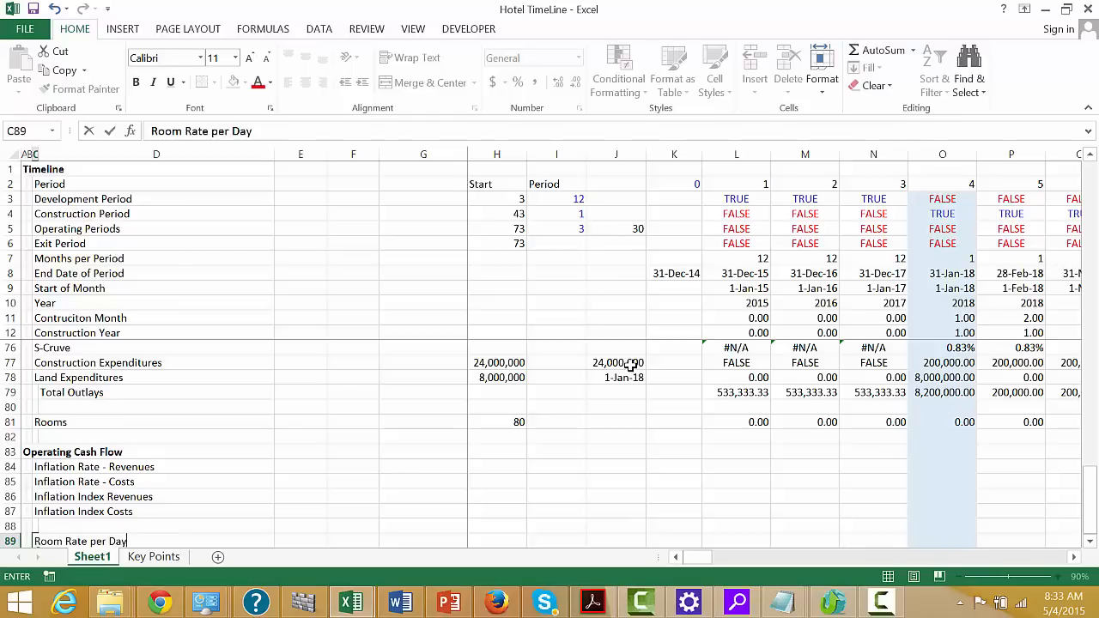
{"action": "key", "text": "Return"}
Add the row label Inflated Room Rate per Day in cell C90
{"action": "type", "text": "Prr"}
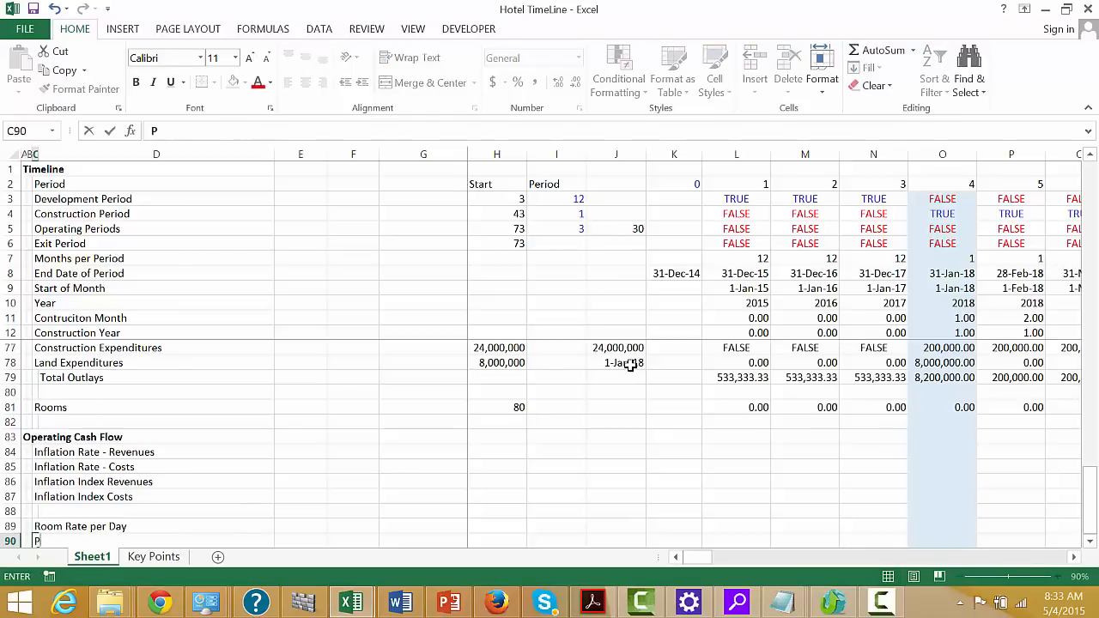
{"action": "key", "text": "BackSpace"}
{"action": "type", "text": "R"}
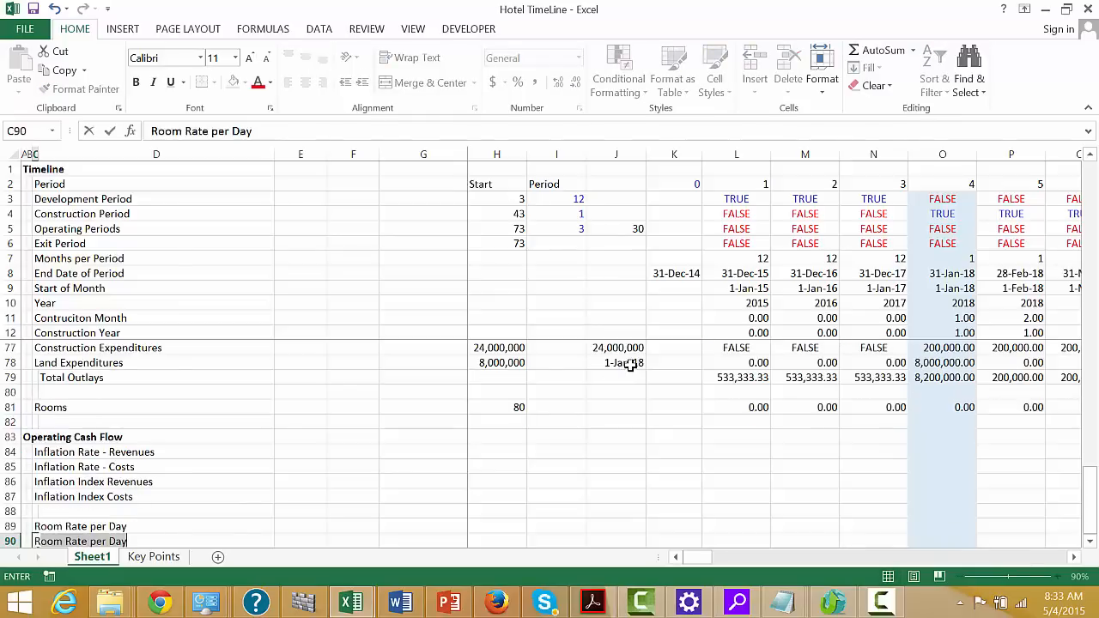
{"action": "key", "text": "BackSpace"}
{"action": "key", "text": "BackSpace"}
{"action": "type", "text": "Ifla"}
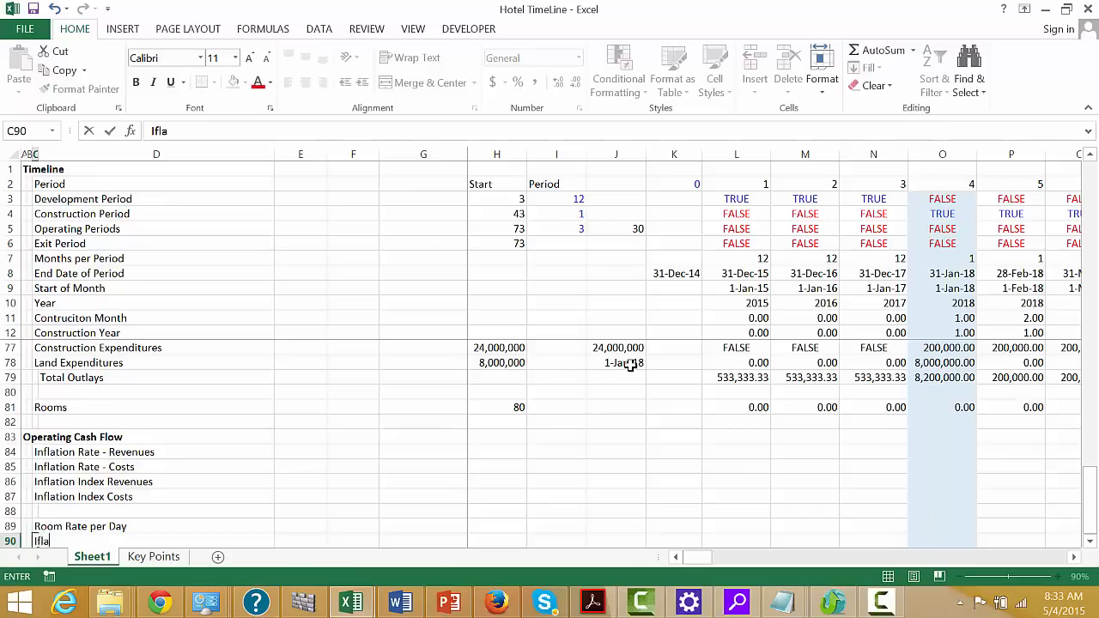
{"action": "type", "text": "t"}
{"action": "key", "text": "BackSpace"}
{"action": "key", "text": "BackSpace"}
{"action": "key", "text": "BackSpace"}
{"action": "key", "text": "BackSpace"}
{"action": "type", "text": "nflated Re"}
{"action": "key", "text": "BackSpace"}
{"action": "type", "text": "oom Rate"}
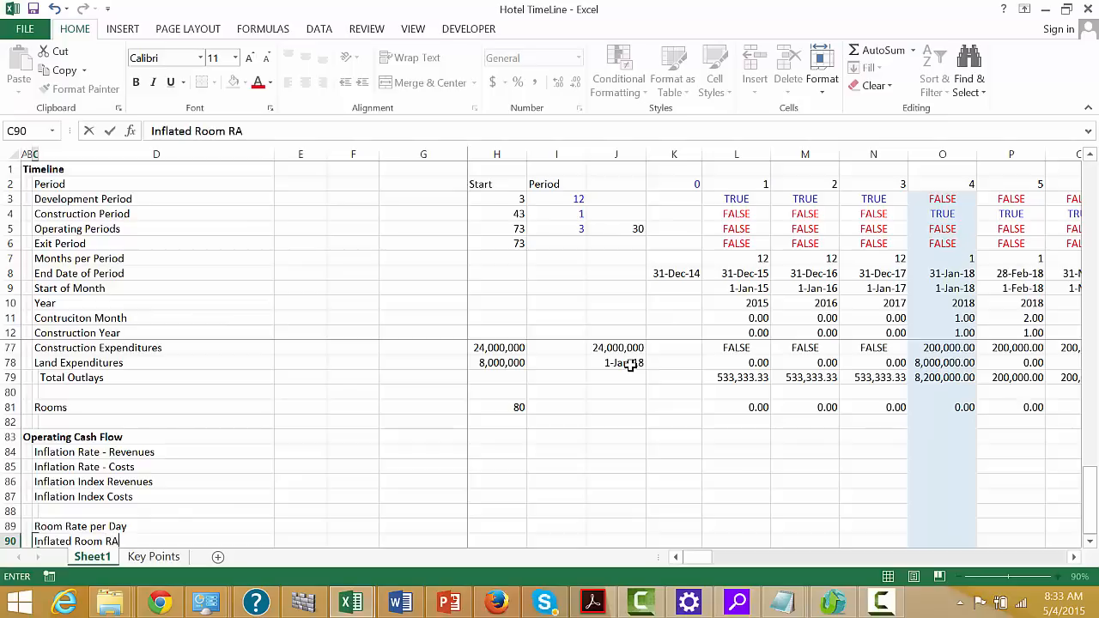
{"action": "type", "text": " per Day"}
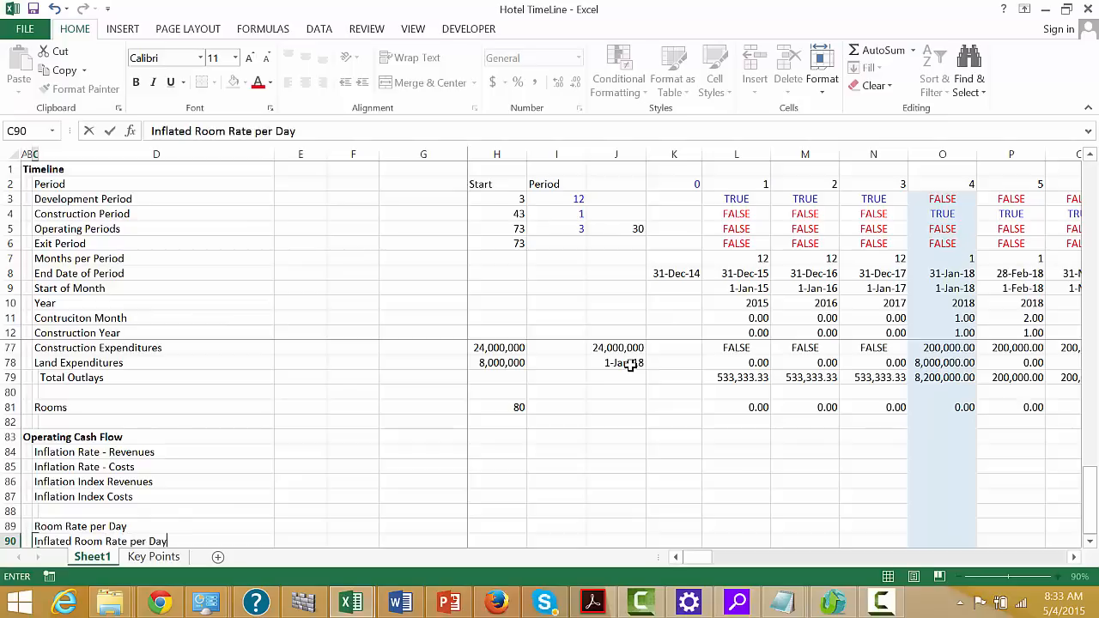
{"action": "key", "text": "Return"}
Add the row label Room Rate per Period in cell C91, reusing and editing the Room Rate per Day text
{"action": "type", "text": "Room Rate per Day"}
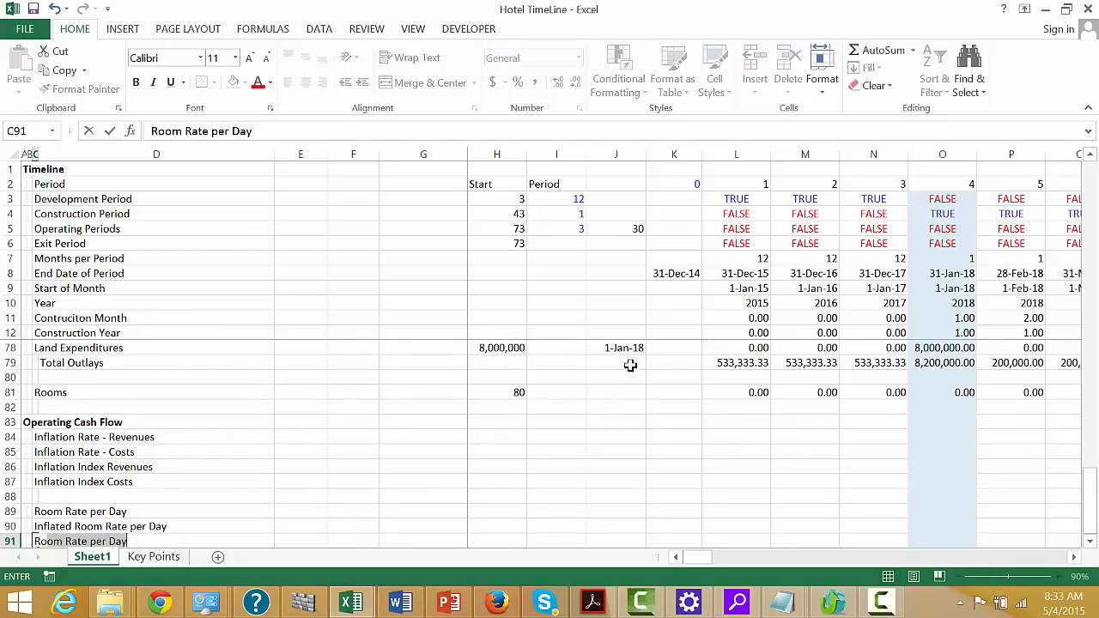
{"action": "key", "text": "Return"}
{"action": "key", "text": "F2"}
{"action": "key", "text": "BackSpace"}
{"action": "key", "text": "BackSpace"}
{"action": "key", "text": "BackSpace"}
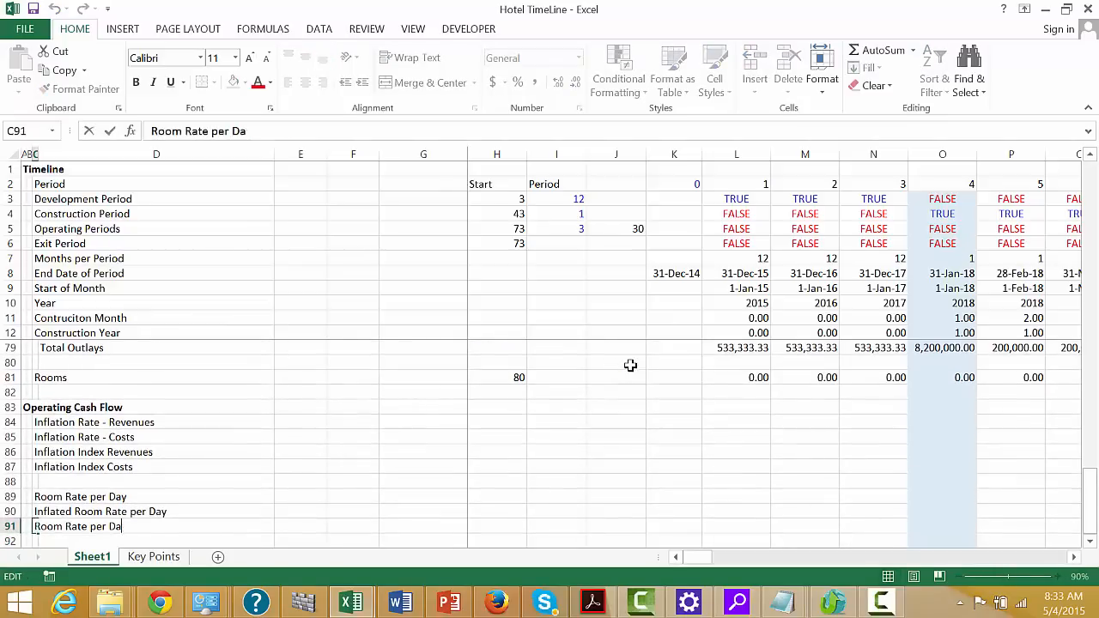
{"action": "type", "text": "Per"}
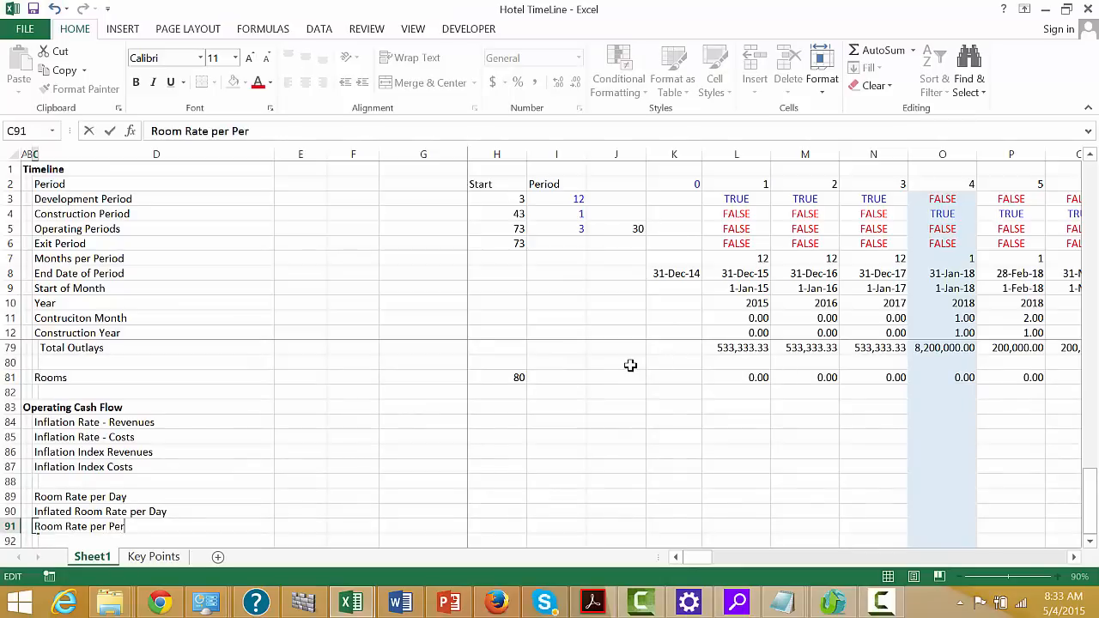
{"action": "type", "text": "iod"}
{"action": "key", "text": "Return"}
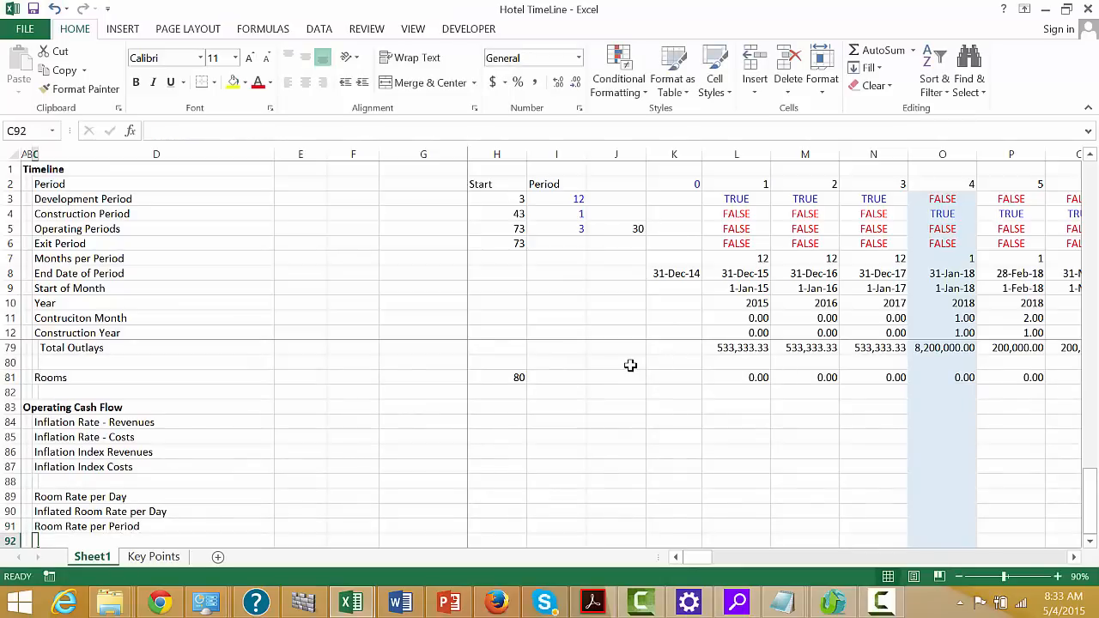
Leave row 92 blank and add the row label Gross Revenues in cell C93
{"action": "key", "text": "Down"}
{"action": "key", "text": "Down"}
{"action": "key", "text": "Down"}
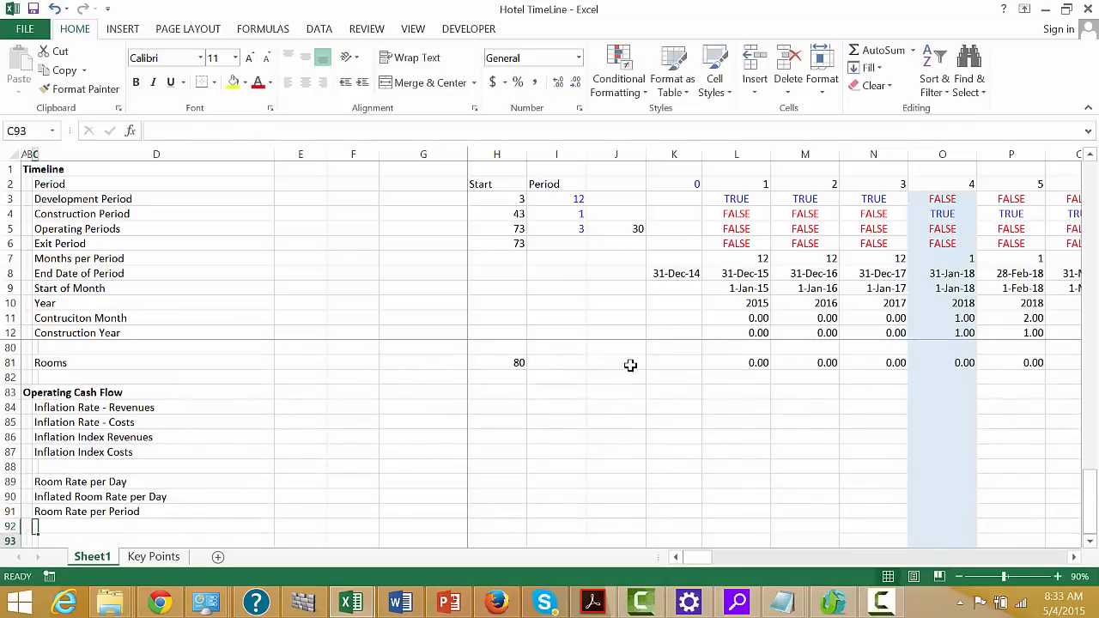
{"action": "key", "text": "Up"}
{"action": "key", "text": "Up"}
{"action": "key", "text": "Up"}
{"action": "key", "text": "Up"}
{"action": "key", "text": "Down"}
{"action": "key", "text": "Down"}
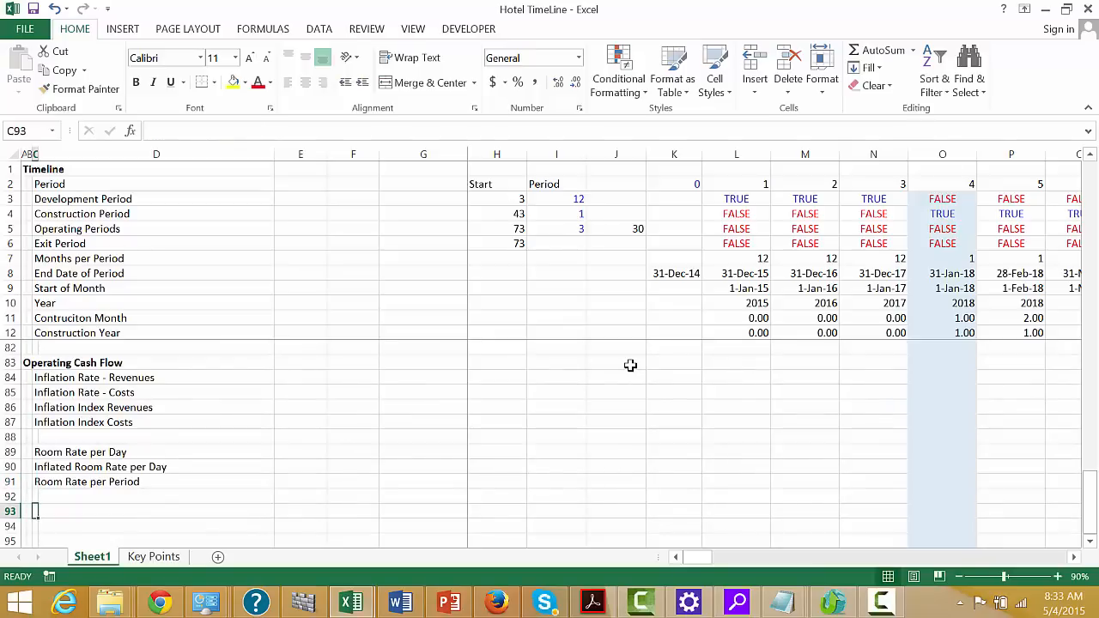
{"action": "type", "text": "Gross "}
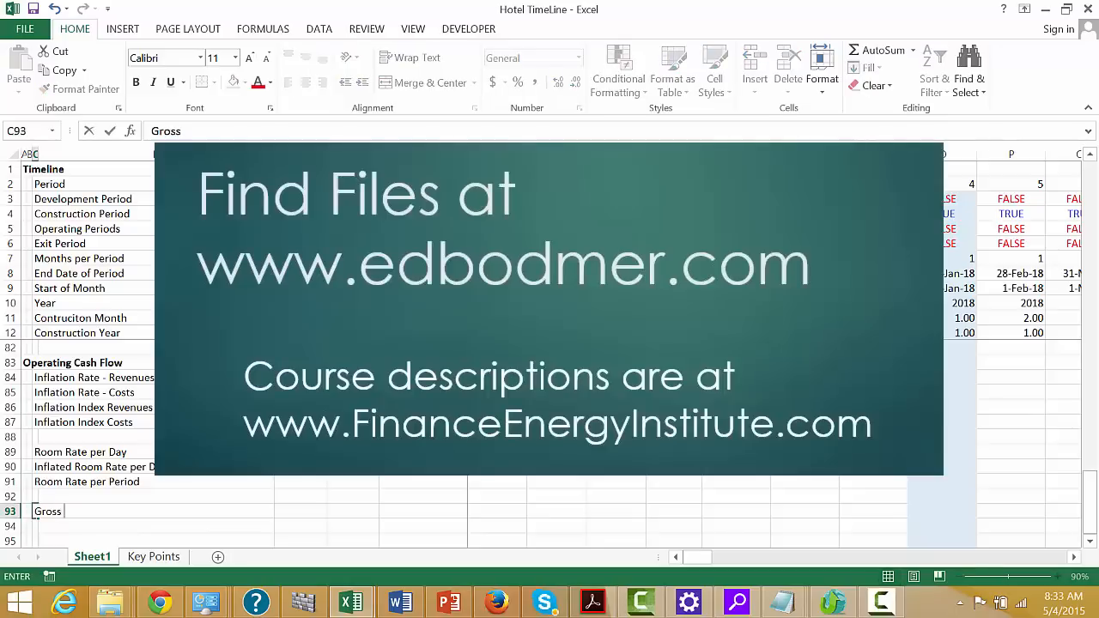
{"action": "type", "text": "REvenues"}
{"action": "key", "text": "Return"}
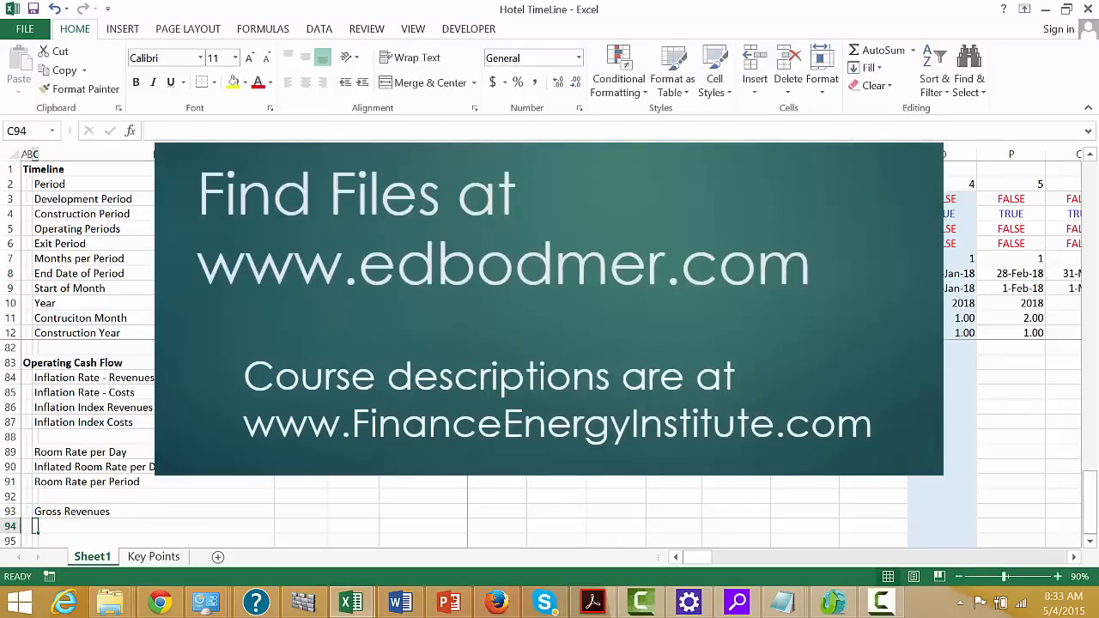
{"action": "type", "text": "Utli"}
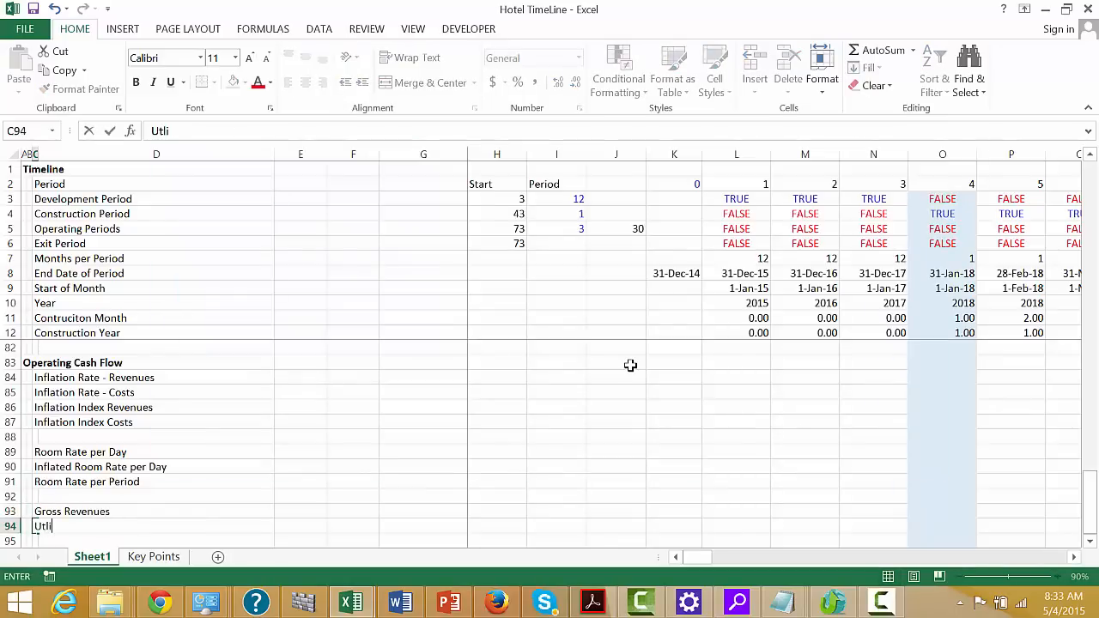
{"action": "key", "text": "BackSpace"}
{"action": "key", "text": "BackSpace"}
{"action": "key", "text": "BackSpace"}
{"action": "key", "text": "BackSpace"}
{"action": "key", "text": "Return"}
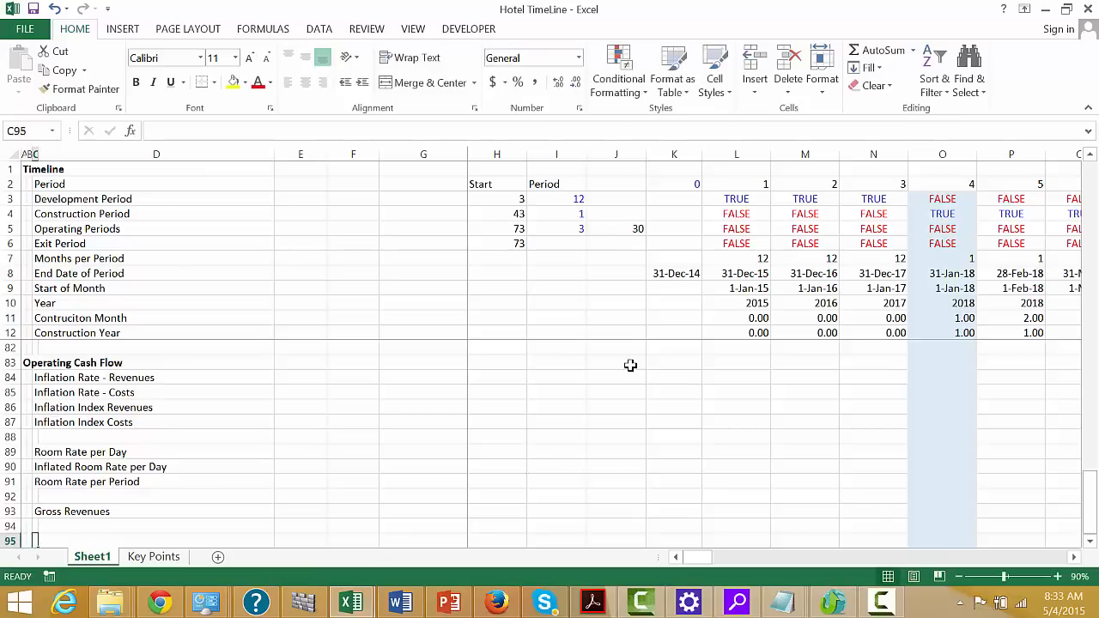
Replace the Gross Revenues label in cell C93 with Utilisation
{"action": "key", "text": "Up"}
{"action": "key", "text": "Up"}
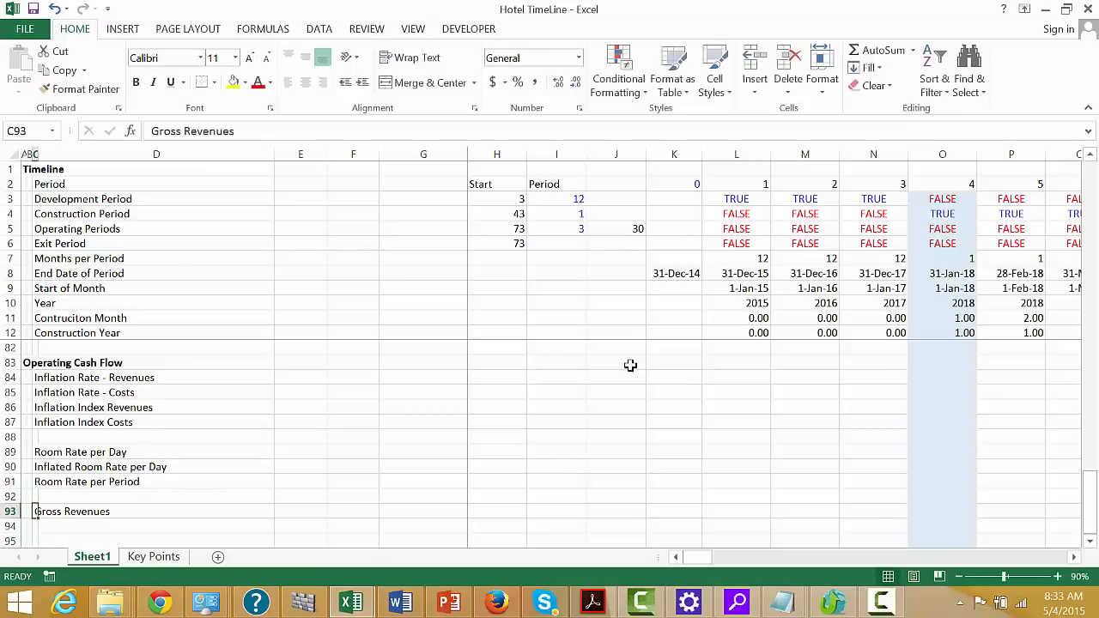
{"action": "type", "text": "Utt"}
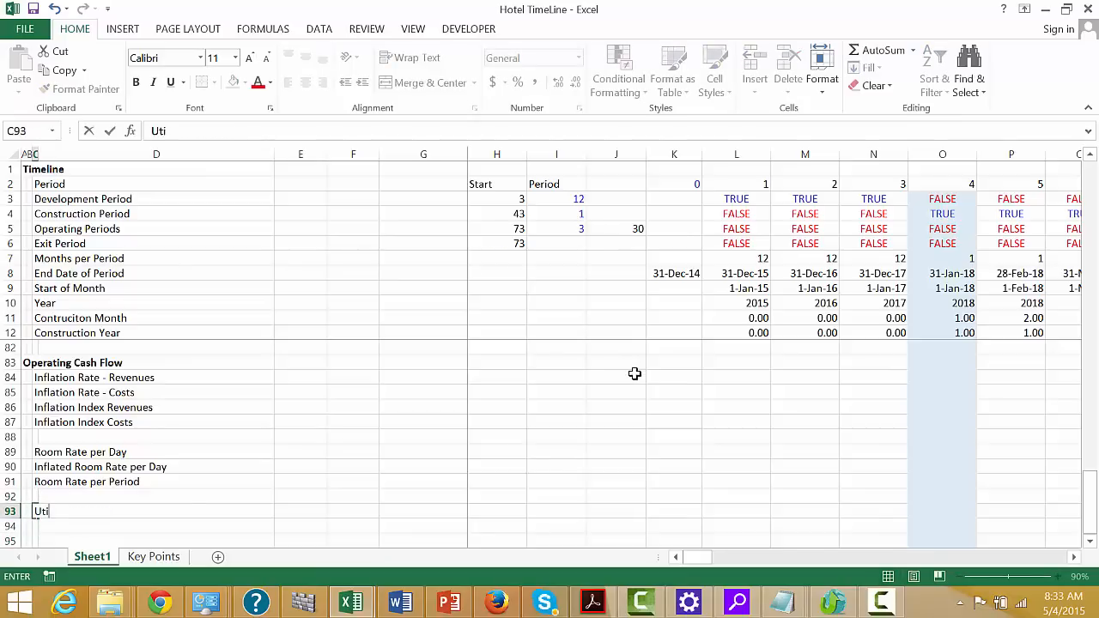
{"action": "key", "text": "BackSpace"}
{"action": "type", "text": "ilisation"}
{"action": "key", "text": "Return"}
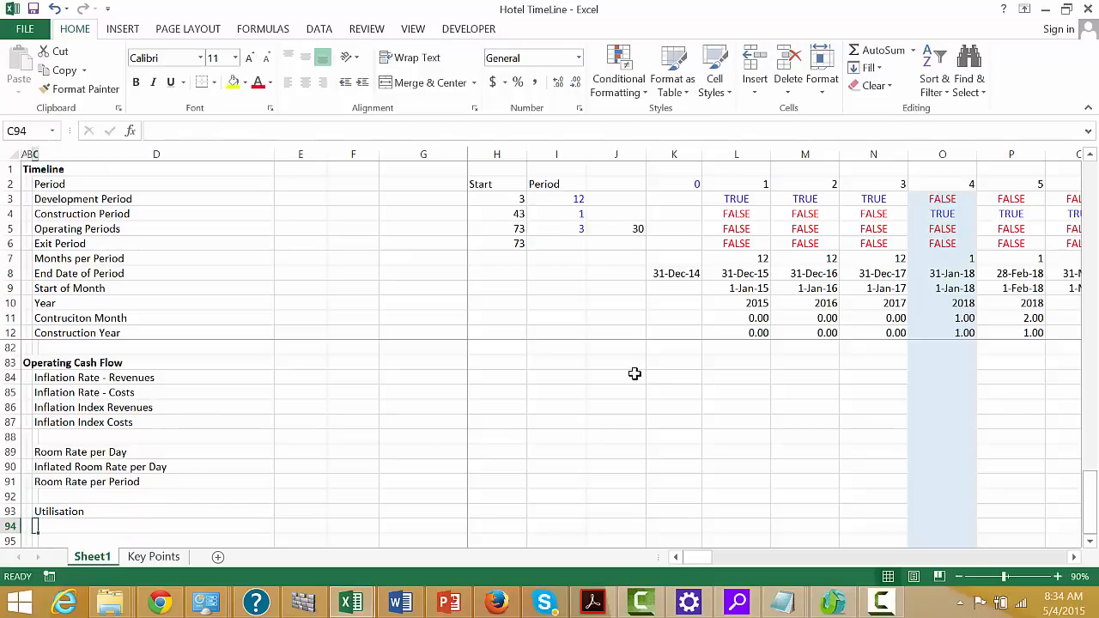
Add the row label Rooms Sold in cell C94
{"action": "type", "text": "Room"}
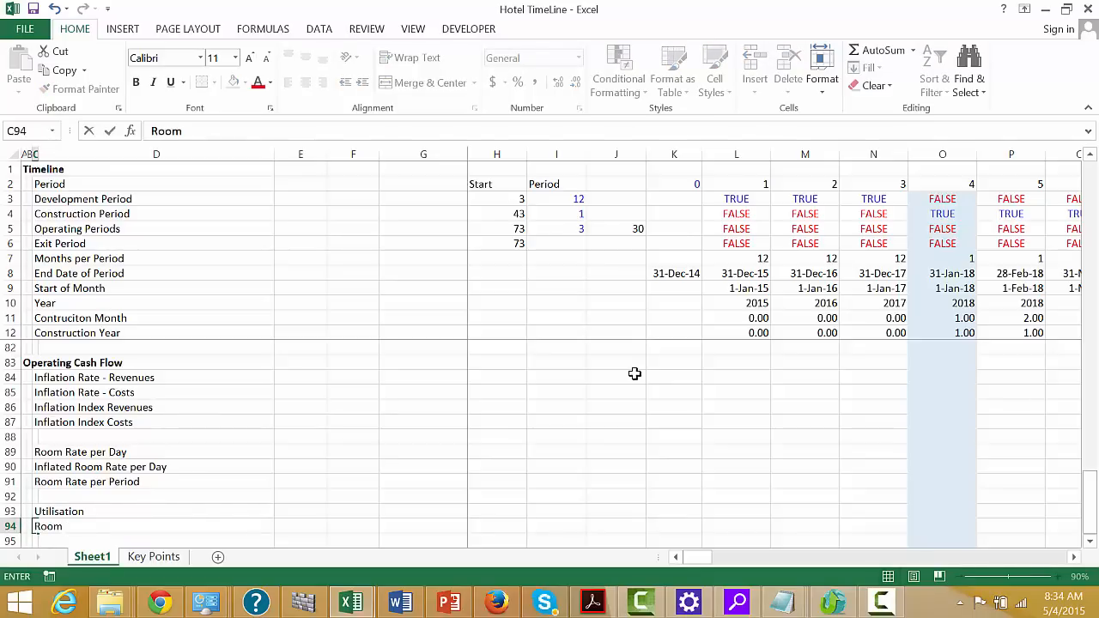
{"action": "type", "text": "s Sold"}
{"action": "key", "text": "Return"}
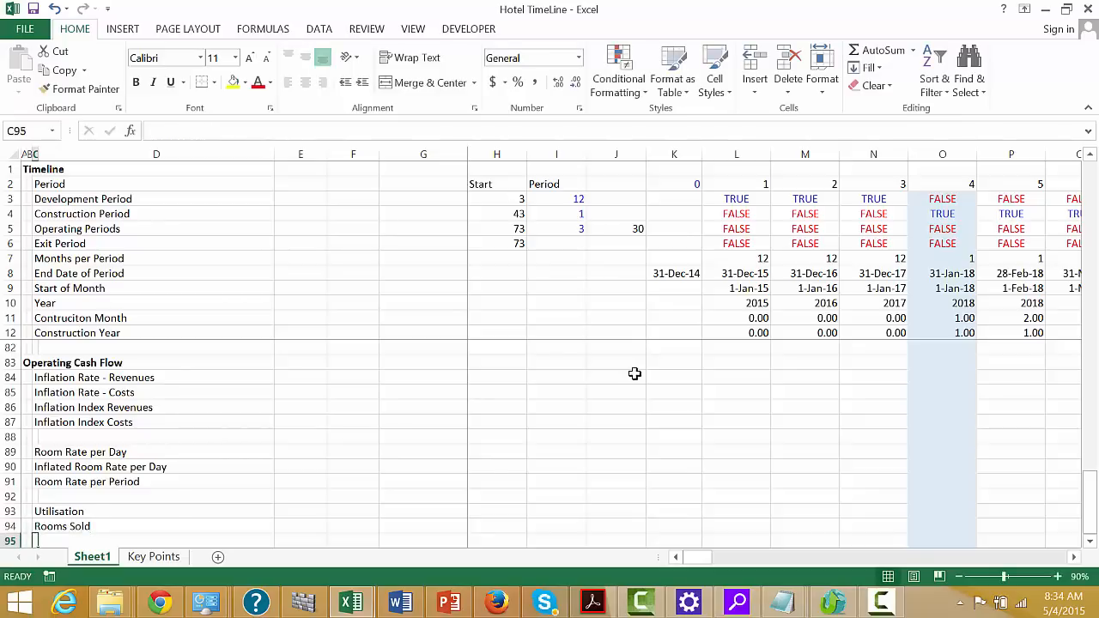
Extend the Utilisation label in cell C93 to read Utilisation Rate
{"action": "key", "text": "Up"}
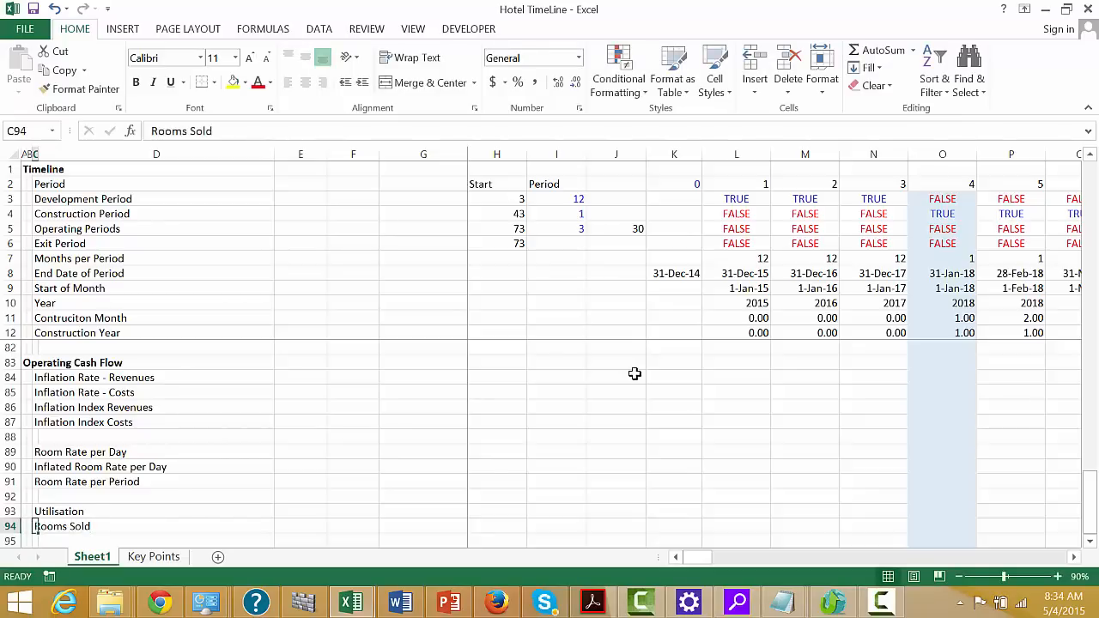
{"action": "key", "text": "Right"}
{"action": "key", "text": "Right"}
{"action": "key", "text": "Right"}
{"action": "key", "text": "Right"}
{"action": "key", "text": "Left"}
{"action": "key", "text": "Left"}
{"action": "key", "text": "Left"}
{"action": "key", "text": "Left"}
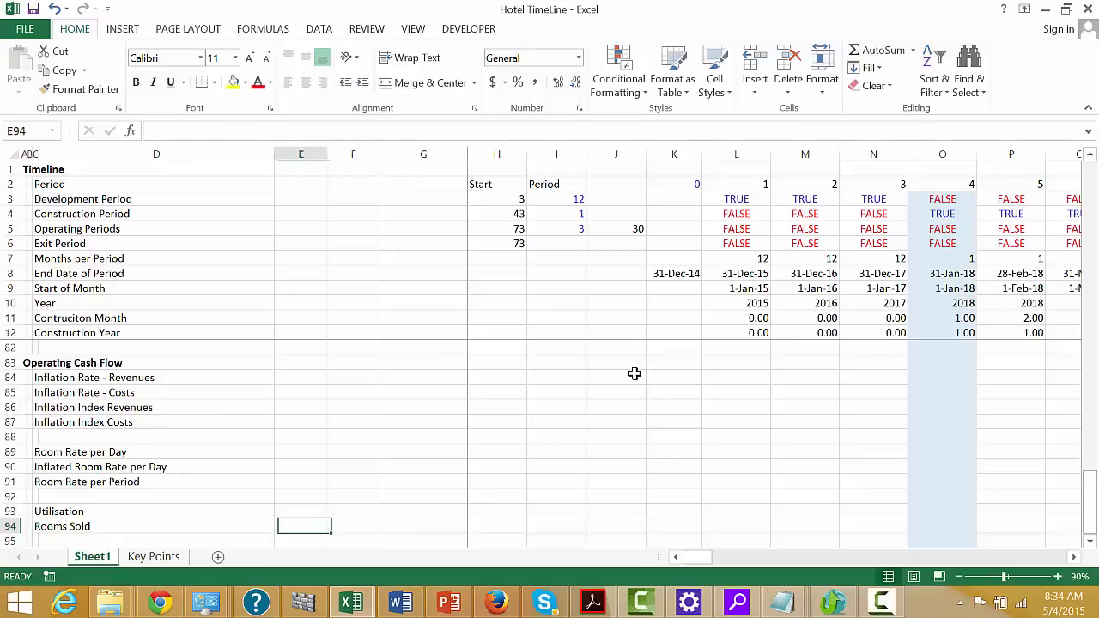
{"action": "key", "text": "Up"}
{"action": "key", "text": "F2"}
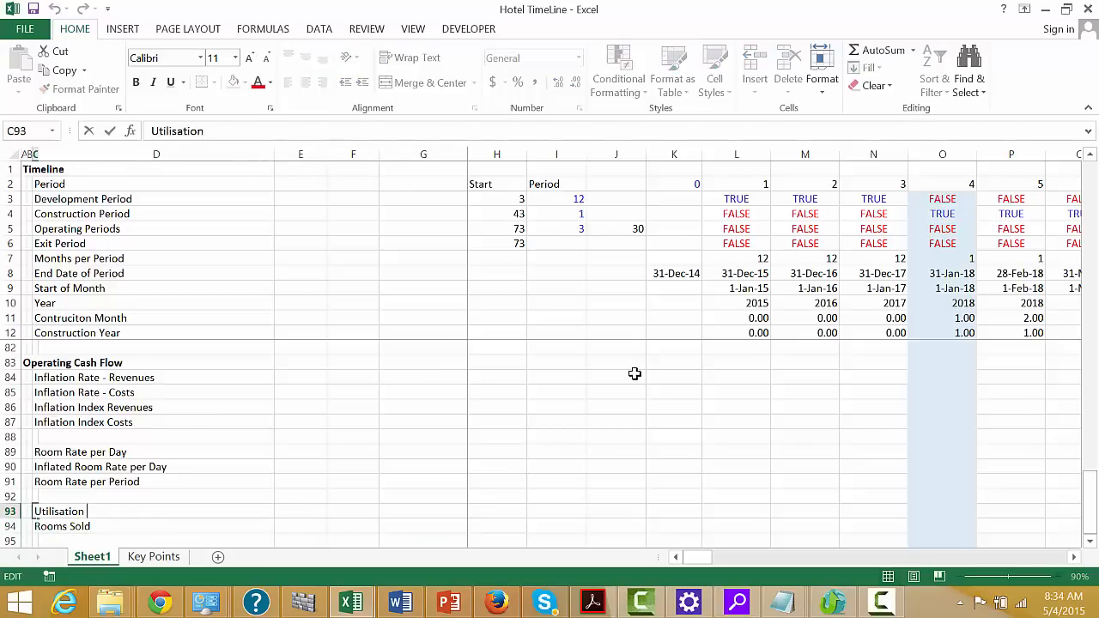
{"action": "type", "text": "Rate"}
{"action": "key", "text": "Return"}
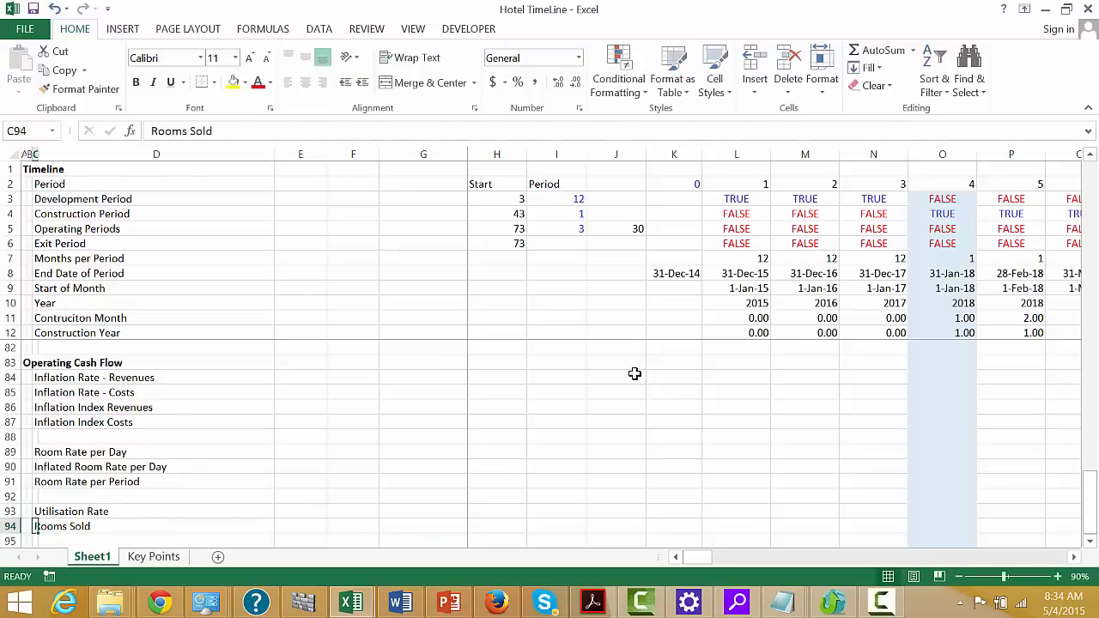
Delete the entire Room Rate per Period row, row 91
{"action": "key", "text": "Up"}
{"action": "key", "text": "Up"}
{"action": "key", "text": "Up"}
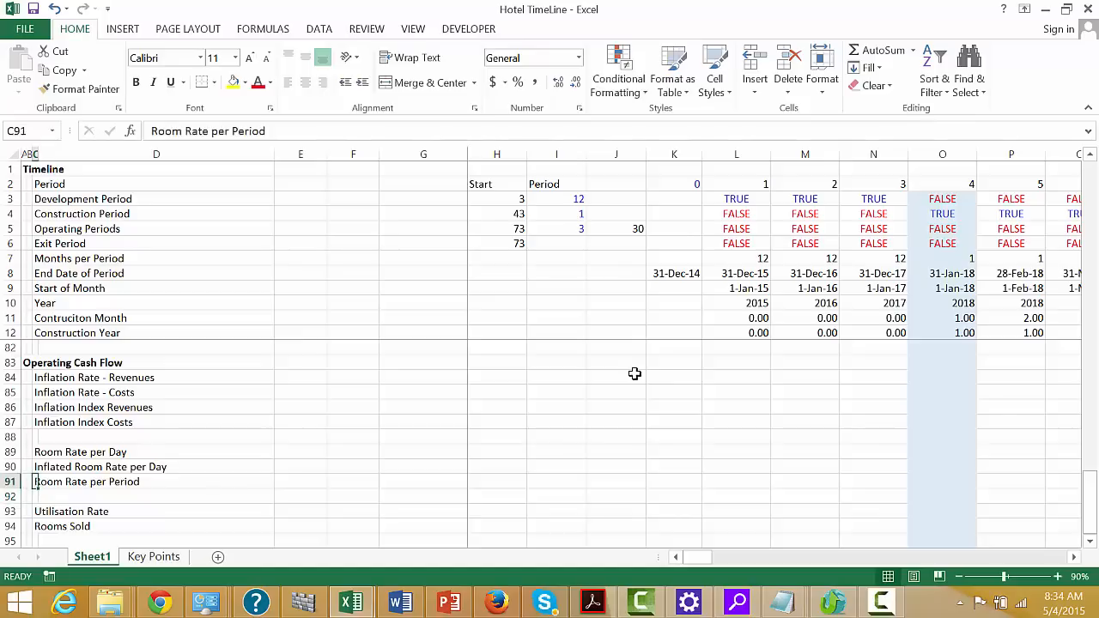
{"action": "key", "text": "Home"}
{"action": "key", "text": "shift+space"}
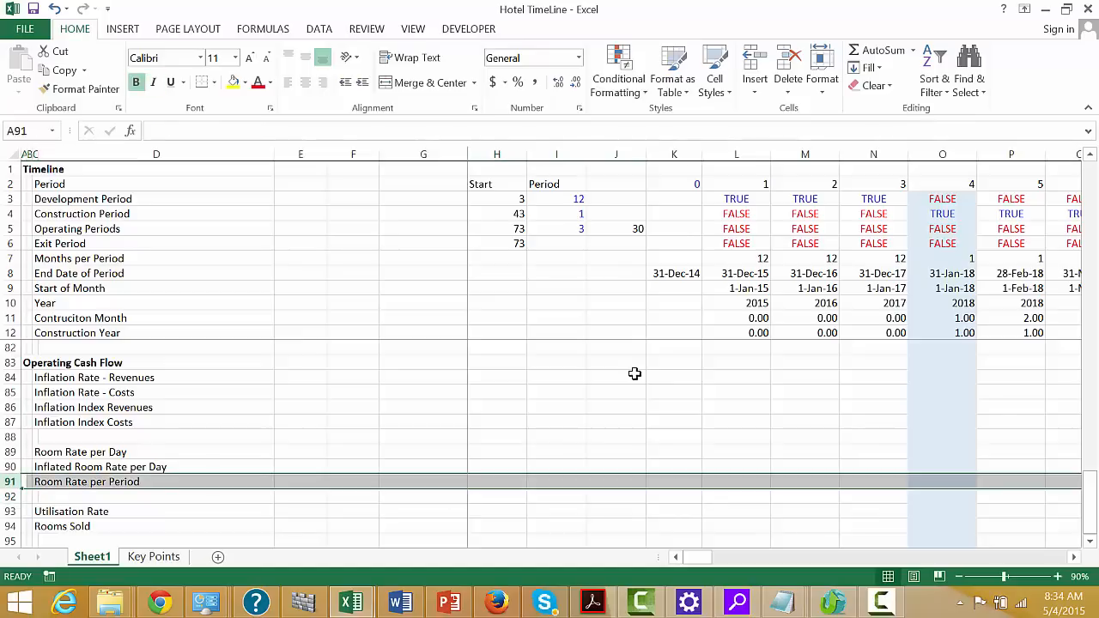
{"action": "key", "text": "ctrl+minus"}
{"action": "key", "text": "Down"}
{"action": "key", "text": "Down"}
{"action": "key", "text": "Right"}
{"action": "key", "text": "Right"}
{"action": "key", "text": "Right"}
{"action": "key", "text": "Left"}
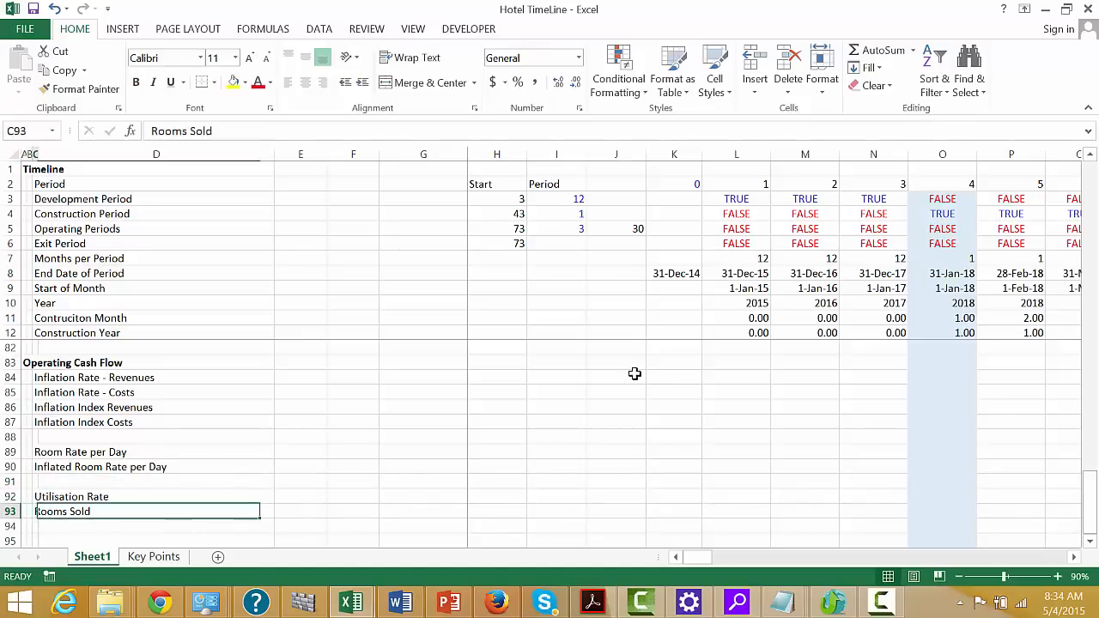
{"action": "key", "text": "Down"}
{"action": "key", "text": "Down"}
{"action": "key", "text": "Up"}
{"action": "key", "text": "Up"}
{"action": "key", "text": "Right"}
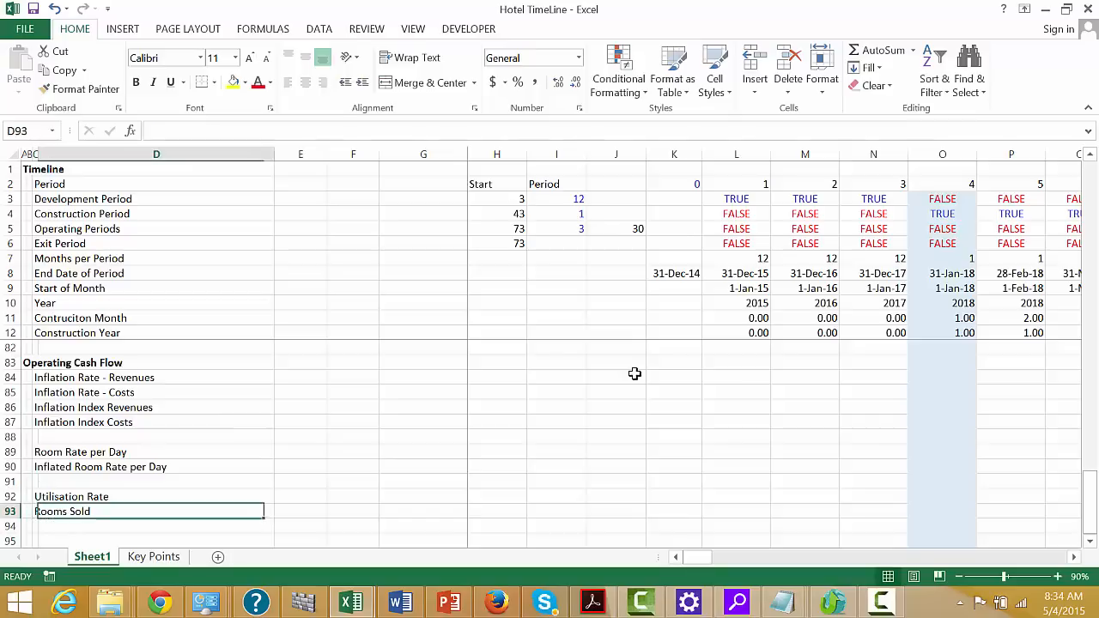
{"action": "key", "text": "Up"}
{"action": "key", "text": "Up"}
{"action": "key", "text": "Up"}
{"action": "key", "text": "Up"}
{"action": "key", "text": "Up"}
{"action": "key", "text": "Up"}
{"action": "key", "text": "Up"}
{"action": "key", "text": "Up"}
{"action": "key", "text": "Up"}
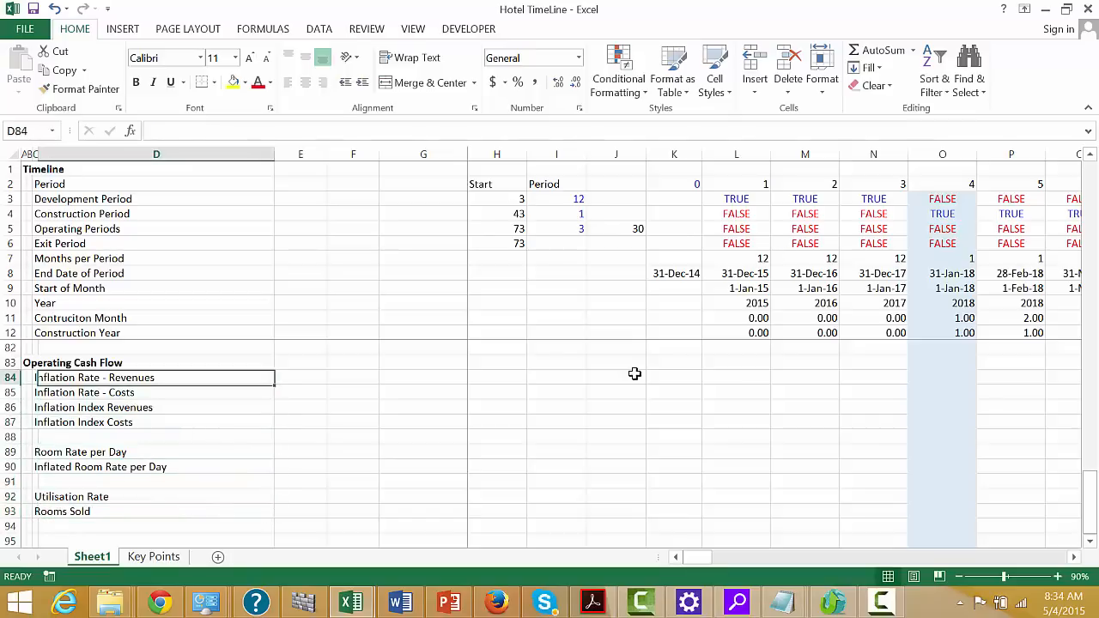
{"action": "key", "text": "Right"}
{"action": "key", "text": "Right"}
{"action": "key", "text": "Right"}
{"action": "key", "text": "Right"}
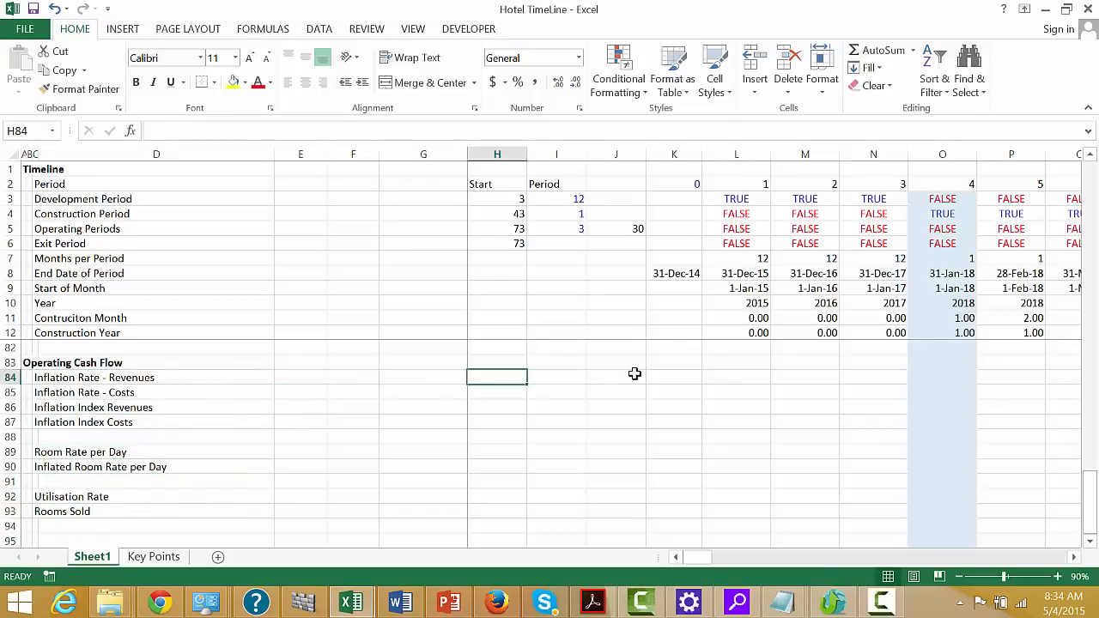
{"action": "key", "text": "Left"}
{"action": "key", "text": "Left"}
{"action": "key", "text": "Page_Up"}
{"action": "key", "text": "Page_Up"}
{"action": "key", "text": "Page_Up"}
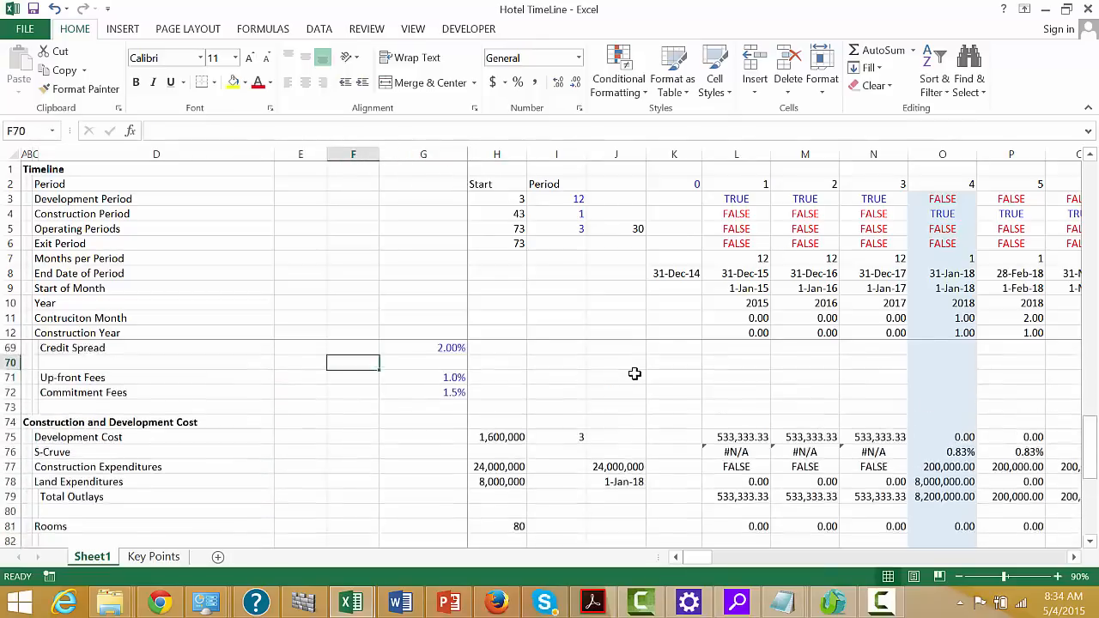
{"action": "key", "text": "Page_Down"}
{"action": "key", "text": "Page_Down"}
{"action": "key", "text": "Page_Down"}
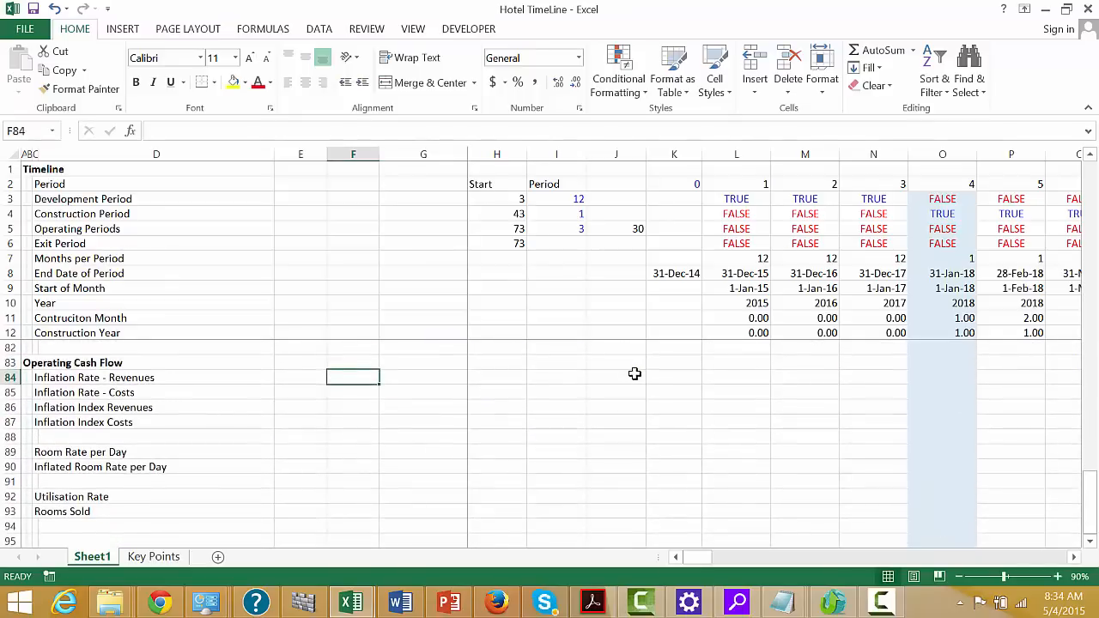
Enter the unit Pct in column E for both inflation rate rows, cells E84 and E85
{"action": "key", "text": "Left"}
{"action": "key", "text": "Left"}
{"action": "key", "text": "Right"}
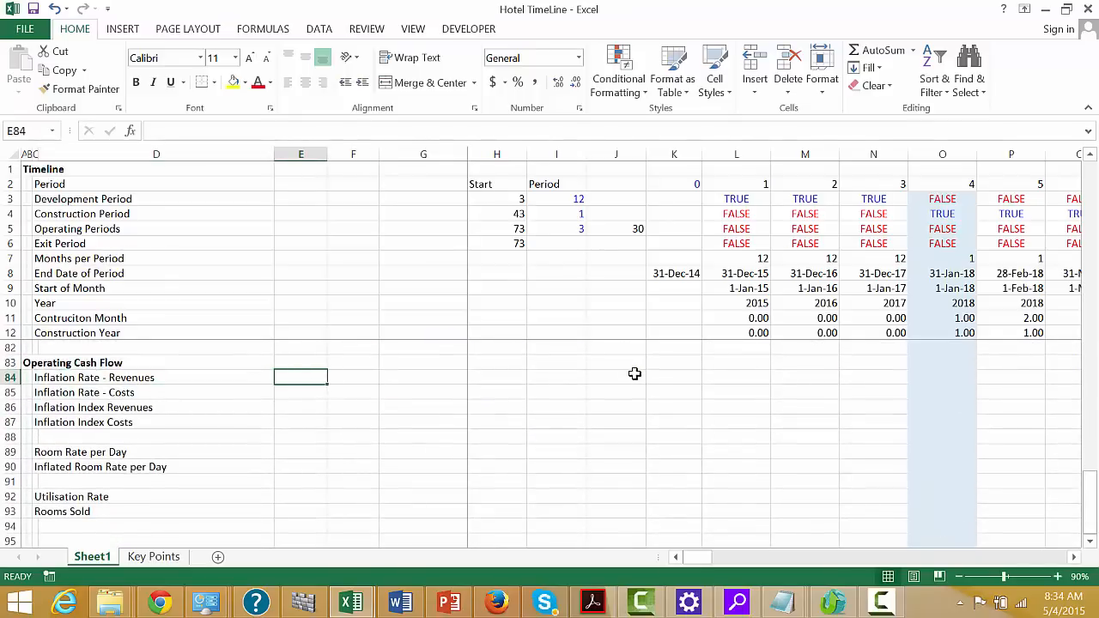
{"action": "type", "text": "Pct"}
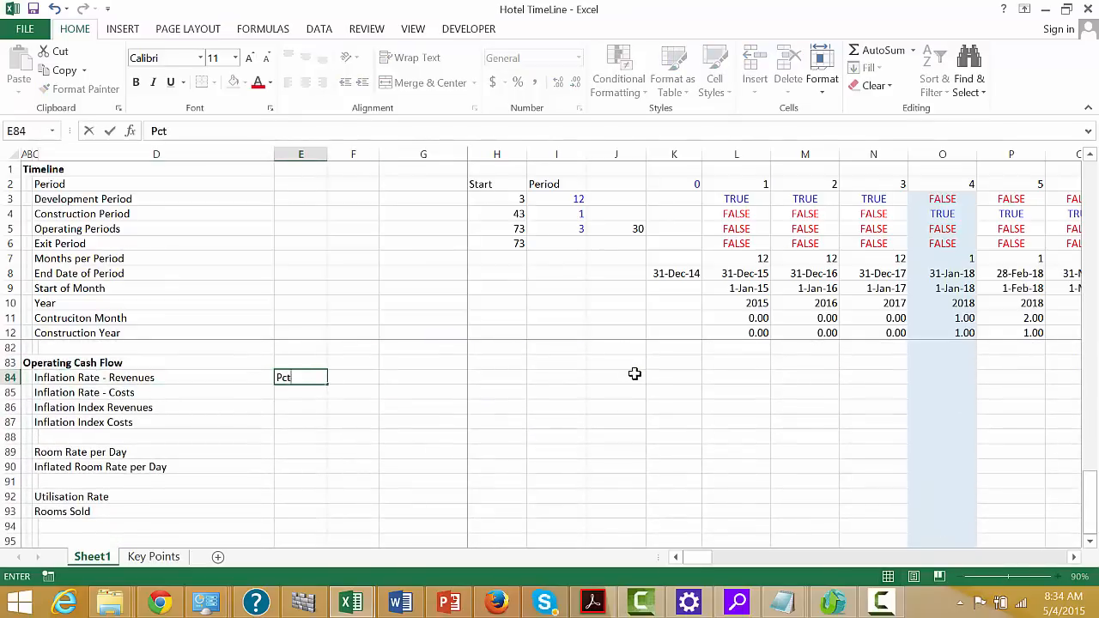
{"action": "key", "text": "Return"}
{"action": "type", "text": "PCt"}
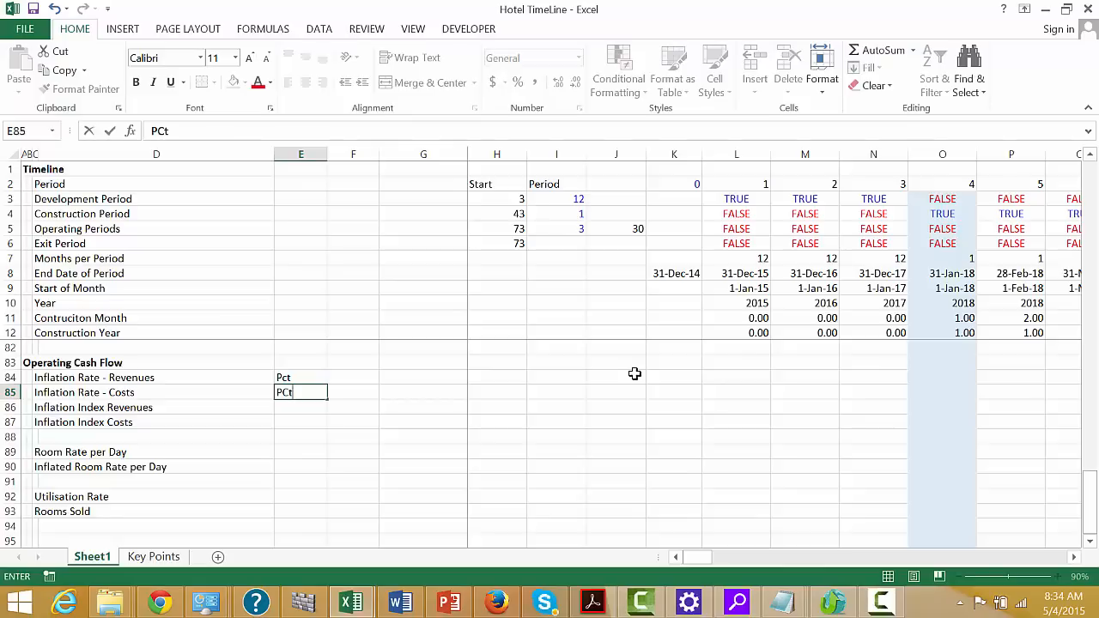
{"action": "key", "text": "Return"}
{"action": "key", "text": "Up"}
{"action": "type", "text": "Pct"}
{"action": "key", "text": "Return"}
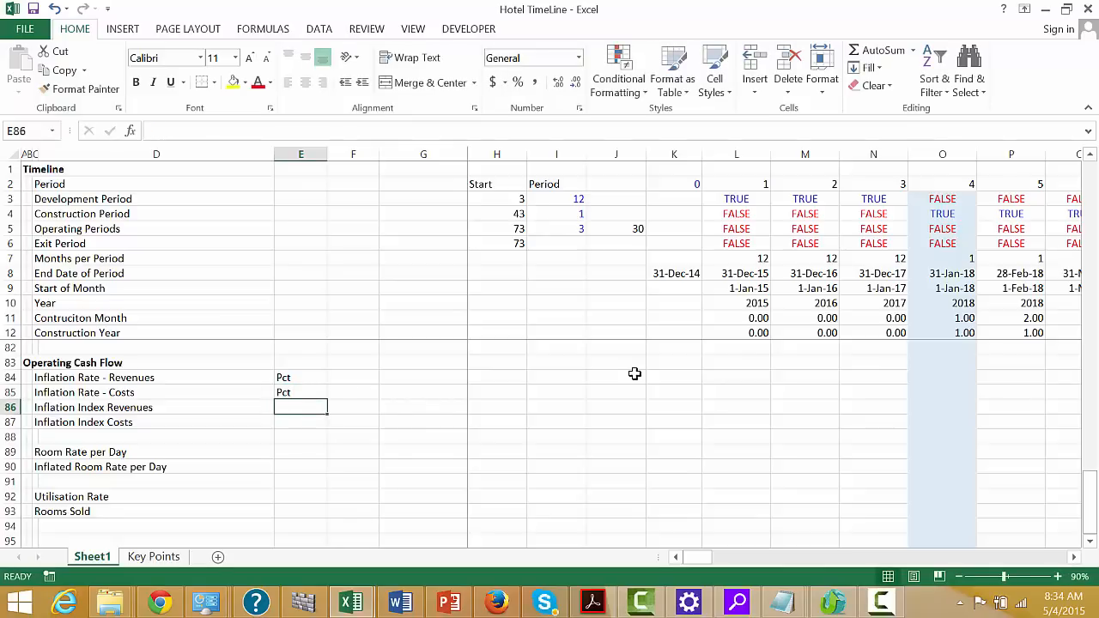
Enter the unit Index in column E for both inflation index rows, cells E86 and E87
{"action": "type", "text": "Index"}
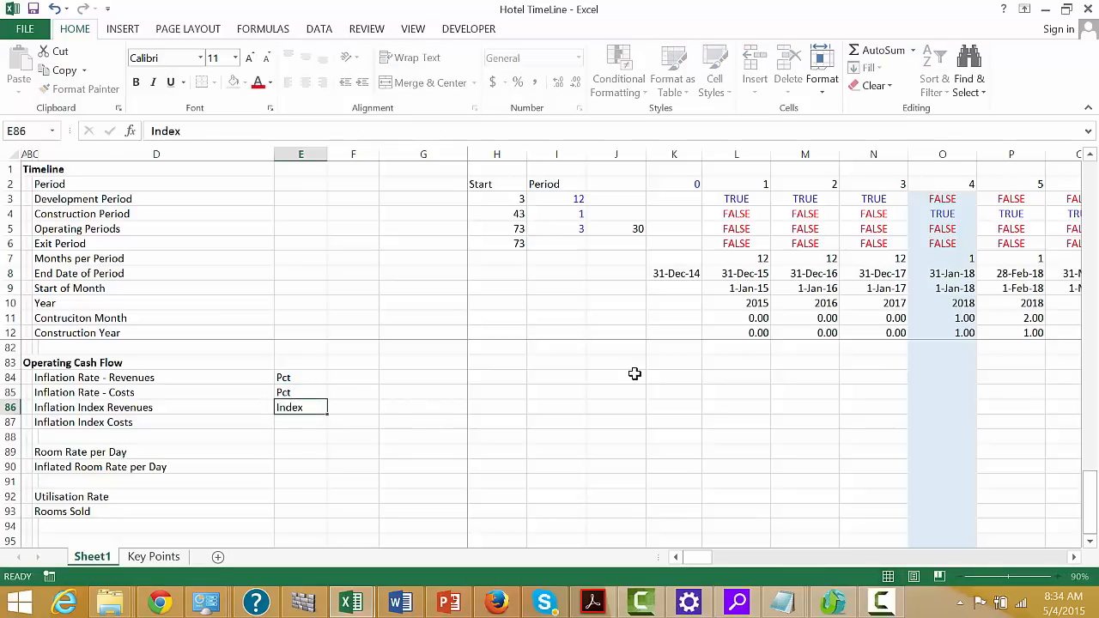
{"action": "key", "text": "Return"}
{"action": "type", "text": "Index"}
{"action": "key", "text": "Return"}
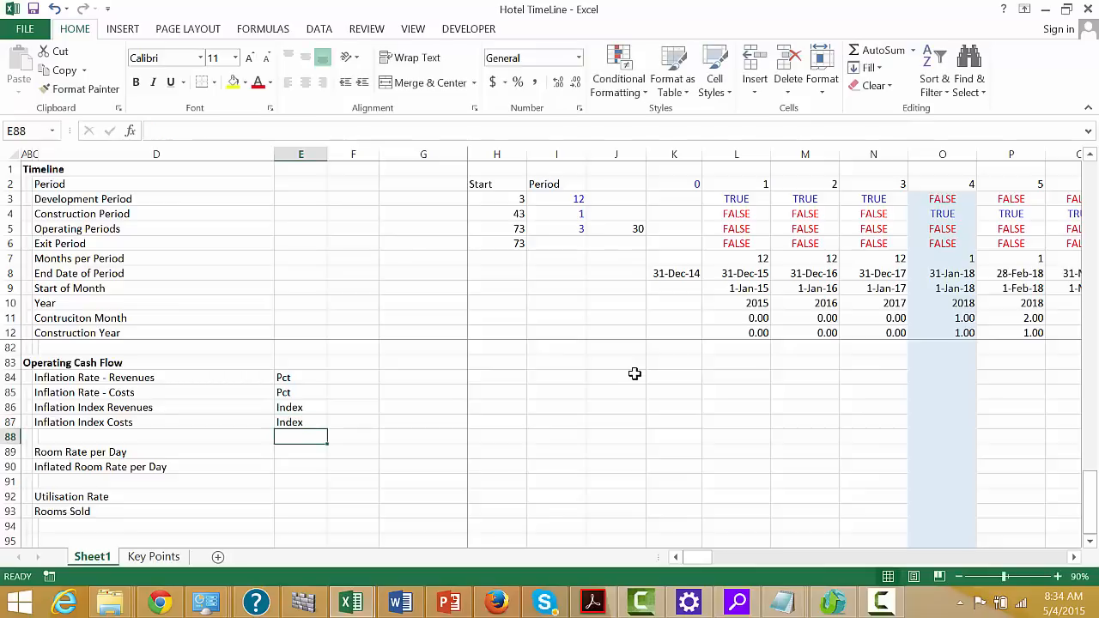
Enter the unit USD/Day for Room Rate per Day and Inflated Room Rate per Day, cells E89 and E90
{"action": "key", "text": "Down"}
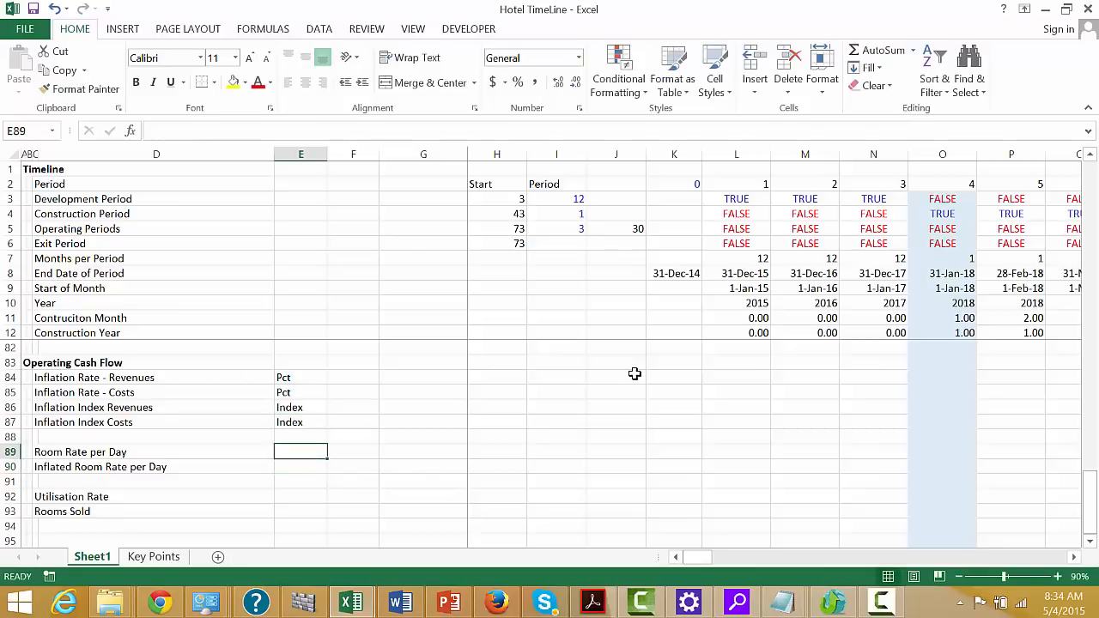
{"action": "type", "text": "UDS"}
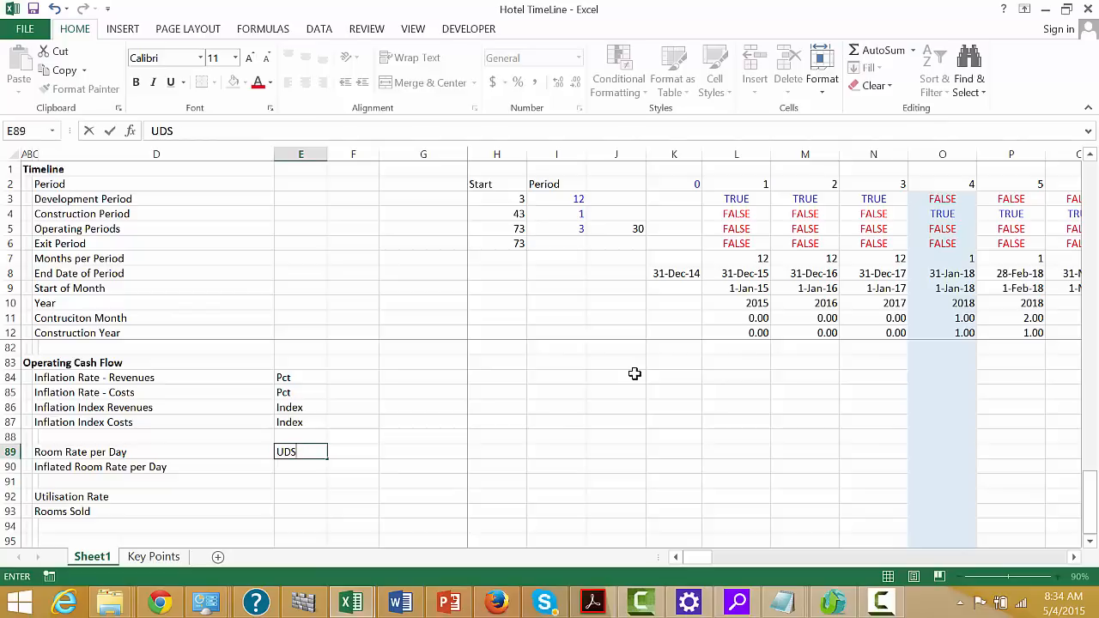
{"action": "key", "text": "BackSpace"}
{"action": "key", "text": "BackSpace"}
{"action": "type", "text": "SD/Day"}
{"action": "key", "text": "Return"}
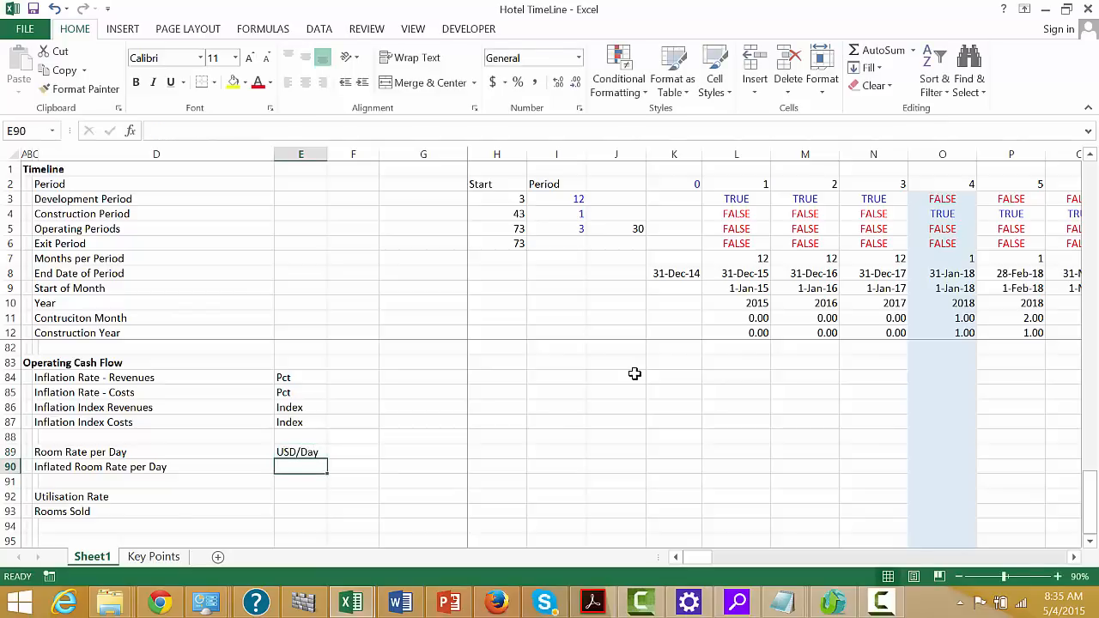
{"action": "type", "text": "USD/Day"}
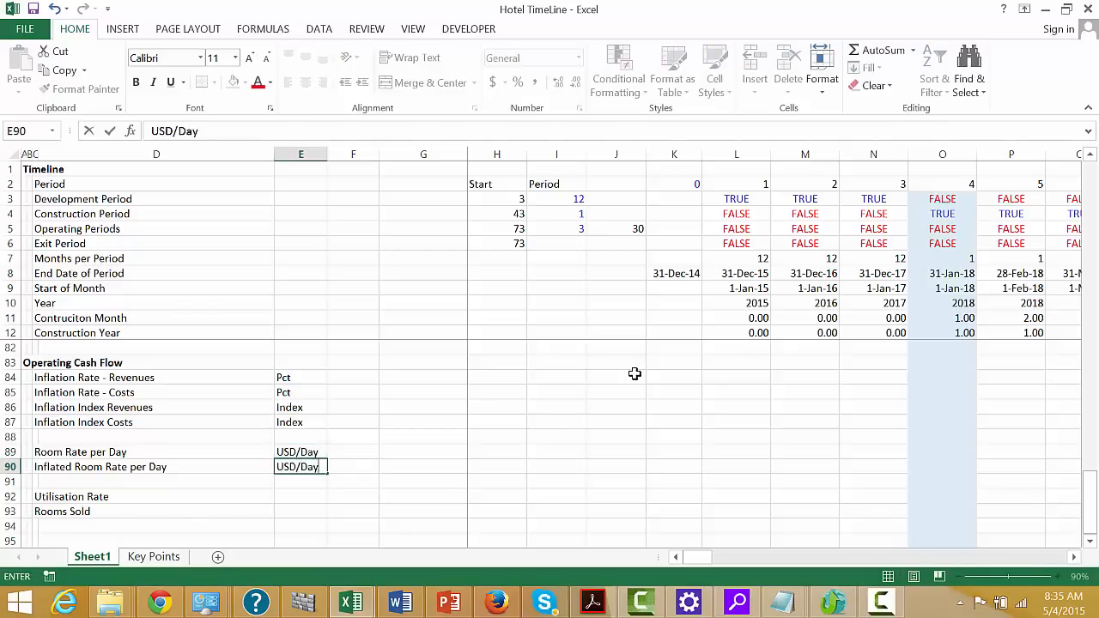
{"action": "key", "text": "Return"}
{"action": "key", "text": "Return"}
Enter the unit Percent for Utilisation Rate in cell E92
{"action": "type", "text": "P"}
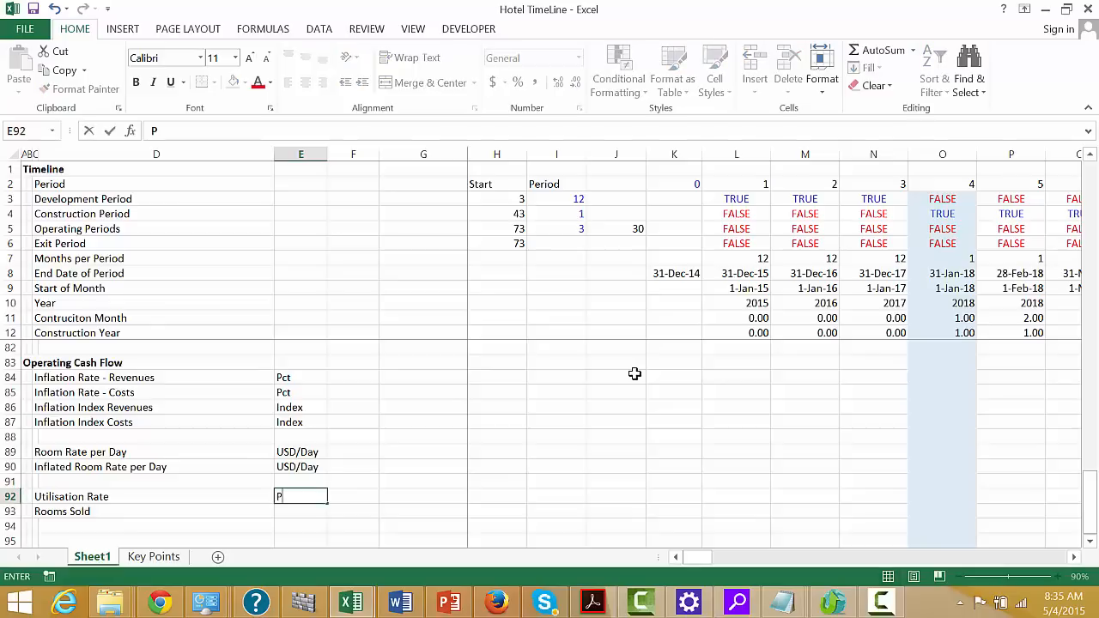
{"action": "type", "text": "ercent"}
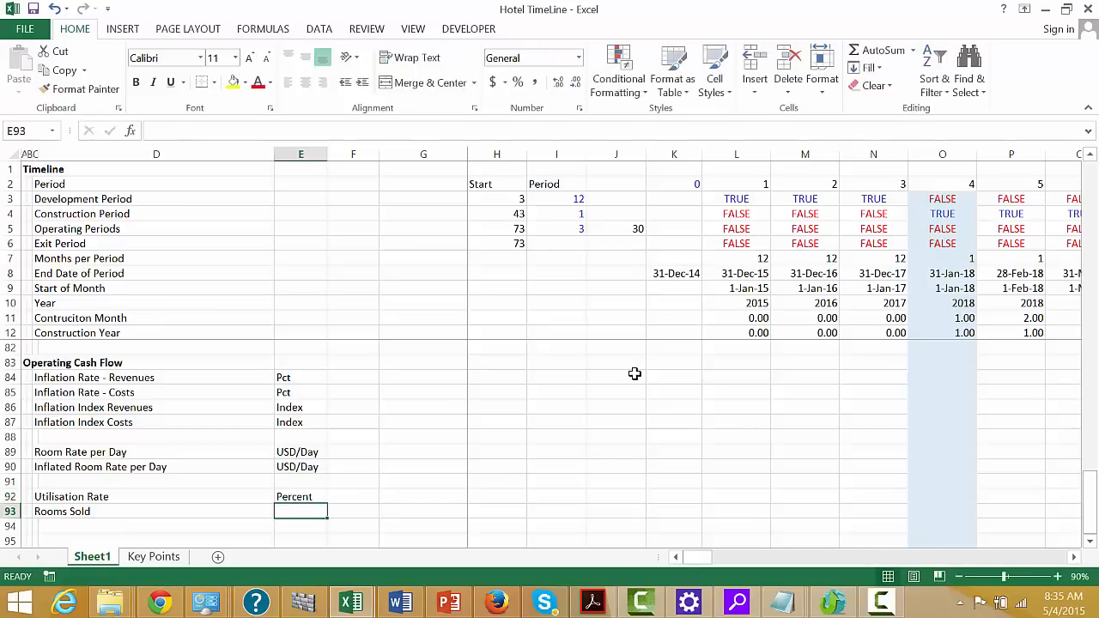
Change the Utilisation Rate unit in cell E92 to Pct and enter Room/Period as the Rooms Sold unit in E93
{"action": "type", "text": "P"}
{"action": "key", "text": "Escape"}
{"action": "key", "text": "Up"}
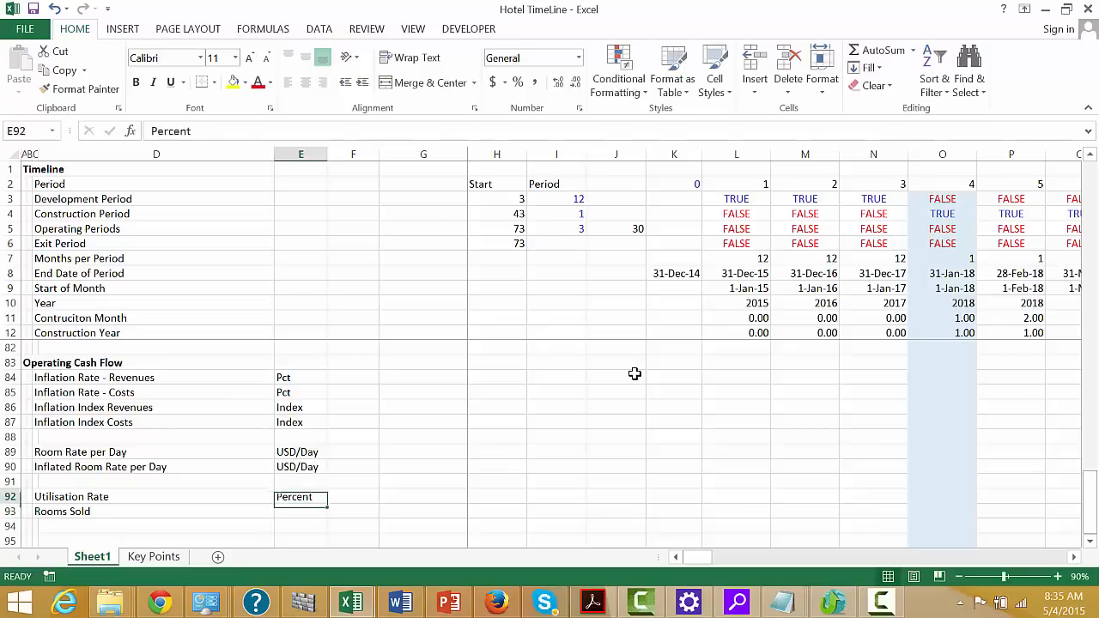
{"action": "type", "text": "Pct"}
{"action": "key", "text": "Return"}
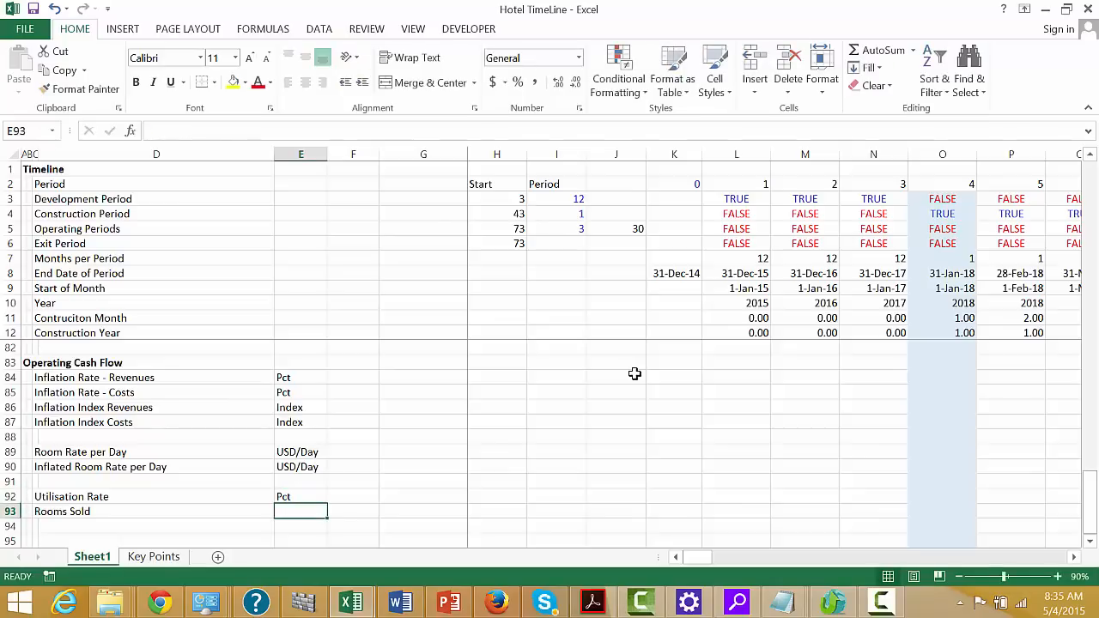
{"action": "type", "text": "Room/Period"}
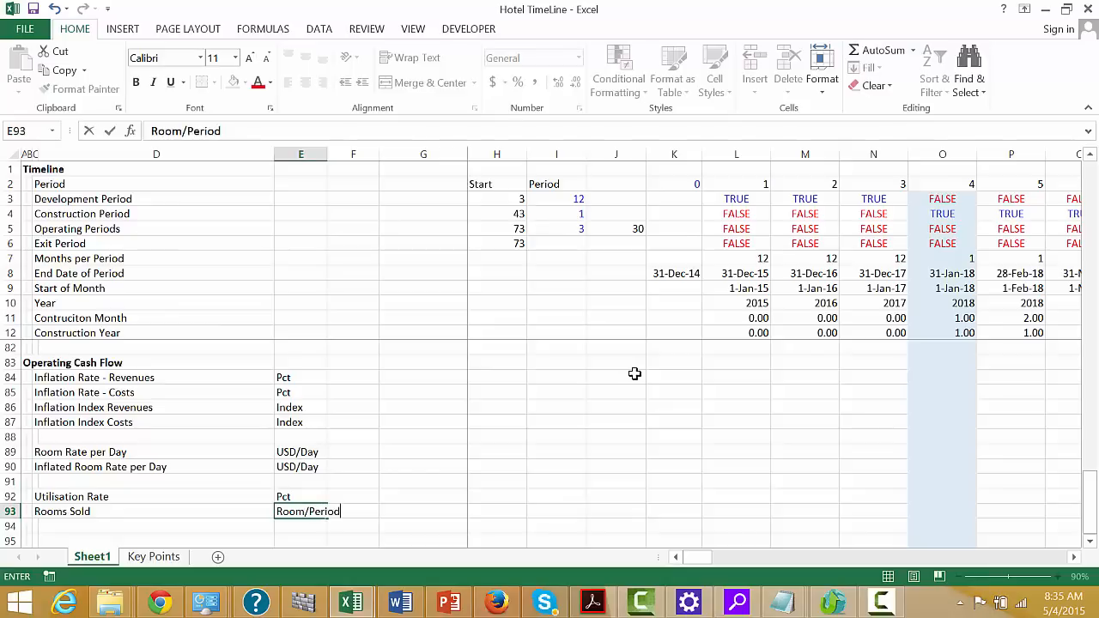
{"action": "key", "text": "Return"}
Enter the label Total Revenues in cell D94, directly below the Rooms Sold row
{"action": "key", "text": "Left"}
{"action": "key", "text": "Left"}
{"action": "key", "text": "Left"}
{"action": "key", "text": "Left"}
{"action": "key", "text": "Down"}
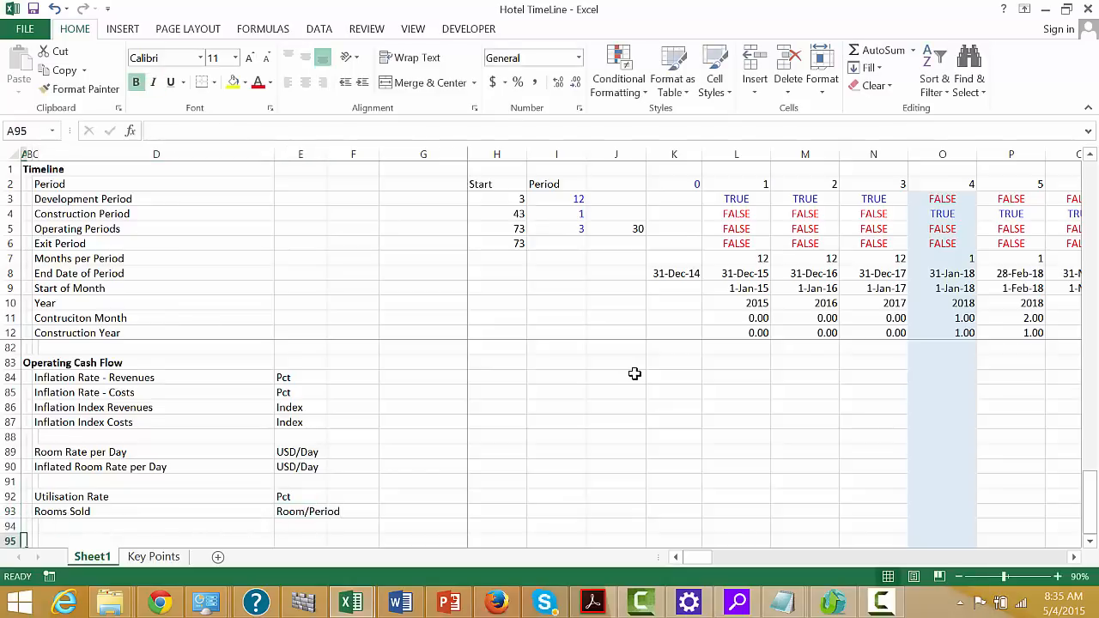
{"action": "key", "text": "Down"}
{"action": "key", "text": "Down"}
{"action": "key", "text": "Up"}
{"action": "key", "text": "Up"}
{"action": "key", "text": "Up"}
{"action": "key", "text": "Right"}
{"action": "key", "text": "Right"}
{"action": "key", "text": "Up"}
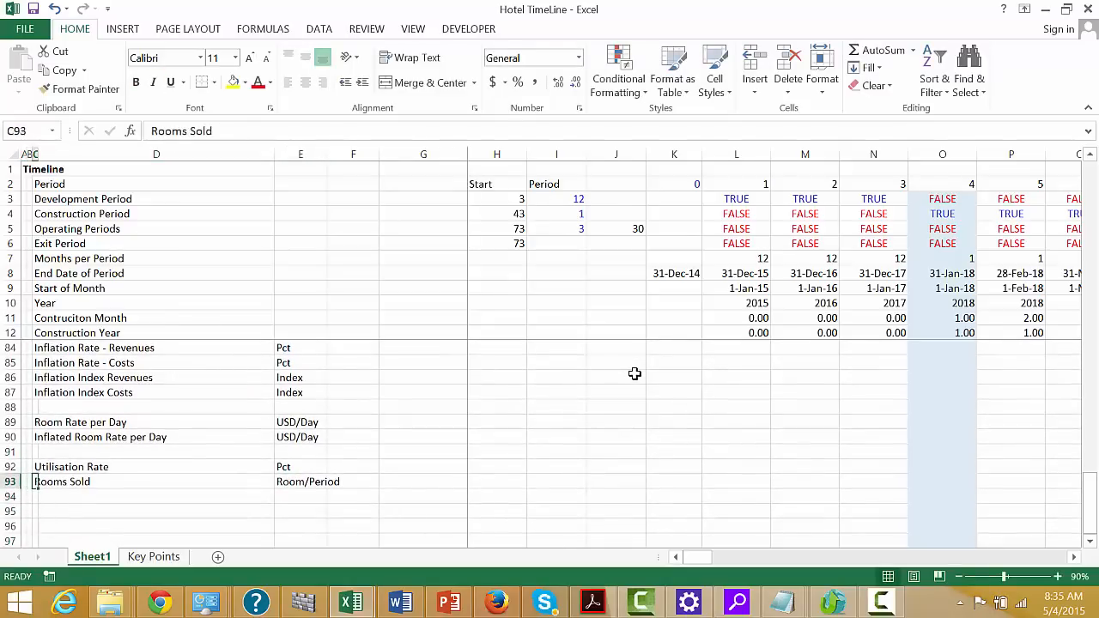
{"action": "key", "text": "Up"}
{"action": "key", "text": "Up"}
{"action": "key", "text": "Up"}
{"action": "key", "text": "Up"}
{"action": "key", "text": "Down"}
{"action": "key", "text": "Down"}
{"action": "key", "text": "Down"}
{"action": "key", "text": "Down"}
{"action": "key", "text": "Down"}
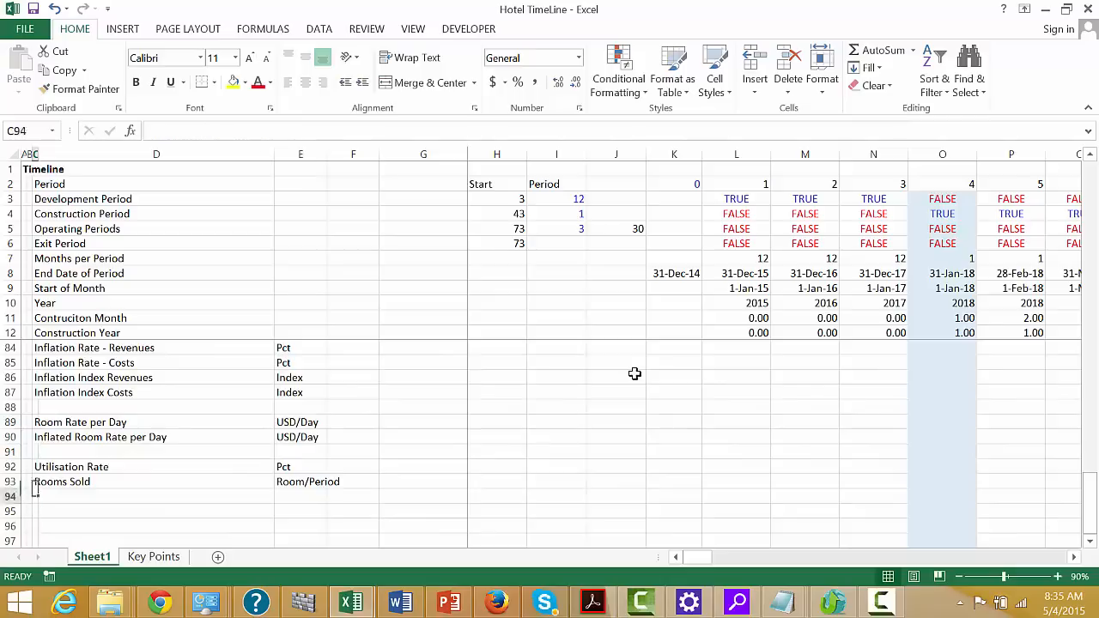
{"action": "key", "text": "Right"}
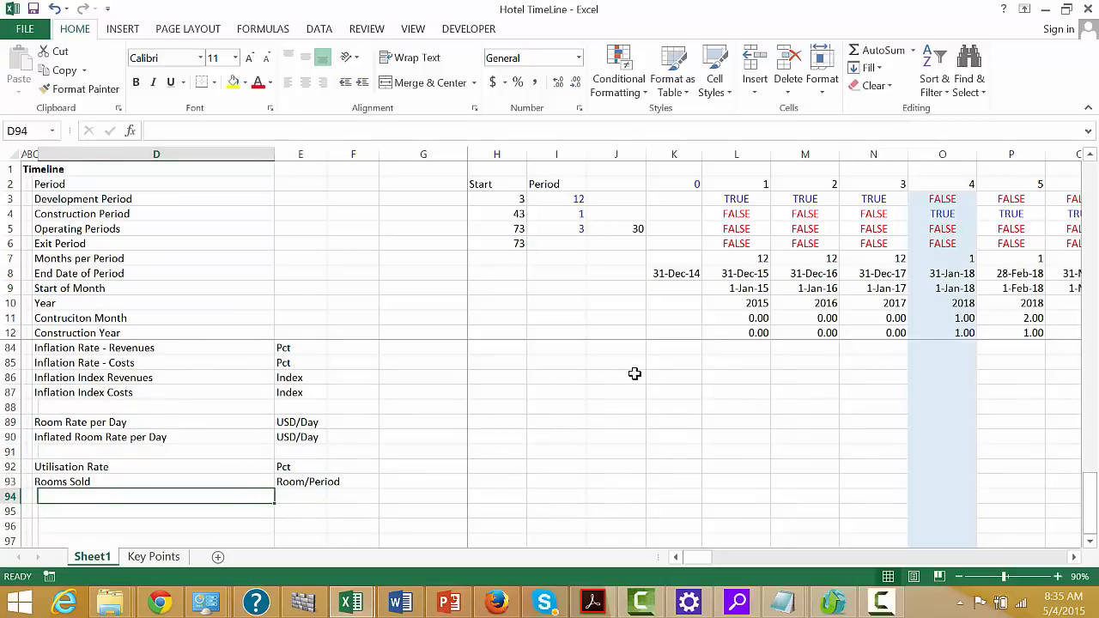
{"action": "type", "text": "Total REv"}
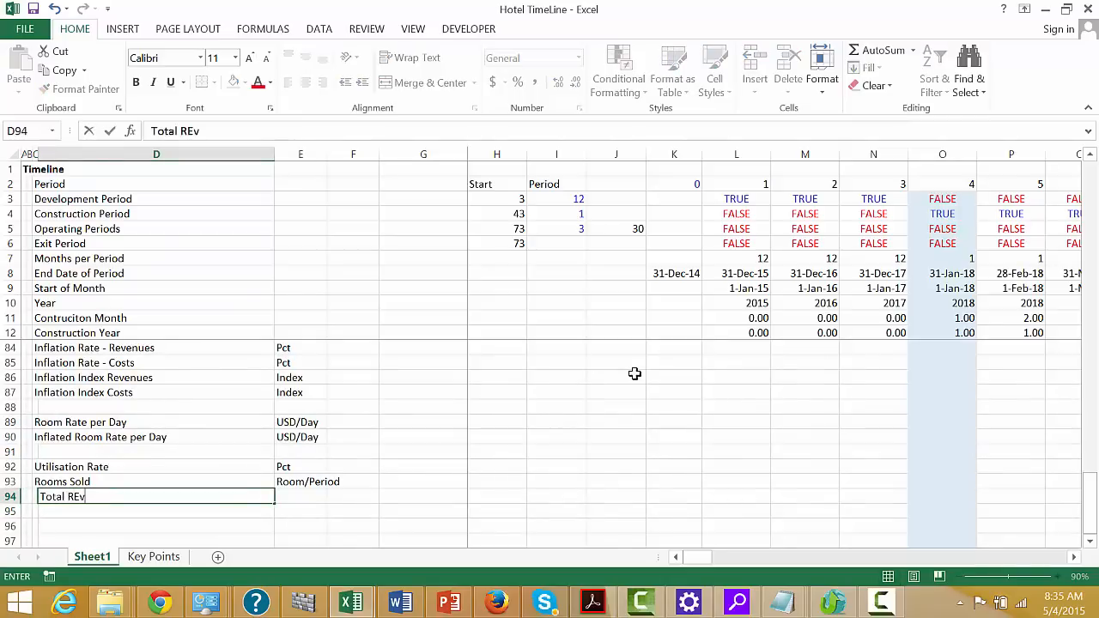
{"action": "type", "text": "enues"}
{"action": "key", "text": "Return"}
Try to move the Operating Cash Flow labels in C84:D94 one column to the right
{"action": "key", "text": "Down"}
{"action": "key", "text": "Left"}
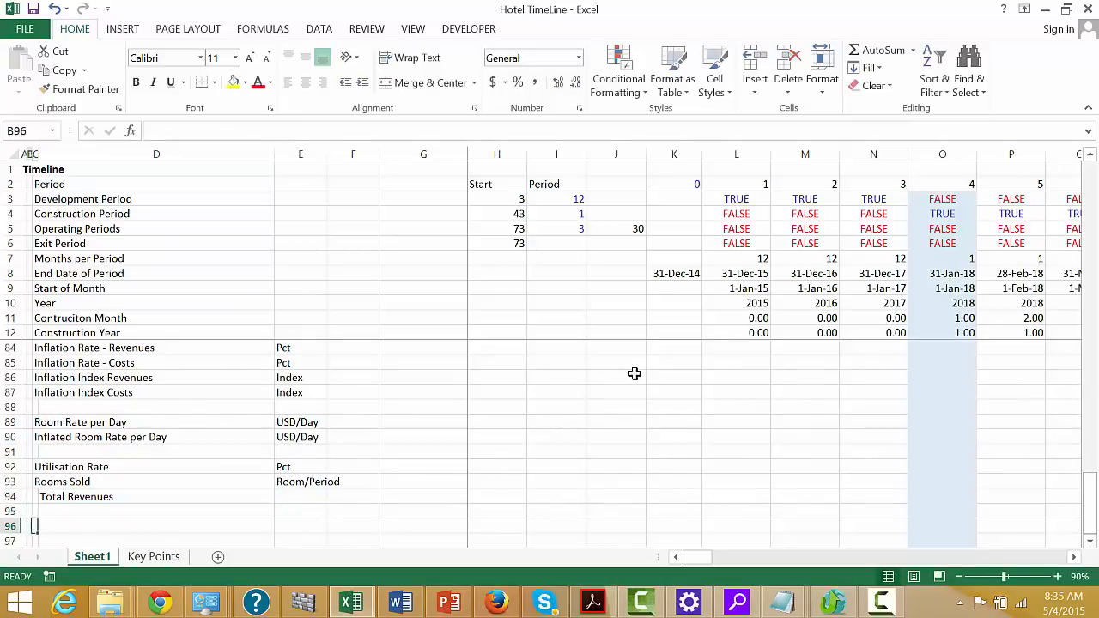
{"action": "key", "text": "Left"}
{"action": "key", "text": "Left"}
{"action": "key", "text": "Up"}
{"action": "key", "text": "Up"}
{"action": "key", "text": "Up"}
{"action": "key", "text": "Up"}
{"action": "key", "text": "Up"}
{"action": "key", "text": "Up"}
{"action": "key", "text": "Up"}
{"action": "key", "text": "Up"}
{"action": "key", "text": "Up"}
{"action": "key", "text": "Up"}
{"action": "key", "text": "Up"}
{"action": "key", "text": "Up"}
{"action": "key", "text": "Up"}
{"action": "key", "text": "Up"}
{"action": "key", "text": "Up"}
{"action": "key", "text": "Up"}
{"action": "key", "text": "Up"}
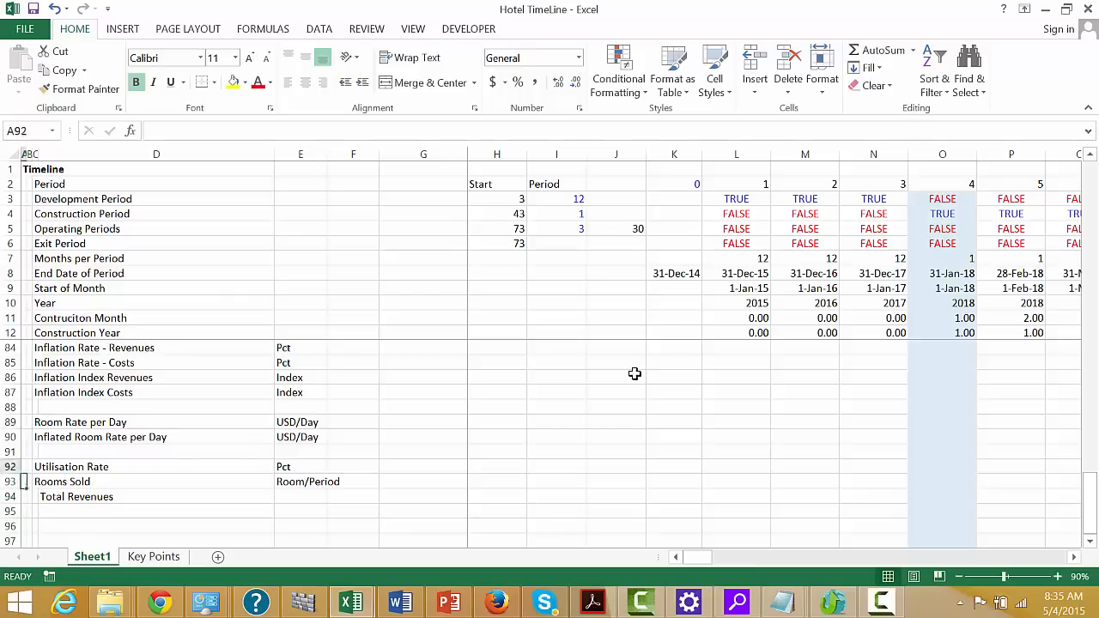
{"action": "key", "text": "Up"}
{"action": "key", "text": "Up"}
{"action": "key", "text": "Up"}
{"action": "key", "text": "Up"}
{"action": "key", "text": "Up"}
{"action": "key", "text": "Up"}
{"action": "key", "text": "Down"}
{"action": "key", "text": "Down"}
{"action": "key", "text": "Down"}
{"action": "key", "text": "Down"}
{"action": "key", "text": "Down"}
{"action": "key", "text": "Down"}
{"action": "key", "text": "Down"}
{"action": "key", "text": "Down"}
{"action": "key", "text": "Down"}
{"action": "key", "text": "Down"}
{"action": "key", "text": "Down"}
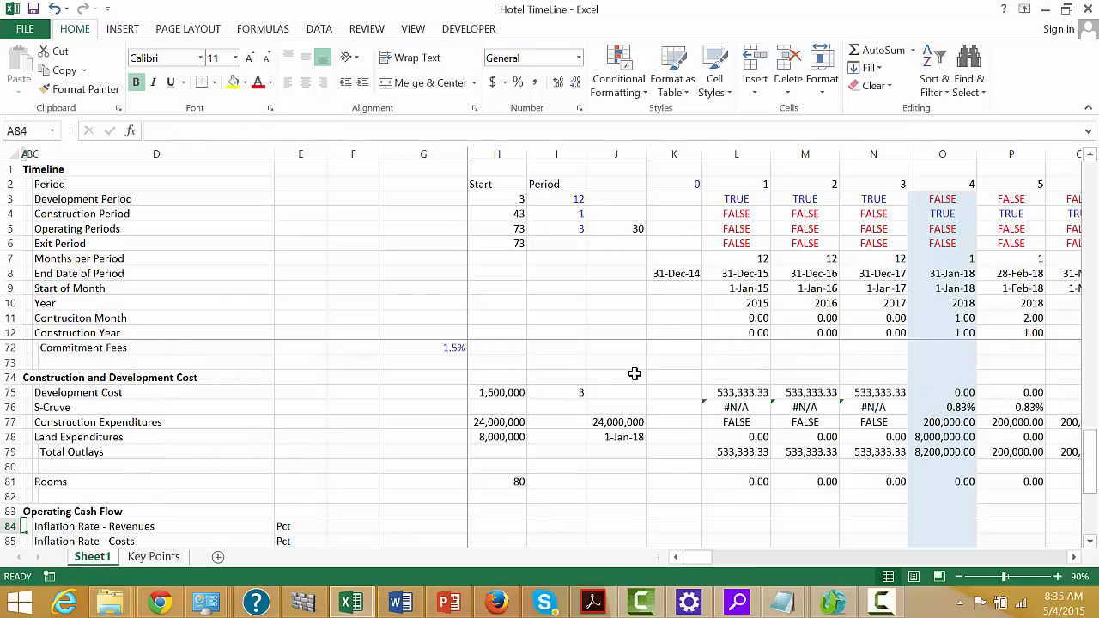
{"action": "key", "text": "Right"}
{"action": "key", "text": "Right"}
{"action": "key", "text": "shift+Down"}
{"action": "key", "text": "shift+Down"}
{"action": "key", "text": "shift+Down"}
{"action": "key", "text": "shift+Down"}
{"action": "key", "text": "shift+Down"}
{"action": "key", "text": "shift+Down"}
{"action": "key", "text": "shift+Down"}
{"action": "key", "text": "shift+Down"}
{"action": "key", "text": "shift+Down"}
{"action": "key", "text": "shift+Down"}
{"action": "key", "text": "shift+Down"}
{"action": "key", "text": "shift+Down"}
{"action": "key", "text": "shift+Down"}
{"action": "key", "text": "shift+Down"}
{"action": "key", "text": "shift+Down"}
{"action": "key", "text": "shift+Down"}
{"action": "key", "text": "shift+Down"}
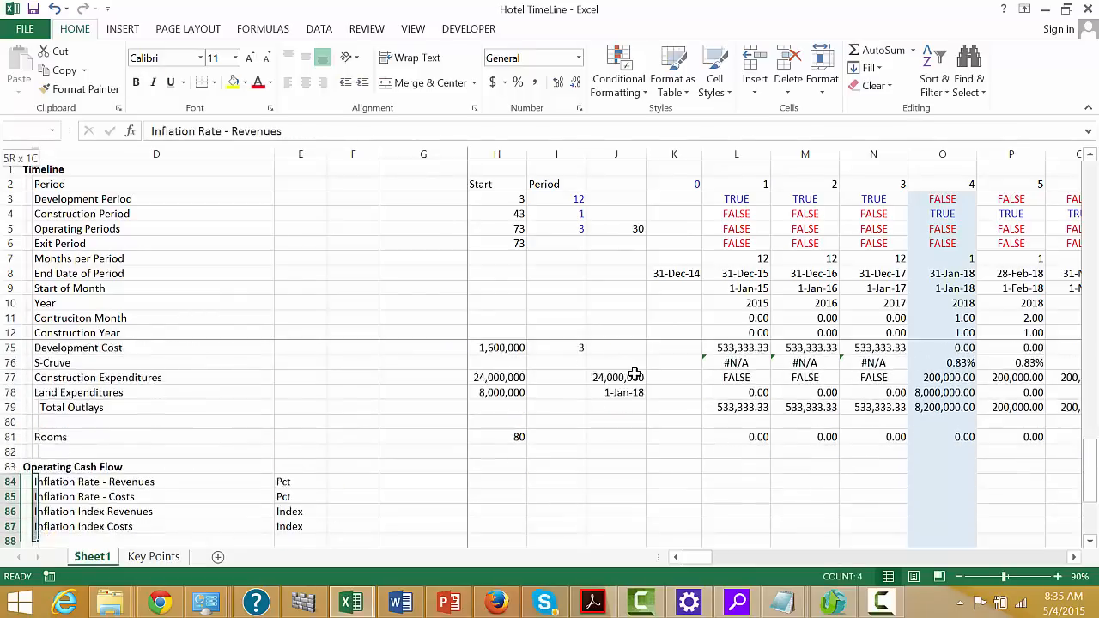
{"action": "key", "text": "shift+Up"}
{"action": "key", "text": "shift+Up"}
{"action": "key", "text": "shift+Up"}
{"action": "key", "text": "shift+Up"}
{"action": "key", "text": "shift+Up"}
{"action": "key", "text": "shift+Up"}
{"action": "key", "text": "shift+Up"}
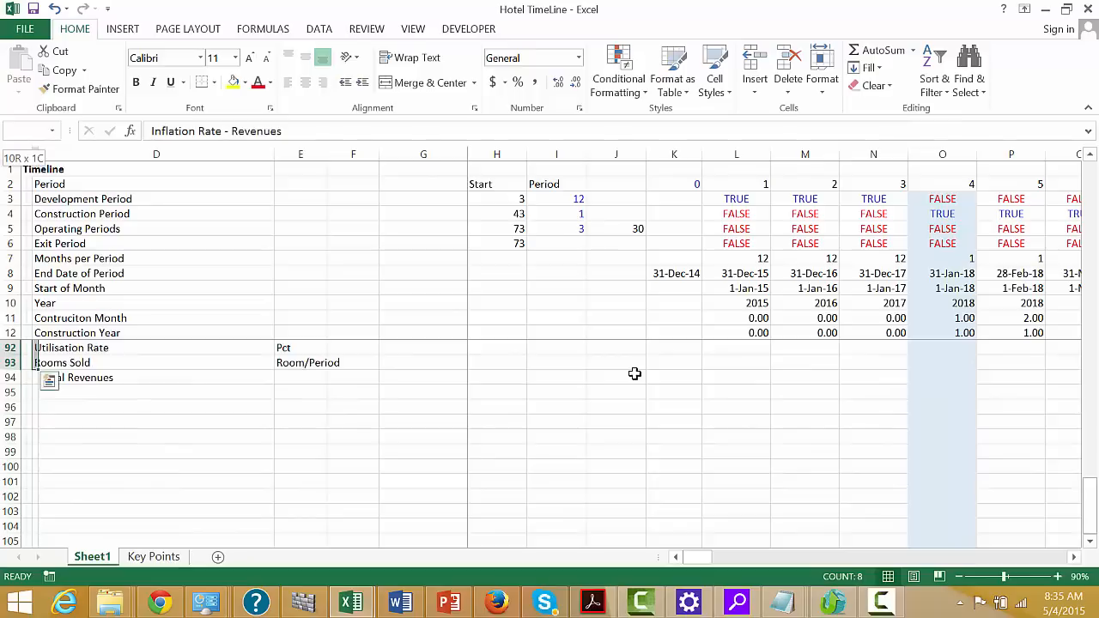
{"action": "key", "text": "shift+Right"}
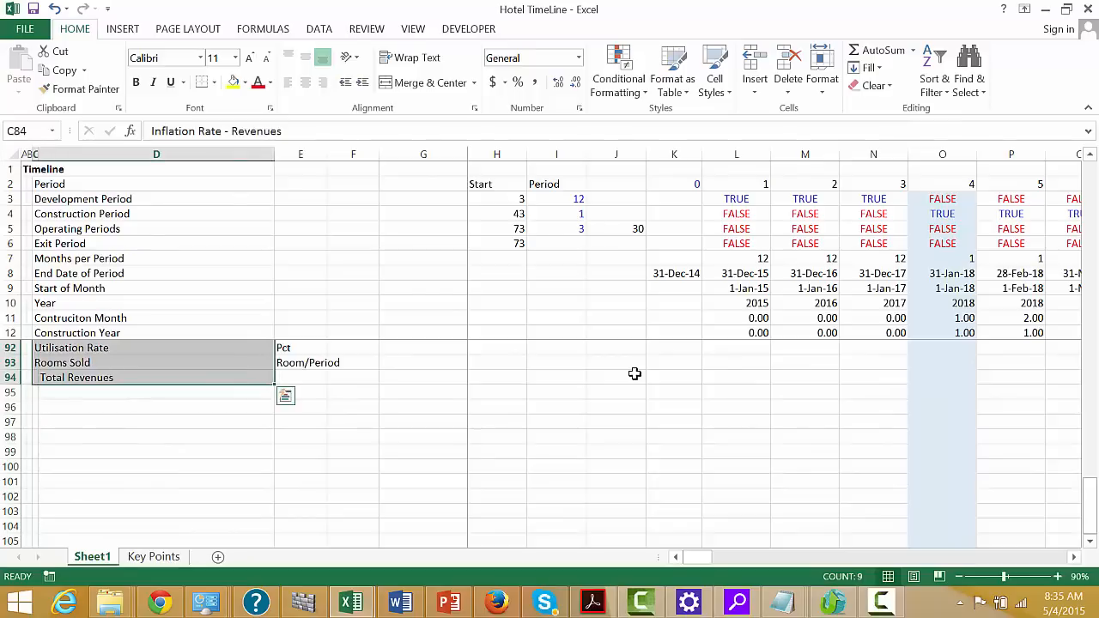
{"action": "key", "text": "ctrl+x"}
{"action": "key", "text": "Right"}
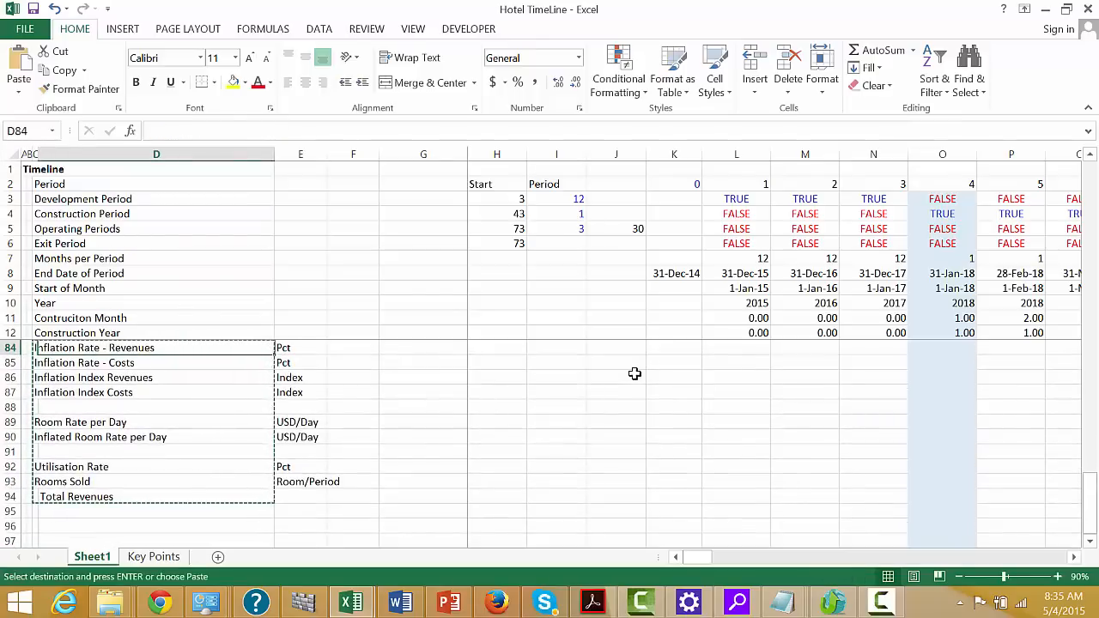
{"action": "key", "text": "Return"}
{"action": "key", "text": "ctrl+z"}
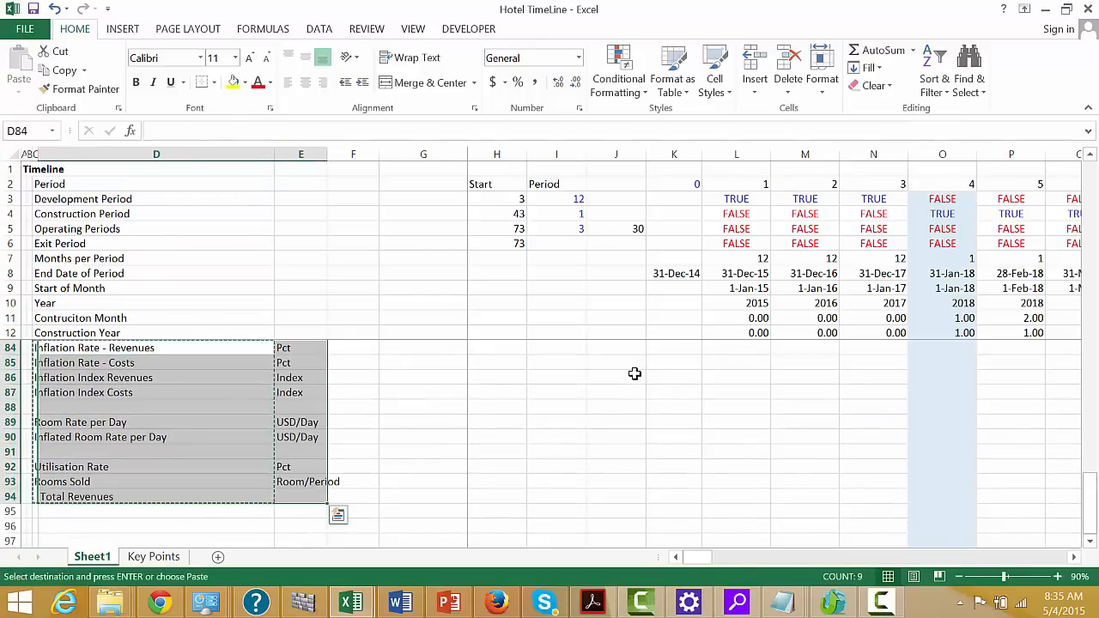
{"action": "key", "text": "Escape"}
{"action": "key", "text": "Left"}
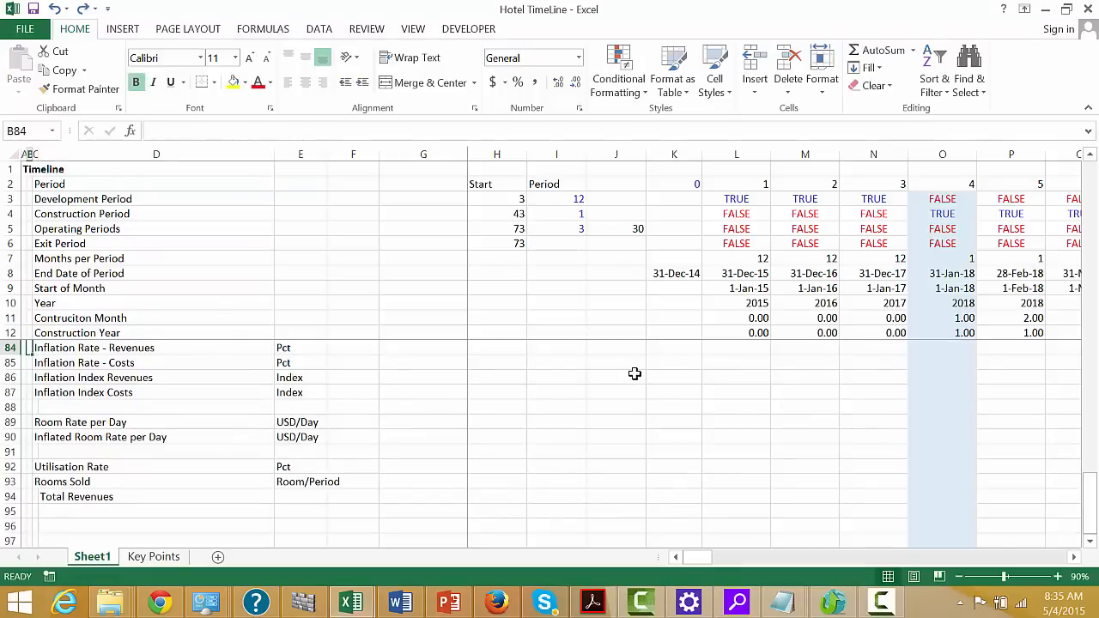
Insert a row above Inflation Rate - Revenues and enter the subheading Revenues in cell B84
{"action": "key", "text": "Up"}
{"action": "key", "text": "Up"}
{"action": "key", "text": "Up"}
{"action": "key", "text": "Down"}
{"action": "key", "text": "Down"}
{"action": "key", "text": "Down"}
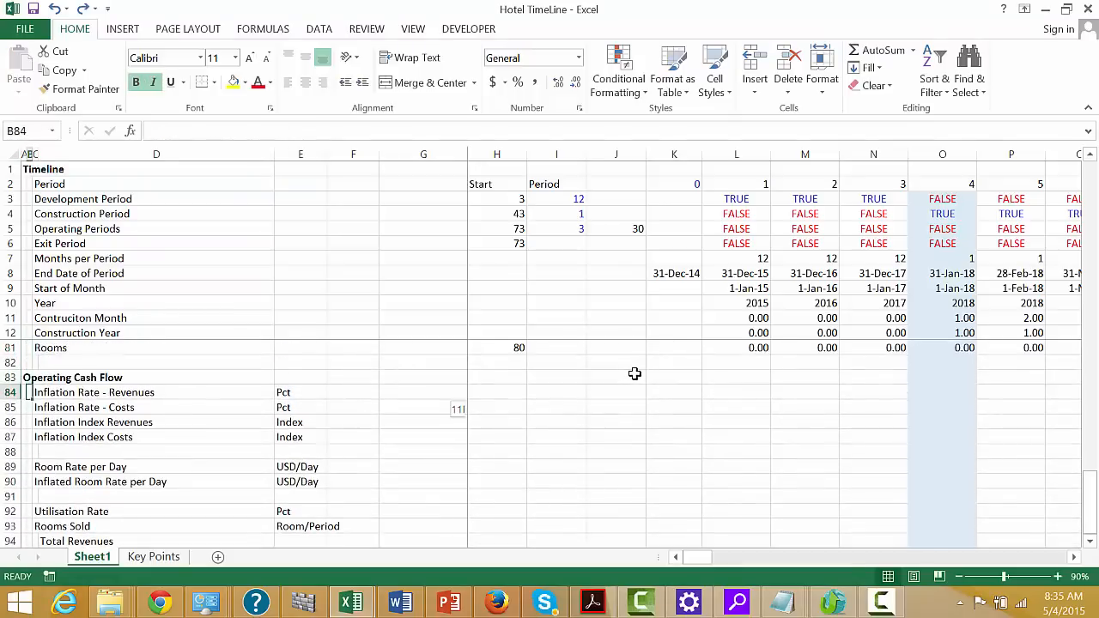
{"action": "key", "text": "shift+space"}
{"action": "key", "text": "ctrl+shift+plus"}
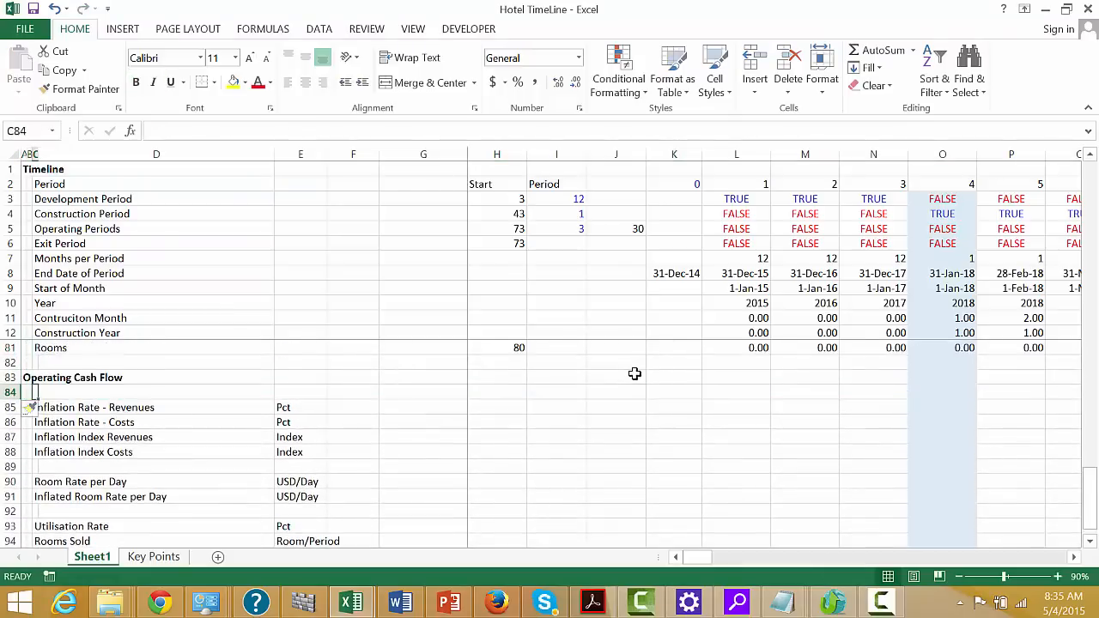
{"action": "type", "text": "Rev"}
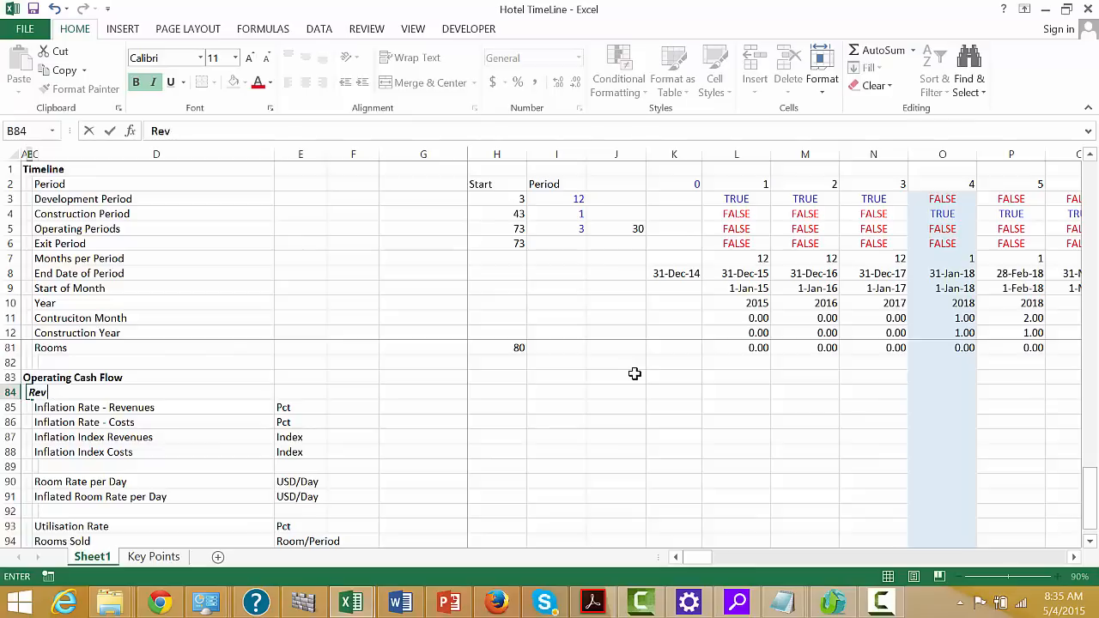
{"action": "key", "text": "Down"}
{"action": "key", "text": "Down"}
{"action": "key", "text": "Down"}
{"action": "key", "text": "Down"}
{"action": "key", "text": "Down"}
{"action": "key", "text": "Down"}
{"action": "key", "text": "Down"}
{"action": "key", "text": "Down"}
{"action": "key", "text": "Down"}
{"action": "key", "text": "Down"}
{"action": "key", "text": "Down"}
{"action": "key", "text": "Down"}
{"action": "key", "text": "Down"}
{"action": "key", "text": "Down"}
{"action": "key", "text": "Down"}
{"action": "key", "text": "Down"}
{"action": "key", "text": "Down"}
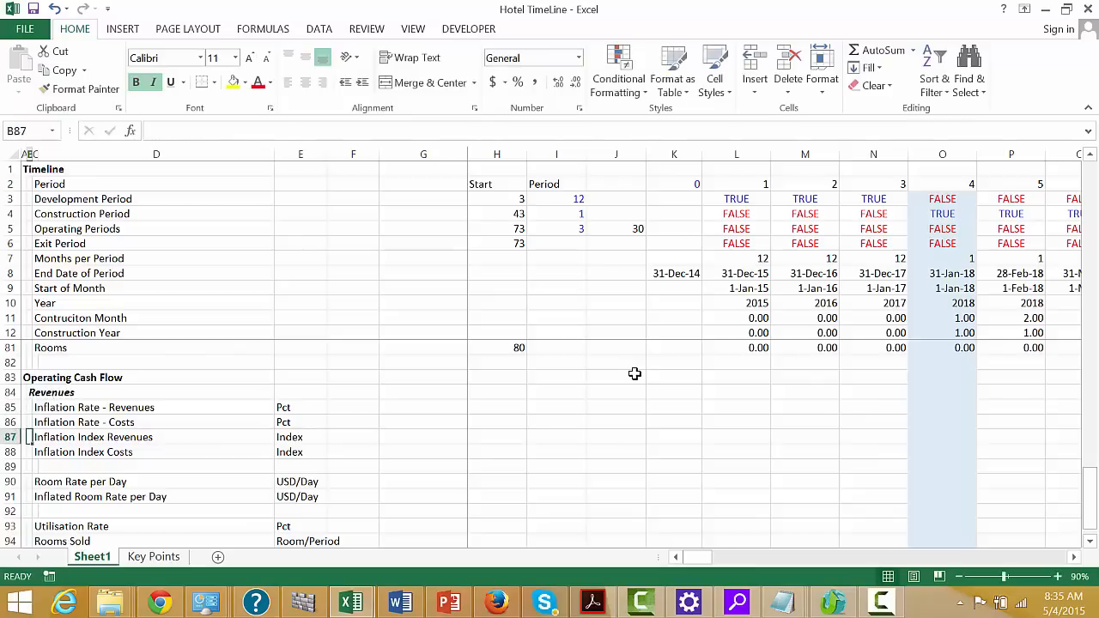
Enter the subheading Operating Costs in cell B97, two rows below Total Revenues
{"action": "key", "text": "Up"}
{"action": "key", "text": "Up"}
{"action": "key", "text": "Up"}
{"action": "key", "text": "Up"}
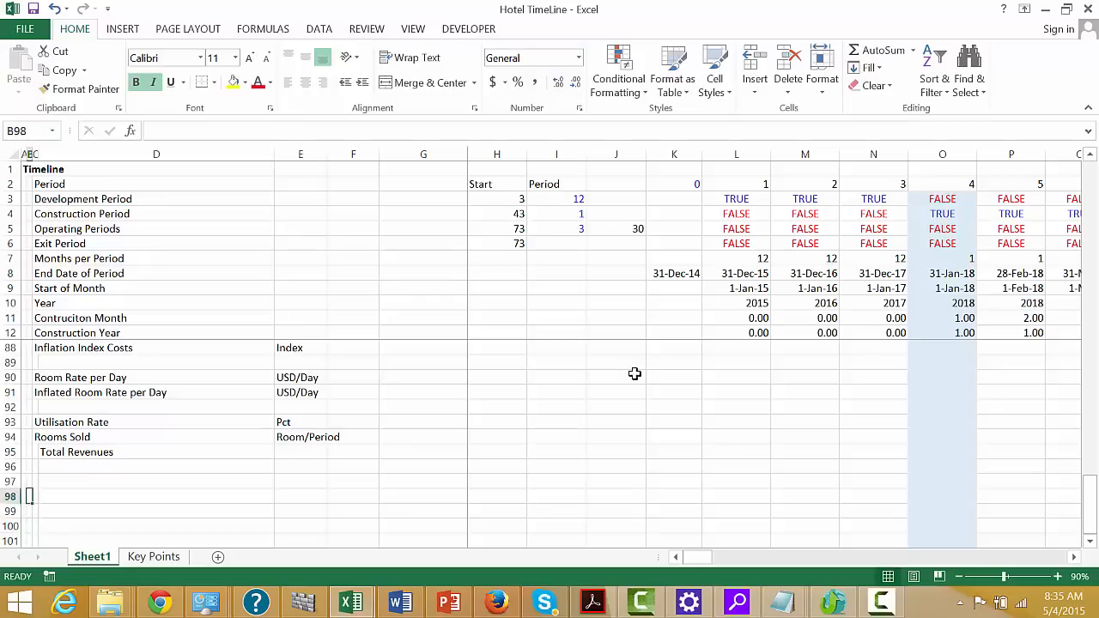
{"action": "type", "text": "Operating"}
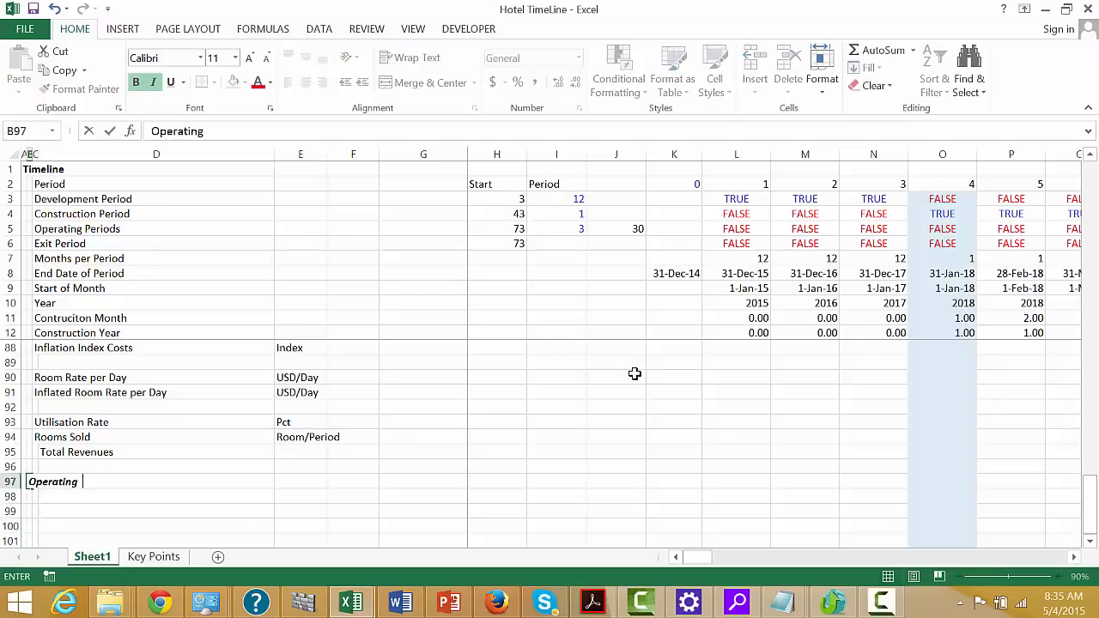
{"action": "type", "text": " Costs"}
{"action": "key", "text": "Return"}
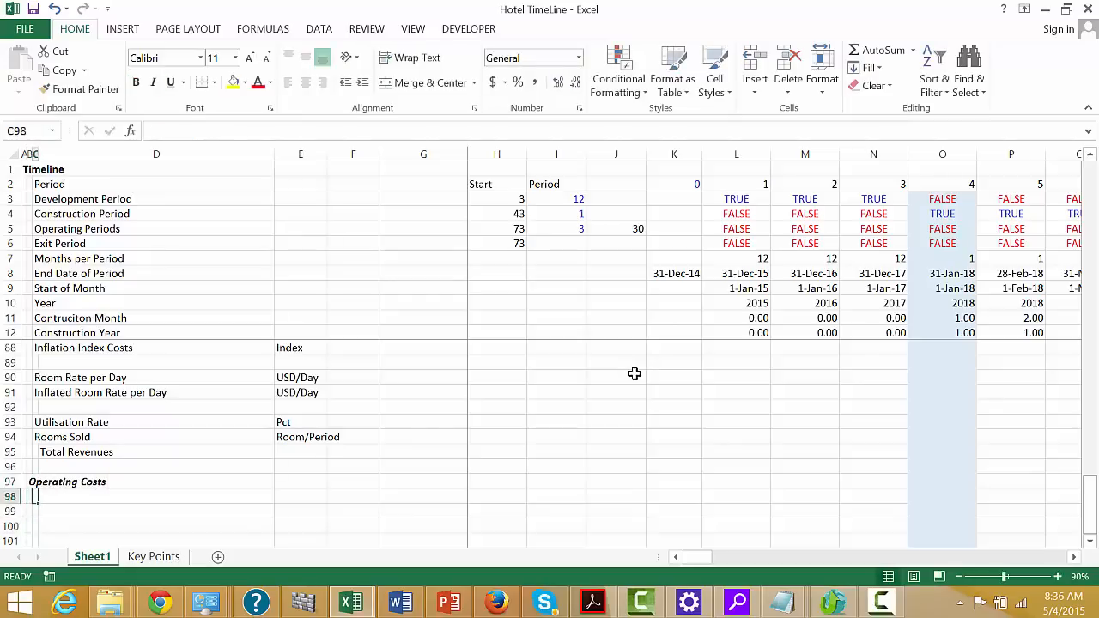
Copy the Operating Expense Assumptions labels in D51:D55, from Number of Staff to Food and Other Costs as Percent of Salary
{"action": "scroll", "coordinate": [633, 373], "scroll_direction": "up", "scroll_amount": 1}
{"action": "key", "text": "Page_Up"}
{"action": "key", "text": "Page_Up"}
{"action": "key", "text": "Page_Up"}
{"action": "key", "text": "Page_Up"}
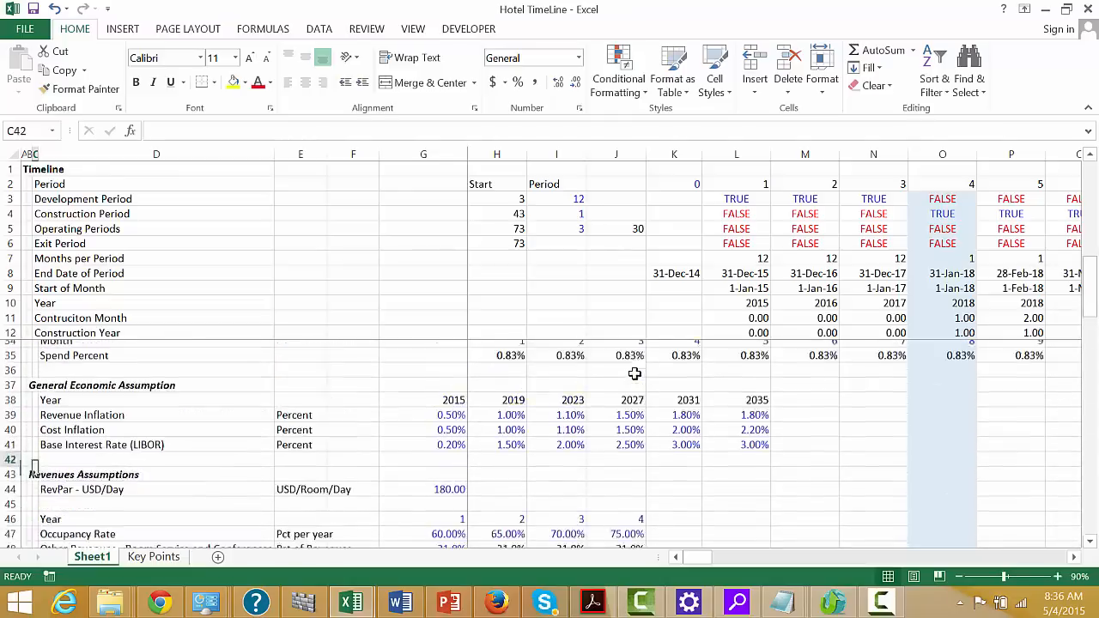
{"action": "key", "text": "Page_Down"}
{"action": "key", "text": "Up"}
{"action": "key", "text": "Up"}
{"action": "key", "text": "Up"}
{"action": "key", "text": "Up"}
{"action": "key", "text": "Up"}
{"action": "key", "text": "Up"}
{"action": "key", "text": "Up"}
{"action": "key", "text": "Up"}
{"action": "key", "text": "Up"}
{"action": "key", "text": "Up"}
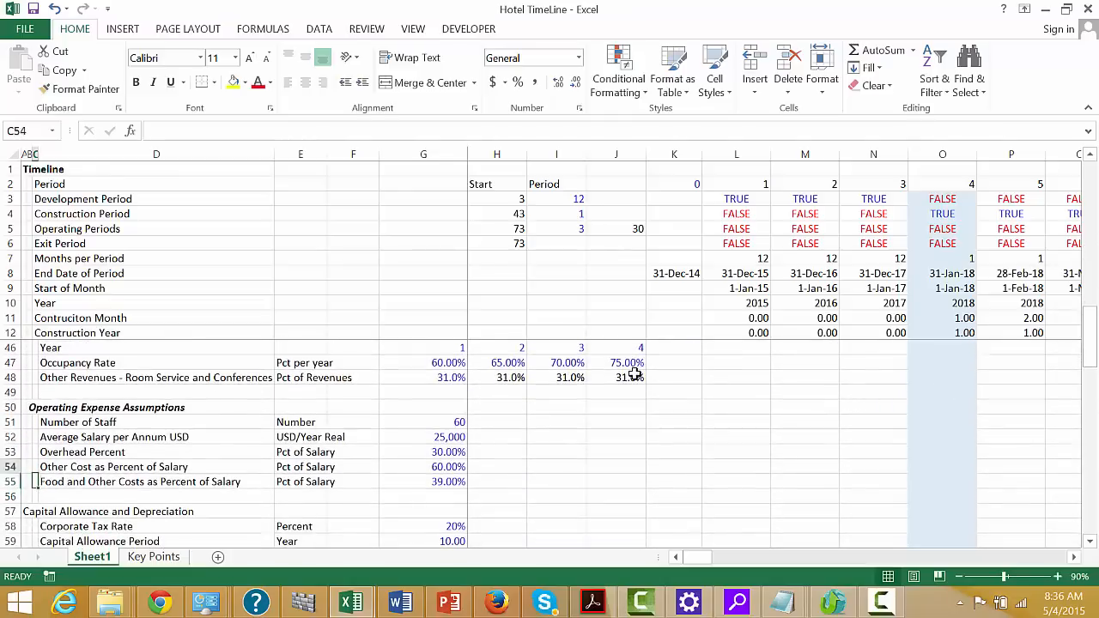
{"action": "key", "text": "Down"}
{"action": "key", "text": "Down"}
{"action": "key", "text": "Down"}
{"action": "key", "text": "Down"}
{"action": "key", "text": "Down"}
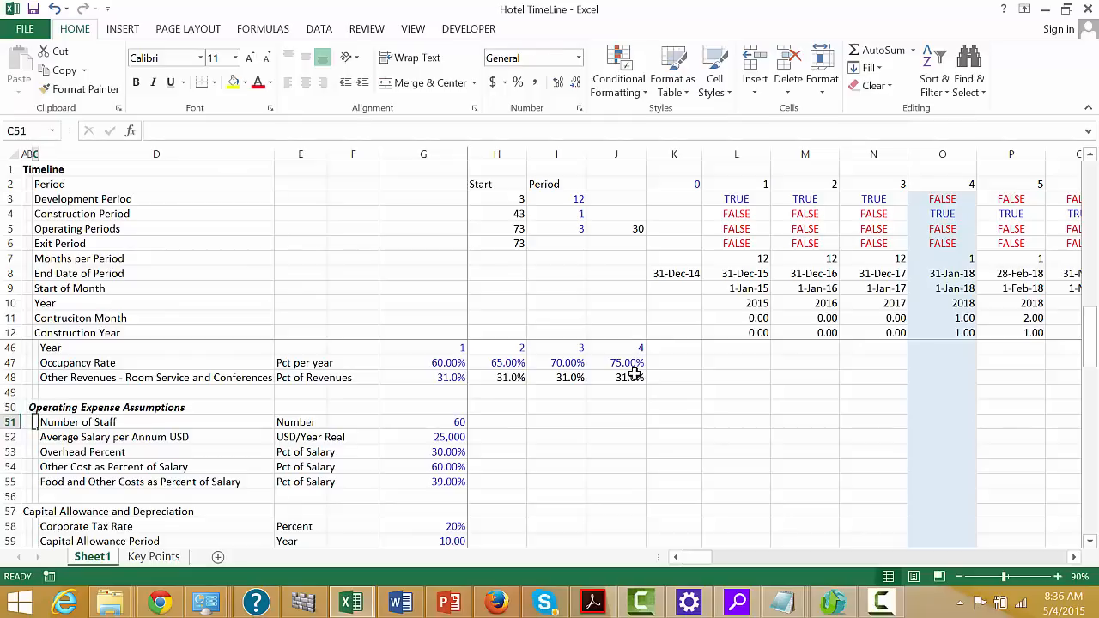
{"action": "key", "text": "Right"}
{"action": "key", "text": "shift+Down"}
{"action": "key", "text": "shift+Down"}
{"action": "key", "text": "shift+Down"}
{"action": "key", "text": "shift+Down"}
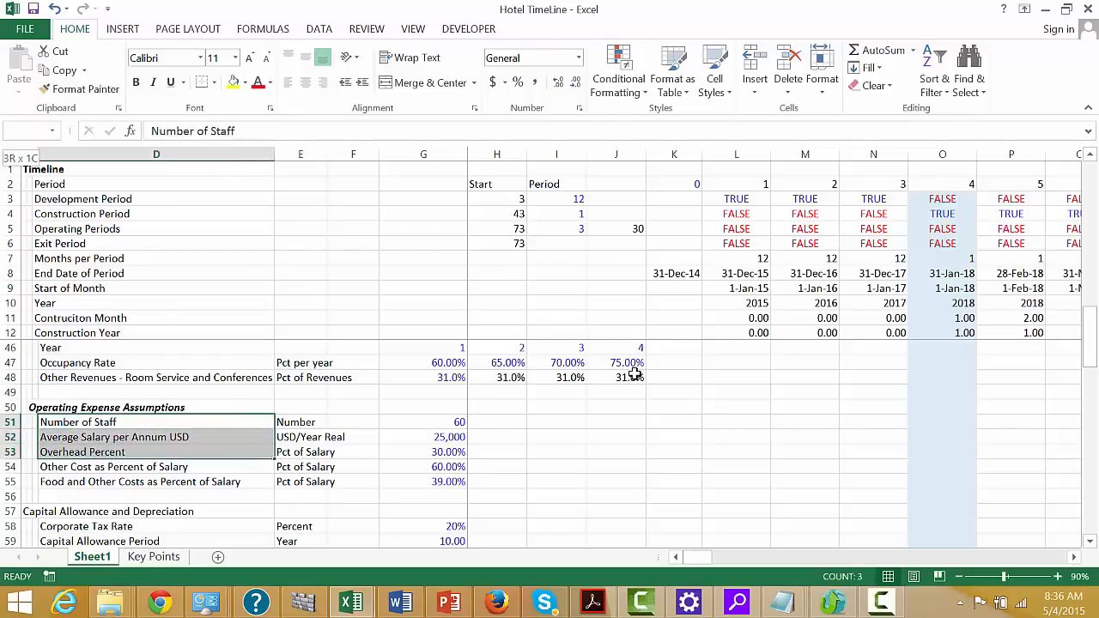
{"action": "key", "text": "ctrl+c"}
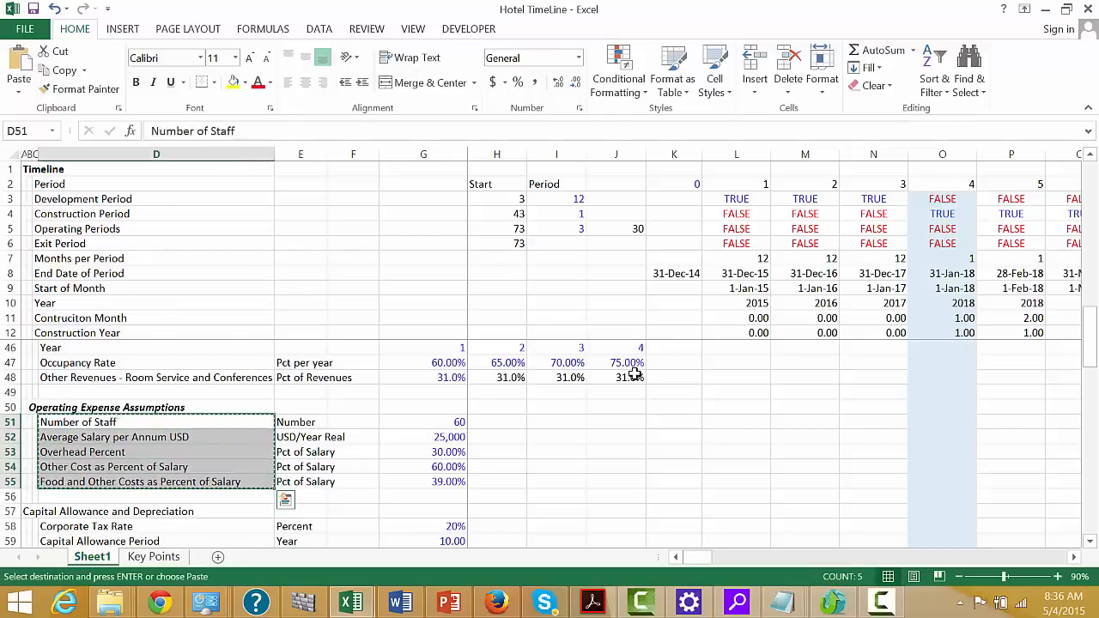
Paste the copied expense labels beneath the Operating Costs subheading, starting in cell D98
{"action": "key", "text": "Page_Down"}
{"action": "key", "text": "Page_Down"}
{"action": "key", "text": "Down"}
{"action": "key", "text": "Down"}
{"action": "key", "text": "Down"}
{"action": "key", "text": "Down"}
{"action": "key", "text": "Down"}
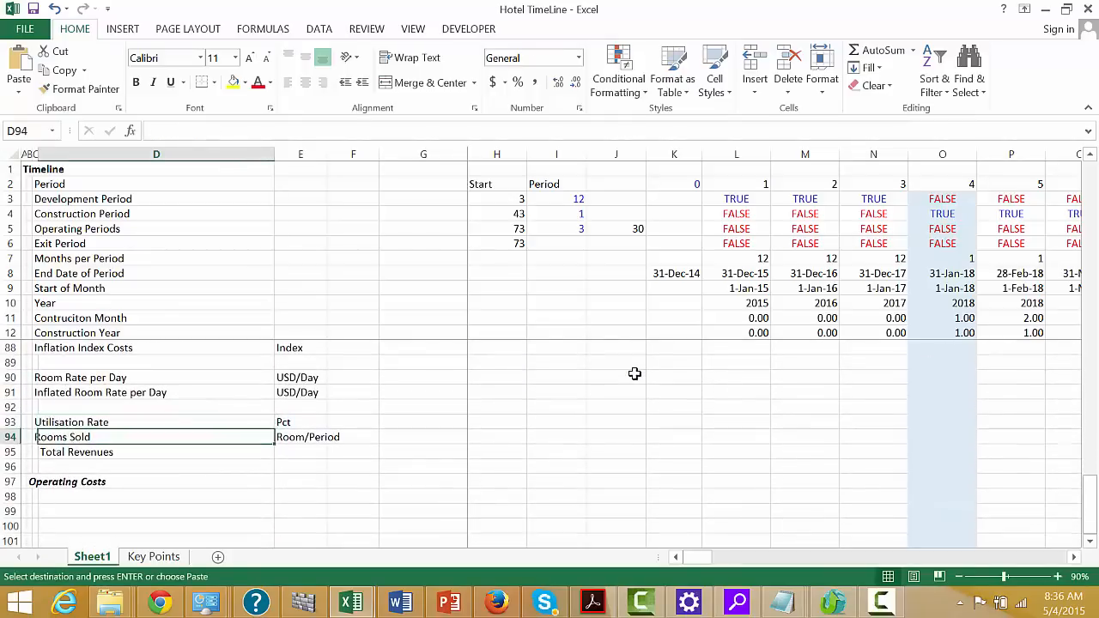
{"action": "key", "text": "Return"}
Insert a blank row between Number of Staff and Average Salary per Annum USD in the Operating Costs block
{"action": "key", "text": "Down"}
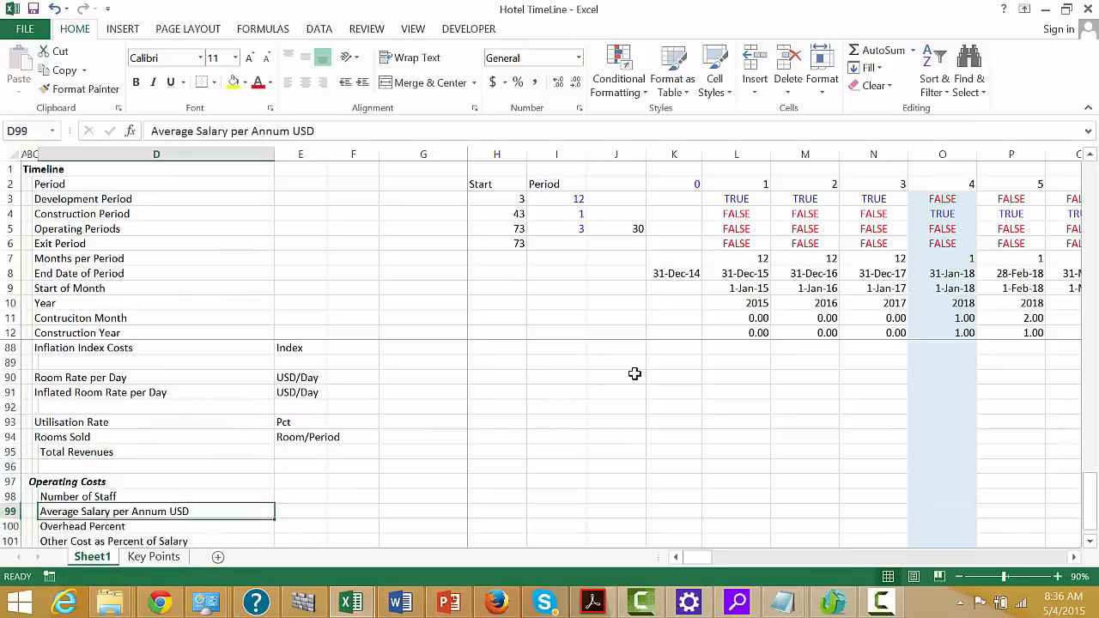
{"action": "key", "text": "Down"}
{"action": "key", "text": "Up"}
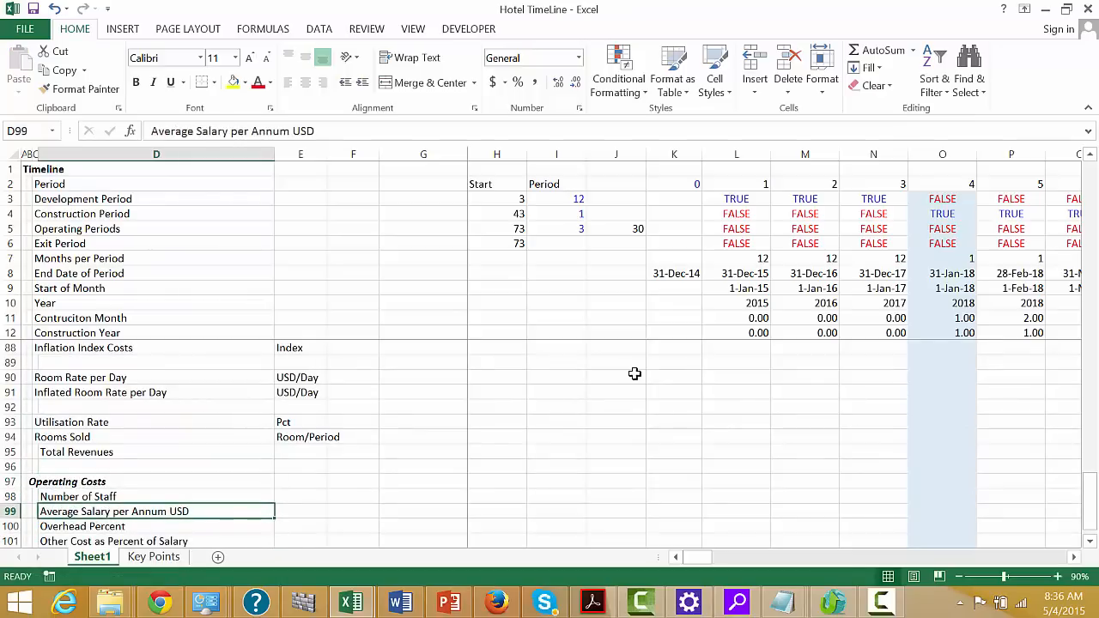
{"action": "key", "text": "Down"}
{"action": "key", "text": "Up"}
{"action": "key", "text": "shift+space"}
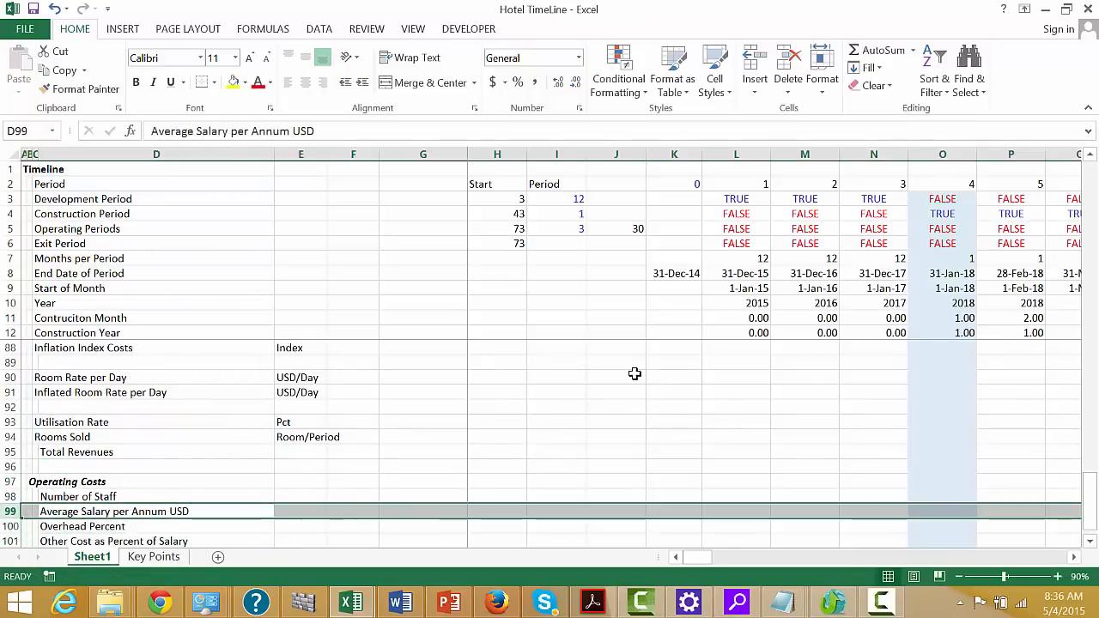
{"action": "key", "text": "ctrl+shift+plus"}
Extend the salary label in D100 to read Average Salary per Annum USD No Inflation
{"action": "key", "text": "Down"}
{"action": "key", "text": "Down"}
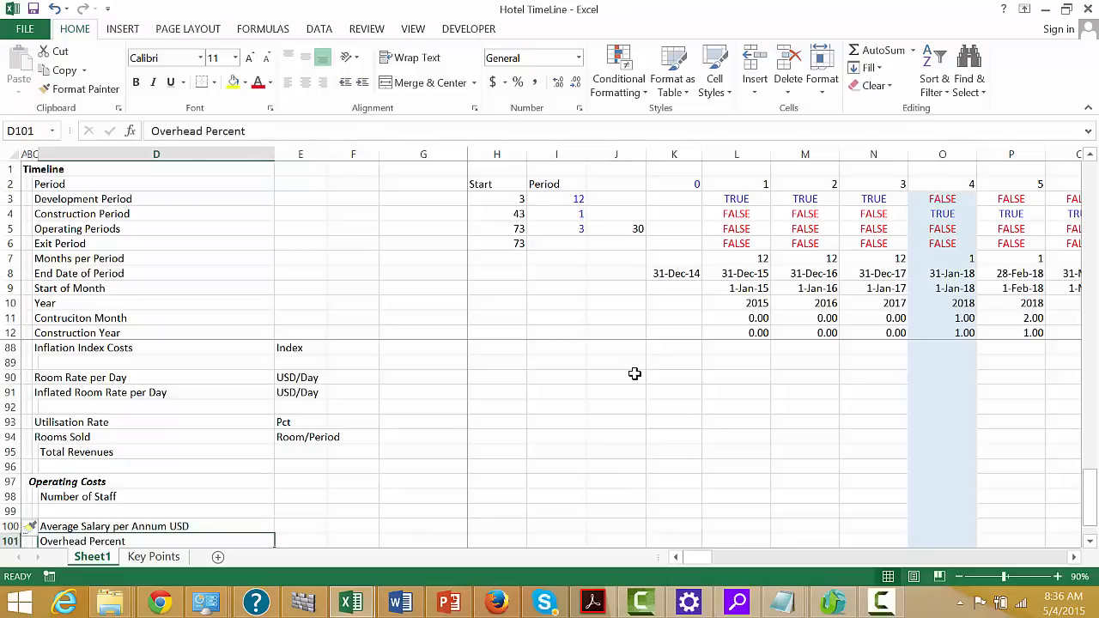
{"action": "key", "text": "Up"}
{"action": "key", "text": "F2"}
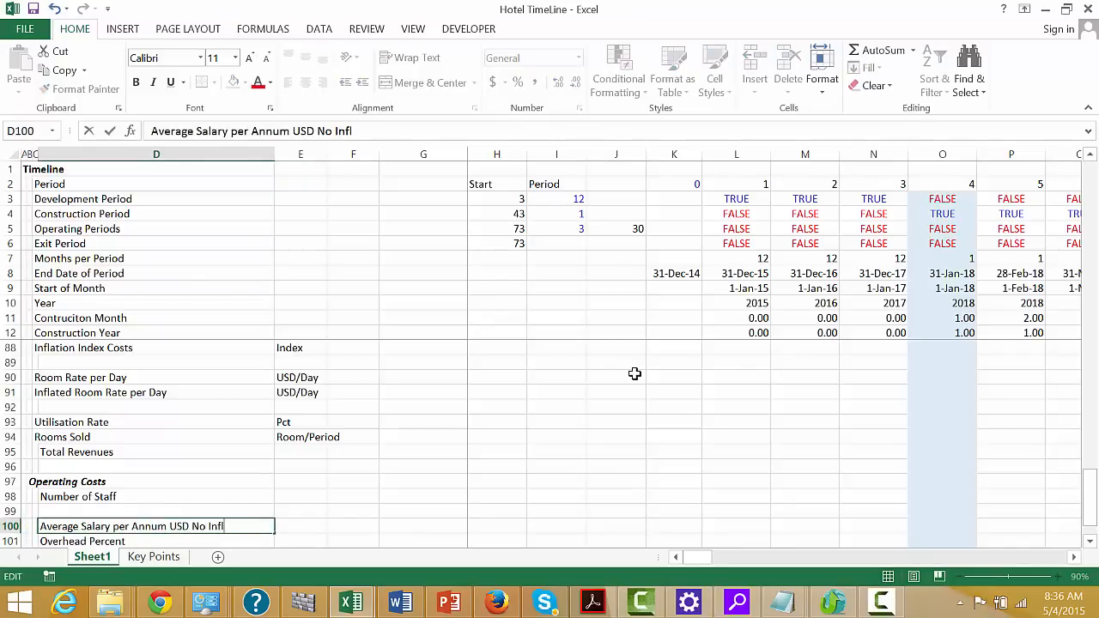
{"action": "key", "text": "Return"}
Insert a row above Overhead Percent and copy the No Inflation salary label from D100 into D101
{"action": "key", "text": "shift+space"}
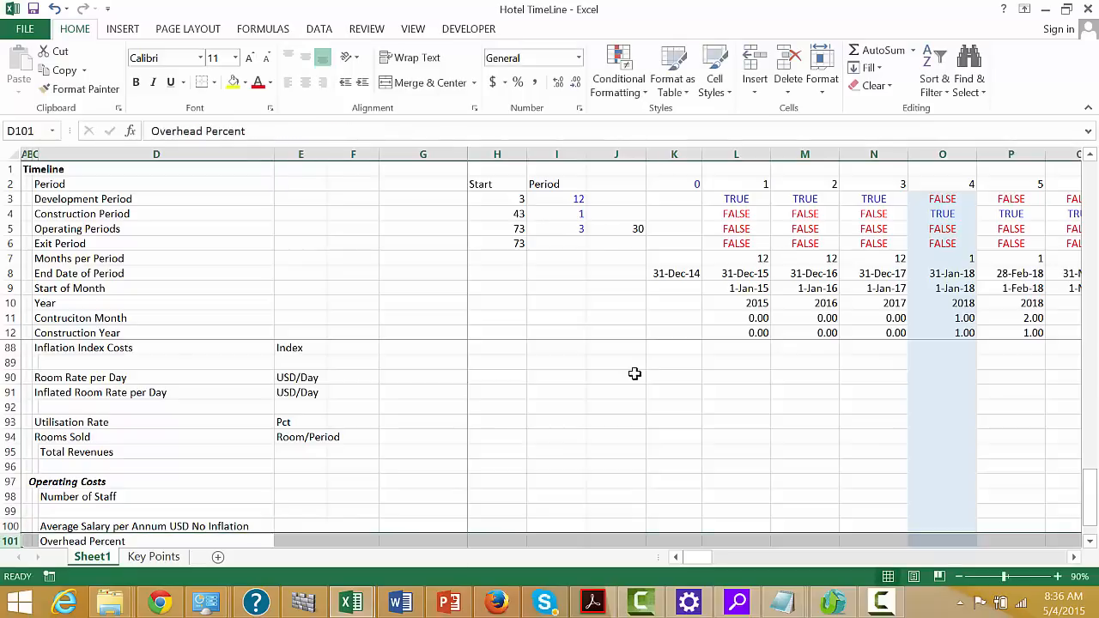
{"action": "key", "text": "ctrl+shift+plus"}
{"action": "key", "text": "Up"}
{"action": "key", "text": "ctrl+c"}
{"action": "key", "text": "Down"}
{"action": "key", "text": "ctrl+v"}
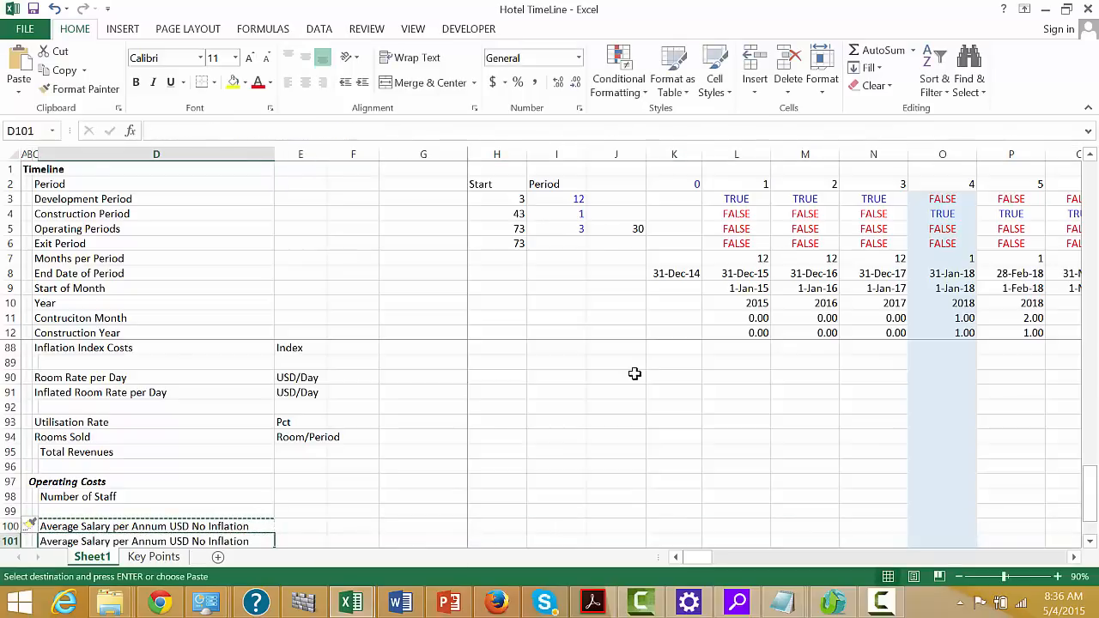
{"action": "key", "text": "Escape"}
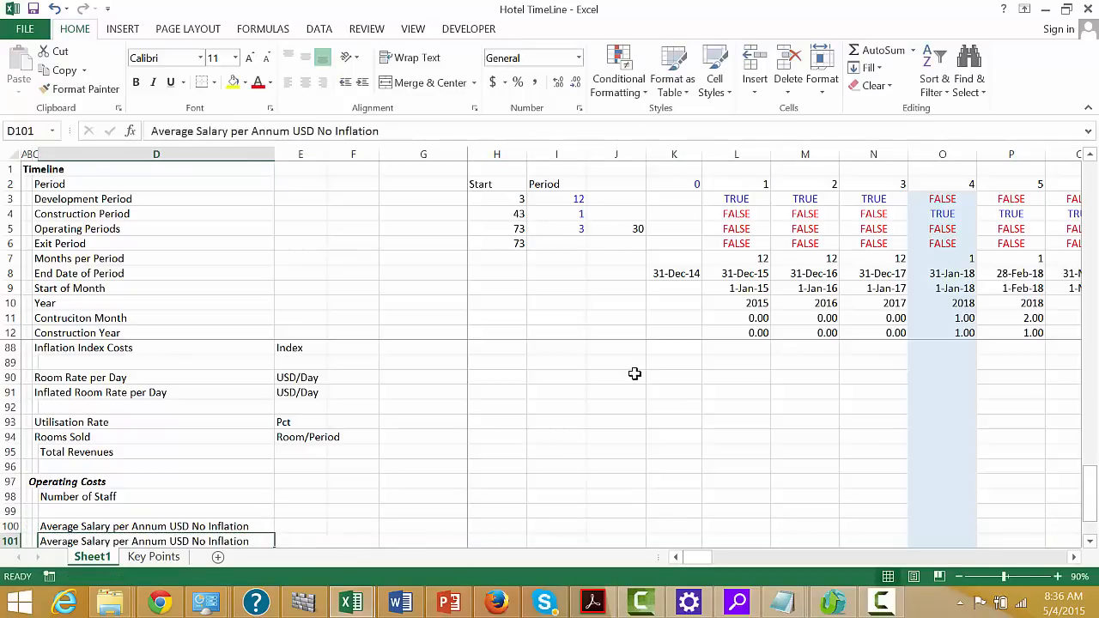
Change the copied label in D101 to Average Salary per Annum USD With Inflation
{"action": "key", "text": "F2"}
{"action": "key", "text": "BackSpace"}
{"action": "key", "text": "BackSpace"}
{"action": "key", "text": "BackSpace"}
{"action": "key", "text": "BackSpace"}
{"action": "key", "text": "BackSpace"}
{"action": "key", "text": "BackSpace"}
{"action": "key", "text": "BackSpace"}
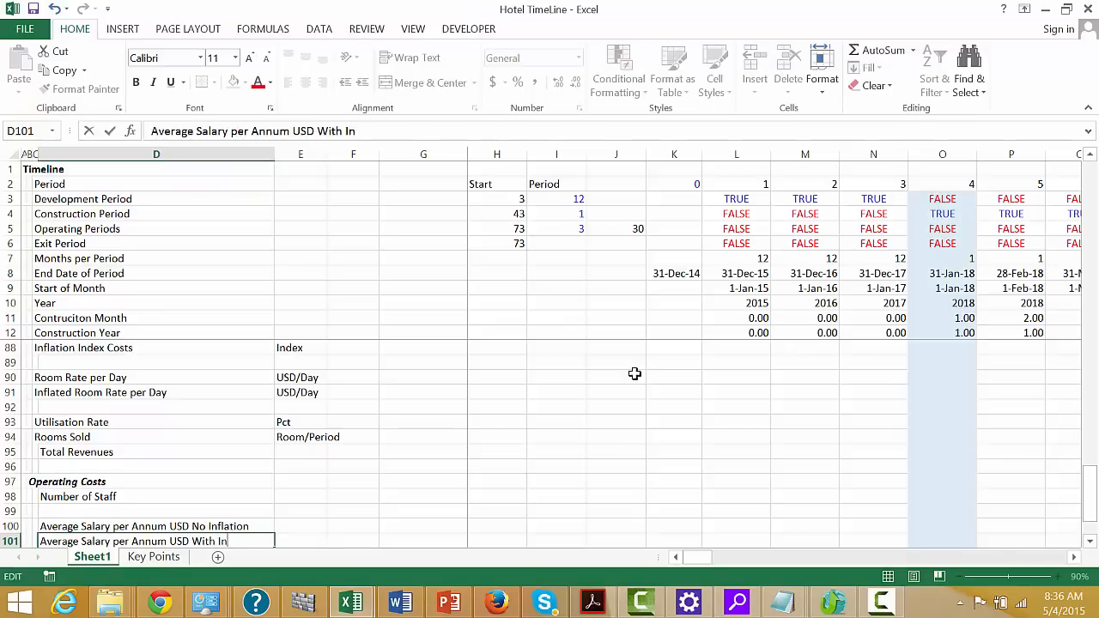
{"action": "type", "text": "With Inflation"}
{"action": "key", "text": "Return"}
{"action": "key", "text": "Down"}
{"action": "key", "text": "Down"}
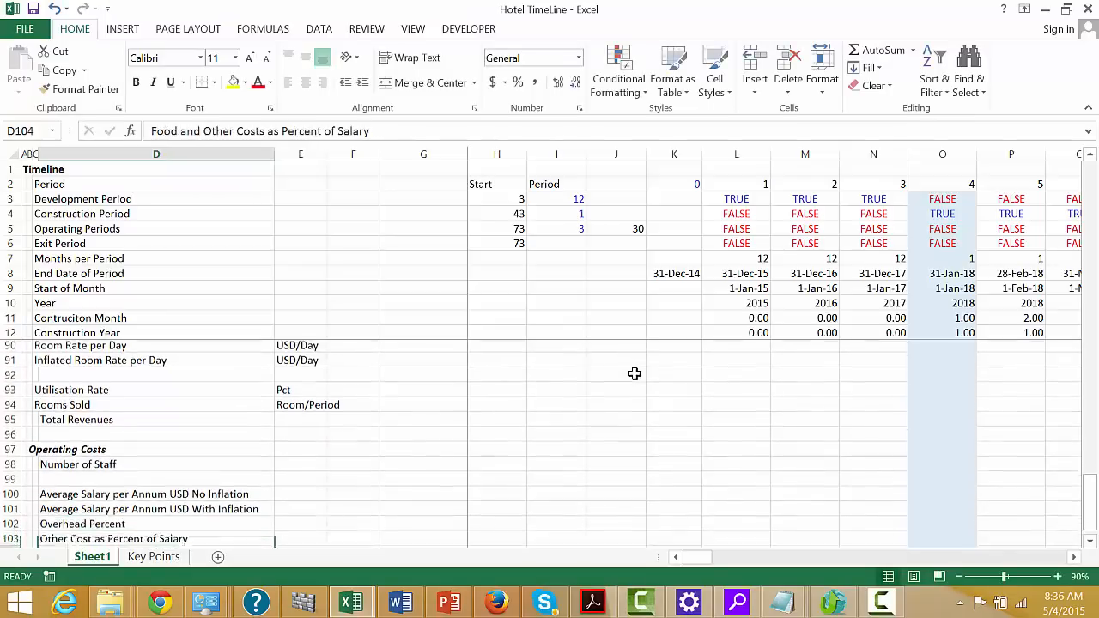
{"action": "key", "text": "Up"}
{"action": "key", "text": "Up"}
{"action": "key", "text": "shift+space"}
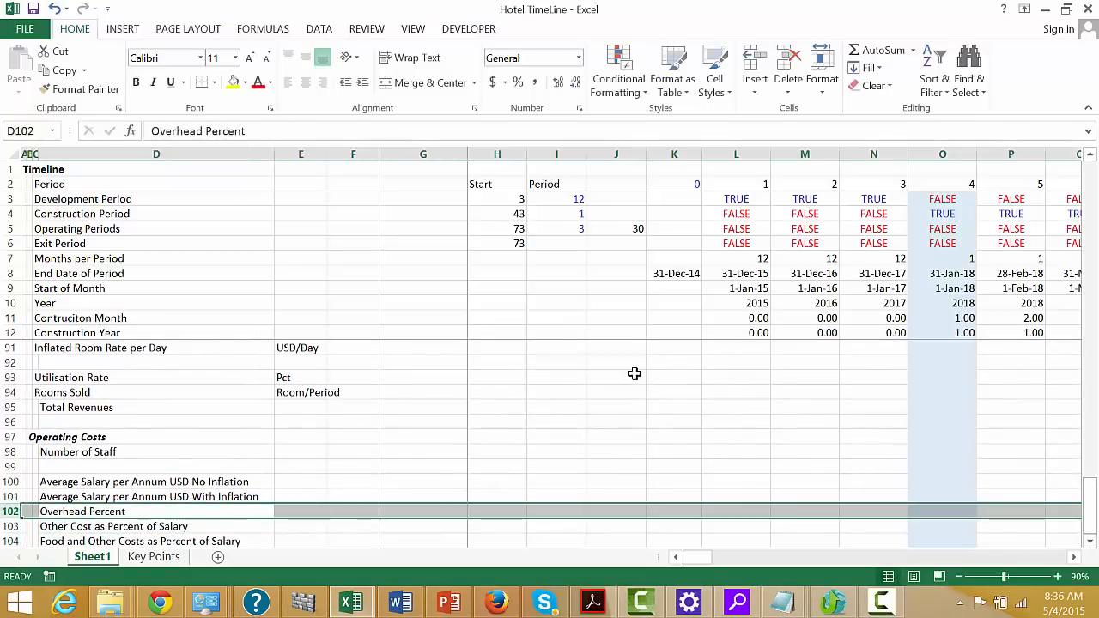
{"action": "key", "text": "Down"}
{"action": "key", "text": "shift+space"}
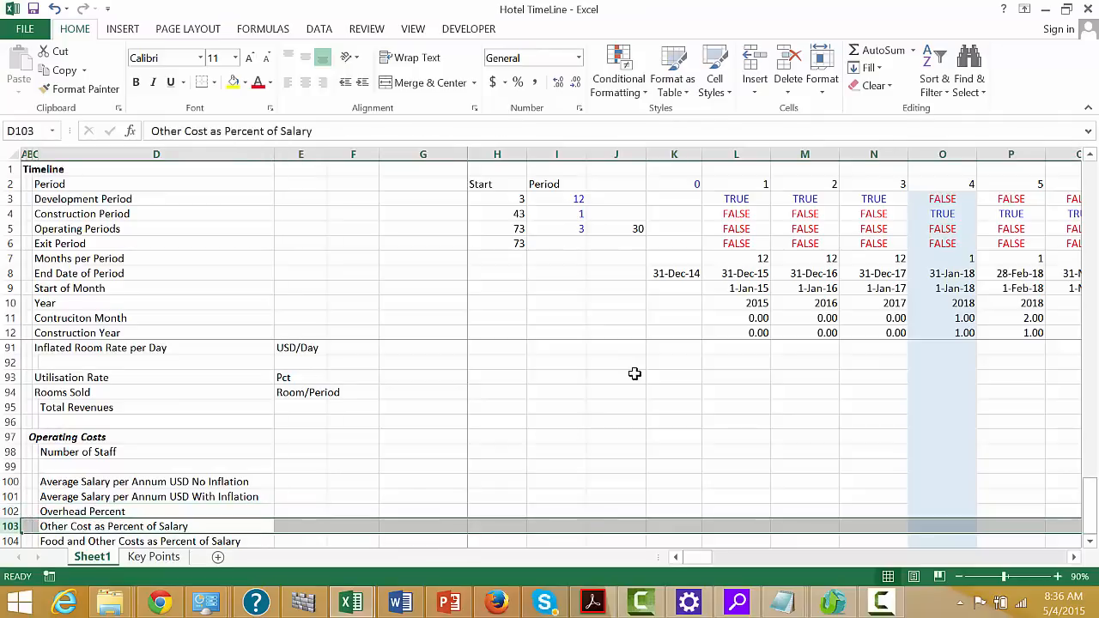
{"action": "key", "text": "Down"}
{"action": "key", "text": "Down"}
{"action": "key", "text": "Up"}
{"action": "key", "text": "Up"}
{"action": "key", "text": "Up"}
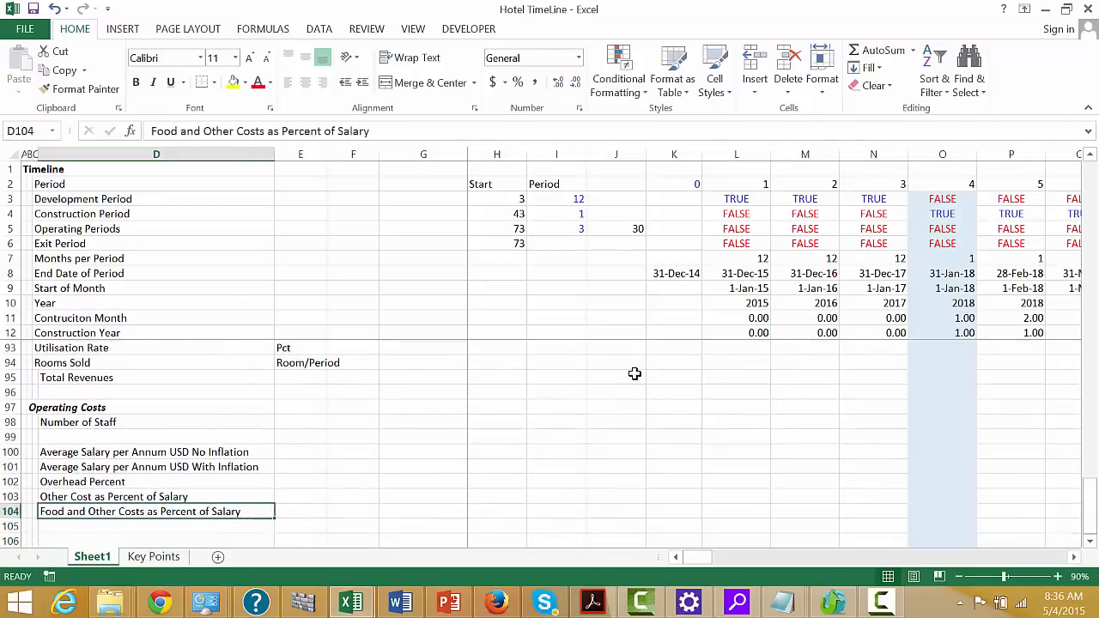
Insert another row above Overhead Percent and copy the With Inflation salary label from D101 into D102
{"action": "key", "text": "Right"}
{"action": "key", "text": "Left"}
{"action": "key", "text": "Left"}
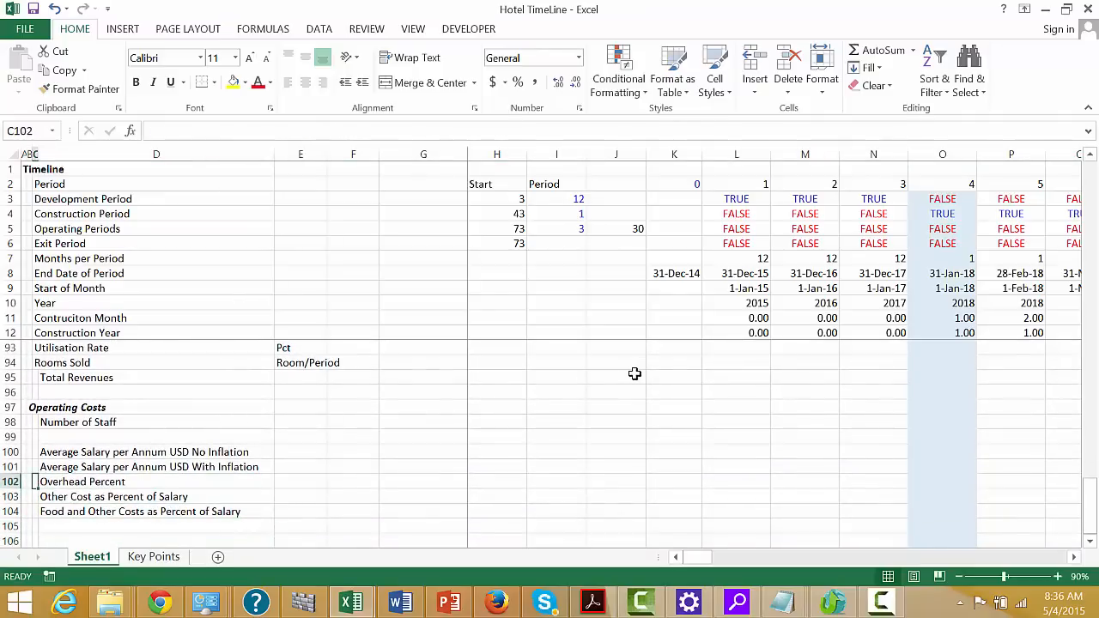
{"action": "key", "text": "shift+space"}
{"action": "key", "text": "ctrl+shift+plus"}
{"action": "key", "text": "Up"}
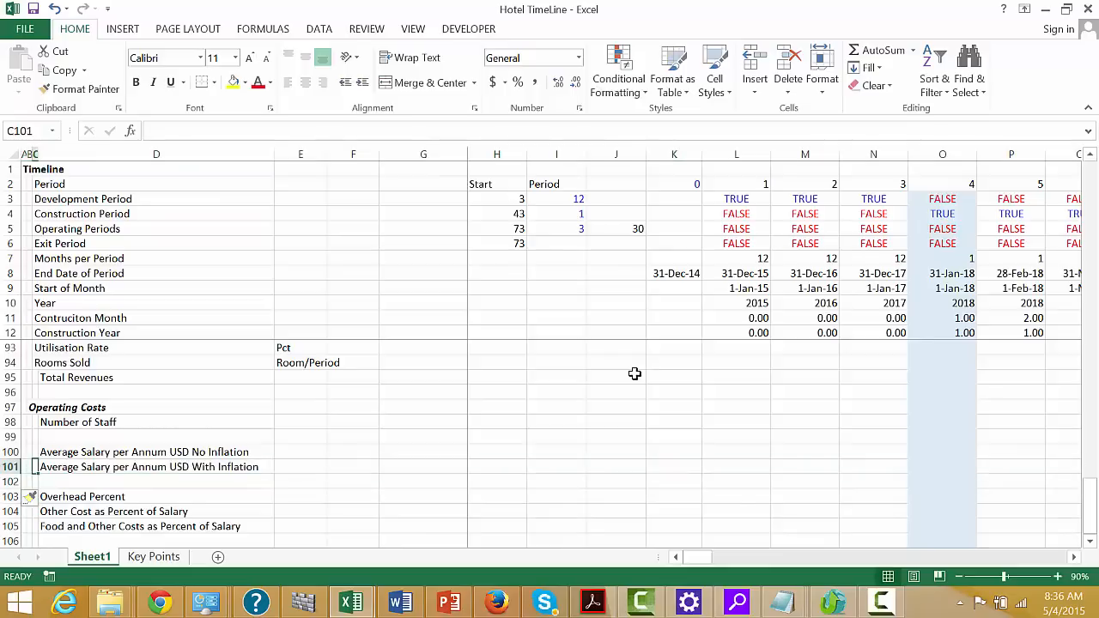
{"action": "key", "text": "Right"}
{"action": "key", "text": "ctrl+c"}
{"action": "key", "text": "Down"}
{"action": "key", "text": "ctrl+v"}
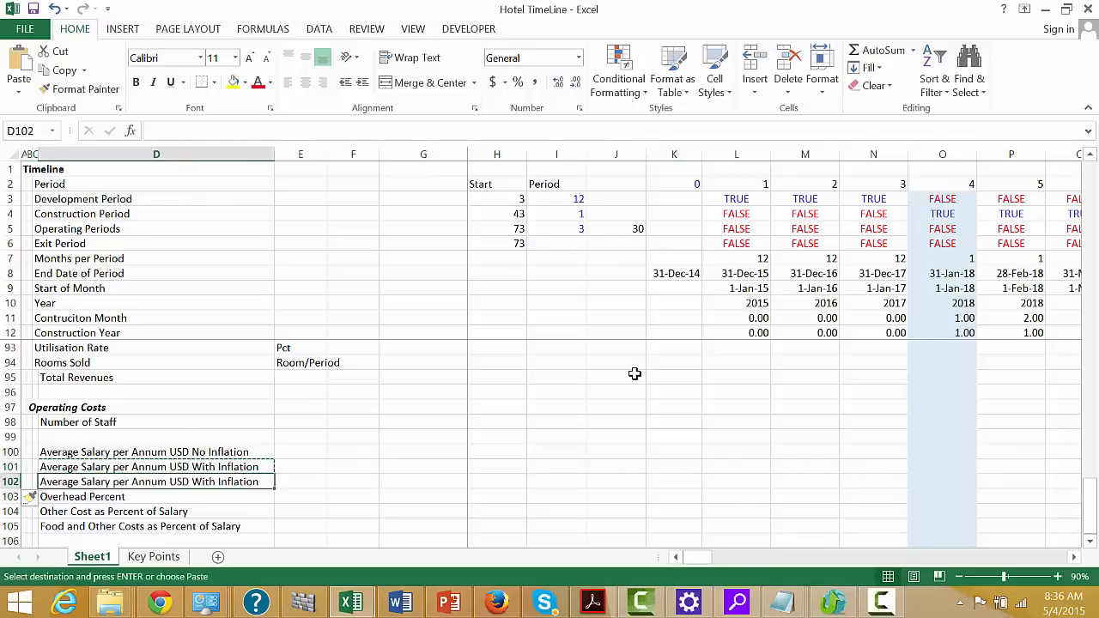
{"action": "key", "text": "Escape"}
{"action": "key", "text": "Left"}
{"action": "key", "text": "Right"}
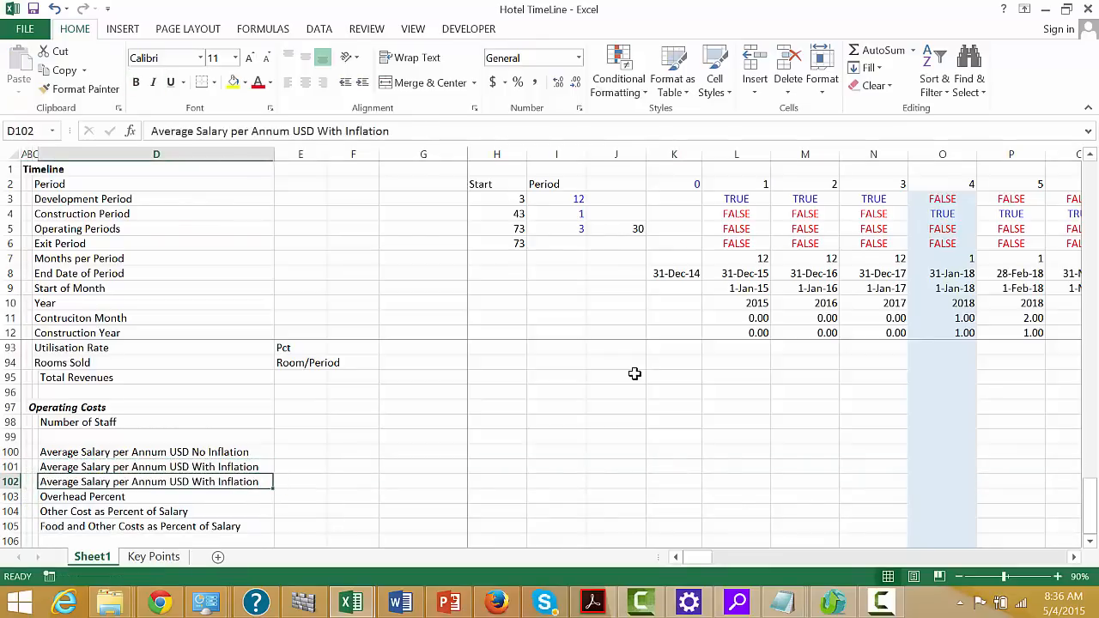
Change the label in D102 to Average Salary per Month USD With Inflation
{"action": "key", "text": "F2"}
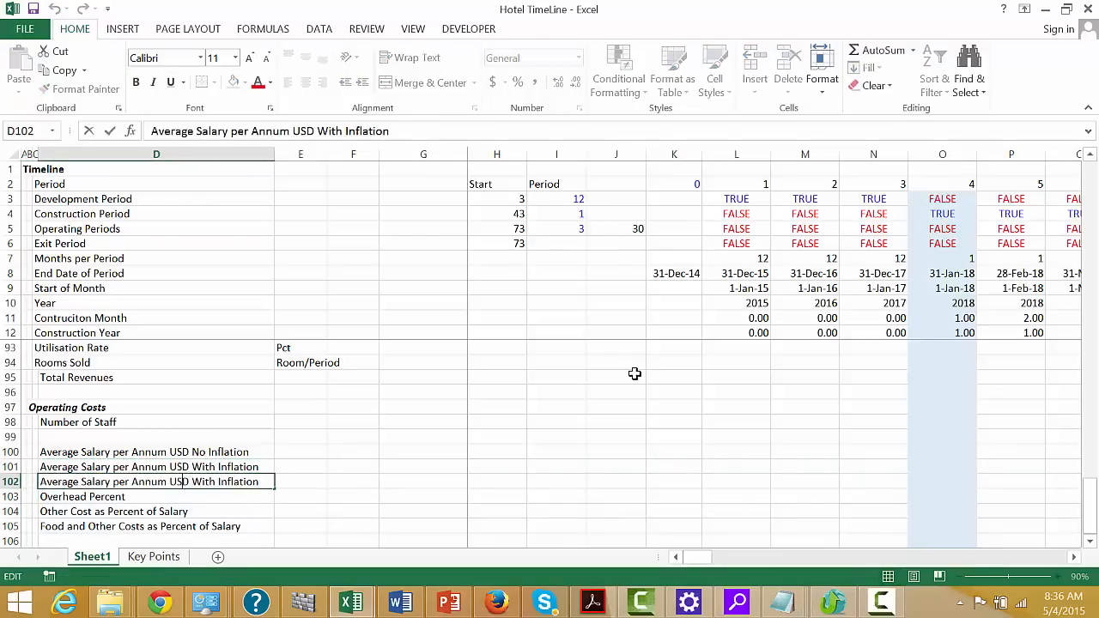
{"action": "key", "text": "BackSpace"}
{"action": "key", "text": "BackSpace"}
{"action": "key", "text": "BackSpace"}
{"action": "key", "text": "BackSpace"}
{"action": "key", "text": "BackSpace"}
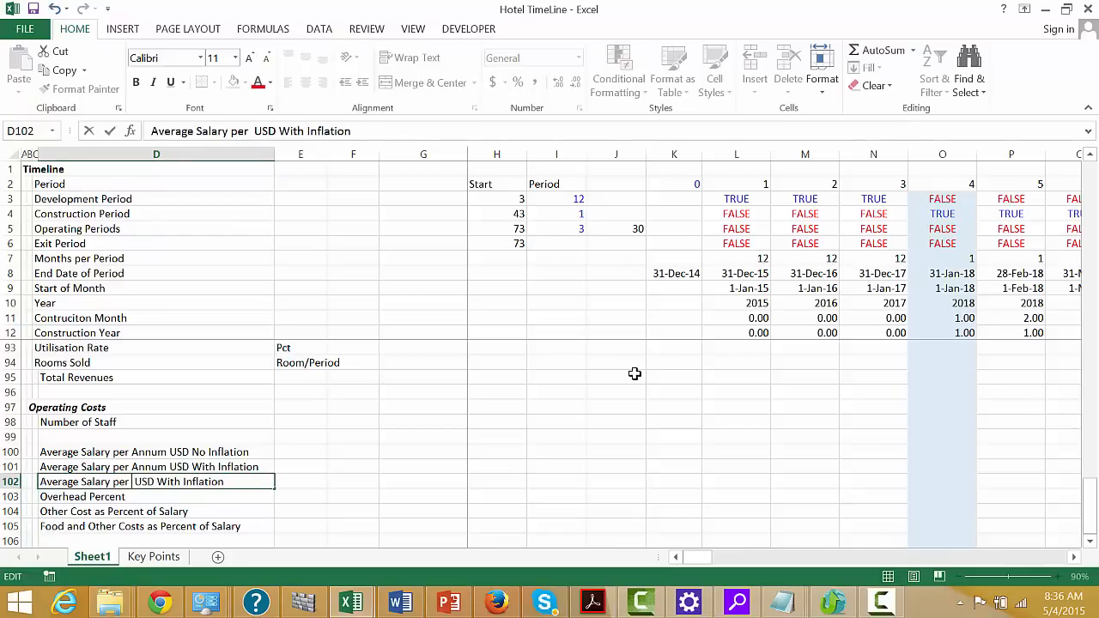
{"action": "type", "text": "Month"}
{"action": "key", "text": "Return"}
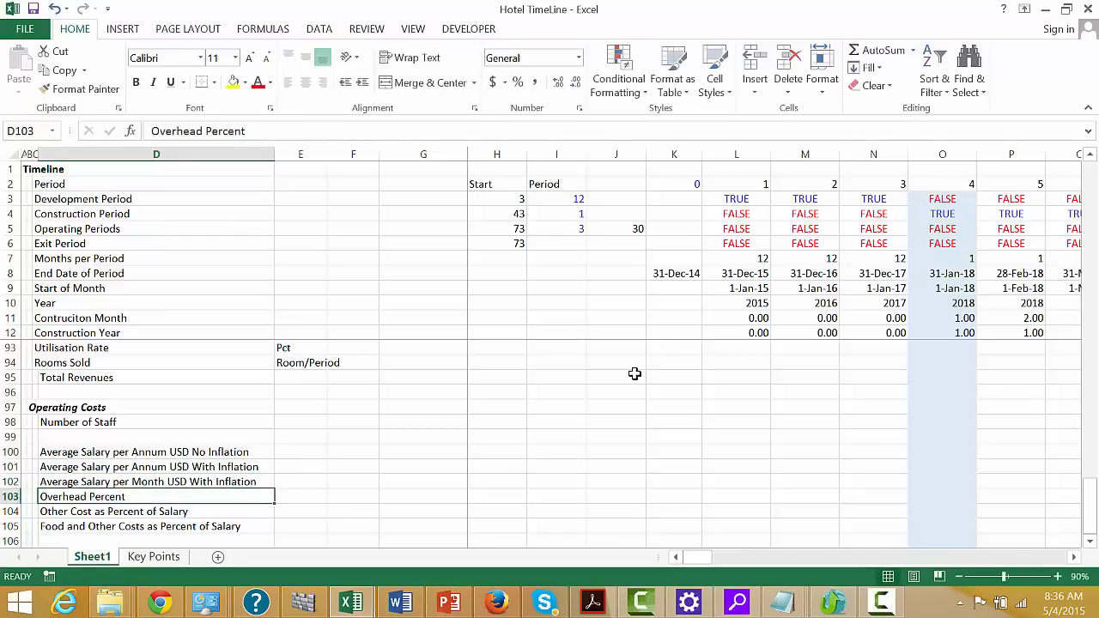
{"action": "key", "text": "Down"}
{"action": "key", "text": "Down"}
{"action": "key", "text": "Up"}
{"action": "key", "text": "Up"}
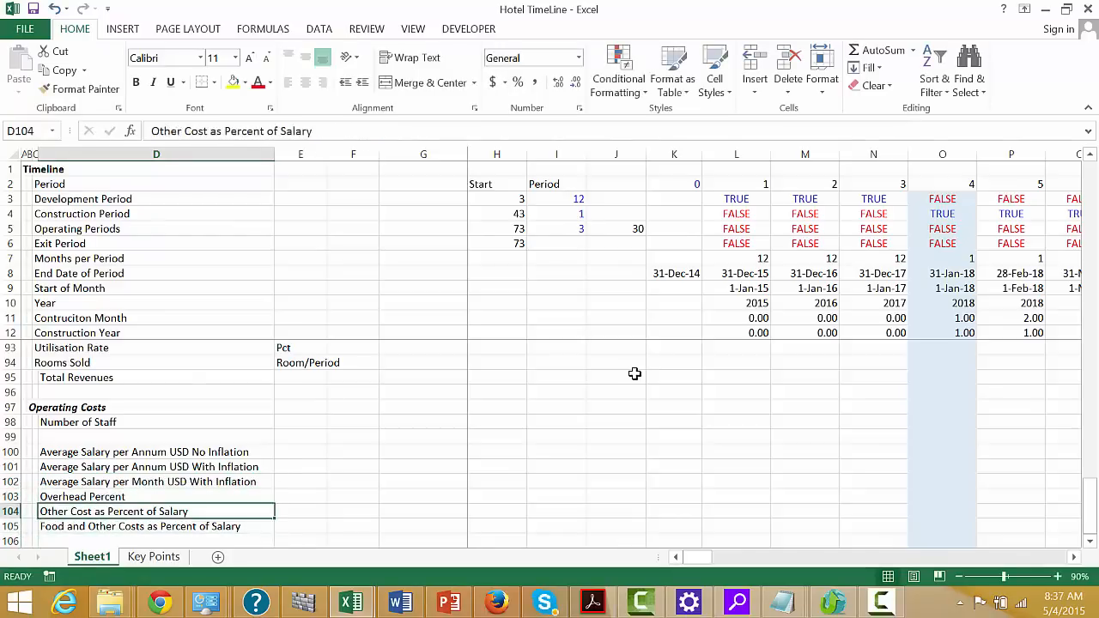
{"action": "key", "text": "Left"}
{"action": "key", "text": "Right"}
{"action": "key", "text": "Up"}
{"action": "key", "text": "Up"}
{"action": "key", "text": "Up"}
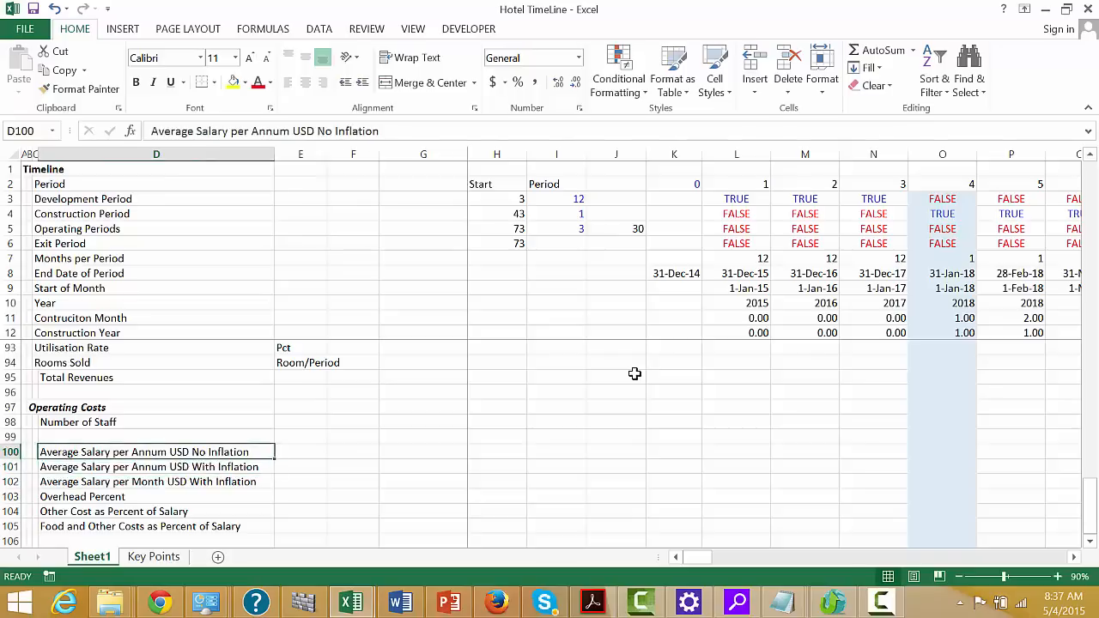
{"action": "key", "text": "shift+Down"}
{"action": "key", "text": "shift+Down"}
{"action": "key", "text": "Left"}
Insert a blank row between the Operating Costs subheading and Number of Staff
{"action": "key", "text": "Up"}
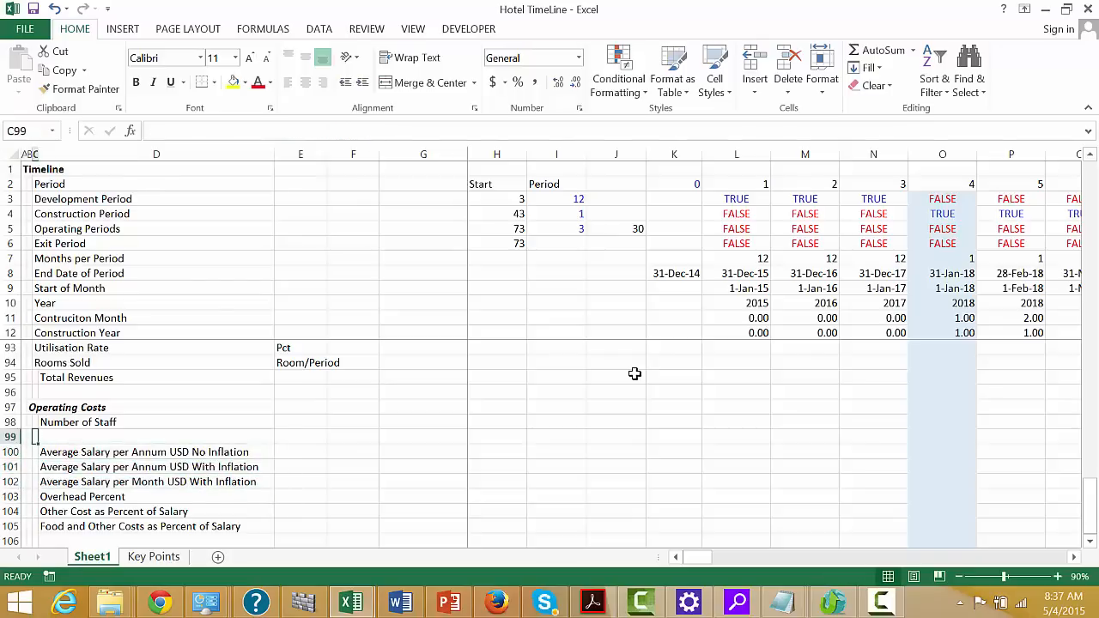
{"action": "key", "text": "Down"}
{"action": "key", "text": "Up"}
{"action": "key", "text": "Up"}
{"action": "key", "text": "shift+space"}
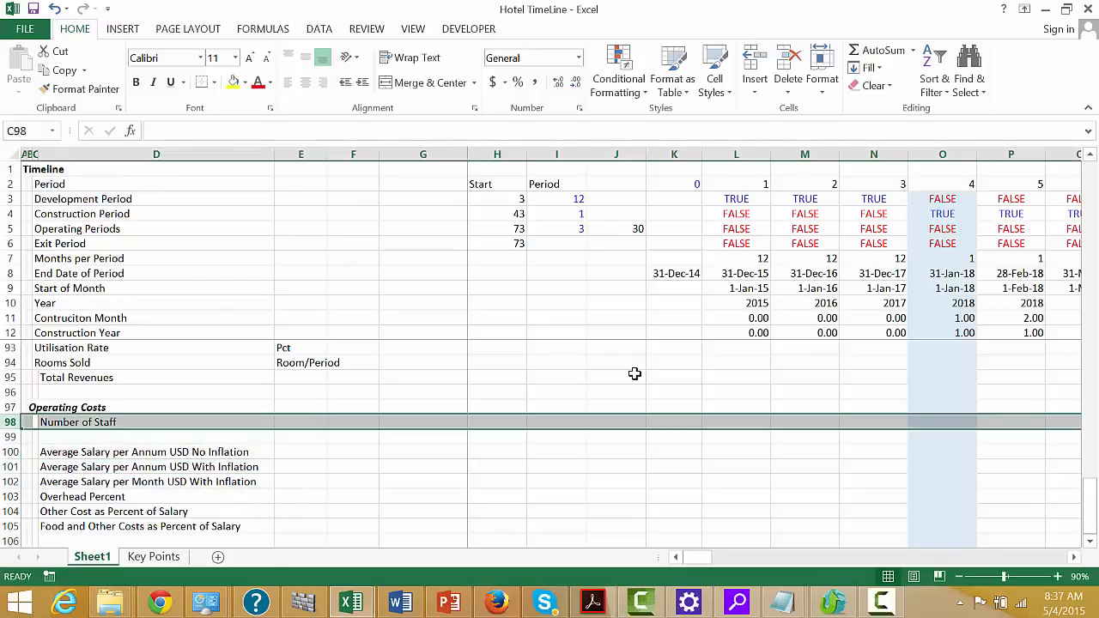
{"action": "key", "text": "ctrl+shift+equal"}
{"action": "key", "text": "Right"}
{"action": "key", "text": "Left"}
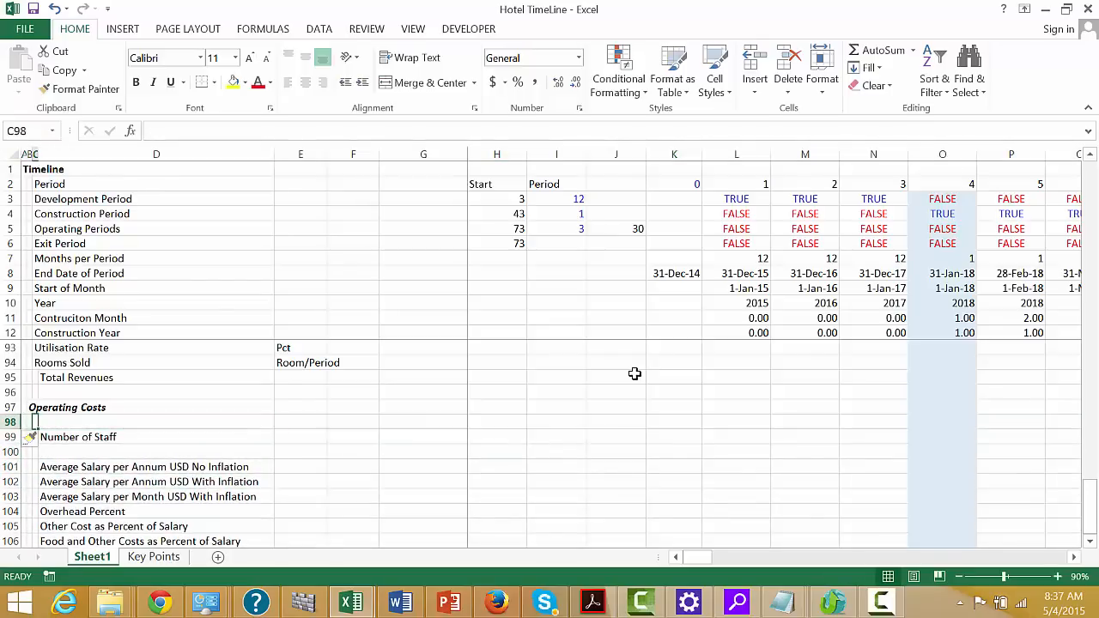
Enter the group heading Salaries in cell C98, above Number of Staff
{"action": "type", "text": "Sa"}
{"action": "key", "text": "Escape"}
{"action": "key", "text": "Left"}
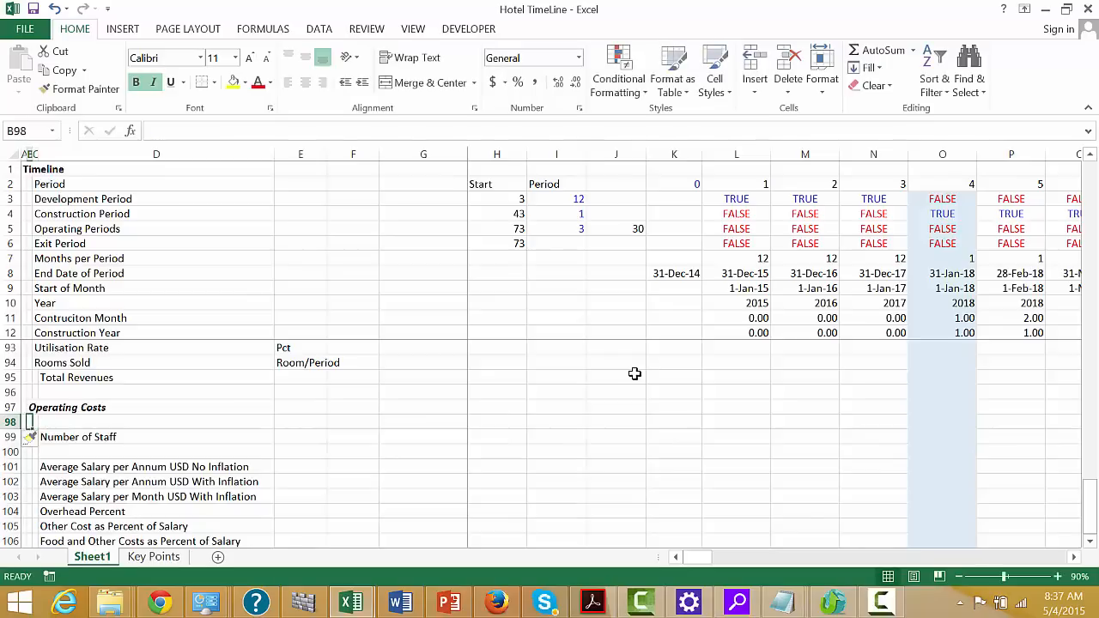
{"action": "key", "text": "Right"}
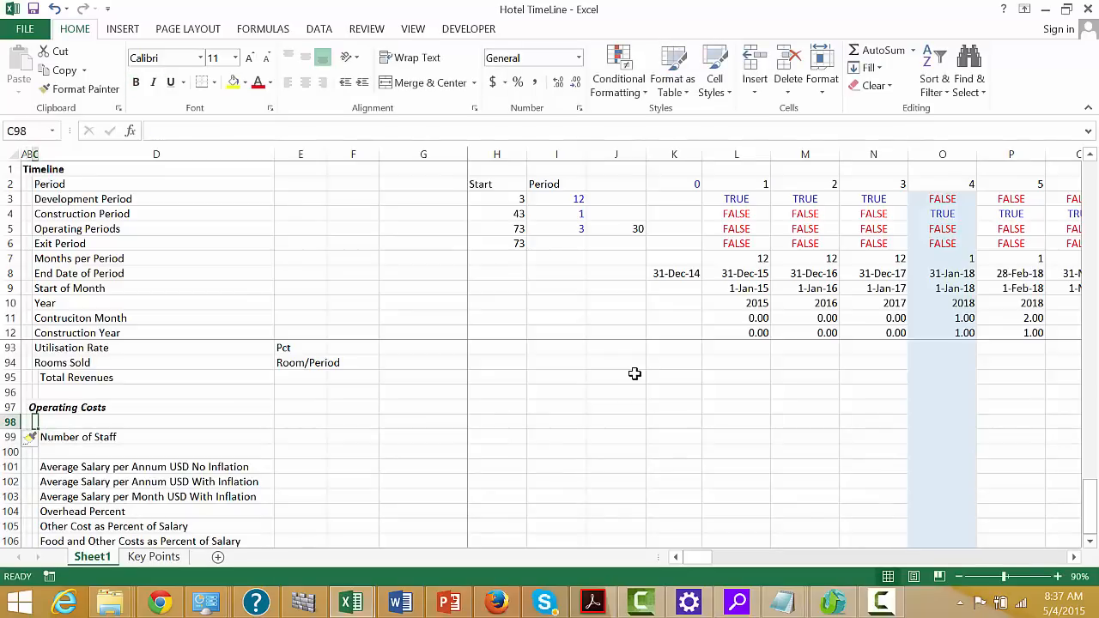
{"action": "type", "text": "Sa;"}
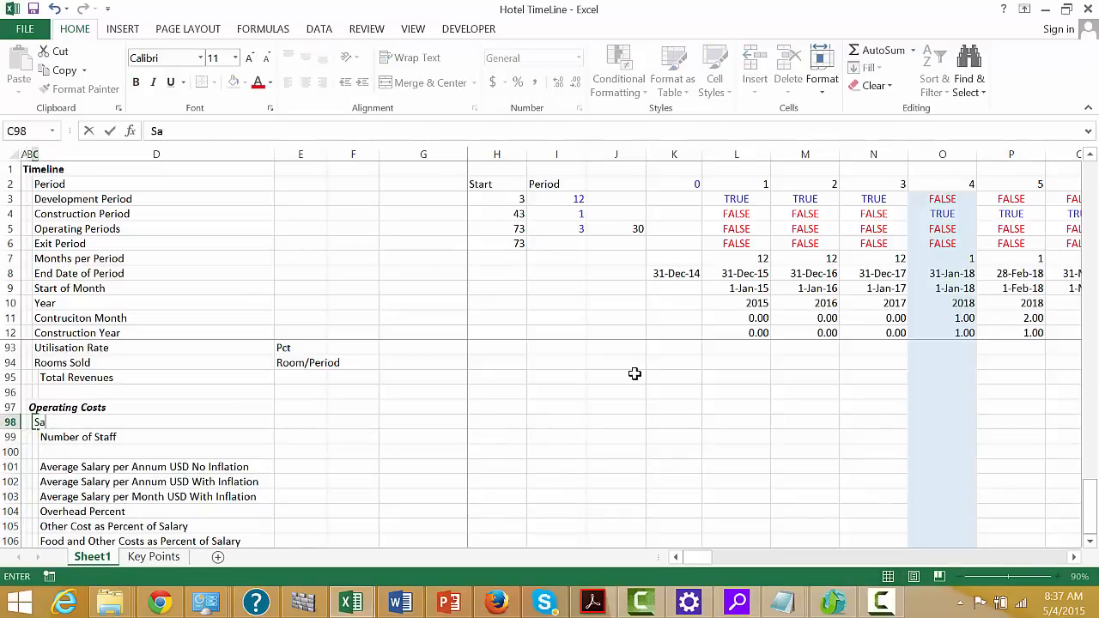
{"action": "key", "text": "Down"}
{"action": "key", "text": "Down"}
{"action": "key", "text": "Down"}
{"action": "key", "text": "Down"}
{"action": "key", "text": "Down"}
{"action": "key", "text": "Down"}
{"action": "key", "text": "Down"}
{"action": "key", "text": "Down"}
{"action": "key", "text": "Down"}
{"action": "key", "text": "Down"}
{"action": "key", "text": "Down"}
{"action": "key", "text": "Down"}
{"action": "key", "text": "Down"}
{"action": "key", "text": "Down"}
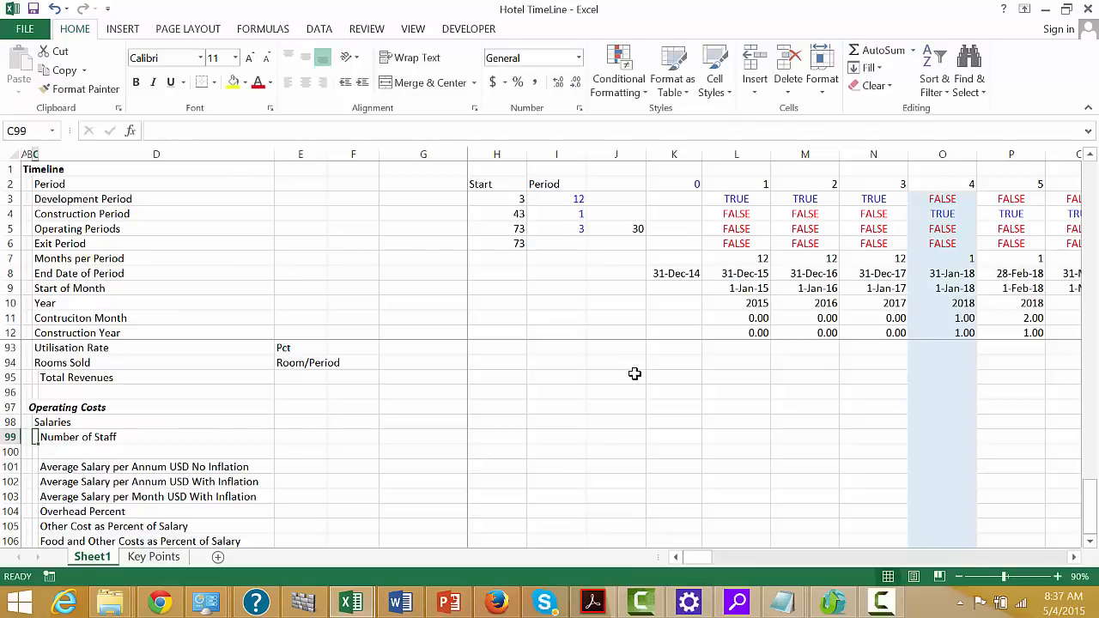
Insert a row above Overhead Percent and enter the group heading Other Costs in C104
{"action": "key", "text": "Up"}
{"action": "key", "text": "Up"}
{"action": "key", "text": "Up"}
{"action": "key", "text": "Up"}
{"action": "key", "text": "Up"}
{"action": "key", "text": "Up"}
{"action": "key", "text": "Up"}
{"action": "key", "text": "Up"}
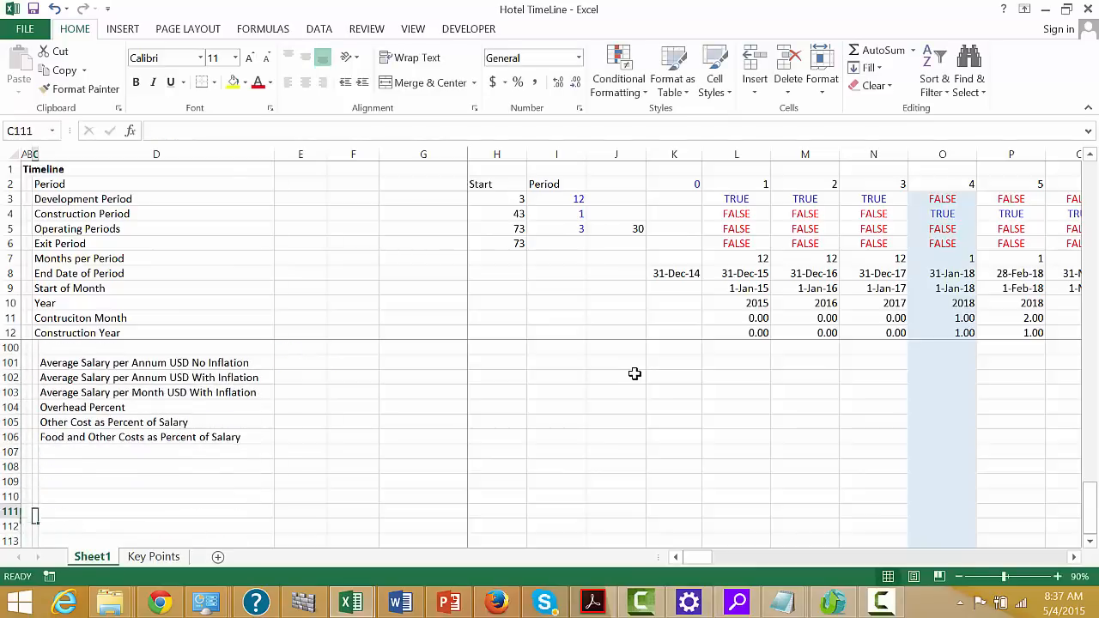
{"action": "key", "text": "shift+space"}
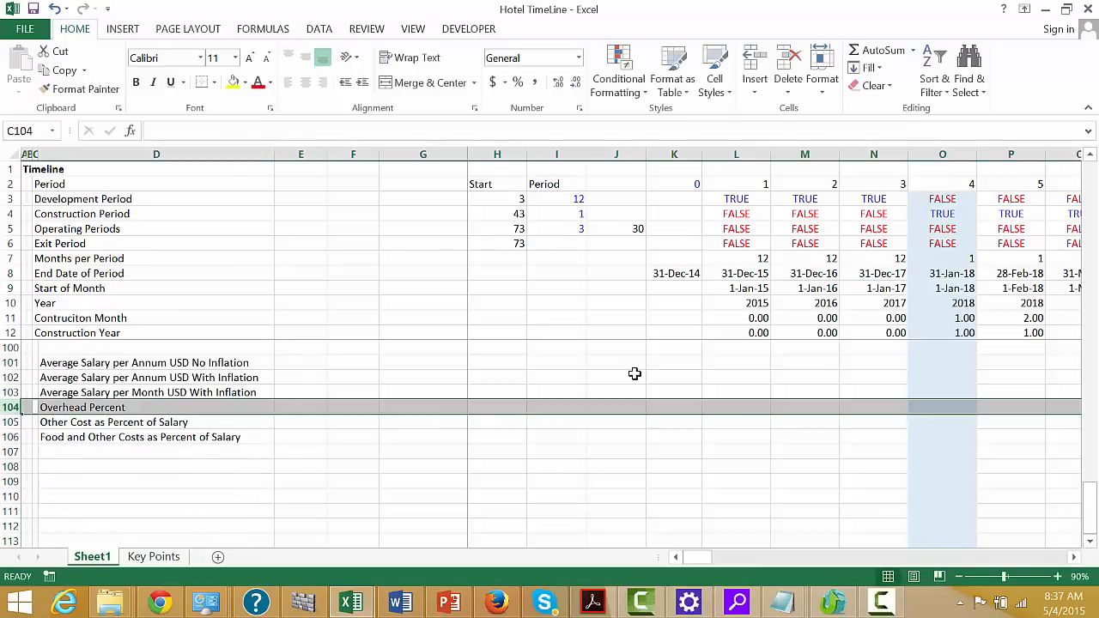
{"action": "key", "text": "ctrl+shift+plus"}
{"action": "type", "text": "To"}
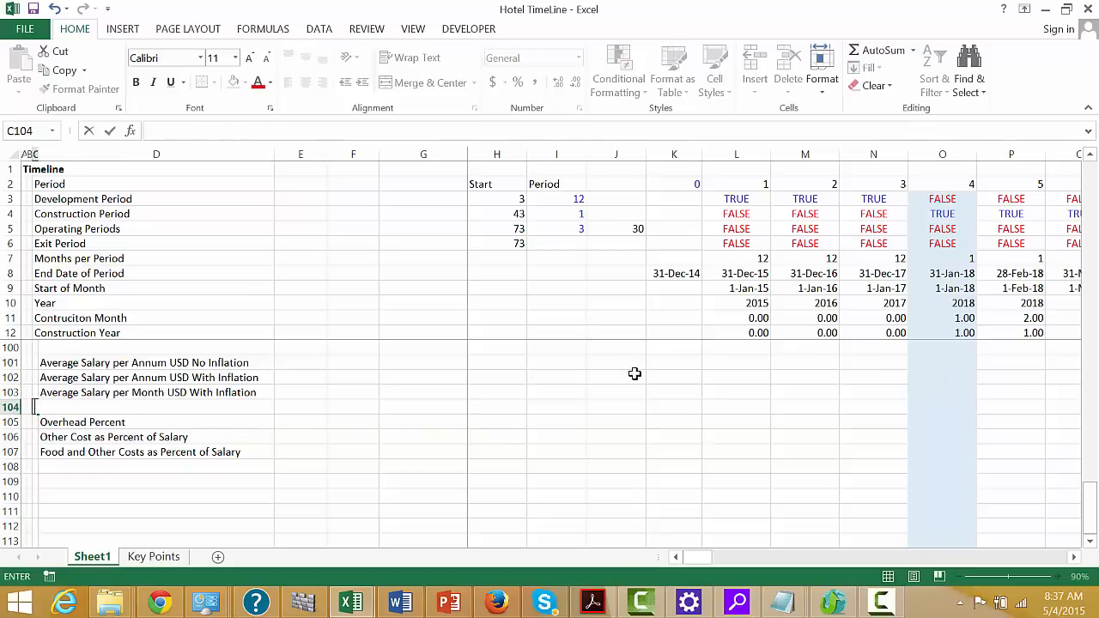
{"action": "type", "text": "Other Cost"}
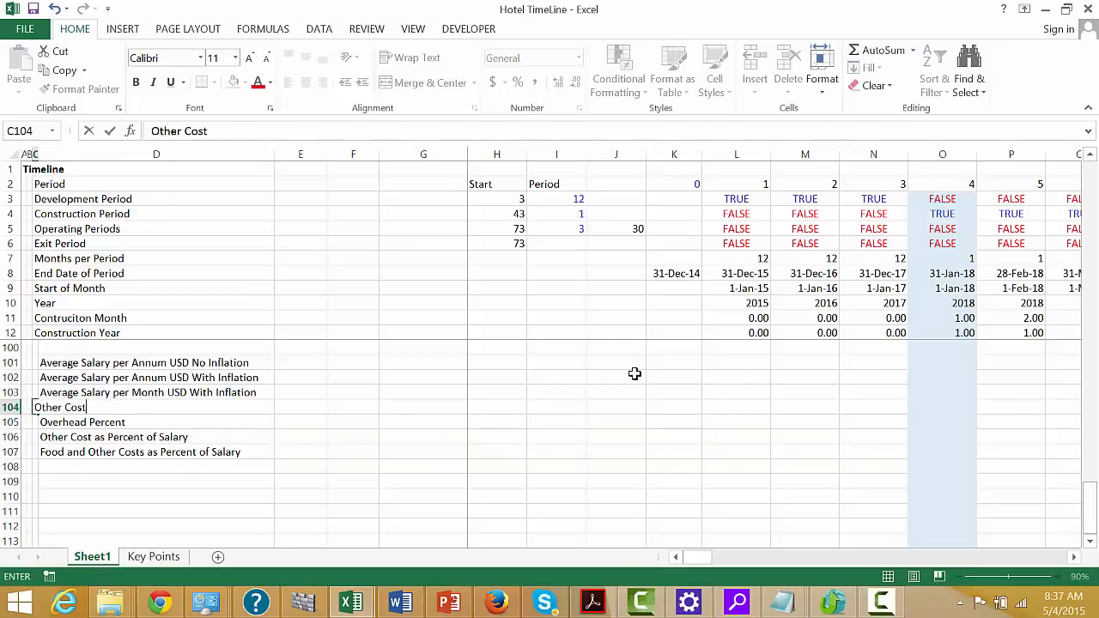
{"action": "type", "text": "s"}
{"action": "key", "text": "Return"}
Insert a blank row above the Other Costs heading to separate it from the salary rows
{"action": "key", "text": "Left"}
{"action": "key", "text": "Left"}
{"action": "key", "text": "Up"}
{"action": "key", "text": "shift+space"}
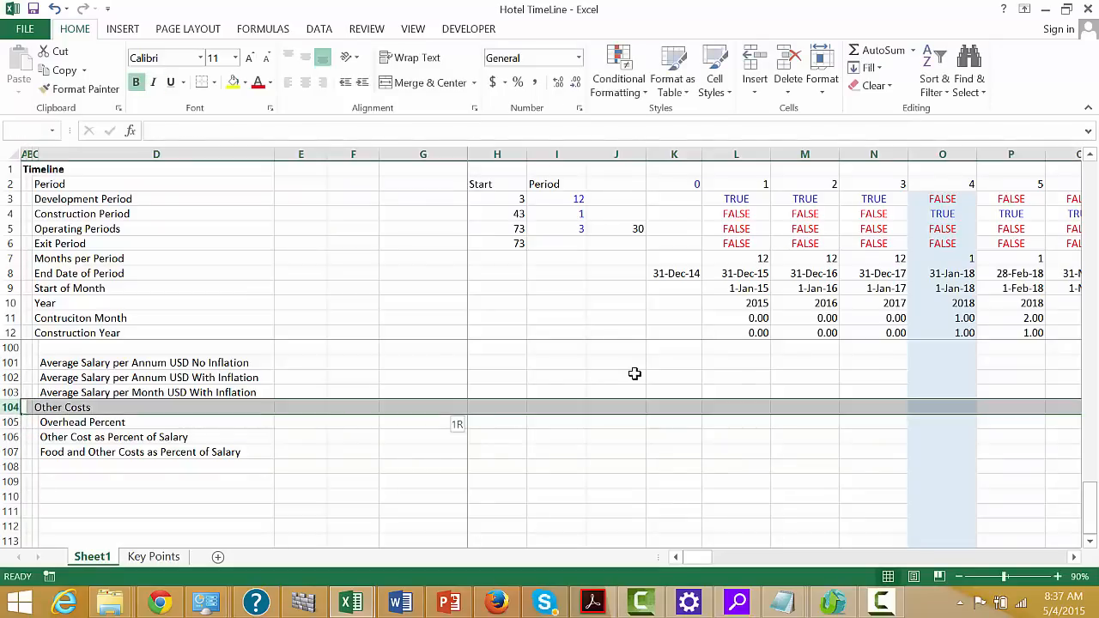
{"action": "key", "text": "ctrl+shift+plus"}
Enter the label Total Percent in cell D109, beneath Food and Other Costs as Percent of Salary
{"action": "key", "text": "Down"}
{"action": "key", "text": "Down"}
{"action": "key", "text": "Down"}
{"action": "key", "text": "Down"}
{"action": "key", "text": "Down"}
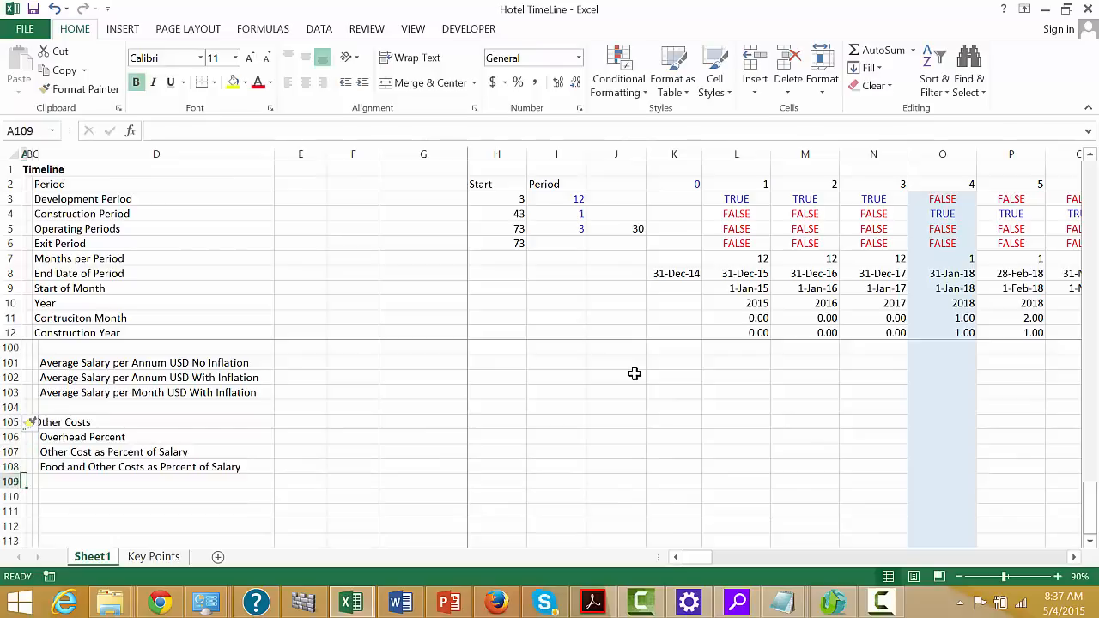
{"action": "key", "text": "Right"}
{"action": "key", "text": "Right"}
{"action": "key", "text": "Right"}
{"action": "type", "text": "Total"}
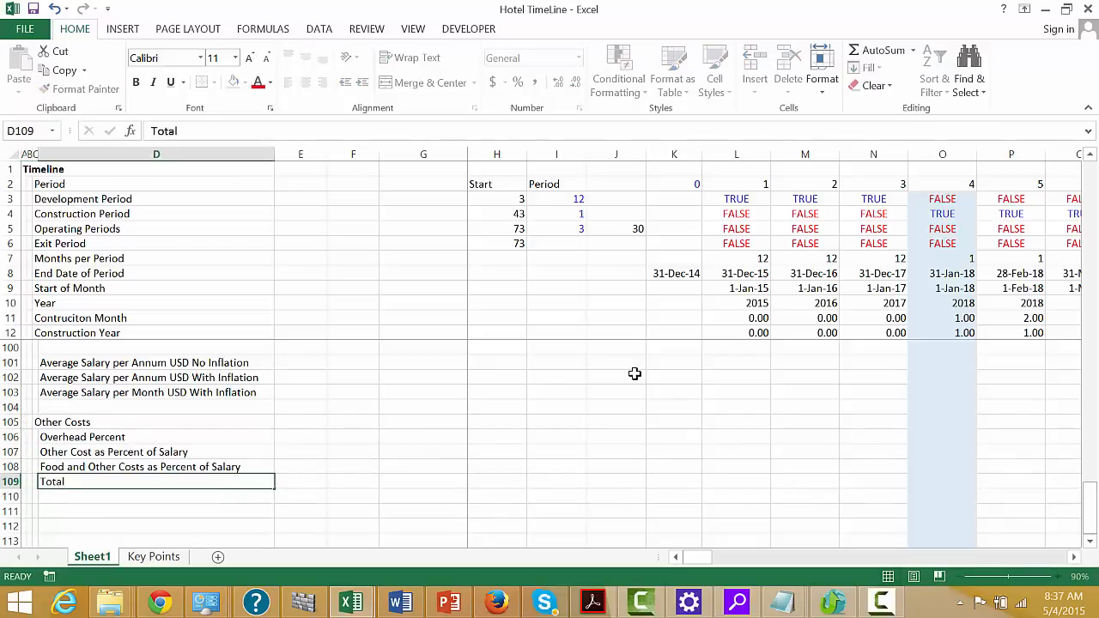
{"action": "key", "text": "Down"}
{"action": "key", "text": "Up"}
{"action": "type", "text": "Total Percent"}
{"action": "key", "text": "Return"}
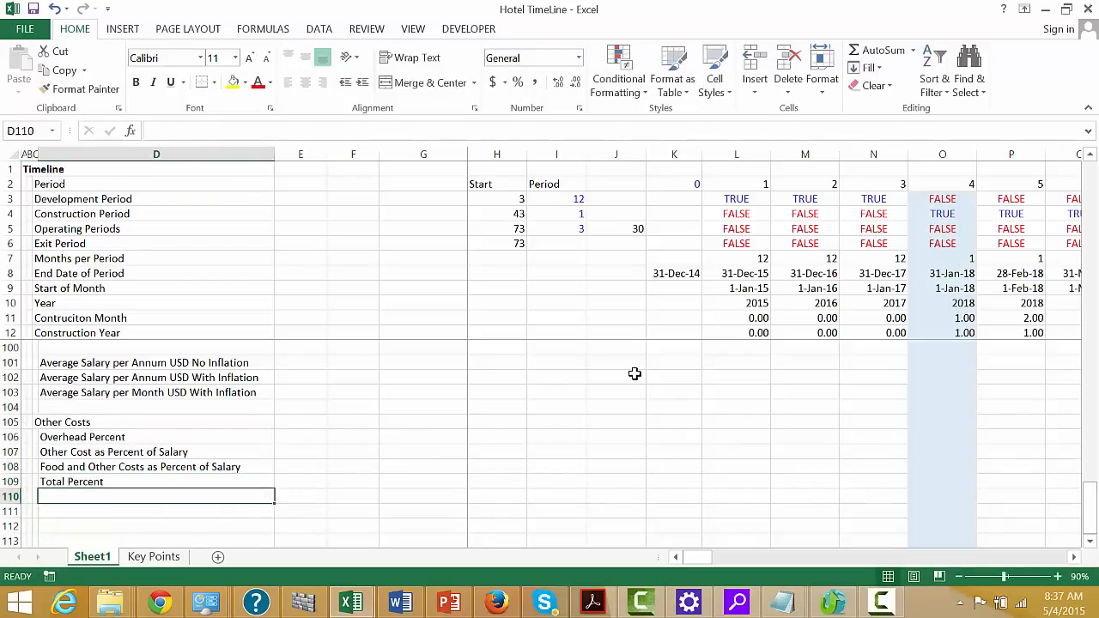
Enter the label Total Other Cost in cell D110, below Total Percent
{"action": "type", "text": "Total Cost"}
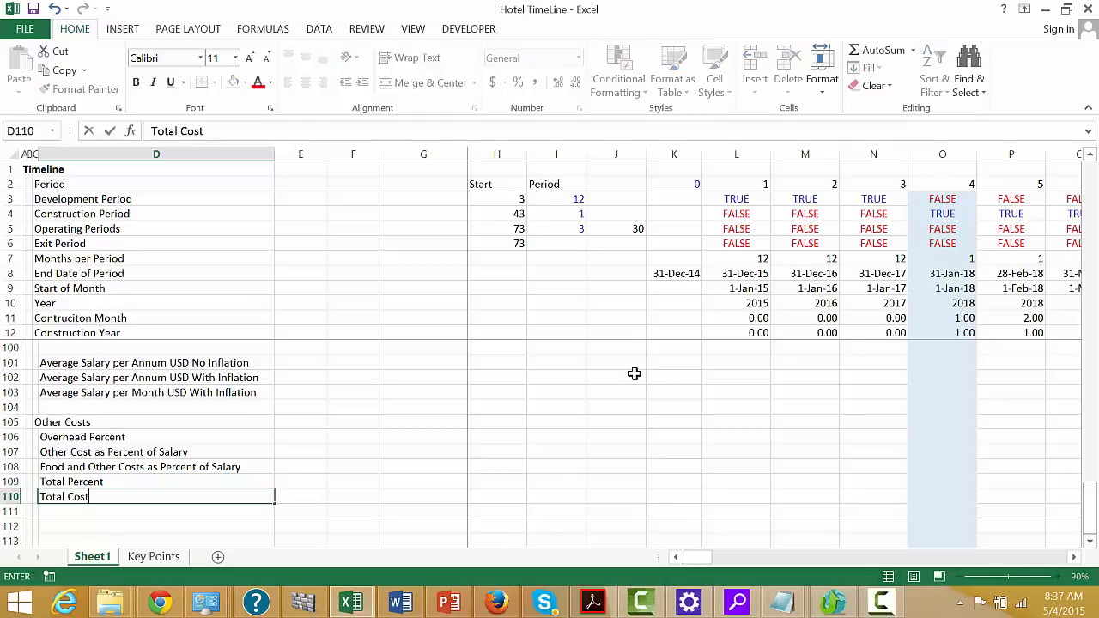
{"action": "key", "text": "ctrl+Return"}
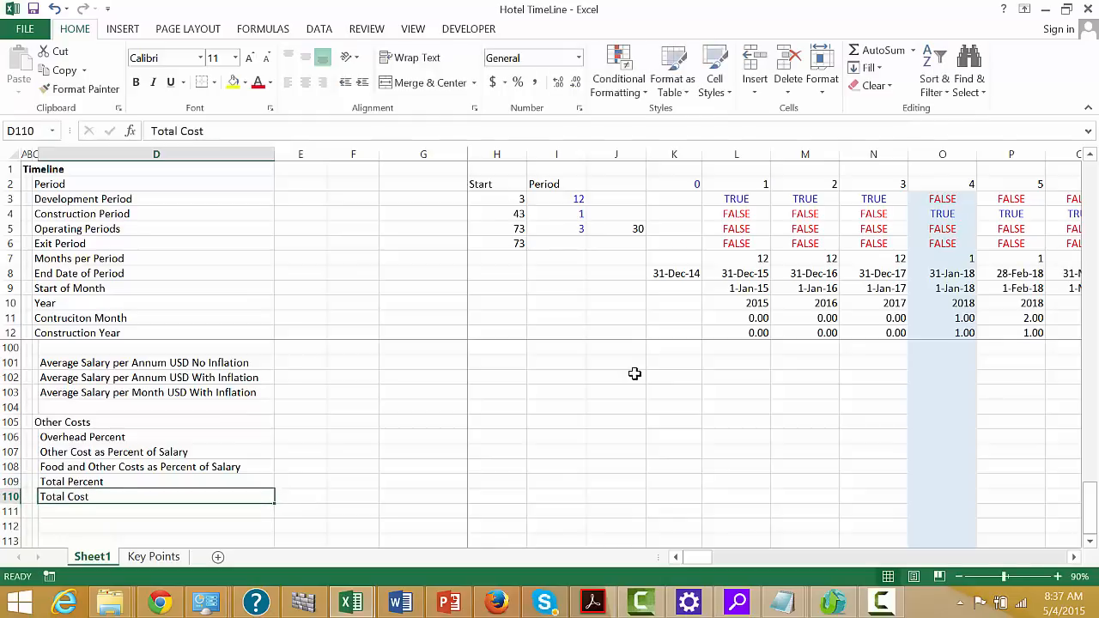
{"action": "key", "text": "Up"}
{"action": "key", "text": "Down"}
{"action": "key", "text": "Down"}
{"action": "key", "text": "Up"}
{"action": "type", "text": "To"}
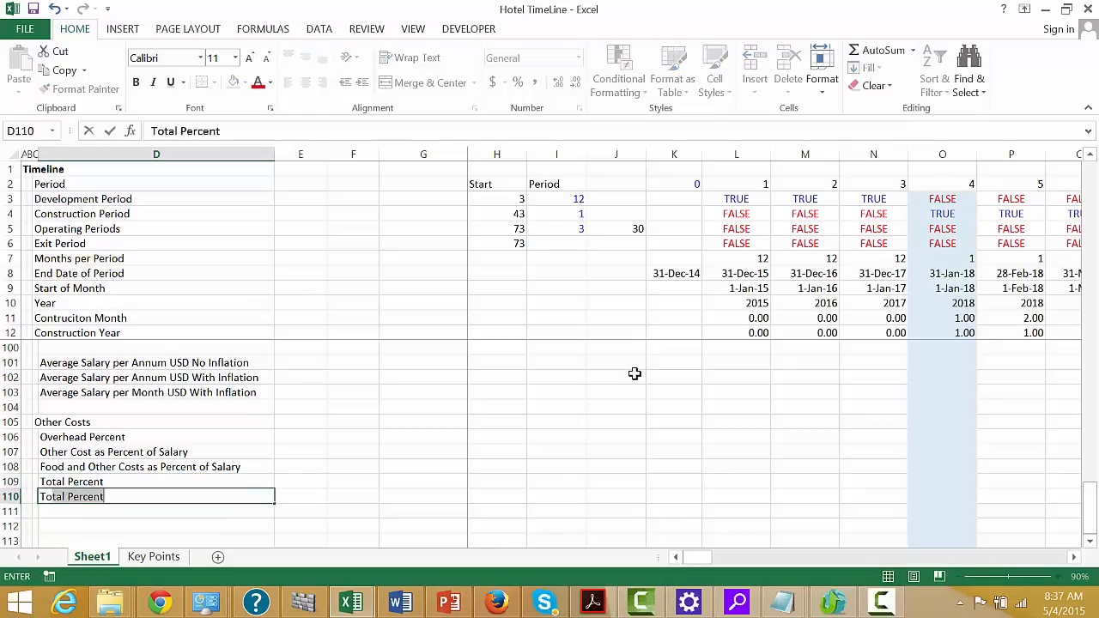
{"action": "type", "text": "tal Other C"}
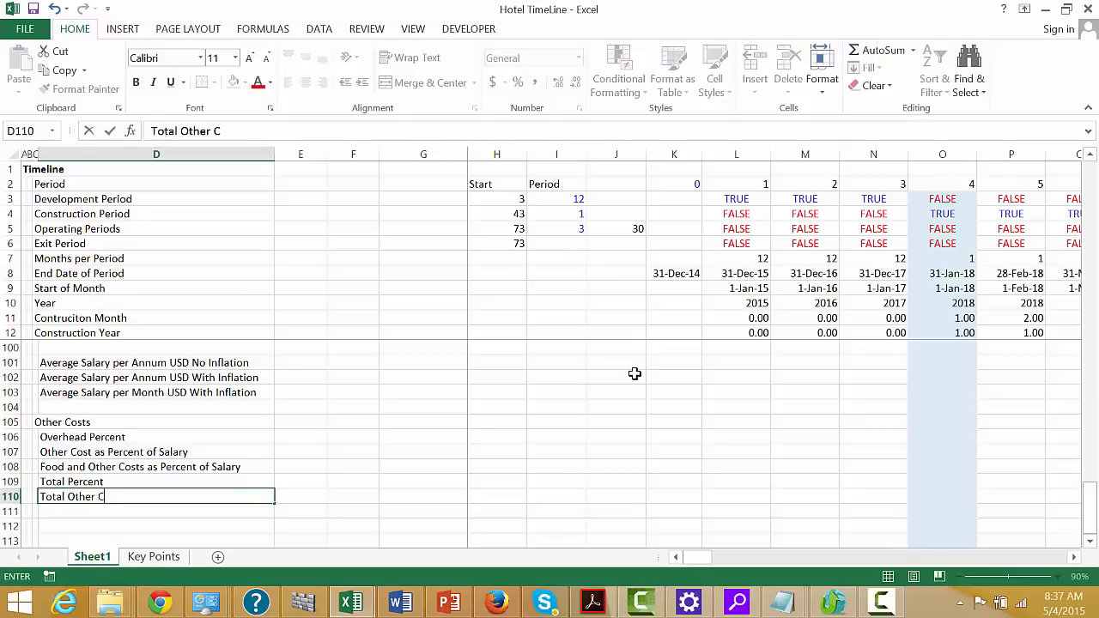
{"action": "type", "text": "ost"}
{"action": "key", "text": "ctrl+Return"}
Enter the label Total Cost in D112, leaving a blank row beneath Total Other Cost
{"action": "key", "text": "Down"}
{"action": "key", "text": "Down"}
{"action": "type", "text": "To"}
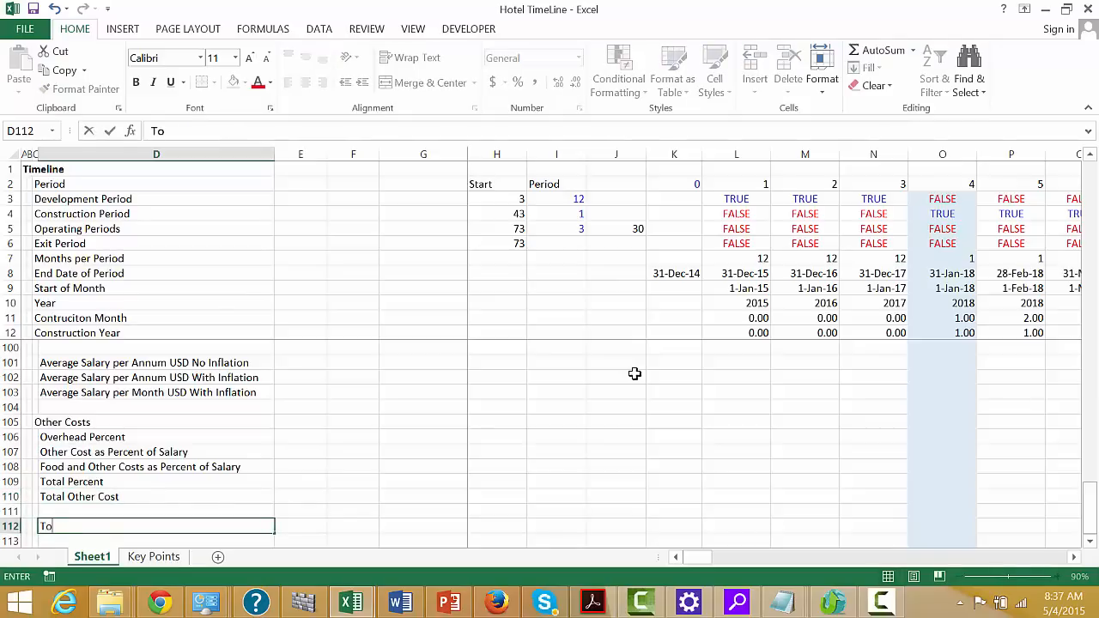
{"action": "type", "text": "tal Cost"}
{"action": "key", "text": "Return"}
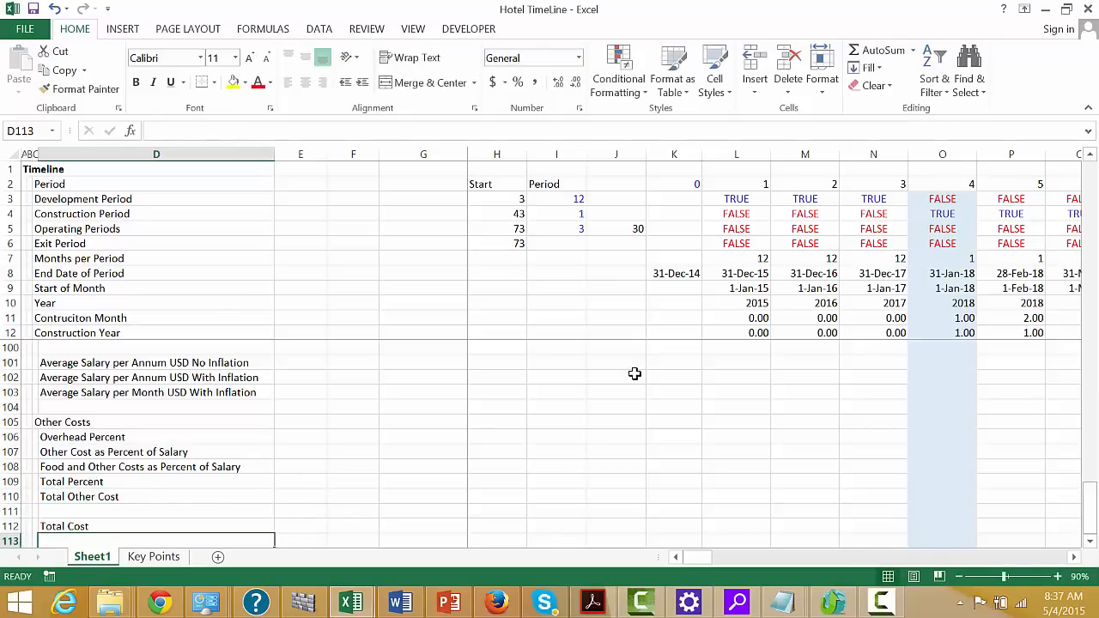
Extend the Total Revenues label in D95 to read Total Revenues from Rooms
{"action": "key", "text": "Up"}
{"action": "key", "text": "Up"}
{"action": "key", "text": "Up"}
{"action": "key", "text": "Up"}
{"action": "key", "text": "Up"}
{"action": "key", "text": "Up"}
{"action": "key", "text": "Up"}
{"action": "key", "text": "Up"}
{"action": "key", "text": "Up"}
{"action": "key", "text": "Up"}
{"action": "key", "text": "Up"}
{"action": "key", "text": "Up"}
{"action": "key", "text": "Up"}
{"action": "key", "text": "Up"}
{"action": "key", "text": "Up"}
{"action": "key", "text": "Up"}
{"action": "key", "text": "Up"}
{"action": "key", "text": "Up"}
{"action": "key", "text": "Up"}
{"action": "key", "text": "Up"}
{"action": "key", "text": "Up"}
{"action": "key", "text": "Down"}
{"action": "key", "text": "Down"}
{"action": "key", "text": "Down"}
{"action": "key", "text": "Down"}
{"action": "key", "text": "Down"}
{"action": "key", "text": "Down"}
{"action": "key", "text": "Down"}
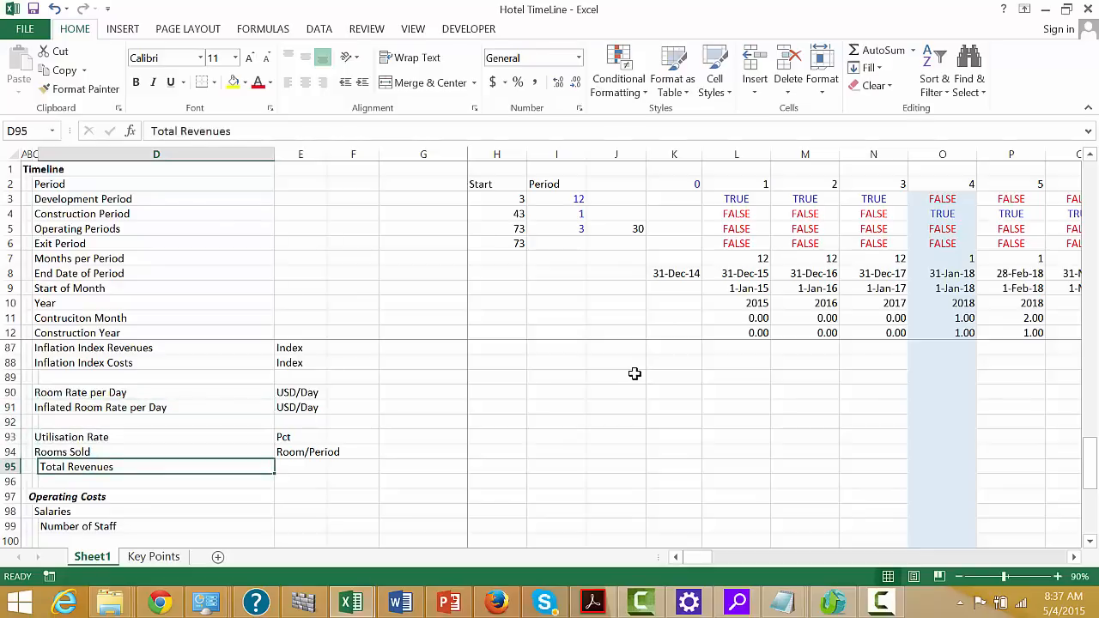
{"action": "key", "text": "F2"}
{"action": "type", "text": "fro"}
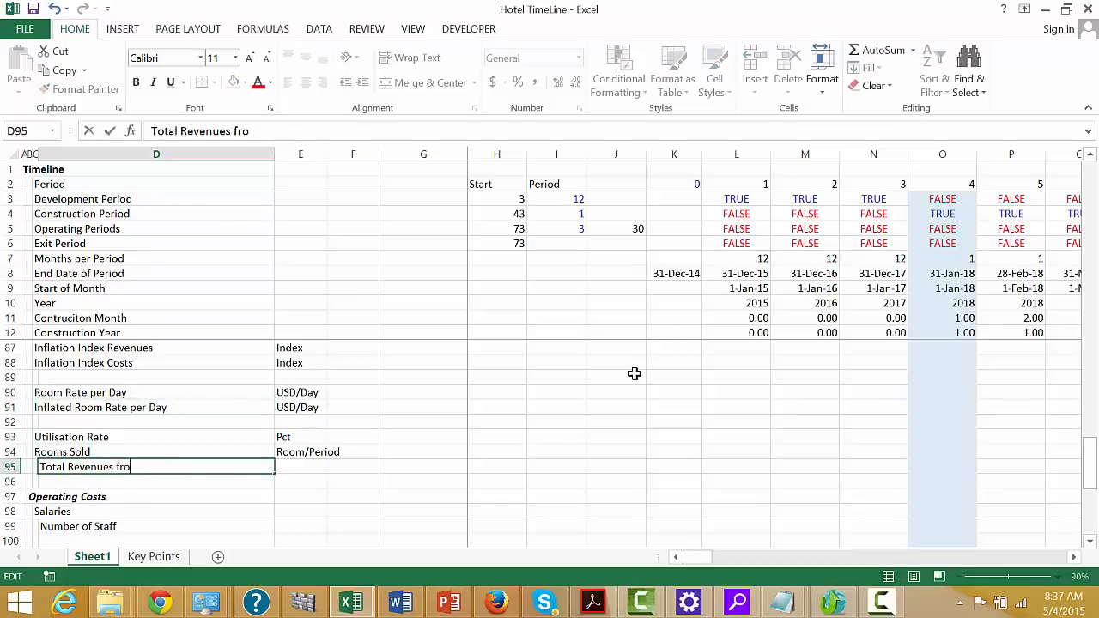
{"action": "type", "text": "m Rooms"}
{"action": "key", "text": "Return"}
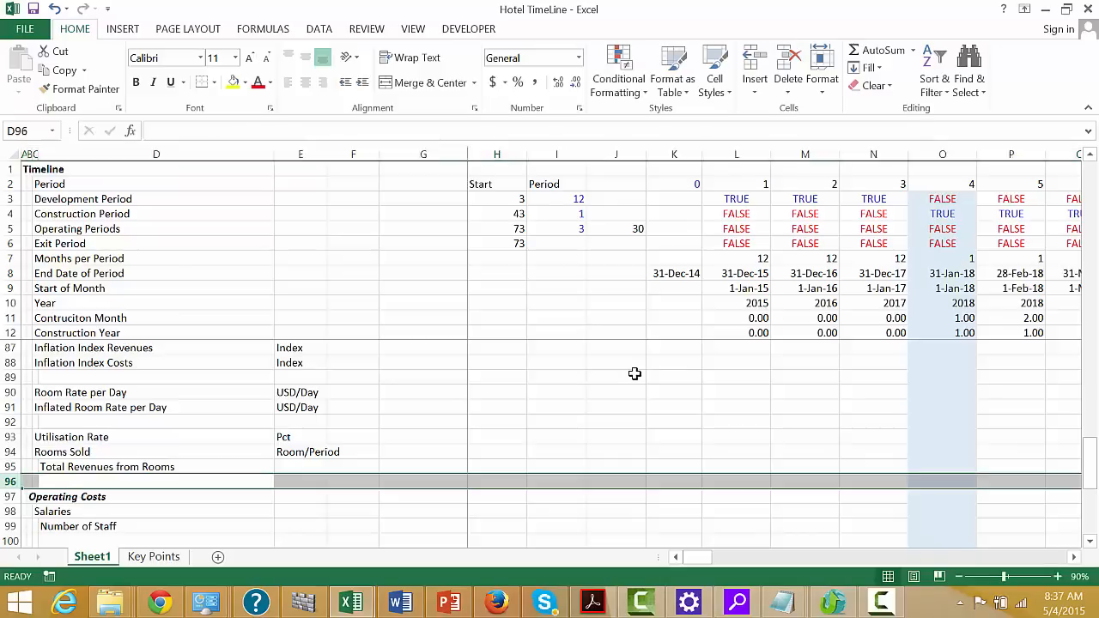
Insert four blank rows between Total Revenues from Rooms and the Operating Costs subheading
{"action": "key", "text": "ctrl+plus"}
{"action": "key", "text": "ctrl+plus"}
{"action": "key", "text": "ctrl+plus"}
{"action": "key", "text": "ctrl+plus"}
Enter the label Other Revenue Percent in C97 and Other Revenues in D98
{"action": "key", "text": "Left"}
{"action": "key", "text": "Down"}
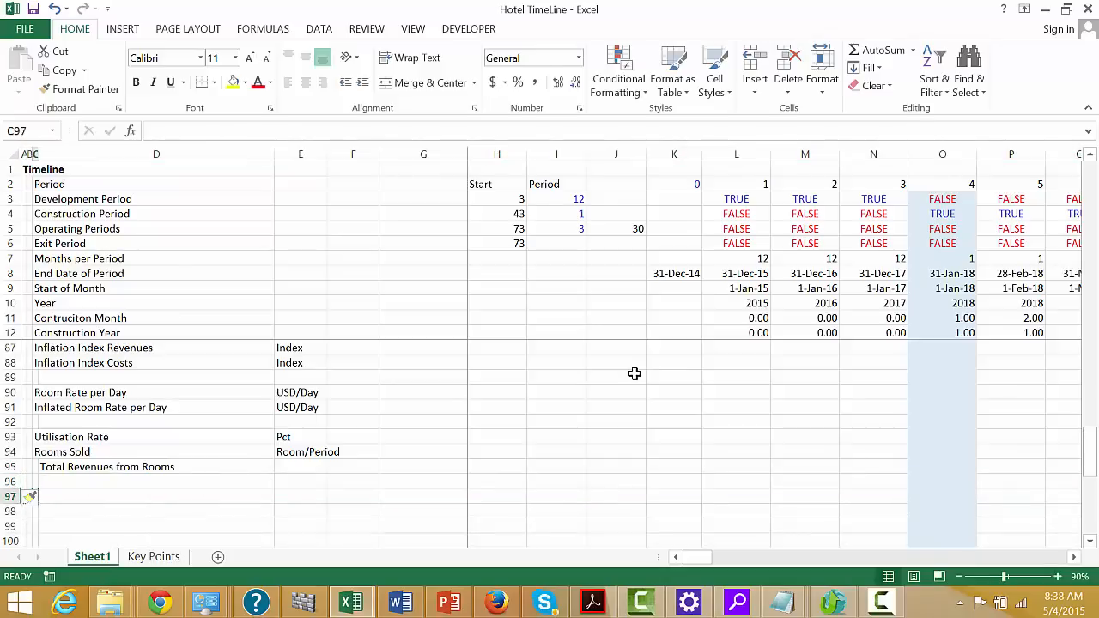
{"action": "type", "text": "O"}
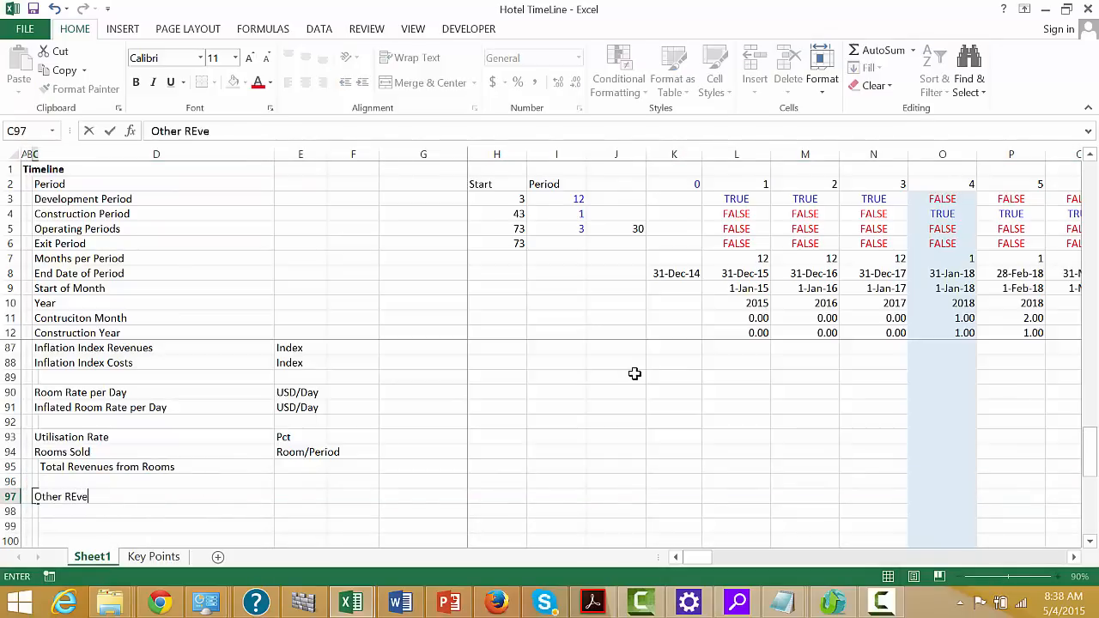
{"action": "type", "text": "ther Revenue Percent"}
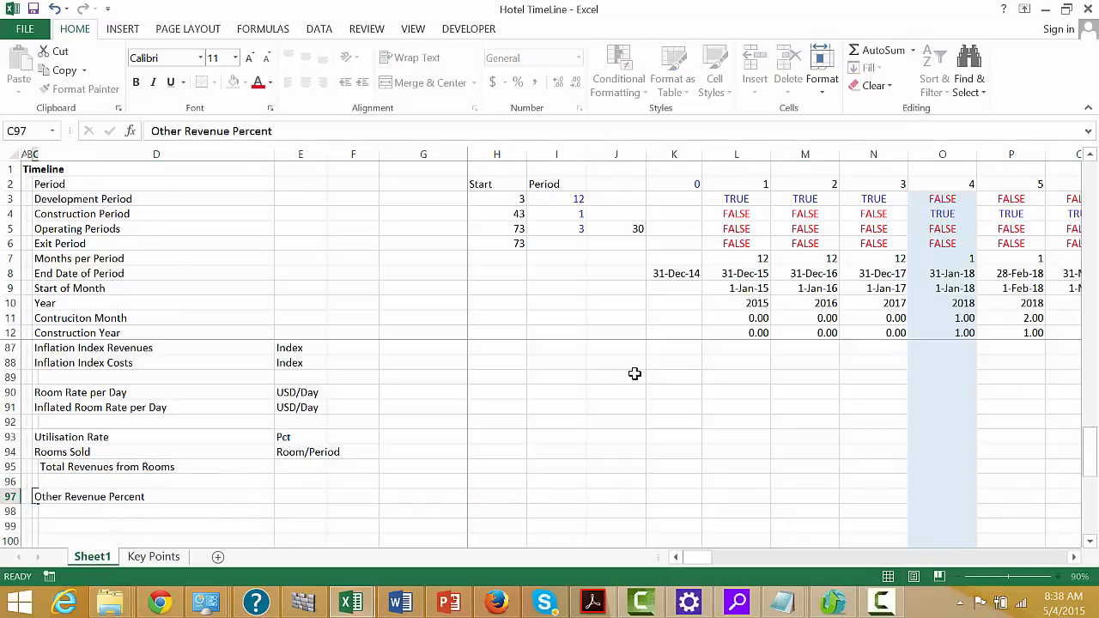
{"action": "key", "text": "Return"}
{"action": "key", "text": "Right"}
{"action": "type", "text": "OT"}
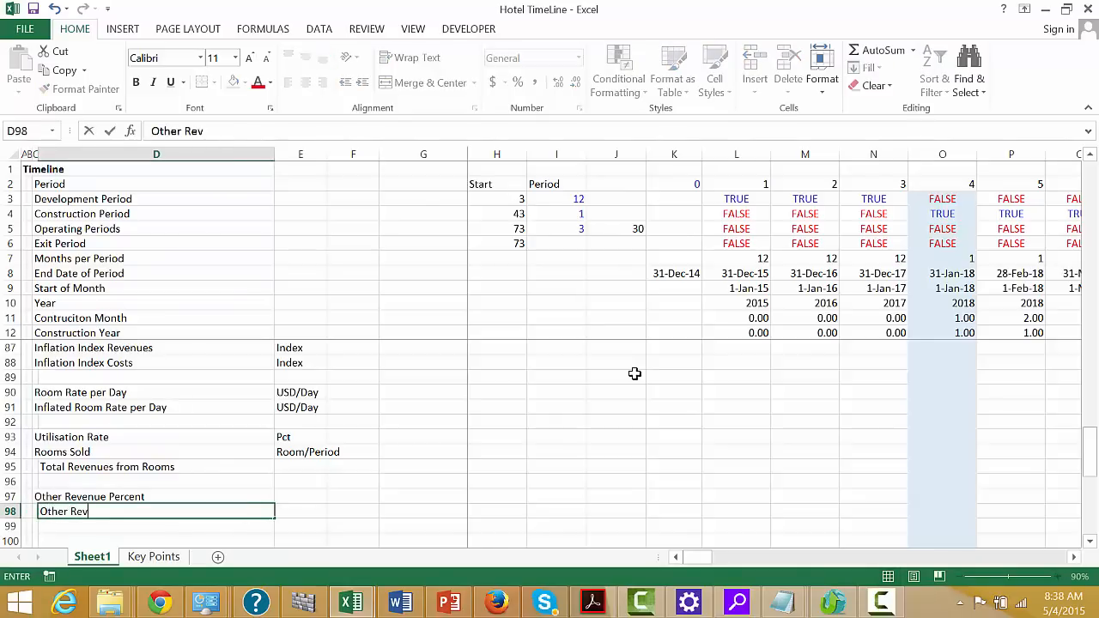
{"action": "type", "text": "her Revenues"}
{"action": "key", "text": "Return"}
{"action": "key", "text": "Return"}
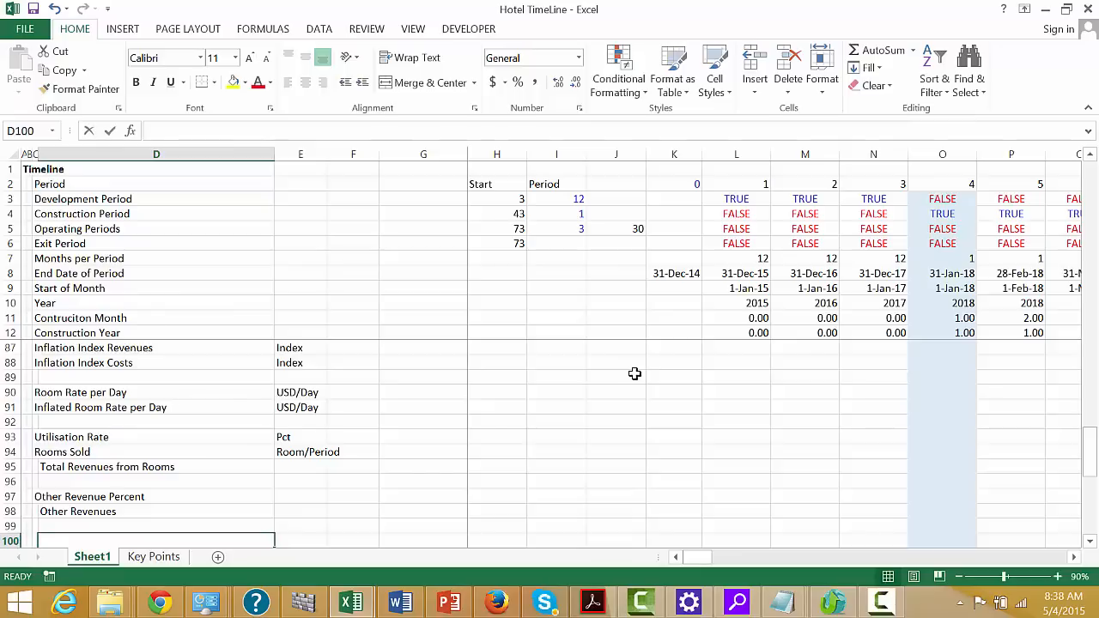
Enter the label Total Revenues in D100, leaving a blank row below Other Revenues
{"action": "type", "text": "Total REvenues"}
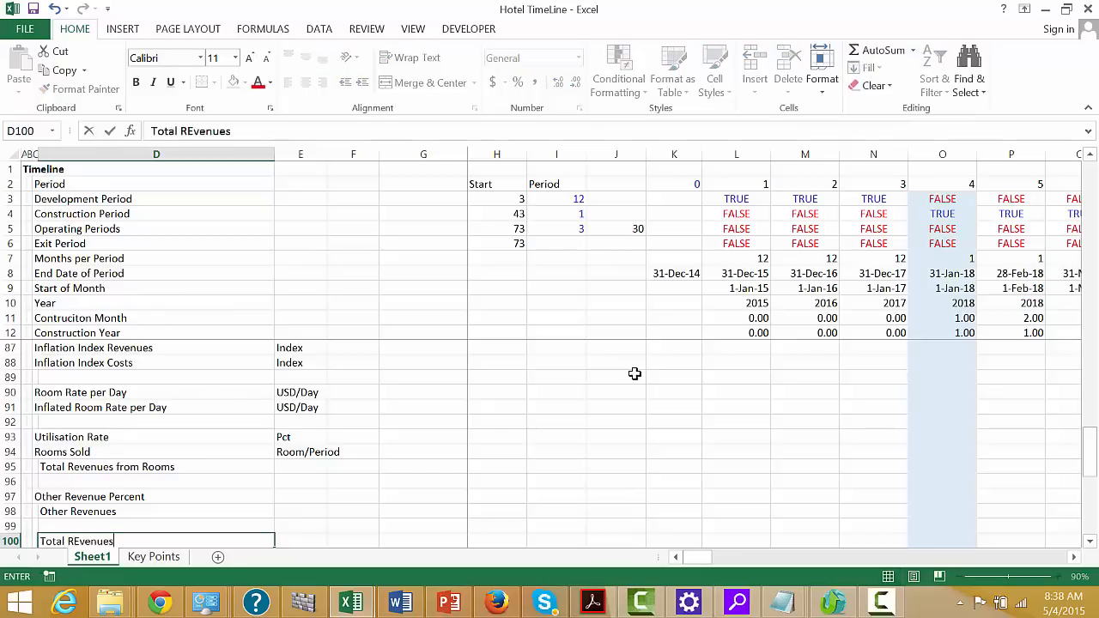
{"action": "key", "text": "Return"}
{"action": "key", "text": "Return"}
Insert a blank row above the Operating Costs subheading to separate it from Total Revenues
{"action": "key", "text": "Up"}
{"action": "key", "text": "Left"}
{"action": "key", "text": "Left"}
{"action": "key", "text": "Left"}
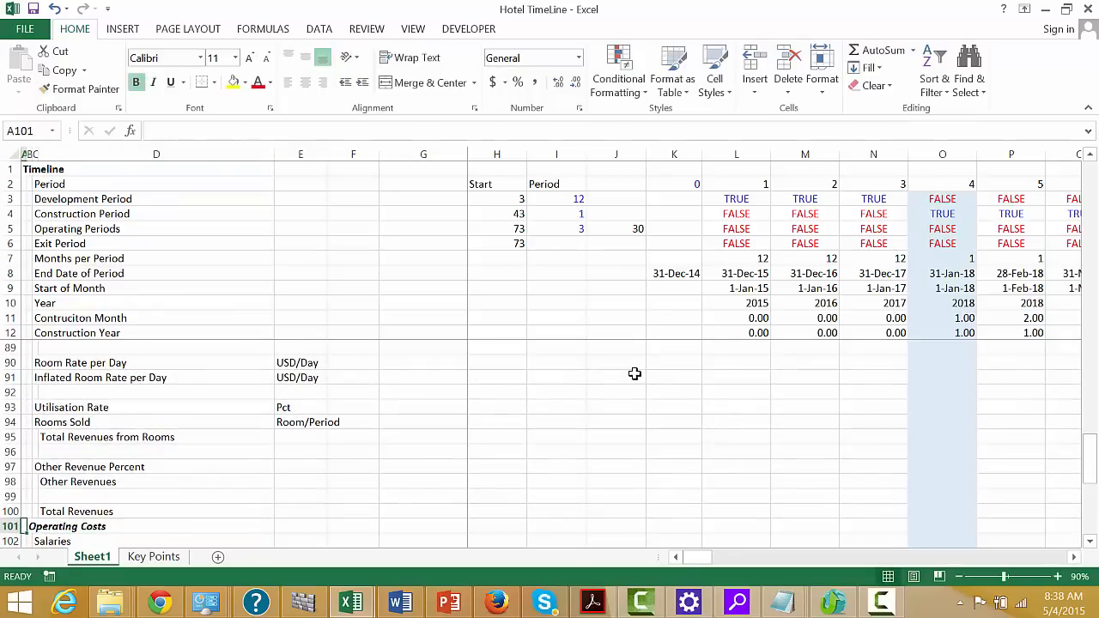
{"action": "key", "text": "shift+space"}
{"action": "key", "text": "ctrl+plus"}
Enter =LOOKUP(L10,38:38,39:39) in L85 to pull the Revenue Inflation assumption for each year into Inflation Rate - Revenues
{"action": "key", "text": "Up"}
{"action": "key", "text": "Up"}
{"action": "key", "text": "Up"}
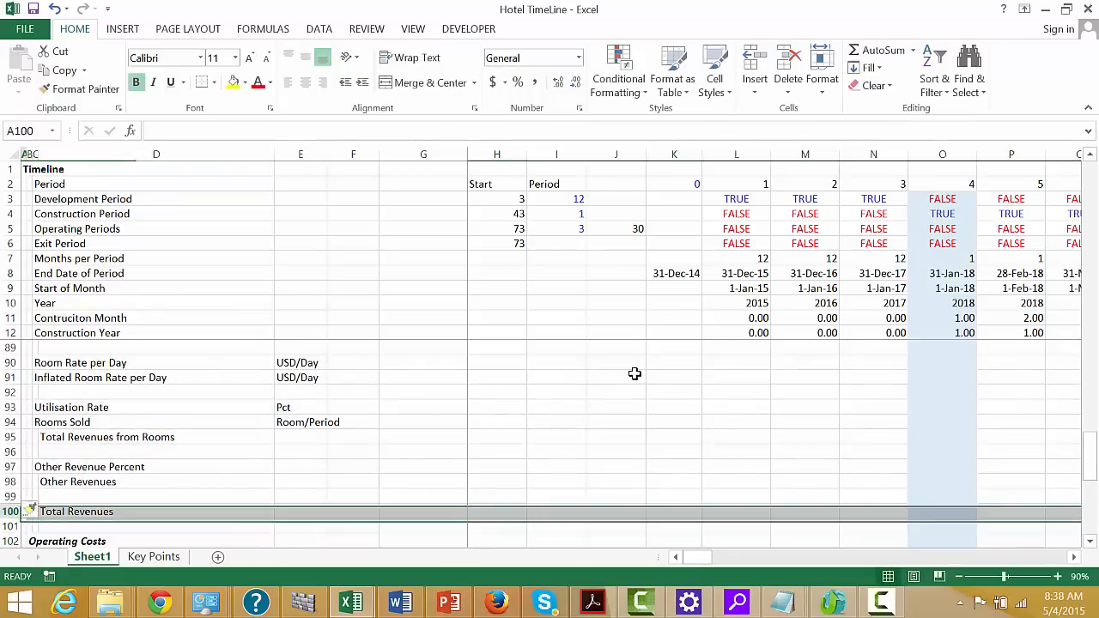
{"action": "key", "text": "Up"}
{"action": "key", "text": "Up"}
{"action": "key", "text": "Up"}
{"action": "key", "text": "Up"}
{"action": "key", "text": "Up"}
{"action": "key", "text": "Up"}
{"action": "key", "text": "Up"}
{"action": "key", "text": "Up"}
{"action": "key", "text": "Up"}
{"action": "key", "text": "Up"}
{"action": "key", "text": "Up"}
{"action": "key", "text": "Up"}
{"action": "key", "text": "Up"}
{"action": "key", "text": "Up"}
{"action": "key", "text": "Up"}
{"action": "key", "text": "Up"}
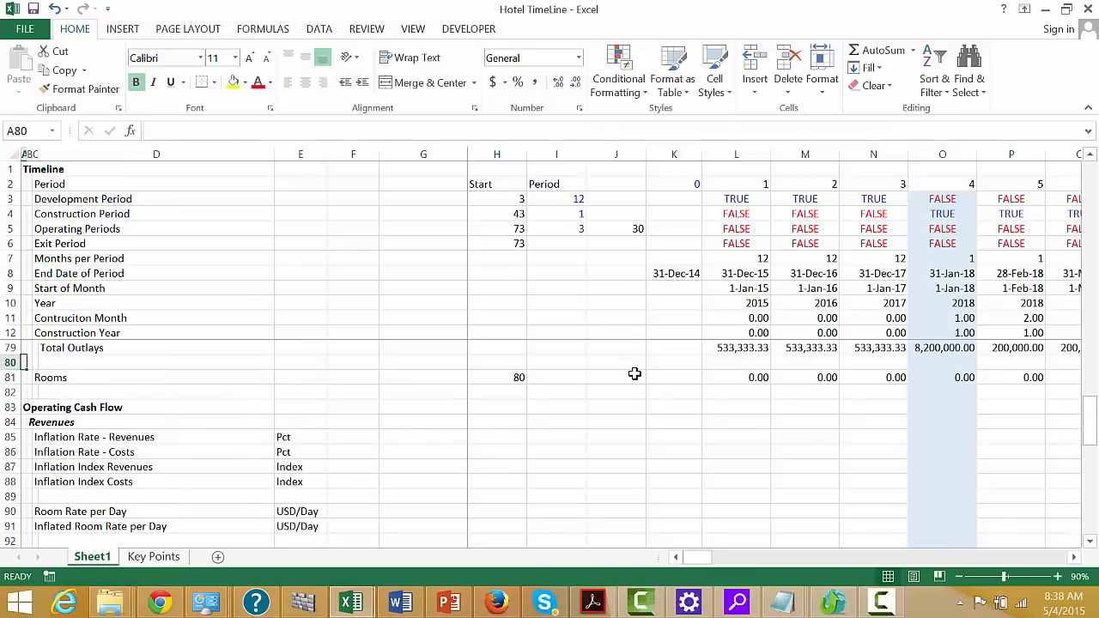
{"action": "key", "text": "Down"}
{"action": "key", "text": "Down"}
{"action": "key", "text": "Down"}
{"action": "key", "text": "Right"}
{"action": "key", "text": "Right"}
{"action": "key", "text": "Right"}
{"action": "key", "text": "Right"}
{"action": "key", "text": "Right"}
{"action": "key", "text": "Right"}
{"action": "key", "text": "Right"}
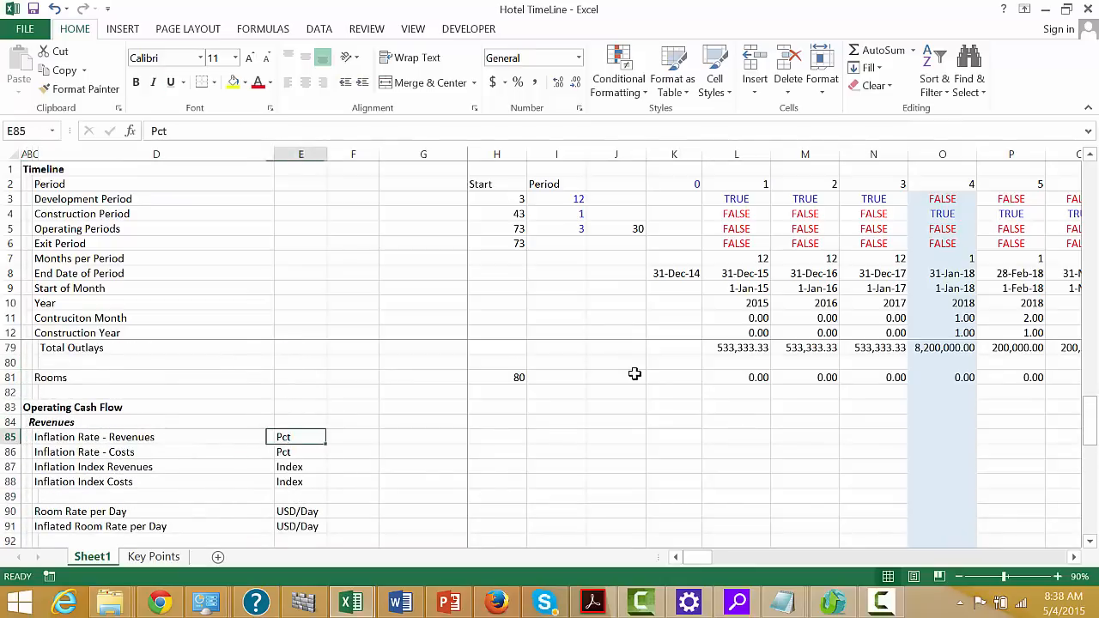
{"action": "key", "text": "Right"}
{"action": "key", "text": "Right"}
{"action": "key", "text": "Right"}
{"action": "key", "text": "Right"}
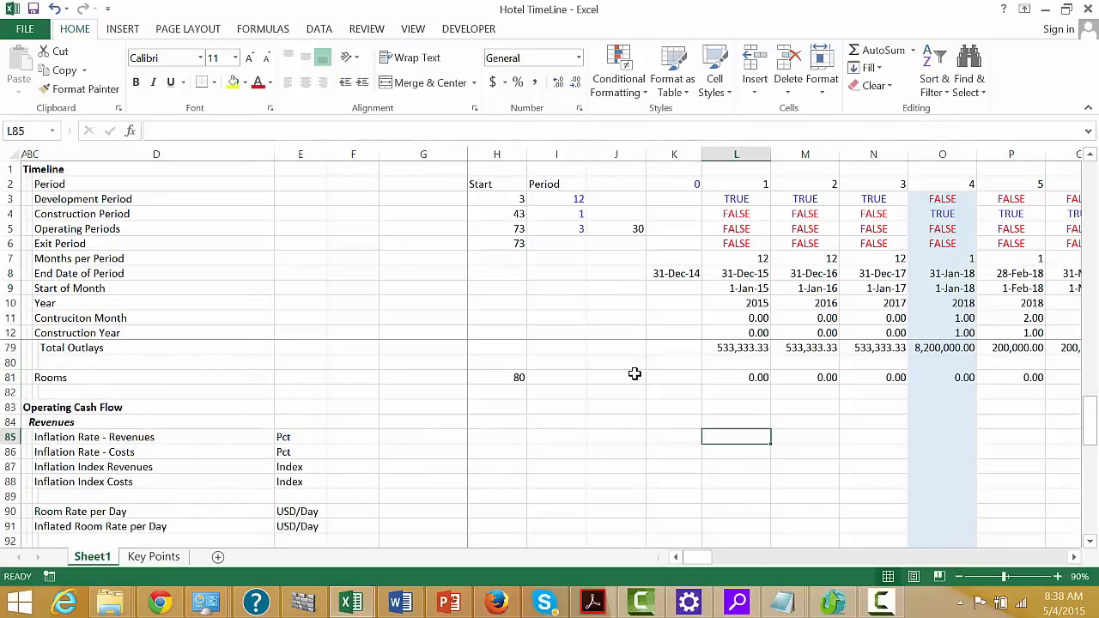
{"action": "type", "text": "="}
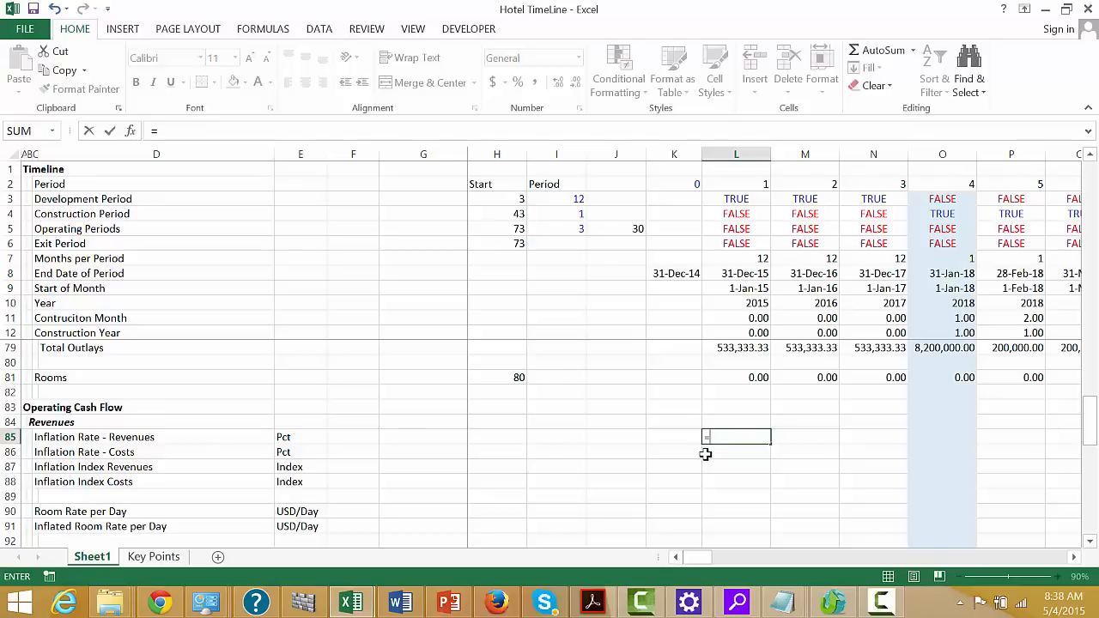
{"action": "type", "text": "l"}
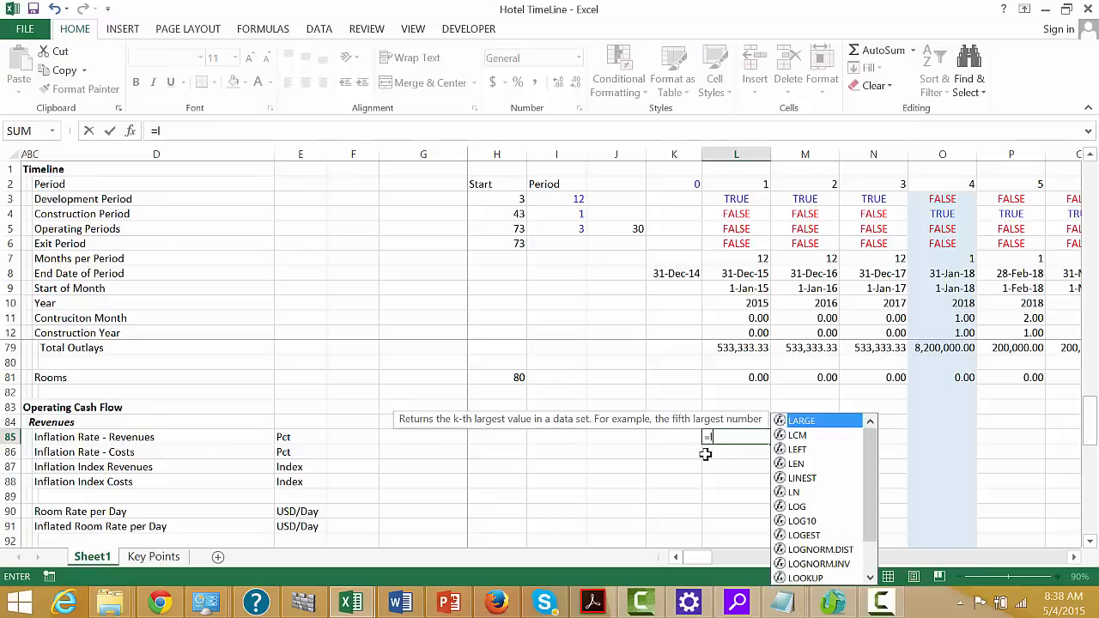
{"action": "type", "text": "oo"}
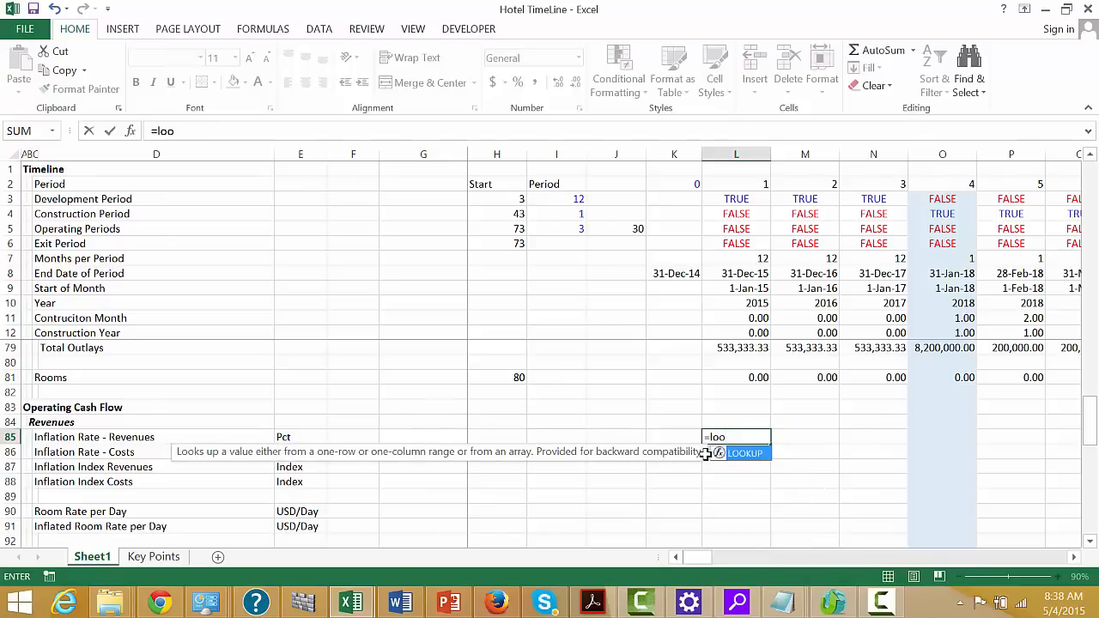
{"action": "key", "text": "Tab"}
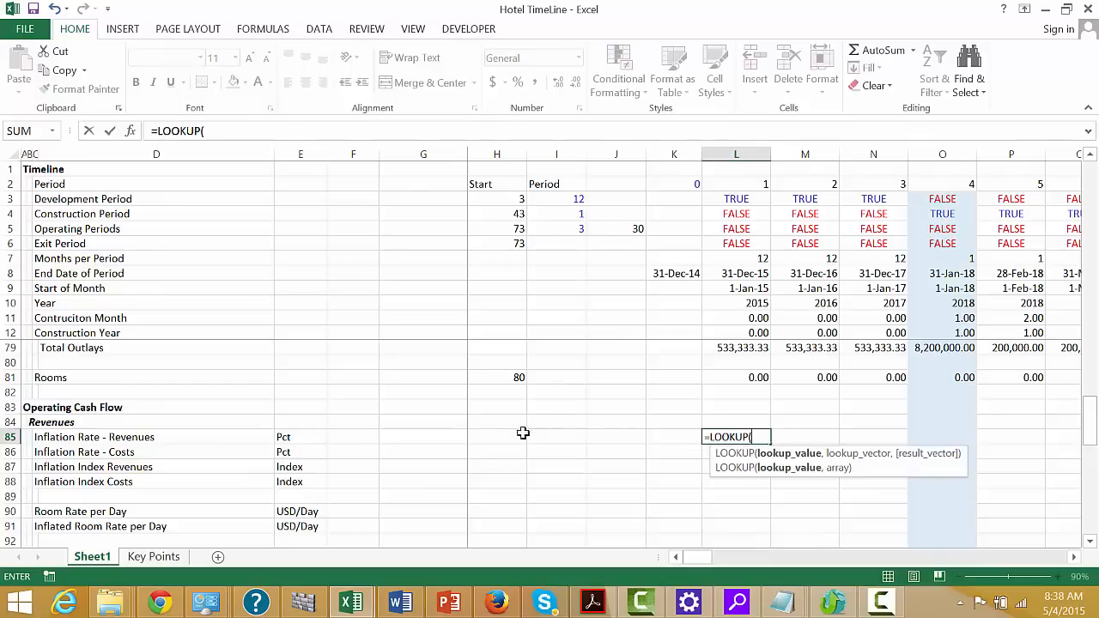
{"action": "left_click", "coordinate": [744, 307]}
{"action": "type", "text": ","}
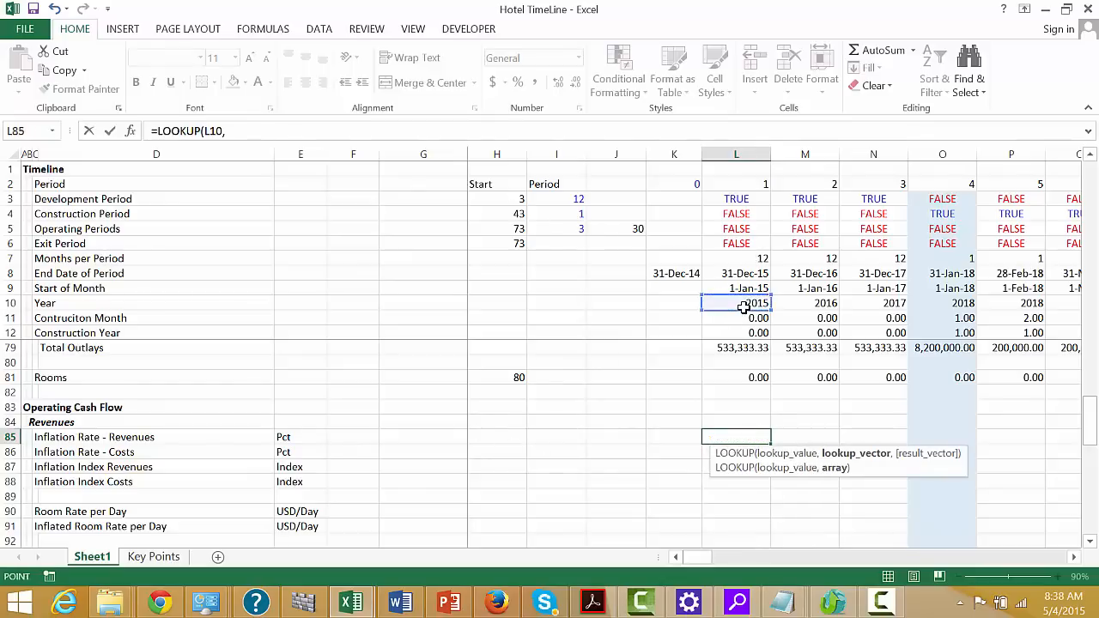
{"action": "key", "text": "Page_Up"}
{"action": "key", "text": "Page_Up"}
{"action": "key", "text": "Page_Up"}
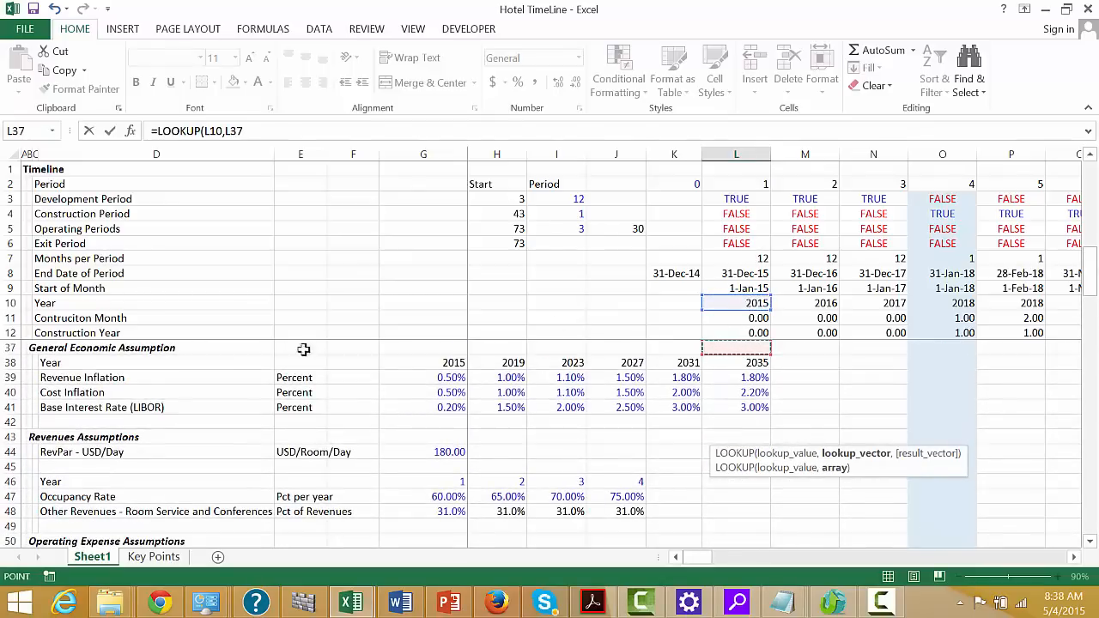
{"action": "left_click", "coordinate": [6, 363]}
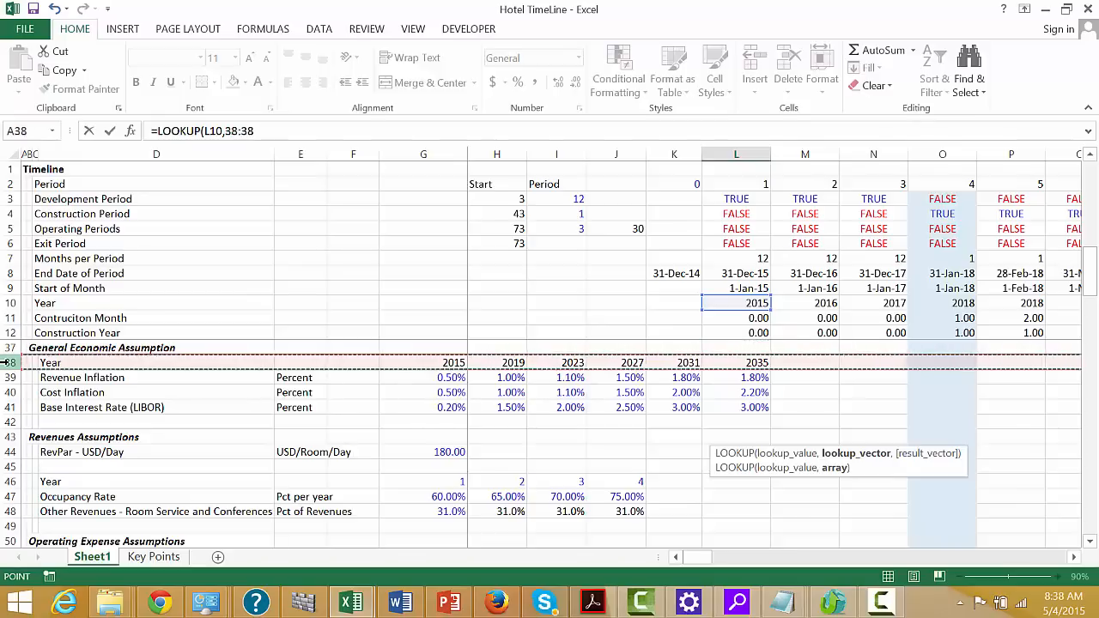
{"action": "type", "text": ","}
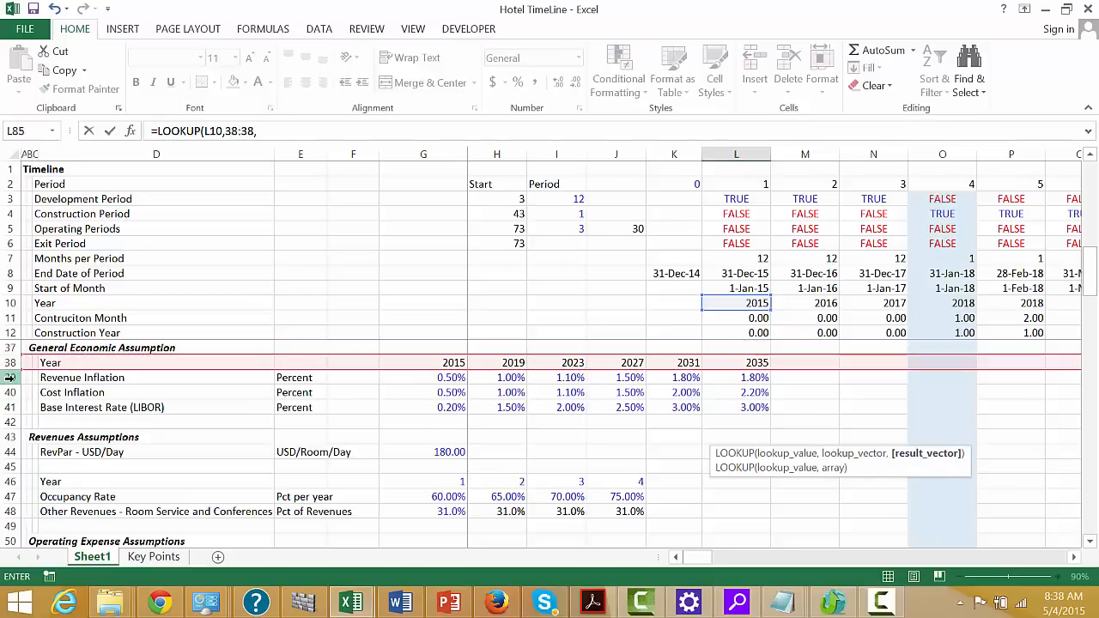
{"action": "left_click", "coordinate": [9, 378]}
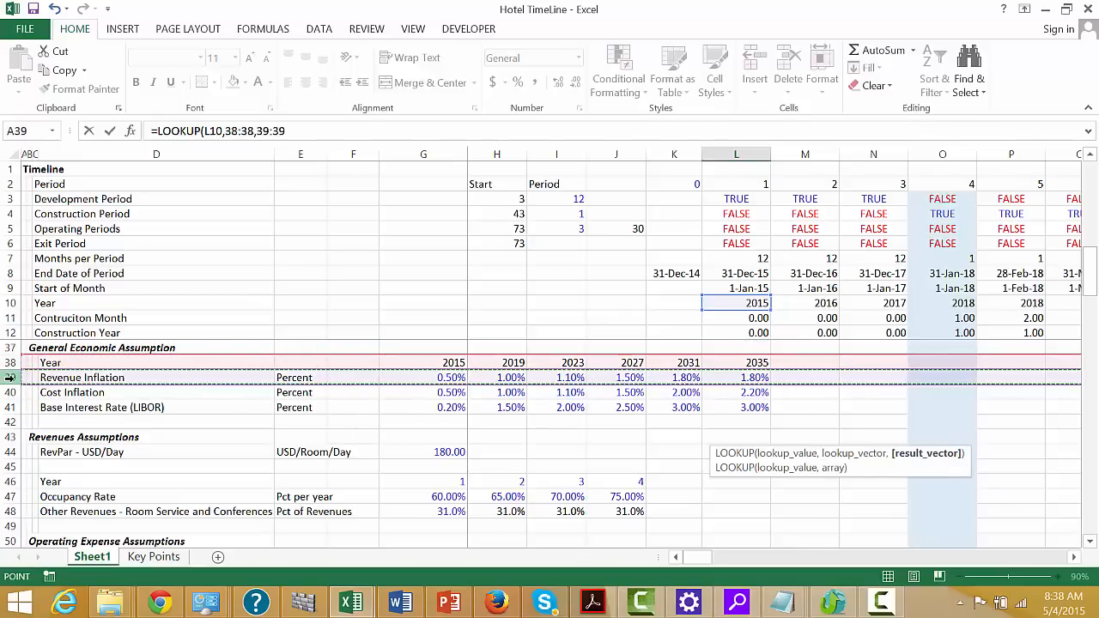
{"action": "key", "text": "Return"}
{"action": "key", "text": "Up"}
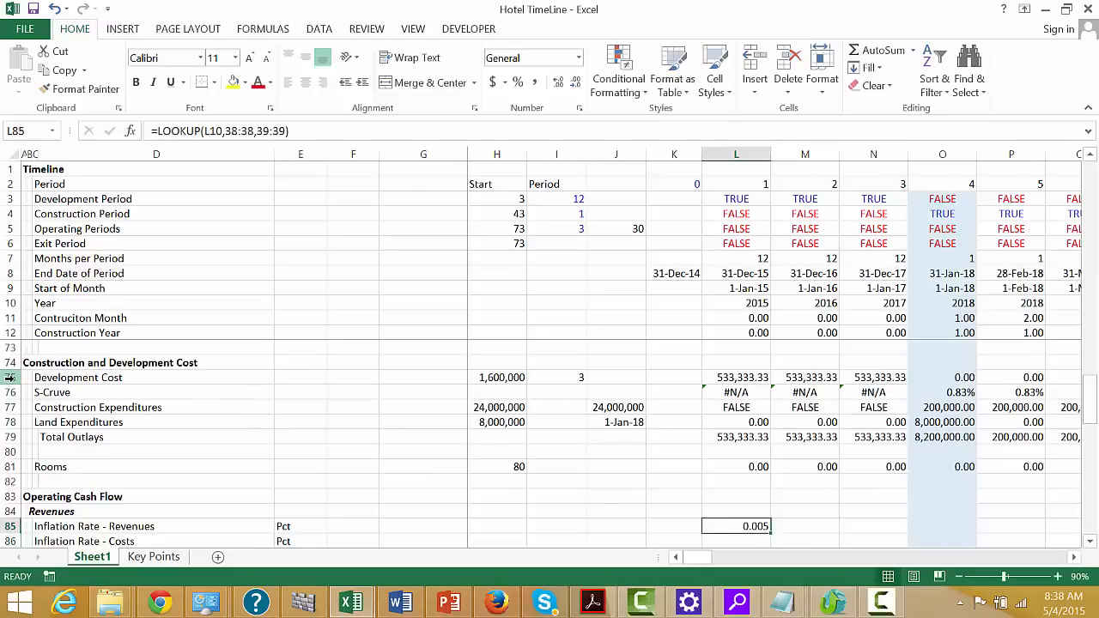
Format L85 as a percentage with two decimals and fill its formula across all the timeline periods
{"action": "key", "text": "ctrl+shift+5"}
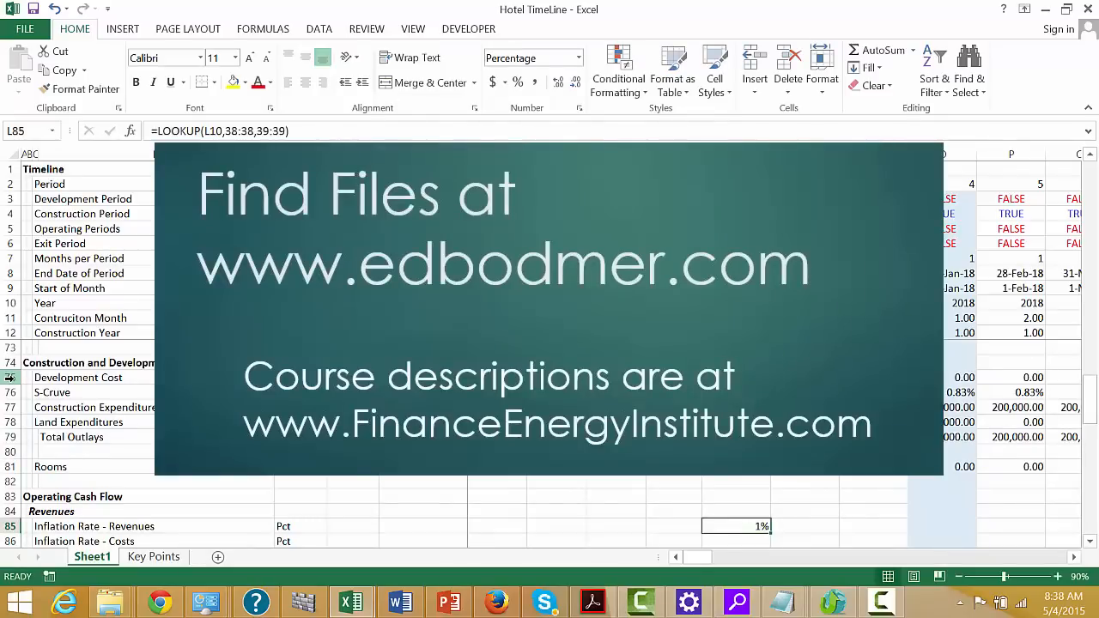
{"action": "key", "text": "ctrl+shift+d"}
{"action": "key", "text": "ctrl+shift+r"}
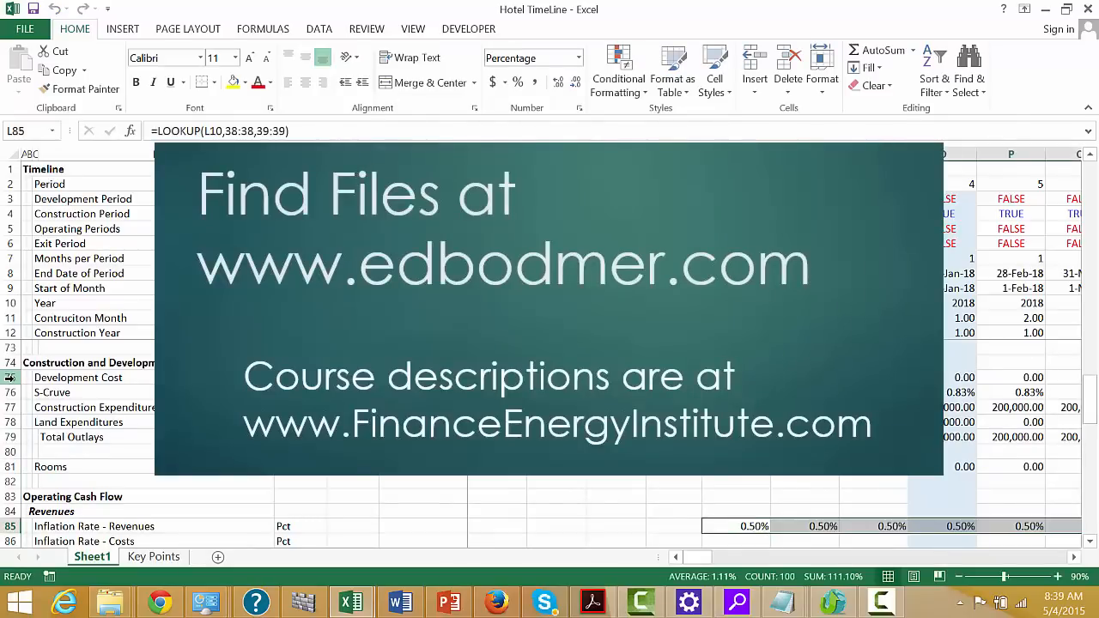
{"action": "key", "text": "Left"}
{"action": "key", "text": "Left"}
{"action": "key", "text": "Left"}
{"action": "key", "text": "Left"}
{"action": "key", "text": "Left"}
{"action": "key", "text": "Left"}
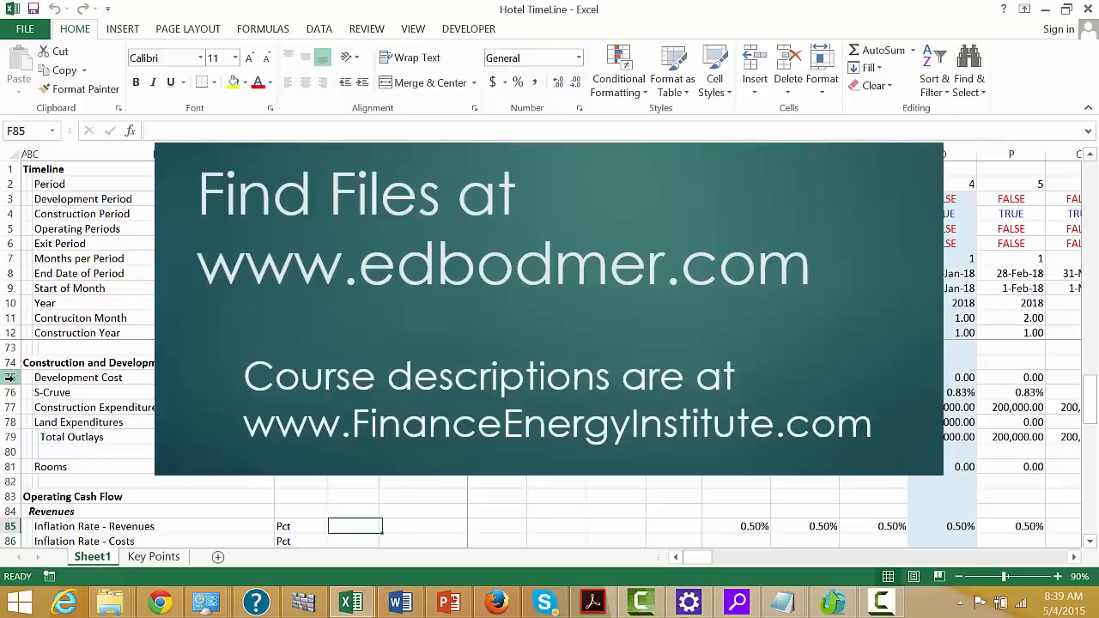
{"action": "key", "text": "Right"}
{"action": "key", "text": "Right"}
{"action": "key", "text": "Right"}
{"action": "key", "text": "Right"}
{"action": "key", "text": "Right"}
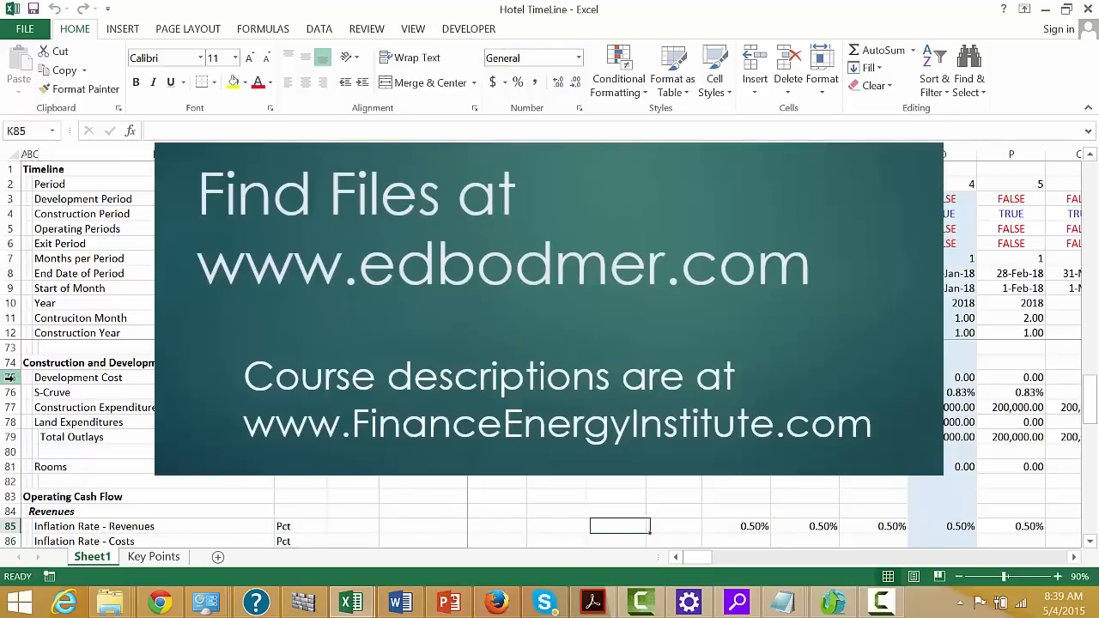
{"action": "key", "text": "Right"}
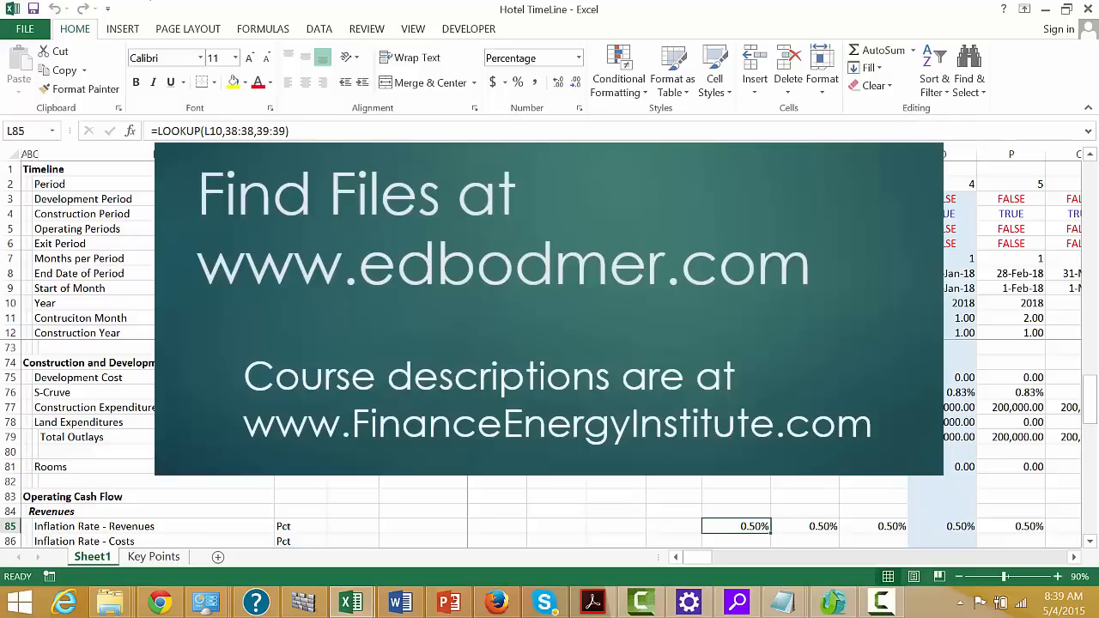
Insert two blank rows between Year and Contruciton Month in the Timeline section and select cell C11 in the label column
{"action": "left_click", "coordinate": [748, 313]}
{"action": "key", "text": "shift+space"}
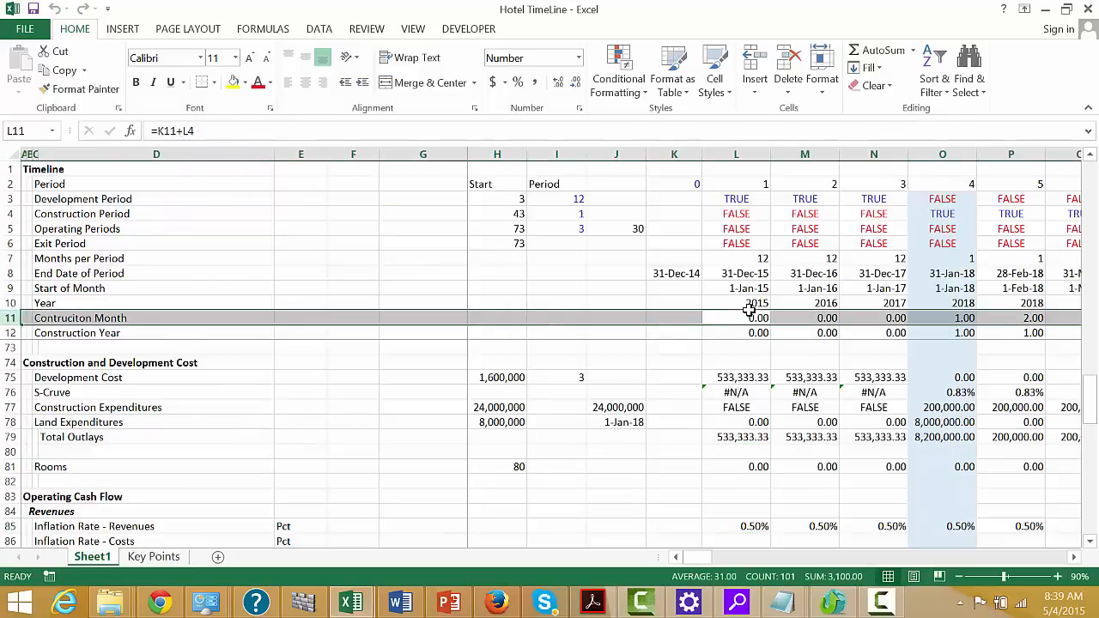
{"action": "key", "text": "ctrl+plus"}
{"action": "key", "text": "ctrl+plus"}
{"action": "key", "text": "Left"}
{"action": "key", "text": "Right"}
{"action": "key", "text": "Left"}
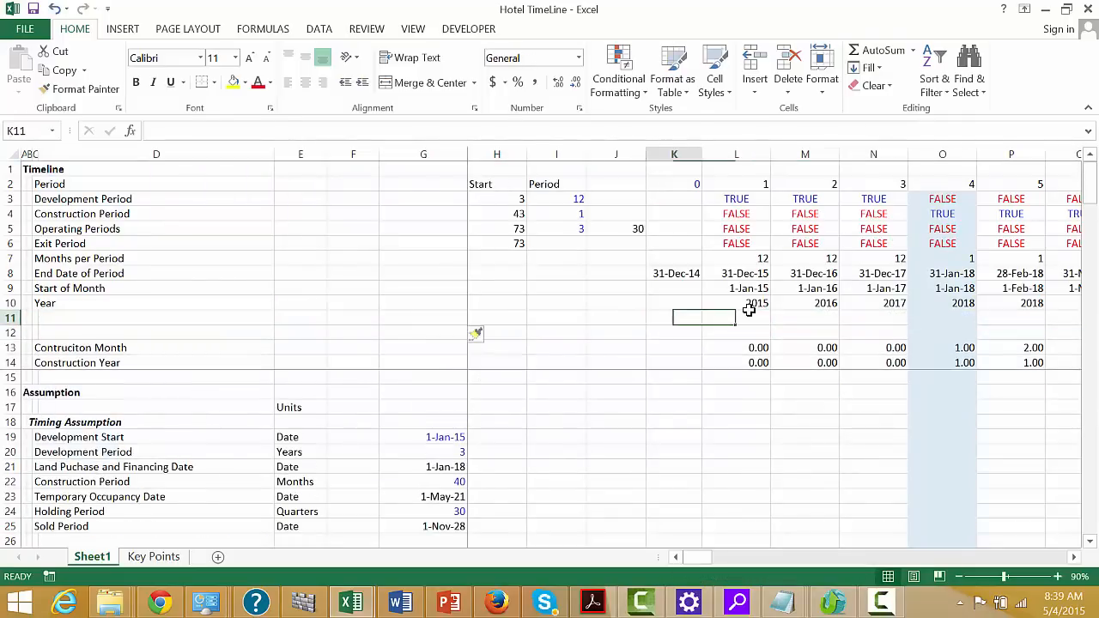
{"action": "key", "text": "Right"}
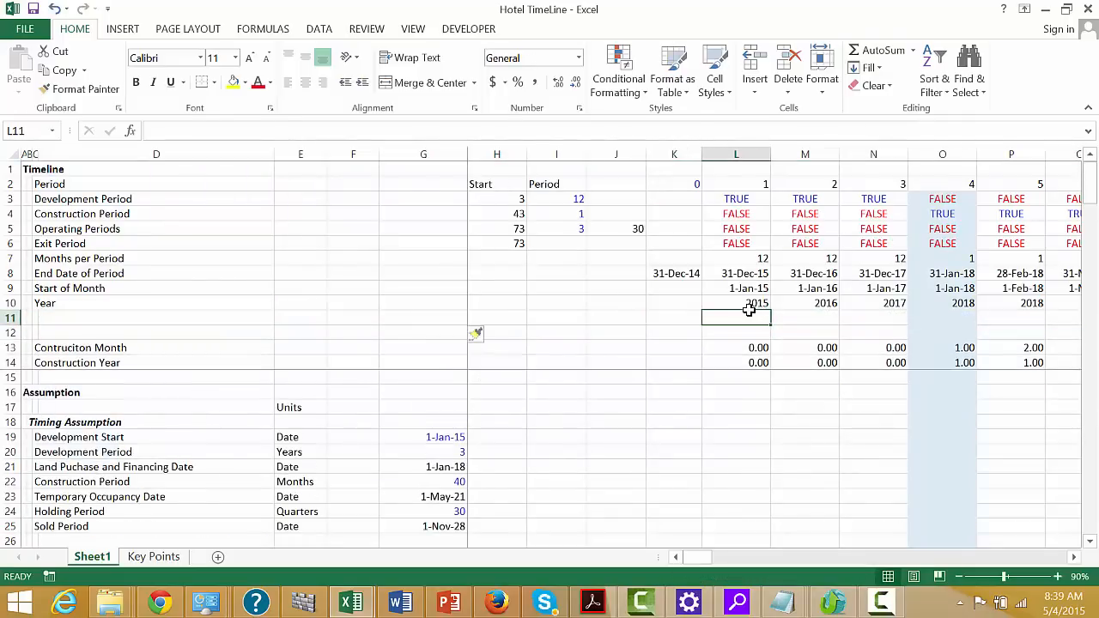
{"action": "key", "text": "Left"}
{"action": "key", "text": "Left"}
{"action": "key", "text": "Left"}
{"action": "key", "text": "Left"}
{"action": "key", "text": "Left"}
{"action": "key", "text": "Left"}
{"action": "key", "text": "Left"}
{"action": "key", "text": "Left"}
{"action": "key", "text": "Left"}
{"action": "key", "text": "Left"}
{"action": "key", "text": "Left"}
{"action": "key", "text": "Right"}
{"action": "key", "text": "Right"}
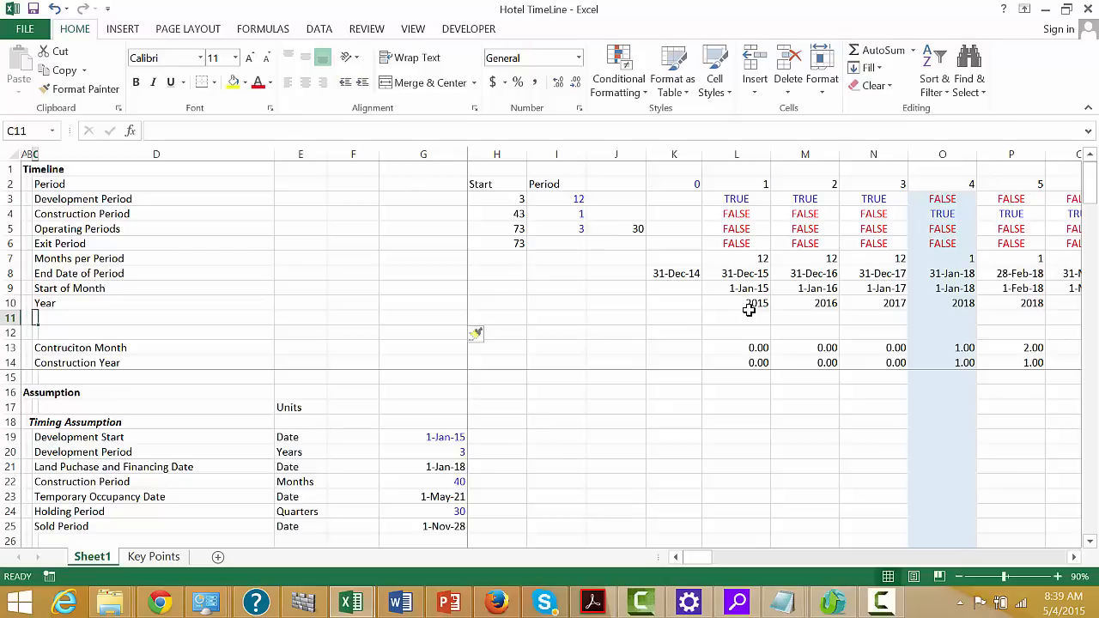
{"action": "type", "text": "Month "}
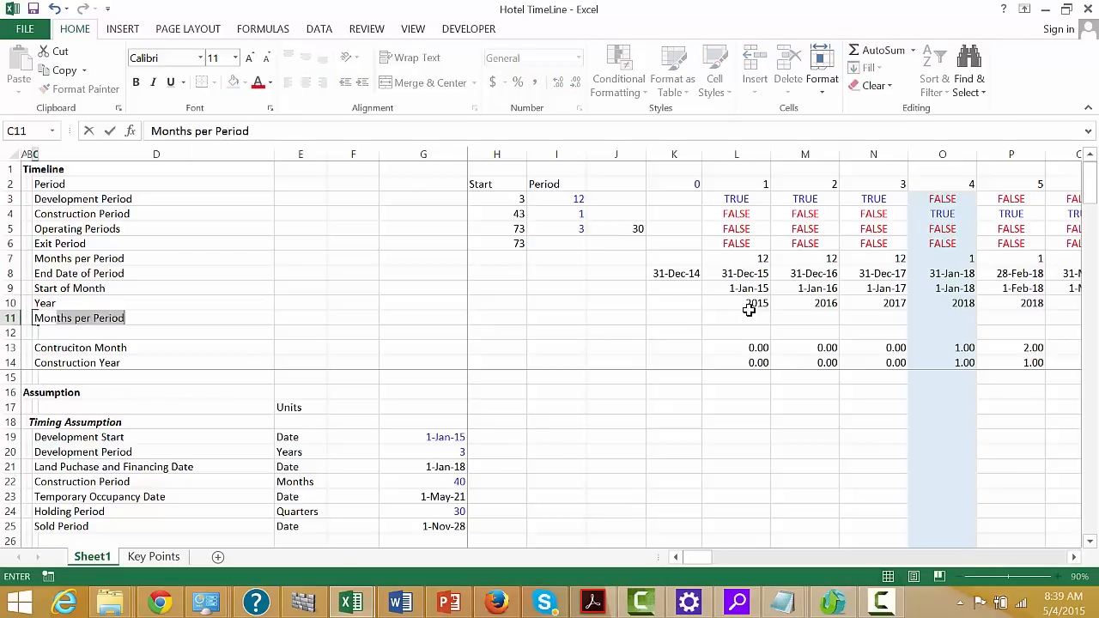
{"action": "type", "text": "s in"}
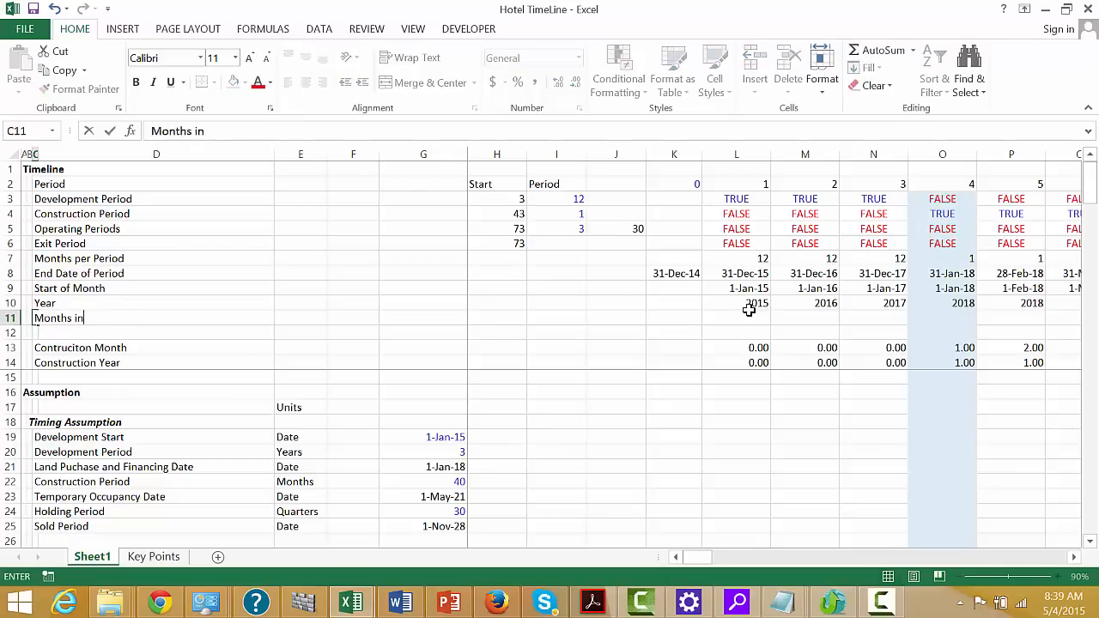
{"action": "type", "text": "Column"}
{"action": "key", "text": "BackSpace"}
{"action": "key", "text": "BackSpace"}
{"action": "key", "text": "BackSpace"}
{"action": "key", "text": "BackSpace"}
{"action": "key", "text": "BackSpace"}
{"action": "key", "text": "BackSpace"}
{"action": "key", "text": "BackSpace"}
{"action": "key", "text": "BackSpace"}
{"action": "key", "text": "BackSpace"}
{"action": "key", "text": "BackSpace"}
{"action": "key", "text": "BackSpace"}
{"action": "key", "text": "BackSpace"}
{"action": "key", "text": "BackSpace"}
{"action": "key", "text": "BackSpace"}
{"action": "key", "text": "BackSpace"}
{"action": "key", "text": "BackSpace"}
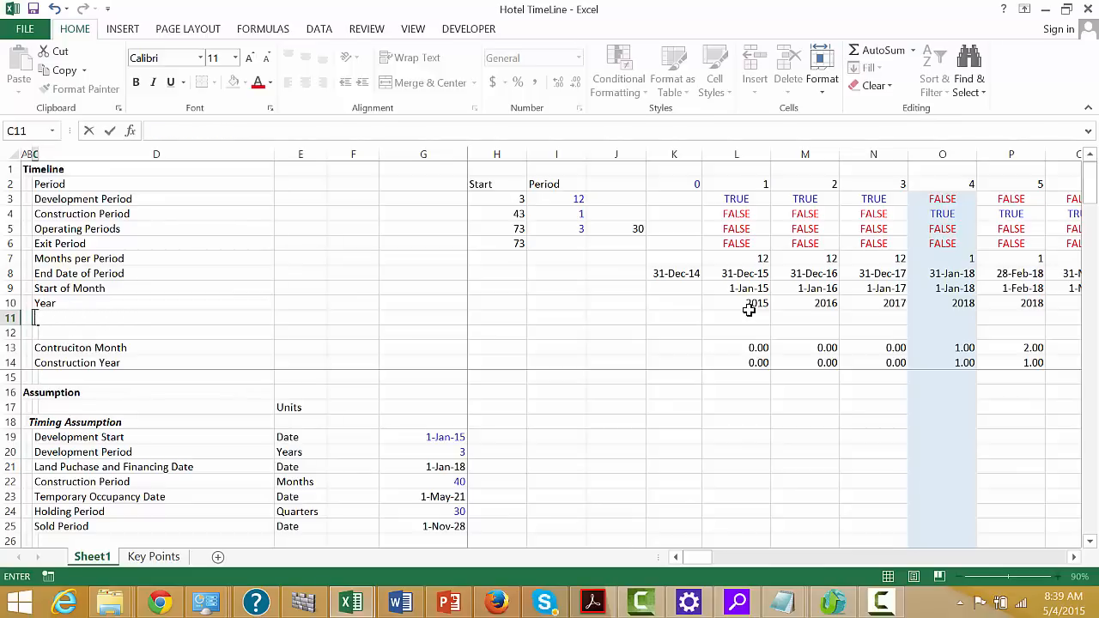
Label the new row 11 under Year as Periods per Year in C11
{"action": "type", "text": "Periods per Ye"}
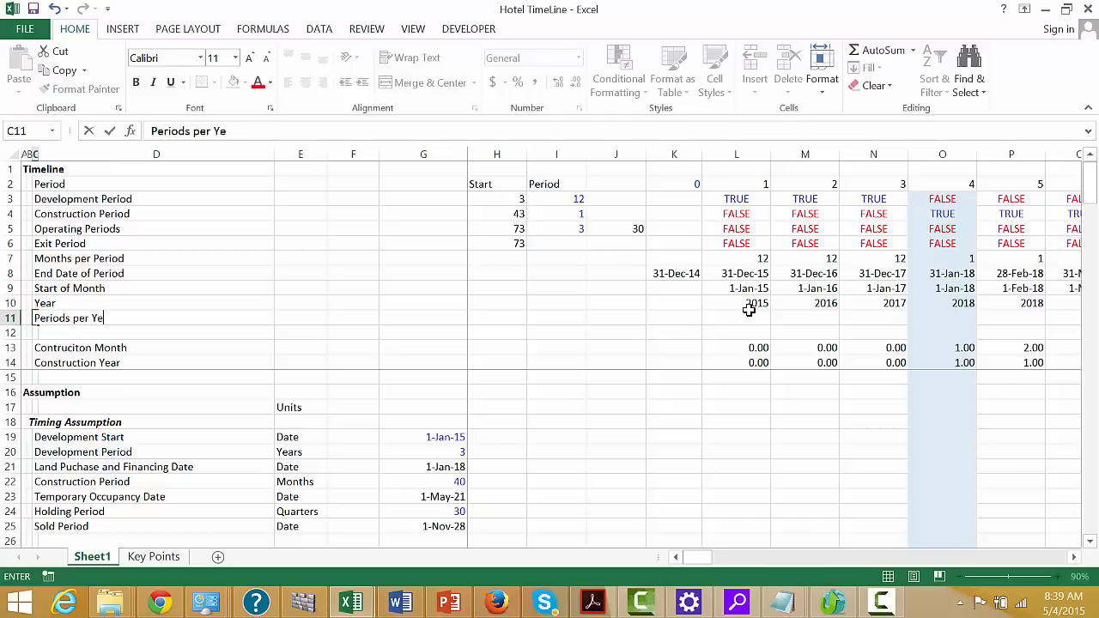
{"action": "key", "text": "BackSpace"}
{"action": "type", "text": "ear"}
{"action": "key", "text": "Tab"}
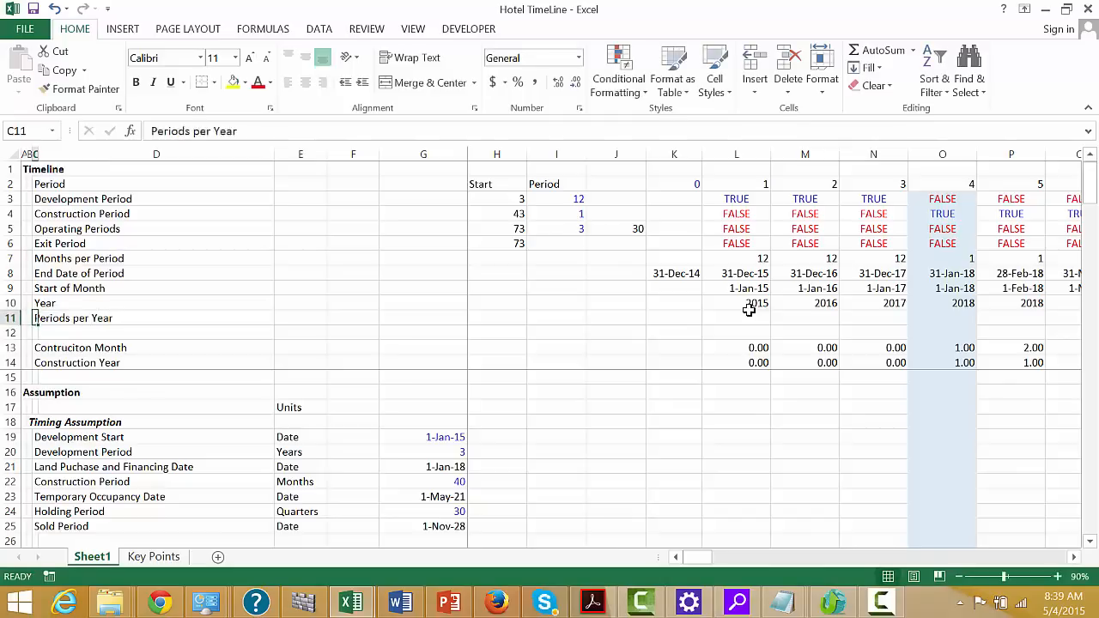
Try =1/L7 in L11 as the Periods per Year formula
{"action": "key", "text": "Tab"}
{"action": "key", "text": "Tab"}
{"action": "key", "text": "Tab"}
{"action": "key", "text": "Tab"}
{"action": "key", "text": "Tab"}
{"action": "key", "text": "Tab"}
{"action": "key", "text": "Tab"}
{"action": "key", "text": "Tab"}
{"action": "key", "text": "Tab"}
{"action": "left_click", "coordinate": [748, 312]}
{"action": "type", "text": "=1"}
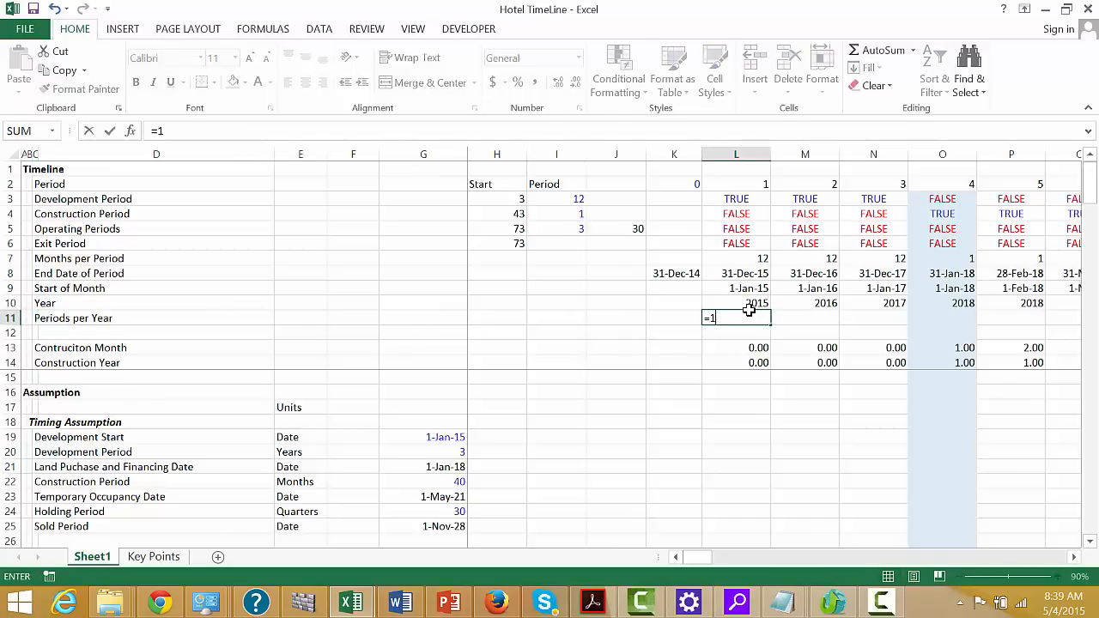
{"action": "type", "text": "/"}
{"action": "key", "text": "Up"}
{"action": "key", "text": "Up"}
{"action": "key", "text": "Up"}
{"action": "key", "text": "Up"}
{"action": "key", "text": "ctrl+Return"}
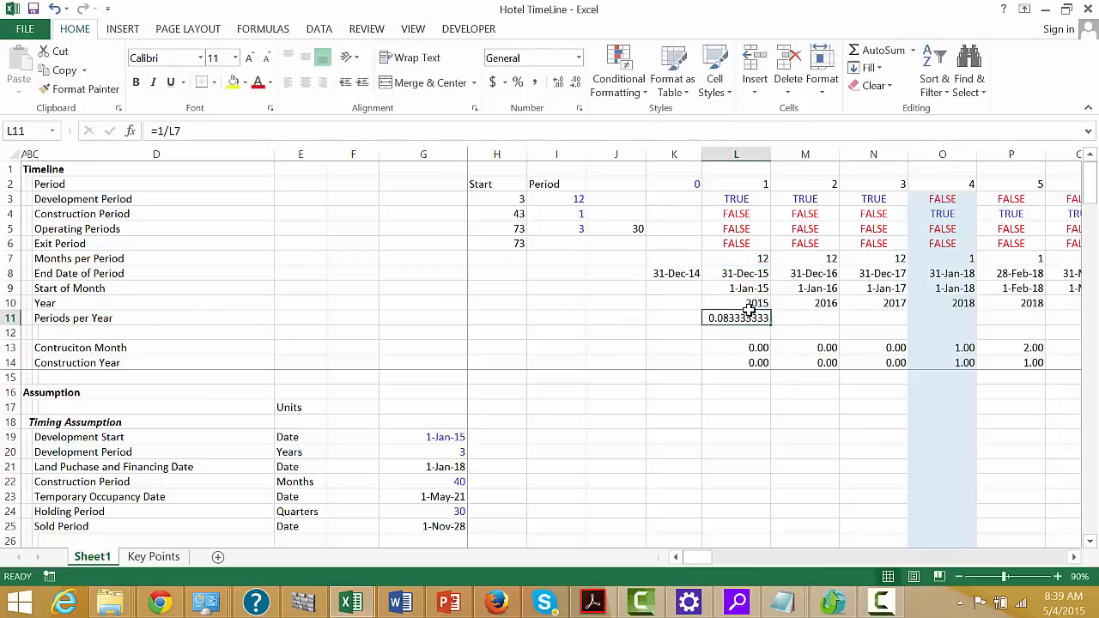
Enter =12/L7 in L11 for Periods per Year and fill it across all the timeline periods
{"action": "type", "text": "="}
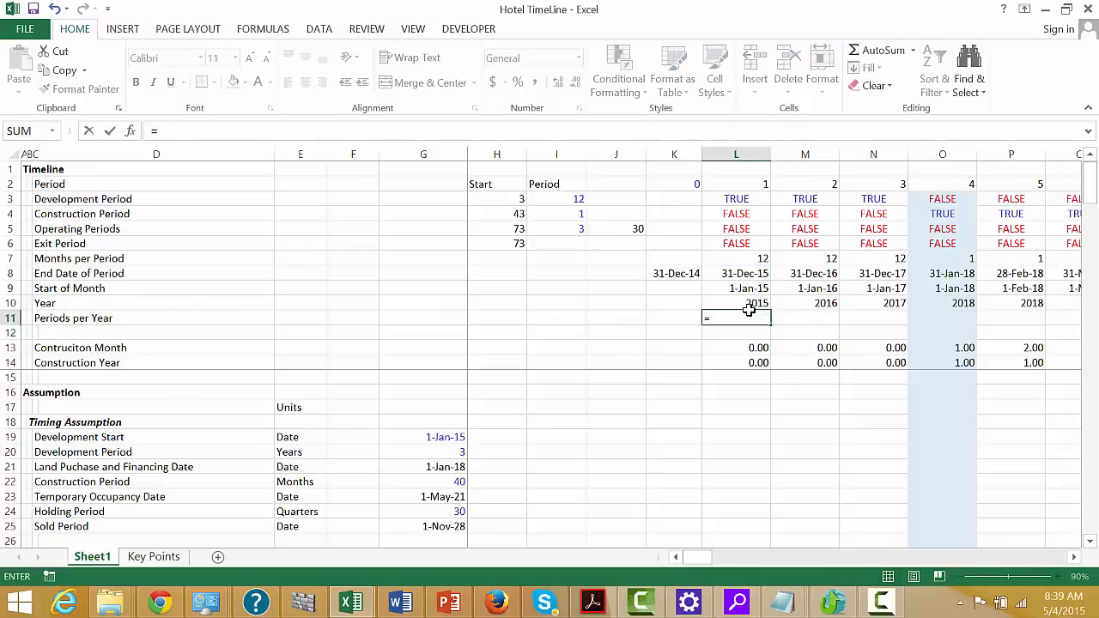
{"action": "type", "text": "12/"}
{"action": "key", "text": "Up"}
{"action": "key", "text": "Up"}
{"action": "key", "text": "Up"}
{"action": "key", "text": "Up"}
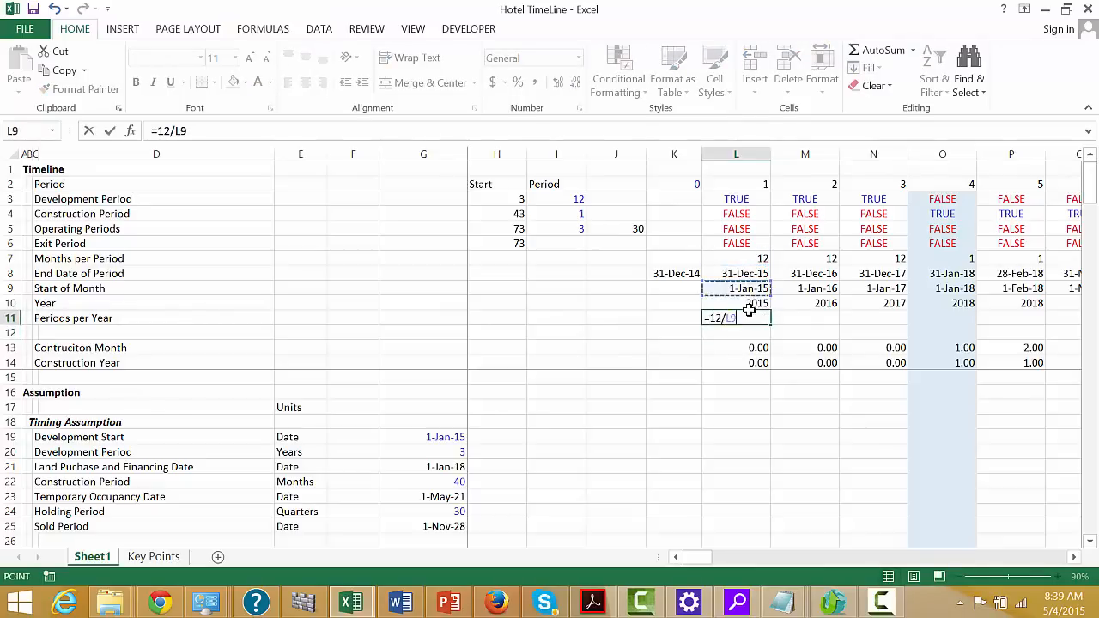
{"action": "key", "text": "Return"}
{"action": "key", "text": "Up"}
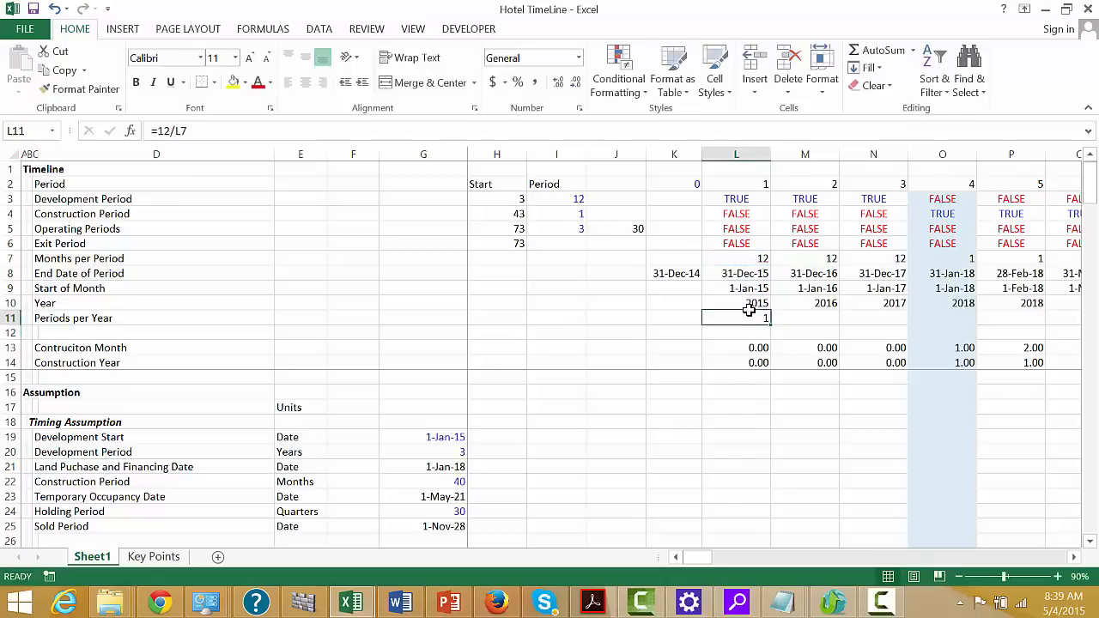
{"action": "key", "text": "ctrl+shift+Right"}
{"action": "key", "text": "ctrl+r"}
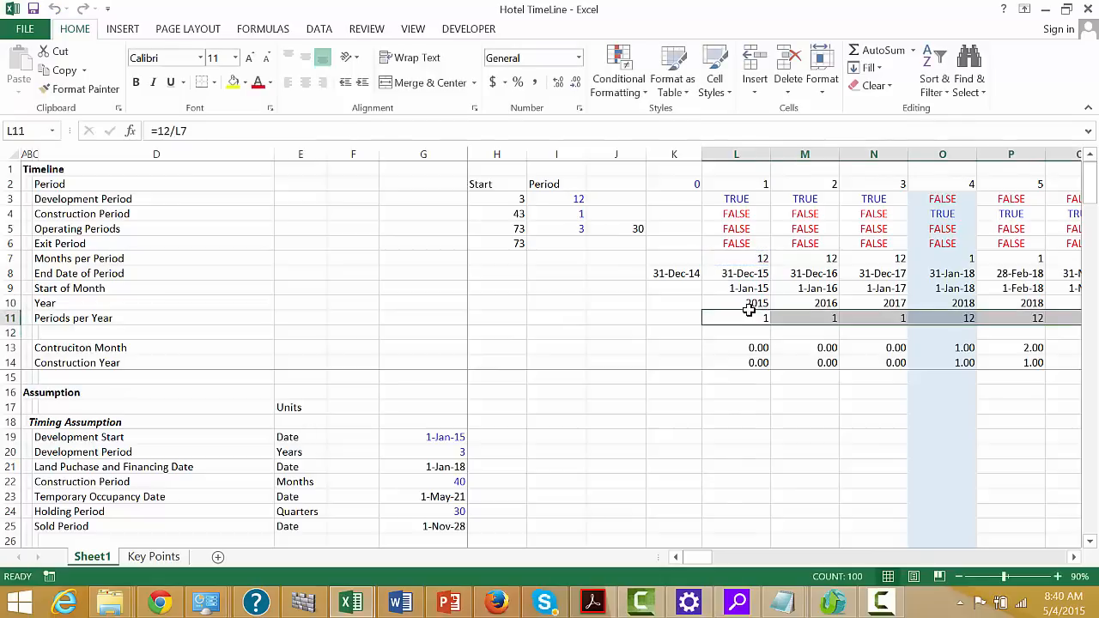
Select the empty label cell C12 below Periods per Year
{"action": "key", "text": "Down"}
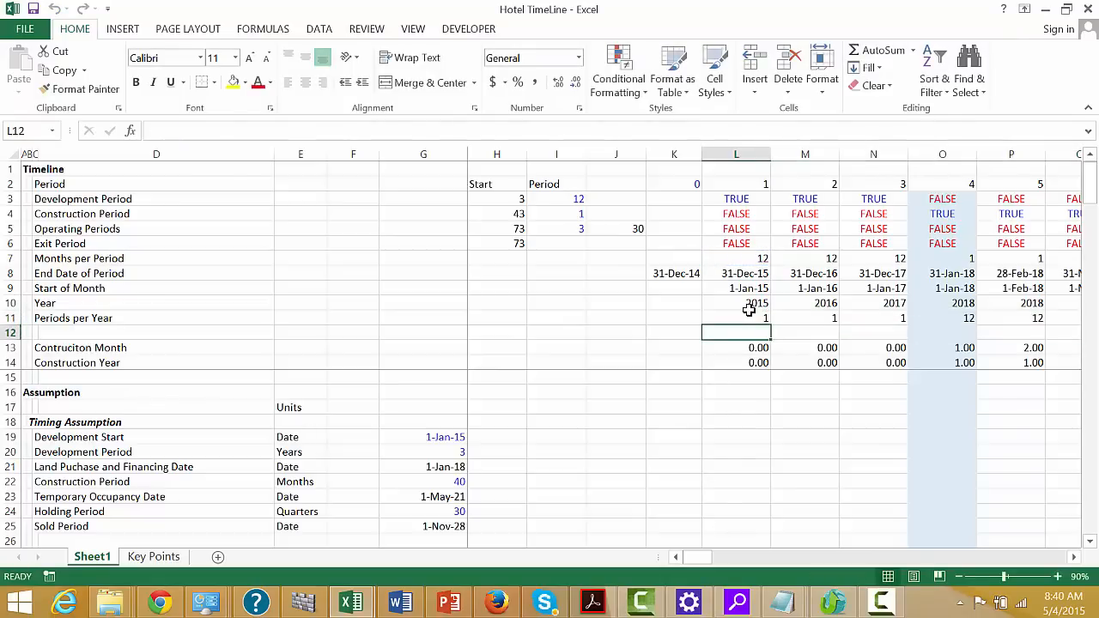
{"action": "key", "text": "Left"}
{"action": "key", "text": "Left"}
{"action": "key", "text": "Left"}
{"action": "key", "text": "Left"}
{"action": "key", "text": "Left"}
{"action": "key", "text": "Left"}
{"action": "key", "text": "Left"}
{"action": "key", "text": "Left"}
{"action": "key", "text": "Left"}
{"action": "key", "text": "Left"}
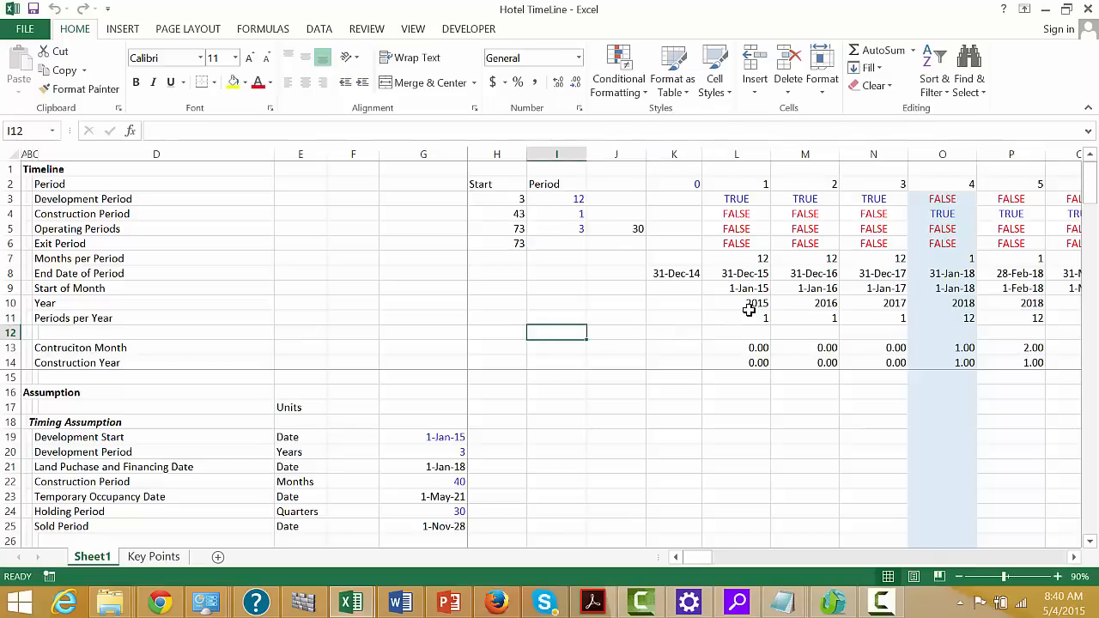
{"action": "key", "text": "Right"}
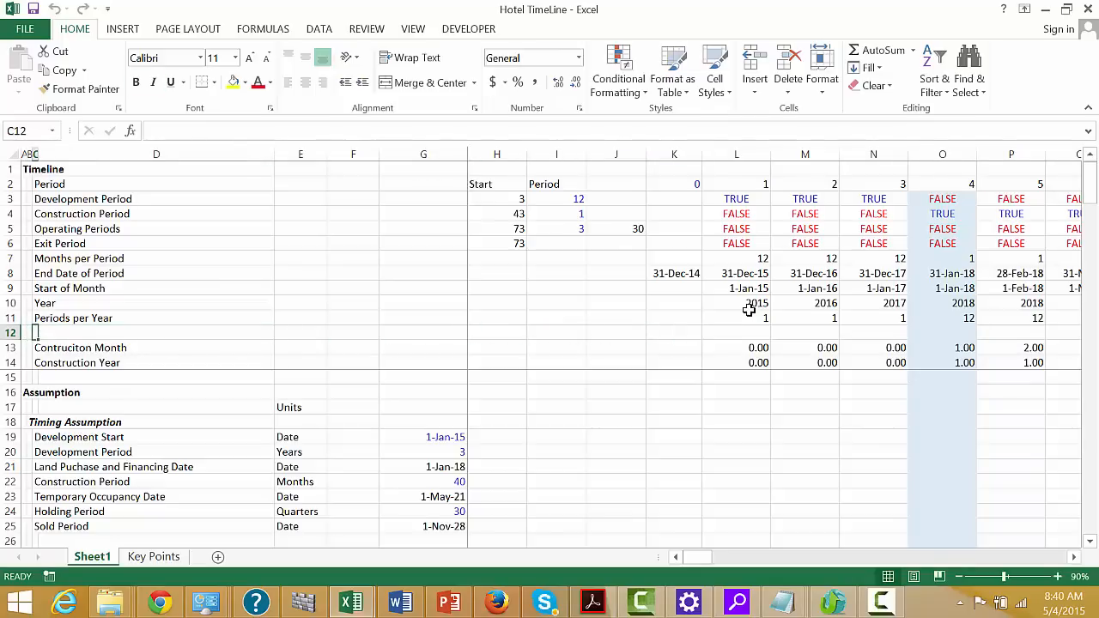
{"action": "type", "text": "Day p"}
{"action": "key", "text": "BackSpace"}
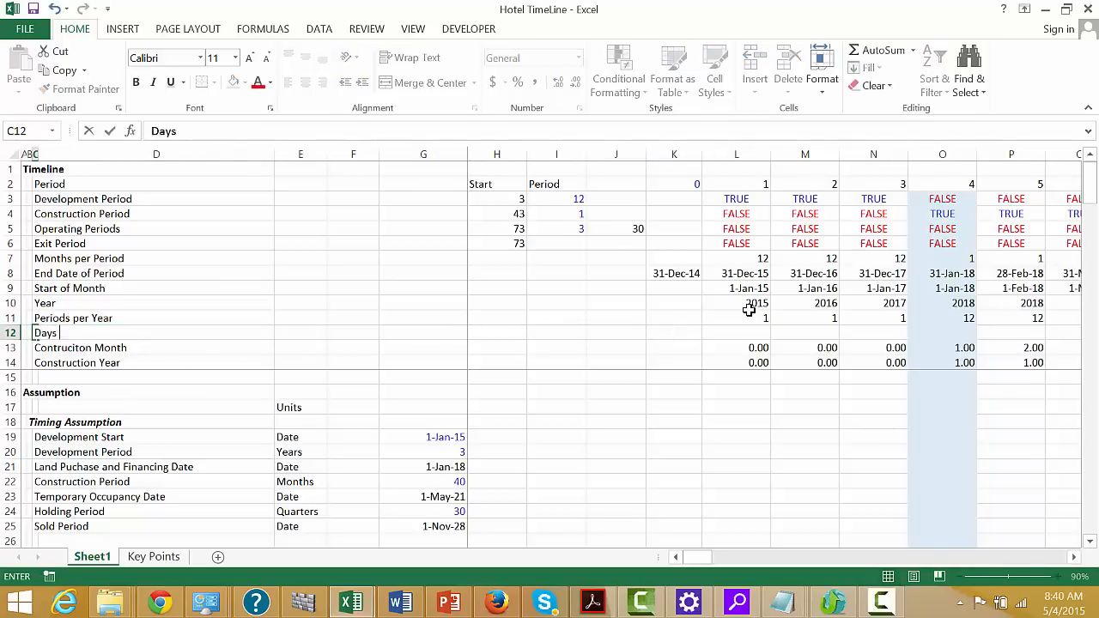
{"action": "type", "text": "p"}
{"action": "key", "text": "BackSpace"}
{"action": "type", "text": "per P"}
{"action": "key", "text": "BackSpace"}
{"action": "key", "text": "BackSpace"}
{"action": "key", "text": "BackSpace"}
{"action": "key", "text": "BackSpace"}
{"action": "key", "text": "BackSpace"}
{"action": "key", "text": "BackSpace"}
{"action": "key", "text": "BackSpace"}
{"action": "key", "text": "BackSpace"}
{"action": "key", "text": "BackSpace"}
{"action": "key", "text": "BackSpace"}
Label row 12 as Fraction of Year in C12
{"action": "type", "text": "Fraction of y"}
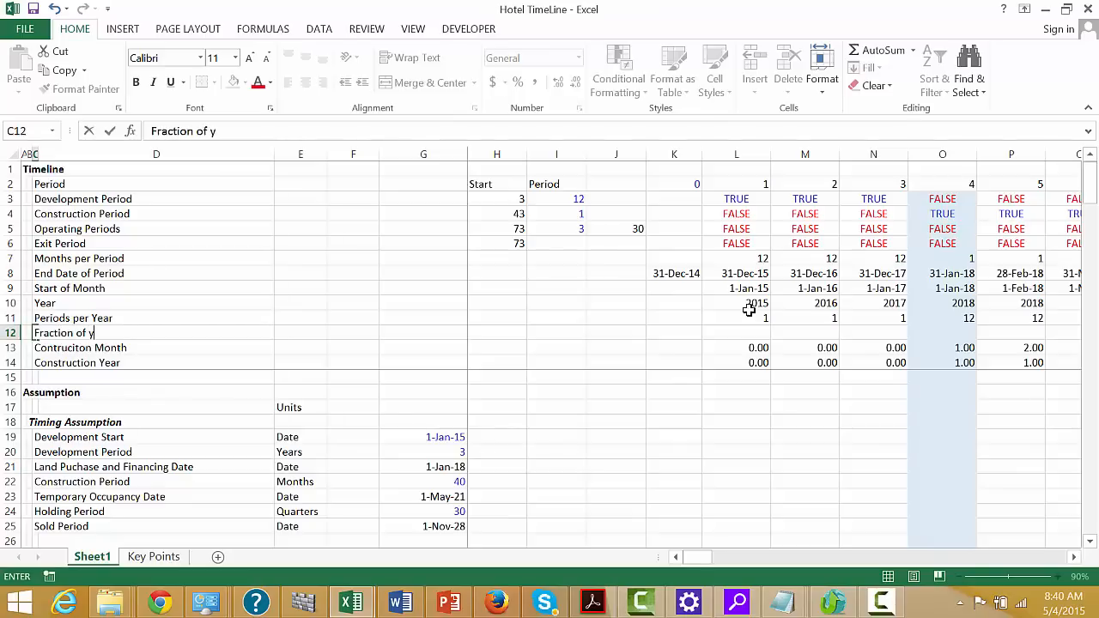
{"action": "key", "text": "BackSpace"}
{"action": "type", "text": "Year"}
{"action": "key", "text": "Return"}
Enter =DAYS360(L9,L8) in L12 to count the days between the first period's start and end dates
{"action": "key", "text": "Up"}
{"action": "key", "text": "Right"}
{"action": "key", "text": "Right"}
{"action": "key", "text": "Right"}
{"action": "key", "text": "Right"}
{"action": "key", "text": "Right"}
{"action": "key", "text": "Right"}
{"action": "key", "text": "Right"}
{"action": "key", "text": "Right"}
{"action": "key", "text": "Right"}
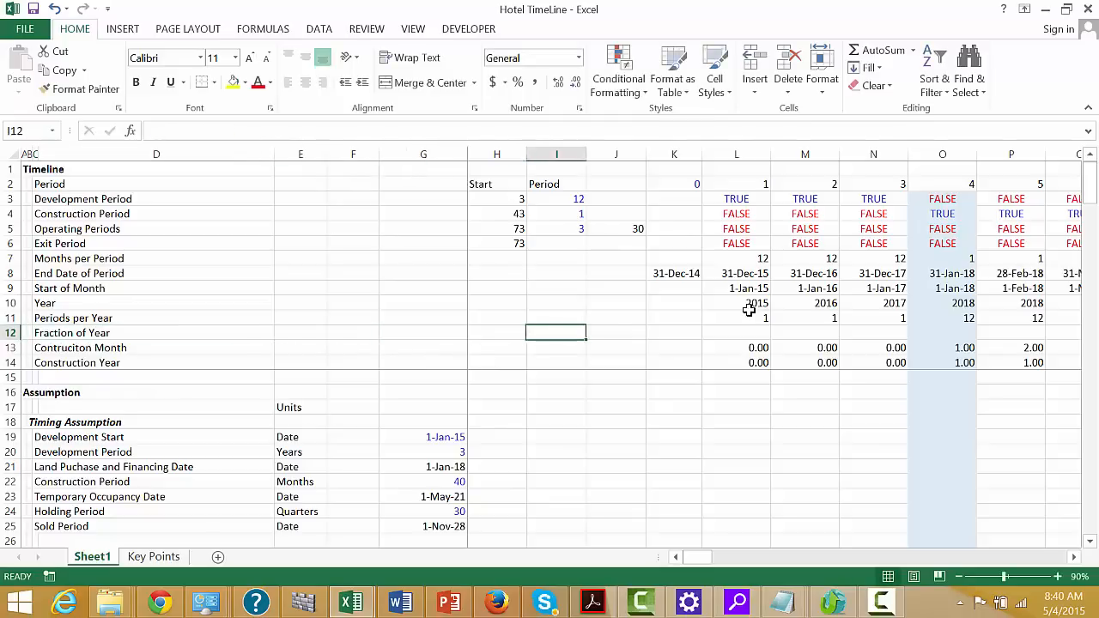
{"action": "type", "text": "="}
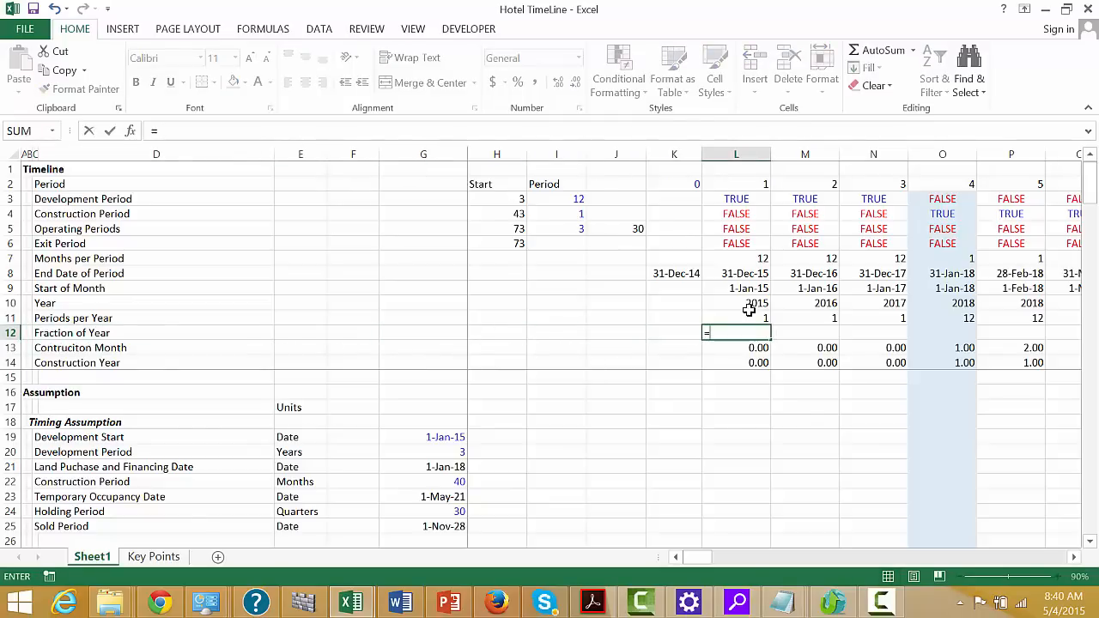
{"action": "type", "text": "day"}
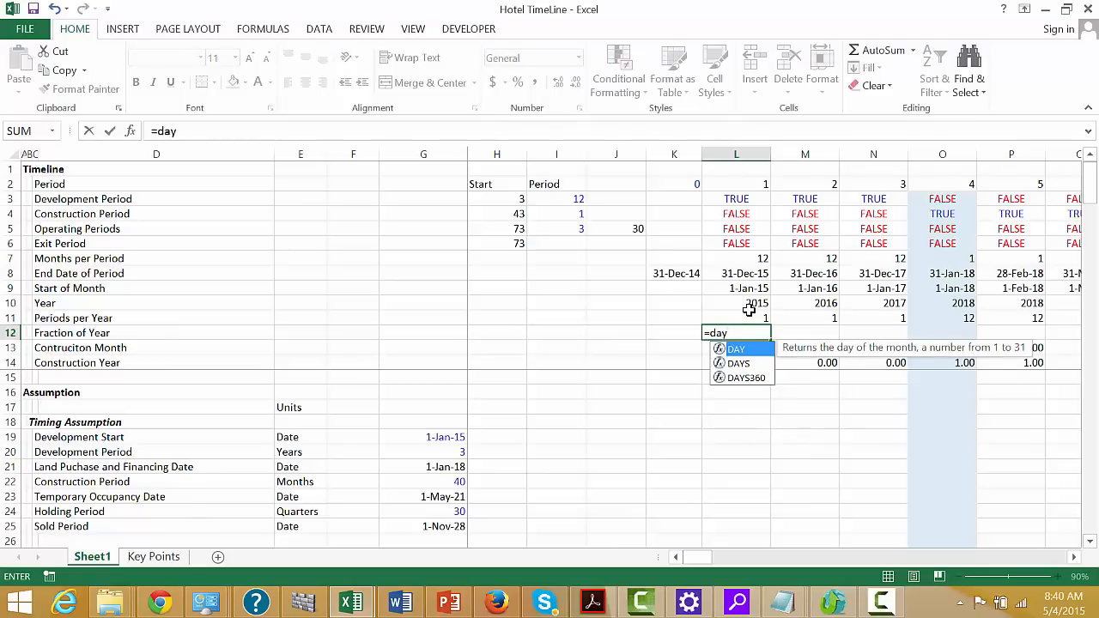
{"action": "key", "text": "Down"}
{"action": "key", "text": "Down"}
{"action": "key", "text": "Tab"}
{"action": "key", "text": "Up"}
{"action": "key", "text": "Up"}
{"action": "key", "text": "Up"}
{"action": "key", "text": "Up"}
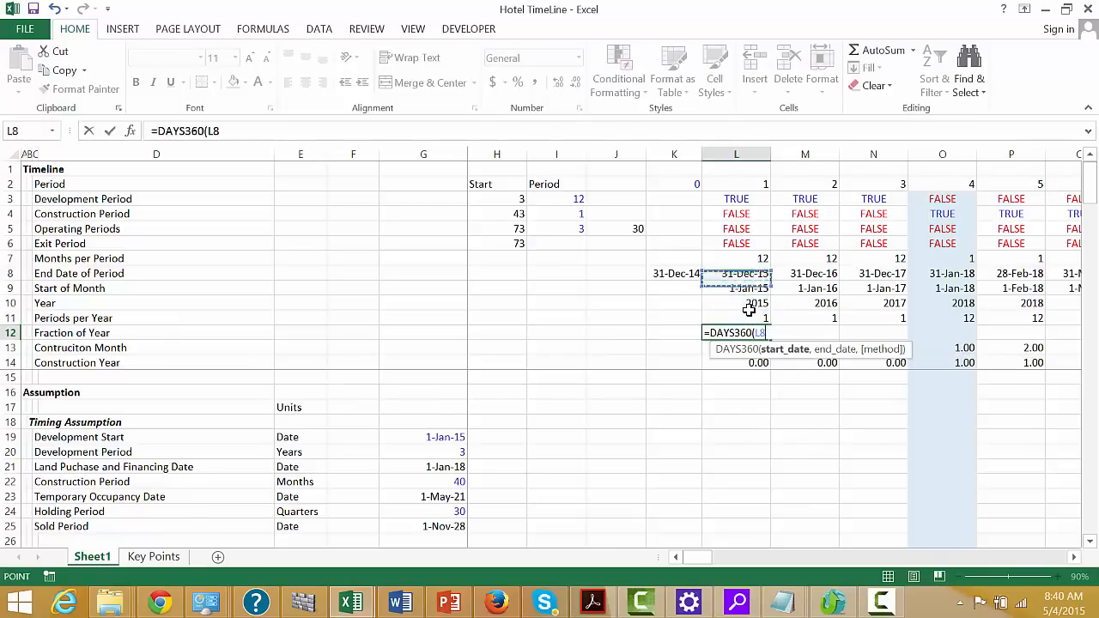
{"action": "key", "text": "Down"}
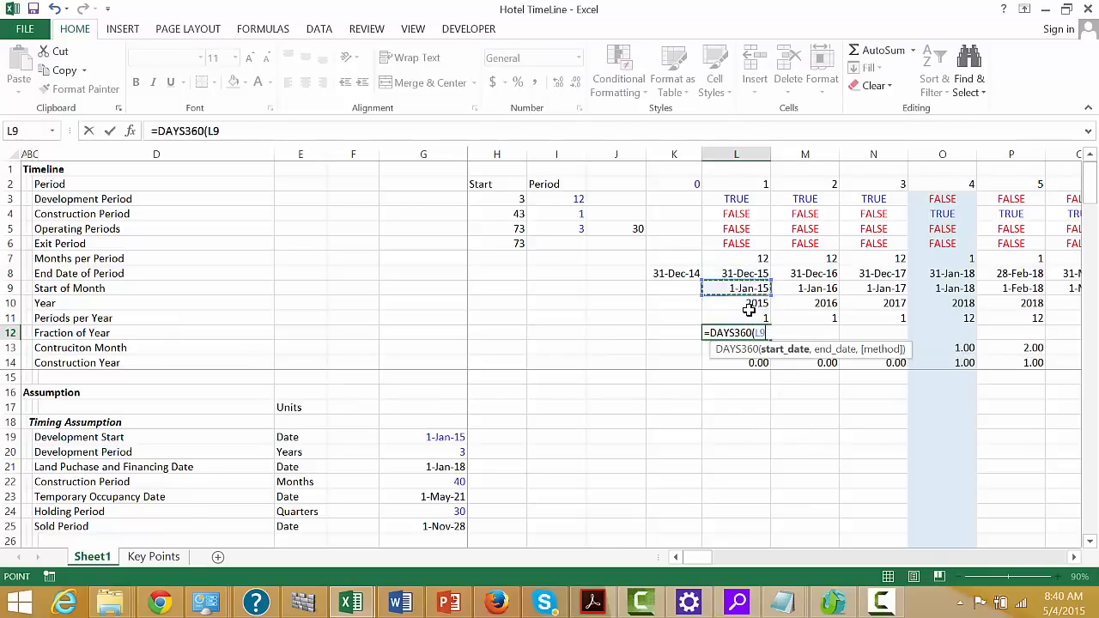
{"action": "type", "text": ","}
{"action": "key", "text": "Up"}
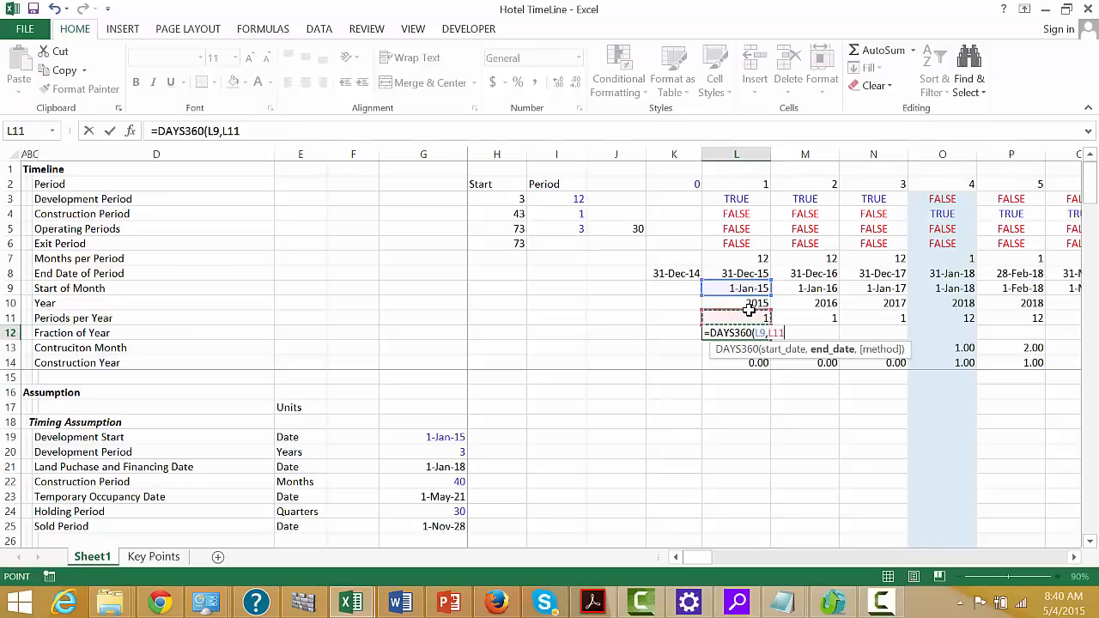
{"action": "key", "text": "Up"}
{"action": "key", "text": "Up"}
{"action": "key", "text": "Up"}
{"action": "key", "text": "Return"}
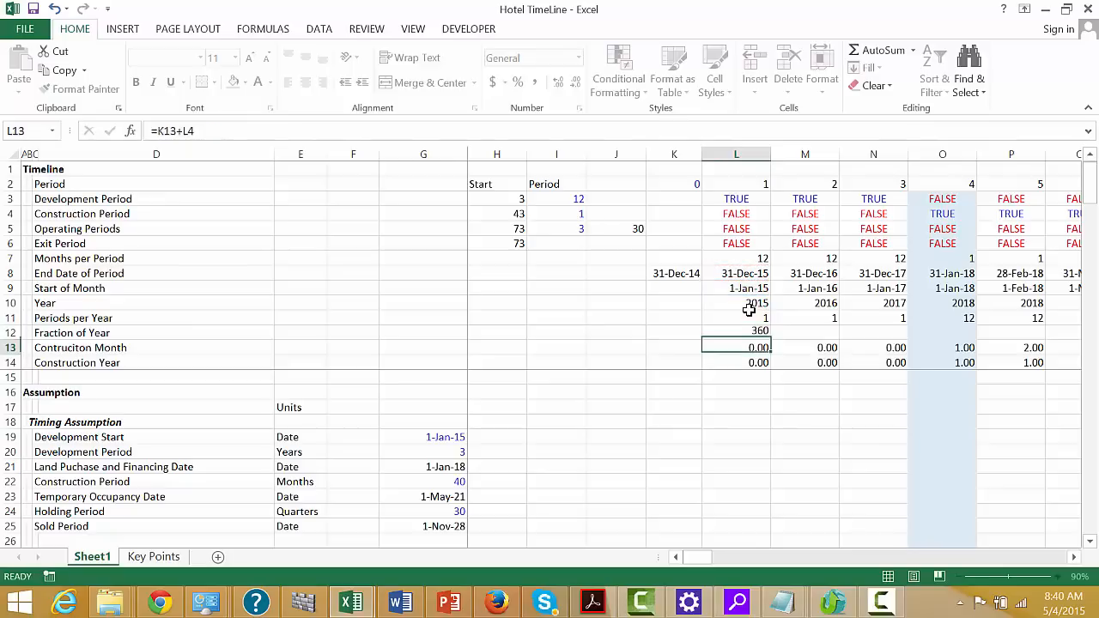
{"action": "key", "text": "Up"}
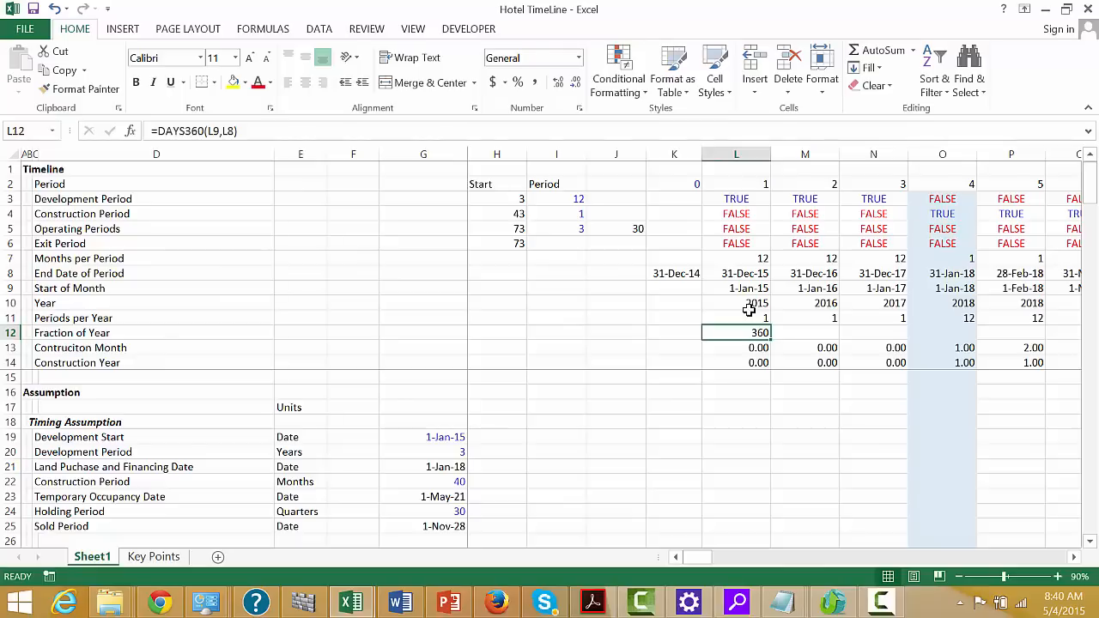
Divide the DAYS360 formula in L12 by 360 to express the period as a fraction of a year
{"action": "key", "text": "F2"}
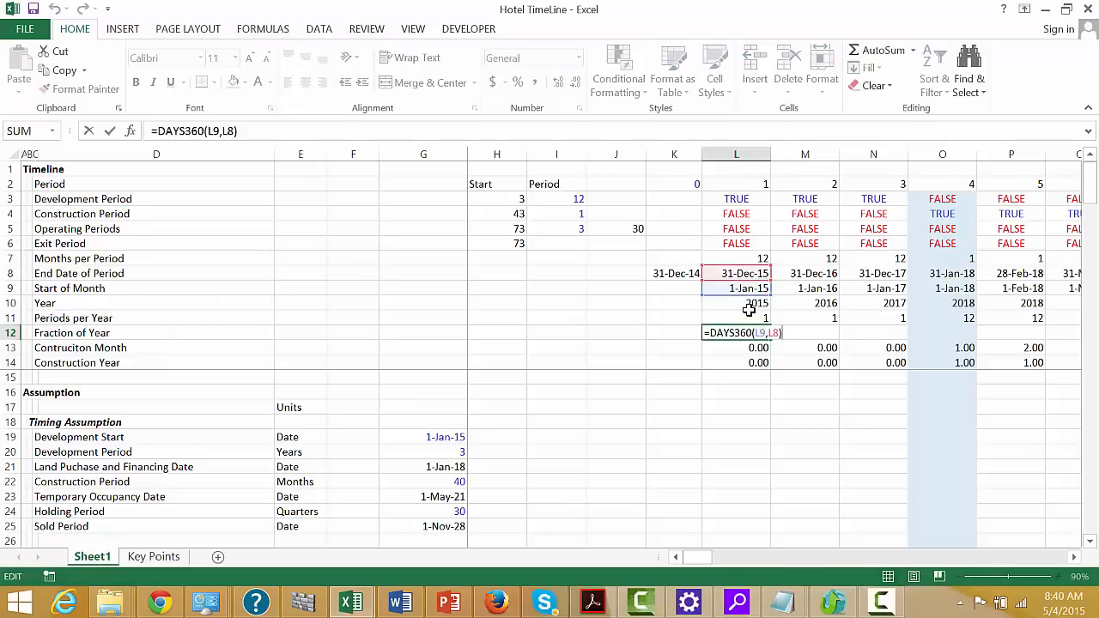
{"action": "type", "text": "/360"}
{"action": "key", "text": "ctrl+Return"}
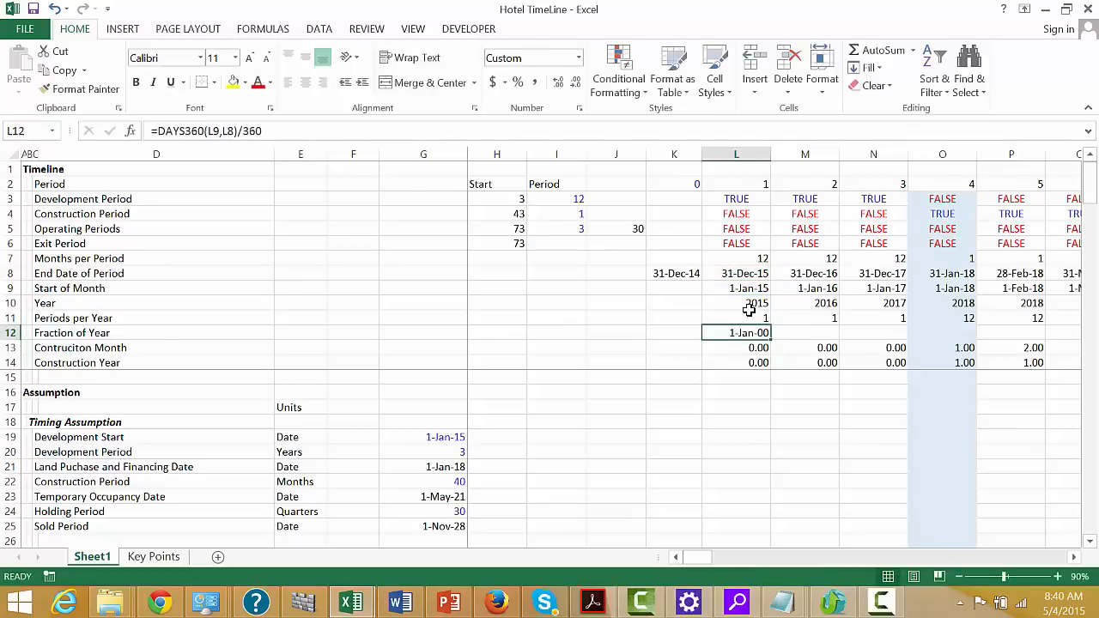
Format L12 as a percentage and fill the Fraction of Year formula across all the timeline periods
{"action": "key", "text": "ctrl+shift+5"}
{"action": "key", "text": "shift+Right"}
{"action": "key", "text": "shift+Right"}
{"action": "key", "text": "shift+Right"}
{"action": "key", "text": "shift+Right"}
{"action": "key", "text": "shift+Right"}
{"action": "key", "text": "ctrl+r"}
Examine the Fraction of Year percentages across the monthly construction periods in row 12
{"action": "key", "text": "Right"}
{"action": "key", "text": "Right"}
{"action": "key", "text": "Right"}
{"action": "key", "text": "Right"}
{"action": "key", "text": "Right"}
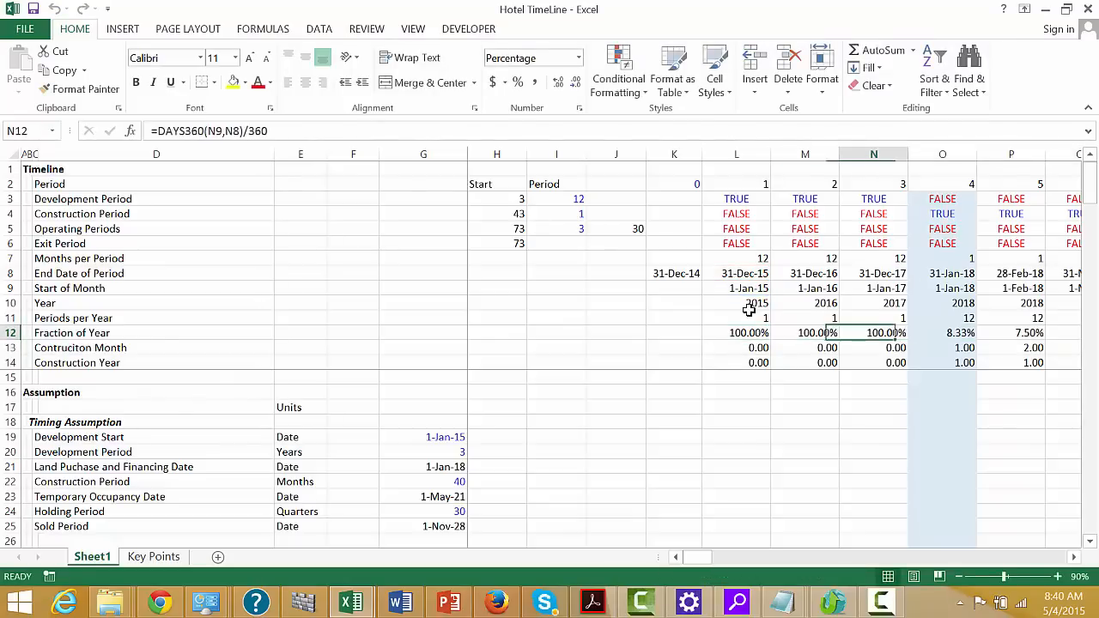
{"action": "key", "text": "Right"}
{"action": "key", "text": "Right"}
{"action": "key", "text": "Right"}
{"action": "key", "text": "Right"}
{"action": "key", "text": "Right"}
{"action": "key", "text": "Right"}
{"action": "key", "text": "Right"}
{"action": "key", "text": "Right"}
{"action": "key", "text": "Right"}
{"action": "key", "text": "Right"}
{"action": "key", "text": "Right"}
{"action": "key", "text": "Right"}
{"action": "key", "text": "Right"}
{"action": "key", "text": "Right"}
{"action": "key", "text": "Right"}
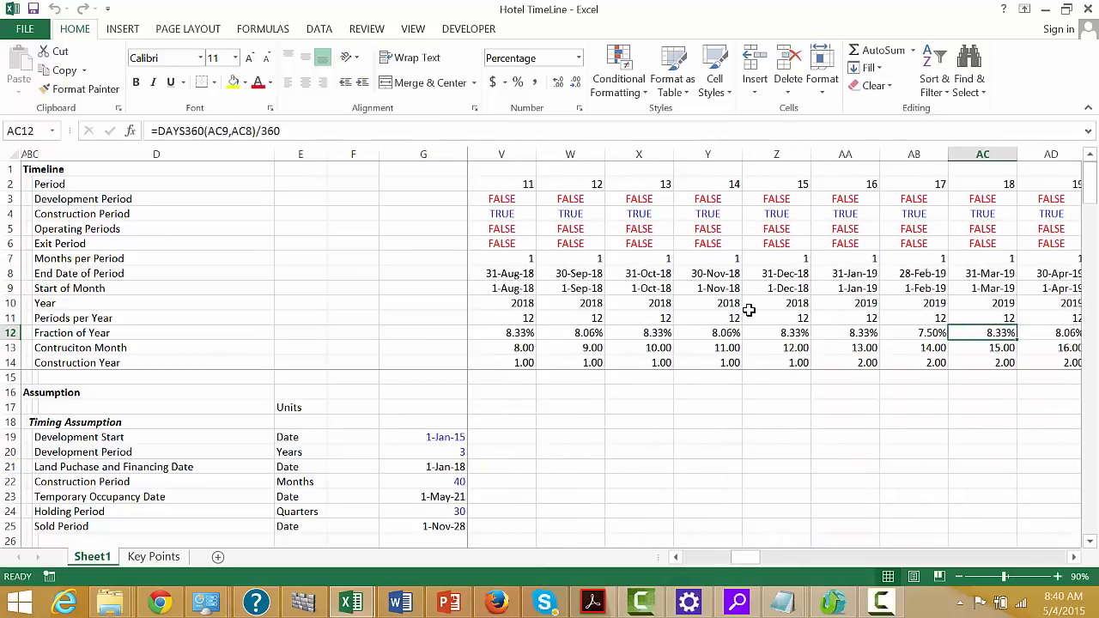
{"action": "key", "text": "Left"}
{"action": "key", "text": "Left"}
Change L12 to =DAYS360(L9,L8+1)/360, fill it across the timeline periods and check the monthly fractions
{"action": "key", "text": "Left"}
{"action": "key", "text": "Left"}
{"action": "key", "text": "Left"}
{"action": "key", "text": "Left"}
{"action": "key", "text": "Left"}
{"action": "key", "text": "Left"}
{"action": "key", "text": "Left"}
{"action": "key", "text": "Left"}
{"action": "key", "text": "Left"}
{"action": "key", "text": "Left"}
{"action": "key", "text": "Left"}
{"action": "key", "text": "Left"}
{"action": "key", "text": "Left"}
{"action": "key", "text": "Left"}
{"action": "key", "text": "Left"}
{"action": "key", "text": "Left"}
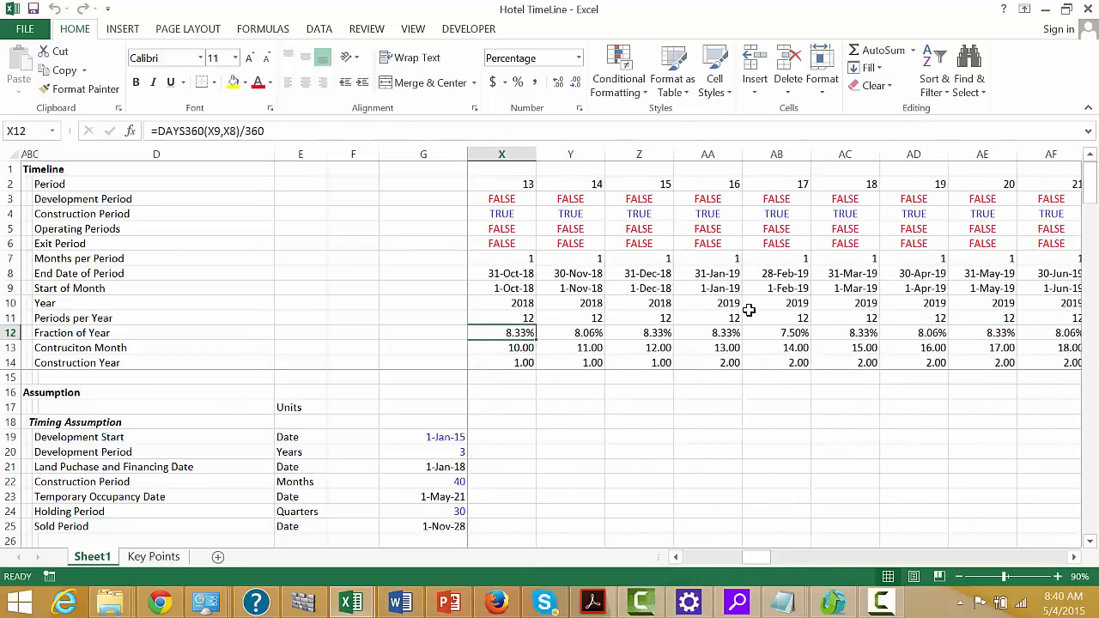
{"action": "key", "text": "Left"}
{"action": "key", "text": "Left"}
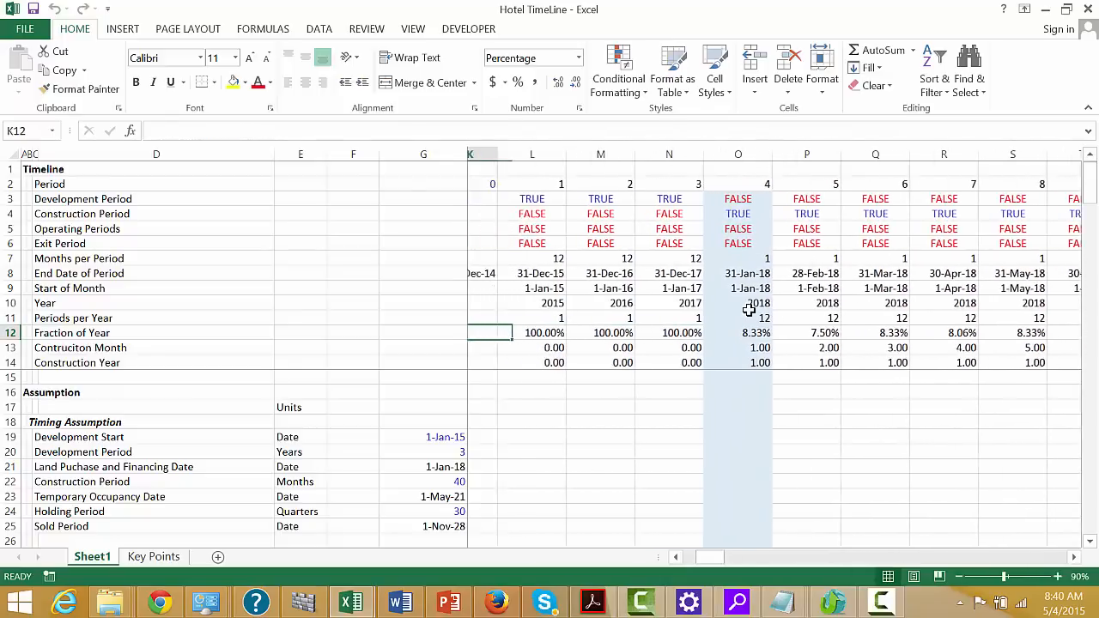
{"action": "key", "text": "F2"}
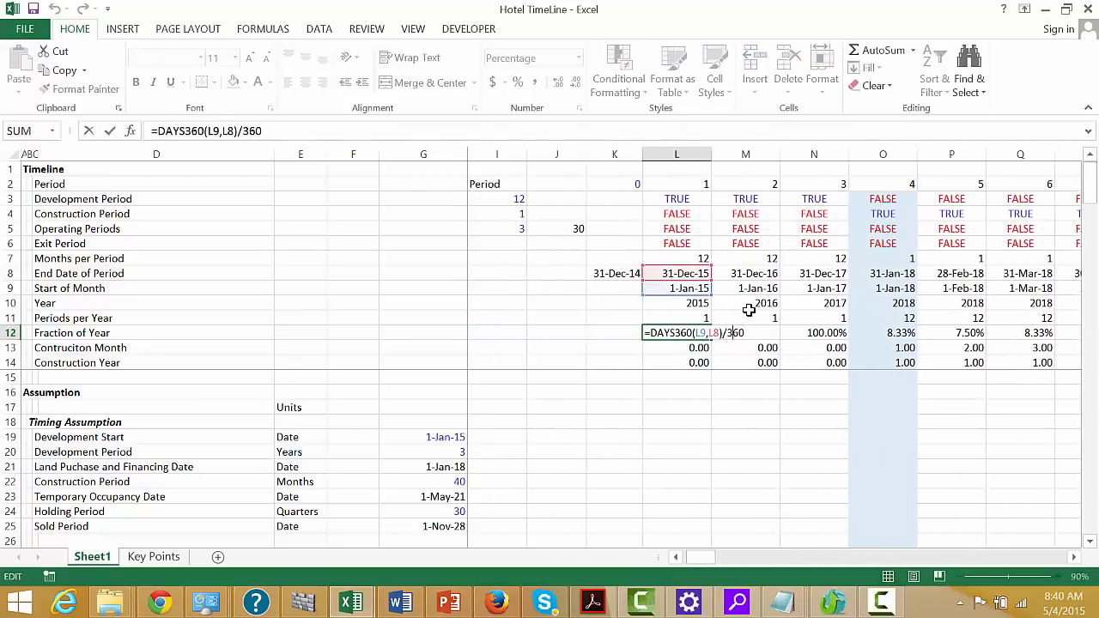
{"action": "key", "text": "Left"}
{"action": "key", "text": "Left"}
{"action": "key", "text": "Left"}
{"action": "key", "text": "Left"}
{"action": "key", "text": "Left"}
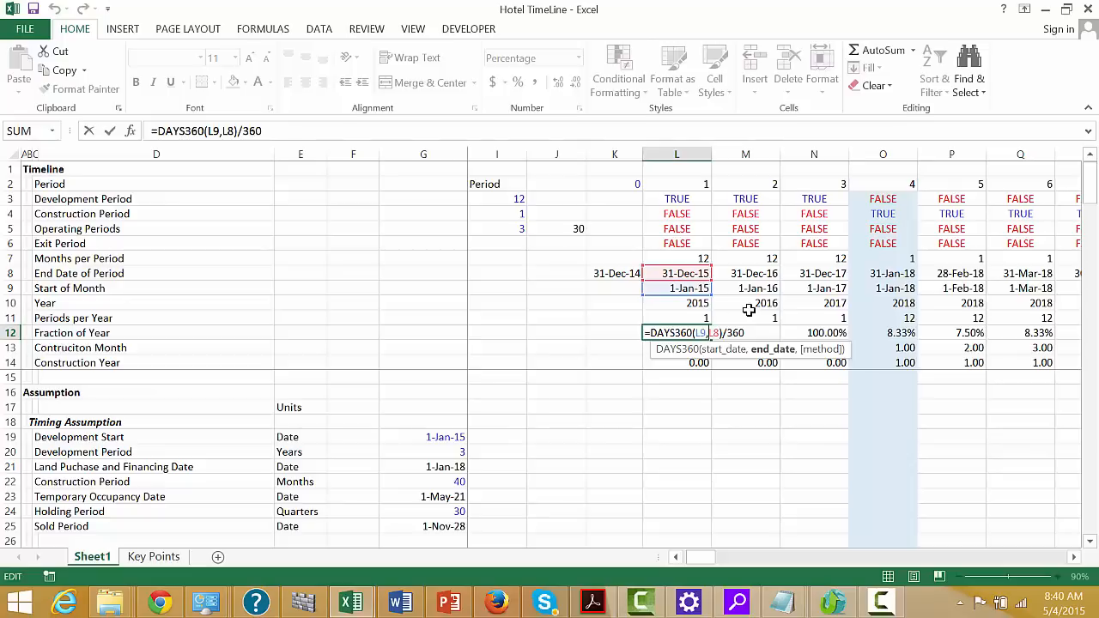
{"action": "type", "text": "+1"}
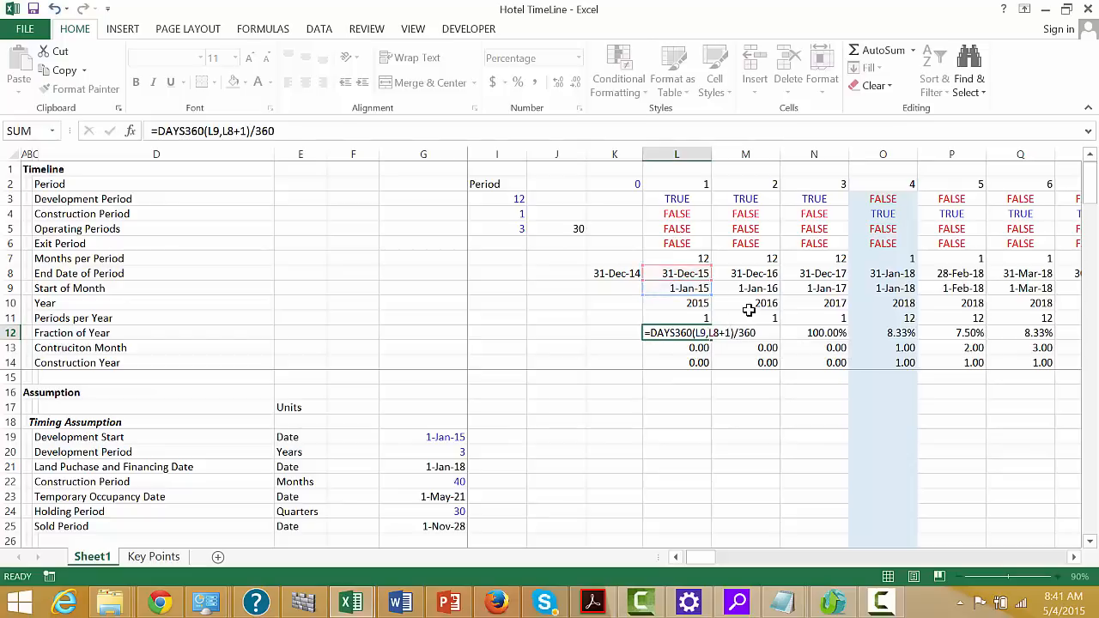
{"action": "key", "text": "ctrl+Return"}
{"action": "key", "text": "ctrl+shift+Right"}
{"action": "key", "text": "ctrl+r"}
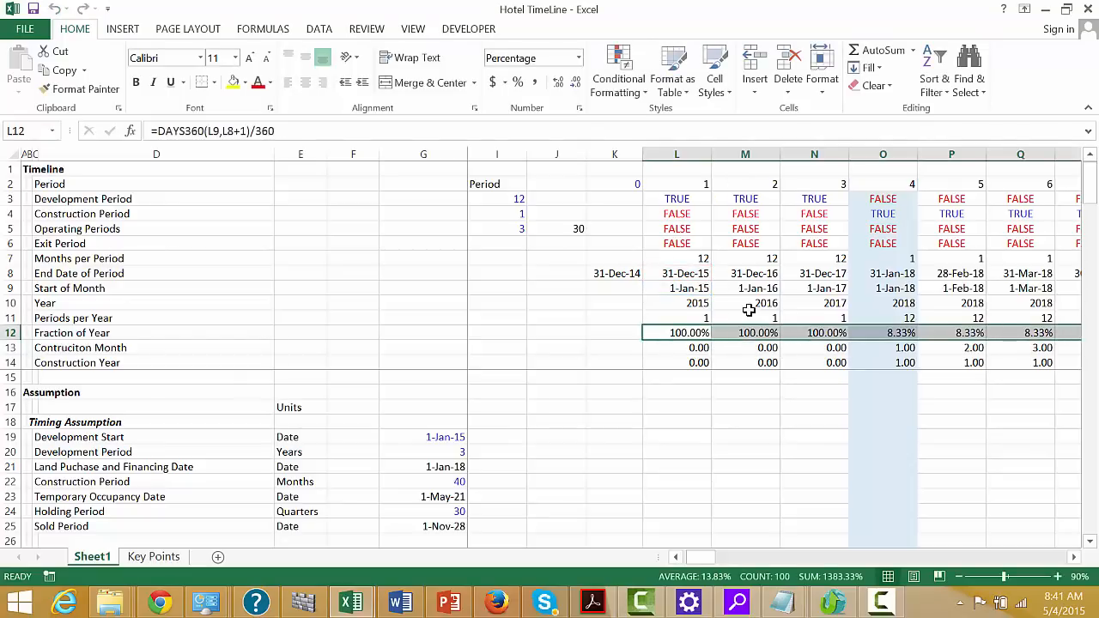
{"action": "key", "text": "Right"}
{"action": "key", "text": "Right"}
{"action": "key", "text": "Right"}
{"action": "key", "text": "Right"}
{"action": "key", "text": "Right"}
{"action": "key", "text": "Right"}
{"action": "key", "text": "Right"}
{"action": "key", "text": "Right"}
{"action": "key", "text": "Right"}
{"action": "key", "text": "Right"}
{"action": "key", "text": "Right"}
{"action": "key", "text": "Right"}
{"action": "key", "text": "Right"}
{"action": "key", "text": "Right"}
{"action": "key", "text": "Right"}
{"action": "key", "text": "Right"}
{"action": "key", "text": "Right"}
{"action": "key", "text": "Right"}
{"action": "key", "text": "Right"}
{"action": "key", "text": "Right"}
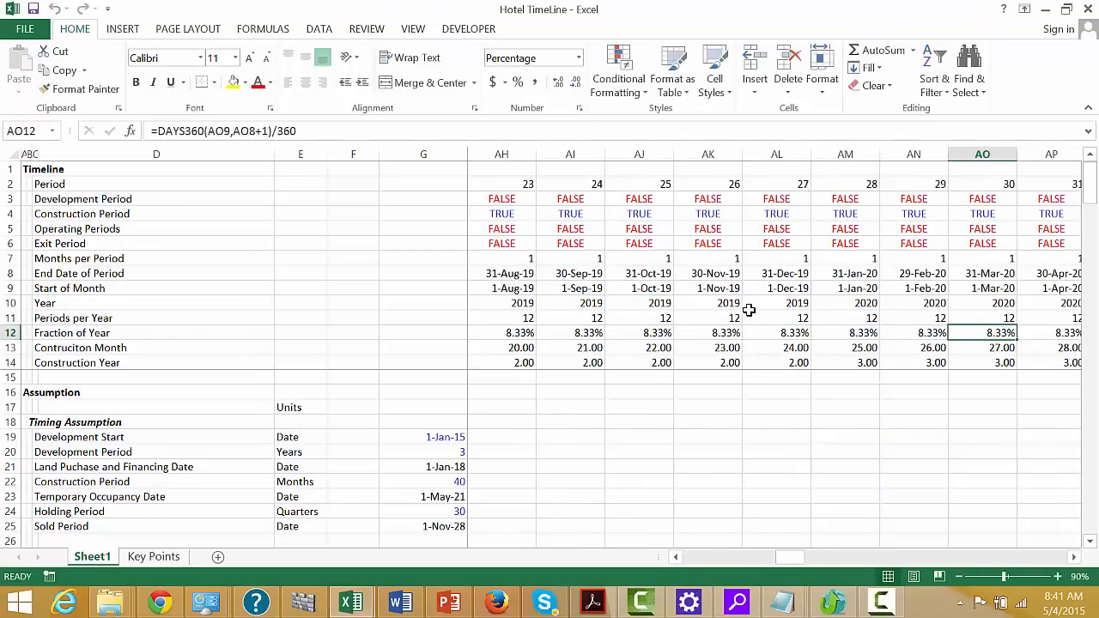
Examine the Fraction of Year percentages in row 12 across the construction and quarterly operating periods
{"action": "key", "text": "Right"}
{"action": "key", "text": "Right"}
{"action": "key", "text": "Right"}
{"action": "key", "text": "Right"}
{"action": "key", "text": "Right"}
{"action": "key", "text": "Right"}
{"action": "key", "text": "Right"}
{"action": "key", "text": "Right"}
{"action": "key", "text": "Right"}
{"action": "key", "text": "Right"}
{"action": "key", "text": "Right"}
{"action": "key", "text": "Right"}
{"action": "key", "text": "Right"}
{"action": "key", "text": "Right"}
{"action": "key", "text": "Right"}
{"action": "key", "text": "Right"}
{"action": "key", "text": "Right"}
{"action": "key", "text": "Right"}
{"action": "key", "text": "Right"}
{"action": "key", "text": "Right"}
{"action": "key", "text": "Left"}
{"action": "key", "text": "Left"}
{"action": "key", "text": "Left"}
{"action": "key", "text": "Left"}
{"action": "key", "text": "Left"}
{"action": "key", "text": "Left"}
{"action": "key", "text": "Left"}
{"action": "key", "text": "Left"}
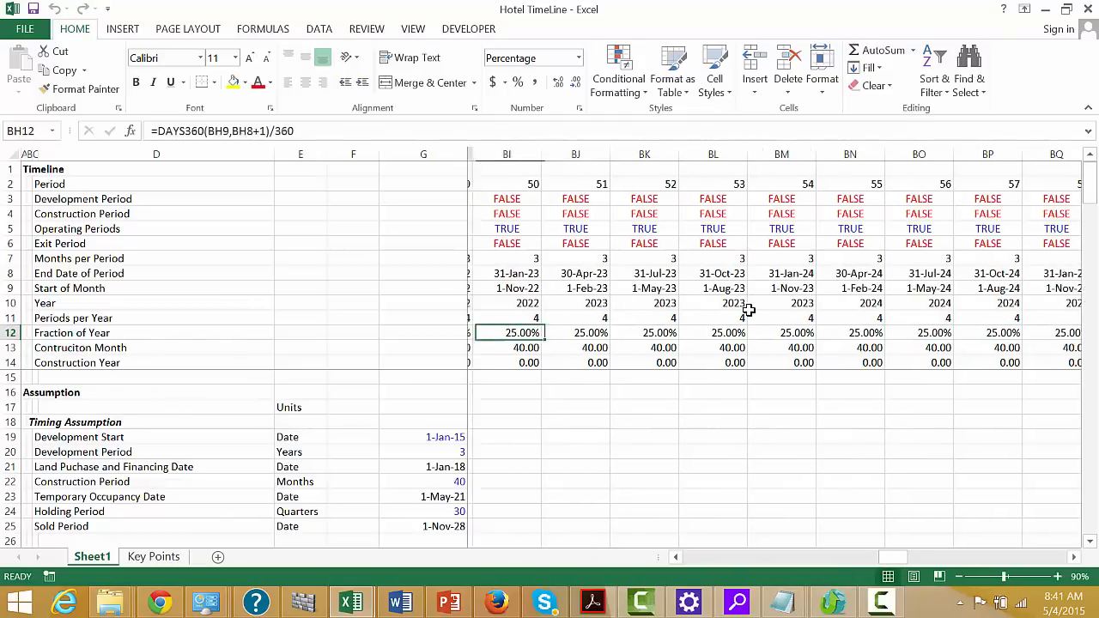
{"action": "key", "text": "Left"}
{"action": "key", "text": "Left"}
{"action": "key", "text": "Left"}
{"action": "key", "text": "Left"}
{"action": "key", "text": "Left"}
{"action": "key", "text": "Left"}
{"action": "key", "text": "Left"}
{"action": "key", "text": "Left"}
{"action": "key", "text": "Left"}
{"action": "key", "text": "Left"}
{"action": "key", "text": "Left"}
{"action": "key", "text": "Left"}
{"action": "key", "text": "Left"}
{"action": "key", "text": "Left"}
{"action": "key", "text": "Left"}
{"action": "key", "text": "Left"}
{"action": "key", "text": "Left"}
{"action": "key", "text": "Left"}
{"action": "key", "text": "Left"}
{"action": "key", "text": "Left"}
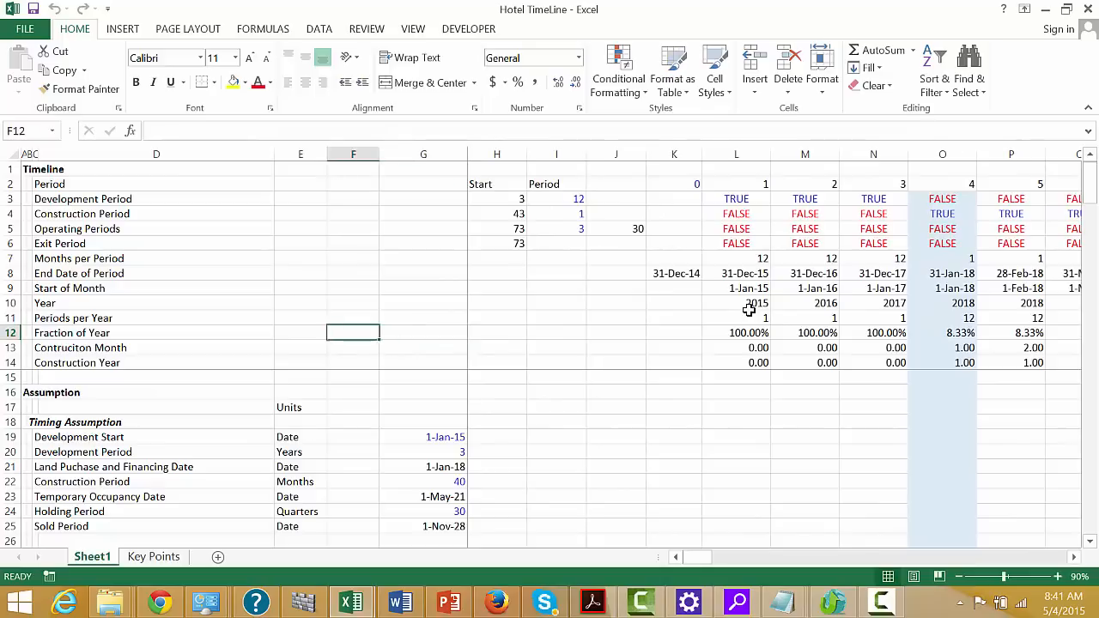
{"action": "key", "text": "Left"}
{"action": "key", "text": "Left"}
{"action": "key", "text": "Left"}
{"action": "key", "text": "Left"}
{"action": "key", "text": "Left"}
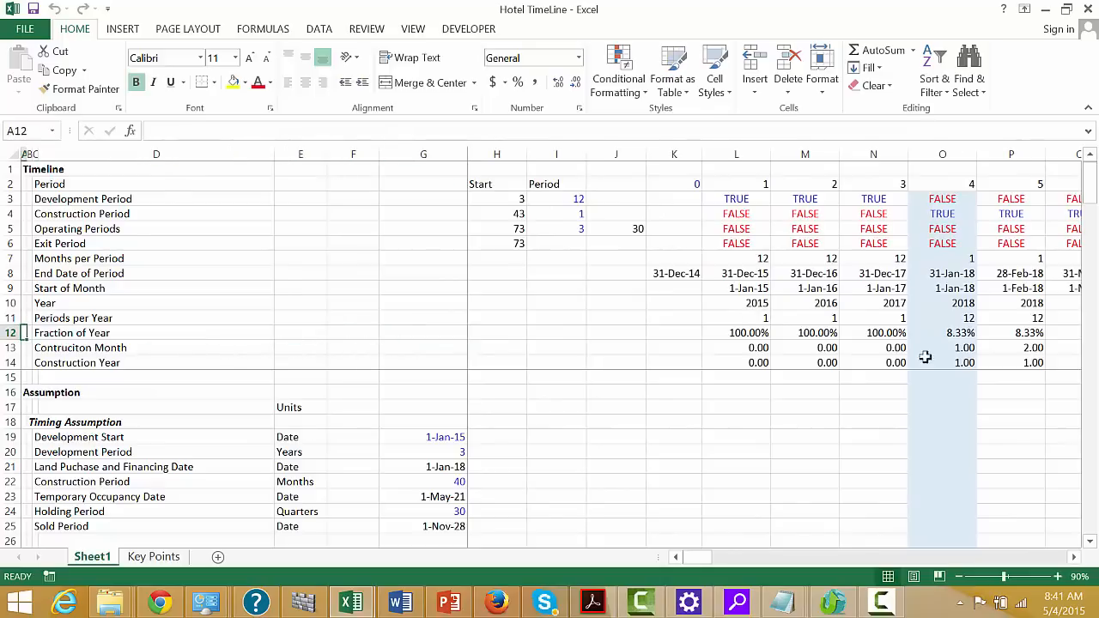
Unfreeze the panes and freeze them again at H12, locking rows 1 to 11 and columns A to G
{"action": "left_click", "coordinate": [588, 319]}
{"action": "key", "text": "Left"}
{"action": "key", "text": "Left"}
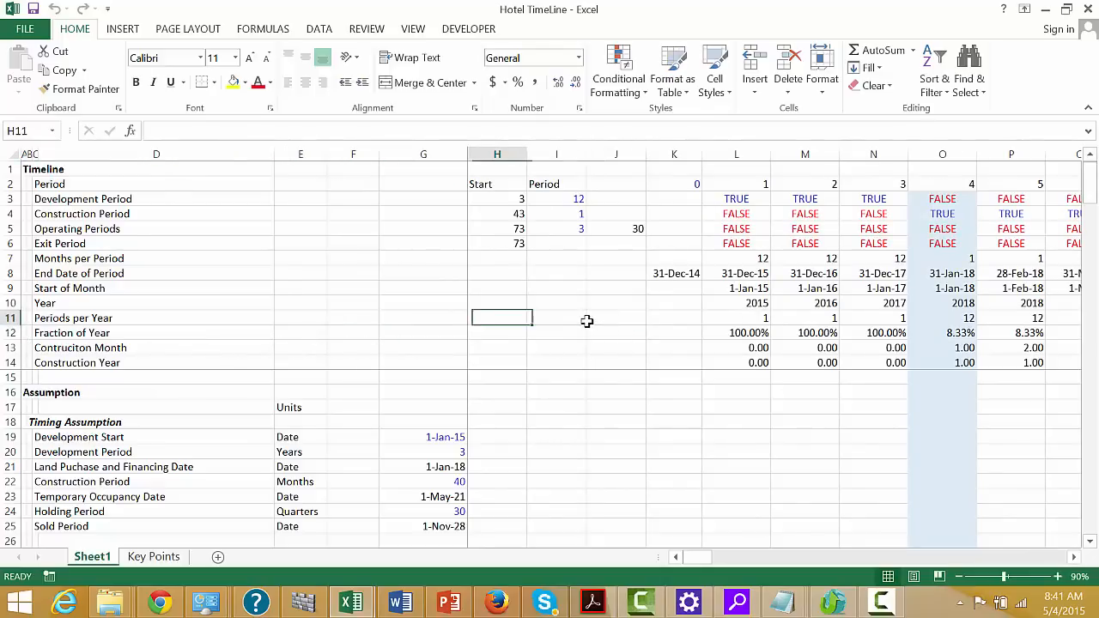
{"action": "key", "text": "Left"}
{"action": "key", "text": "Down"}
{"action": "key", "text": "Right"}
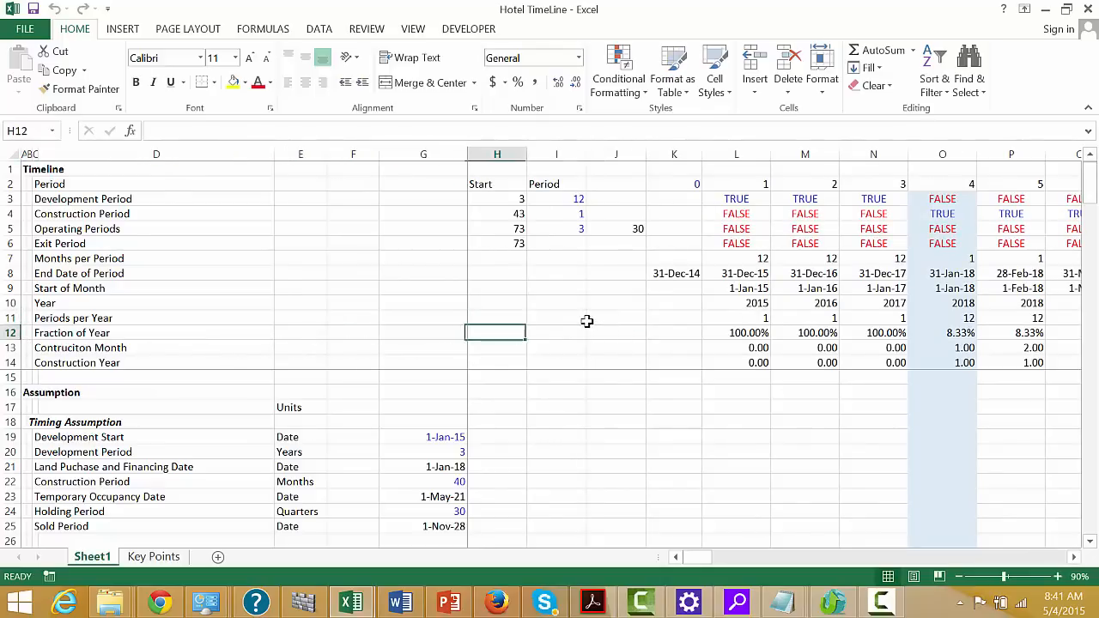
{"action": "key", "text": "alt"}
{"action": "type", "text": "w"}
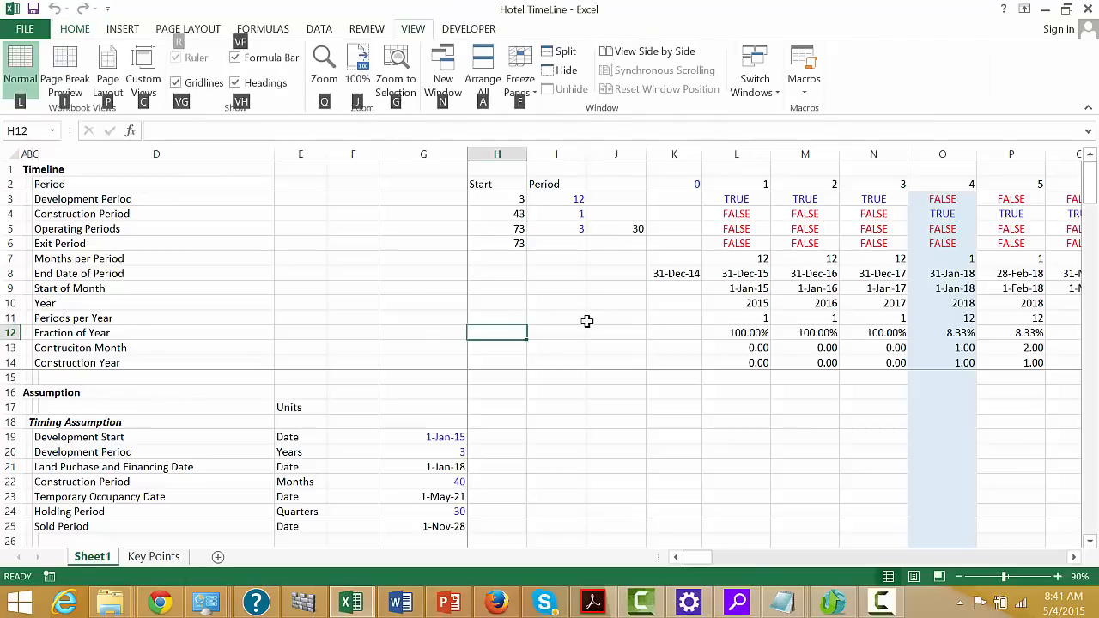
{"action": "type", "text": "f"}
{"action": "key", "text": "Escape"}
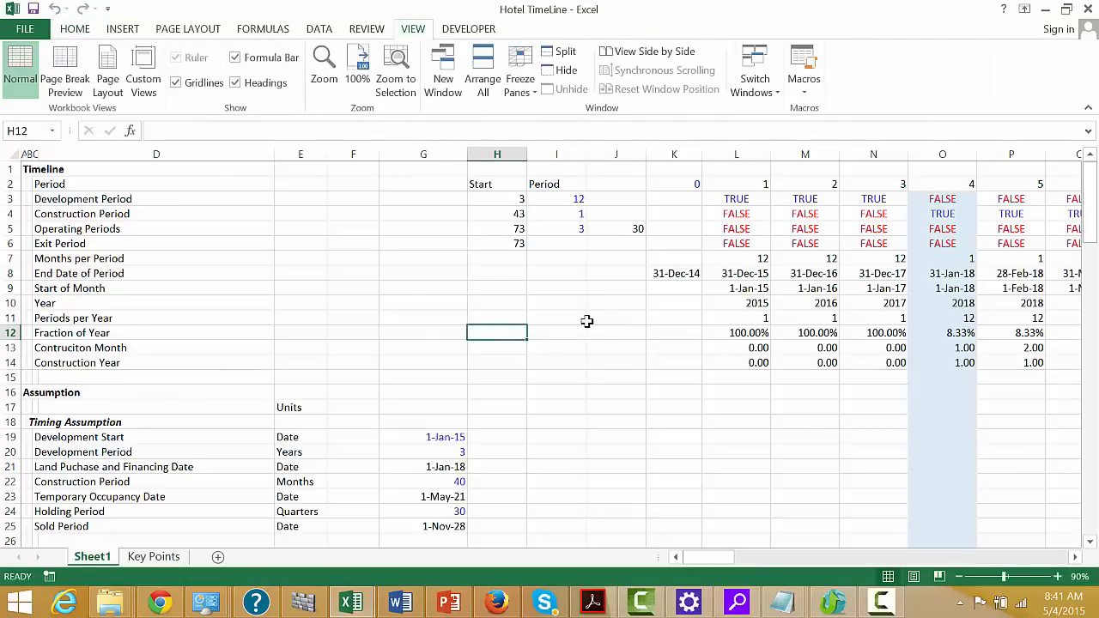
{"action": "type", "text": "f"}
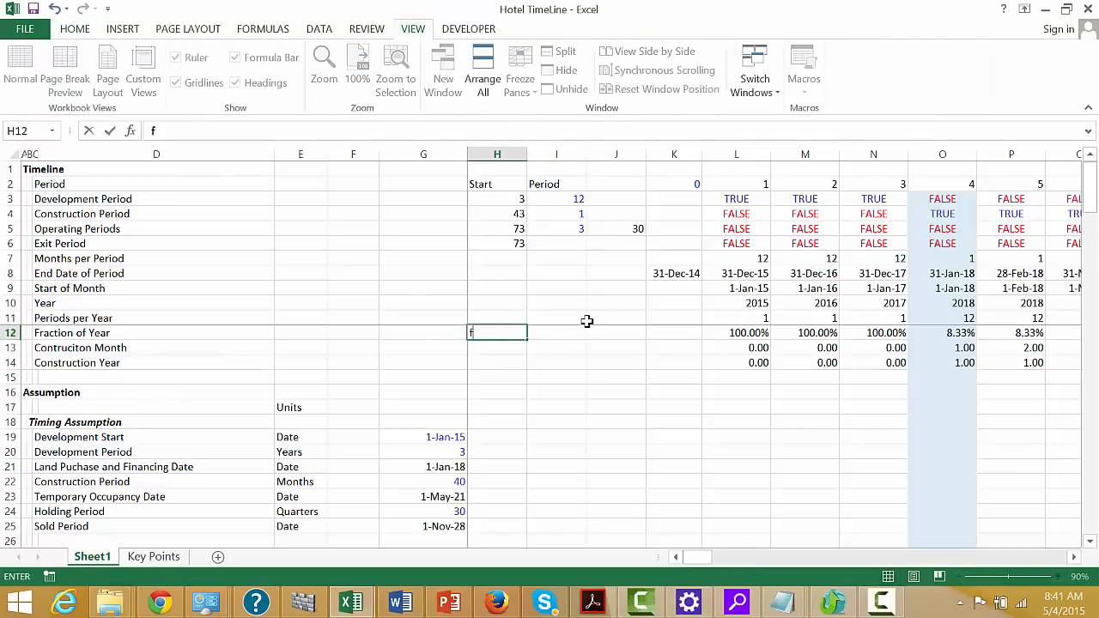
Edit the Inflation Rate - Revenues formula in L87 to add 1 to LOOKUP(L10,40:40,41:41) inside an opening parenthesis
{"action": "key", "text": "Down"}
{"action": "key", "text": "Down"}
{"action": "key", "text": "Down"}
{"action": "key", "text": "Down"}
{"action": "key", "text": "Down"}
{"action": "key", "text": "Down"}
{"action": "key", "text": "Down"}
{"action": "key", "text": "Down"}
{"action": "key", "text": "Down"}
{"action": "key", "text": "Down"}
{"action": "key", "text": "Down"}
{"action": "key", "text": "Down"}
{"action": "key", "text": "Down"}
{"action": "key", "text": "Down"}
{"action": "key", "text": "Down"}
{"action": "key", "text": "Down"}
{"action": "key", "text": "Down"}
{"action": "key", "text": "Down"}
{"action": "key", "text": "Down"}
{"action": "key", "text": "Down"}
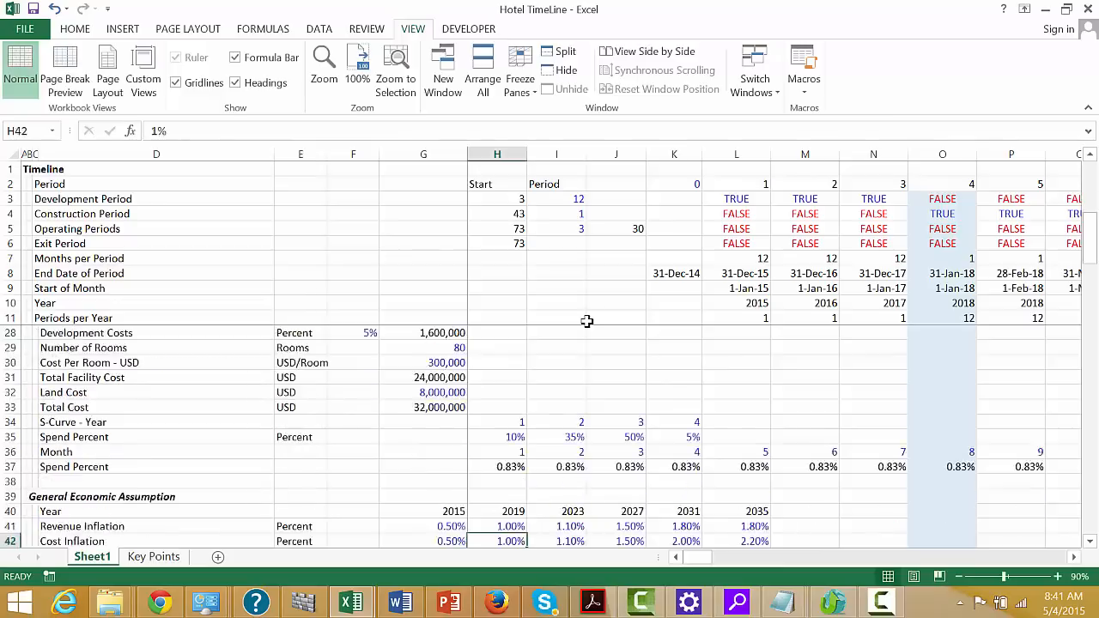
{"action": "key", "text": "Down"}
{"action": "key", "text": "Down"}
{"action": "key", "text": "Down"}
{"action": "key", "text": "Down"}
{"action": "key", "text": "Down"}
{"action": "key", "text": "Down"}
{"action": "key", "text": "Down"}
{"action": "key", "text": "Down"}
{"action": "key", "text": "Down"}
{"action": "key", "text": "Down"}
{"action": "key", "text": "Down"}
{"action": "key", "text": "Down"}
{"action": "key", "text": "Down"}
{"action": "key", "text": "Down"}
{"action": "key", "text": "Down"}
{"action": "key", "text": "Down"}
{"action": "key", "text": "Down"}
{"action": "key", "text": "Down"}
{"action": "key", "text": "Down"}
{"action": "key", "text": "Down"}
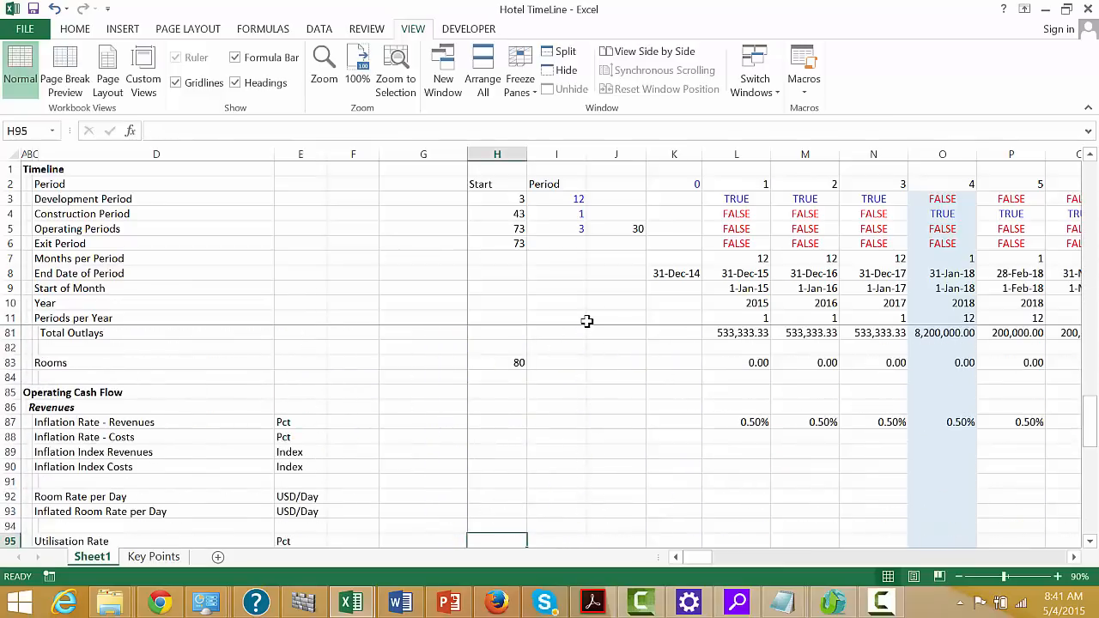
{"action": "key", "text": "Up"}
{"action": "key", "text": "Up"}
{"action": "key", "text": "Up"}
{"action": "key", "text": "Up"}
{"action": "key", "text": "Up"}
{"action": "key", "text": "Up"}
{"action": "key", "text": "Up"}
{"action": "key", "text": "Up"}
{"action": "key", "text": "Up"}
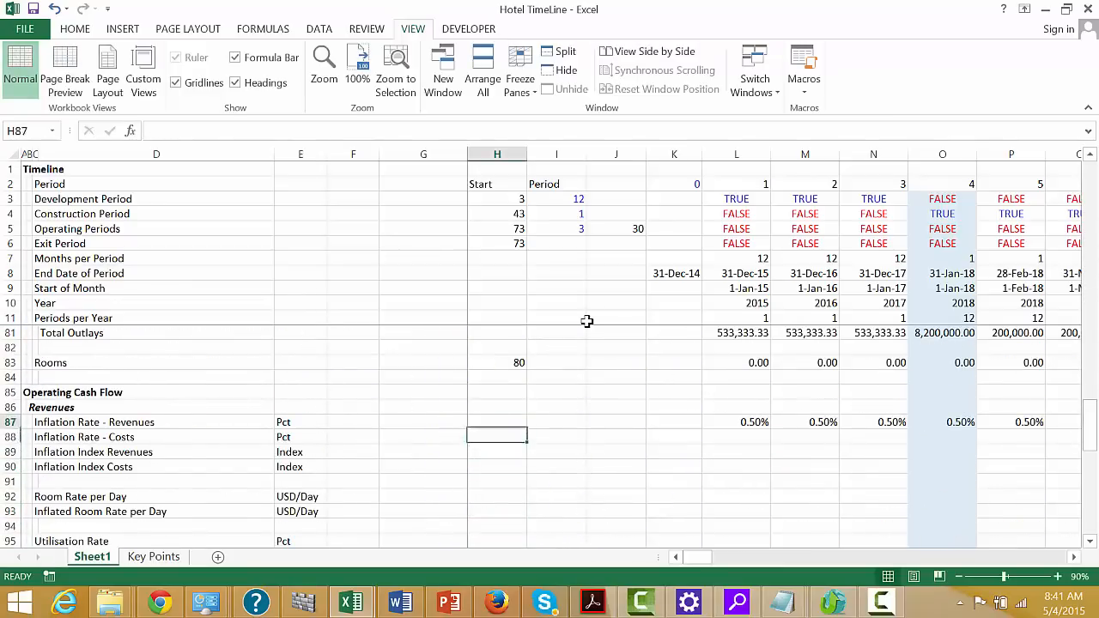
{"action": "key", "text": "Right"}
{"action": "key", "text": "Right"}
{"action": "key", "text": "Right"}
{"action": "key", "text": "Down"}
{"action": "key", "text": "Right"}
{"action": "key", "text": "F2"}
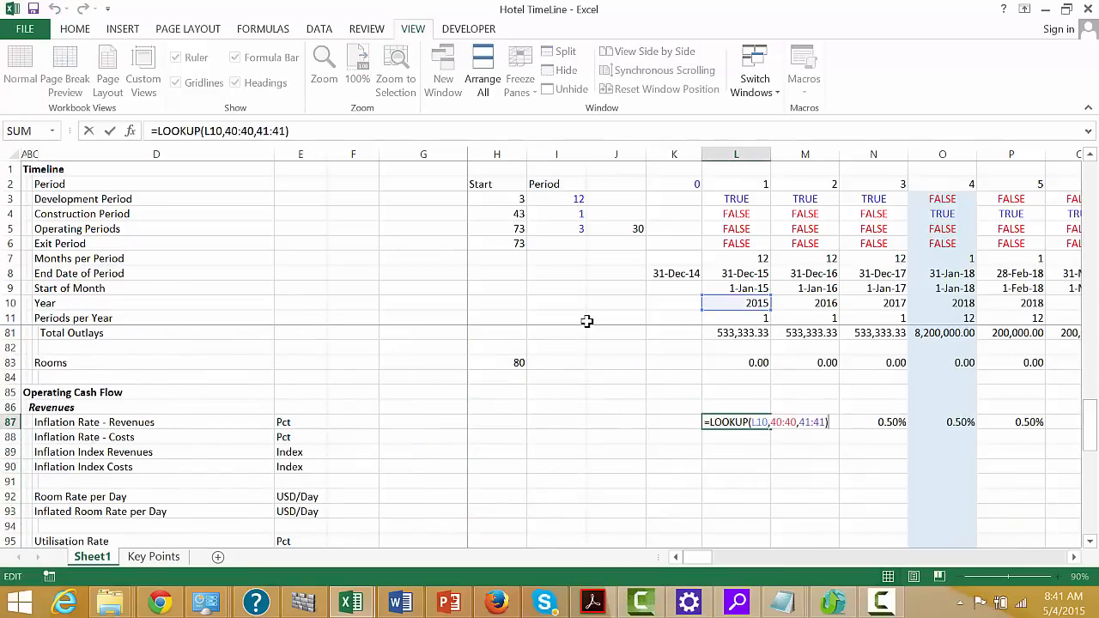
{"action": "key", "text": "Left"}
{"action": "key", "text": "Left"}
{"action": "key", "text": "Left"}
{"action": "key", "text": "Left"}
{"action": "key", "text": "Left"}
{"action": "key", "text": "Left"}
{"action": "key", "text": "Left"}
{"action": "key", "text": "Left"}
{"action": "key", "text": "Left"}
{"action": "key", "text": "Left"}
{"action": "key", "text": "Left"}
{"action": "key", "text": "Left"}
{"action": "key", "text": "Left"}
{"action": "key", "text": "Left"}
{"action": "key", "text": "Left"}
{"action": "key", "text": "Left"}
{"action": "key", "text": "Left"}
{"action": "key", "text": "Left"}
{"action": "key", "text": "Left"}
{"action": "key", "text": "Left"}
{"action": "type", "text": "(1+"}
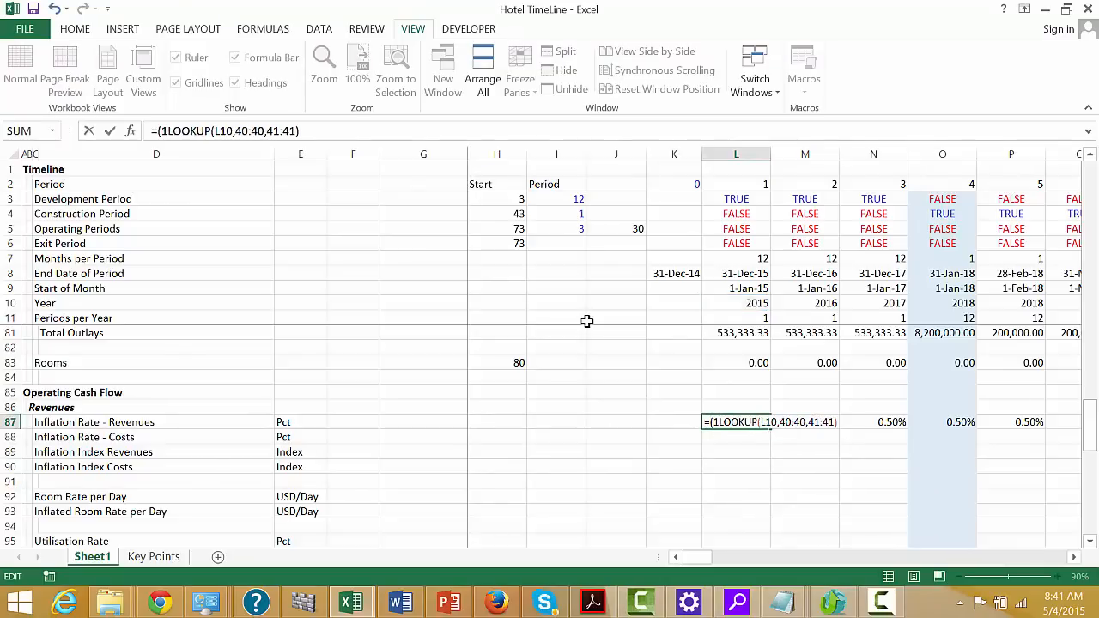
{"action": "key", "text": "Right"}
{"action": "key", "text": "Right"}
{"action": "key", "text": "Right"}
{"action": "key", "text": "Right"}
{"action": "key", "text": "Right"}
{"action": "key", "text": "Right"}
{"action": "key", "text": "Right"}
{"action": "key", "text": "Right"}
{"action": "key", "text": "Right"}
{"action": "key", "text": "Right"}
{"action": "key", "text": "Right"}
{"action": "key", "text": "Right"}
{"action": "key", "text": "Right"}
{"action": "key", "text": "Right"}
{"action": "key", "text": "Right"}
{"action": "key", "text": "Right"}
{"action": "key", "text": "Right"}
{"action": "key", "text": "Right"}
{"action": "key", "text": "Right"}
{"action": "key", "text": "Right"}
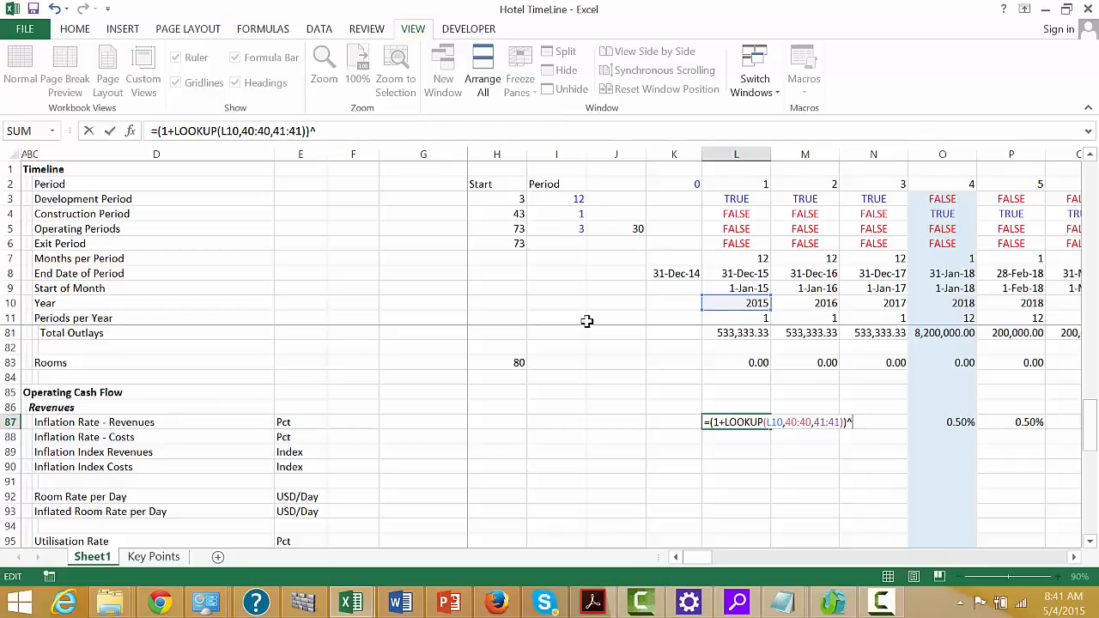
Raise the L87 expression to the power (1/L7) and subtract 1, giving =(1+LOOKUP(L10,40:40,41:41))^(1/L7)-1
{"action": "type", "text": ")^(1/"}
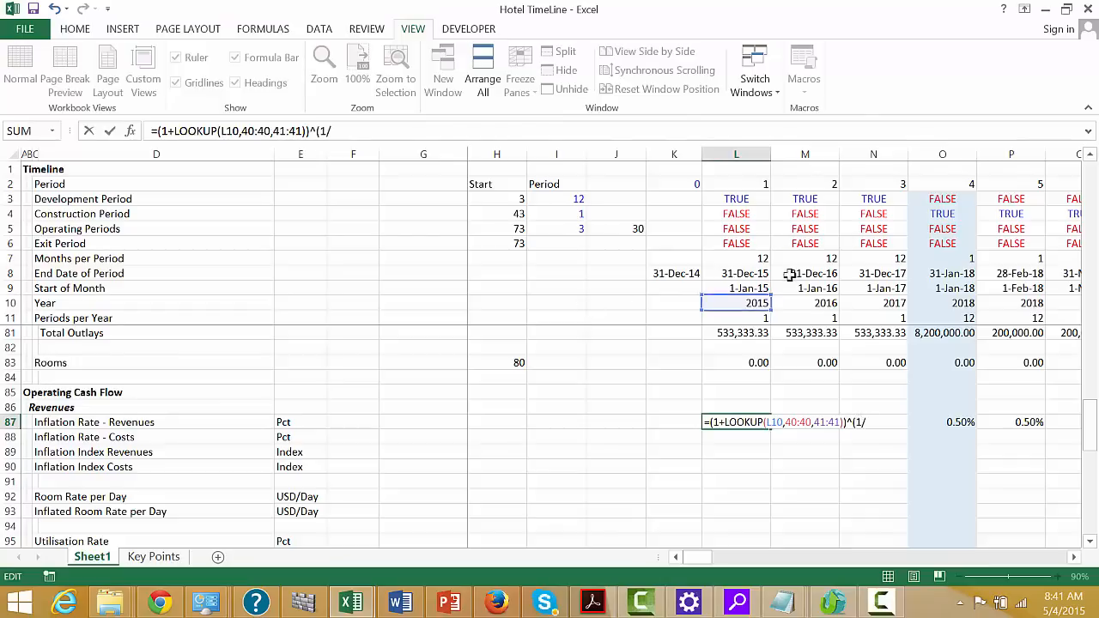
{"action": "left_click", "coordinate": [756, 256]}
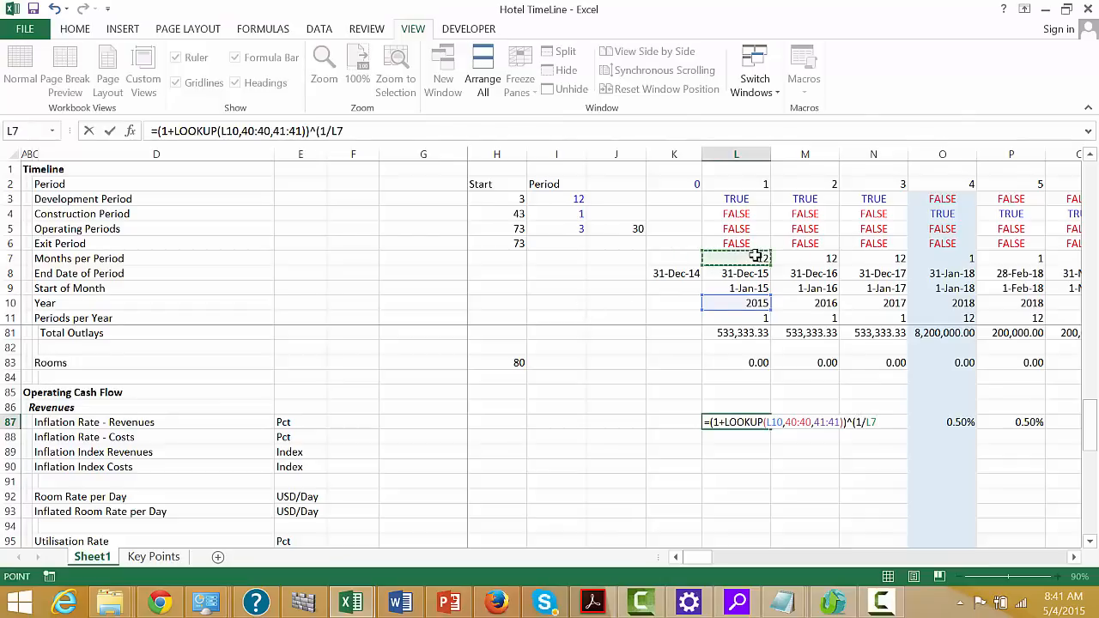
{"action": "type", "text": ")-1"}
{"action": "key", "text": "Return"}
{"action": "key", "text": "Up"}
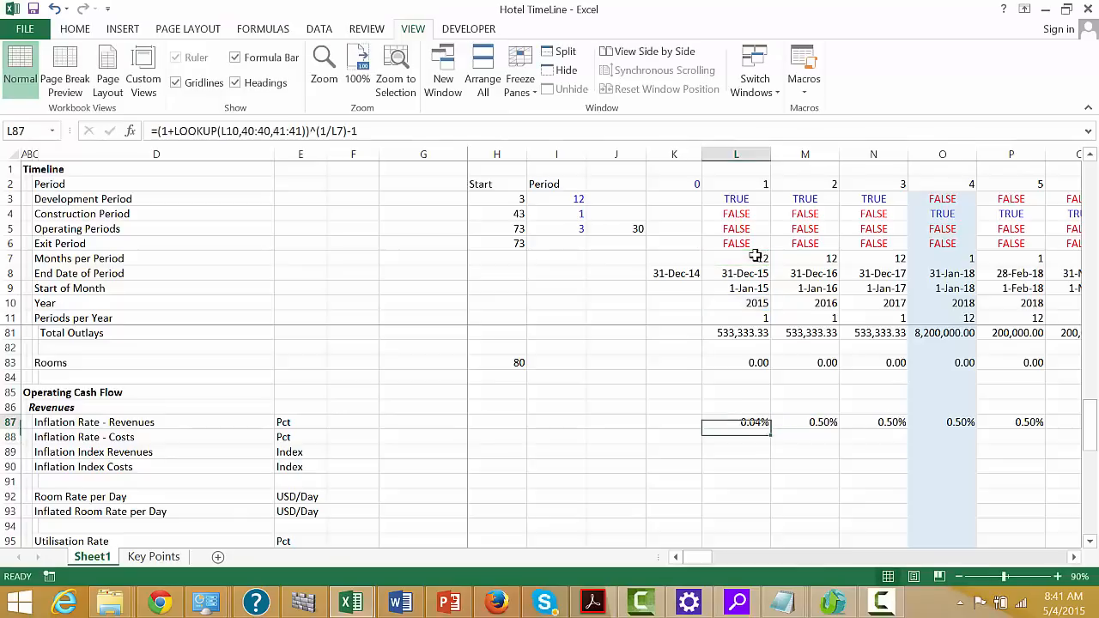
Replace the L7 reference in the L87 exponent with the Periods per Year cell L11
{"action": "key", "text": "F2"}
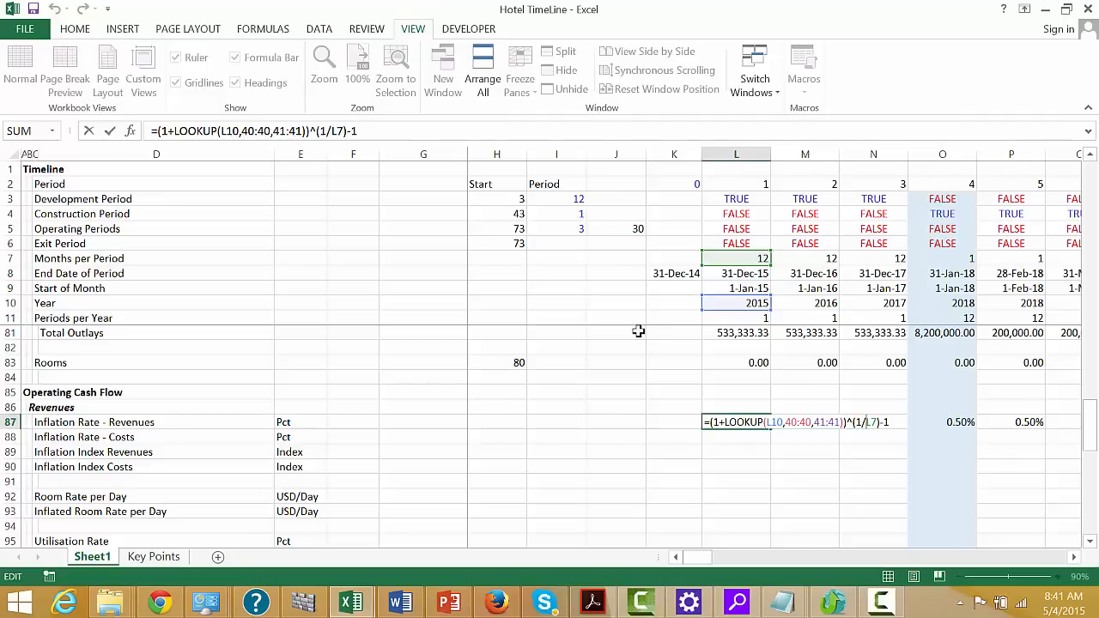
{"action": "key", "text": "BackSpace"}
{"action": "key", "text": "BackSpace"}
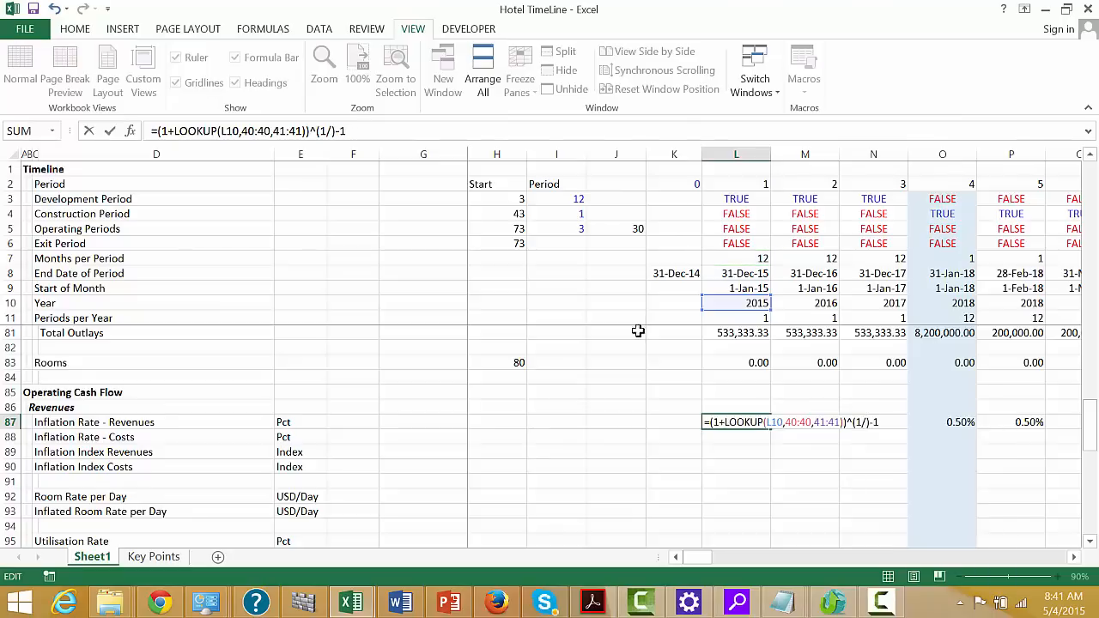
{"action": "left_click", "coordinate": [736, 321]}
{"action": "key", "text": "Return"}
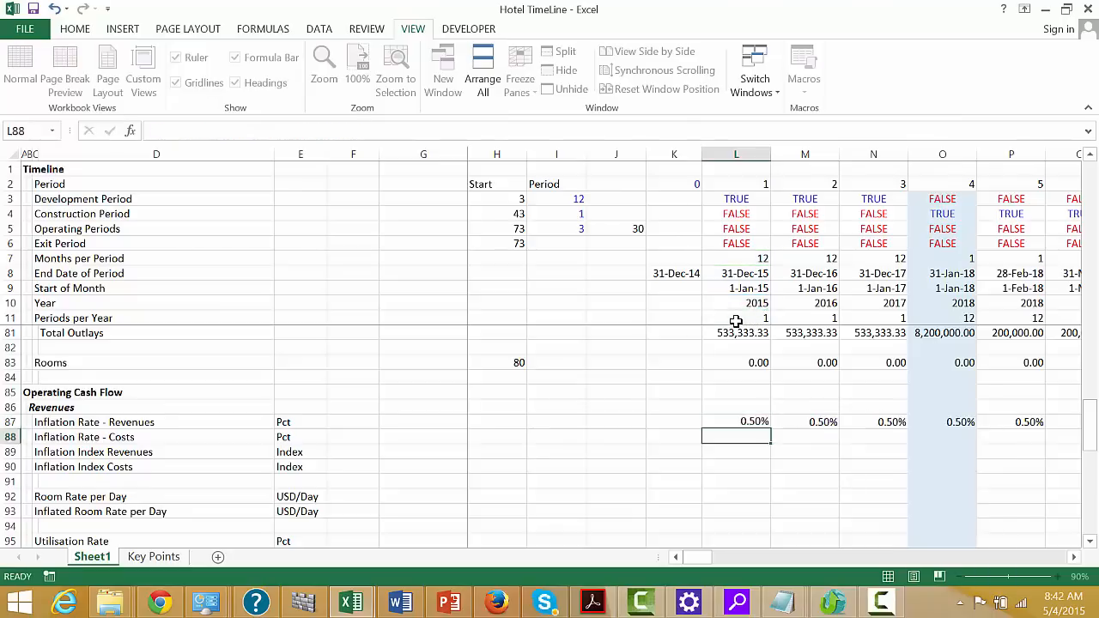
Fill the L87 revenue inflation formula across all the timeline periods and check the monthly rates
{"action": "key", "text": "Up"}
{"action": "key", "text": "shift+ctrl+Right"}
{"action": "key", "text": "ctrl+r"}
{"action": "key", "text": "Right"}
{"action": "key", "text": "Right"}
{"action": "key", "text": "Right"}
{"action": "key", "text": "Right"}
{"action": "key", "text": "Right"}
{"action": "key", "text": "Right"}
{"action": "key", "text": "Right"}
{"action": "key", "text": "Right"}
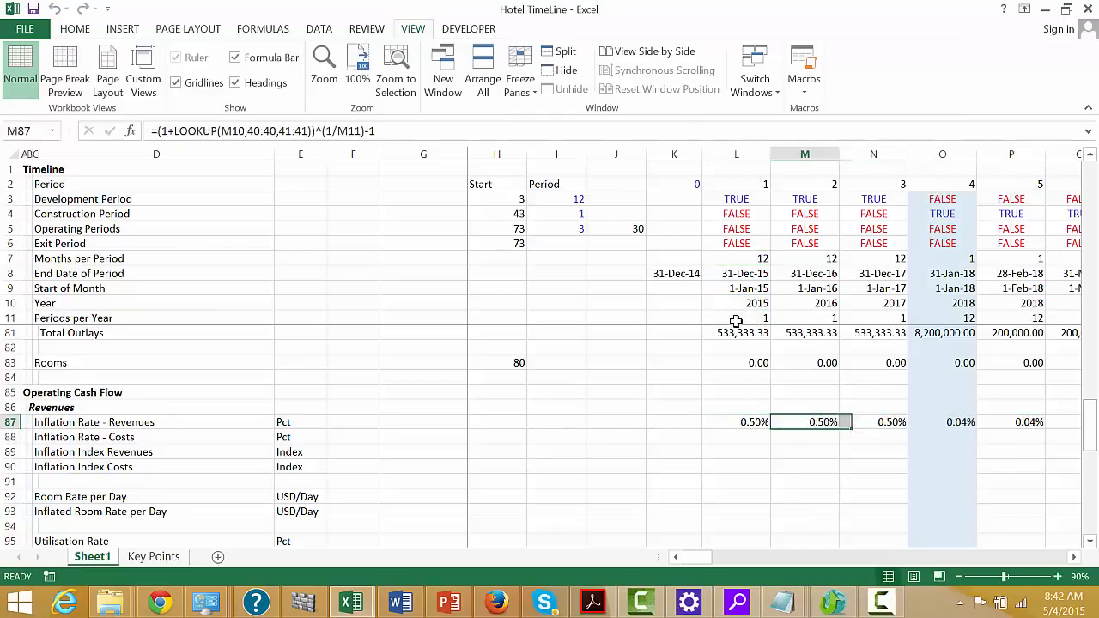
{"action": "key", "text": "Right"}
{"action": "key", "text": "Right"}
{"action": "key", "text": "Right"}
{"action": "key", "text": "Right"}
{"action": "key", "text": "Right"}
{"action": "key", "text": "Right"}
{"action": "key", "text": "Right"}
{"action": "key", "text": "Right"}
{"action": "key", "text": "Right"}
{"action": "key", "text": "Right"}
{"action": "key", "text": "Right"}
{"action": "key", "text": "Right"}
{"action": "key", "text": "Right"}
{"action": "key", "text": "Right"}
{"action": "key", "text": "Right"}
{"action": "key", "text": "Right"}
{"action": "key", "text": "Right"}
{"action": "key", "text": "Right"}
{"action": "key", "text": "Right"}
{"action": "key", "text": "Right"}
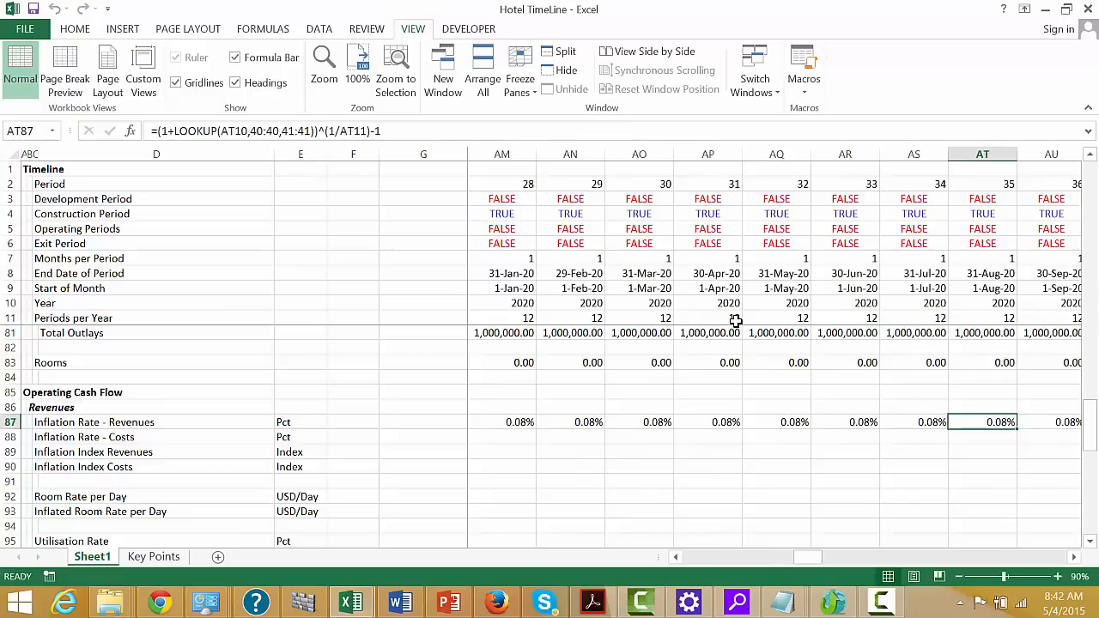
{"action": "key", "text": "ctrl+Left"}
{"action": "key", "text": "ctrl+Left"}
{"action": "key", "text": "ctrl+Left"}
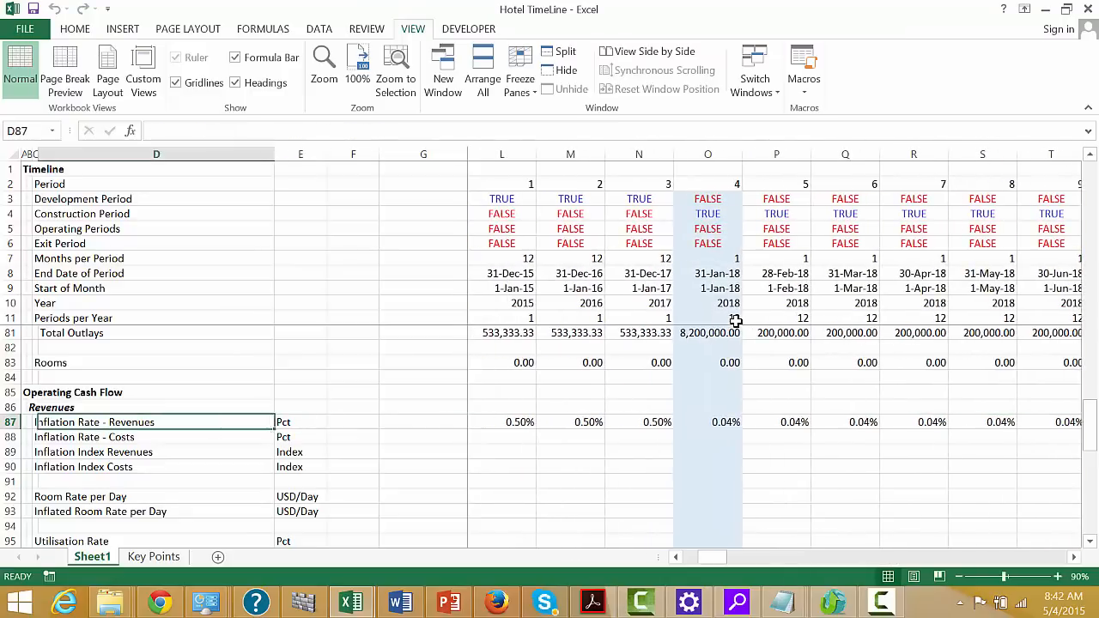
Begin a LOOKUP formula in L88 for Inflation Rate - Costs with the year in L10 as the lookup value
{"action": "key", "text": "Down"}
{"action": "key", "text": "Right"}
{"action": "key", "text": "Right"}
{"action": "key", "text": "Right"}
{"action": "key", "text": "Right"}
{"action": "key", "text": "Right"}
{"action": "key", "text": "Right"}
{"action": "key", "text": "Right"}
{"action": "key", "text": "Right"}
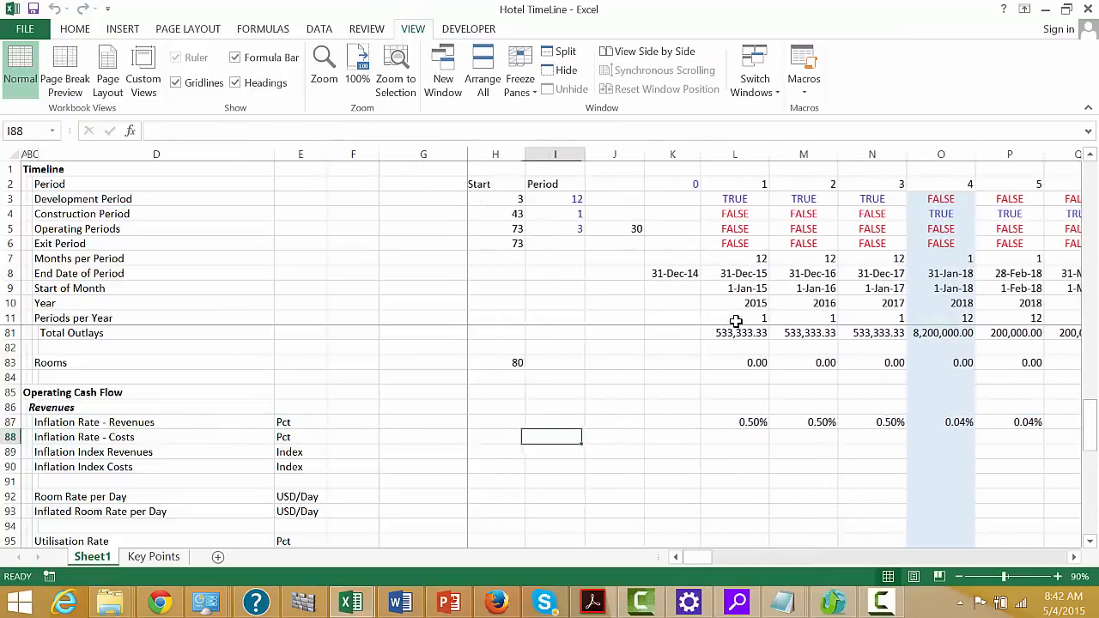
{"action": "type", "text": "=l"}
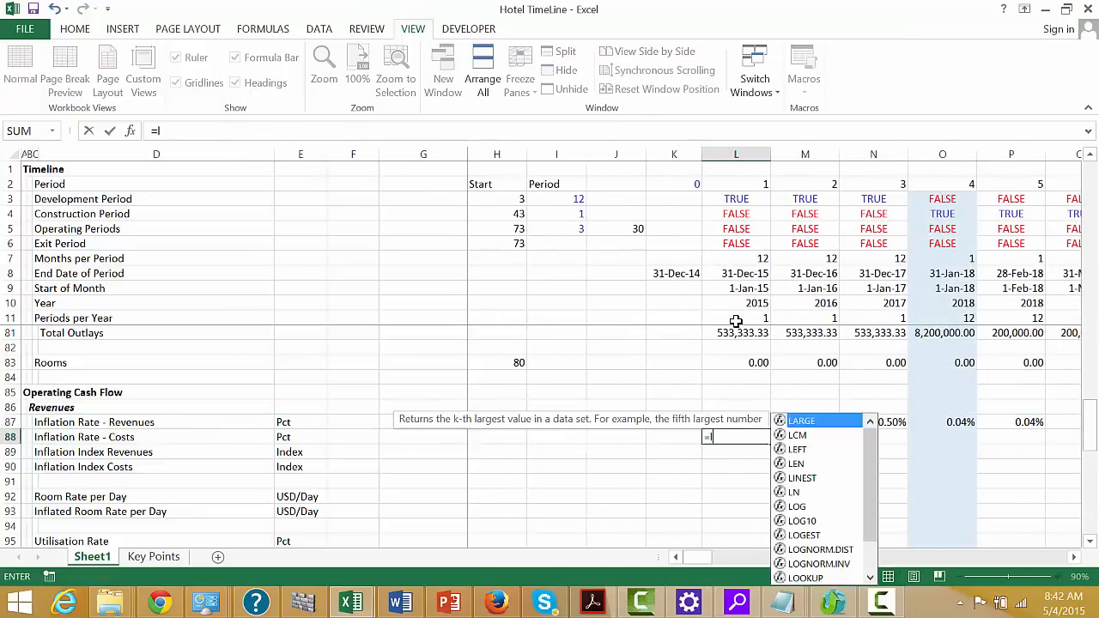
{"action": "key", "text": "Down"}
{"action": "key", "text": "Down"}
{"action": "key", "text": "Down"}
{"action": "key", "text": "Down"}
{"action": "key", "text": "Down"}
{"action": "key", "text": "Down"}
{"action": "key", "text": "Down"}
{"action": "key", "text": "Down"}
{"action": "key", "text": "Down"}
{"action": "key", "text": "Down"}
{"action": "key", "text": "Down"}
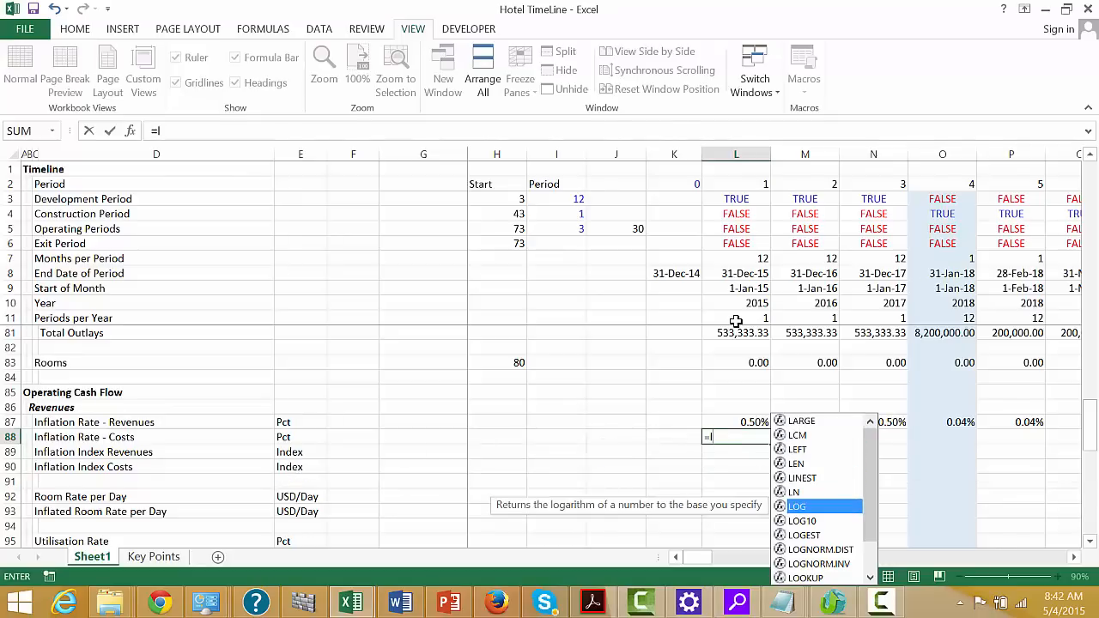
{"action": "key", "text": "Tab"}
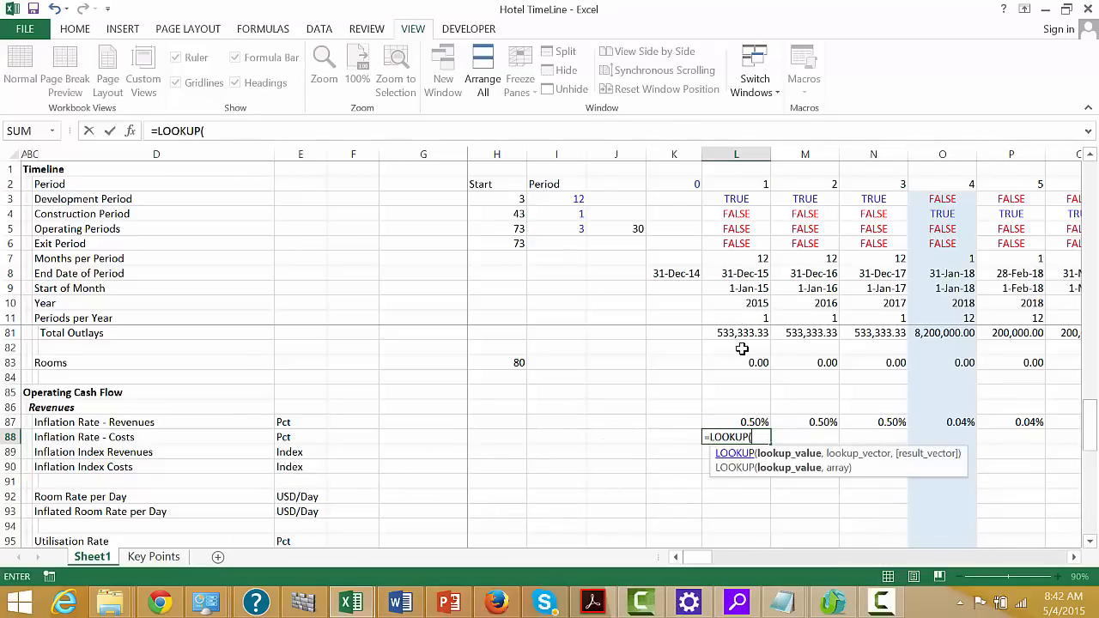
{"action": "left_click", "coordinate": [747, 304]}
{"action": "type", "text": ","}
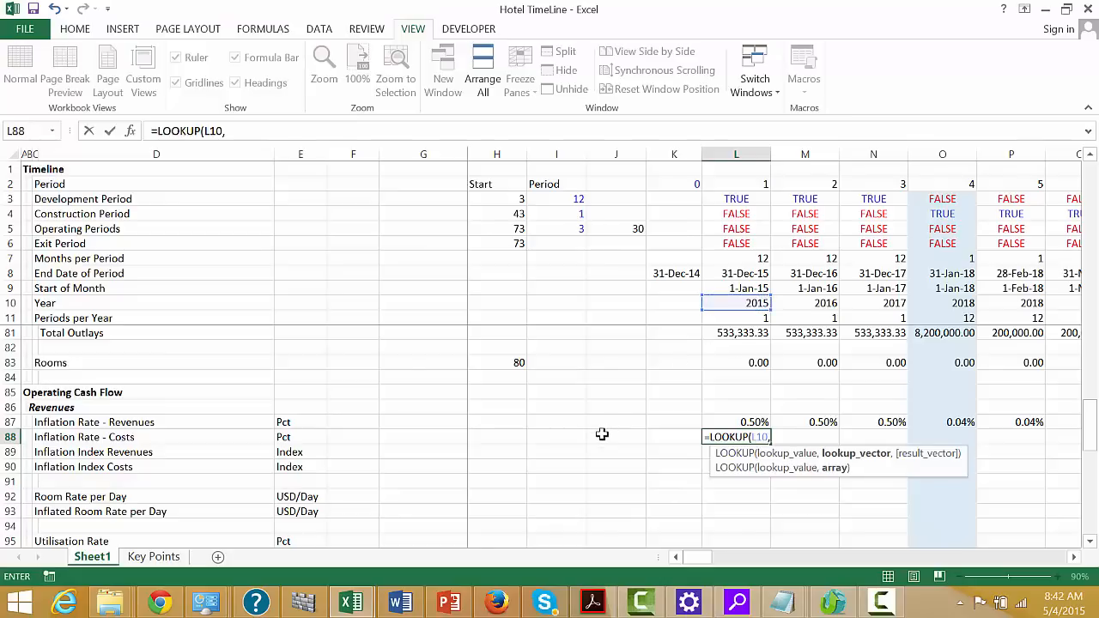
Complete the L88 LOOKUP with Year row 40:40 as the lookup vector and Cost Inflation row 42:42 as the result vector
{"action": "key", "text": "Page_Up"}
{"action": "key", "text": "Page_Up"}
{"action": "key", "text": "Page_Up"}
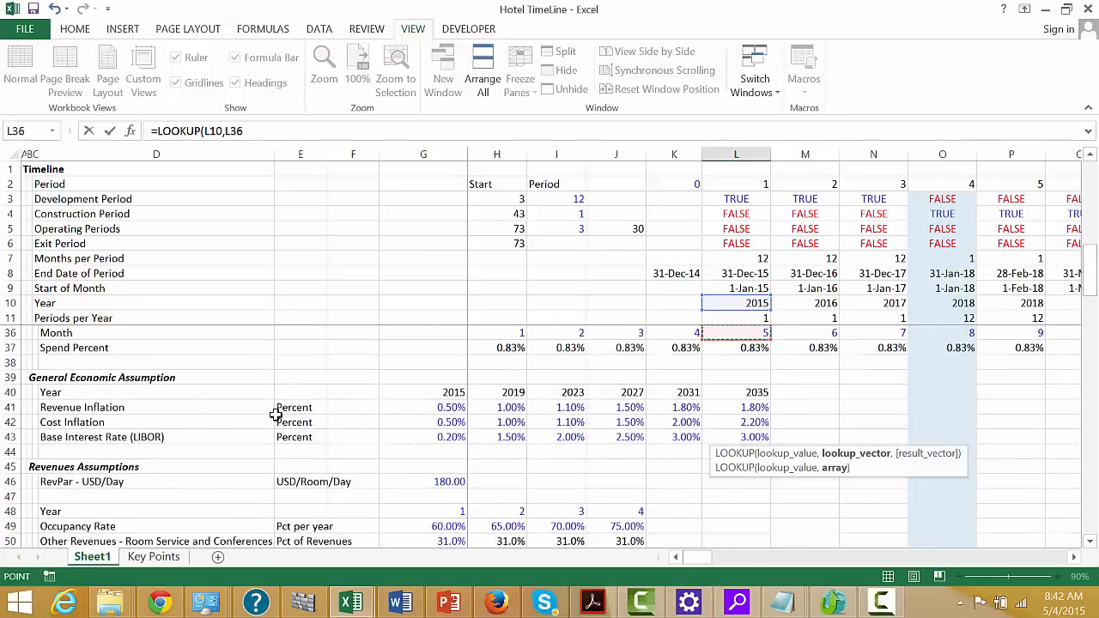
{"action": "left_click", "coordinate": [8, 392]}
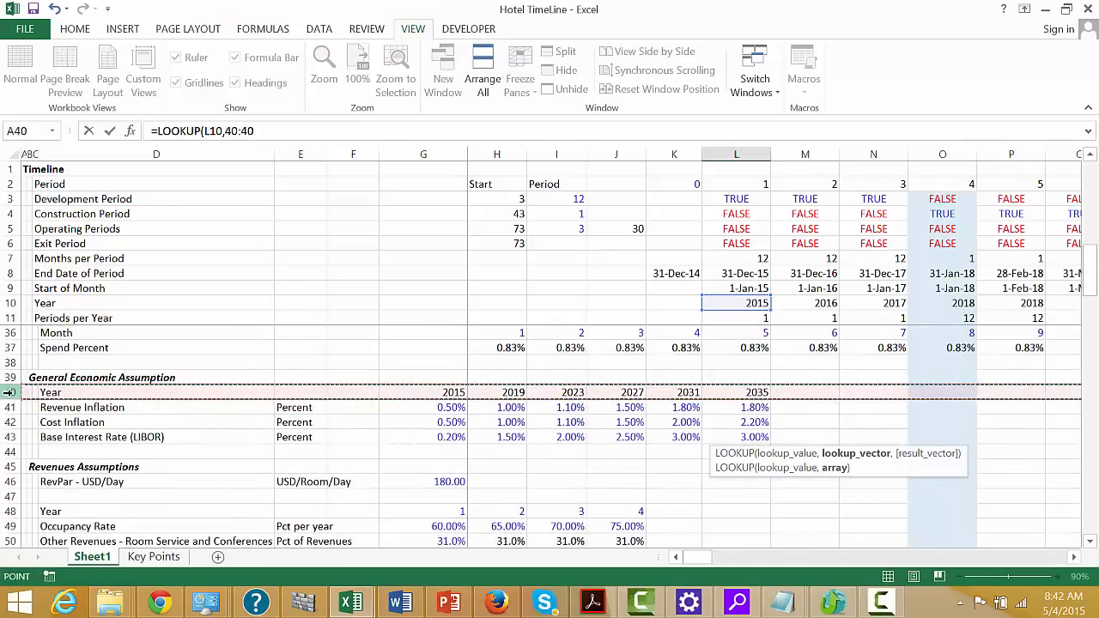
{"action": "type", "text": ","}
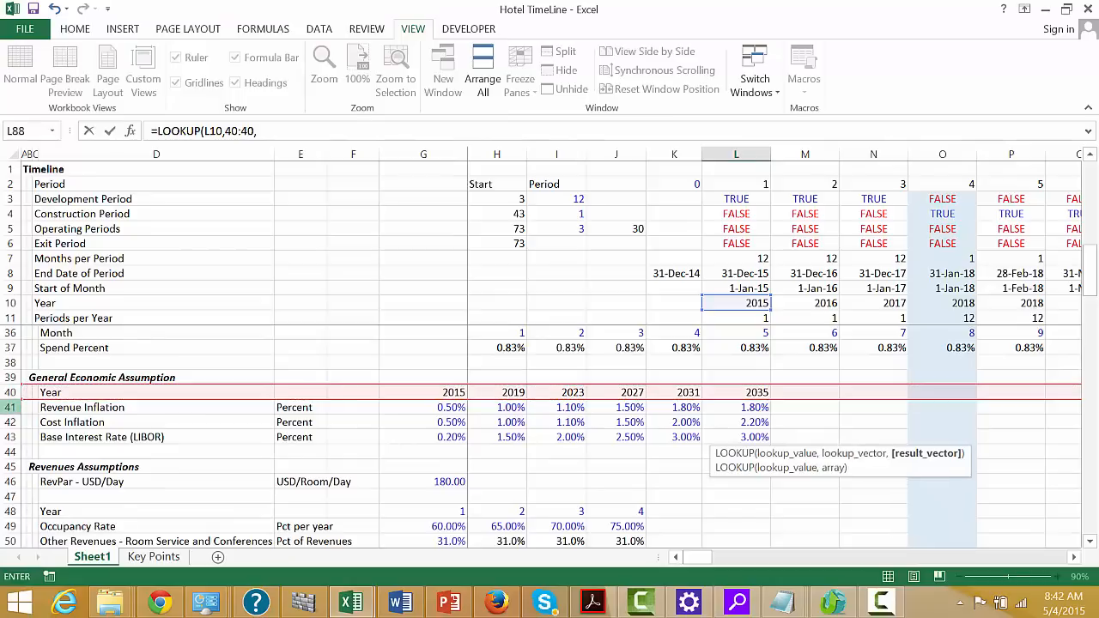
{"action": "left_click", "coordinate": [7, 421]}
{"action": "key", "text": "Return"}
{"action": "key", "text": "Up"}
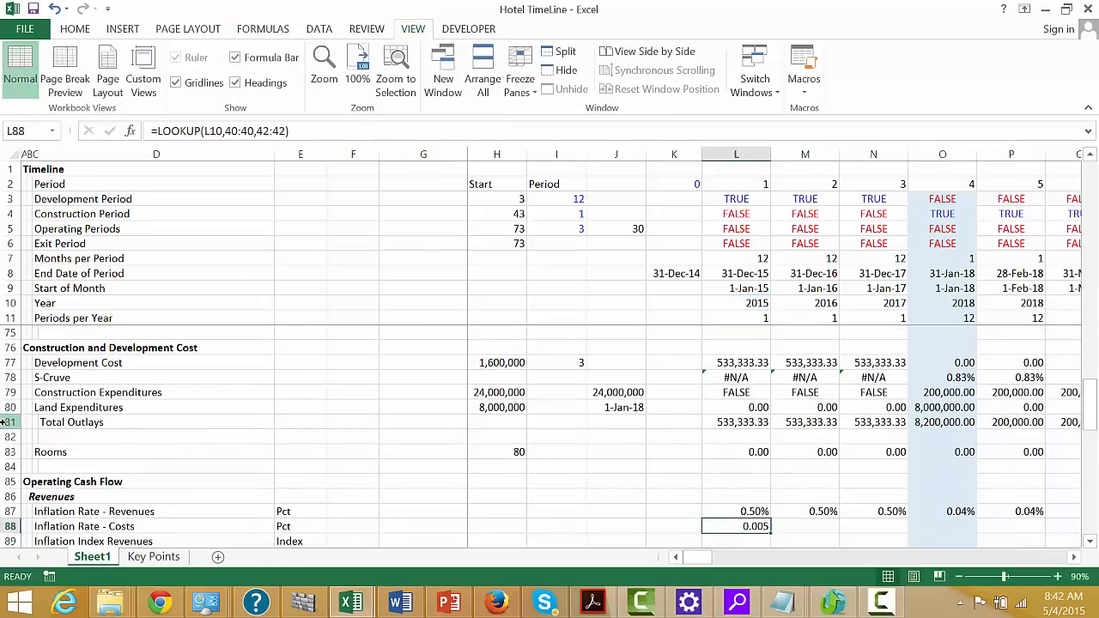
Rewrite the L88 cost inflation formula as =(1+LOOKUP(L10,40:40,42:42))^(1/L11)-1 and fill it across the timeline periods
{"action": "key", "text": "Left"}
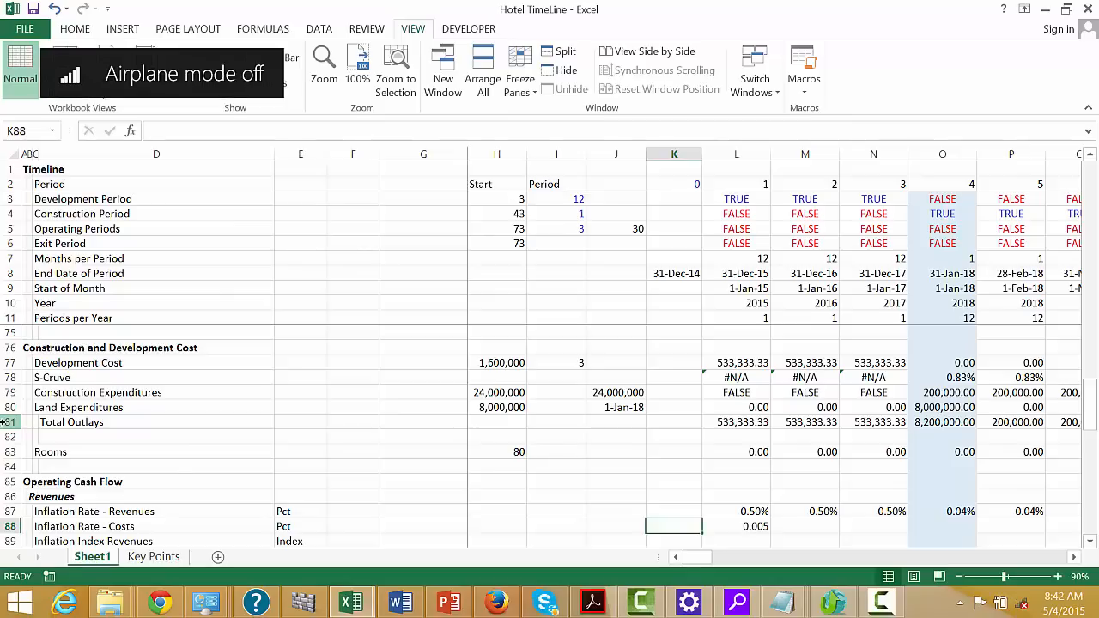
{"action": "key", "text": "F2"}
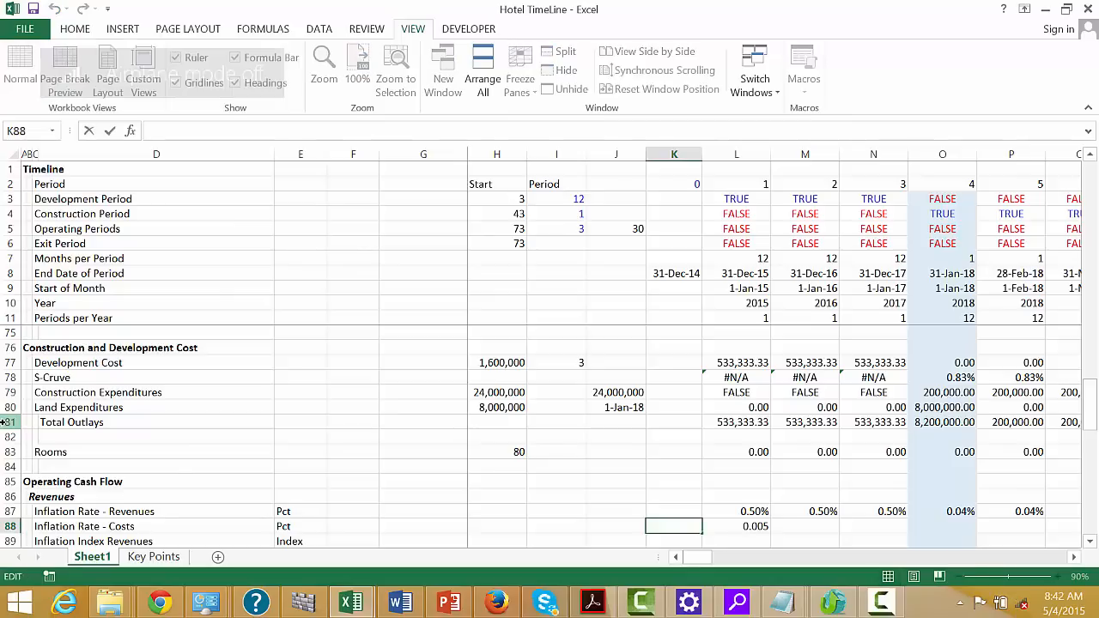
{"action": "key", "text": "Tab"}
{"action": "key", "text": "F2"}
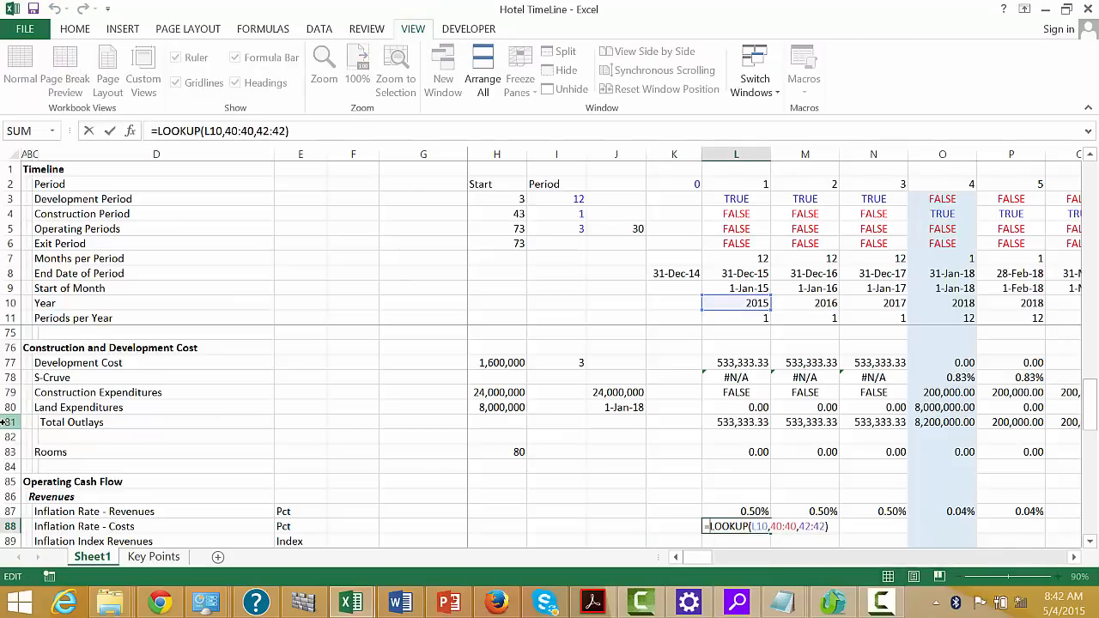
{"action": "type", "text": "(1+"}
{"action": "key", "text": "Right"}
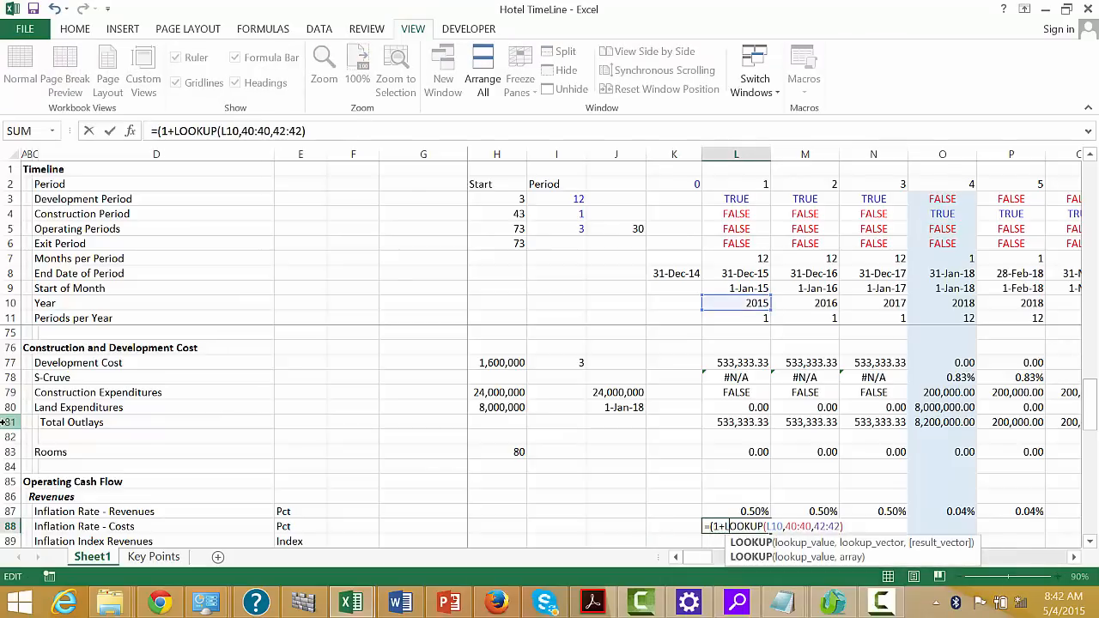
{"action": "key", "text": "Right"}
{"action": "key", "text": "Right"}
{"action": "key", "text": "Right"}
{"action": "key", "text": "Right"}
{"action": "key", "text": "Right"}
{"action": "key", "text": "Right"}
{"action": "key", "text": "Right"}
{"action": "key", "text": "Right"}
{"action": "key", "text": "Right"}
{"action": "key", "text": "Right"}
{"action": "key", "text": "Right"}
{"action": "key", "text": "Right"}
{"action": "key", "text": "Right"}
{"action": "key", "text": "Right"}
{"action": "key", "text": "Right"}
{"action": "key", "text": "Right"}
{"action": "key", "text": "Right"}
{"action": "key", "text": "Right"}
{"action": "key", "text": "Right"}
{"action": "key", "text": "Right"}
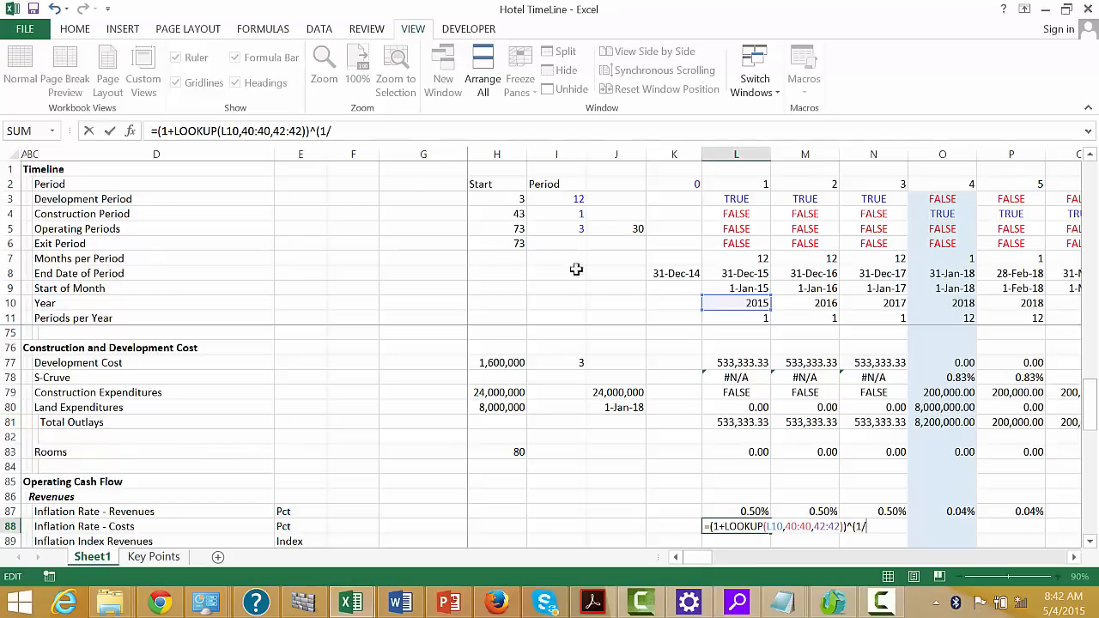
{"action": "left_click", "coordinate": [753, 318]}
{"action": "type", "text": "-1"}
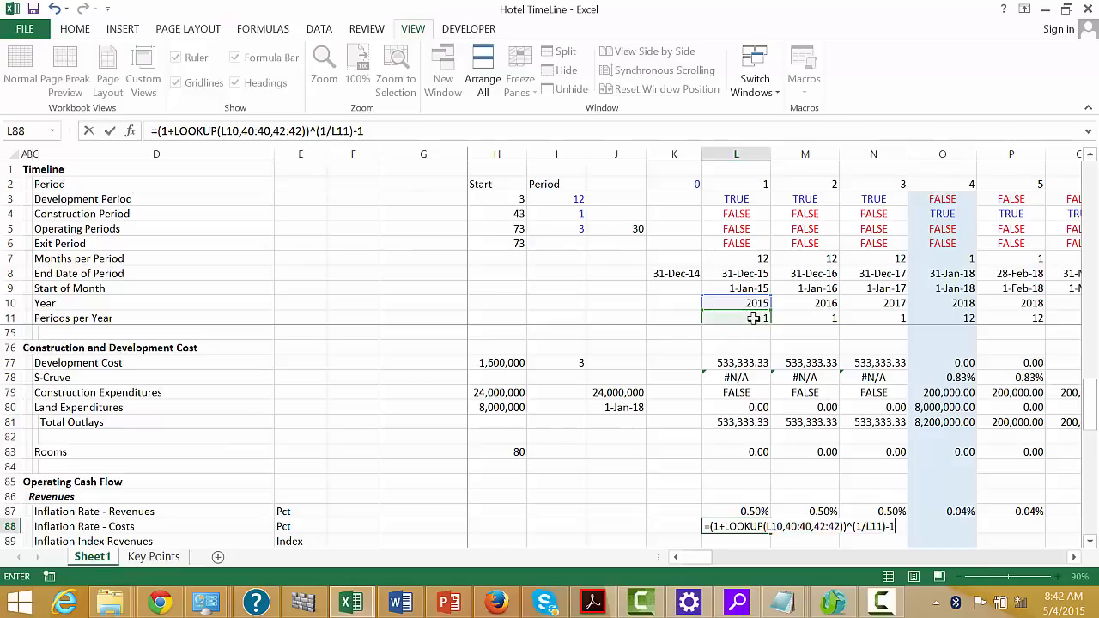
{"action": "key", "text": "ctrl+Return"}
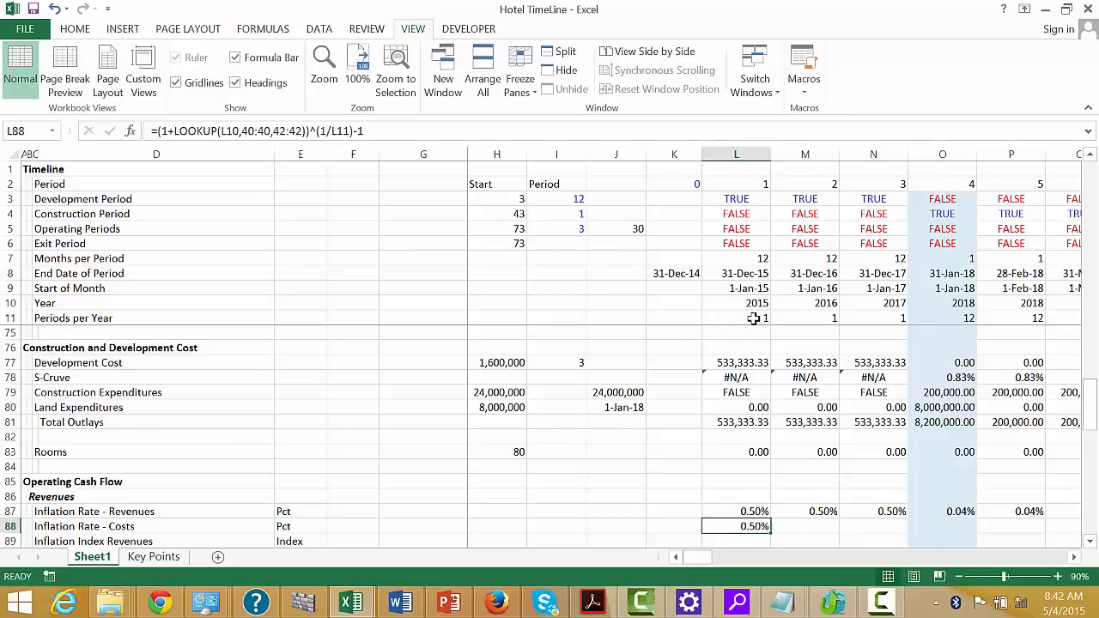
{"action": "key", "text": "ctrl+shift+r"}
Enter a starting value of 1 for Inflation Index Revenues in K89 and Inflation Index Costs in K90
{"action": "key", "text": "Down"}
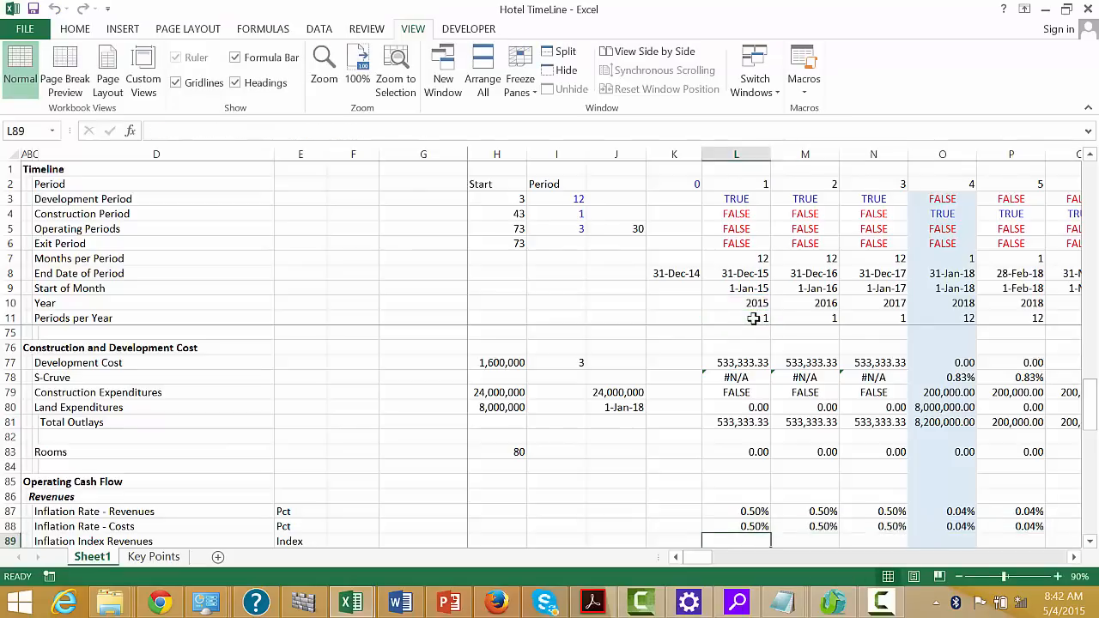
{"action": "key", "text": "Left"}
{"action": "key", "text": "Left"}
{"action": "key", "text": "Right"}
{"action": "key", "text": "Left"}
{"action": "key", "text": "Right"}
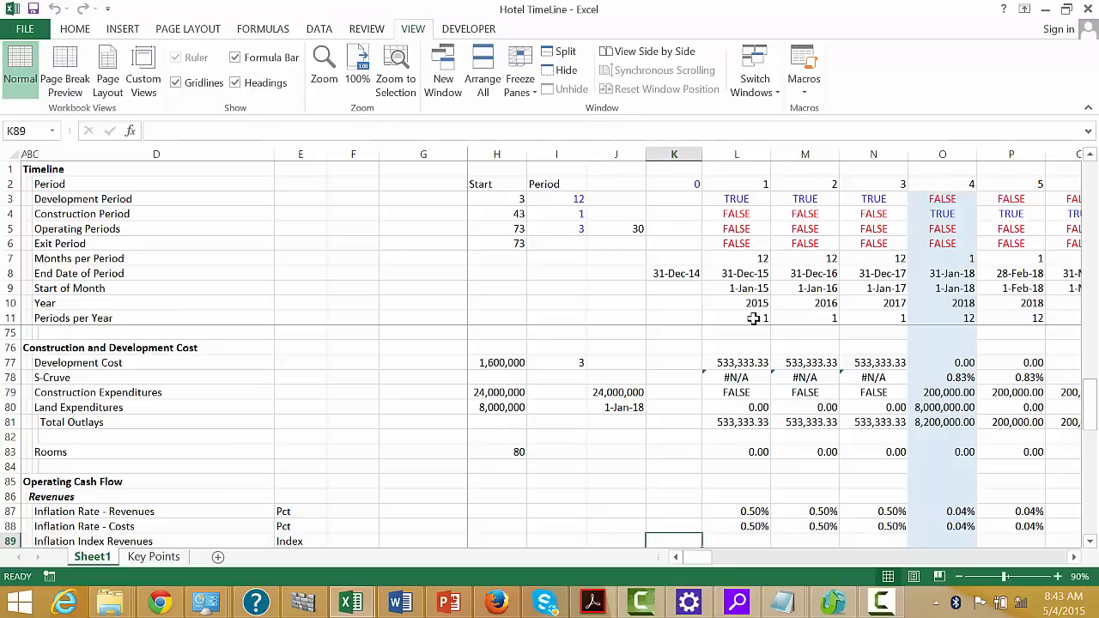
{"action": "type", "text": "1"}
{"action": "key", "text": "Return"}
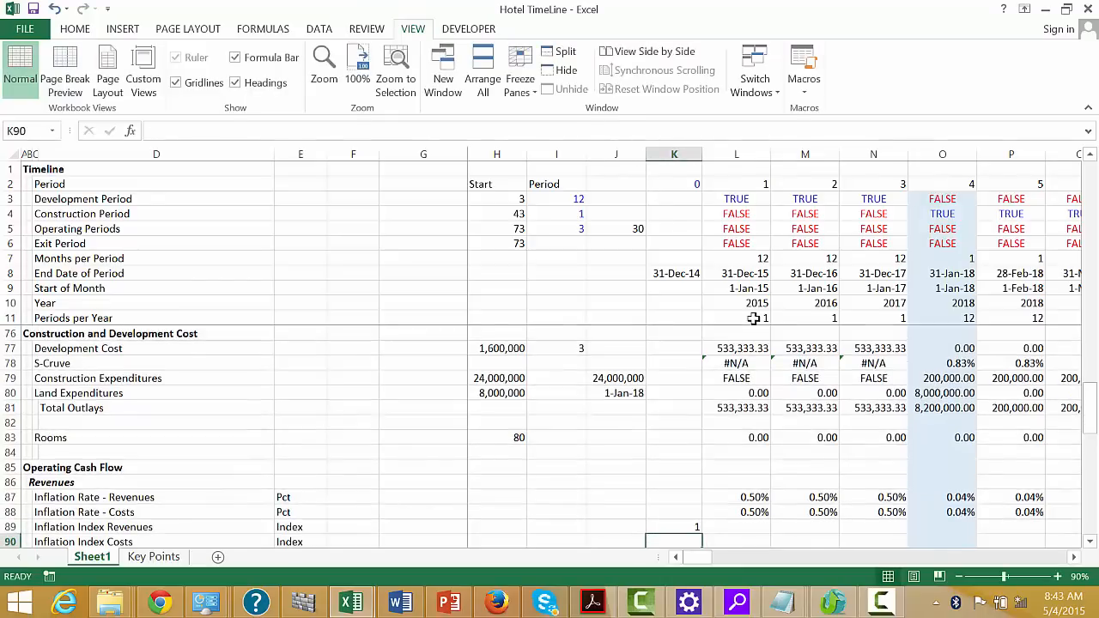
{"action": "type", "text": "1"}
{"action": "key", "text": "Return"}
Build the Inflation Index Revenues formula =K89*(1+L87) in L89
{"action": "key", "text": "Up"}
{"action": "key", "text": "Up"}
{"action": "key", "text": "Right"}
{"action": "type", "text": "="}
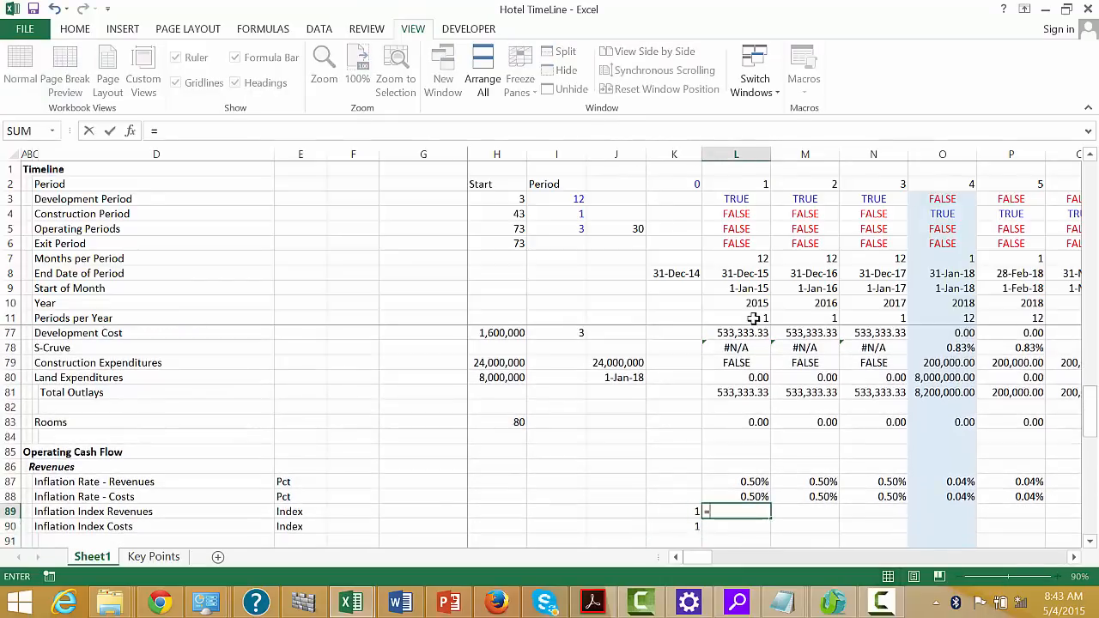
{"action": "key", "text": "Left"}
{"action": "type", "text": "*("}
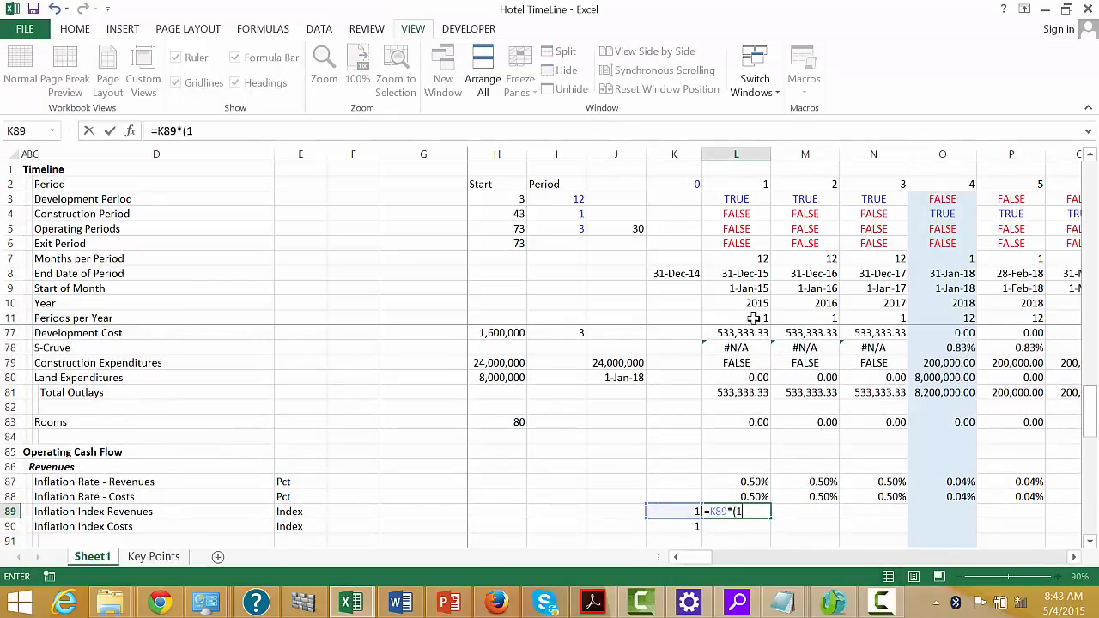
{"action": "type", "text": "1+"}
{"action": "key", "text": "Up"}
{"action": "key", "text": "Up"}
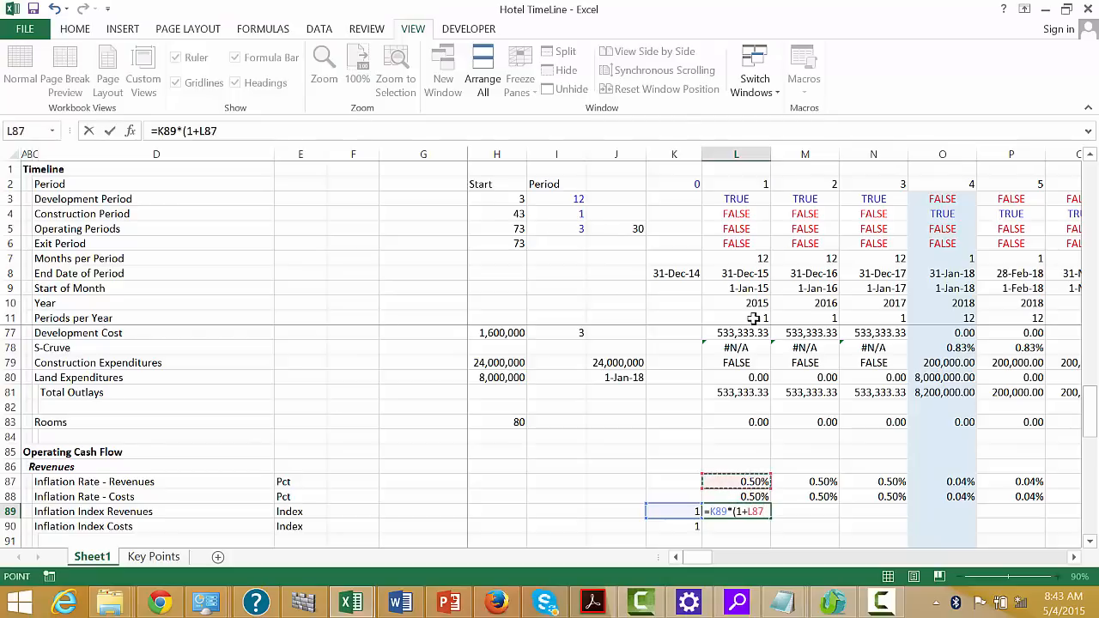
{"action": "key", "text": "Return"}
{"action": "key", "text": "Return"}
{"action": "key", "text": "Up"}
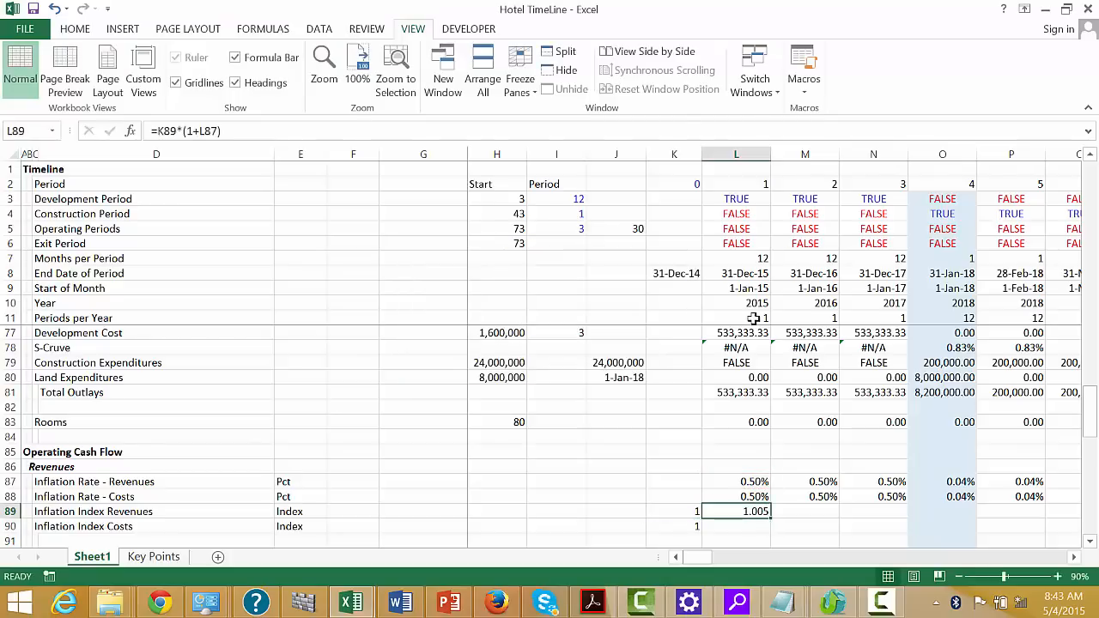
Build the Inflation Index Costs formula =K90*(1+L88) in L90
{"action": "key", "text": "Down"}
{"action": "type", "text": "="}
{"action": "key", "text": "Left"}
{"action": "type", "text": "*"}
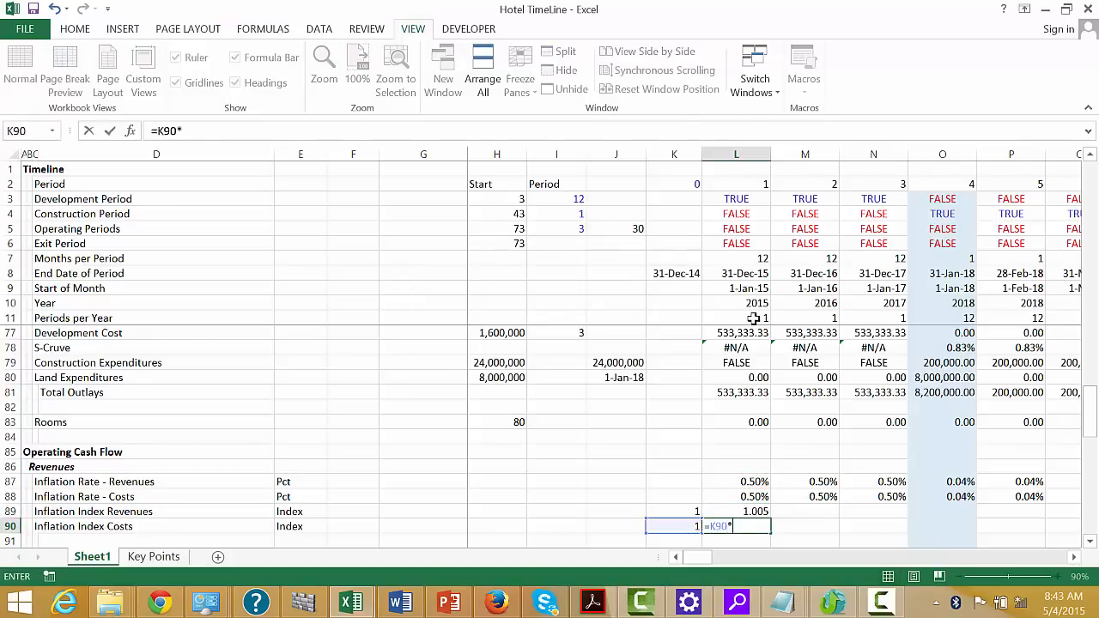
{"action": "type", "text": "(1+"}
{"action": "key", "text": "Up"}
{"action": "key", "text": "Up"}
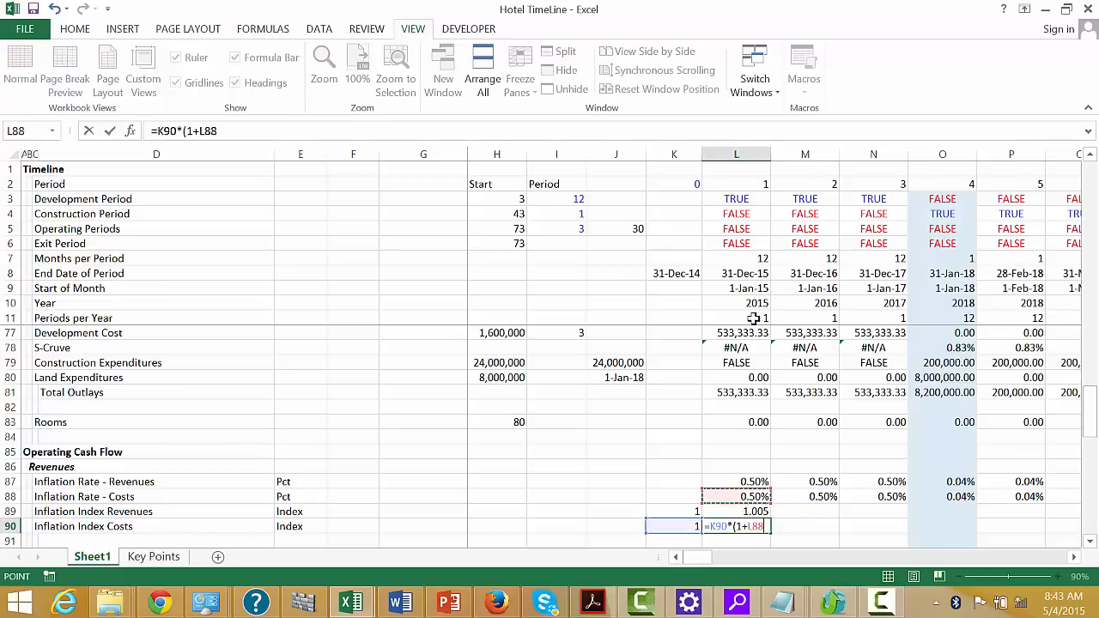
{"action": "key", "text": "Return"}
{"action": "key", "text": "Return"}
Format the two index formulas in L89:L90 with two decimals and fill them across the timeline periods
{"action": "key", "text": "Up"}
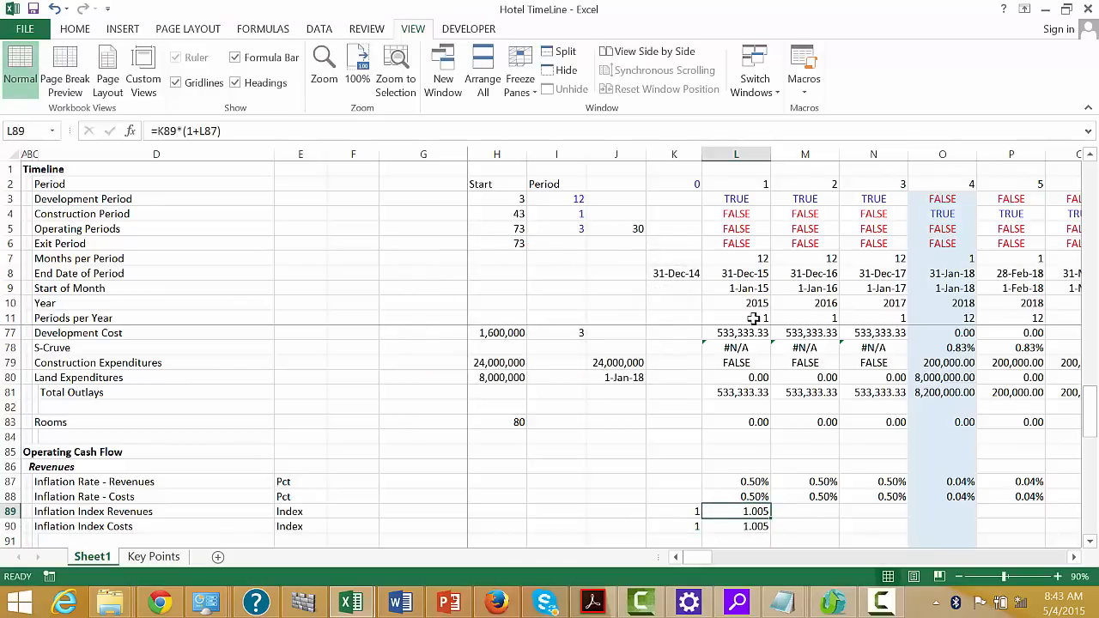
{"action": "key", "text": "shift+Down"}
{"action": "key", "text": "ctrl+shift+1"}
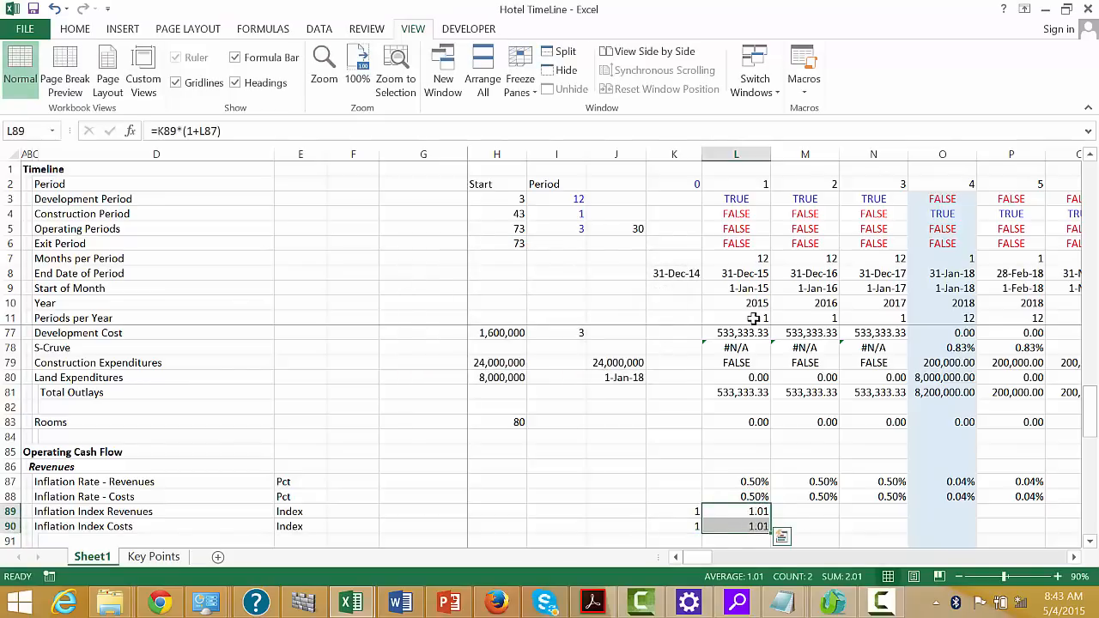
{"action": "key", "text": "ctrl+shift+r"}
{"action": "key", "text": "Down"}
{"action": "key", "text": "Down"}
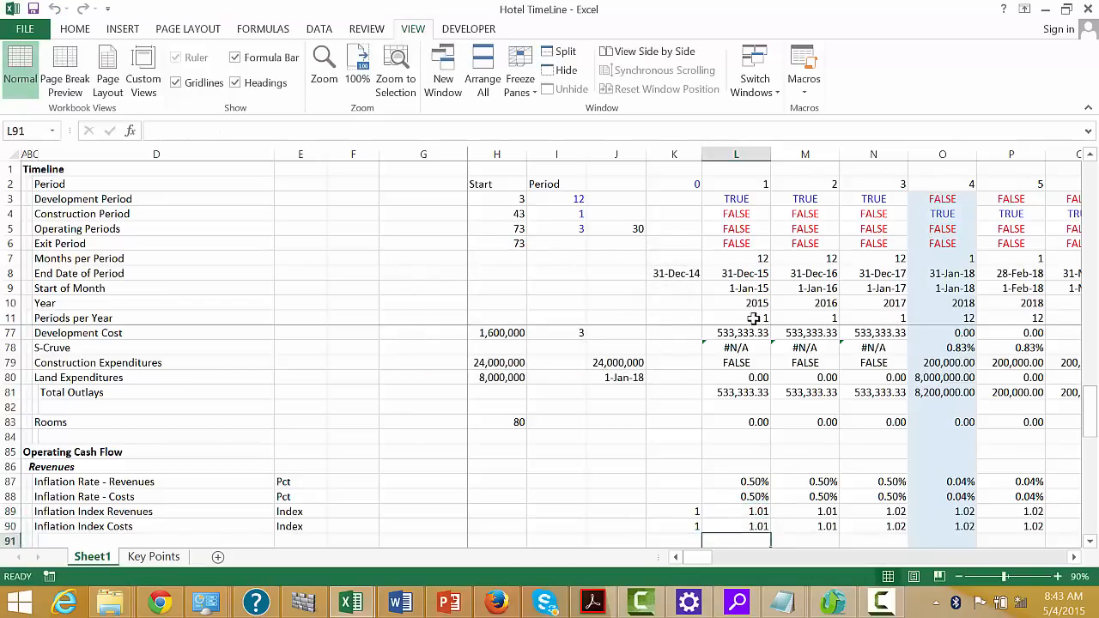
Link Room Rate per Day in H92 to the RevPar - USD/Day assumption in G46
{"action": "key", "text": "Left"}
{"action": "key", "text": "Down"}
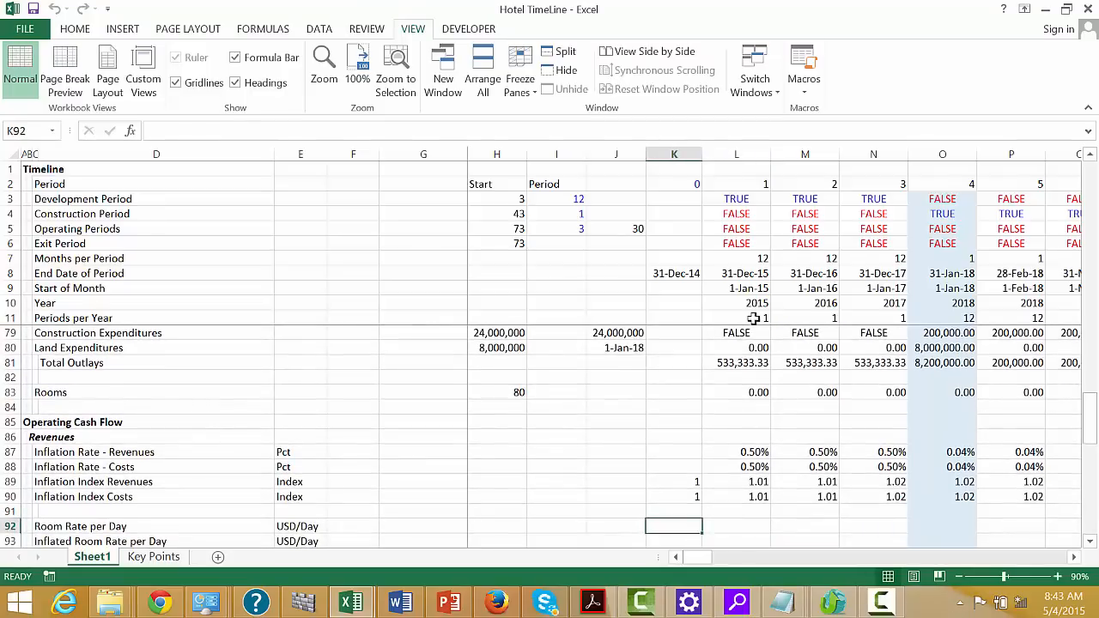
{"action": "key", "text": "Right"}
{"action": "key", "text": "Right"}
{"action": "key", "text": "Left"}
{"action": "key", "text": "Left"}
{"action": "key", "text": "Left"}
{"action": "key", "text": "Left"}
{"action": "key", "text": "Left"}
{"action": "key", "text": "Left"}
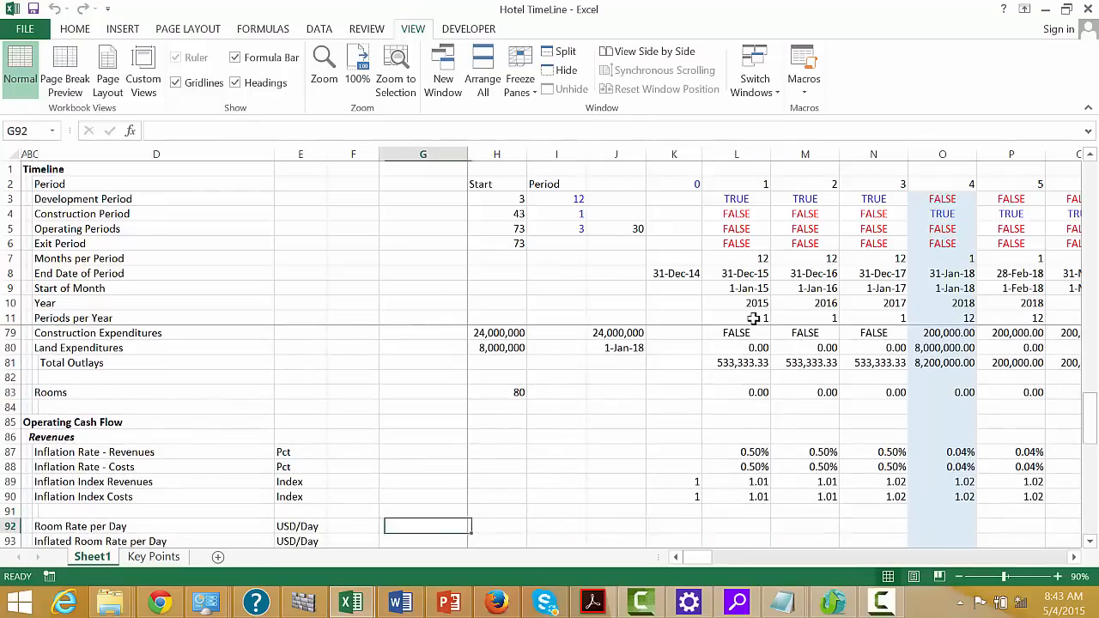
{"action": "key", "text": "Right"}
{"action": "type", "text": "="}
{"action": "key", "text": "Up"}
{"action": "key", "text": "Up"}
{"action": "key", "text": "Up"}
{"action": "key", "text": "Up"}
{"action": "key", "text": "Up"}
{"action": "key", "text": "Up"}
{"action": "key", "text": "Up"}
{"action": "key", "text": "Up"}
{"action": "key", "text": "Up"}
{"action": "key", "text": "Up"}
{"action": "key", "text": "Up"}
{"action": "key", "text": "Up"}
{"action": "key", "text": "Up"}
{"action": "key", "text": "Up"}
{"action": "key", "text": "Up"}
{"action": "key", "text": "Up"}
{"action": "key", "text": "Up"}
{"action": "key", "text": "Up"}
{"action": "key", "text": "Up"}
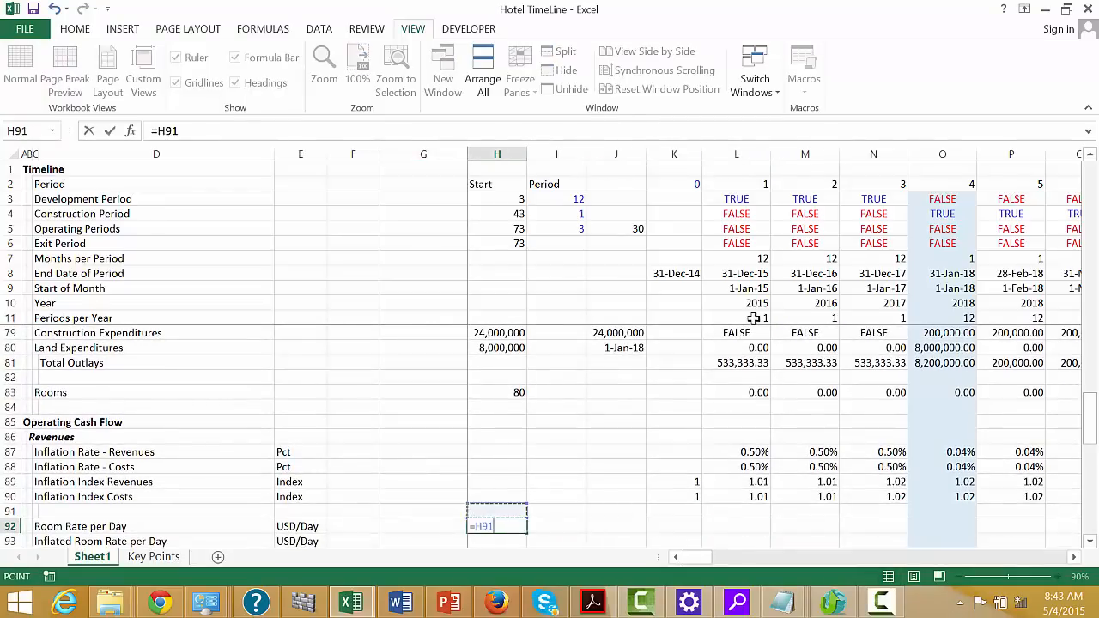
{"action": "key", "text": "Up"}
{"action": "key", "text": "Up"}
{"action": "key", "text": "Up"}
{"action": "key", "text": "Up"}
{"action": "key", "text": "Up"}
{"action": "key", "text": "Up"}
{"action": "key", "text": "Up"}
{"action": "key", "text": "Up"}
{"action": "key", "text": "Up"}
{"action": "key", "text": "Up"}
{"action": "key", "text": "Up"}
{"action": "key", "text": "Up"}
{"action": "key", "text": "Up"}
{"action": "key", "text": "Up"}
{"action": "key", "text": "Up"}
{"action": "key", "text": "Up"}
{"action": "key", "text": "Up"}
{"action": "key", "text": "Up"}
{"action": "key", "text": "Up"}
{"action": "key", "text": "Up"}
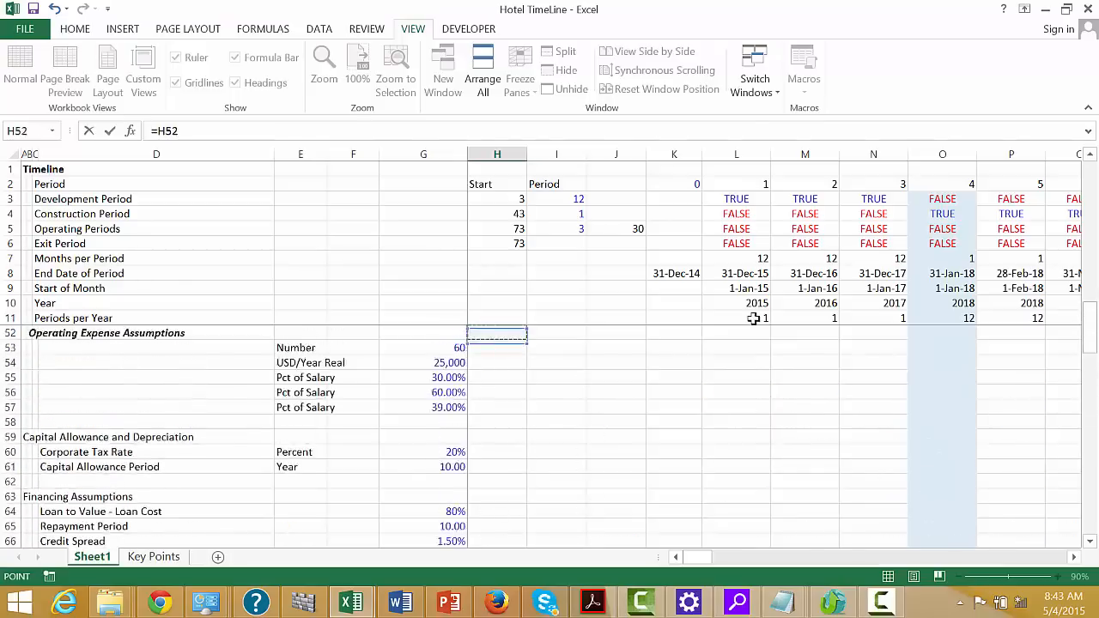
{"action": "key", "text": "Up"}
{"action": "key", "text": "Up"}
{"action": "key", "text": "Up"}
{"action": "key", "text": "Up"}
{"action": "key", "text": "Up"}
{"action": "key", "text": "Up"}
{"action": "key", "text": "Up"}
{"action": "key", "text": "Up"}
{"action": "key", "text": "Up"}
{"action": "key", "text": "Up"}
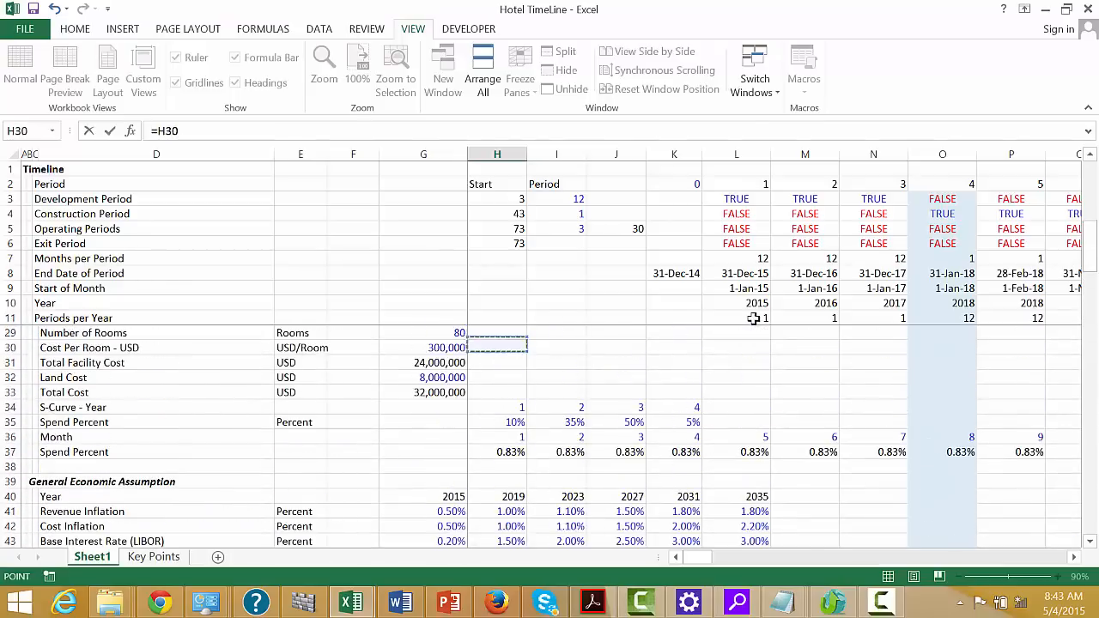
{"action": "key", "text": "Down"}
{"action": "key", "text": "Down"}
{"action": "key", "text": "Down"}
{"action": "key", "text": "Down"}
{"action": "key", "text": "Down"}
{"action": "key", "text": "Down"}
{"action": "key", "text": "Down"}
{"action": "key", "text": "Down"}
{"action": "key", "text": "Down"}
{"action": "key", "text": "Down"}
{"action": "key", "text": "Down"}
{"action": "key", "text": "Down"}
{"action": "key", "text": "Down"}
{"action": "key", "text": "Down"}
{"action": "key", "text": "Down"}
{"action": "key", "text": "Down"}
{"action": "key", "text": "Down"}
{"action": "key", "text": "Down"}
{"action": "key", "text": "Down"}
{"action": "key", "text": "Down"}
{"action": "key", "text": "Down"}
{"action": "key", "text": "Left"}
{"action": "key", "text": "Left"}
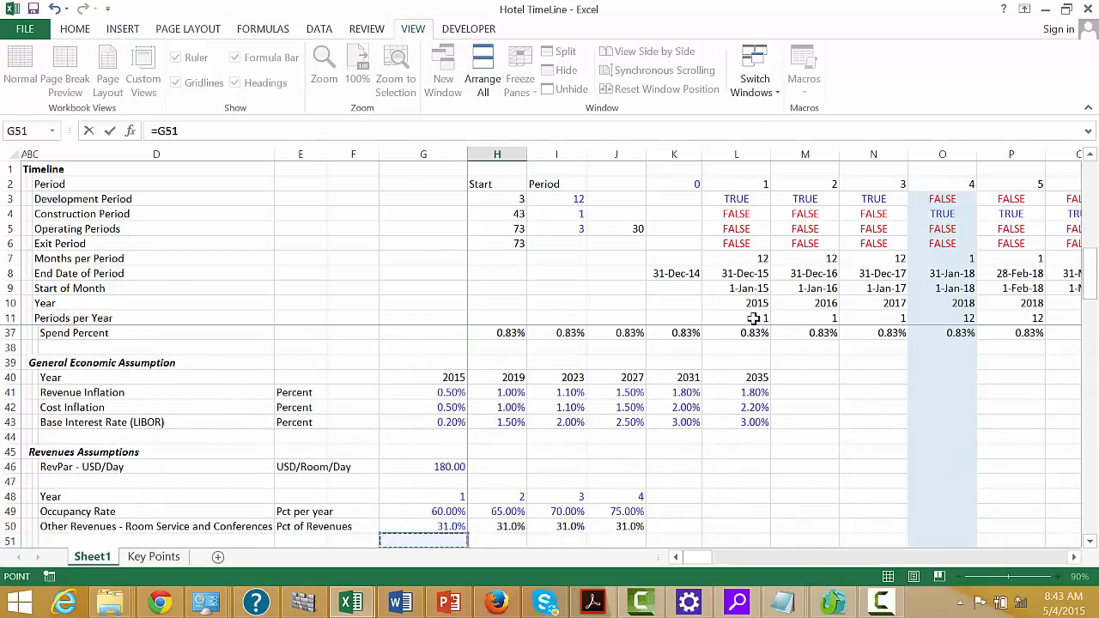
{"action": "key", "text": "Up"}
{"action": "key", "text": "Up"}
{"action": "key", "text": "Up"}
{"action": "key", "text": "Up"}
Enter =$H$92*L89 in L92, multiplying the fixed room rate by the revenue inflation index
{"action": "key", "text": "Up"}
{"action": "key", "text": "Right"}
{"action": "key", "text": "Right"}
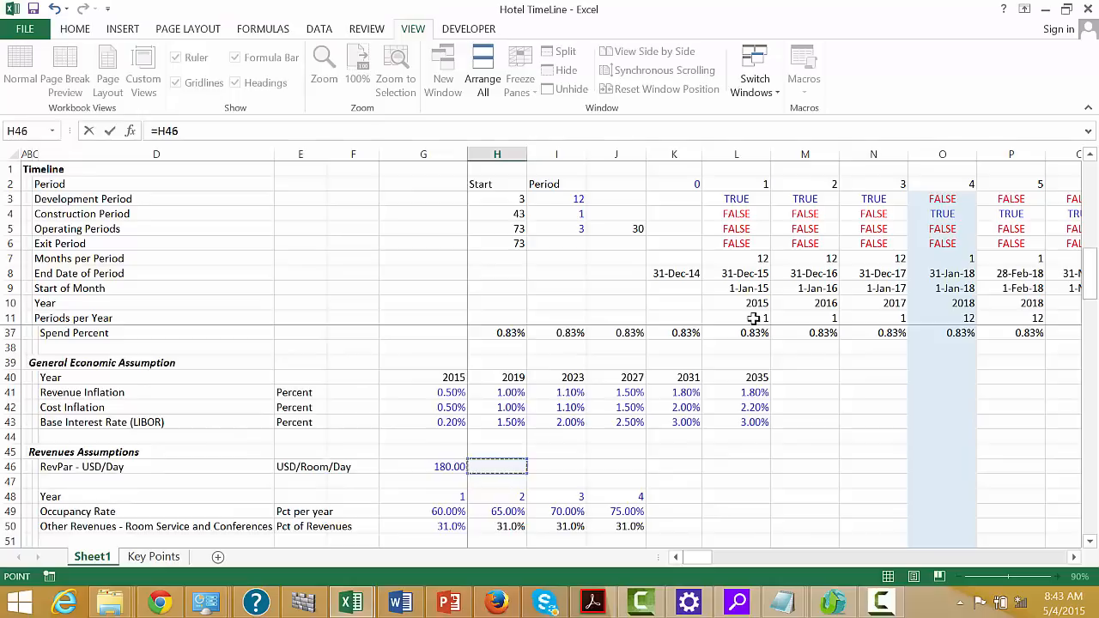
{"action": "key", "text": "Left"}
{"action": "key", "text": "Return"}
{"action": "key", "text": "Up"}
{"action": "key", "text": "Right"}
{"action": "key", "text": "Right"}
{"action": "key", "text": "Right"}
{"action": "key", "text": "Right"}
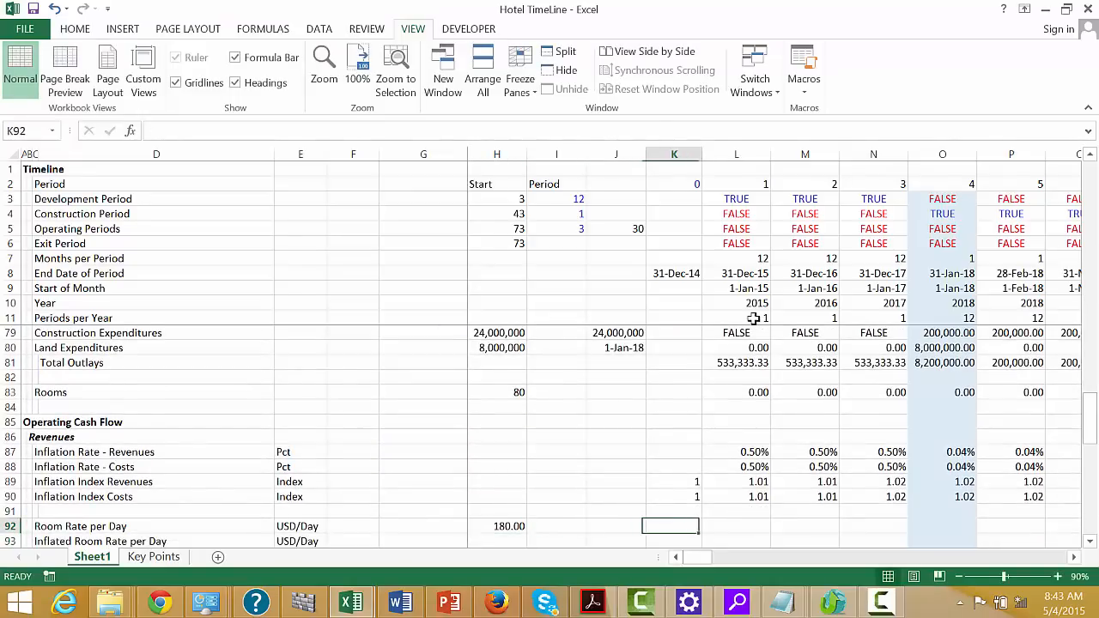
{"action": "type", "text": "="}
{"action": "key", "text": "Left"}
{"action": "key", "text": "Left"}
{"action": "key", "text": "Left"}
{"action": "key", "text": "Left"}
{"action": "key", "text": "Left"}
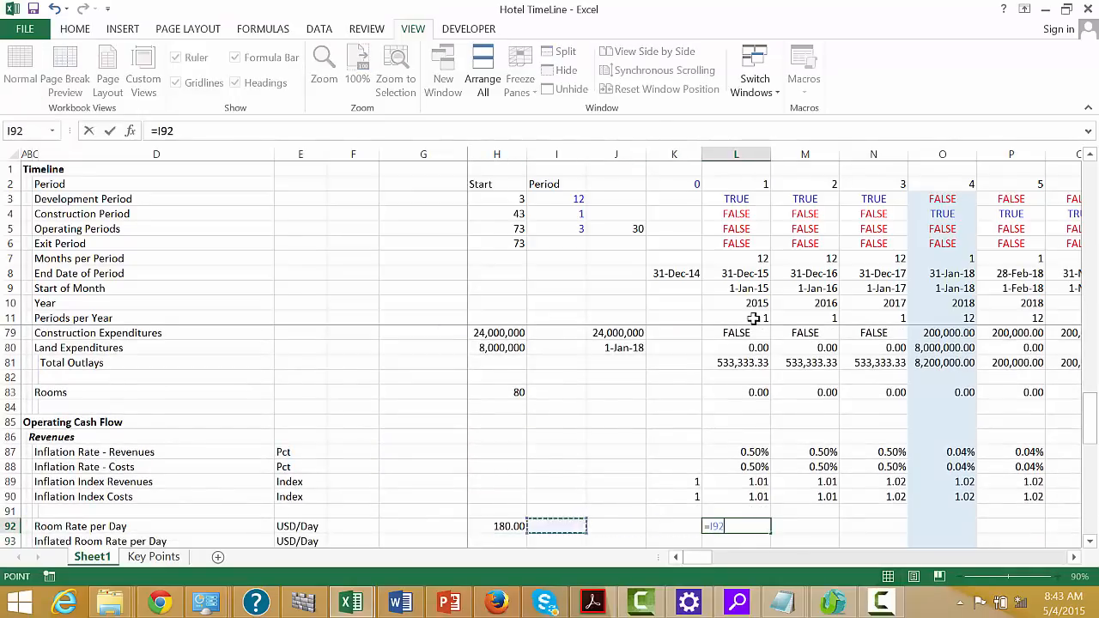
{"action": "key", "text": "Right"}
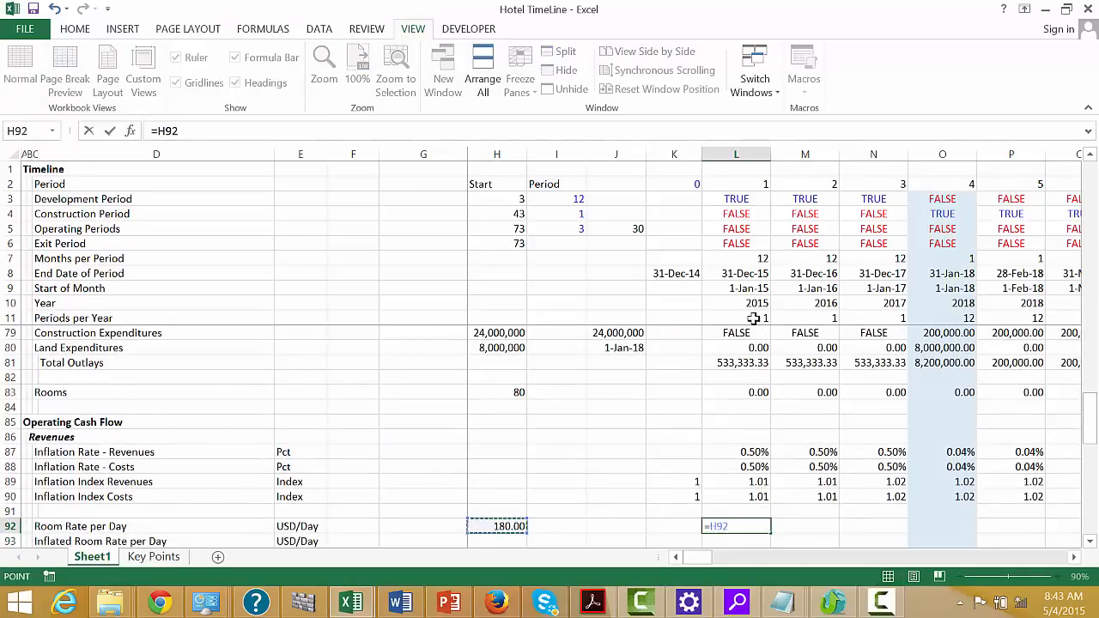
{"action": "key", "text": "F4"}
{"action": "type", "text": "*"}
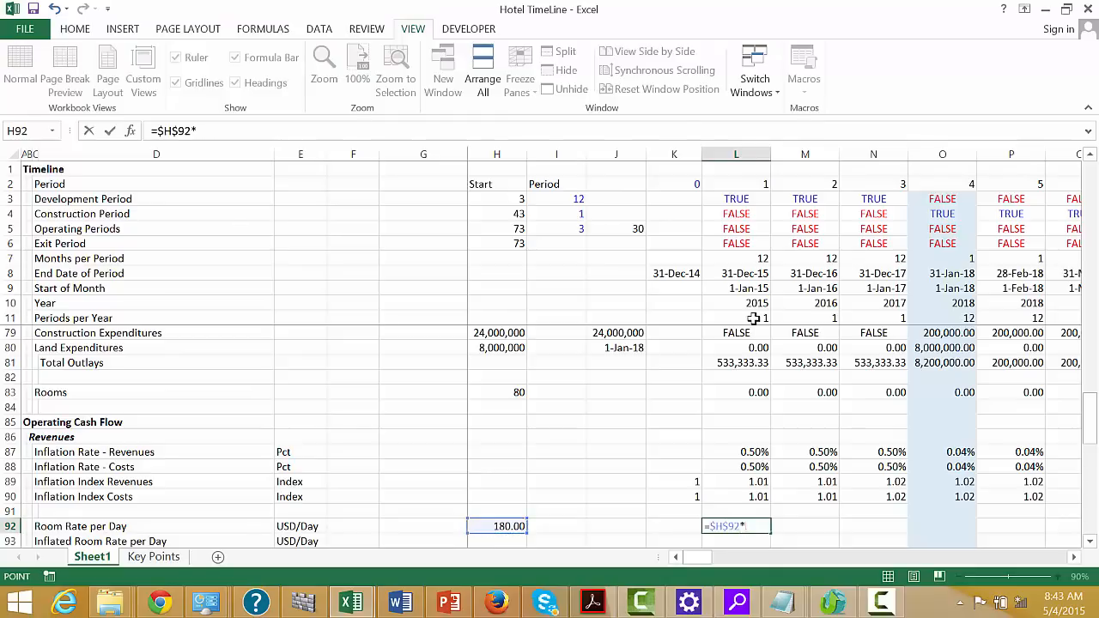
{"action": "key", "text": "Up"}
{"action": "key", "text": "Up"}
{"action": "key", "text": "Up"}
{"action": "key", "text": "Return"}
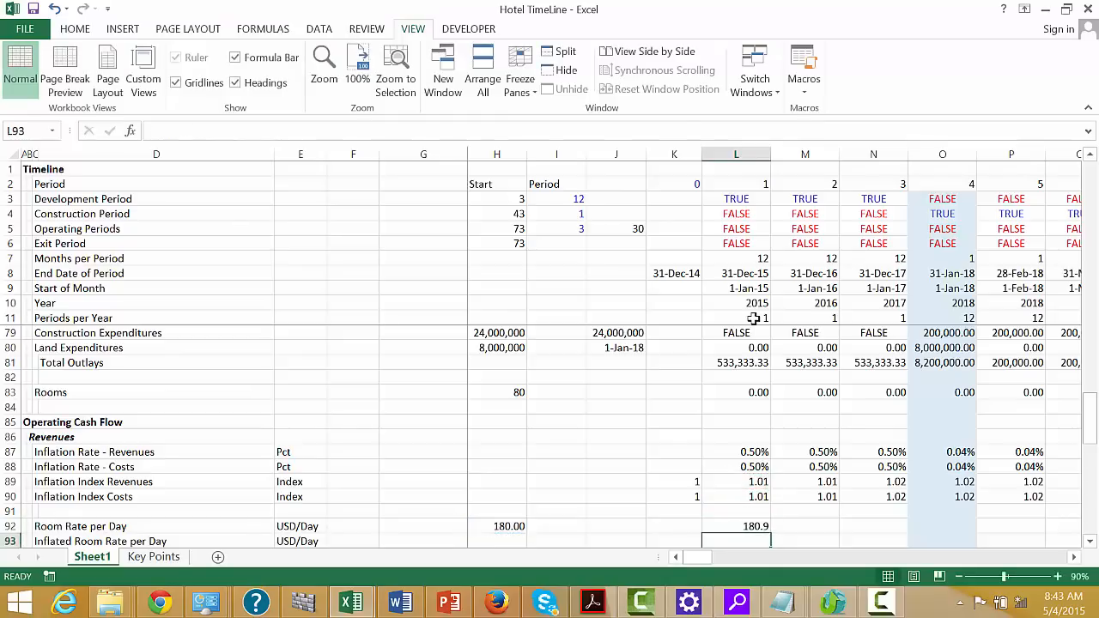
Fill the L92 room rate formula across the timeline periods and format the row with two decimals
{"action": "key", "text": "Up"}
{"action": "key", "text": "ctrl+shift+Right"}
{"action": "key", "text": "ctrl+r"}
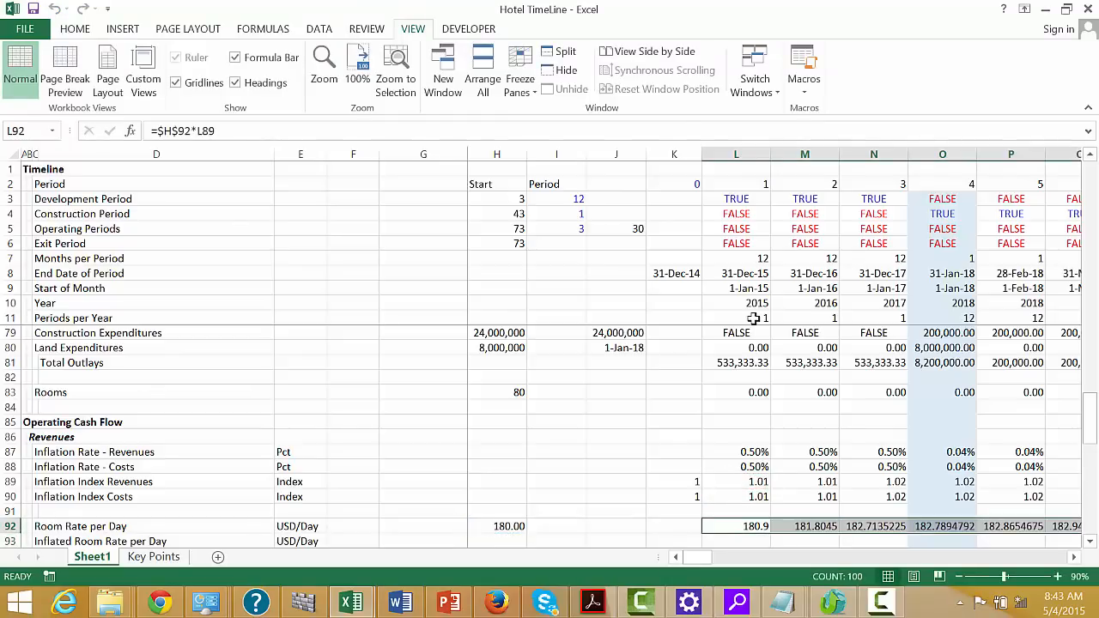
{"action": "key", "text": "ctrl+shift+1"}
Replace the Room Rate per Day formula in L92 with =$H$92 and fill it across the timeline periods
{"action": "key", "text": "Down"}
{"action": "key", "text": "Left"}
{"action": "key", "text": "Left"}
{"action": "key", "text": "Left"}
{"action": "key", "text": "Left"}
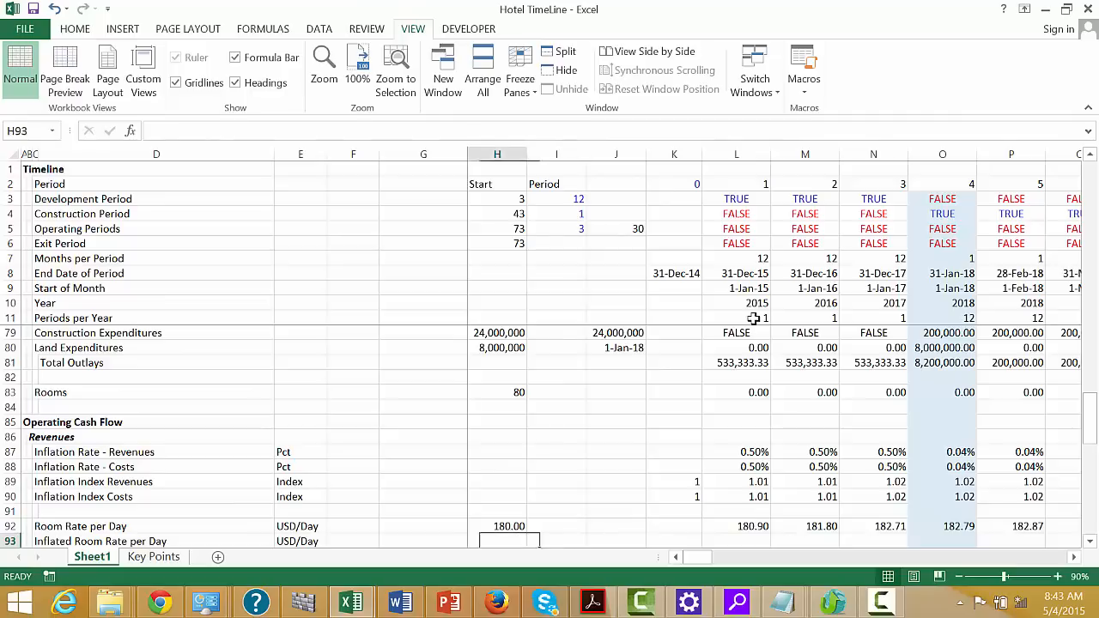
{"action": "key", "text": "Left"}
{"action": "key", "text": "Right"}
{"action": "key", "text": "Right"}
{"action": "key", "text": "Right"}
{"action": "key", "text": "Right"}
{"action": "key", "text": "Right"}
{"action": "key", "text": "Up"}
{"action": "key", "text": "F2"}
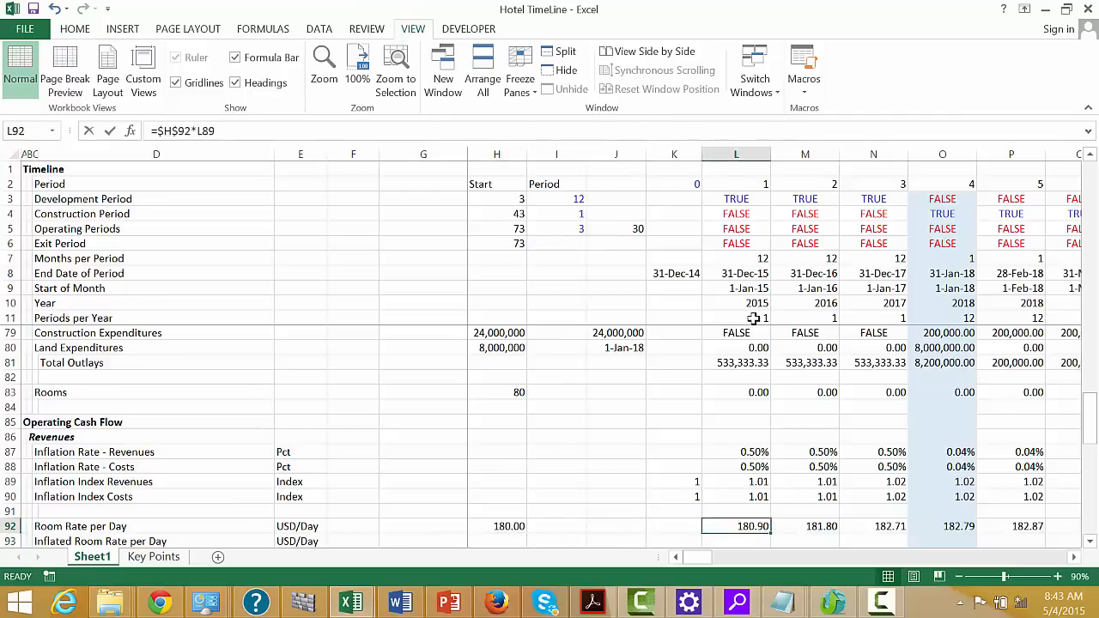
{"action": "type", "text": "="}
{"action": "key", "text": "Left"}
{"action": "key", "text": "Left"}
{"action": "key", "text": "Left"}
{"action": "key", "text": "Left"}
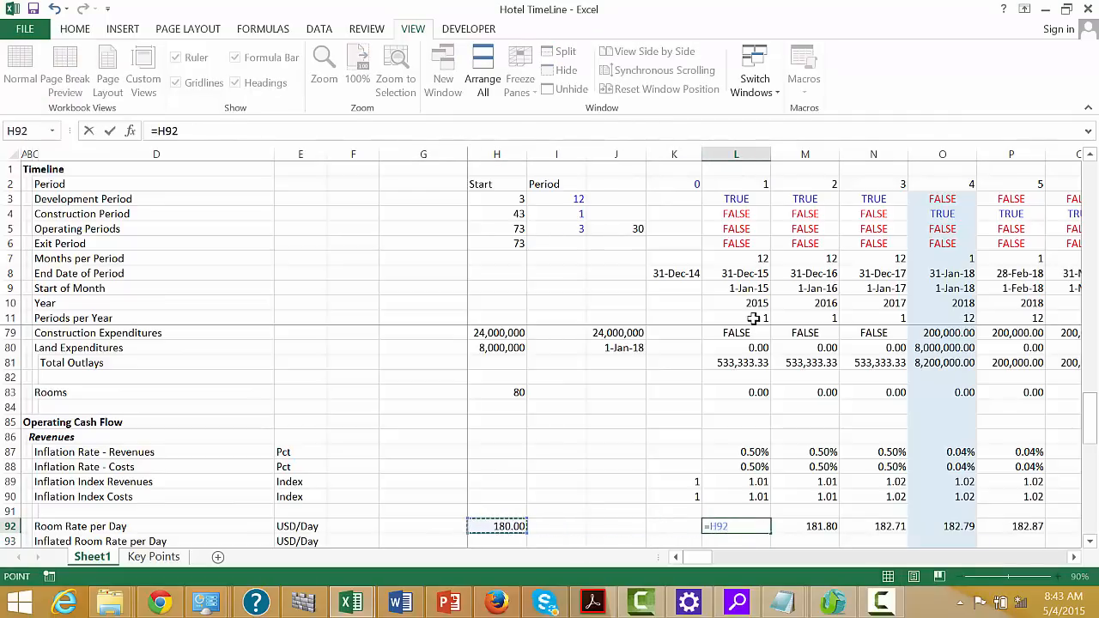
{"action": "key", "text": "F4"}
{"action": "key", "text": "ctrl+Return"}
{"action": "key", "text": "ctrl+shift+Right"}
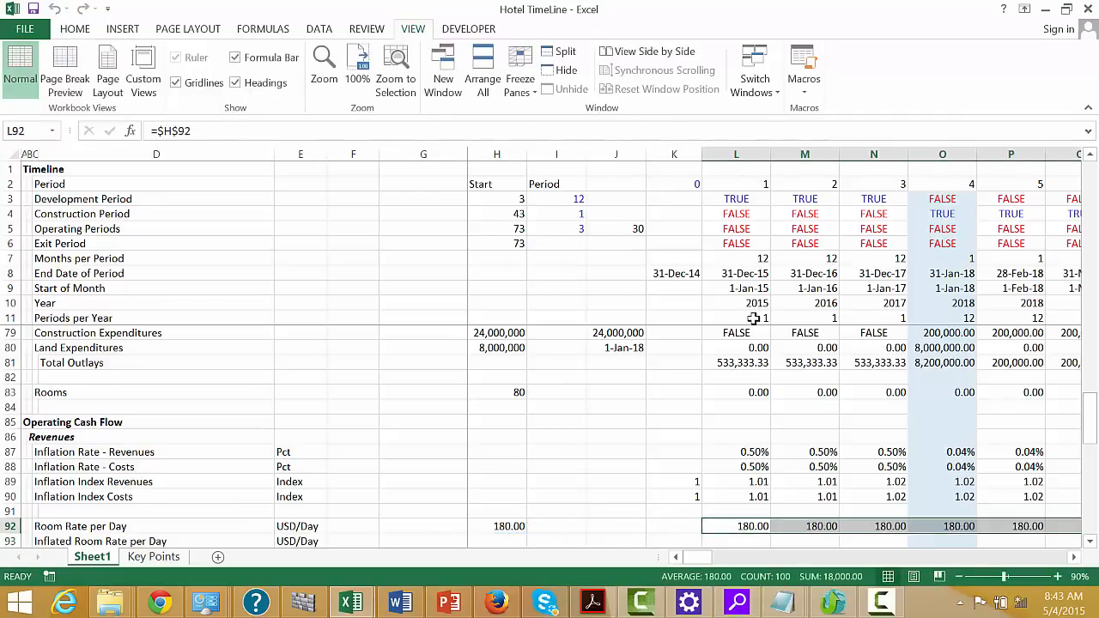
{"action": "key", "text": "ctrl+r"}
Enter =L92*L89 in L93 for the inflated room rate and fill it across the timeline periods with two decimals
{"action": "key", "text": "Down"}
{"action": "type", "text": "="}
{"action": "key", "text": "Left"}
{"action": "key", "text": "Left"}
{"action": "key", "text": "Right"}
{"action": "key", "text": "Right"}
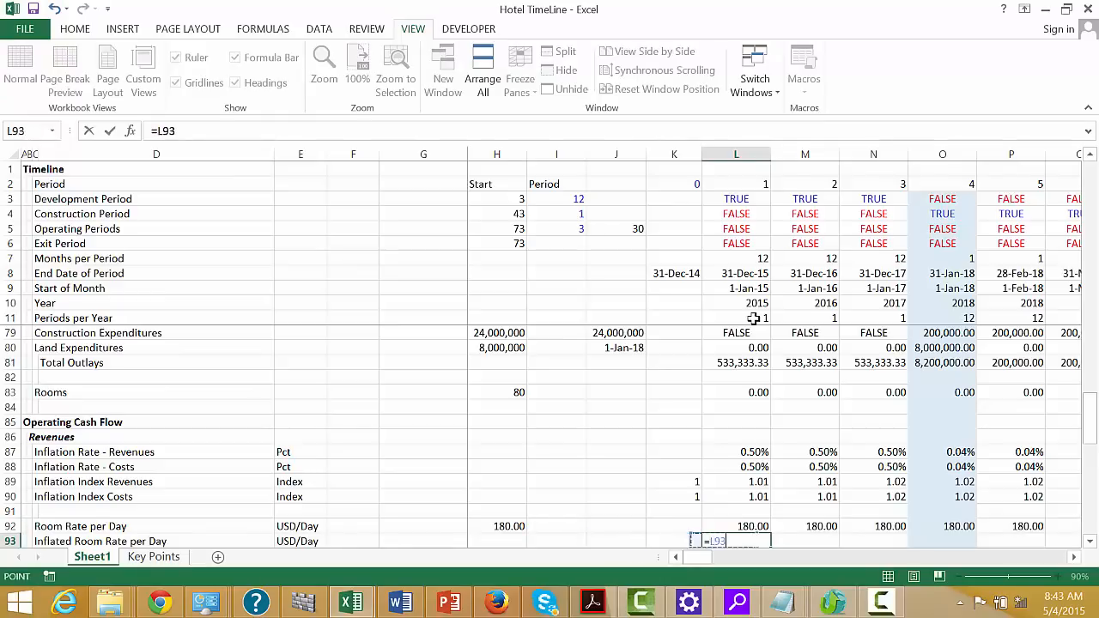
{"action": "key", "text": "Up"}
{"action": "type", "text": "*"}
{"action": "key", "text": "Up"}
{"action": "key", "text": "Up"}
{"action": "key", "text": "Up"}
{"action": "key", "text": "Up"}
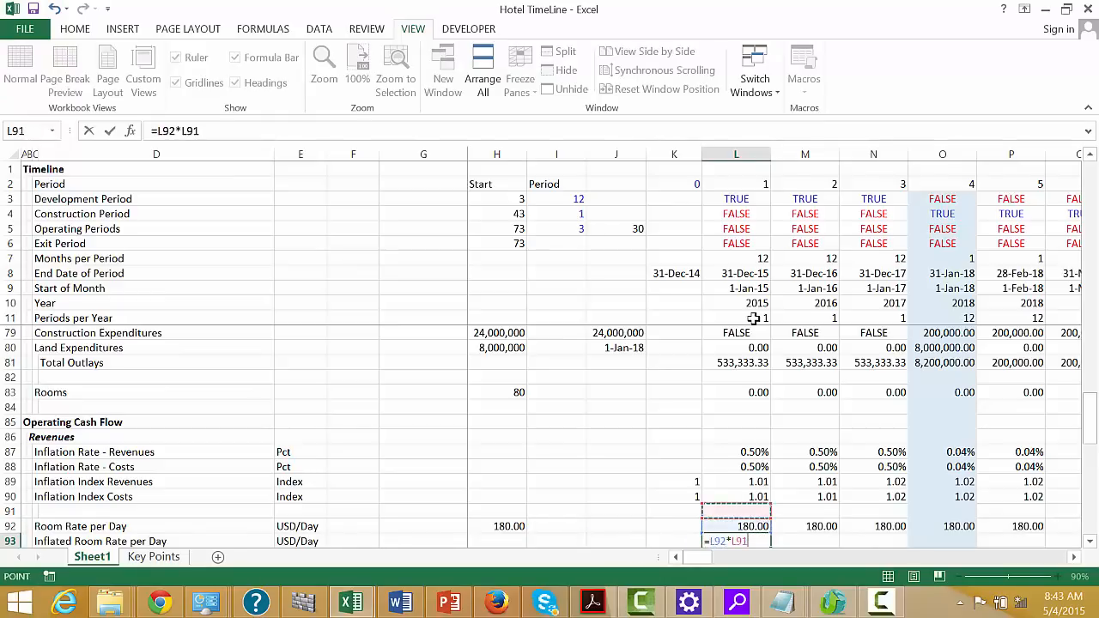
{"action": "key", "text": "ctrl+Return"}
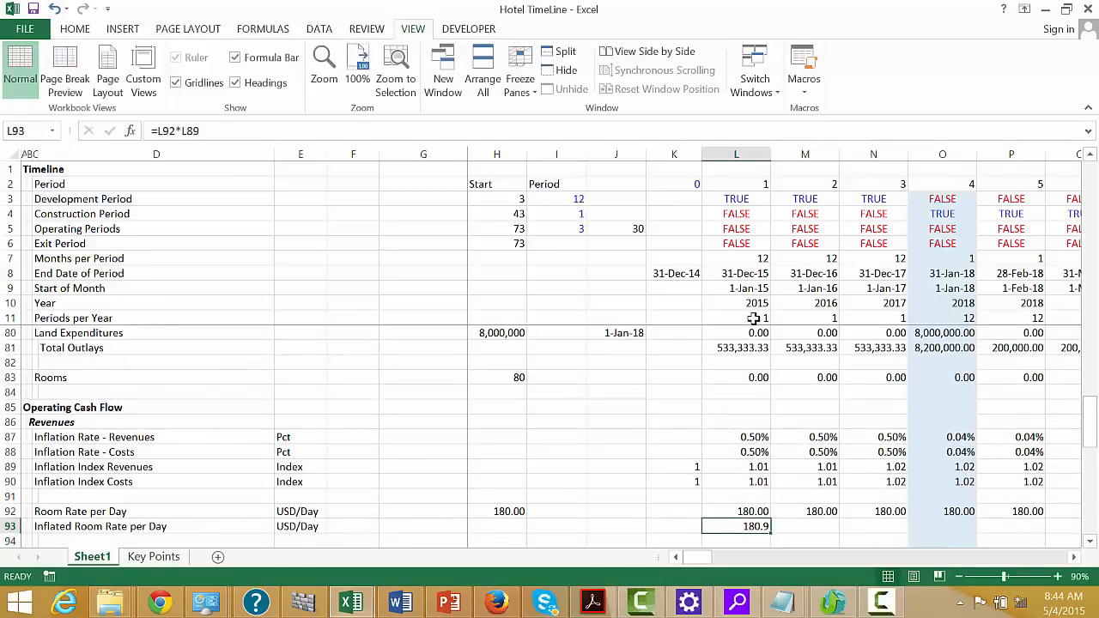
{"action": "key", "text": "ctrl+shift+Right"}
{"action": "key", "text": "ctrl+r"}
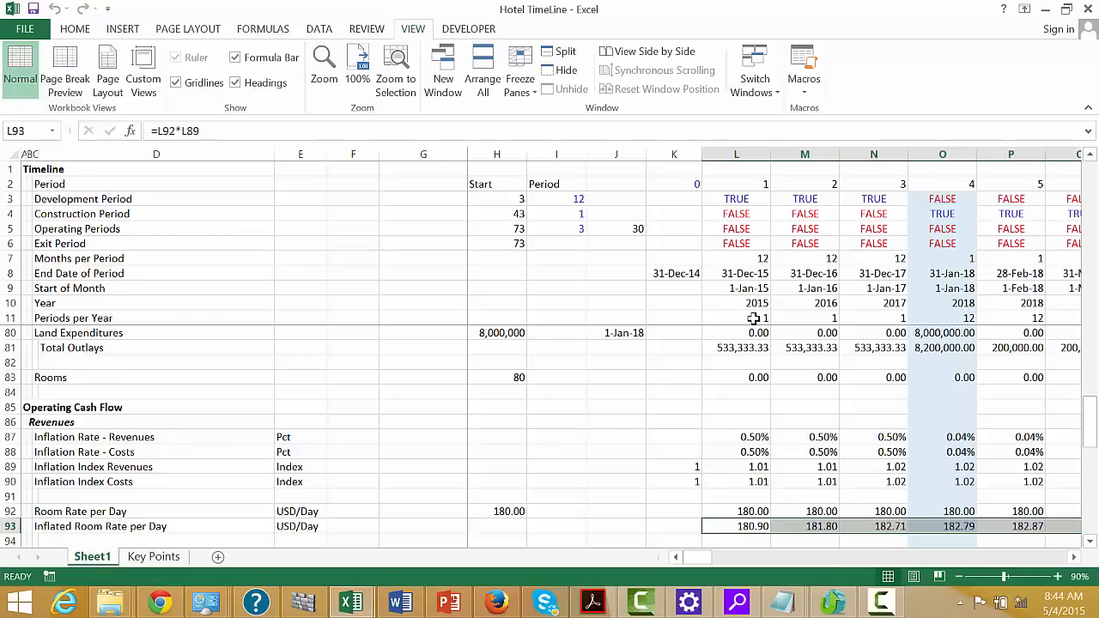
Examine the yearly occupancy rates in Revenues Assumptions as the source for the Utilisation Rate row
{"action": "key", "text": "Down"}
{"action": "key", "text": "Down"}
{"action": "key", "text": "Down"}
{"action": "key", "text": "Up"}
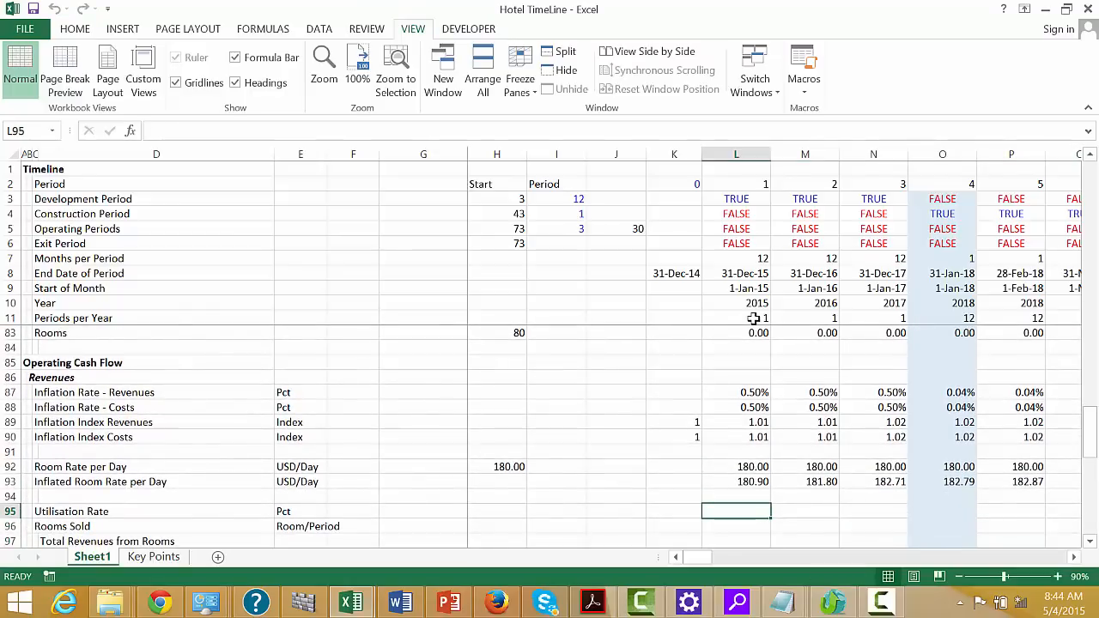
{"action": "key", "text": "Page_Up"}
{"action": "key", "text": "Page_Up"}
{"action": "key", "text": "Page_Up"}
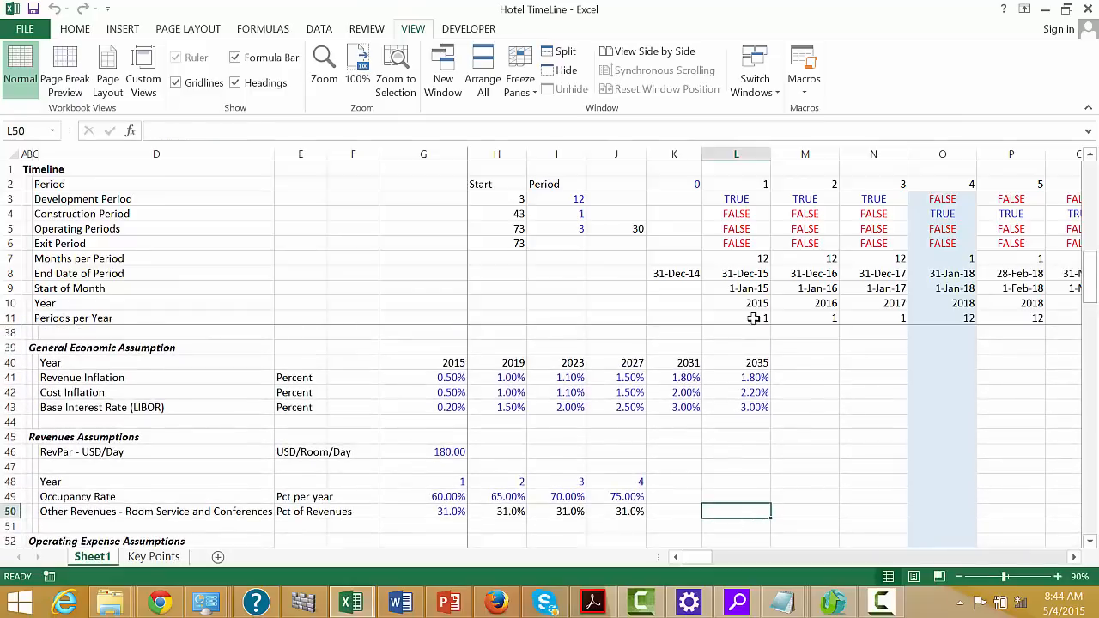
{"action": "key", "text": "Up"}
{"action": "key", "text": "Up"}
{"action": "key", "text": "Up"}
{"action": "key", "text": "Up"}
{"action": "key", "text": "Up"}
{"action": "key", "text": "Up"}
{"action": "key", "text": "Up"}
{"action": "key", "text": "Up"}
{"action": "key", "text": "Up"}
{"action": "key", "text": "Up"}
{"action": "key", "text": "Up"}
{"action": "key", "text": "Up"}
{"action": "key", "text": "Up"}
{"action": "key", "text": "Up"}
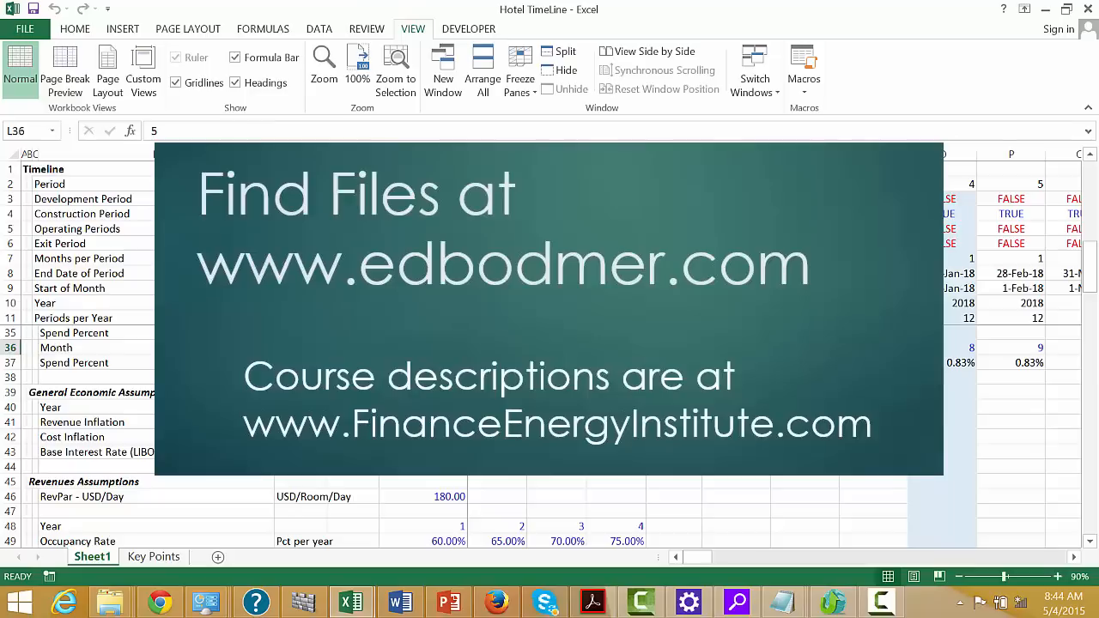
Insert a row above Months per Period in the Timeline section and label it Age in Quarters
{"action": "left_click", "coordinate": [748, 259]}
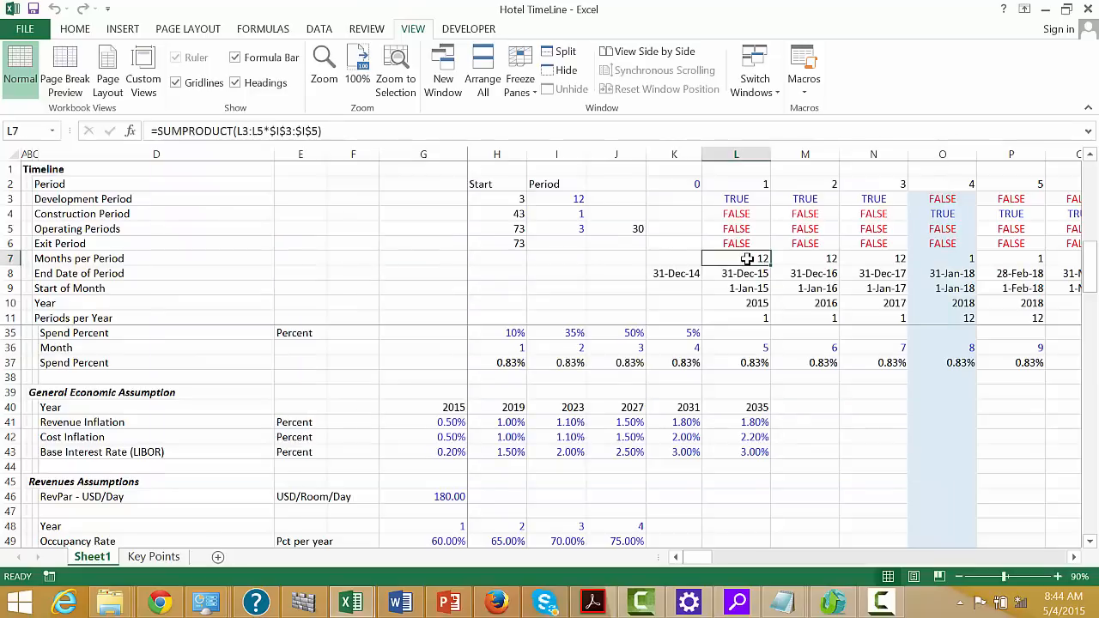
{"action": "key", "text": "shift+space"}
{"action": "key", "text": "ctrl+shift+plus"}
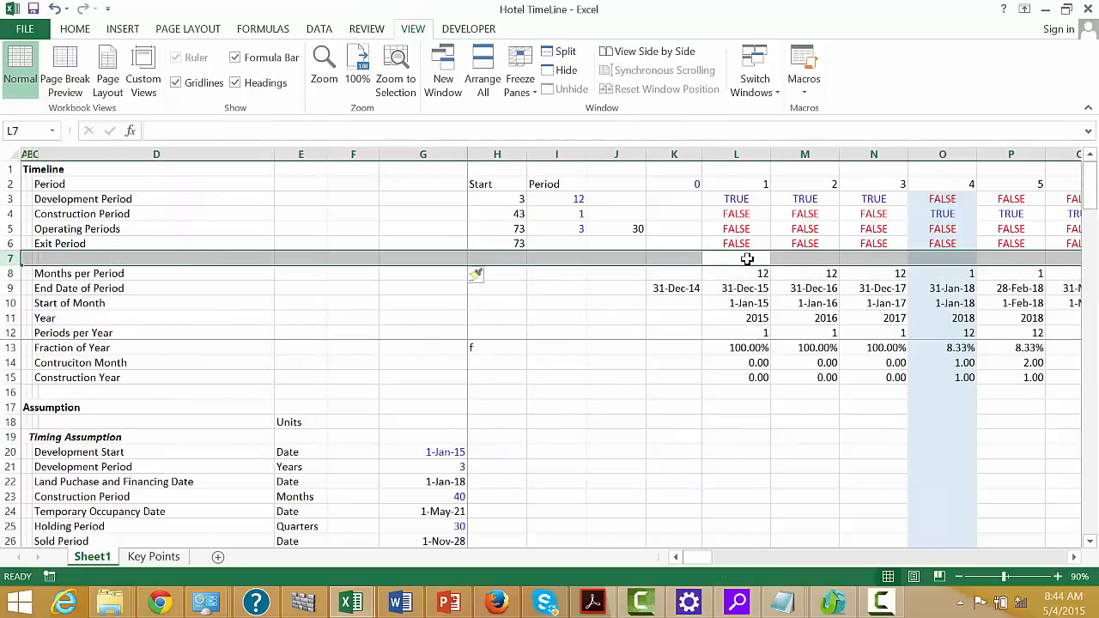
{"action": "key", "text": "Left"}
{"action": "key", "text": "Left"}
{"action": "key", "text": "Left"}
{"action": "key", "text": "Left"}
{"action": "key", "text": "Left"}
{"action": "key", "text": "Left"}
{"action": "key", "text": "Left"}
{"action": "key", "text": "Left"}
{"action": "key", "text": "Left"}
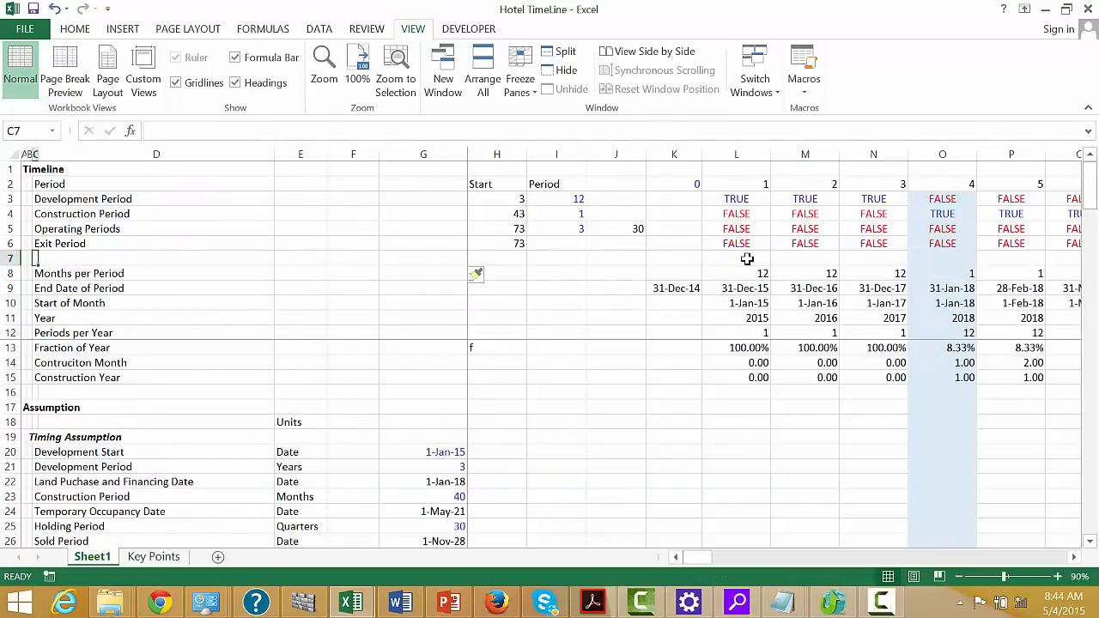
{"action": "key", "text": "F2"}
{"action": "type", "text": "Age in Qua"}
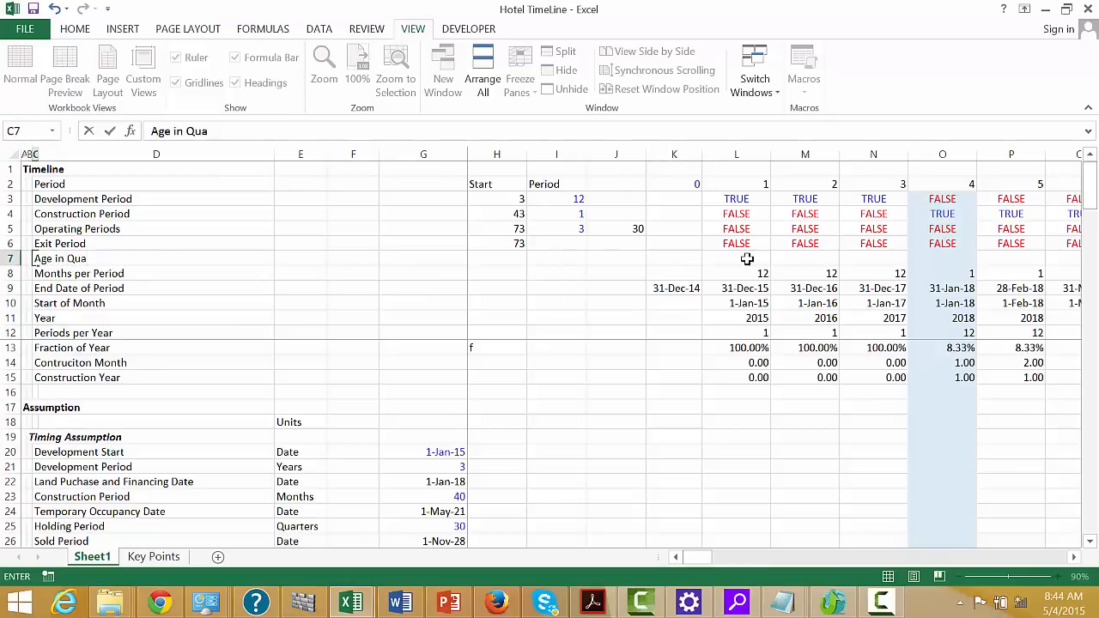
{"action": "type", "text": "rters"}
{"action": "key", "text": "Return"}
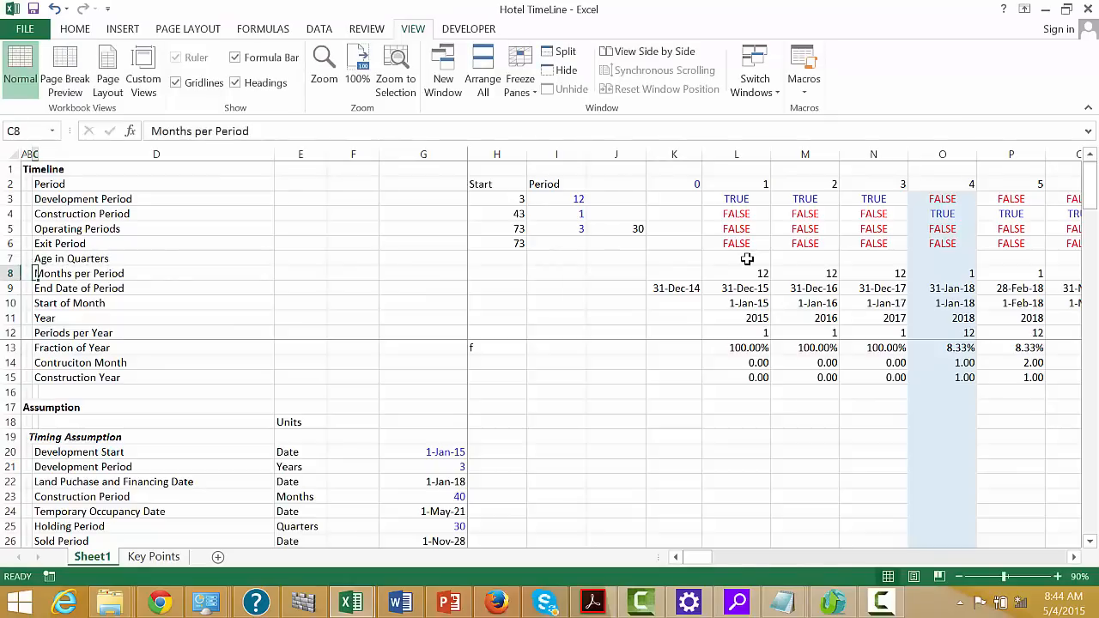
Insert another row below Age in Quarters and label it Age in Years
{"action": "key", "text": "shift+space"}
{"action": "key", "text": "ctrl+shift+plus"}
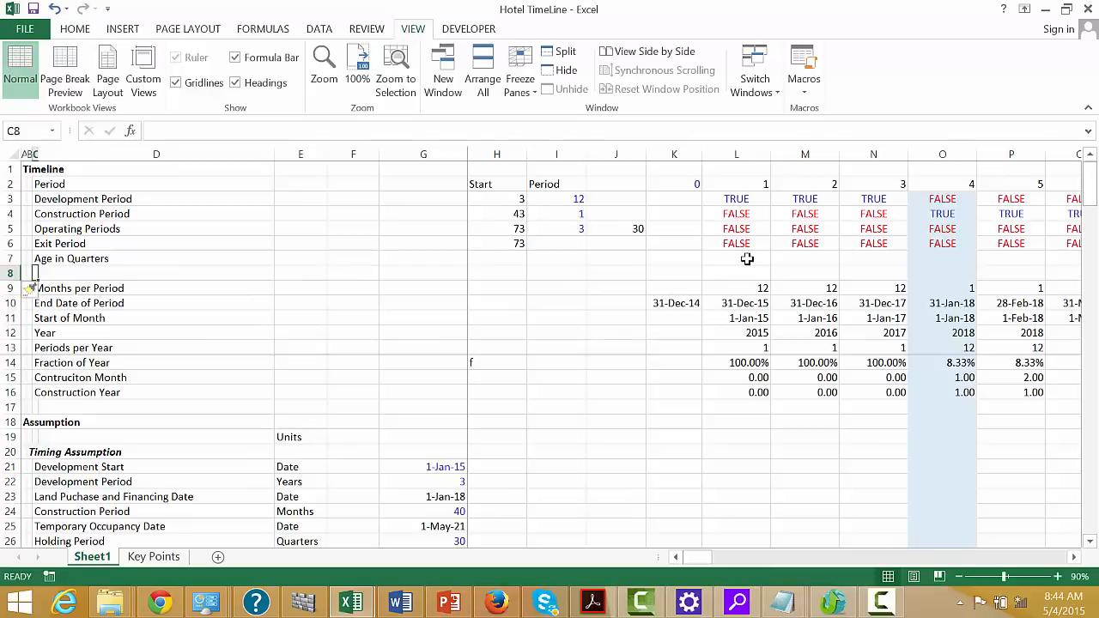
{"action": "type", "text": "A"}
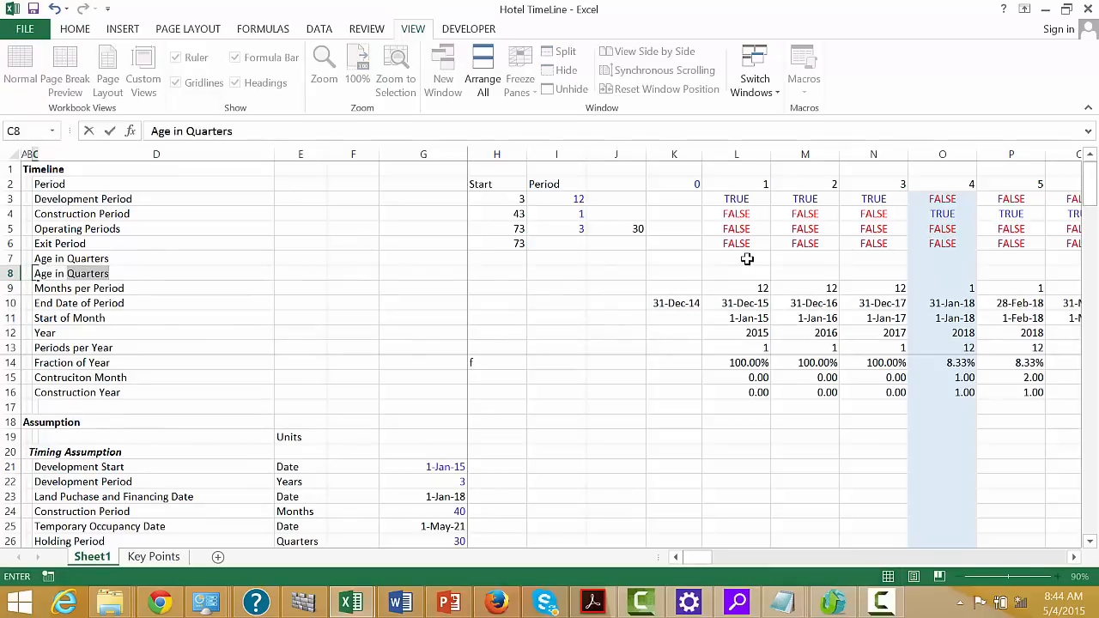
{"action": "type", "text": "ge in Years"}
{"action": "key", "text": "Return"}
Enter =K7+L5 in L7 to accumulate operating quarters and fill the formula across the timeline periods
{"action": "key", "text": "Up"}
{"action": "key", "text": "Up"}
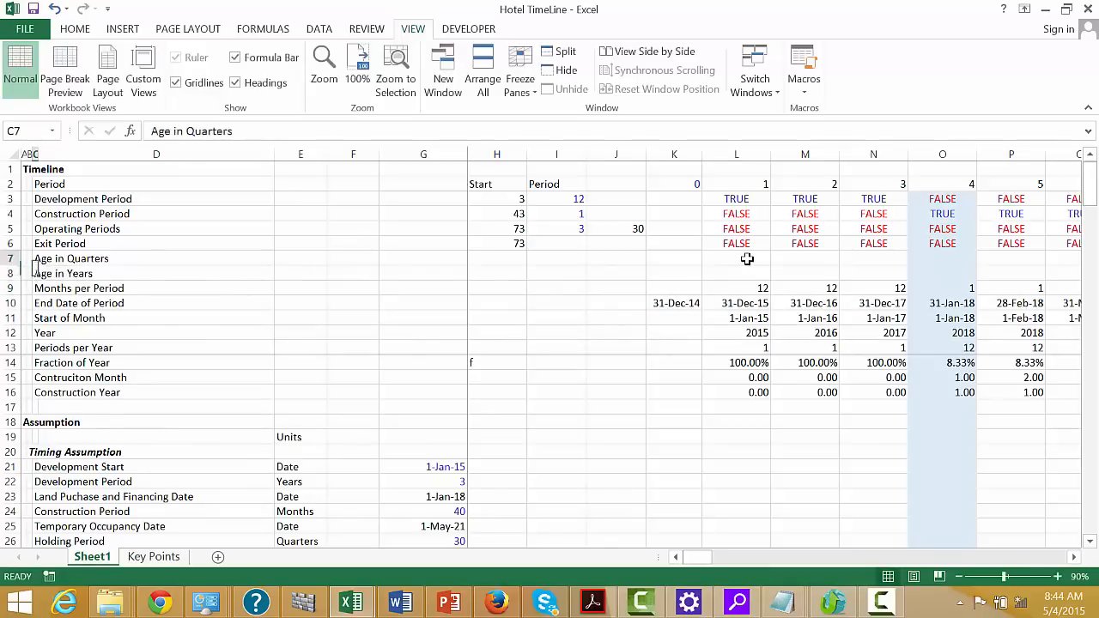
{"action": "key", "text": "Right"}
{"action": "key", "text": "Right"}
{"action": "key", "text": "Right"}
{"action": "key", "text": "Right"}
{"action": "key", "text": "Right"}
{"action": "key", "text": "Right"}
{"action": "key", "text": "Right"}
{"action": "key", "text": "Right"}
{"action": "key", "text": "Right"}
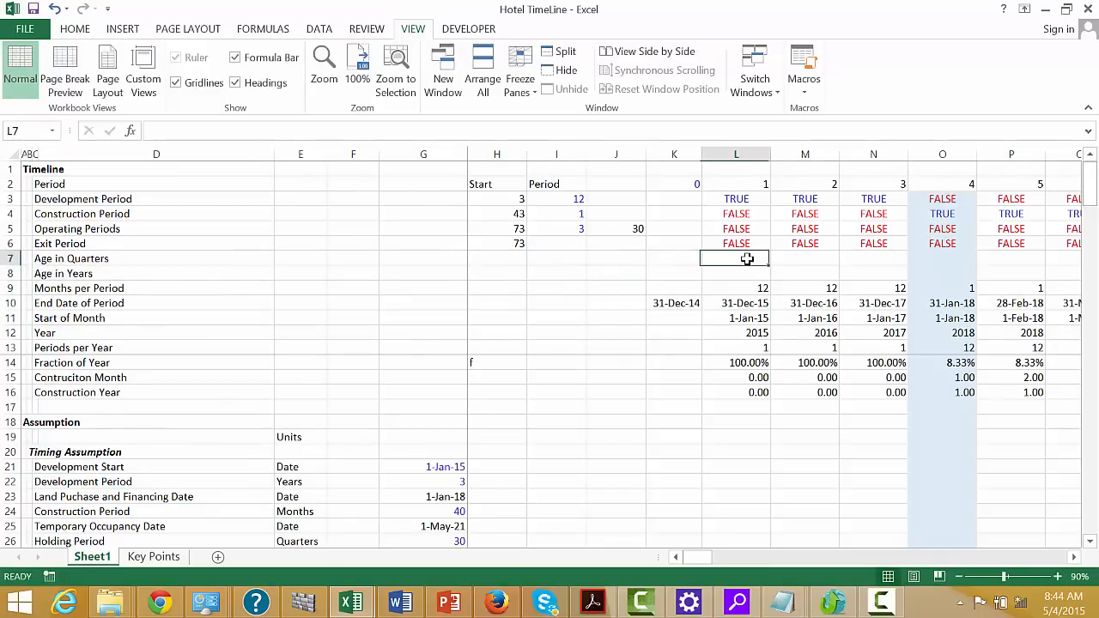
{"action": "type", "text": "="}
{"action": "key", "text": "Left"}
{"action": "type", "text": "+"}
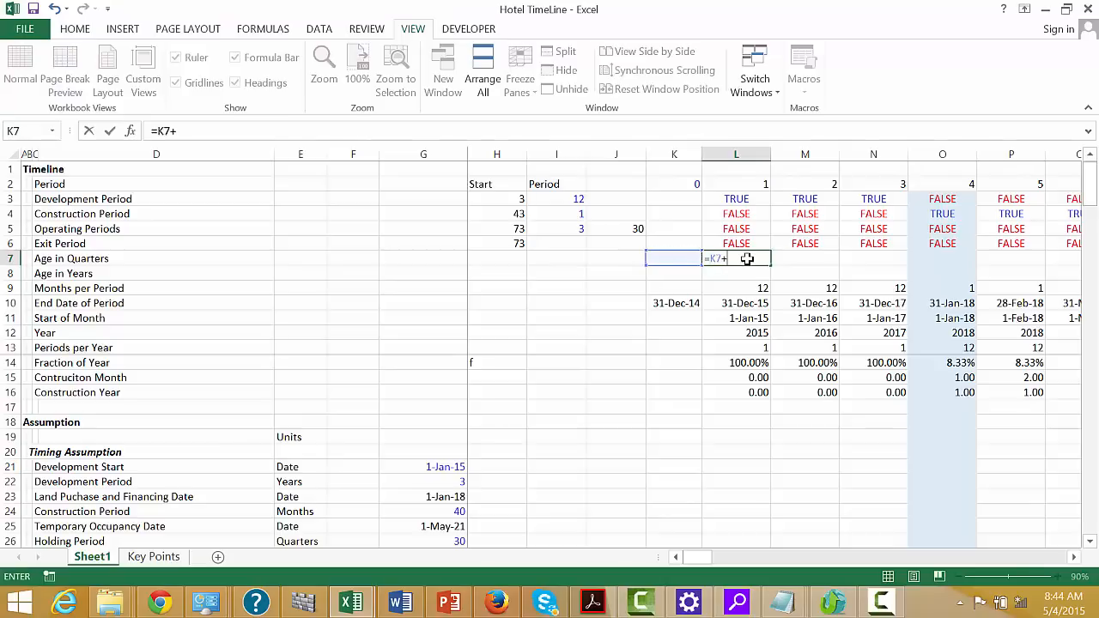
{"action": "key", "text": "Up"}
{"action": "key", "text": "Up"}
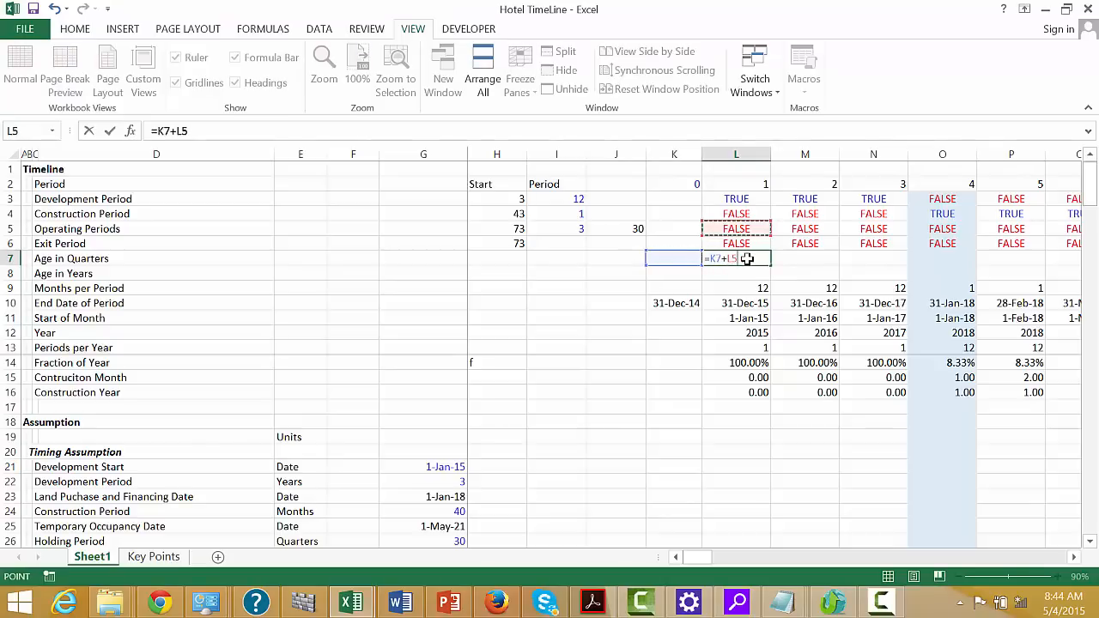
{"action": "key", "text": "ctrl+Return"}
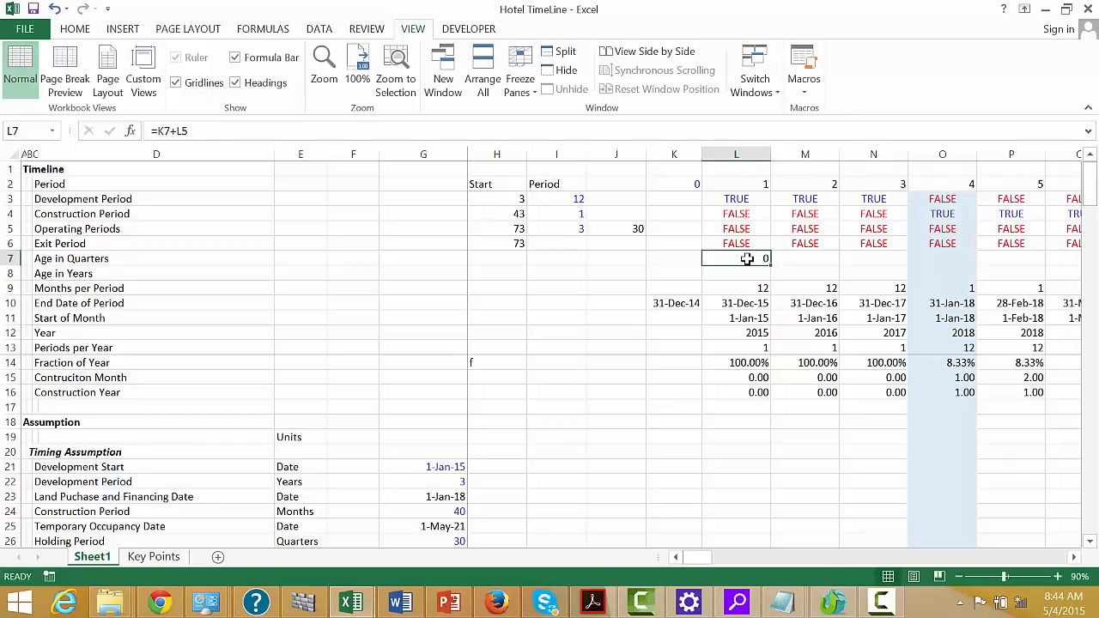
{"action": "key", "text": "ctrl+shift+r"}
Check the Age in Quarters row along the construction, operating and post-exit periods
{"action": "key", "text": "Right"}
{"action": "key", "text": "Right"}
{"action": "key", "text": "Right"}
{"action": "key", "text": "Right"}
{"action": "key", "text": "Right"}
{"action": "key", "text": "Right"}
{"action": "key", "text": "Right"}
{"action": "key", "text": "Right"}
{"action": "key", "text": "Right"}
{"action": "key", "text": "Right"}
{"action": "key", "text": "Right"}
{"action": "key", "text": "Right"}
{"action": "key", "text": "Right"}
{"action": "key", "text": "Right"}
{"action": "key", "text": "Right"}
{"action": "key", "text": "Right"}
{"action": "key", "text": "Right"}
{"action": "key", "text": "Right"}
{"action": "key", "text": "Right"}
{"action": "key", "text": "Right"}
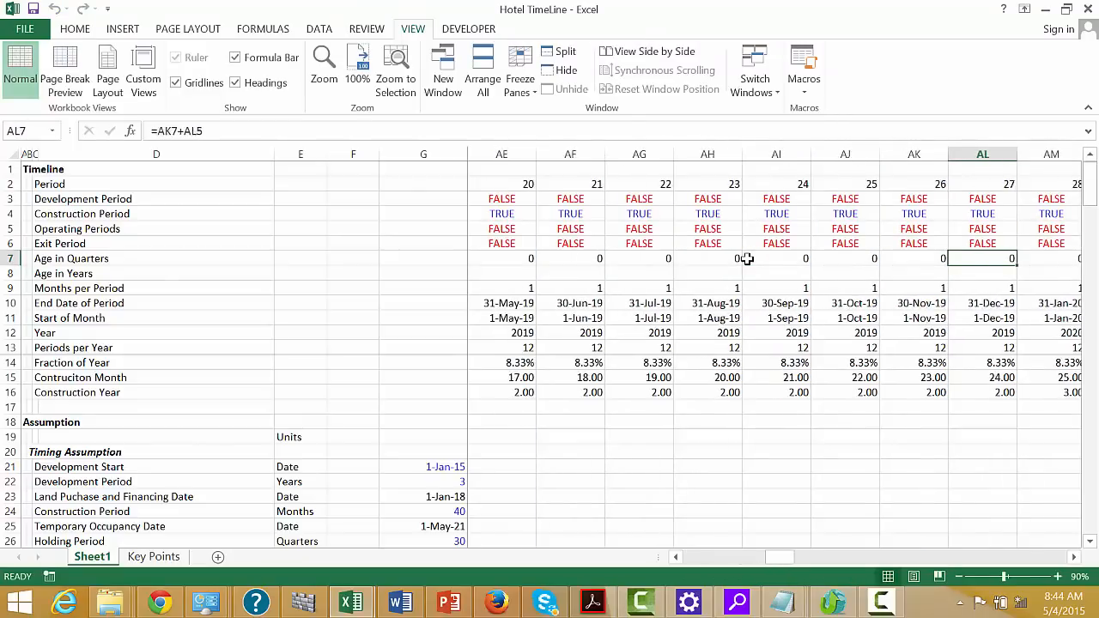
{"action": "key", "text": "Right"}
{"action": "key", "text": "Right"}
{"action": "key", "text": "Right"}
{"action": "key", "text": "Right"}
{"action": "key", "text": "Right"}
{"action": "key", "text": "Right"}
{"action": "key", "text": "Right"}
{"action": "key", "text": "Right"}
{"action": "key", "text": "Right"}
{"action": "key", "text": "Right"}
{"action": "key", "text": "Right"}
{"action": "key", "text": "Right"}
{"action": "key", "text": "Right"}
{"action": "key", "text": "Right"}
{"action": "key", "text": "Right"}
{"action": "key", "text": "Right"}
{"action": "key", "text": "Right"}
{"action": "key", "text": "Right"}
{"action": "key", "text": "Right"}
{"action": "key", "text": "Right"}
{"action": "key", "text": "Left"}
{"action": "key", "text": "Right"}
{"action": "key", "text": "Left"}
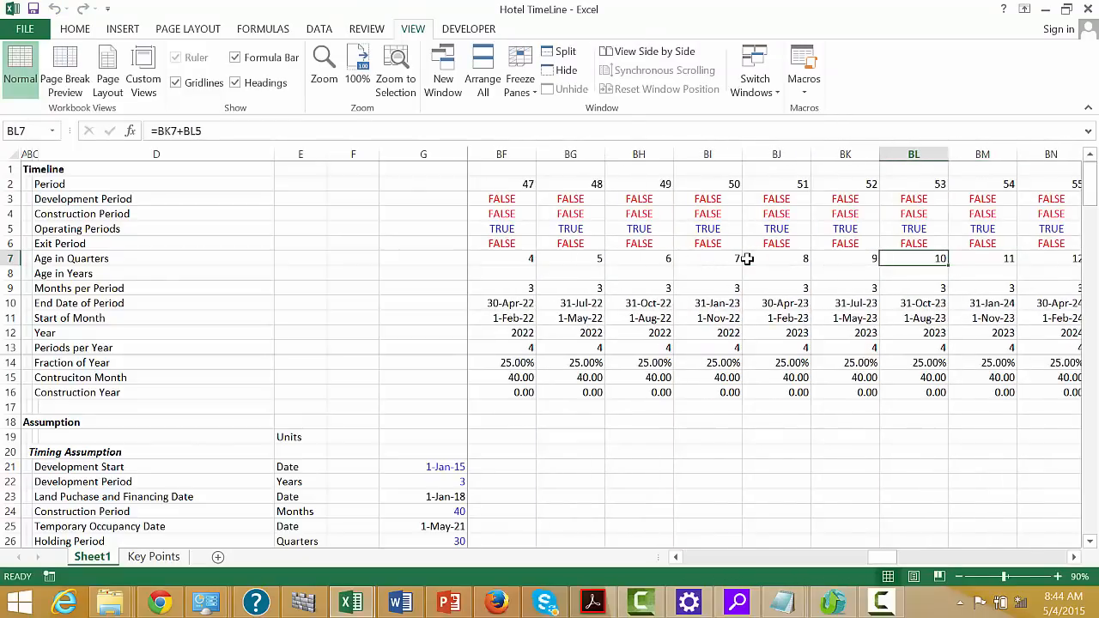
{"action": "key", "text": "Left"}
{"action": "key", "text": "Left"}
{"action": "key", "text": "Left"}
{"action": "key", "text": "Left"}
{"action": "key", "text": "Left"}
{"action": "key", "text": "Left"}
{"action": "key", "text": "Left"}
{"action": "key", "text": "Left"}
{"action": "key", "text": "Left"}
{"action": "key", "text": "Right"}
{"action": "key", "text": "Left"}
{"action": "key", "text": "Right"}
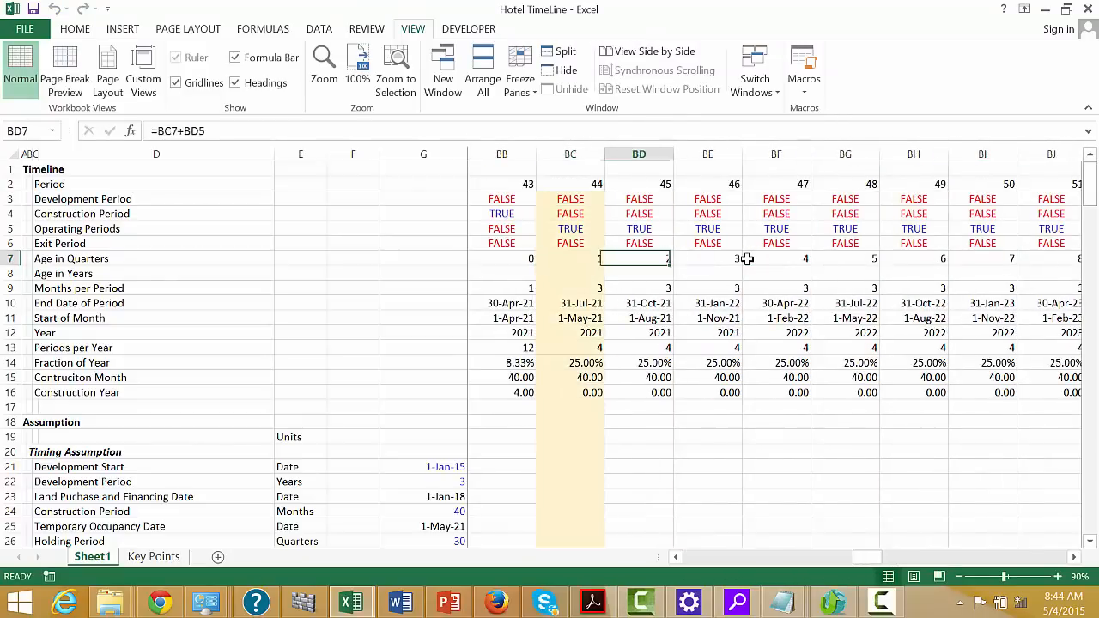
{"action": "key", "text": "Right"}
{"action": "key", "text": "Right"}
{"action": "key", "text": "Right"}
{"action": "key", "text": "Right"}
{"action": "key", "text": "Right"}
{"action": "key", "text": "Right"}
{"action": "key", "text": "Right"}
{"action": "key", "text": "Right"}
{"action": "key", "text": "Right"}
{"action": "key", "text": "Right"}
{"action": "key", "text": "Right"}
{"action": "key", "text": "Right"}
{"action": "key", "text": "Right"}
{"action": "key", "text": "Right"}
{"action": "key", "text": "Right"}
{"action": "key", "text": "Right"}
{"action": "key", "text": "Right"}
{"action": "key", "text": "Right"}
{"action": "key", "text": "Right"}
{"action": "key", "text": "Right"}
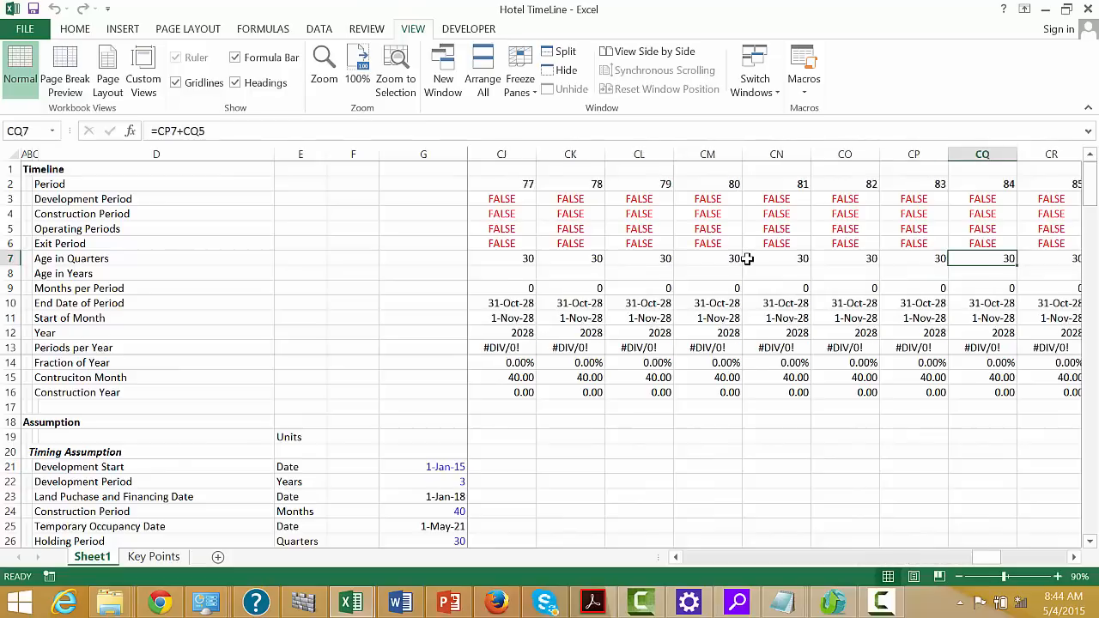
{"action": "key", "text": "Right"}
{"action": "key", "text": "Right"}
{"action": "key", "text": "Right"}
{"action": "key", "text": "Right"}
{"action": "key", "text": "Right"}
{"action": "key", "text": "Right"}
{"action": "key", "text": "Right"}
{"action": "key", "text": "Left"}
{"action": "key", "text": "Left"}
{"action": "key", "text": "Left"}
{"action": "key", "text": "Left"}
{"action": "key", "text": "Left"}
{"action": "key", "text": "Left"}
{"action": "key", "text": "Left"}
{"action": "key", "text": "Left"}
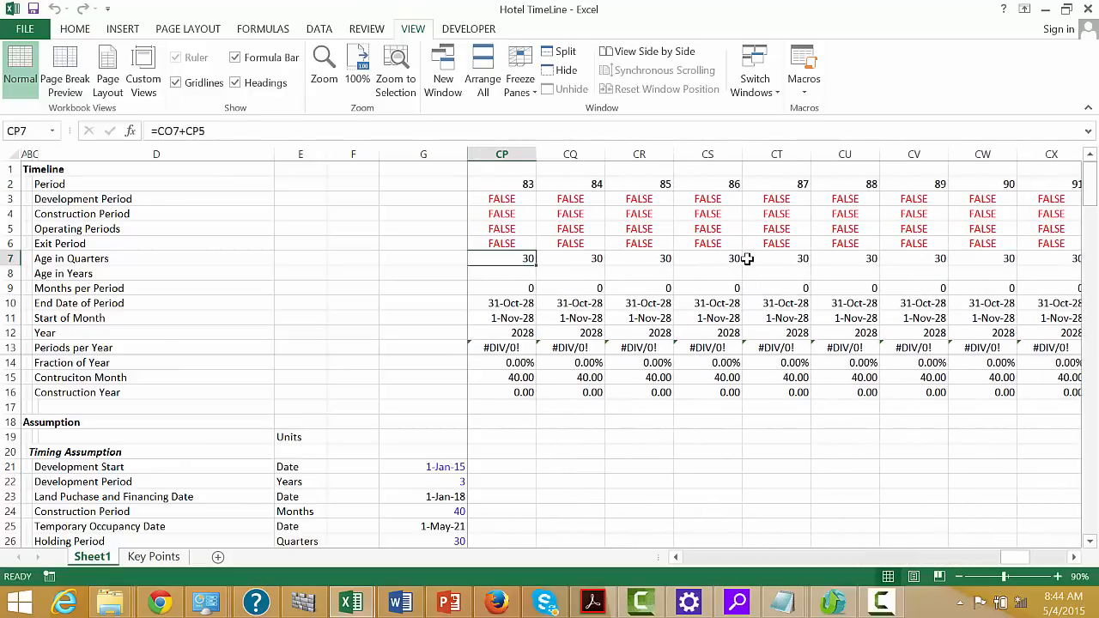
Enter =ROUNDUP(L7/4,0) in L8 to convert the age in quarters to the age in years
{"action": "key", "text": "ctrl+Left"}
{"action": "key", "text": "Left"}
{"action": "key", "text": "Left"}
{"action": "key", "text": "Left"}
{"action": "key", "text": "Left"}
{"action": "key", "text": "Left"}
{"action": "key", "text": "Left"}
{"action": "key", "text": "Left"}
{"action": "key", "text": "Left"}
{"action": "key", "text": "Left"}
{"action": "key", "text": "Left"}
{"action": "key", "text": "Left"}
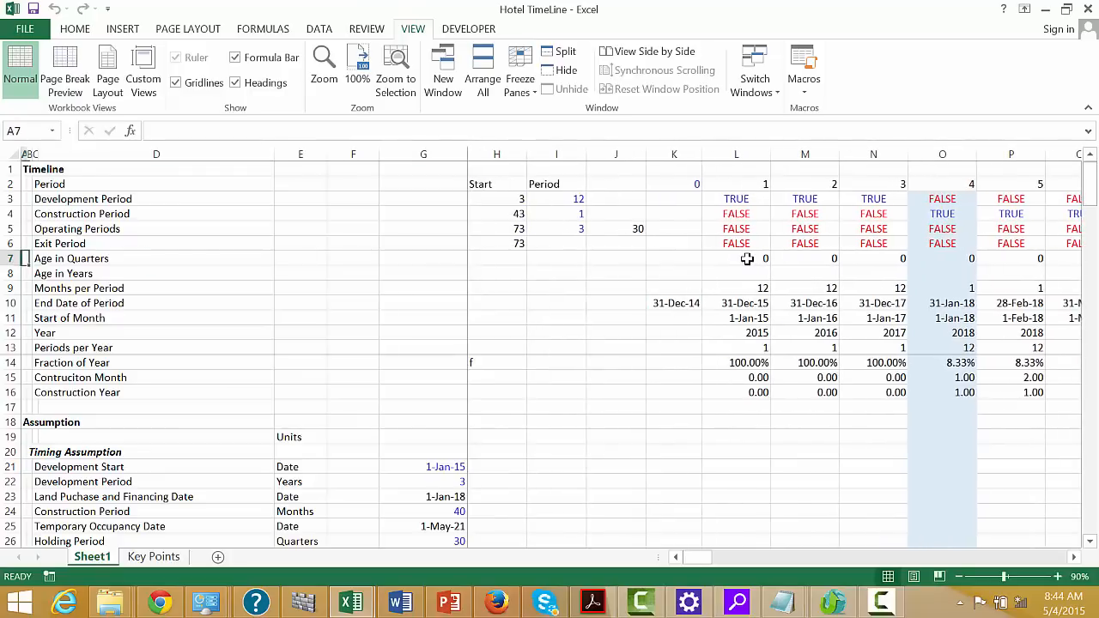
{"action": "key", "text": "Right"}
{"action": "key", "text": "Down"}
{"action": "key", "text": "Right"}
{"action": "key", "text": "Right"}
{"action": "key", "text": "Right"}
{"action": "key", "text": "Right"}
{"action": "key", "text": "Right"}
{"action": "key", "text": "Right"}
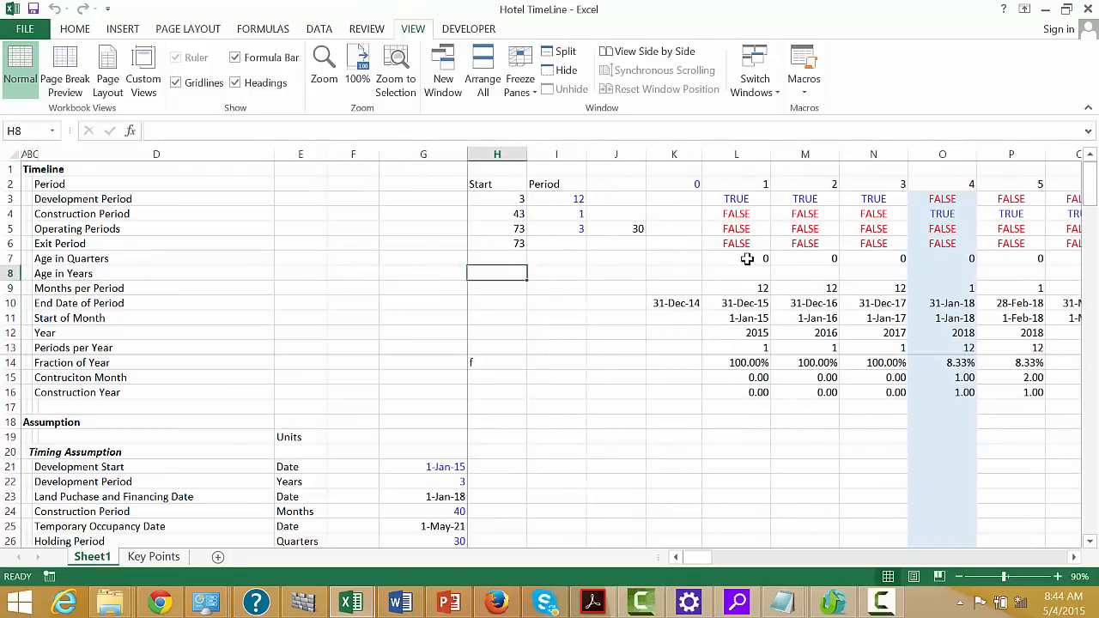
{"action": "key", "text": "Right"}
{"action": "key", "text": "Right"}
{"action": "key", "text": "Right"}
{"action": "key", "text": "Right"}
{"action": "key", "text": "Right"}
{"action": "key", "text": "Left"}
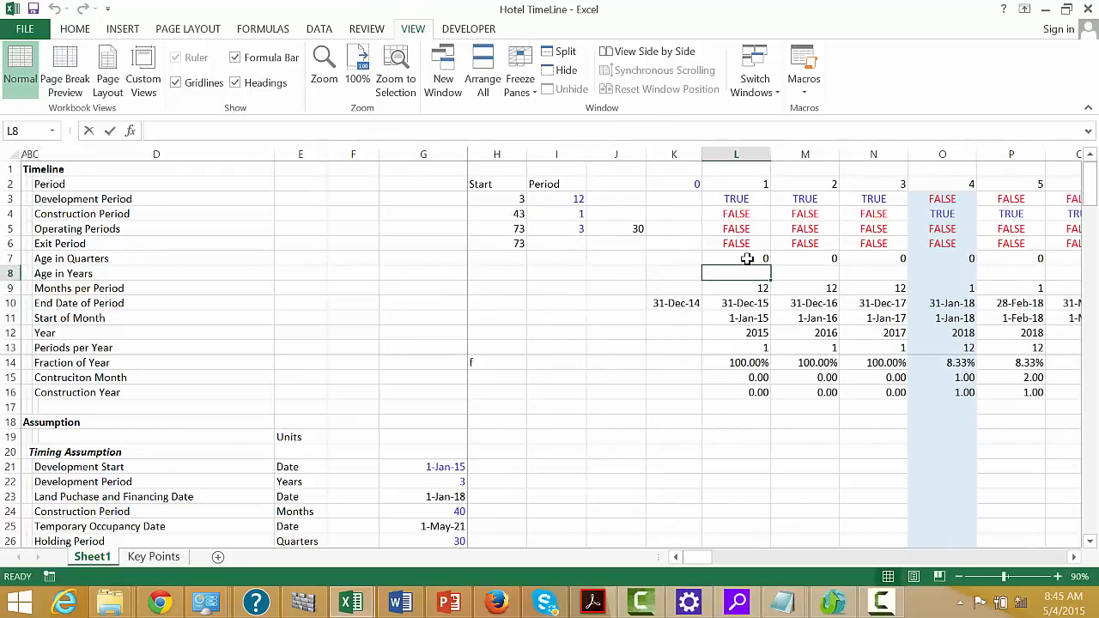
{"action": "type", "text": "=rou"}
{"action": "key", "text": "Down"}
{"action": "key", "text": "Down"}
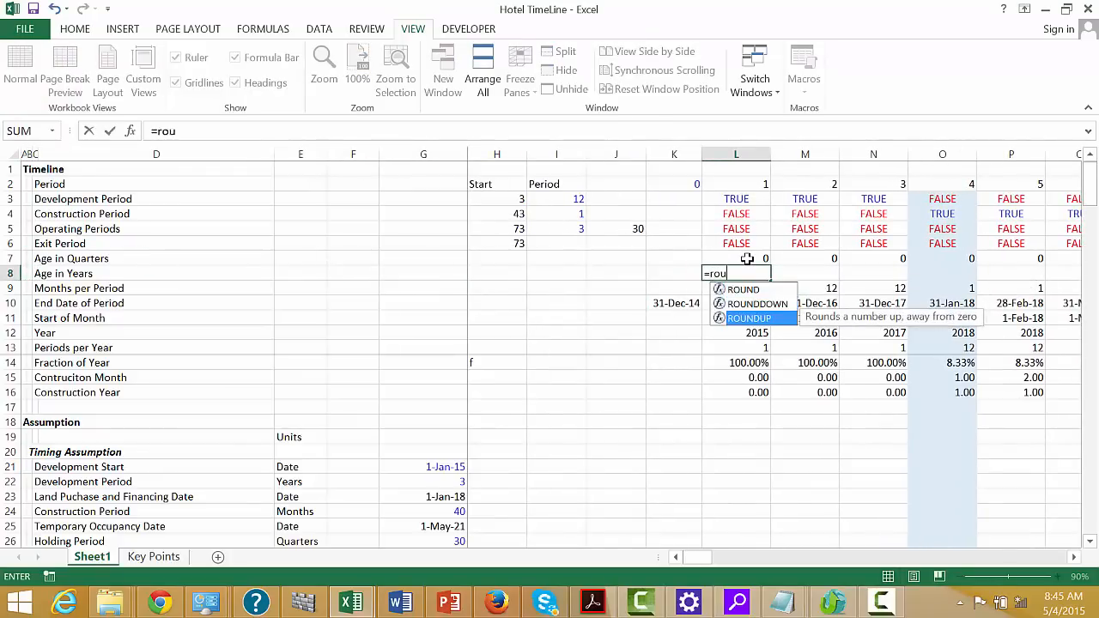
{"action": "key", "text": "Tab"}
{"action": "key", "text": "Up"}
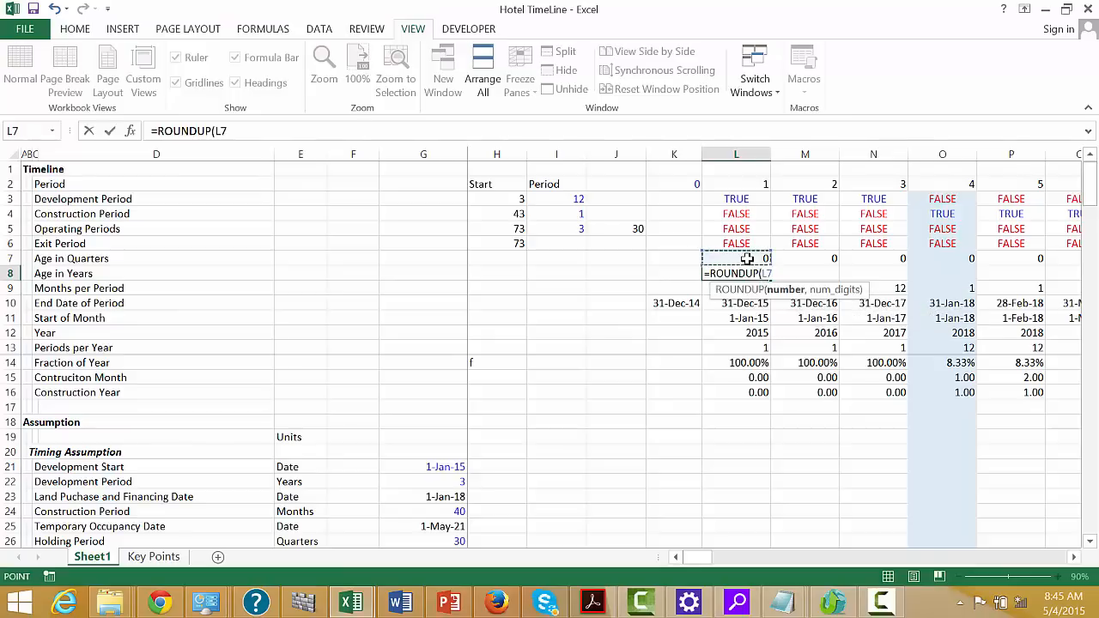
{"action": "type", "text": "/4,0"}
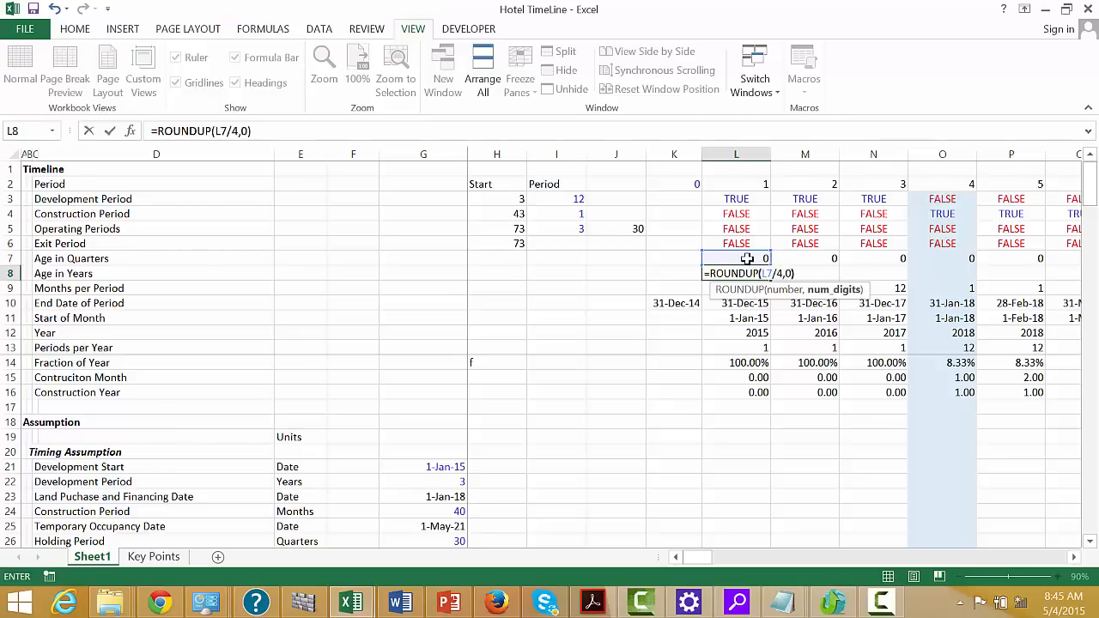
{"action": "key", "text": "Return"}
{"action": "key", "text": "Up"}
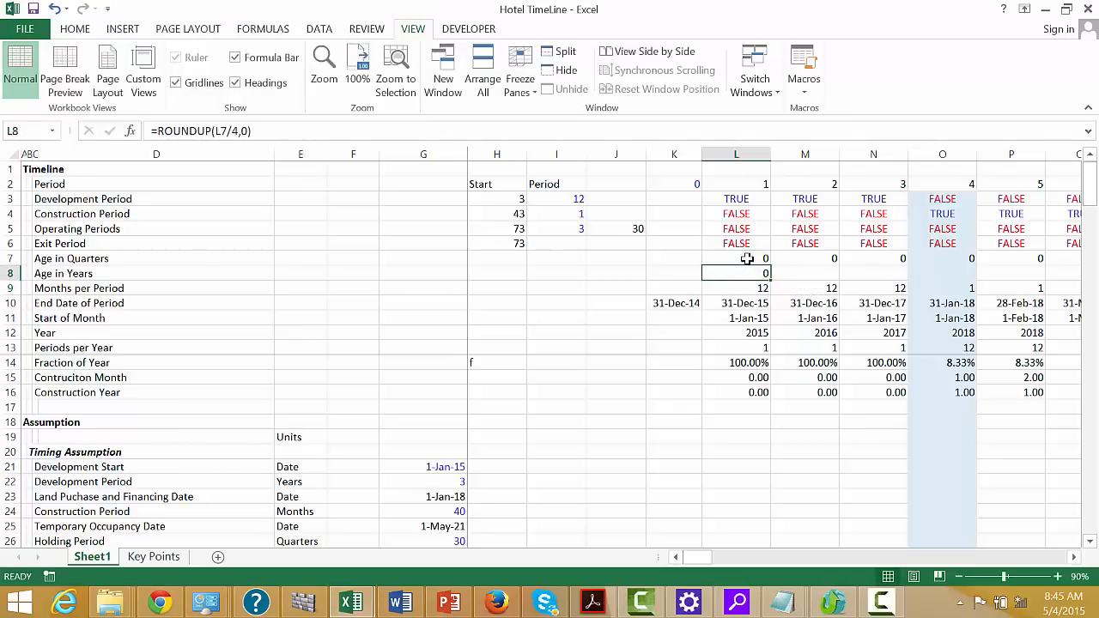
Fill the Age in Years formula from L8 across the timeline periods
{"action": "key", "text": "ctrl+shift+r"}
{"action": "key", "text": "Right"}
{"action": "key", "text": "Right"}
{"action": "key", "text": "Right"}
{"action": "key", "text": "Right"}
{"action": "key", "text": "Right"}
{"action": "key", "text": "Right"}
{"action": "key", "text": "Right"}
{"action": "key", "text": "Right"}
{"action": "key", "text": "Right"}
{"action": "key", "text": "Right"}
{"action": "key", "text": "Right"}
{"action": "key", "text": "Right"}
{"action": "key", "text": "Right"}
{"action": "key", "text": "Right"}
{"action": "key", "text": "Right"}
{"action": "key", "text": "Right"}
{"action": "key", "text": "Right"}
{"action": "key", "text": "Right"}
{"action": "key", "text": "Right"}
{"action": "key", "text": "Right"}
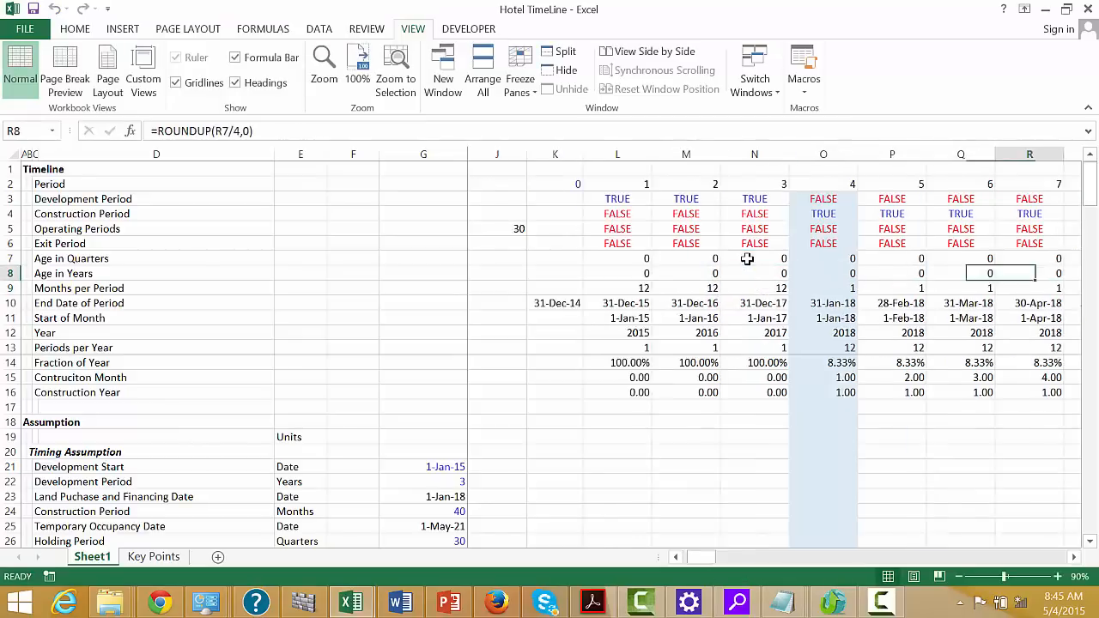
Check the Age in Years row against Age in Quarters across the construction and operating periods
{"action": "key", "text": "Right"}
{"action": "key", "text": "Right"}
{"action": "key", "text": "Right"}
{"action": "key", "text": "Right"}
{"action": "key", "text": "Right"}
{"action": "key", "text": "Right"}
{"action": "key", "text": "Right"}
{"action": "key", "text": "Right"}
{"action": "key", "text": "Right"}
{"action": "key", "text": "Right"}
{"action": "key", "text": "Right"}
{"action": "key", "text": "Right"}
{"action": "key", "text": "Right"}
{"action": "key", "text": "Right"}
{"action": "key", "text": "Right"}
{"action": "key", "text": "Right"}
{"action": "key", "text": "Right"}
{"action": "key", "text": "Right"}
{"action": "key", "text": "Right"}
{"action": "key", "text": "Right"}
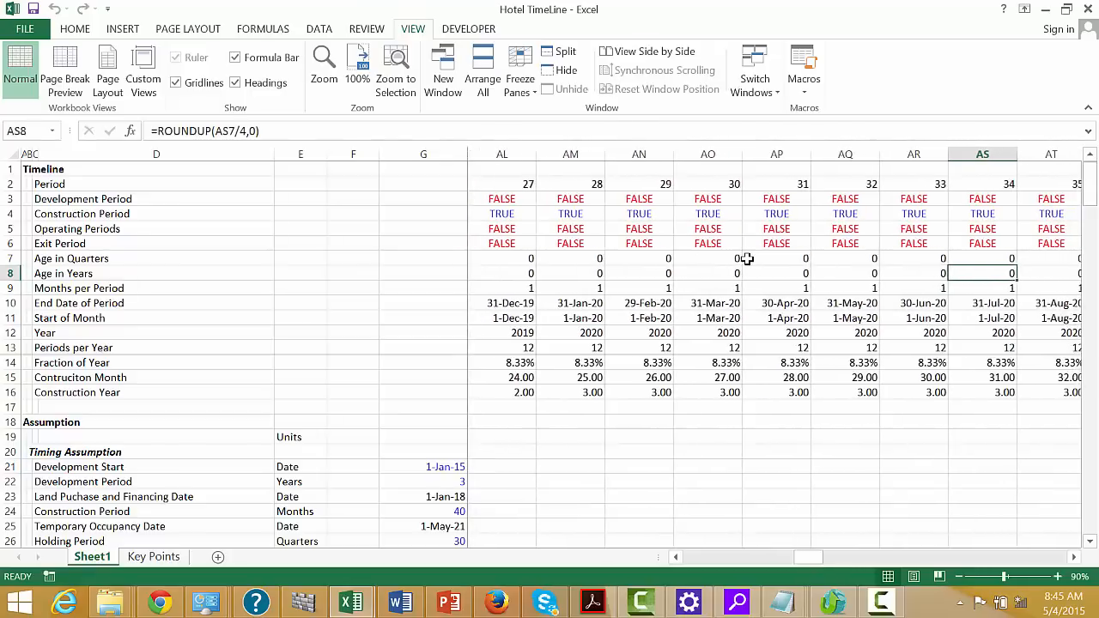
{"action": "key", "text": "Right"}
{"action": "key", "text": "Right"}
{"action": "key", "text": "Right"}
{"action": "key", "text": "Right"}
{"action": "key", "text": "Right"}
{"action": "key", "text": "Right"}
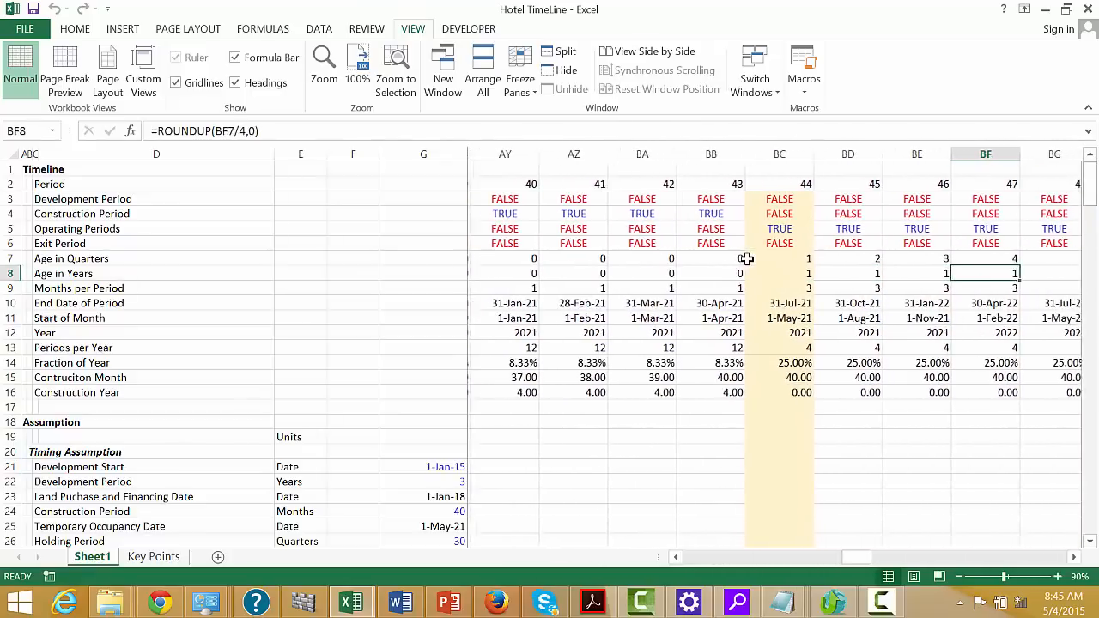
{"action": "key", "text": "Right"}
{"action": "key", "text": "Right"}
{"action": "key", "text": "Right"}
{"action": "key", "text": "Right"}
{"action": "key", "text": "Right"}
{"action": "key", "text": "Right"}
{"action": "key", "text": "Right"}
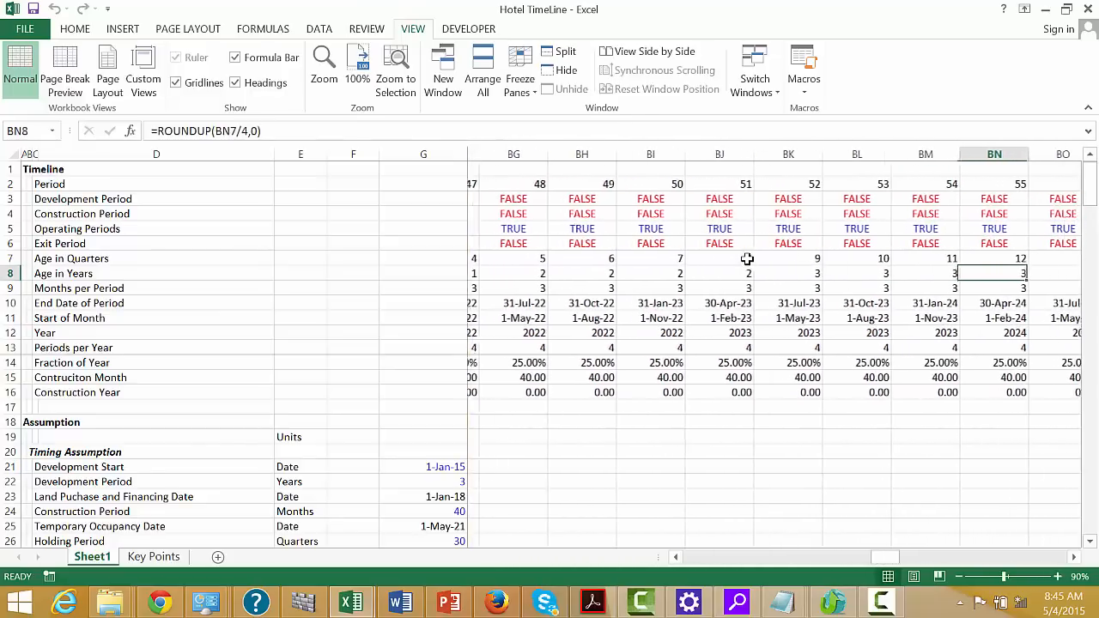
{"action": "key", "text": "Left"}
{"action": "key", "text": "Left"}
{"action": "key", "text": "Left"}
{"action": "key", "text": "Left"}
{"action": "key", "text": "Left"}
{"action": "key", "text": "Left"}
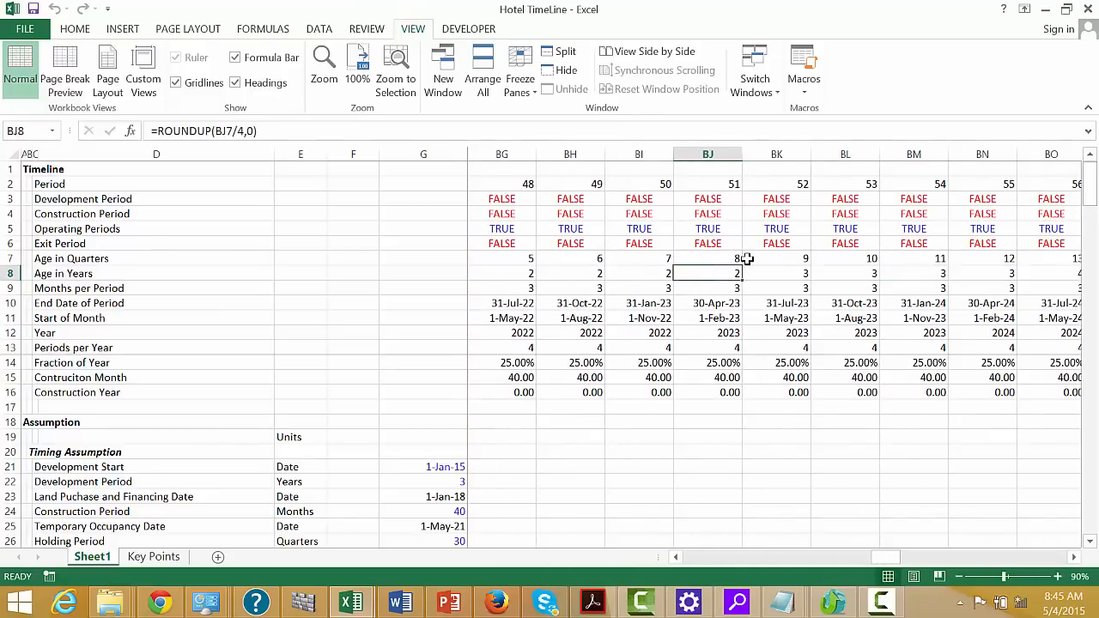
{"action": "key", "text": "Right"}
{"action": "key", "text": "Right"}
{"action": "key", "text": "Left"}
{"action": "key", "text": "ctrl+Left"}
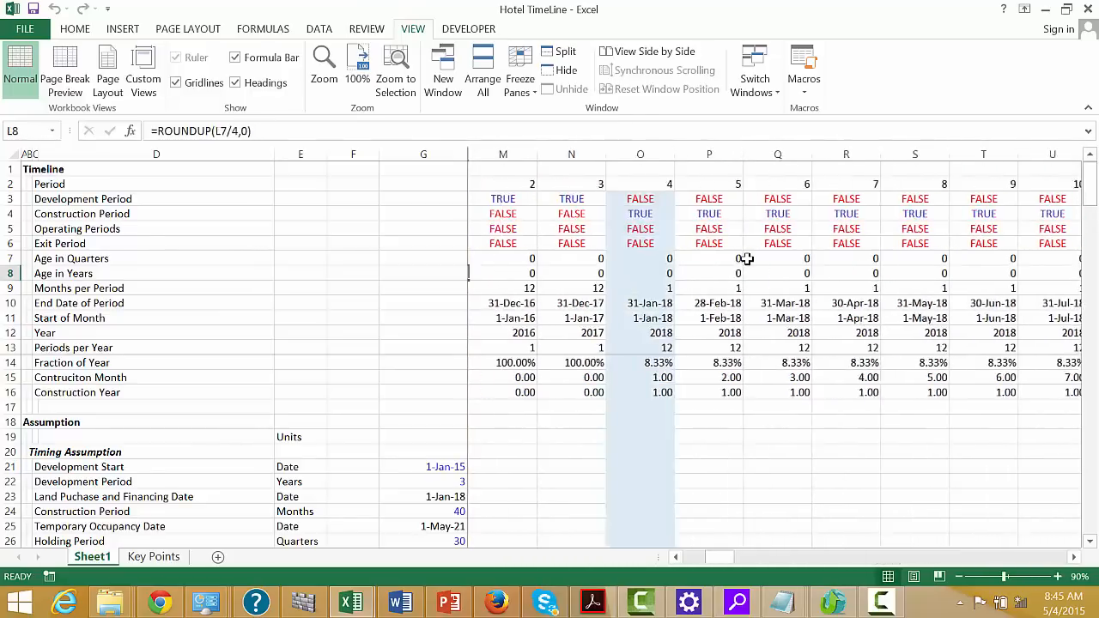
{"action": "key", "text": "Left"}
{"action": "key", "text": "Left"}
{"action": "key", "text": "Left"}
{"action": "key", "text": "Left"}
{"action": "key", "text": "Home"}
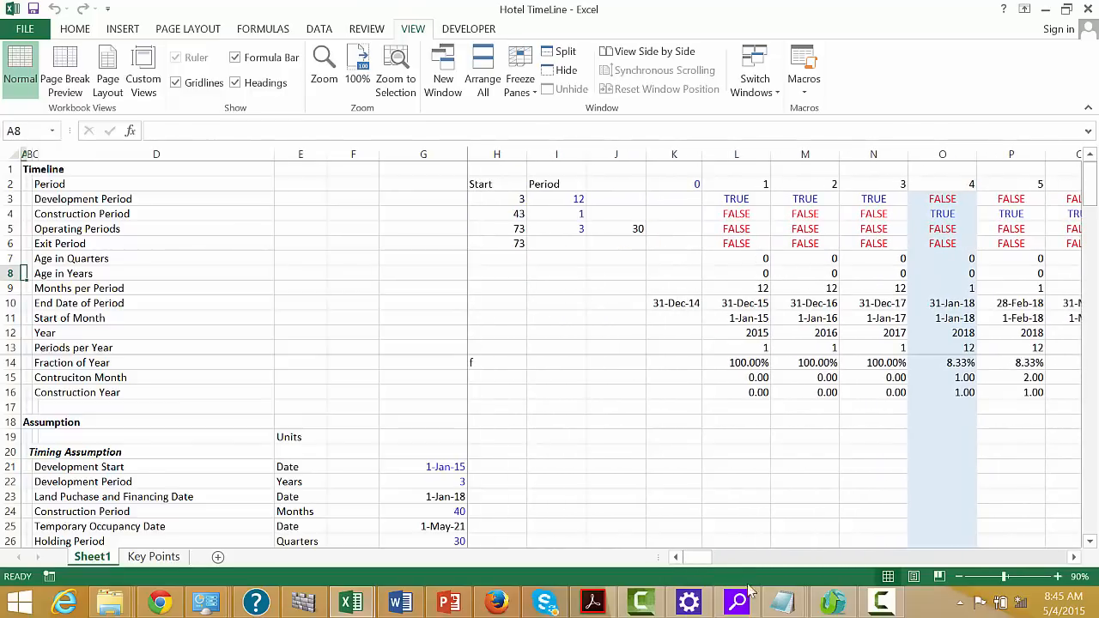
Enter =LOOKUP(L8,50:50,51:51) in L97 for the Utilisation Rate and fill it across the timeline periods
{"action": "left_click", "coordinate": [736, 492]}
{"action": "key", "text": "Down"}
{"action": "key", "text": "Down"}
{"action": "key", "text": "Down"}
{"action": "key", "text": "Down"}
{"action": "key", "text": "Down"}
{"action": "key", "text": "Down"}
{"action": "key", "text": "Down"}
{"action": "key", "text": "Down"}
{"action": "key", "text": "Down"}
{"action": "key", "text": "Down"}
{"action": "key", "text": "Down"}
{"action": "key", "text": "Down"}
{"action": "key", "text": "Down"}
{"action": "key", "text": "Down"}
{"action": "key", "text": "Down"}
{"action": "key", "text": "Down"}
{"action": "key", "text": "Down"}
{"action": "key", "text": "Down"}
{"action": "key", "text": "Down"}
{"action": "key", "text": "Down"}
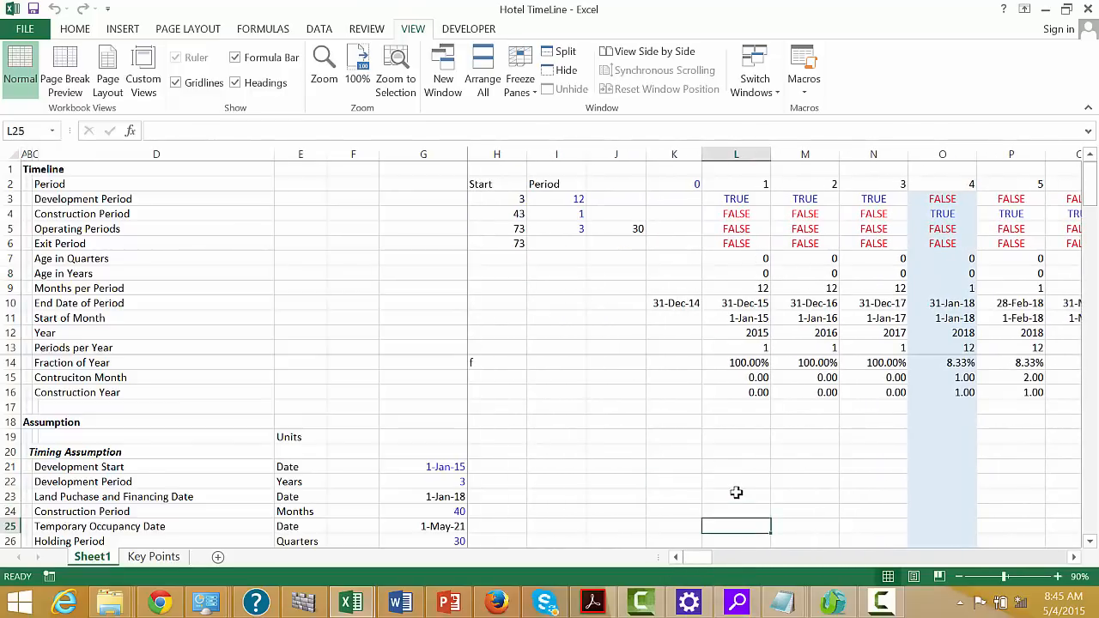
{"action": "key", "text": "Down"}
{"action": "key", "text": "Down"}
{"action": "key", "text": "Down"}
{"action": "key", "text": "Down"}
{"action": "key", "text": "Down"}
{"action": "key", "text": "Down"}
{"action": "key", "text": "Down"}
{"action": "key", "text": "Down"}
{"action": "key", "text": "Down"}
{"action": "key", "text": "Down"}
{"action": "key", "text": "Down"}
{"action": "key", "text": "Down"}
{"action": "key", "text": "Down"}
{"action": "key", "text": "Down"}
{"action": "key", "text": "Down"}
{"action": "key", "text": "Down"}
{"action": "key", "text": "Down"}
{"action": "key", "text": "Down"}
{"action": "key", "text": "Down"}
{"action": "key", "text": "Down"}
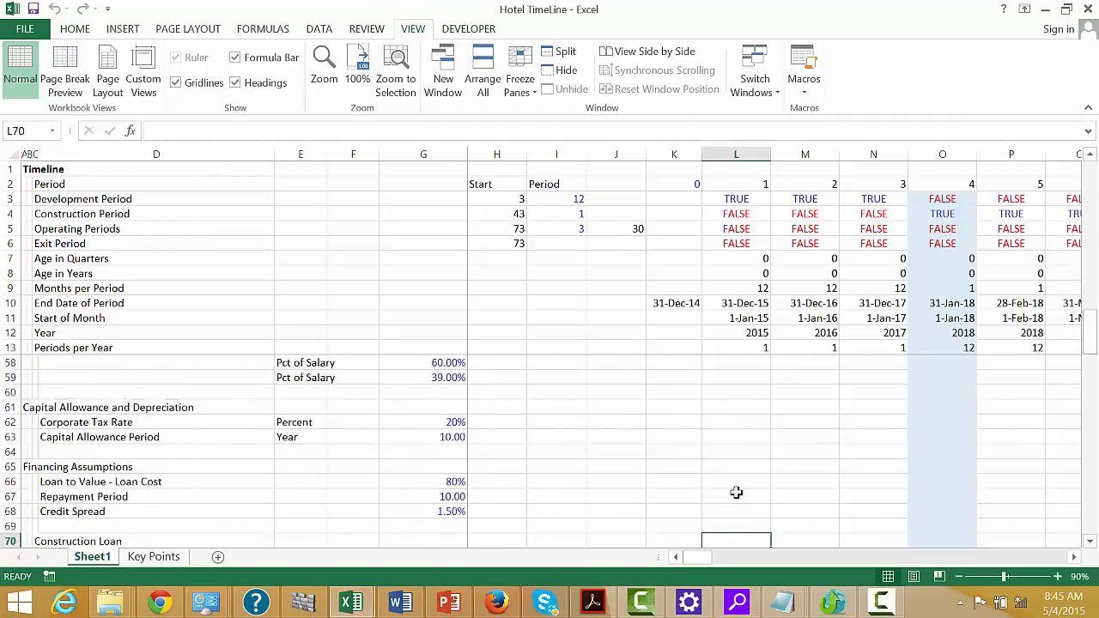
{"action": "key", "text": "Down"}
{"action": "key", "text": "Down"}
{"action": "key", "text": "Down"}
{"action": "key", "text": "Down"}
{"action": "key", "text": "Down"}
{"action": "key", "text": "Down"}
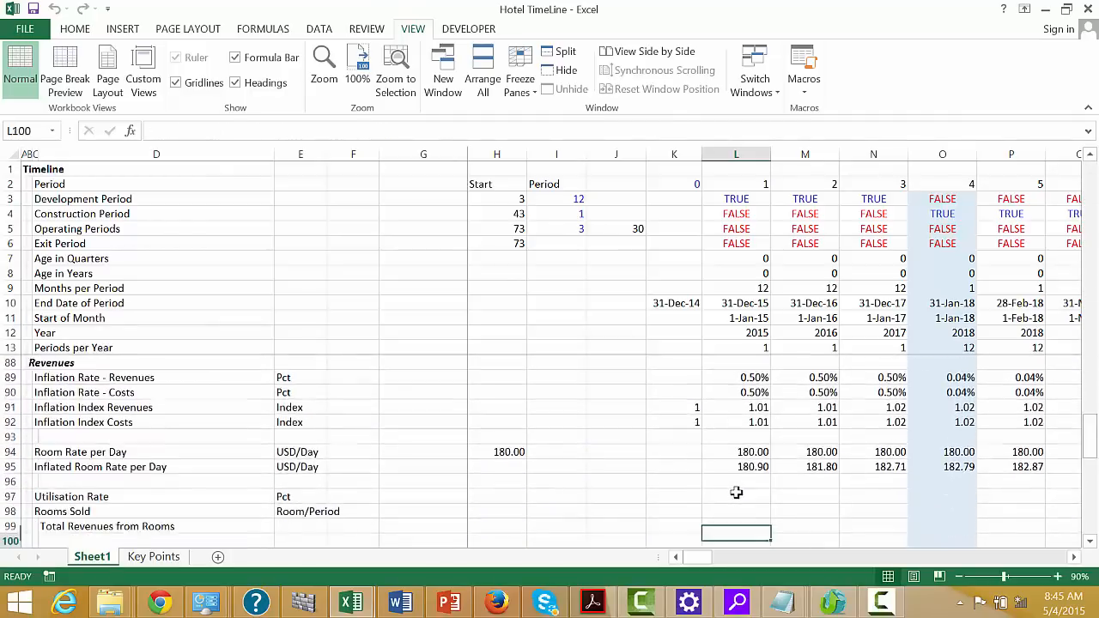
{"action": "key", "text": "Up"}
{"action": "key", "text": "Up"}
{"action": "key", "text": "Up"}
{"action": "key", "text": "Up"}
{"action": "key", "text": "Up"}
{"action": "key", "text": "Up"}
{"action": "key", "text": "Up"}
{"action": "key", "text": "Up"}
{"action": "key", "text": "Up"}
{"action": "key", "text": "Up"}
{"action": "key", "text": "Up"}
{"action": "key", "text": "Down"}
{"action": "key", "text": "Down"}
{"action": "key", "text": "Down"}
{"action": "key", "text": "Down"}
{"action": "key", "text": "Down"}
{"action": "key", "text": "Down"}
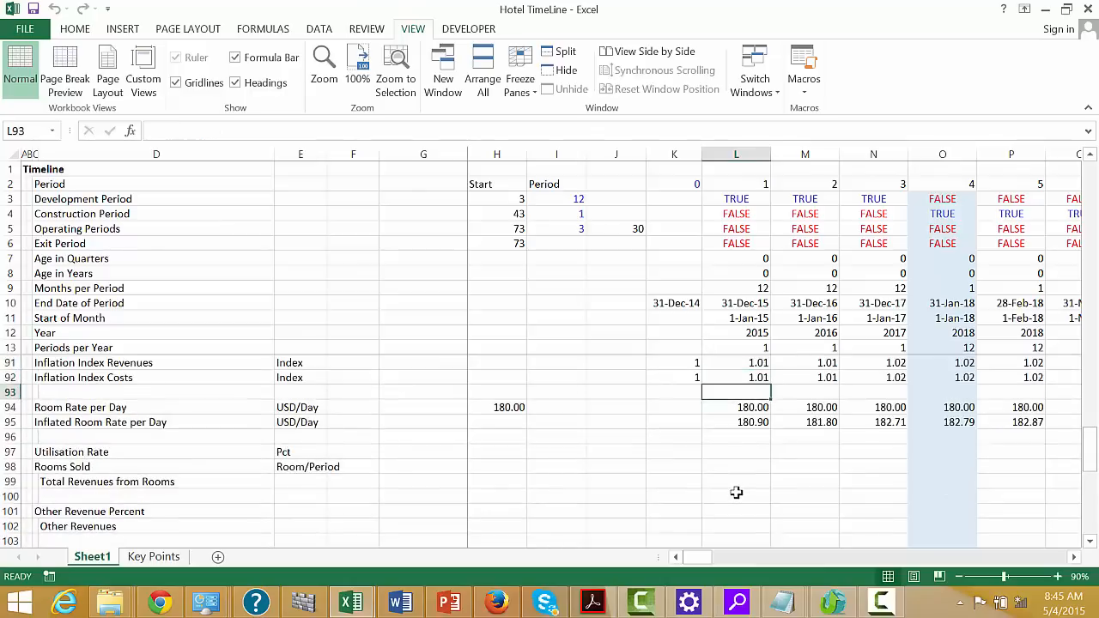
{"action": "key", "text": "Left"}
{"action": "key", "text": "Left"}
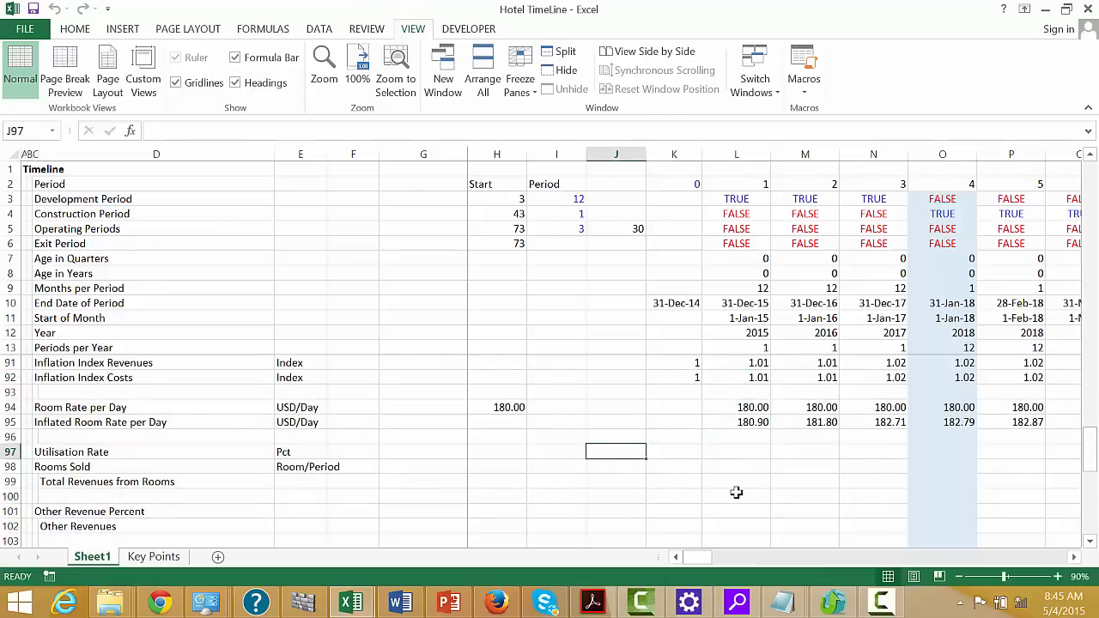
{"action": "key", "text": "Right"}
{"action": "key", "text": "Right"}
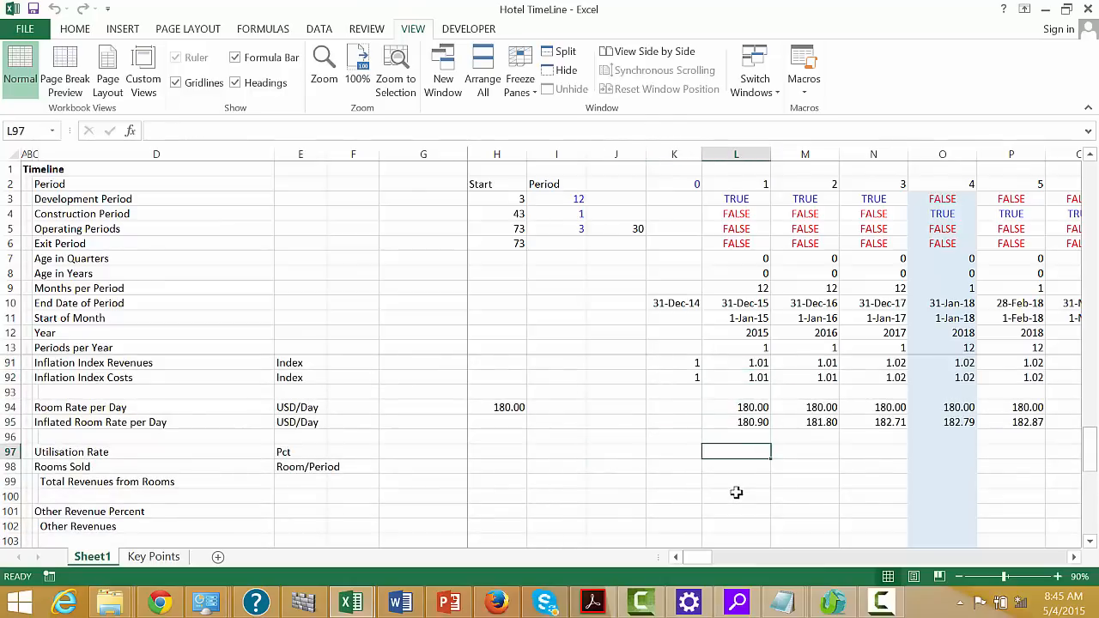
{"action": "type", "text": "=loo"}
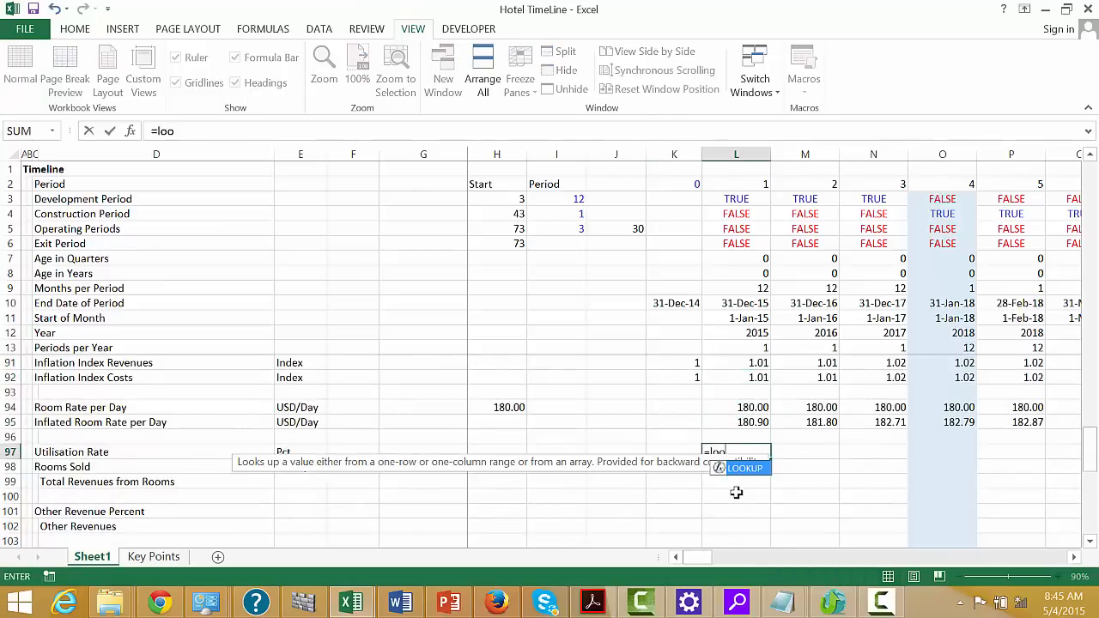
{"action": "key", "text": "Tab"}
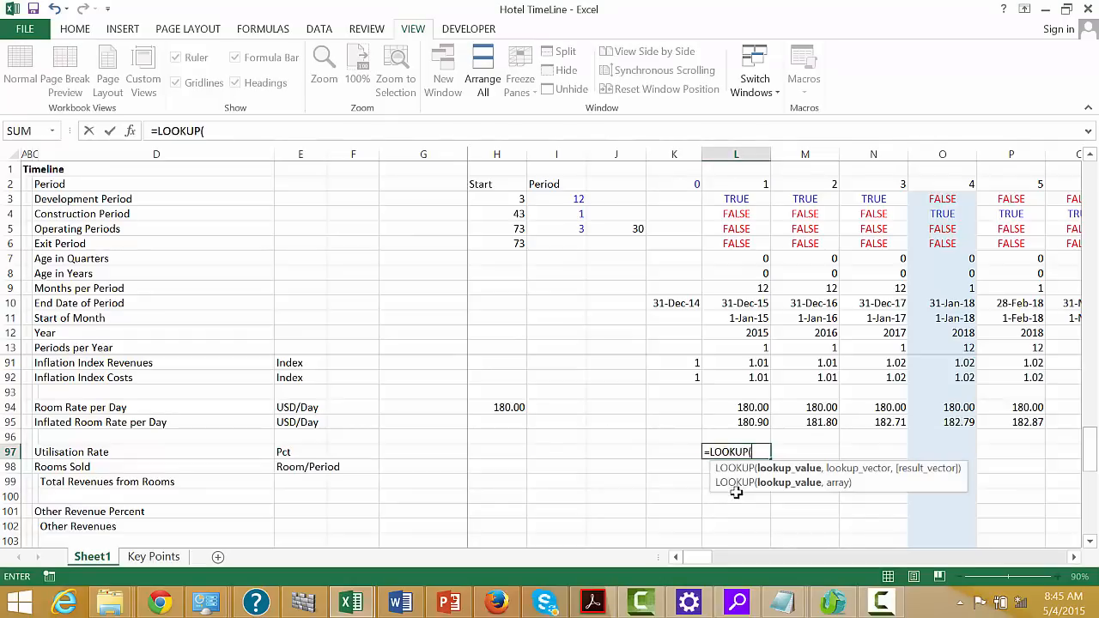
{"action": "left_click", "coordinate": [763, 277]}
{"action": "type", "text": ","}
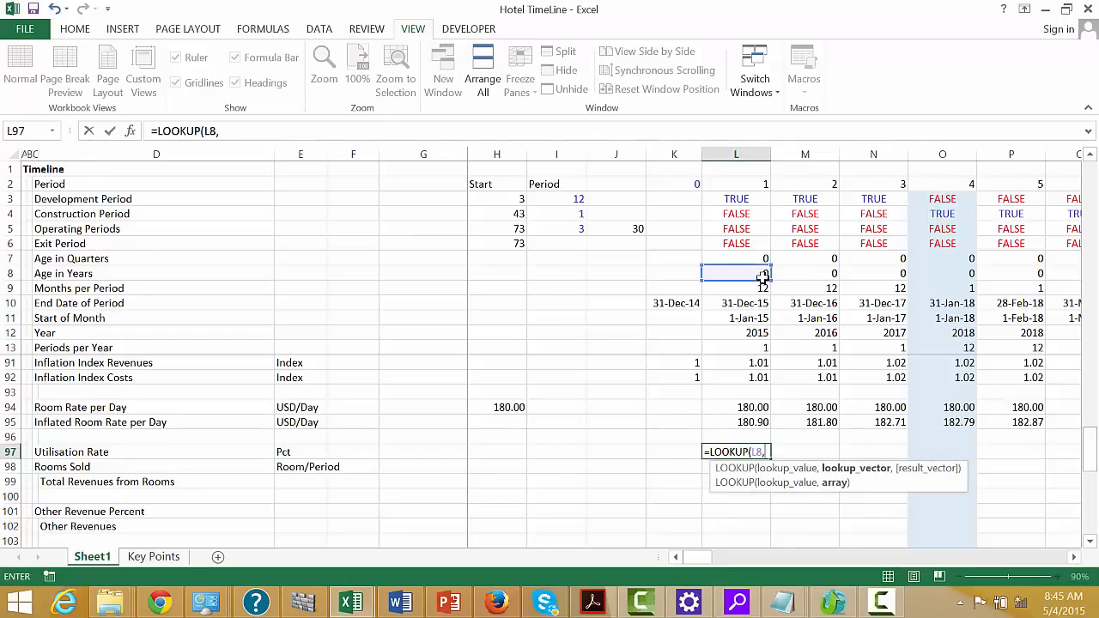
{"action": "key", "text": "Up"}
{"action": "key", "text": "Up"}
{"action": "key", "text": "Up"}
{"action": "key", "text": "Up"}
{"action": "key", "text": "Up"}
{"action": "key", "text": "Up"}
{"action": "key", "text": "Up"}
{"action": "key", "text": "Up"}
{"action": "key", "text": "Up"}
{"action": "key", "text": "Up"}
{"action": "key", "text": "Up"}
{"action": "key", "text": "Up"}
{"action": "key", "text": "Up"}
{"action": "key", "text": "Up"}
{"action": "key", "text": "Up"}
{"action": "key", "text": "Up"}
{"action": "key", "text": "Up"}
{"action": "key", "text": "Up"}
{"action": "key", "text": "Up"}
{"action": "key", "text": "Up"}
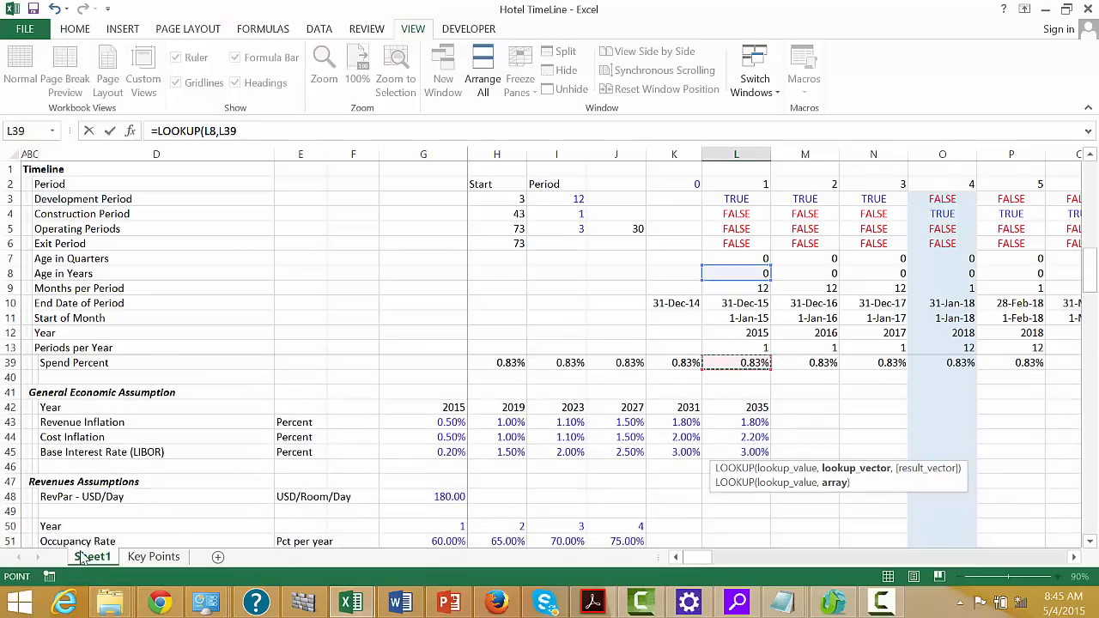
{"action": "left_click", "coordinate": [7, 527]}
{"action": "type", "text": ","}
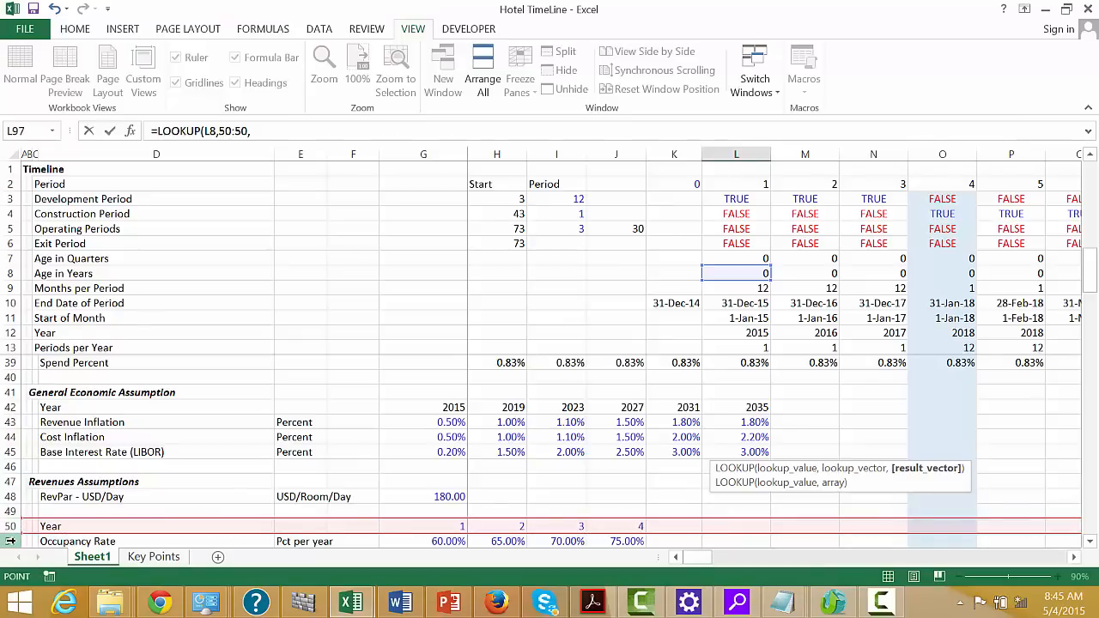
{"action": "left_click", "coordinate": [10, 540]}
{"action": "key", "text": "Return"}
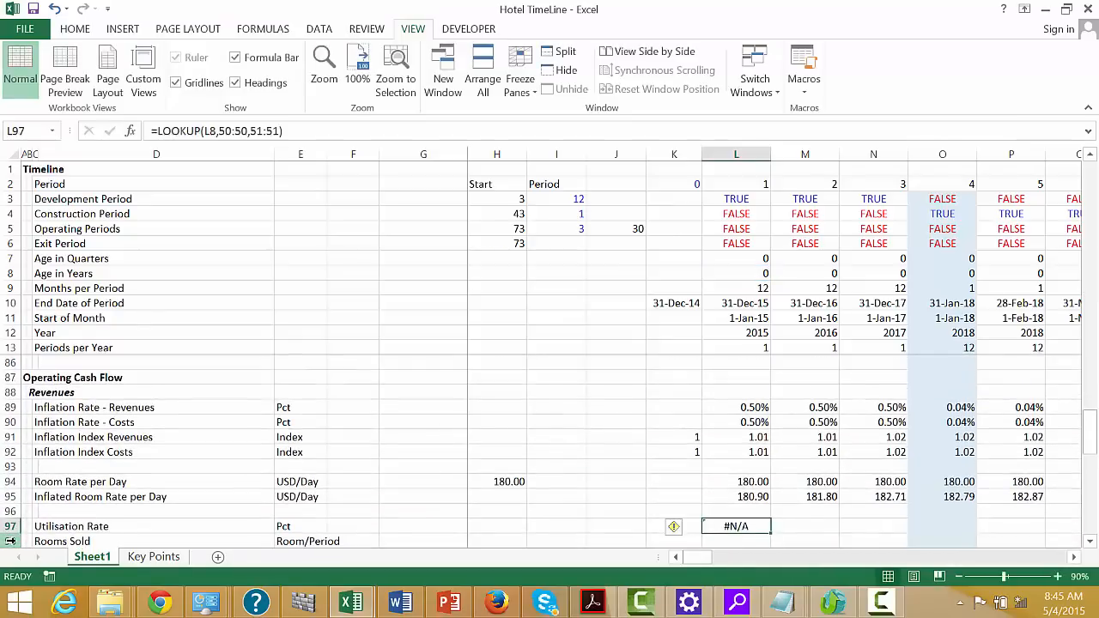
{"action": "key", "text": "ctrl+shift+Right"}
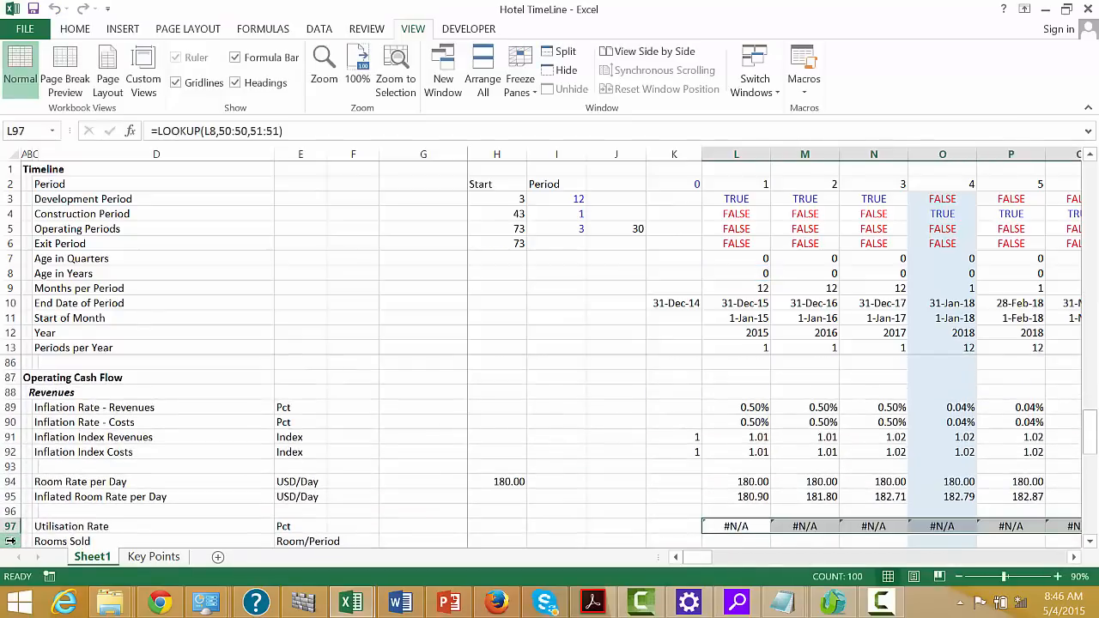
Check the Utilisation Rate row against Age in Years through the construction and operating periods
{"action": "key", "text": "Right"}
{"action": "key", "text": "Right"}
{"action": "key", "text": "Right"}
{"action": "key", "text": "Right"}
{"action": "key", "text": "Right"}
{"action": "key", "text": "Right"}
{"action": "key", "text": "Right"}
{"action": "key", "text": "Right"}
{"action": "key", "text": "Right"}
{"action": "key", "text": "Right"}
{"action": "key", "text": "Right"}
{"action": "key", "text": "Right"}
{"action": "key", "text": "Right"}
{"action": "key", "text": "Right"}
{"action": "key", "text": "Right"}
{"action": "key", "text": "Right"}
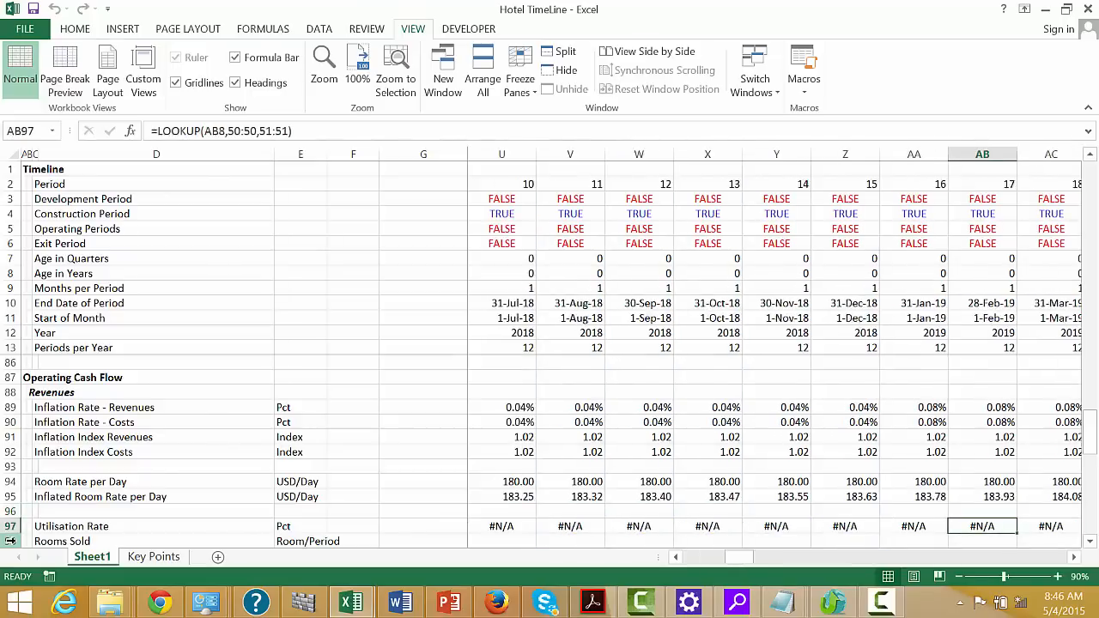
{"action": "key", "text": "Right"}
{"action": "key", "text": "Right"}
{"action": "key", "text": "Right"}
{"action": "key", "text": "Right"}
{"action": "key", "text": "Right"}
{"action": "key", "text": "Right"}
{"action": "key", "text": "Right"}
{"action": "key", "text": "Right"}
{"action": "key", "text": "Right"}
{"action": "key", "text": "Right"}
{"action": "key", "text": "Right"}
{"action": "key", "text": "Right"}
{"action": "key", "text": "Right"}
{"action": "key", "text": "Right"}
{"action": "key", "text": "Right"}
{"action": "key", "text": "Right"}
{"action": "key", "text": "Right"}
{"action": "key", "text": "Right"}
{"action": "key", "text": "Right"}
{"action": "key", "text": "Right"}
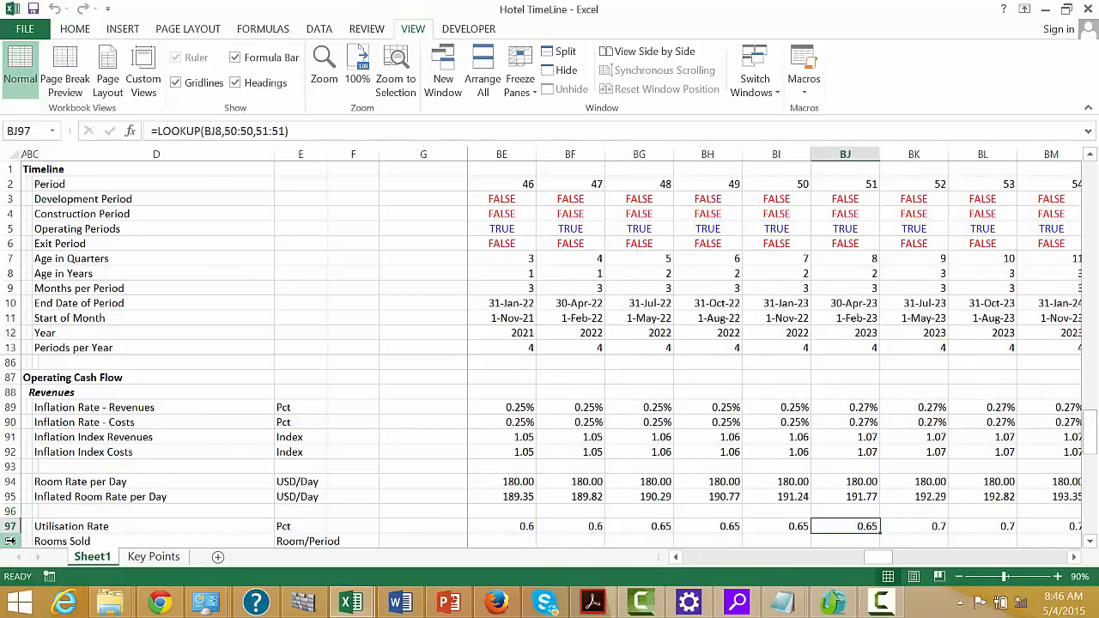
{"action": "key", "text": "Left"}
{"action": "key", "text": "Left"}
{"action": "key", "text": "Left"}
{"action": "key", "text": "Left"}
{"action": "key", "text": "Left"}
{"action": "key", "text": "Left"}
{"action": "key", "text": "Left"}
{"action": "key", "text": "Left"}
{"action": "key", "text": "Left"}
{"action": "key", "text": "Right"}
{"action": "key", "text": "Right"}
{"action": "key", "text": "Right"}
{"action": "key", "text": "Right"}
{"action": "key", "text": "Right"}
{"action": "key", "text": "Right"}
{"action": "key", "text": "Right"}
{"action": "key", "text": "Right"}
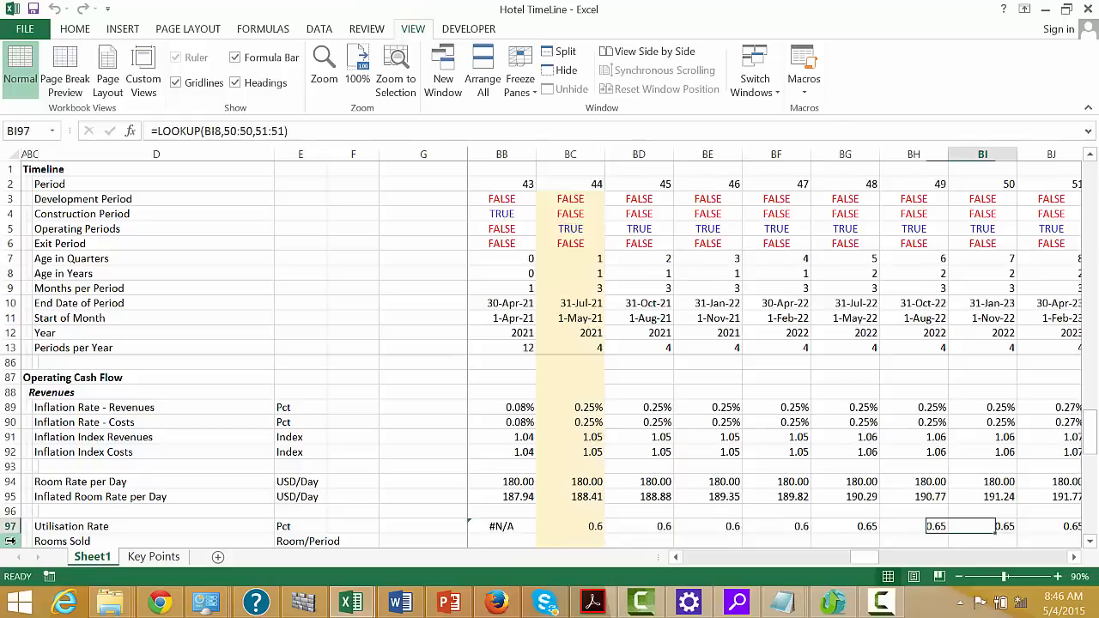
{"action": "key", "text": "Right"}
{"action": "key", "text": "Right"}
{"action": "key", "text": "Right"}
{"action": "key", "text": "Right"}
{"action": "key", "text": "Right"}
{"action": "key", "text": "Right"}
{"action": "key", "text": "Right"}
{"action": "key", "text": "Right"}
{"action": "key", "text": "Right"}
{"action": "key", "text": "Right"}
{"action": "key", "text": "Right"}
{"action": "key", "text": "Right"}
{"action": "key", "text": "Right"}
{"action": "key", "text": "Right"}
{"action": "key", "text": "Right"}
{"action": "key", "text": "Right"}
{"action": "key", "text": "Right"}
{"action": "key", "text": "Right"}
{"action": "key", "text": "Right"}
{"action": "key", "text": "Right"}
{"action": "key", "text": "Right"}
{"action": "key", "text": "Right"}
{"action": "key", "text": "Right"}
{"action": "key", "text": "Left"}
{"action": "key", "text": "Home"}
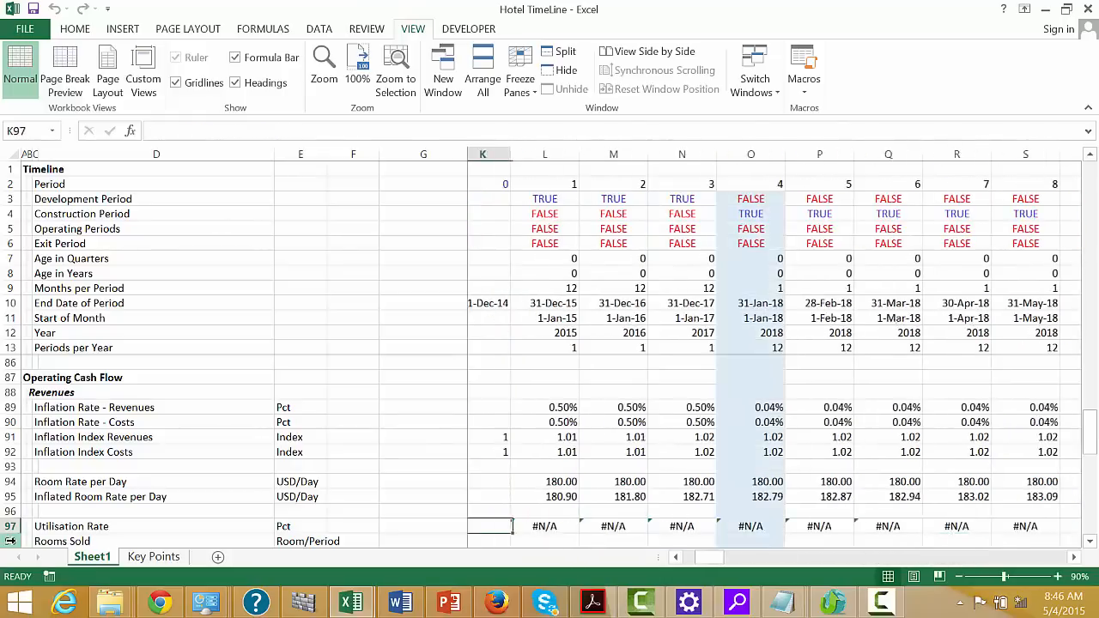
{"action": "key", "text": "Left"}
{"action": "key", "text": "Left"}
{"action": "key", "text": "Left"}
{"action": "key", "text": "Down"}
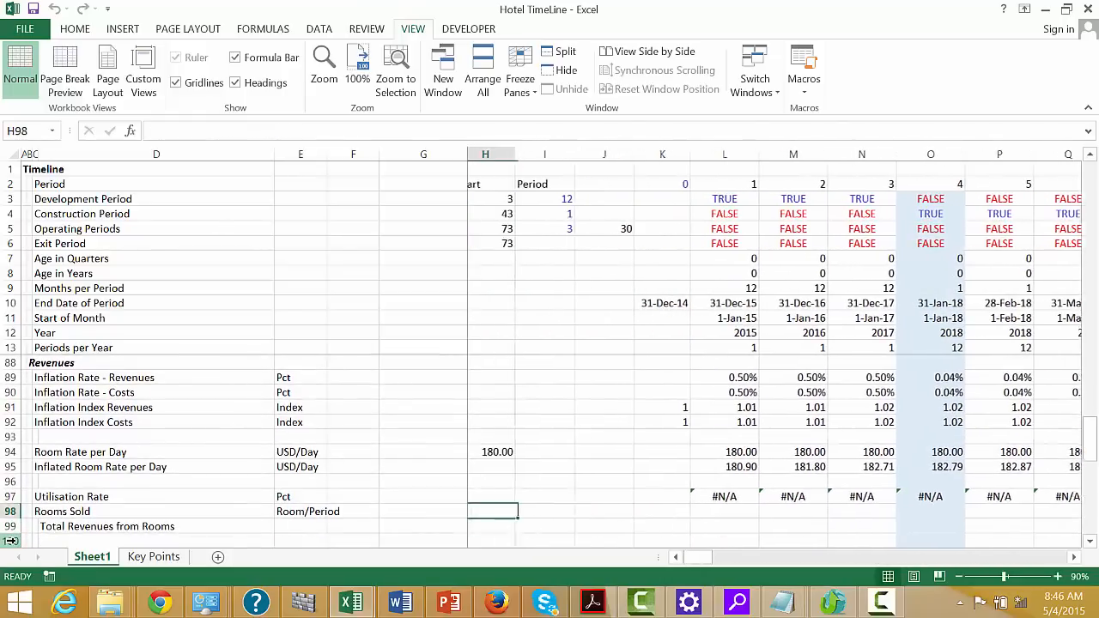
{"action": "key", "text": "Left"}
{"action": "key", "text": "Left"}
{"action": "key", "text": "Left"}
{"action": "key", "text": "Right"}
{"action": "key", "text": "Right"}
{"action": "key", "text": "Right"}
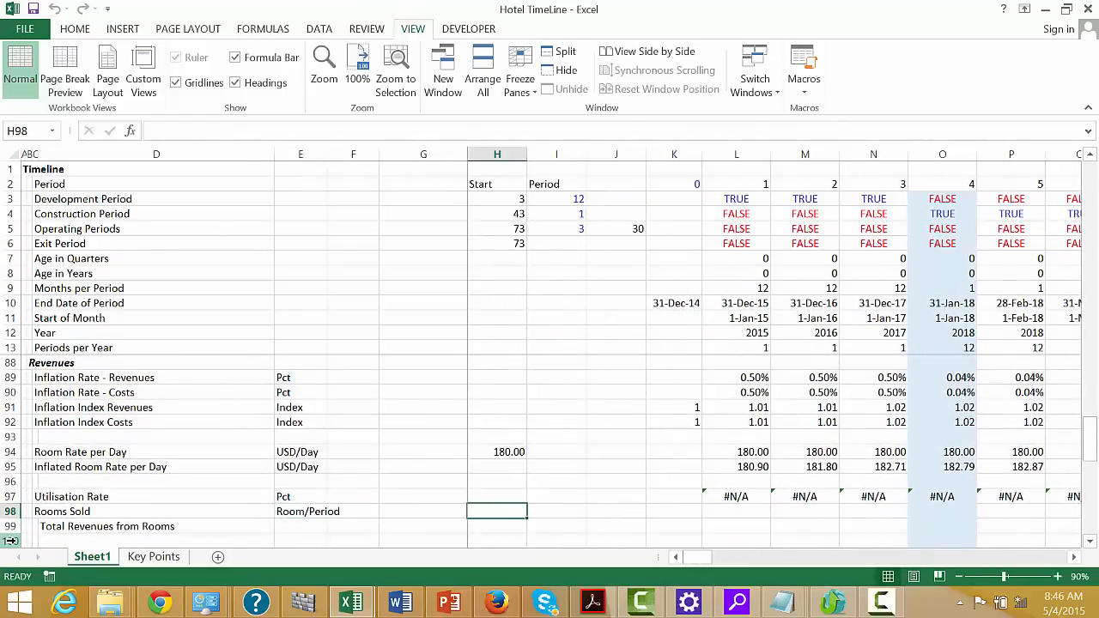
{"action": "type", "text": "="}
{"action": "key", "text": "Up"}
{"action": "key", "text": "Up"}
{"action": "key", "text": "Up"}
{"action": "key", "text": "Up"}
{"action": "key", "text": "Up"}
{"action": "key", "text": "Up"}
{"action": "key", "text": "Up"}
{"action": "key", "text": "Up"}
{"action": "key", "text": "Up"}
{"action": "key", "text": "Up"}
{"action": "key", "text": "Up"}
{"action": "key", "text": "Up"}
{"action": "key", "text": "Up"}
{"action": "key", "text": "Up"}
{"action": "key", "text": "Up"}
{"action": "key", "text": "Up"}
{"action": "key", "text": "Up"}
{"action": "key", "text": "Up"}
{"action": "key", "text": "Up"}
{"action": "key", "text": "Up"}
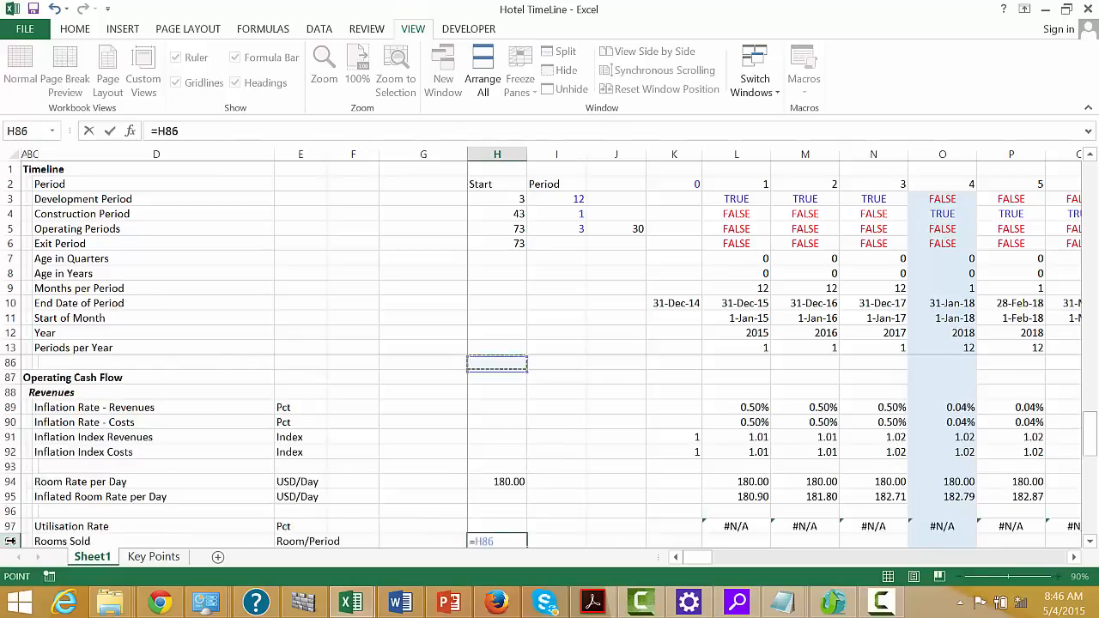
{"action": "key", "text": "Down"}
{"action": "key", "text": "Down"}
{"action": "key", "text": "Down"}
{"action": "key", "text": "Down"}
{"action": "key", "text": "Down"}
{"action": "key", "text": "Down"}
{"action": "key", "text": "Down"}
{"action": "key", "text": "Down"}
{"action": "key", "text": "Down"}
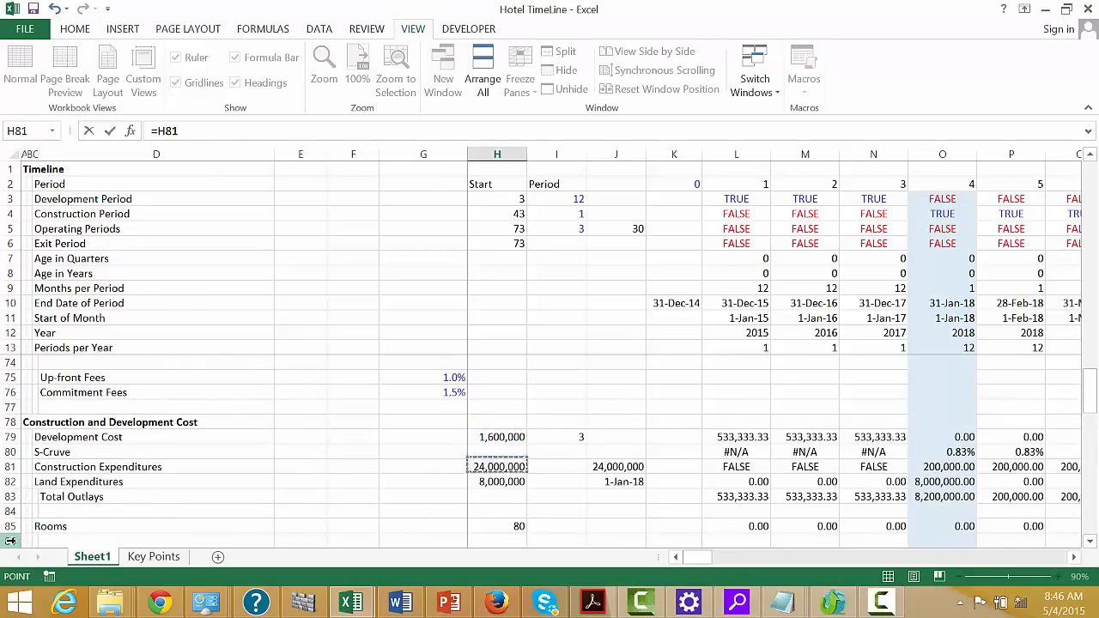
{"action": "key", "text": "Escape"}
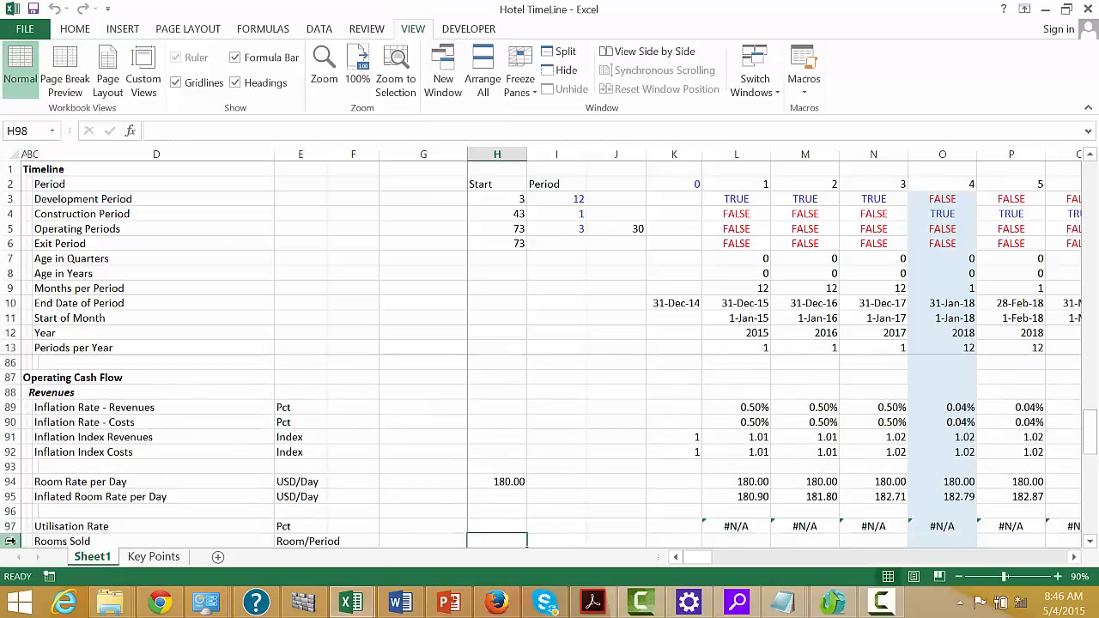
Enter =IF(L5,L97*L85*360*L14) in L98 for Rooms Sold and fill it across the timeline periods
{"action": "key", "text": "Right"}
{"action": "key", "text": "Right"}
{"action": "key", "text": "Right"}
{"action": "key", "text": "Right"}
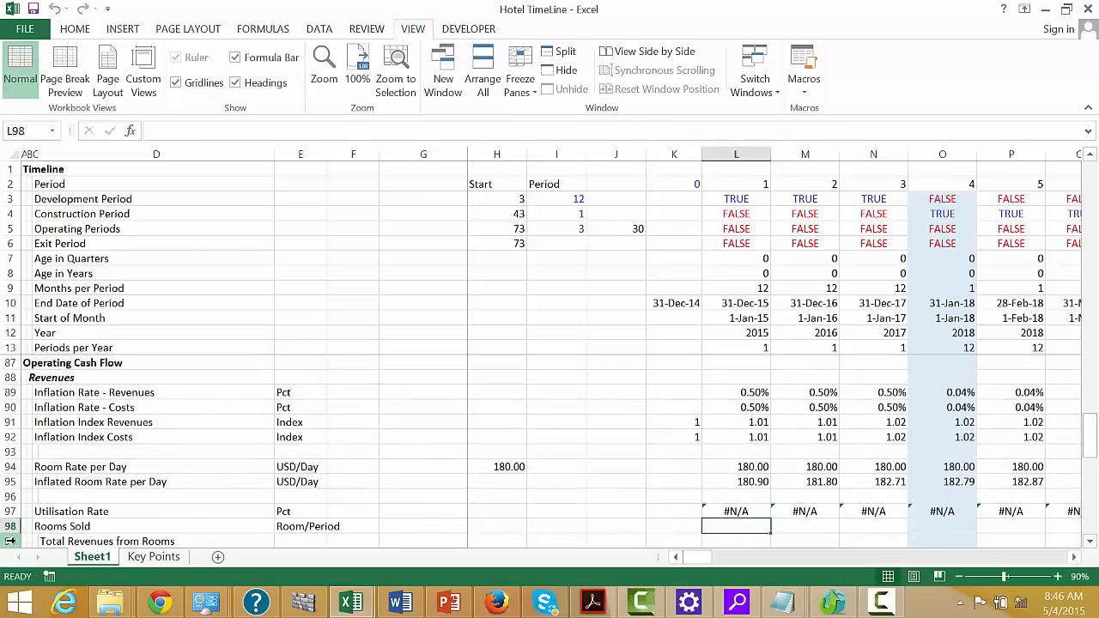
{"action": "type", "text": "=if("}
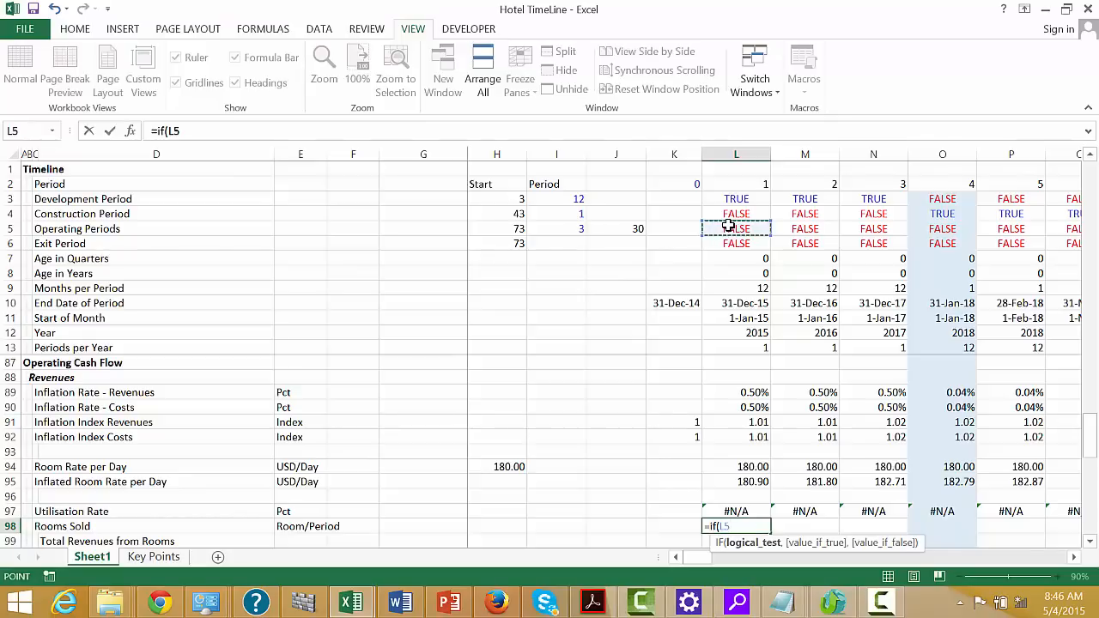
{"action": "type", "text": ","}
{"action": "key", "text": "Up"}
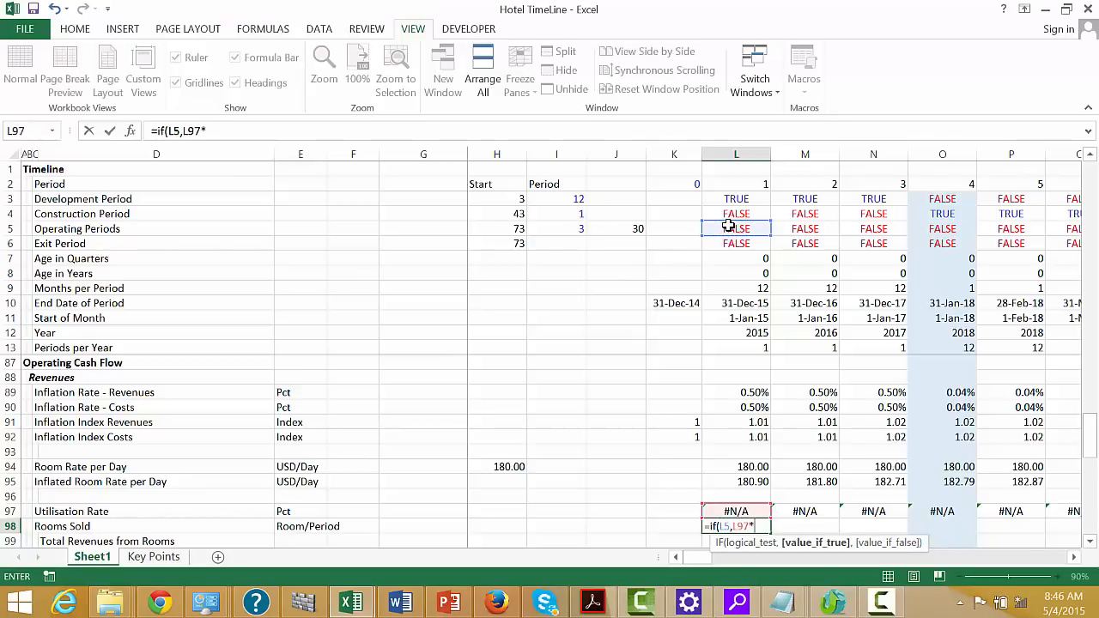
{"action": "key", "text": "Up"}
{"action": "key", "text": "Up"}
{"action": "key", "text": "Up"}
{"action": "key", "text": "Up"}
{"action": "key", "text": "Up"}
{"action": "key", "text": "Up"}
{"action": "key", "text": "Up"}
{"action": "key", "text": "Up"}
{"action": "key", "text": "Up"}
{"action": "key", "text": "Up"}
{"action": "key", "text": "Up"}
{"action": "key", "text": "Up"}
{"action": "key", "text": "Up"}
{"action": "key", "text": "Up"}
{"action": "key", "text": "Up"}
{"action": "key", "text": "Up"}
{"action": "key", "text": "Up"}
{"action": "key", "text": "Up"}
{"action": "key", "text": "Up"}
{"action": "key", "text": "Up"}
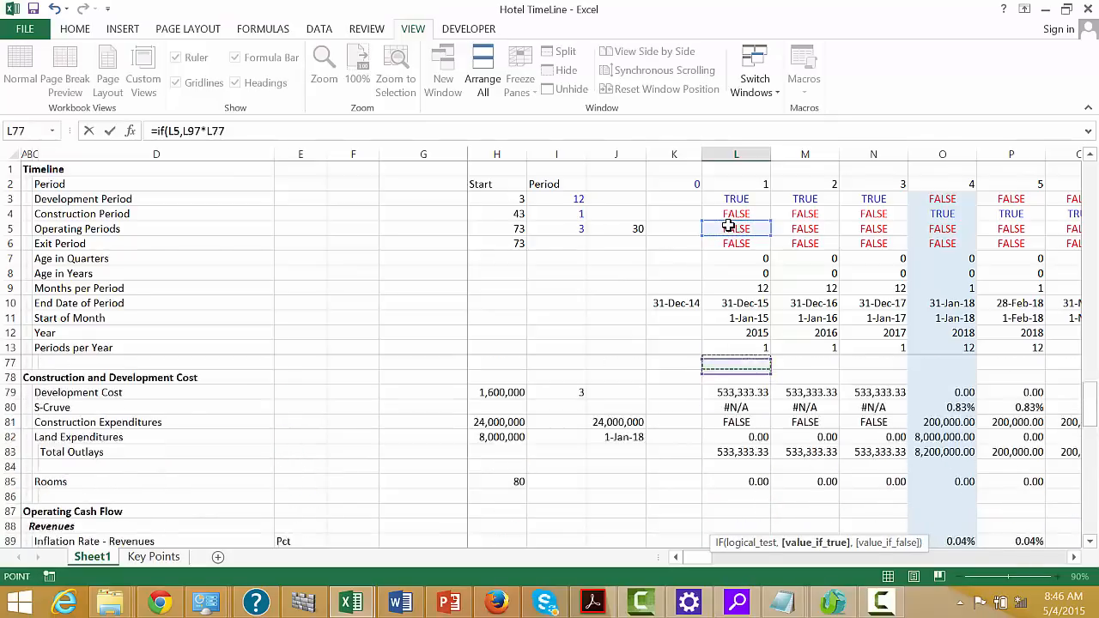
{"action": "key", "text": "Up"}
{"action": "key", "text": "Up"}
{"action": "key", "text": "Up"}
{"action": "key", "text": "Up"}
{"action": "key", "text": "Up"}
{"action": "key", "text": "Up"}
{"action": "key", "text": "Up"}
{"action": "key", "text": "Up"}
{"action": "key", "text": "Up"}
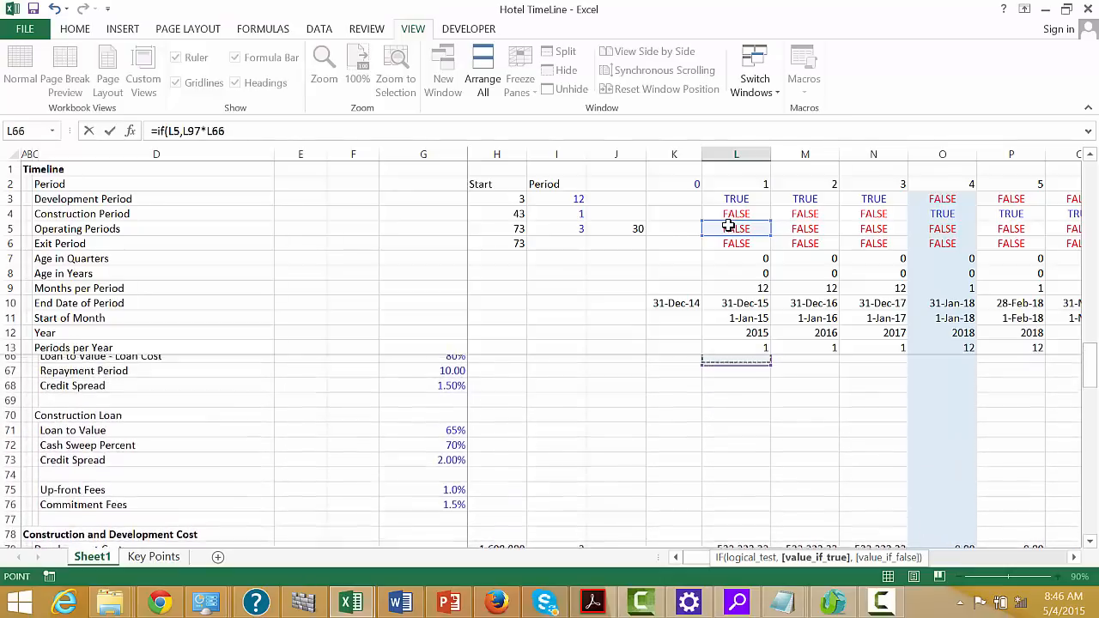
{"action": "key", "text": "Up"}
{"action": "key", "text": "Up"}
{"action": "key", "text": "Up"}
{"action": "key", "text": "Up"}
{"action": "key", "text": "Up"}
{"action": "key", "text": "Up"}
{"action": "key", "text": "Up"}
{"action": "key", "text": "Up"}
{"action": "key", "text": "Up"}
{"action": "key", "text": "Up"}
{"action": "key", "text": "Up"}
{"action": "key", "text": "Up"}
{"action": "key", "text": "Down"}
{"action": "key", "text": "Down"}
{"action": "key", "text": "Down"}
{"action": "key", "text": "Down"}
{"action": "key", "text": "Down"}
{"action": "key", "text": "Down"}
{"action": "key", "text": "Down"}
{"action": "key", "text": "Down"}
{"action": "key", "text": "Down"}
{"action": "key", "text": "Down"}
{"action": "key", "text": "Down"}
{"action": "key", "text": "Down"}
{"action": "key", "text": "Down"}
{"action": "key", "text": "Down"}
{"action": "key", "text": "Down"}
{"action": "key", "text": "Down"}
{"action": "key", "text": "Down"}
{"action": "key", "text": "Down"}
{"action": "key", "text": "Down"}
{"action": "key", "text": "Down"}
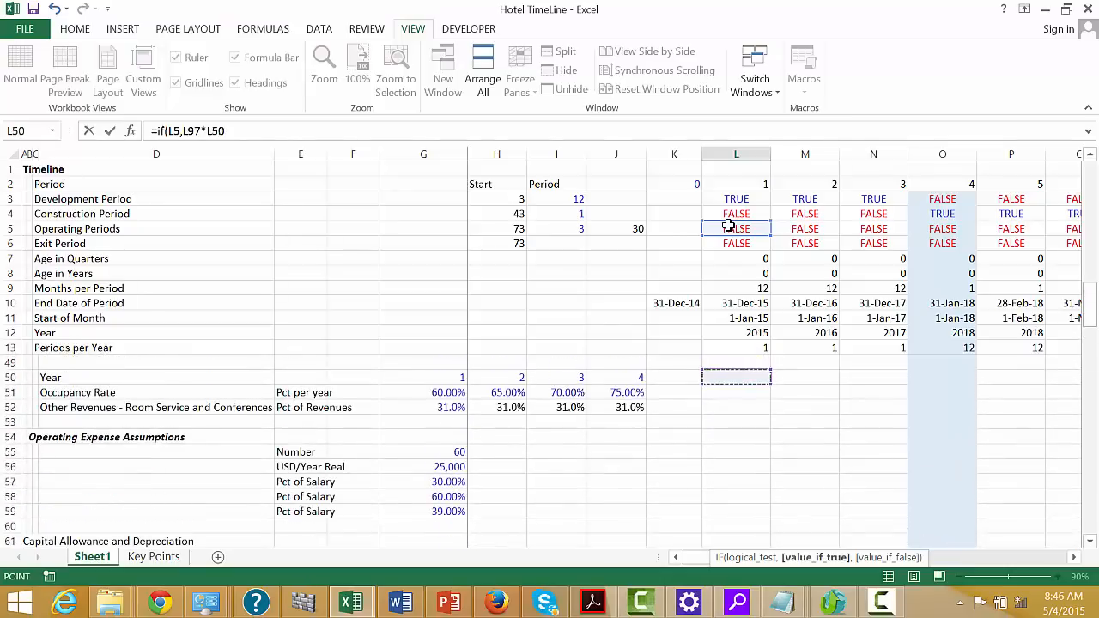
{"action": "key", "text": "Down"}
{"action": "key", "text": "Down"}
{"action": "key", "text": "Down"}
{"action": "key", "text": "Down"}
{"action": "key", "text": "Down"}
{"action": "key", "text": "Down"}
{"action": "key", "text": "Down"}
{"action": "key", "text": "Down"}
{"action": "key", "text": "Down"}
{"action": "key", "text": "Down"}
{"action": "key", "text": "Down"}
{"action": "key", "text": "Down"}
{"action": "key", "text": "Down"}
{"action": "key", "text": "Down"}
{"action": "key", "text": "Down"}
{"action": "key", "text": "Down"}
{"action": "key", "text": "Down"}
{"action": "key", "text": "Down"}
{"action": "key", "text": "Down"}
{"action": "key", "text": "Down"}
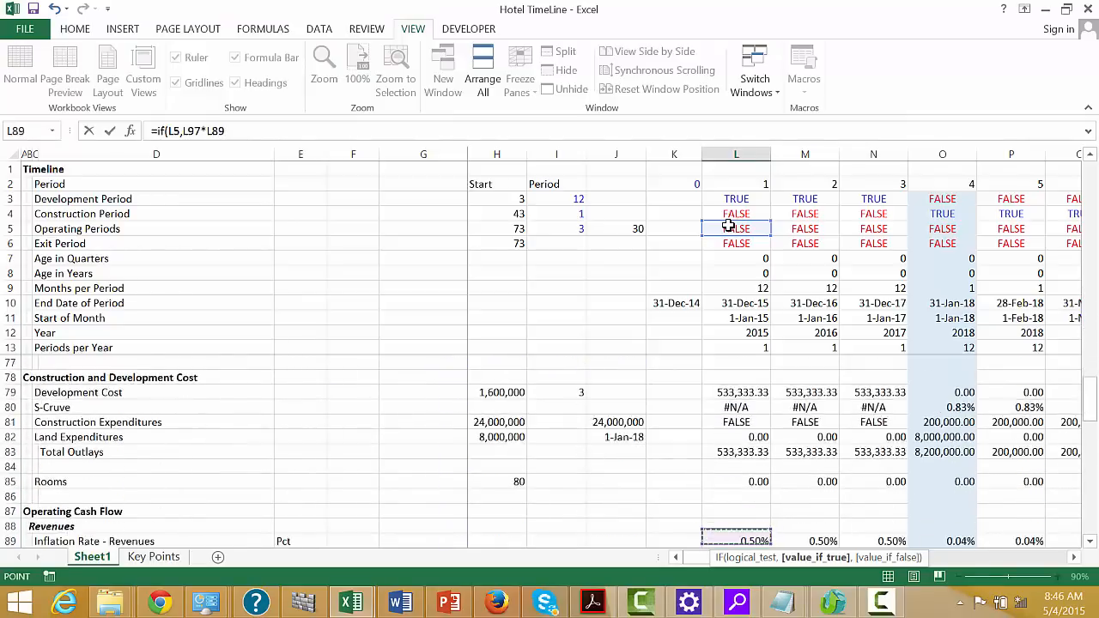
{"action": "key", "text": "Up"}
{"action": "key", "text": "Up"}
{"action": "key", "text": "Up"}
{"action": "key", "text": "Up"}
{"action": "key", "text": "Up"}
{"action": "key", "text": "Up"}
{"action": "key", "text": "Up"}
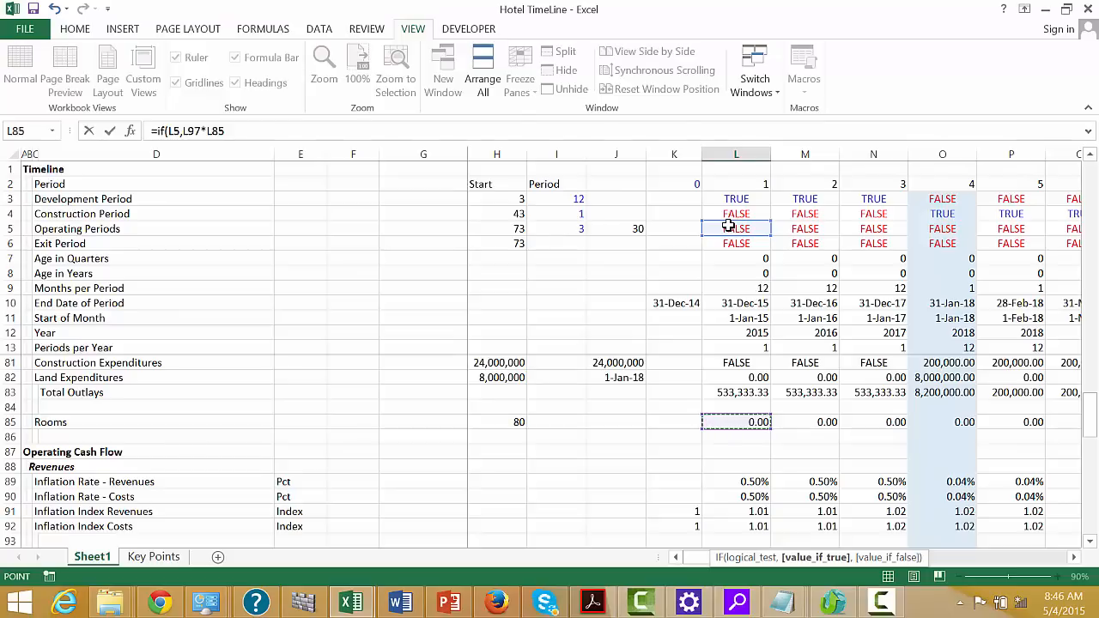
{"action": "type", "text": "*"}
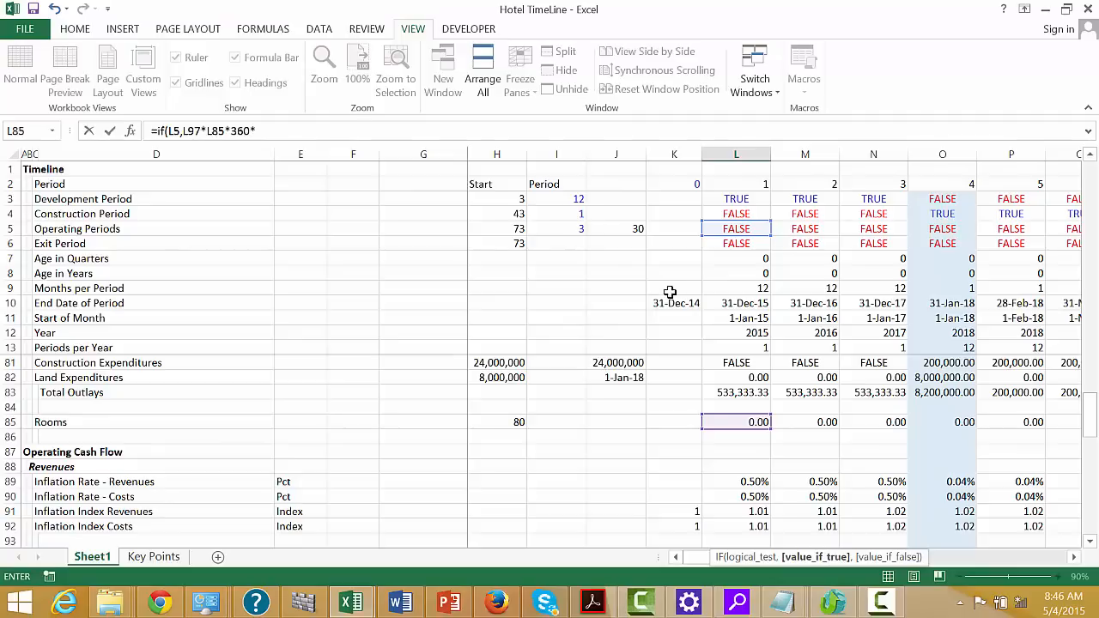
{"action": "left_click", "coordinate": [739, 336]}
{"action": "key", "text": "Down"}
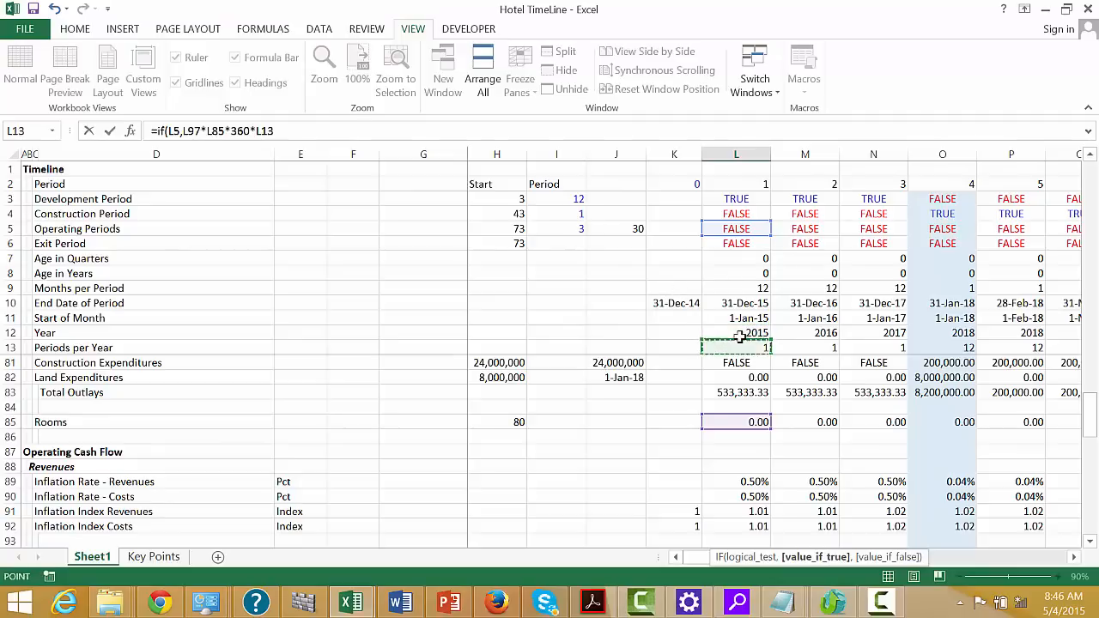
{"action": "key", "text": "Down"}
{"action": "key", "text": "Down"}
{"action": "key", "text": "Up"}
{"action": "key", "text": "Return"}
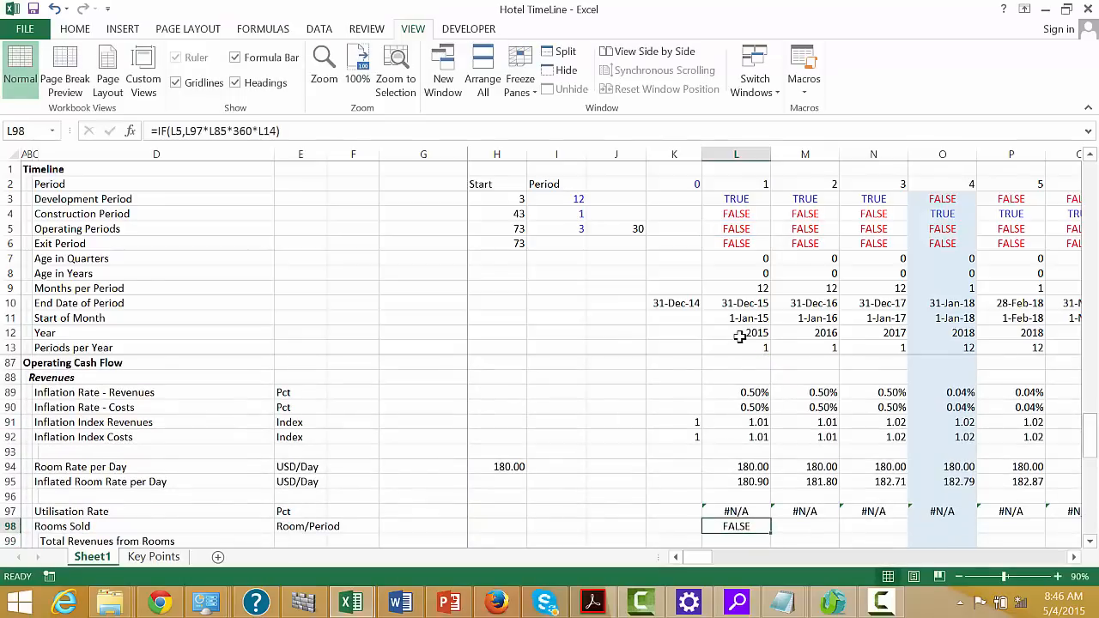
{"action": "key", "text": "ctrl+shift+Right"}
{"action": "key", "text": "ctrl+r"}
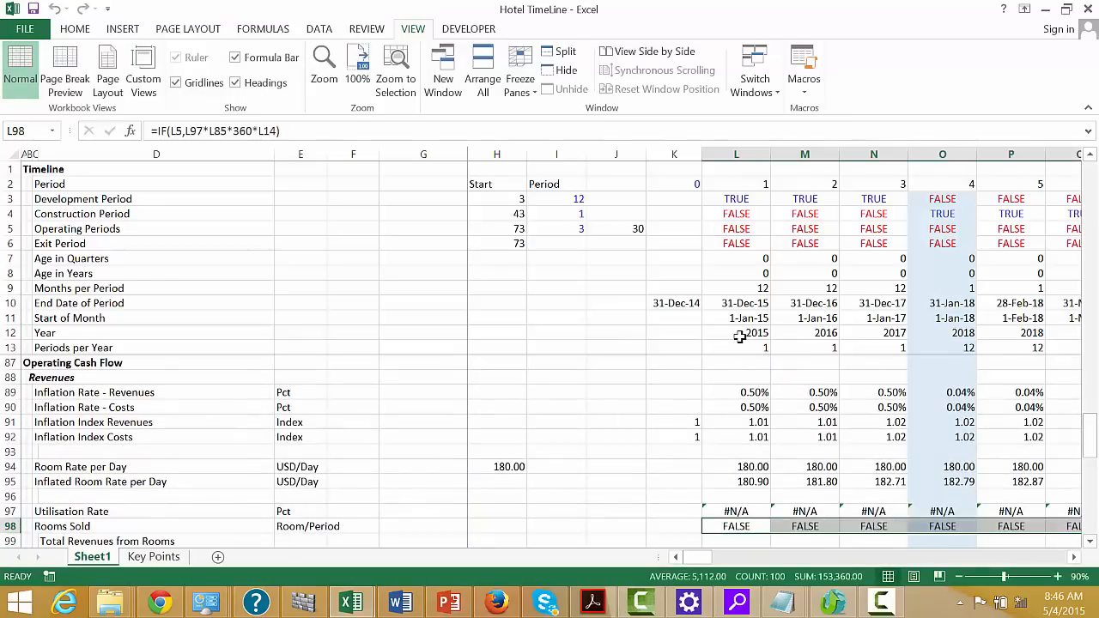
Check the Rooms Sold row against the Utilisation Rate through the construction, operating and post-exit periods
{"action": "key", "text": "Right"}
{"action": "key", "text": "Right"}
{"action": "key", "text": "Right"}
{"action": "key", "text": "Right"}
{"action": "key", "text": "Right"}
{"action": "key", "text": "Right"}
{"action": "key", "text": "Right"}
{"action": "key", "text": "Right"}
{"action": "key", "text": "Right"}
{"action": "key", "text": "Right"}
{"action": "key", "text": "Right"}
{"action": "key", "text": "Right"}
{"action": "key", "text": "Right"}
{"action": "key", "text": "Right"}
{"action": "key", "text": "Right"}
{"action": "key", "text": "Right"}
{"action": "key", "text": "Right"}
{"action": "key", "text": "Right"}
{"action": "key", "text": "Right"}
{"action": "key", "text": "Right"}
{"action": "key", "text": "Right"}
{"action": "key", "text": "Right"}
{"action": "key", "text": "Right"}
{"action": "key", "text": "Right"}
{"action": "key", "text": "Right"}
{"action": "key", "text": "Right"}
{"action": "key", "text": "Right"}
{"action": "key", "text": "Right"}
{"action": "key", "text": "Right"}
{"action": "key", "text": "Right"}
{"action": "key", "text": "Right"}
{"action": "key", "text": "Right"}
{"action": "key", "text": "Right"}
{"action": "key", "text": "Right"}
{"action": "key", "text": "Right"}
{"action": "key", "text": "Right"}
{"action": "key", "text": "Right"}
{"action": "key", "text": "Right"}
{"action": "key", "text": "Right"}
{"action": "key", "text": "Right"}
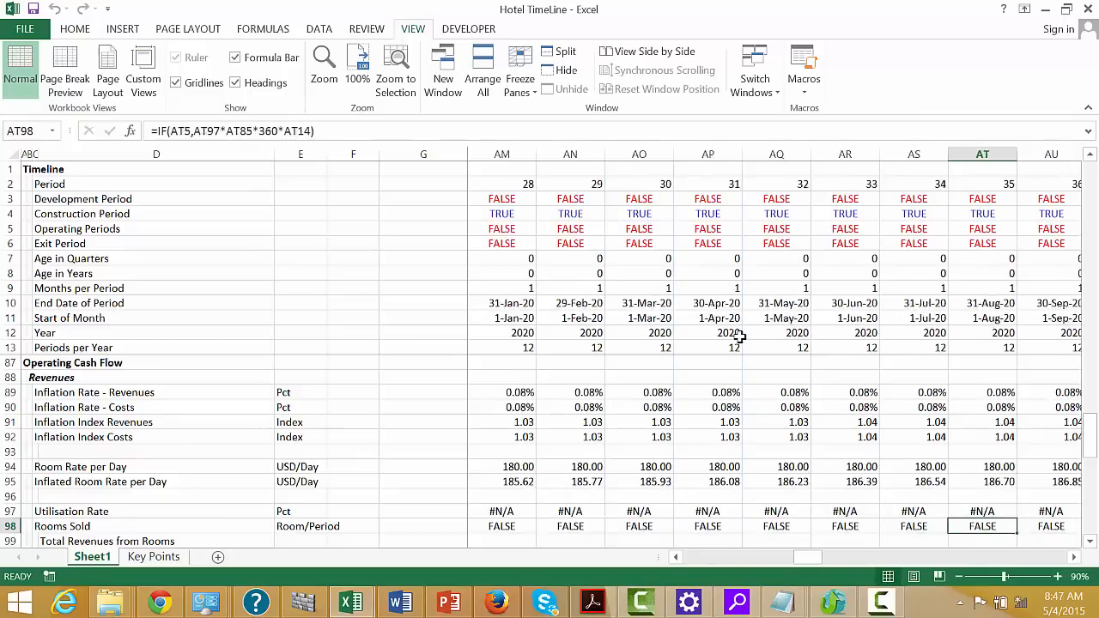
{"action": "key", "text": "Left"}
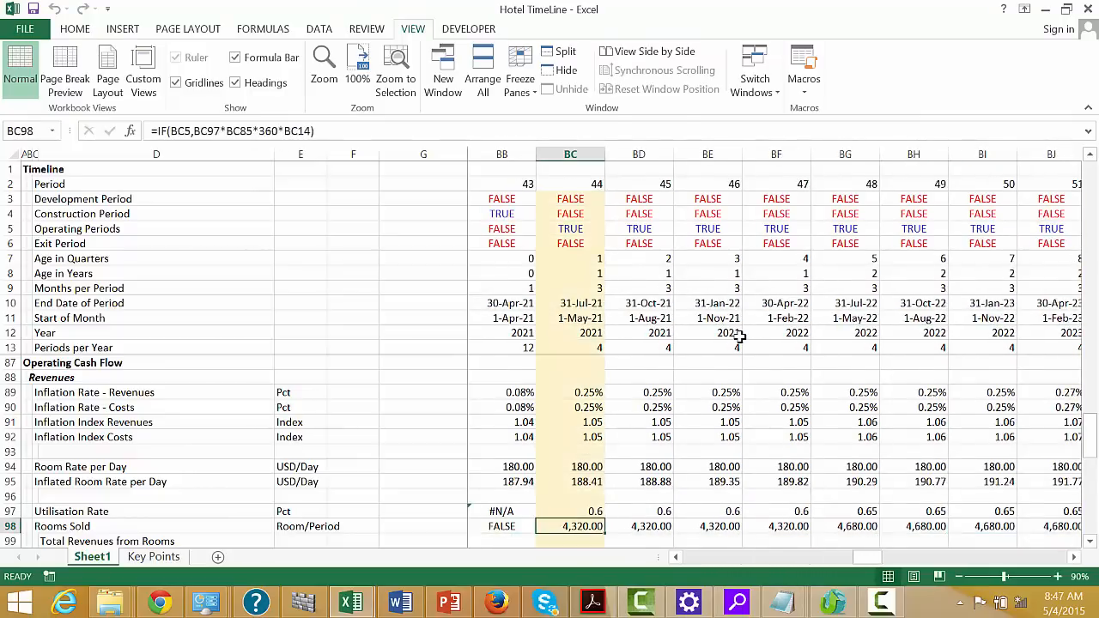
{"action": "key", "text": "Right"}
{"action": "key", "text": "Right"}
{"action": "key", "text": "Right"}
{"action": "key", "text": "Right"}
{"action": "key", "text": "Right"}
{"action": "key", "text": "Right"}
{"action": "key", "text": "Right"}
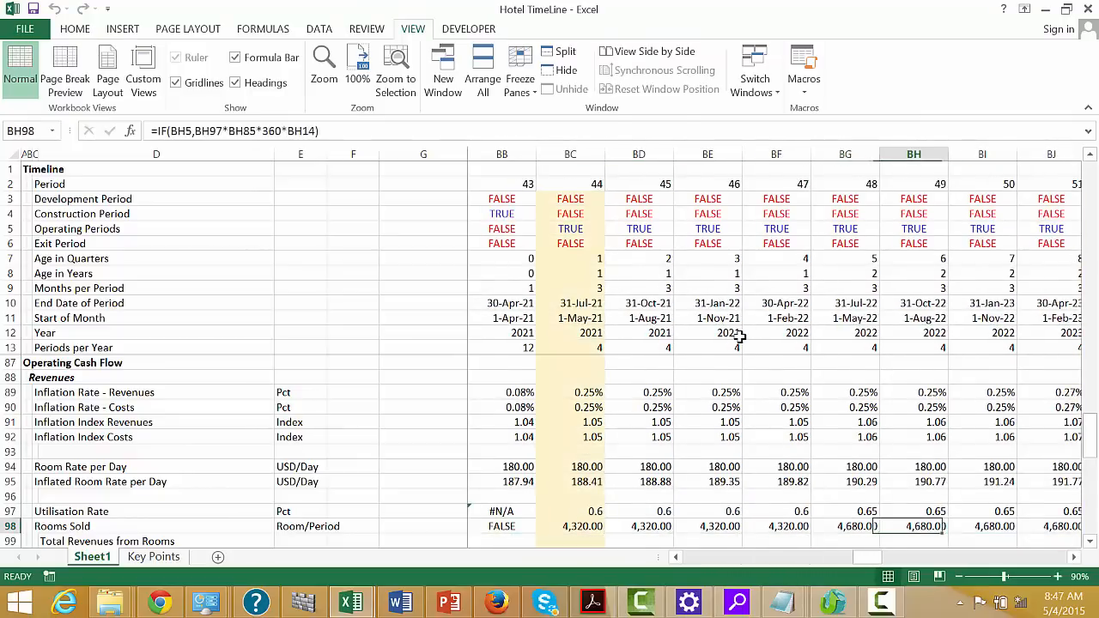
{"action": "key", "text": "Right"}
{"action": "key", "text": "Right"}
{"action": "key", "text": "Right"}
{"action": "key", "text": "Right"}
{"action": "key", "text": "Right"}
{"action": "key", "text": "Right"}
{"action": "key", "text": "Right"}
{"action": "key", "text": "Right"}
{"action": "key", "text": "Right"}
{"action": "key", "text": "Right"}
{"action": "key", "text": "Right"}
{"action": "key", "text": "Right"}
{"action": "key", "text": "Right"}
{"action": "key", "text": "Right"}
{"action": "key", "text": "Right"}
{"action": "key", "text": "Right"}
{"action": "key", "text": "Right"}
{"action": "key", "text": "Right"}
{"action": "key", "text": "Right"}
{"action": "key", "text": "Right"}
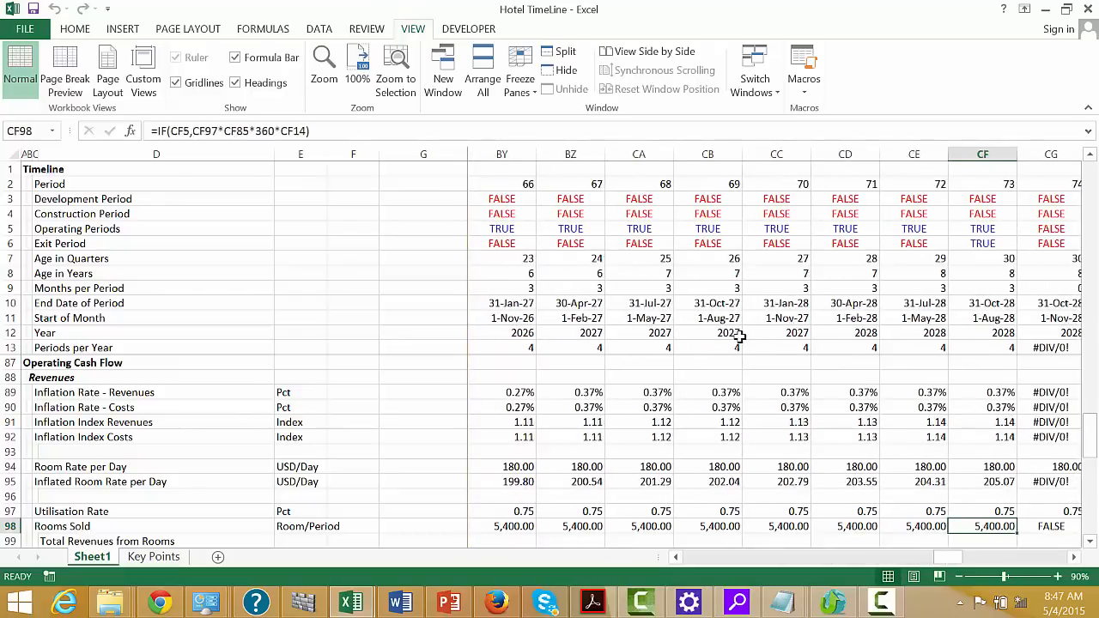
{"action": "key", "text": "Left"}
{"action": "key", "text": "ctrl+Left"}
{"action": "key", "text": "Right"}
{"action": "key", "text": "Right"}
{"action": "key", "text": "Right"}
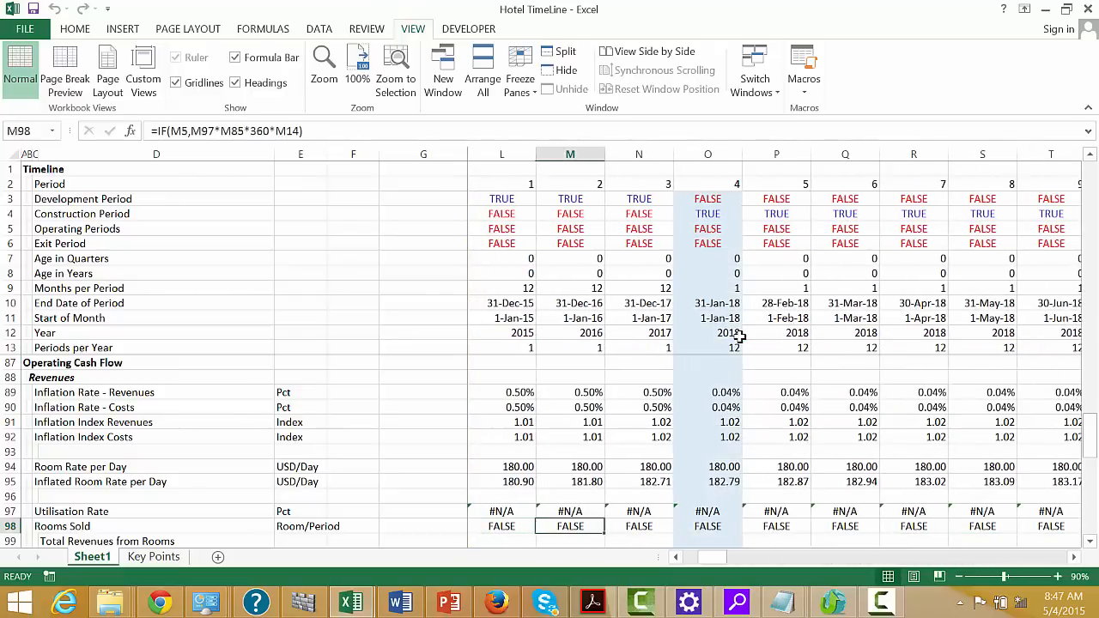
{"action": "key", "text": "Right"}
{"action": "key", "text": "Right"}
{"action": "key", "text": "Right"}
{"action": "key", "text": "Right"}
{"action": "key", "text": "Right"}
{"action": "key", "text": "Right"}
{"action": "key", "text": "Right"}
{"action": "key", "text": "Right"}
{"action": "key", "text": "Right"}
{"action": "key", "text": "Right"}
{"action": "key", "text": "Right"}
{"action": "key", "text": "Right"}
{"action": "key", "text": "Right"}
{"action": "key", "text": "Right"}
{"action": "key", "text": "Right"}
{"action": "key", "text": "Right"}
{"action": "key", "text": "Right"}
{"action": "key", "text": "Right"}
{"action": "key", "text": "Right"}
{"action": "key", "text": "Right"}
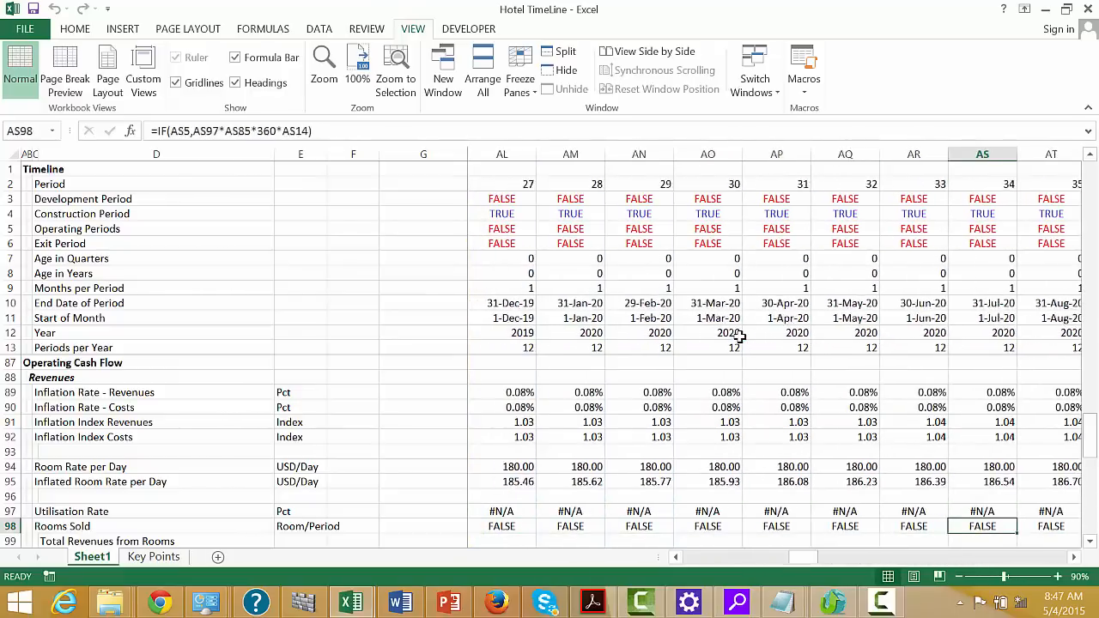
{"action": "key", "text": "Right"}
{"action": "key", "text": "Right"}
{"action": "key", "text": "Right"}
{"action": "key", "text": "Right"}
{"action": "key", "text": "Right"}
{"action": "key", "text": "Right"}
{"action": "key", "text": "Right"}
{"action": "key", "text": "Right"}
{"action": "key", "text": "Right"}
{"action": "key", "text": "Right"}
{"action": "key", "text": "Right"}
{"action": "key", "text": "Right"}
{"action": "key", "text": "Right"}
{"action": "key", "text": "Right"}
{"action": "key", "text": "Right"}
{"action": "key", "text": "Right"}
{"action": "key", "text": "Right"}
{"action": "key", "text": "Right"}
{"action": "key", "text": "Right"}
{"action": "key", "text": "Right"}
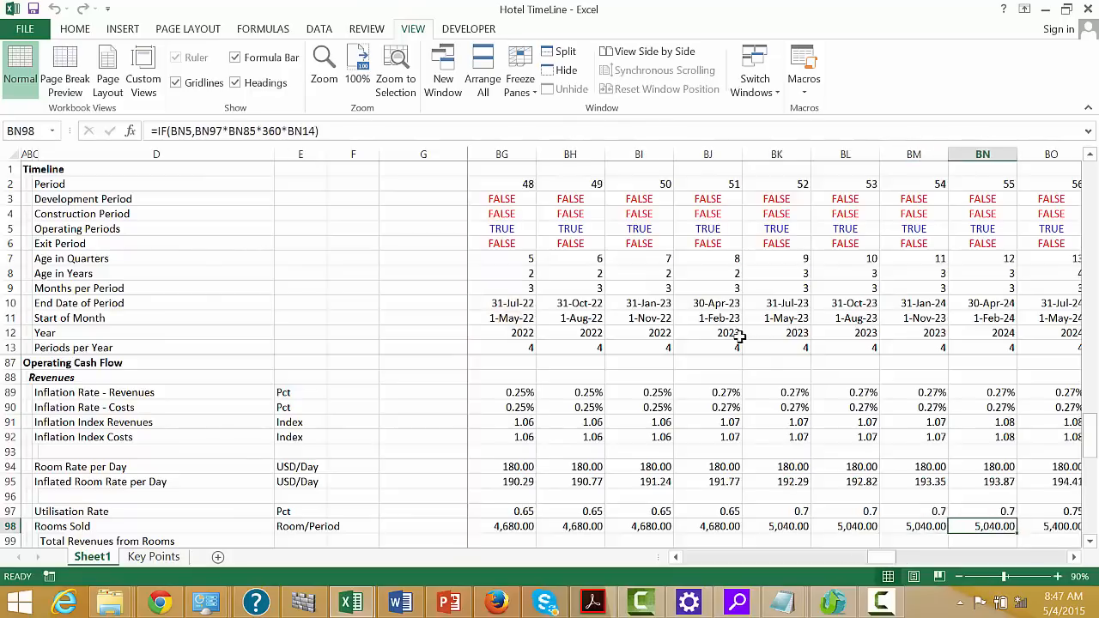
{"action": "key", "text": "Right"}
{"action": "key", "text": "Right"}
{"action": "key", "text": "Right"}
{"action": "key", "text": "Right"}
{"action": "key", "text": "Right"}
{"action": "key", "text": "Right"}
{"action": "key", "text": "Right"}
{"action": "key", "text": "Right"}
{"action": "key", "text": "Right"}
{"action": "key", "text": "Right"}
{"action": "key", "text": "Right"}
{"action": "key", "text": "Right"}
{"action": "key", "text": "Right"}
{"action": "key", "text": "Left"}
{"action": "key", "text": "Left"}
{"action": "key", "text": "Left"}
{"action": "key", "text": "Left"}
{"action": "key", "text": "Left"}
{"action": "key", "text": "Left"}
{"action": "key", "text": "Left"}
{"action": "key", "text": "Left"}
{"action": "key", "text": "Left"}
{"action": "key", "text": "Left"}
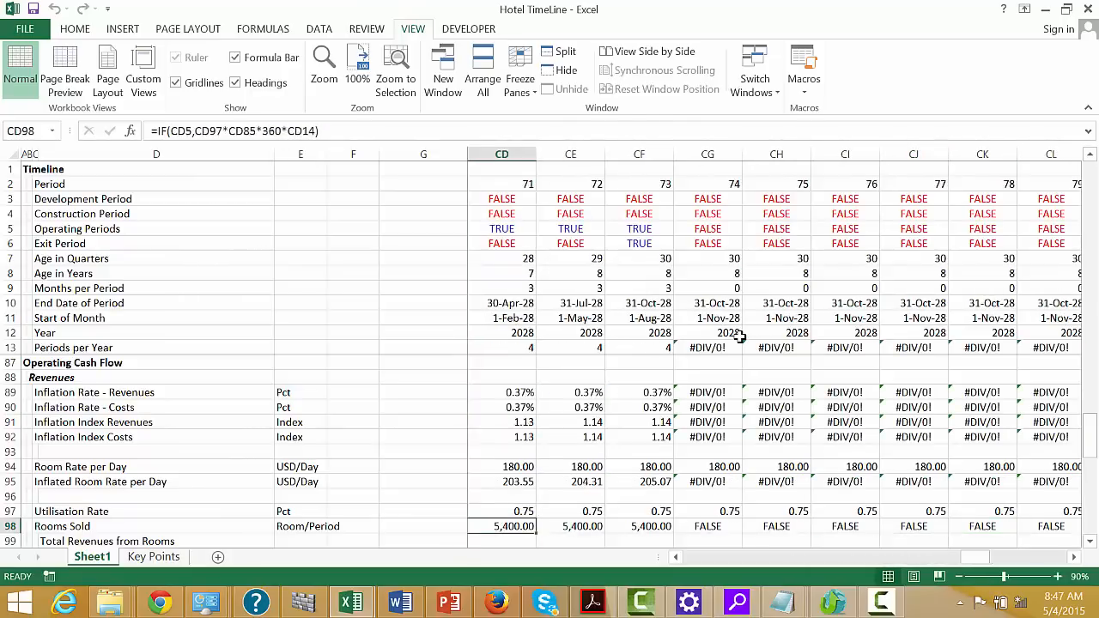
Change the Periods per Year formula in L13 to =IF(L9,12/L9,1) and fill it across the timeline periods
{"action": "key", "text": "Up"}
{"action": "key", "text": "Up"}
{"action": "key", "text": "Up"}
{"action": "key", "text": "Up"}
{"action": "key", "text": "Up"}
{"action": "key", "text": "Up"}
{"action": "key", "text": "Up"}
{"action": "key", "text": "Up"}
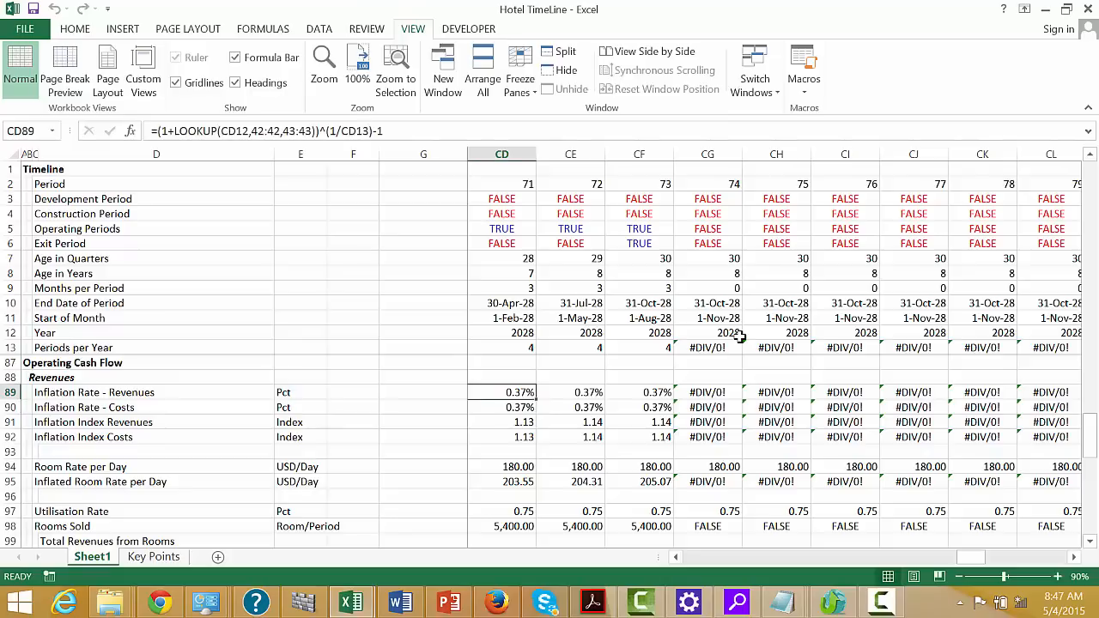
{"action": "left_click", "coordinate": [642, 346]}
{"action": "key", "text": "Left"}
{"action": "key", "text": "ctrl+Left"}
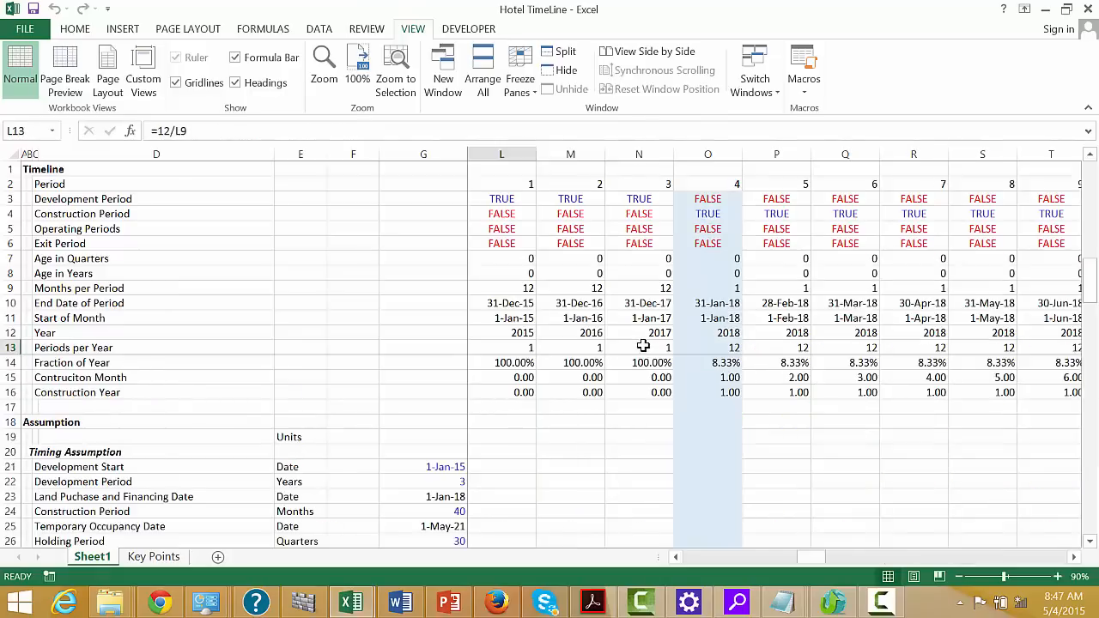
{"action": "key", "text": "Left"}
{"action": "key", "text": "Right"}
{"action": "key", "text": "F2"}
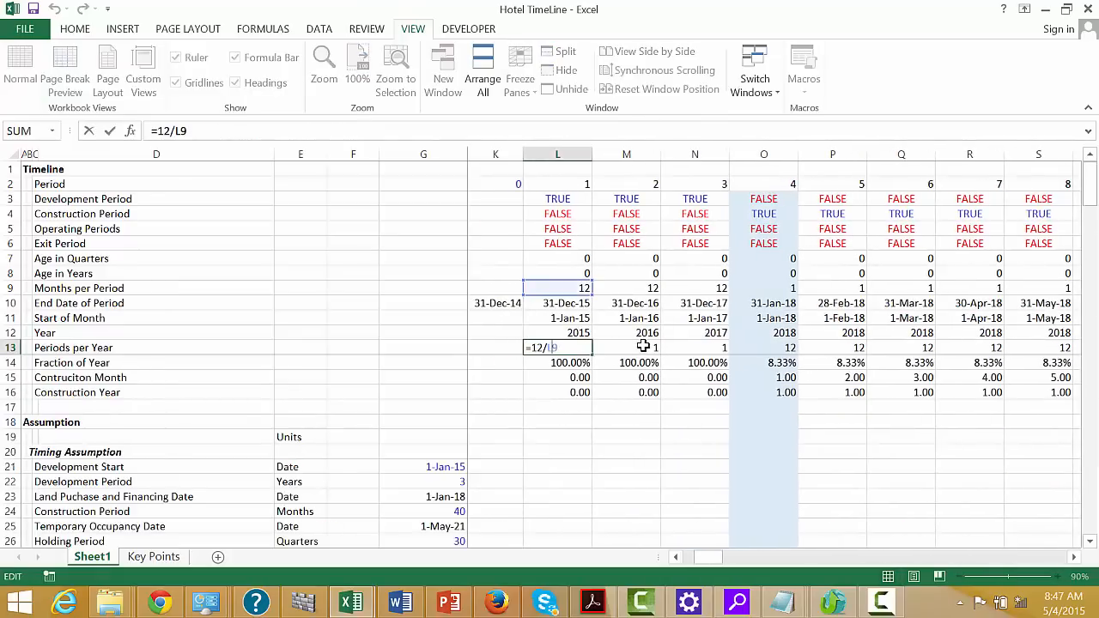
{"action": "type", "text": "if("}
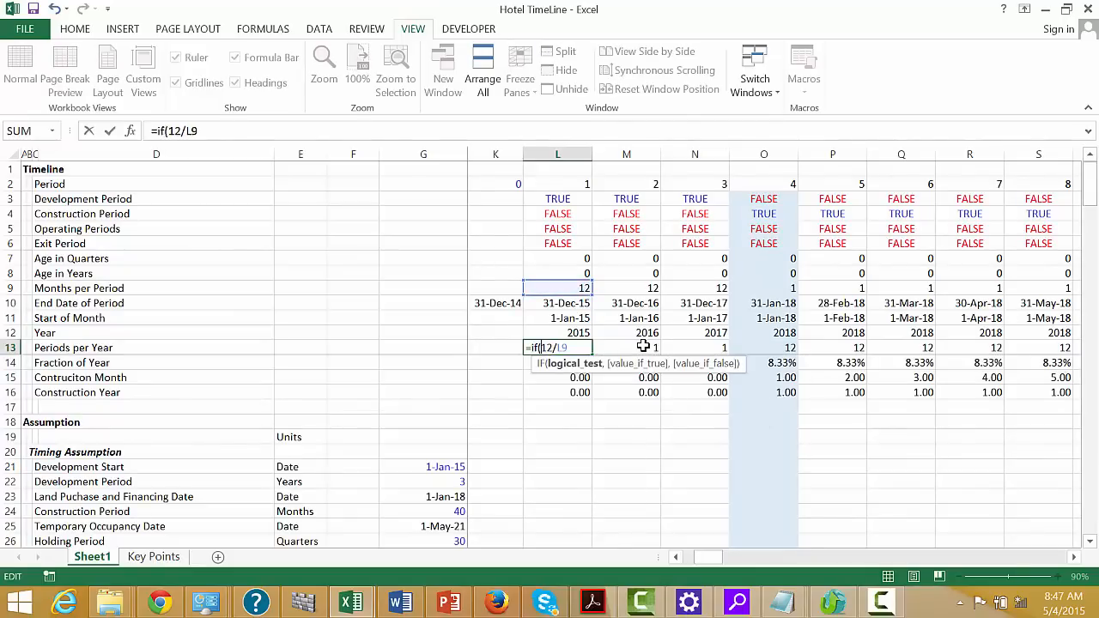
{"action": "type", "text": "l9,"}
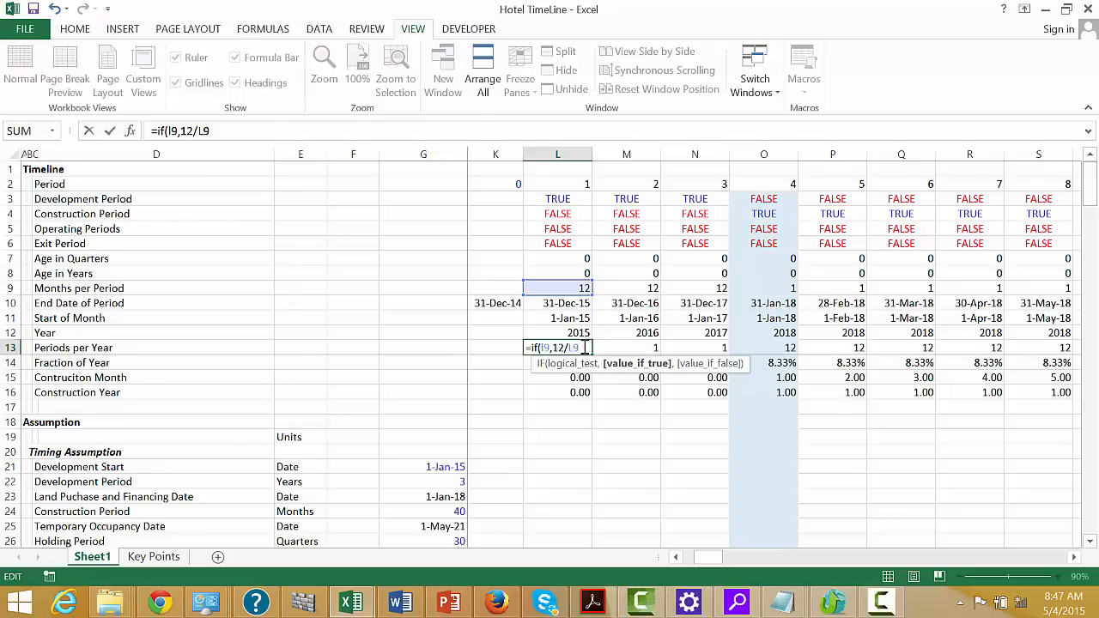
{"action": "type", "text": ",1"}
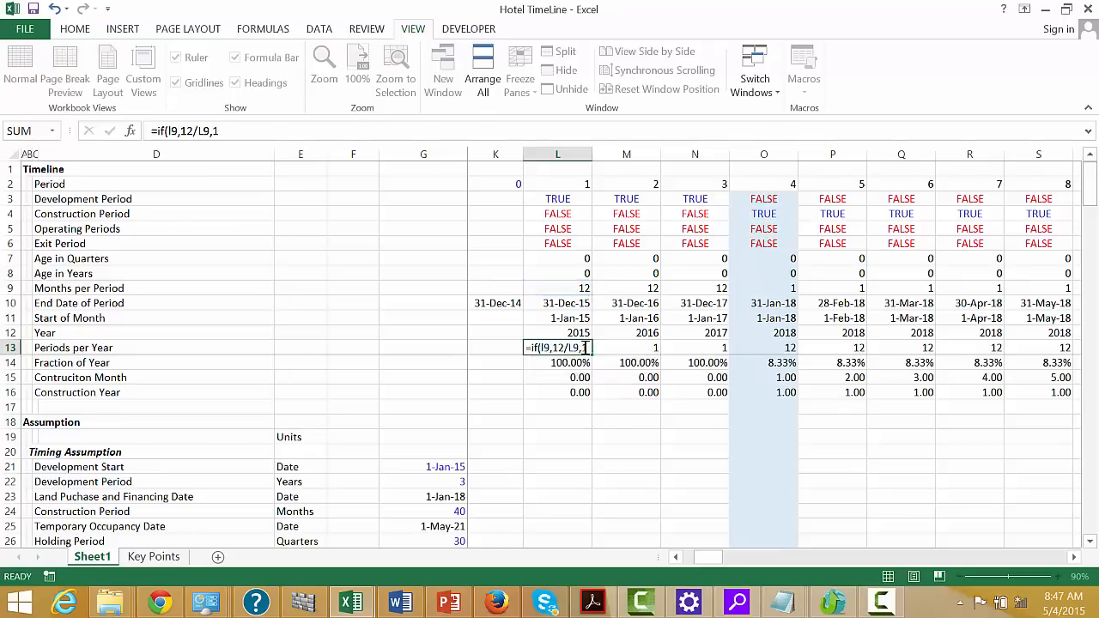
{"action": "key", "text": "ctrl+Return"}
{"action": "key", "text": "ctrl+shift+Right"}
{"action": "key", "text": "ctrl+r"}
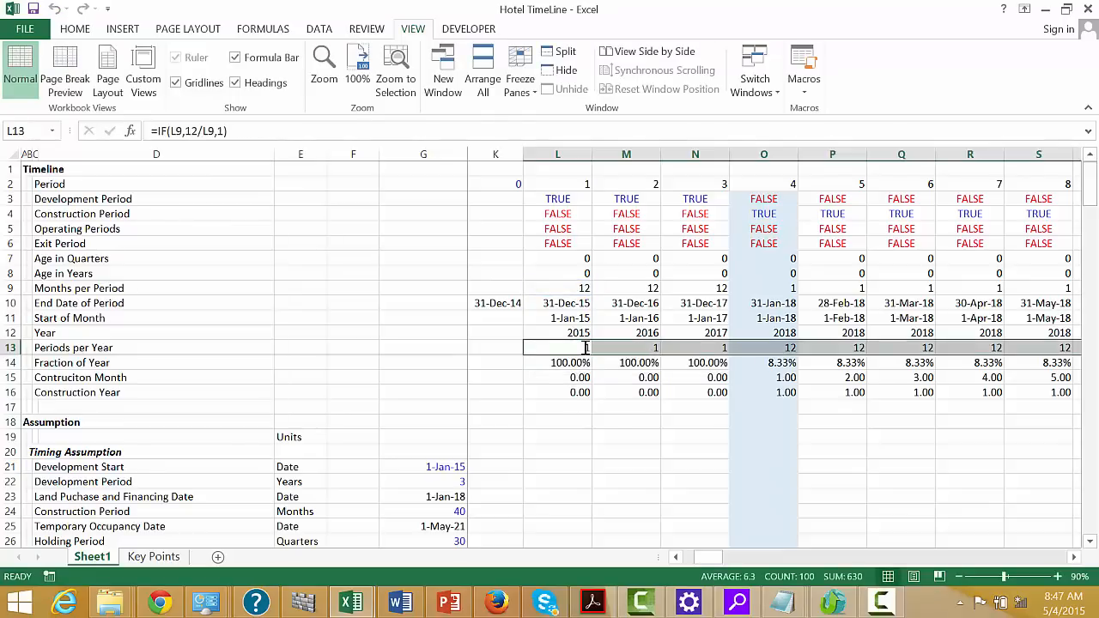
Check the Periods per Year row and the inflation rows in the periods after the exit date
{"action": "key", "text": "Down"}
{"action": "key", "text": "Down"}
{"action": "key", "text": "Down"}
{"action": "key", "text": "Down"}
{"action": "key", "text": "Down"}
{"action": "key", "text": "Down"}
{"action": "key", "text": "Down"}
{"action": "key", "text": "Down"}
{"action": "key", "text": "Down"}
{"action": "key", "text": "Down"}
{"action": "key", "text": "Down"}
{"action": "key", "text": "Down"}
{"action": "key", "text": "Down"}
{"action": "key", "text": "Down"}
{"action": "key", "text": "Down"}
{"action": "key", "text": "Down"}
{"action": "key", "text": "Down"}
{"action": "key", "text": "Down"}
{"action": "key", "text": "Down"}
{"action": "key", "text": "Down"}
{"action": "key", "text": "Down"}
{"action": "key", "text": "Down"}
{"action": "key", "text": "Down"}
{"action": "key", "text": "Down"}
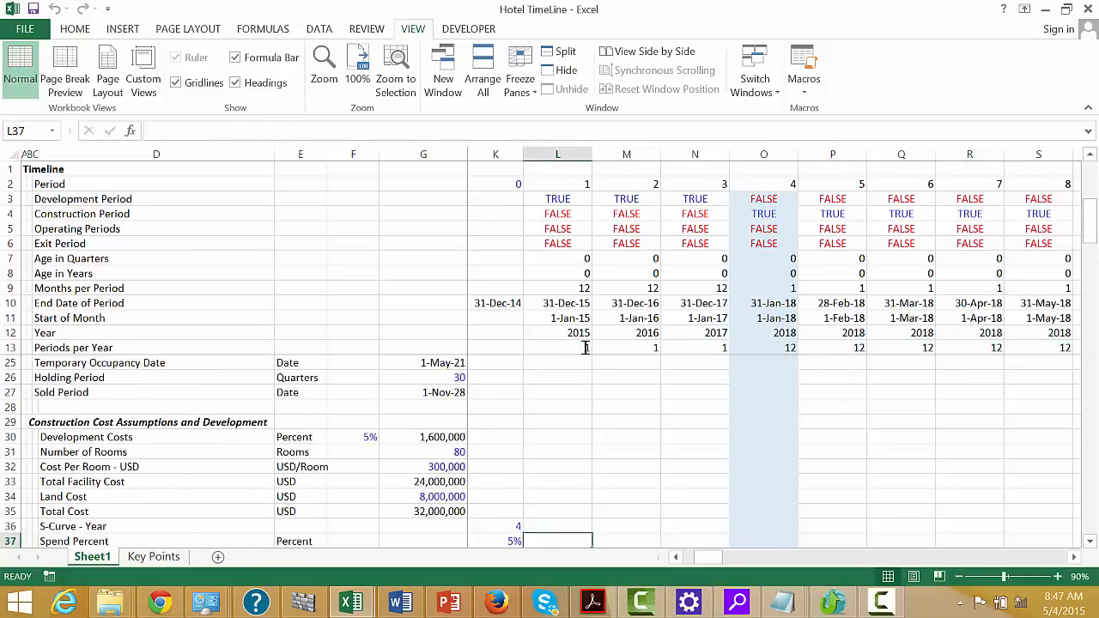
{"action": "key", "text": "Right"}
{"action": "key", "text": "Down"}
{"action": "key", "text": "Down"}
{"action": "key", "text": "Down"}
{"action": "key", "text": "Down"}
{"action": "key", "text": "Down"}
{"action": "key", "text": "Down"}
{"action": "key", "text": "Down"}
{"action": "key", "text": "Down"}
{"action": "key", "text": "Right"}
{"action": "key", "text": "Right"}
{"action": "key", "text": "Right"}
{"action": "key", "text": "Right"}
{"action": "key", "text": "Right"}
{"action": "key", "text": "Right"}
{"action": "key", "text": "Right"}
{"action": "key", "text": "Right"}
{"action": "key", "text": "Right"}
{"action": "key", "text": "Right"}
{"action": "key", "text": "Right"}
{"action": "key", "text": "Right"}
{"action": "key", "text": "Right"}
{"action": "key", "text": "Right"}
{"action": "key", "text": "Right"}
{"action": "key", "text": "Right"}
{"action": "key", "text": "Right"}
{"action": "key", "text": "Right"}
{"action": "key", "text": "Right"}
{"action": "key", "text": "Right"}
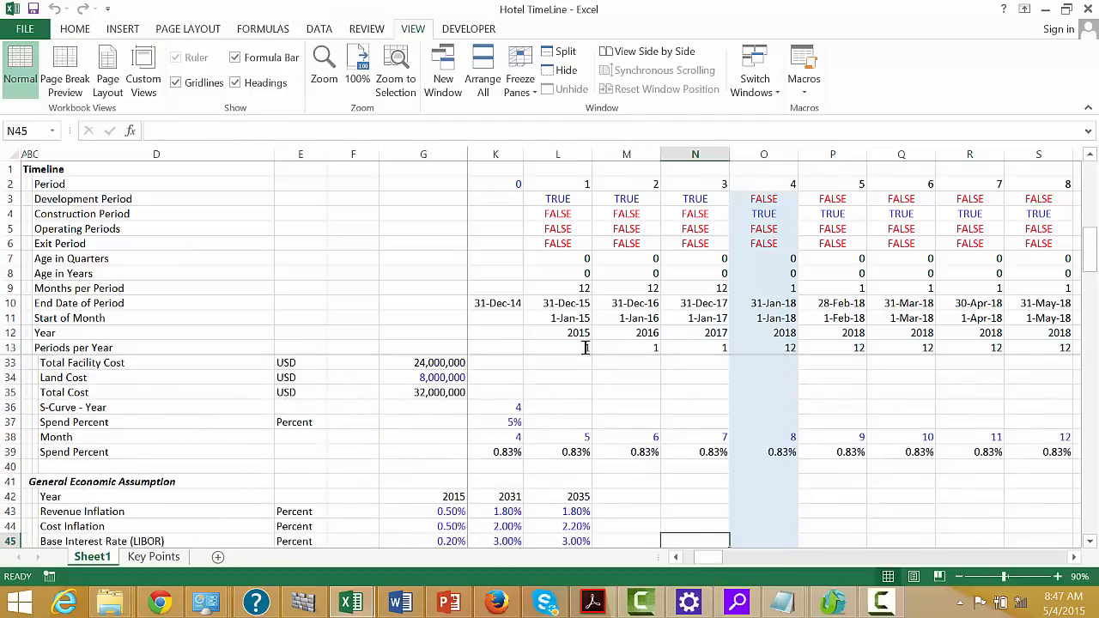
{"action": "key", "text": "Right"}
{"action": "key", "text": "Right"}
{"action": "key", "text": "Right"}
{"action": "key", "text": "Right"}
{"action": "key", "text": "Right"}
{"action": "key", "text": "Right"}
{"action": "key", "text": "Right"}
{"action": "key", "text": "Right"}
{"action": "key", "text": "Right"}
{"action": "key", "text": "Right"}
{"action": "key", "text": "Right"}
{"action": "key", "text": "Right"}
{"action": "key", "text": "Right"}
{"action": "key", "text": "Right"}
{"action": "key", "text": "Right"}
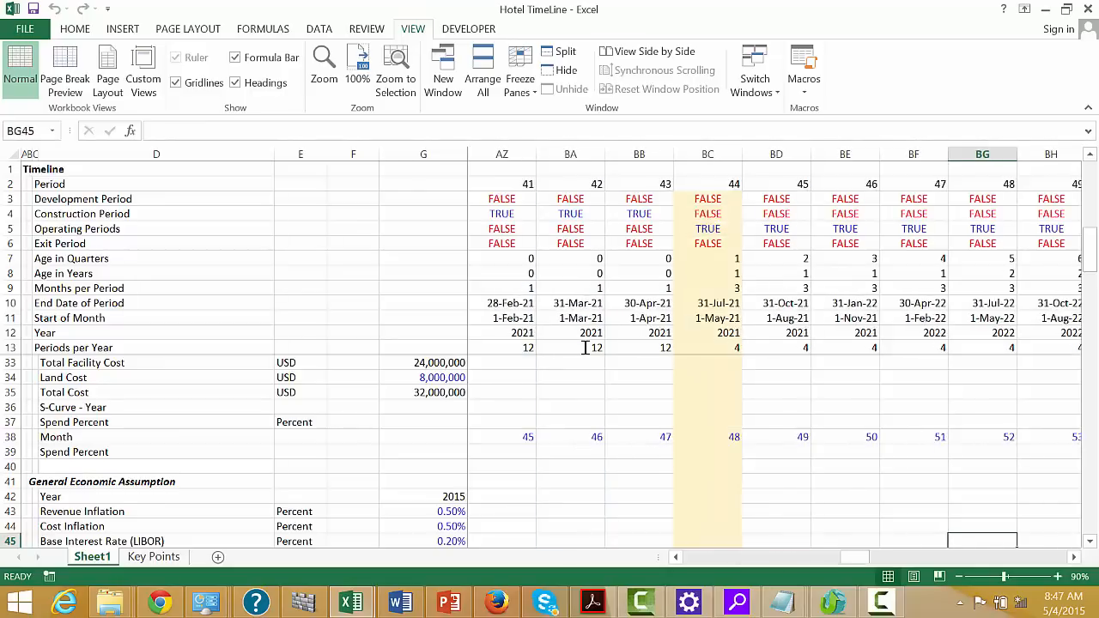
{"action": "key", "text": "Down"}
{"action": "key", "text": "Down"}
{"action": "key", "text": "Down"}
{"action": "key", "text": "Down"}
{"action": "key", "text": "Down"}
{"action": "key", "text": "Down"}
{"action": "key", "text": "Down"}
{"action": "key", "text": "Down"}
{"action": "key", "text": "Down"}
{"action": "key", "text": "Down"}
{"action": "key", "text": "Down"}
{"action": "key", "text": "Down"}
{"action": "key", "text": "Down"}
{"action": "key", "text": "Down"}
{"action": "key", "text": "Down"}
{"action": "key", "text": "Down"}
{"action": "key", "text": "Down"}
{"action": "key", "text": "Down"}
{"action": "key", "text": "Down"}
{"action": "key", "text": "Down"}
{"action": "key", "text": "Down"}
{"action": "key", "text": "Down"}
{"action": "key", "text": "Down"}
{"action": "key", "text": "Down"}
{"action": "key", "text": "Down"}
{"action": "key", "text": "Down"}
{"action": "key", "text": "Down"}
{"action": "key", "text": "Down"}
{"action": "key", "text": "Down"}
{"action": "key", "text": "Down"}
{"action": "key", "text": "Down"}
{"action": "key", "text": "Down"}
{"action": "key", "text": "Down"}
{"action": "key", "text": "Down"}
{"action": "key", "text": "Down"}
{"action": "key", "text": "Down"}
{"action": "key", "text": "Down"}
{"action": "key", "text": "Down"}
{"action": "key", "text": "Down"}
{"action": "key", "text": "Down"}
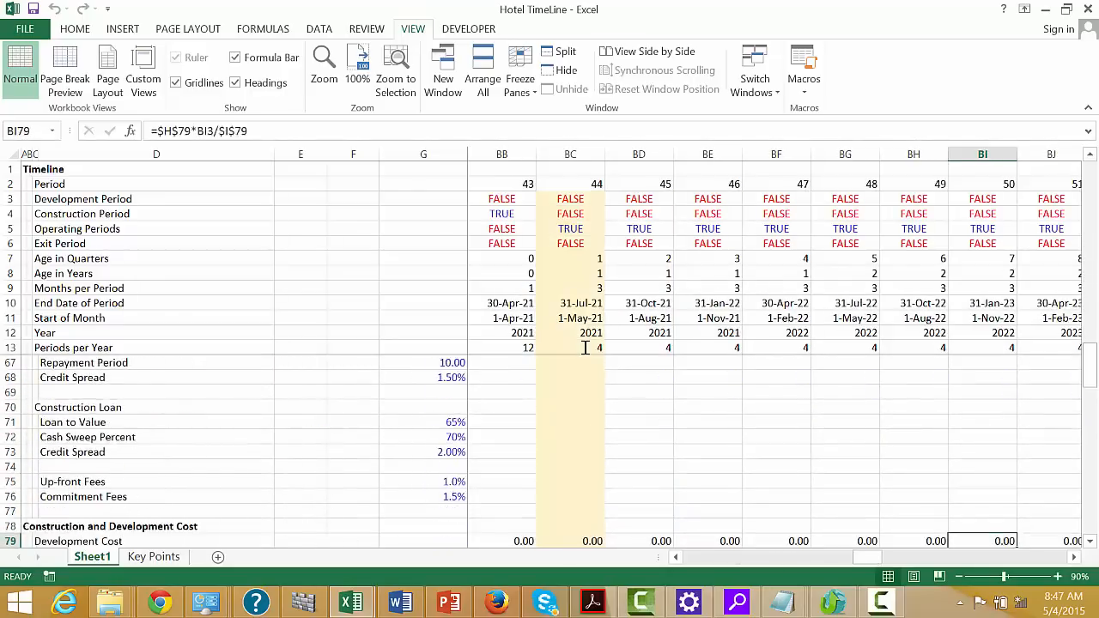
{"action": "key", "text": "Right"}
{"action": "key", "text": "Right"}
{"action": "key", "text": "Right"}
{"action": "key", "text": "Right"}
{"action": "key", "text": "Right"}
{"action": "key", "text": "Right"}
{"action": "key", "text": "Right"}
{"action": "key", "text": "Right"}
{"action": "key", "text": "Right"}
{"action": "key", "text": "Right"}
{"action": "key", "text": "Right"}
{"action": "key", "text": "Right"}
{"action": "key", "text": "Right"}
{"action": "key", "text": "Right"}
{"action": "key", "text": "Right"}
{"action": "key", "text": "Right"}
{"action": "key", "text": "Right"}
{"action": "key", "text": "Right"}
{"action": "key", "text": "Right"}
{"action": "key", "text": "Right"}
{"action": "key", "text": "Right"}
{"action": "key", "text": "Right"}
{"action": "key", "text": "Right"}
{"action": "key", "text": "Right"}
{"action": "key", "text": "Right"}
{"action": "key", "text": "Right"}
{"action": "key", "text": "Right"}
{"action": "key", "text": "Right"}
{"action": "key", "text": "Right"}
{"action": "key", "text": "Right"}
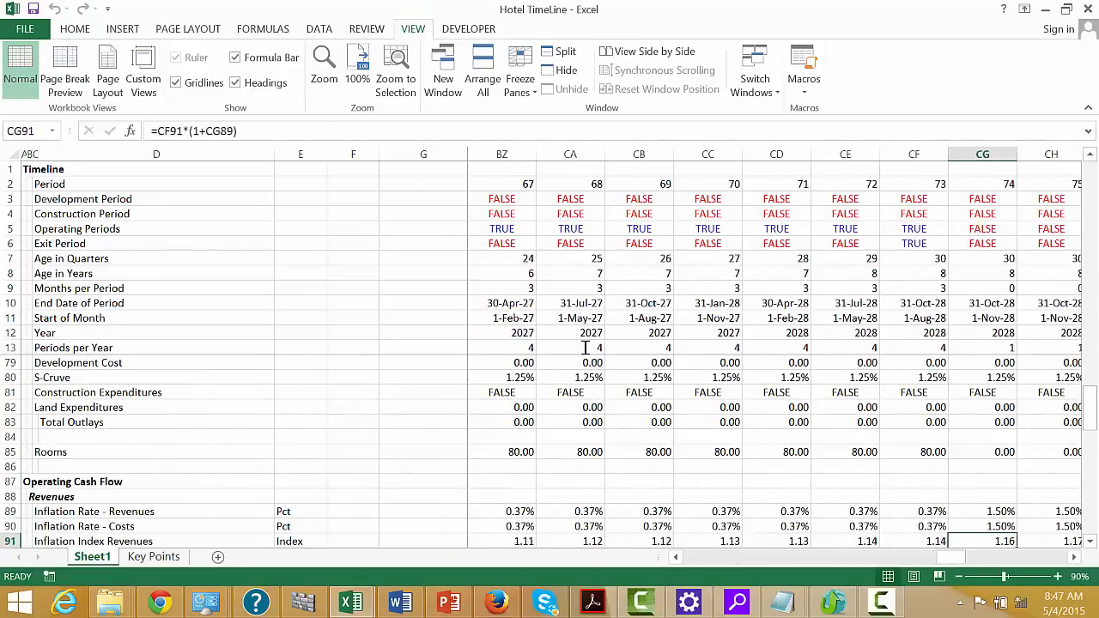
Enter =L98*L95 in L99 for Total Revenues from Rooms and fill it across the timeline periods
{"action": "key", "text": "Home"}
{"action": "key", "text": "Left"}
{"action": "key", "text": "Left"}
{"action": "key", "text": "Left"}
{"action": "key", "text": "Left"}
{"action": "key", "text": "Left"}
{"action": "key", "text": "Left"}
{"action": "key", "text": "Left"}
{"action": "key", "text": "Left"}
{"action": "key", "text": "Left"}
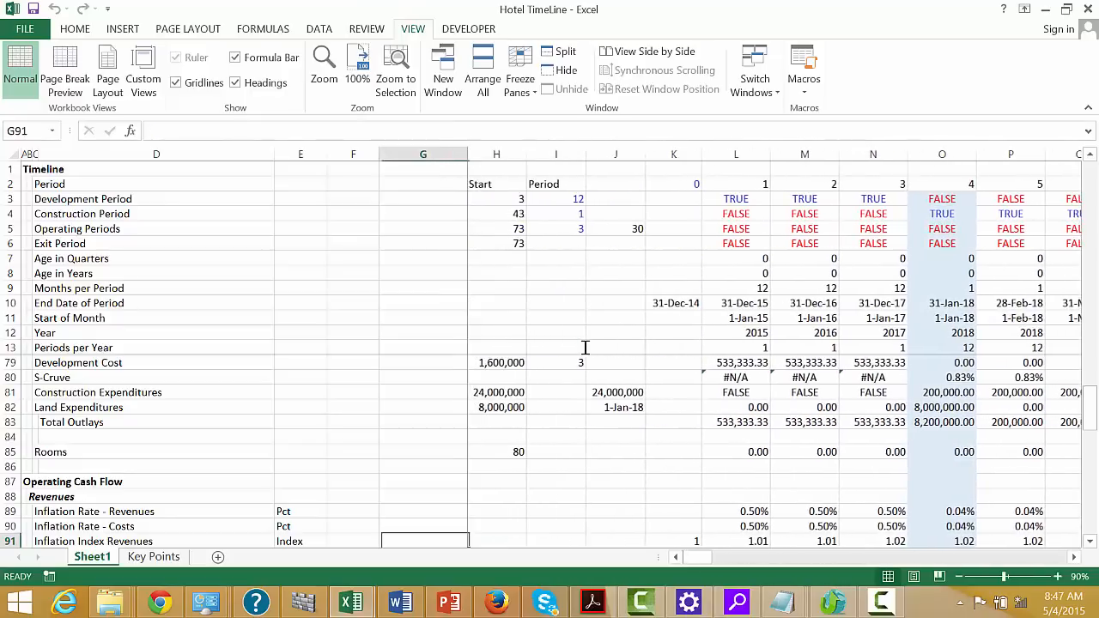
{"action": "key", "text": "Down"}
{"action": "key", "text": "Down"}
{"action": "key", "text": "Down"}
{"action": "key", "text": "Down"}
{"action": "key", "text": "Down"}
{"action": "key", "text": "Down"}
{"action": "key", "text": "Down"}
{"action": "key", "text": "Down"}
{"action": "key", "text": "Down"}
{"action": "key", "text": "Down"}
{"action": "key", "text": "Down"}
{"action": "key", "text": "Down"}
{"action": "key", "text": "Down"}
{"action": "key", "text": "Down"}
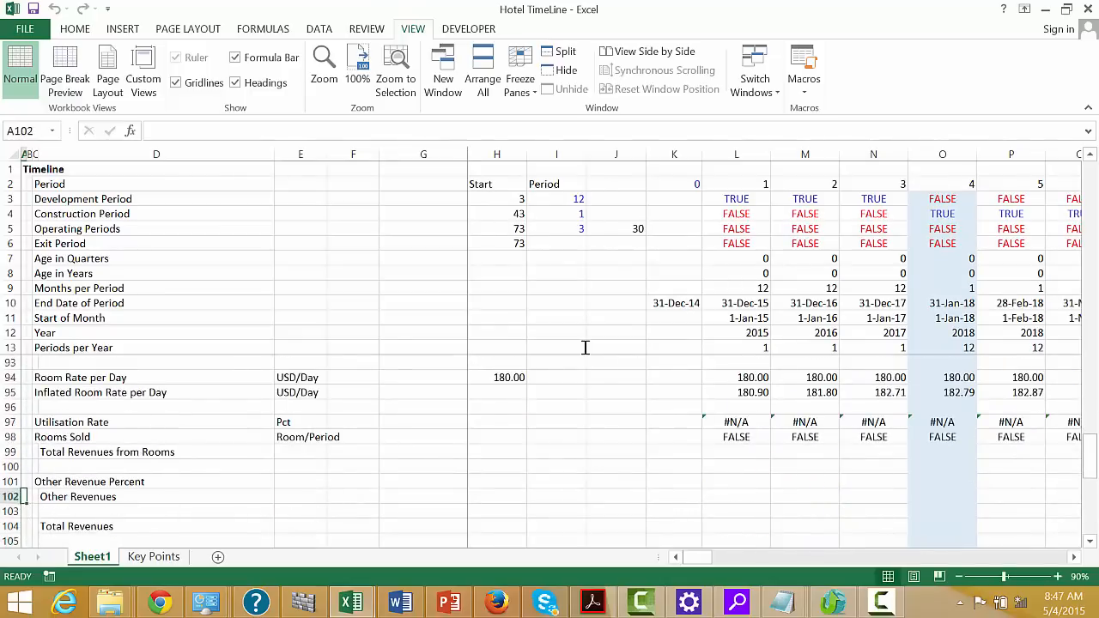
{"action": "key", "text": "Right"}
{"action": "key", "text": "Right"}
{"action": "key", "text": "Right"}
{"action": "key", "text": "Right"}
{"action": "key", "text": "Right"}
{"action": "key", "text": "Right"}
{"action": "key", "text": "Right"}
{"action": "key", "text": "Right"}
{"action": "key", "text": "Right"}
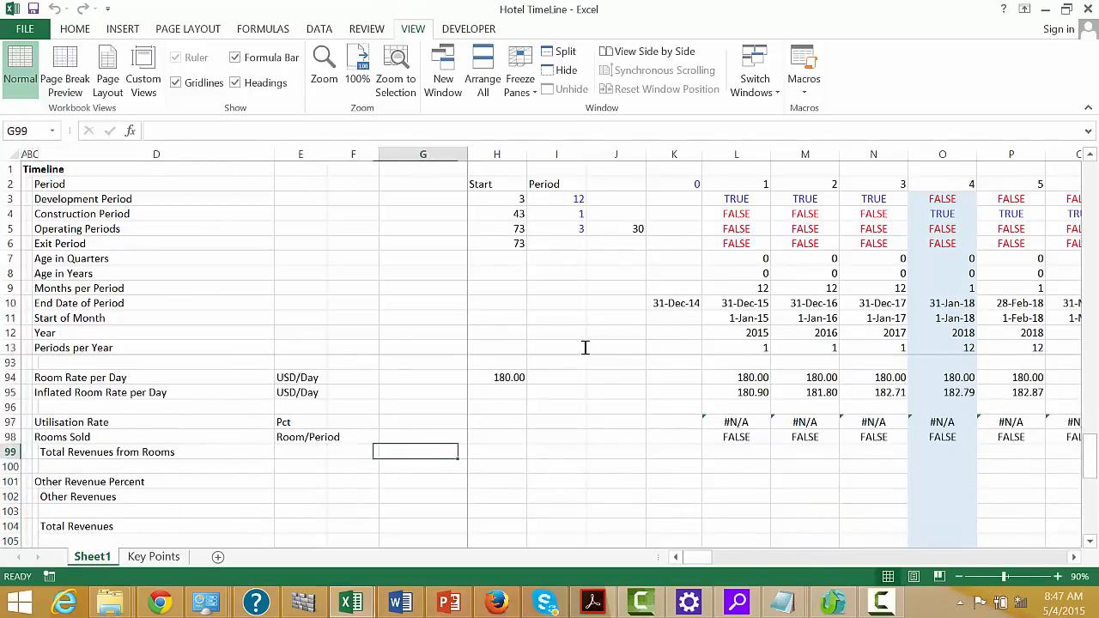
{"action": "type", "text": "=L98"}
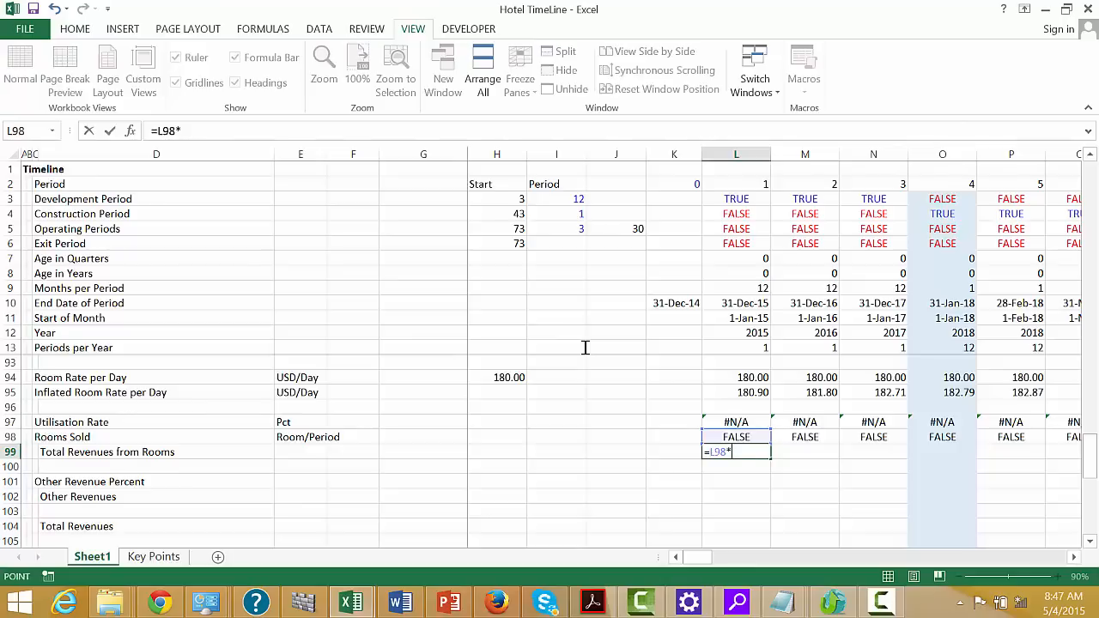
{"action": "type", "text": "*"}
{"action": "key", "text": "Up"}
{"action": "key", "text": "Up"}
{"action": "key", "text": "Up"}
{"action": "key", "text": "Up"}
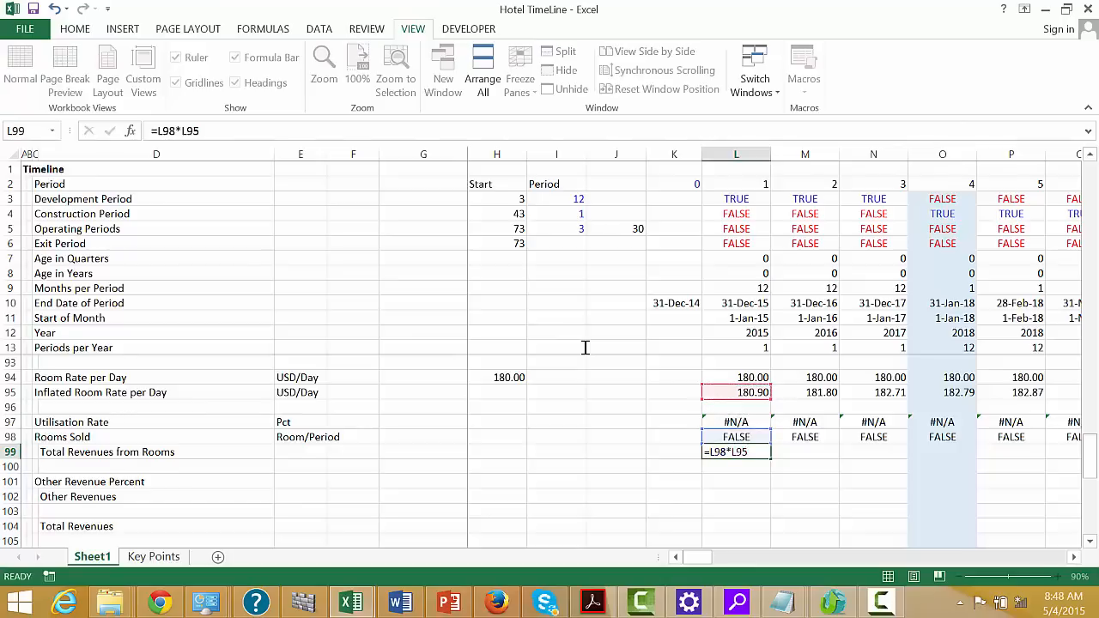
{"action": "key", "text": "Return"}
{"action": "key", "text": "Up"}
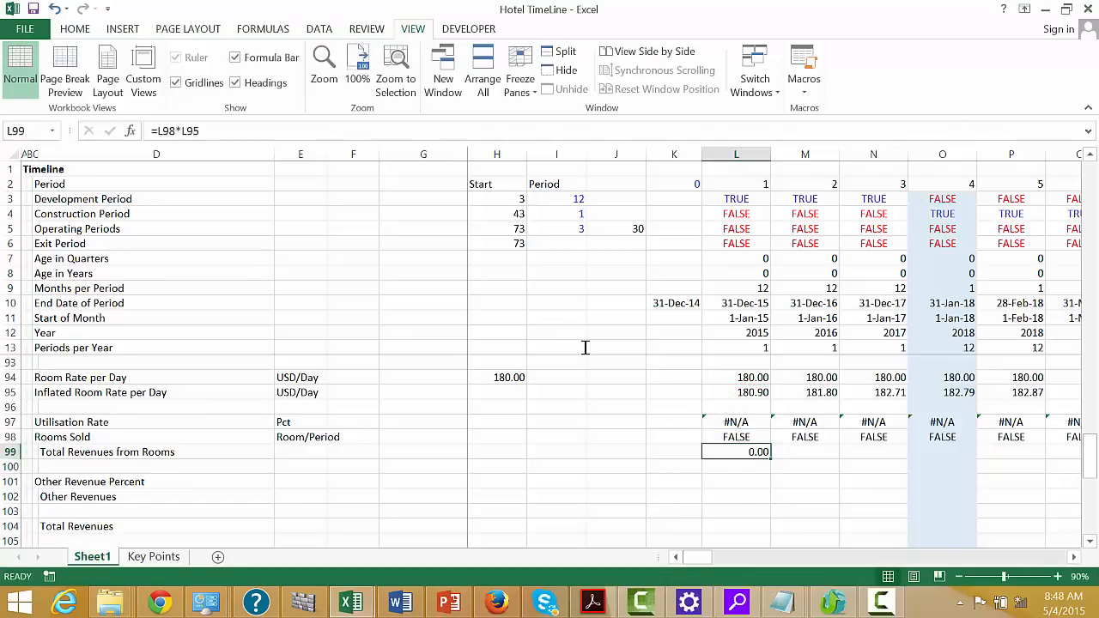
{"action": "key", "text": "ctrl+shift+r"}
Check the Total Revenues from Rooms row through the construction periods and the first operating periods
{"action": "key", "text": "Right"}
{"action": "key", "text": "Right"}
{"action": "key", "text": "Right"}
{"action": "key", "text": "Right"}
{"action": "key", "text": "Right"}
{"action": "key", "text": "Right"}
{"action": "key", "text": "Right"}
{"action": "key", "text": "Right"}
{"action": "key", "text": "Right"}
{"action": "key", "text": "Right"}
{"action": "key", "text": "Right"}
{"action": "key", "text": "Right"}
{"action": "key", "text": "Right"}
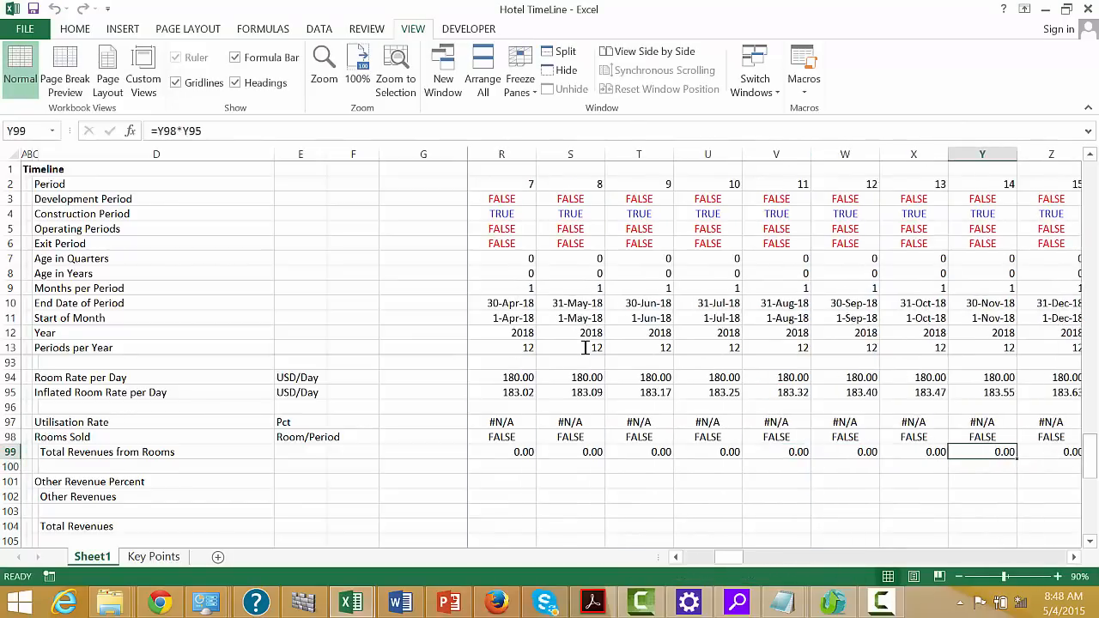
{"action": "key", "text": "Right"}
{"action": "key", "text": "Right"}
{"action": "key", "text": "Right"}
{"action": "key", "text": "Right"}
{"action": "key", "text": "Right"}
{"action": "key", "text": "Right"}
{"action": "key", "text": "Right"}
{"action": "key", "text": "Right"}
{"action": "key", "text": "Right"}
{"action": "key", "text": "Right"}
{"action": "key", "text": "Right"}
{"action": "key", "text": "Right"}
{"action": "key", "text": "Right"}
{"action": "key", "text": "Right"}
{"action": "key", "text": "Right"}
{"action": "key", "text": "Right"}
{"action": "key", "text": "Right"}
{"action": "key", "text": "Right"}
{"action": "key", "text": "Right"}
{"action": "key", "text": "Right"}
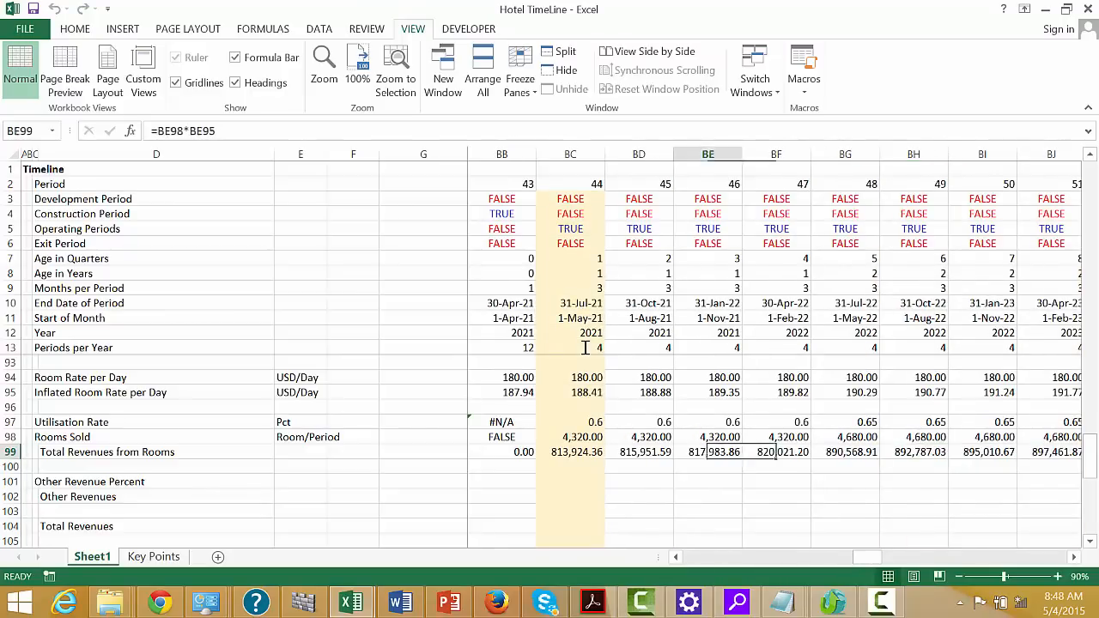
{"action": "key", "text": "Left"}
{"action": "key", "text": "Left"}
{"action": "key", "text": "Left"}
{"action": "key", "text": "Left"}
{"action": "key", "text": "Right"}
{"action": "key", "text": "Right"}
Enter Pct in E101 as the unit for Other Revenue Percent
{"action": "key", "text": "Down"}
{"action": "key", "text": "Down"}
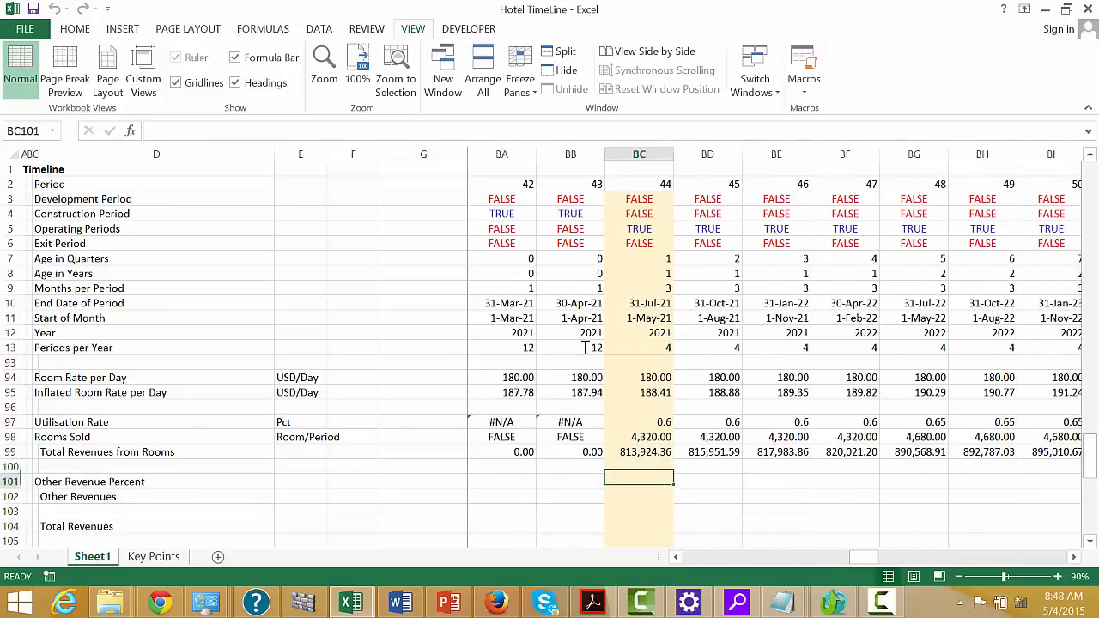
{"action": "key", "text": "ctrl+Left"}
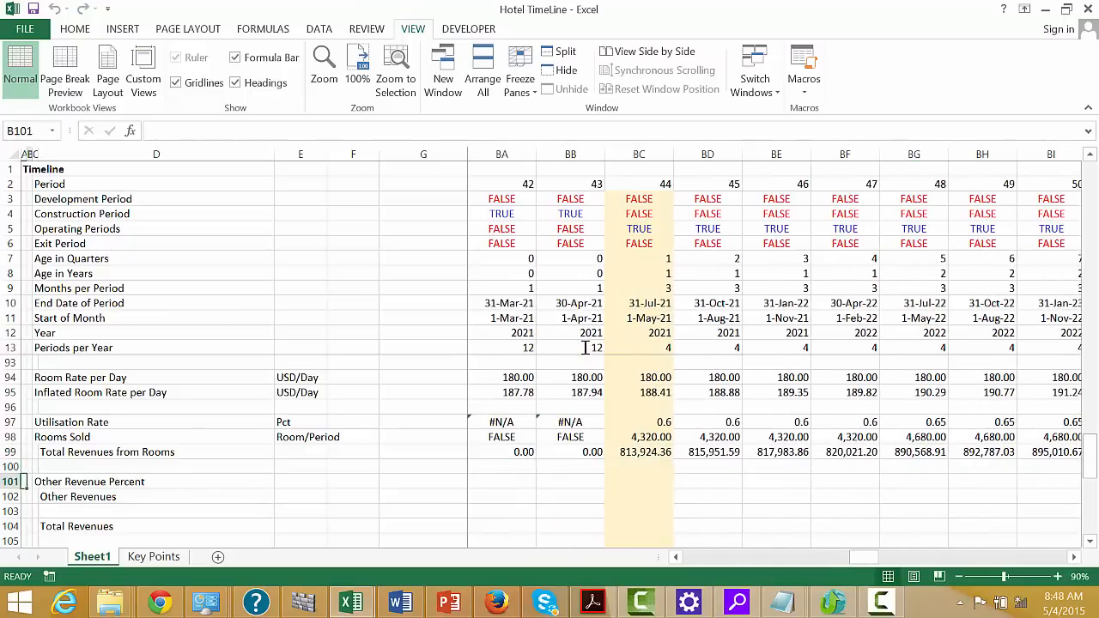
{"action": "key", "text": "Right"}
{"action": "key", "text": "Right"}
{"action": "key", "text": "Right"}
{"action": "key", "text": "Left"}
{"action": "type", "text": "Pc"}
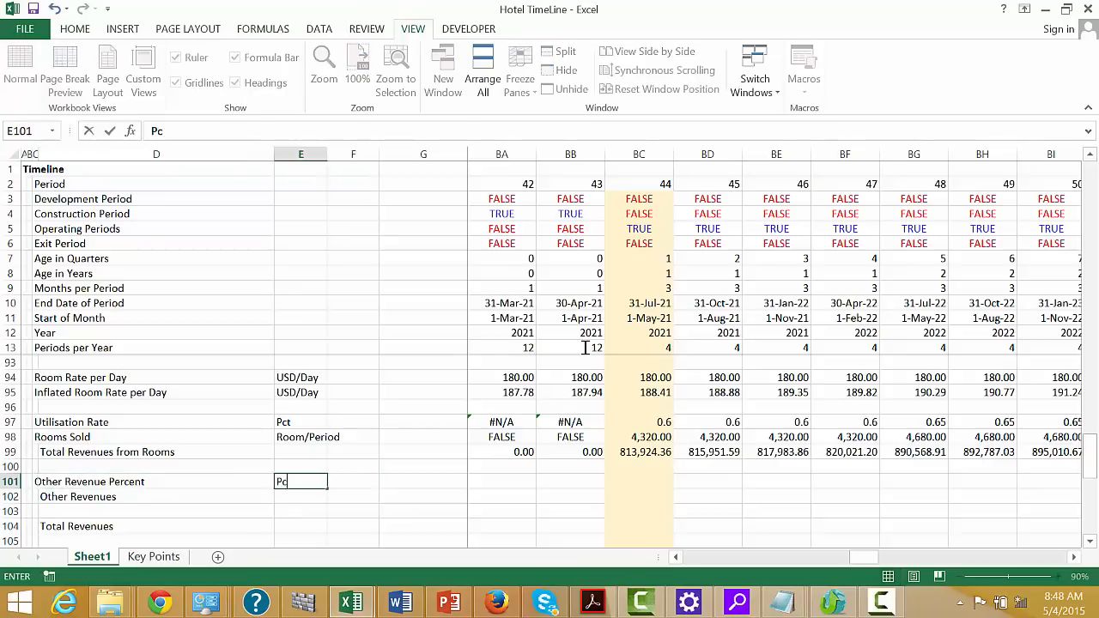
{"action": "type", "text": "t"}
{"action": "key", "text": "Right"}
{"action": "key", "text": "Right"}
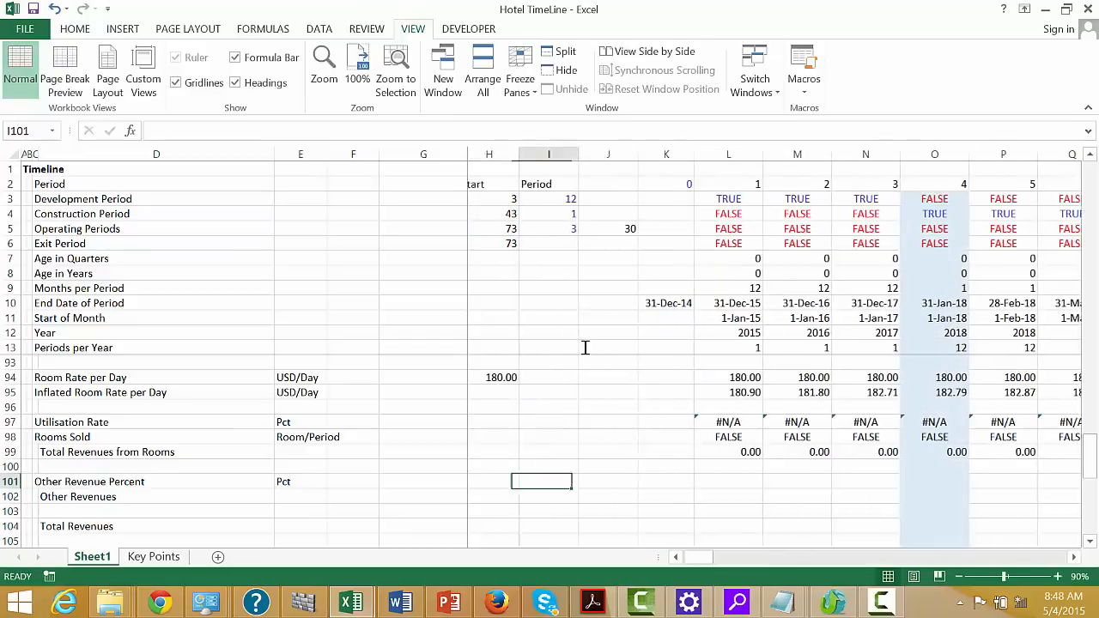
{"action": "key", "text": "Right"}
{"action": "type", "text": "="}
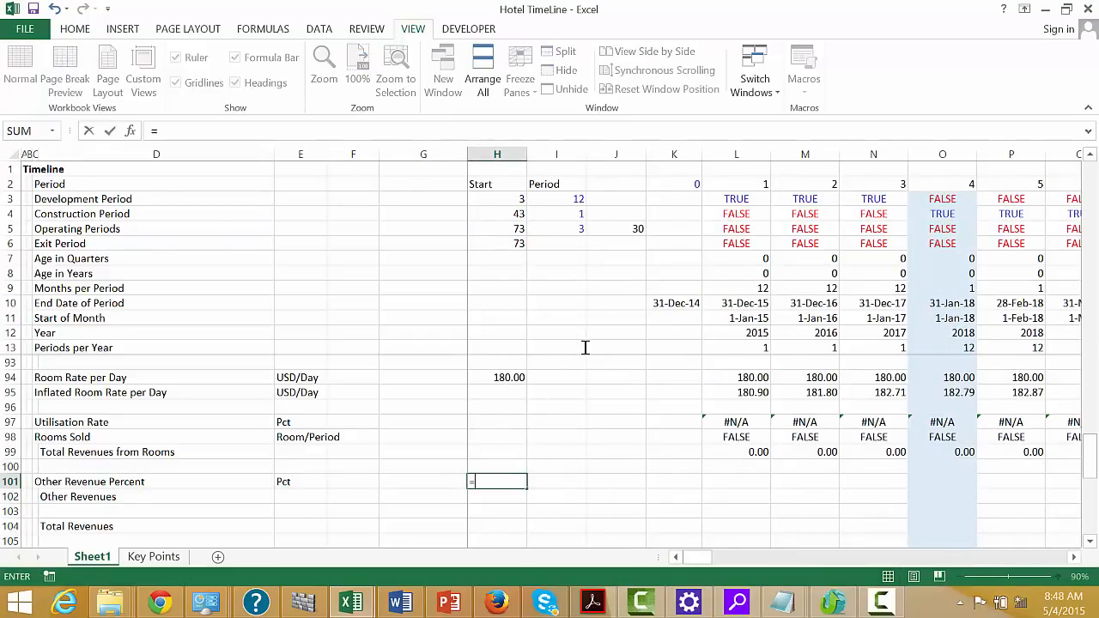
{"action": "key", "text": "Up"}
{"action": "key", "text": "Up"}
{"action": "key", "text": "Up"}
{"action": "key", "text": "Up"}
{"action": "key", "text": "Up"}
{"action": "key", "text": "Up"}
{"action": "key", "text": "Up"}
{"action": "key", "text": "Up"}
{"action": "key", "text": "Up"}
{"action": "key", "text": "Up"}
{"action": "key", "text": "Up"}
{"action": "key", "text": "Up"}
{"action": "key", "text": "Up"}
{"action": "key", "text": "Up"}
{"action": "key", "text": "Up"}
{"action": "key", "text": "Up"}
{"action": "key", "text": "Up"}
{"action": "key", "text": "Up"}
{"action": "key", "text": "Up"}
{"action": "key", "text": "Up"}
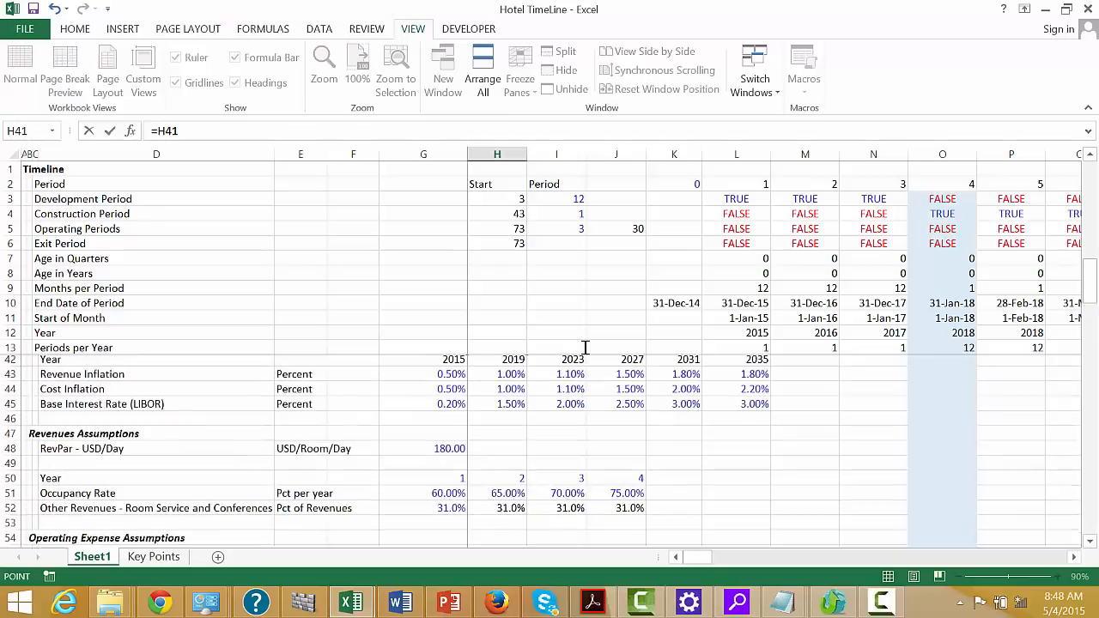
{"action": "key", "text": "Down"}
{"action": "key", "text": "Down"}
{"action": "key", "text": "Down"}
{"action": "key", "text": "Down"}
{"action": "key", "text": "Down"}
{"action": "key", "text": "Down"}
{"action": "key", "text": "Down"}
{"action": "key", "text": "Down"}
{"action": "key", "text": "Down"}
{"action": "key", "text": "Down"}
{"action": "key", "text": "Down"}
{"action": "key", "text": "Down"}
{"action": "key", "text": "Down"}
{"action": "key", "text": "Down"}
{"action": "key", "text": "Down"}
{"action": "key", "text": "Down"}
{"action": "key", "text": "Down"}
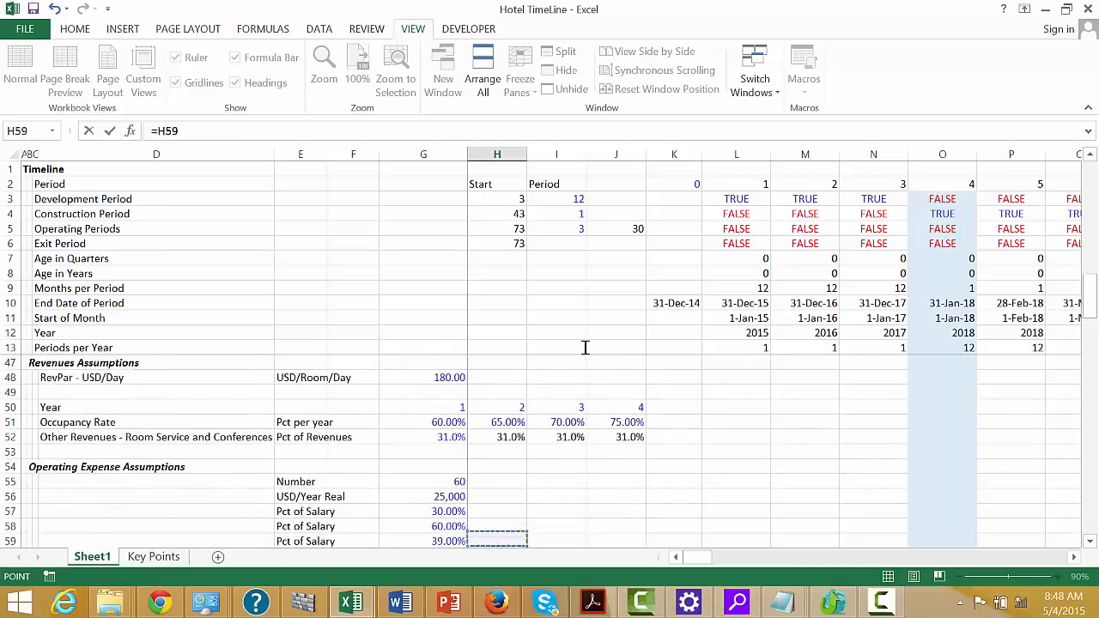
{"action": "key", "text": "Up"}
{"action": "key", "text": "Up"}
{"action": "key", "text": "Up"}
{"action": "key", "text": "Up"}
{"action": "key", "text": "Up"}
{"action": "key", "text": "Up"}
{"action": "key", "text": "Up"}
{"action": "key", "text": "Up"}
{"action": "key", "text": "Up"}
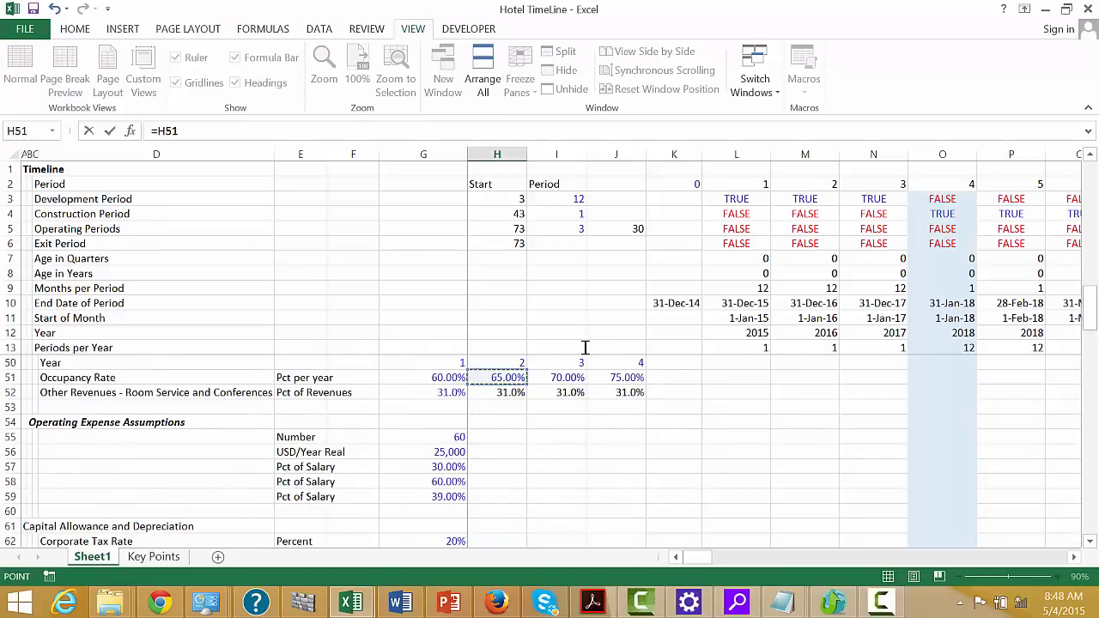
{"action": "key", "text": "Escape"}
Begin a LOOKUP formula in L101 for Other Revenue Percent with the Age in Years cell L8 as lookup value
{"action": "key", "text": "Right"}
{"action": "key", "text": "Right"}
{"action": "key", "text": "Right"}
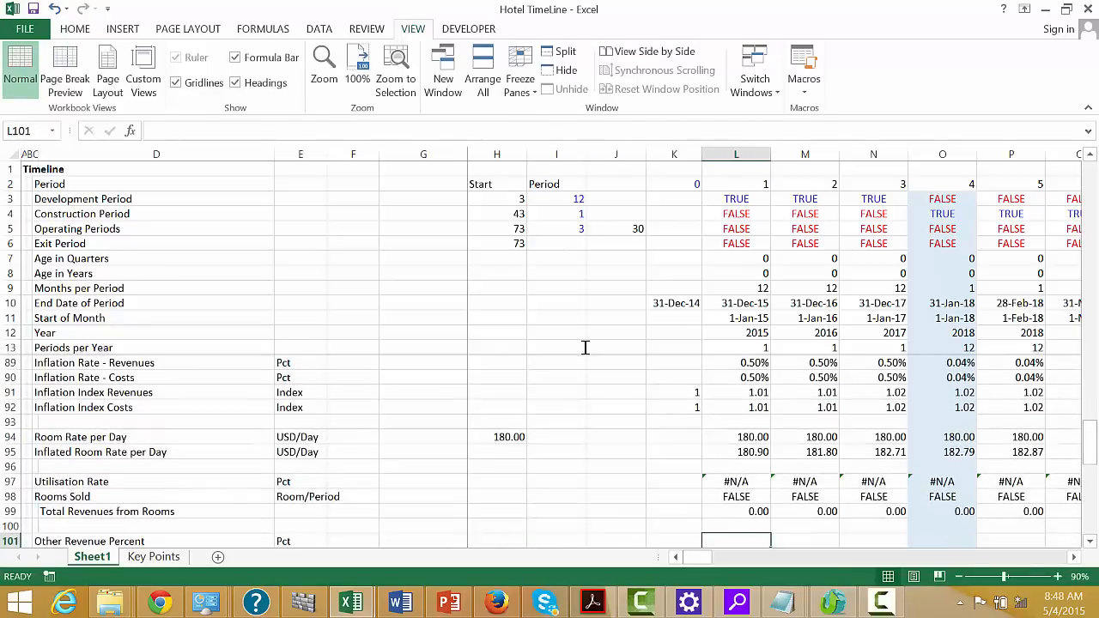
{"action": "type", "text": "=l"}
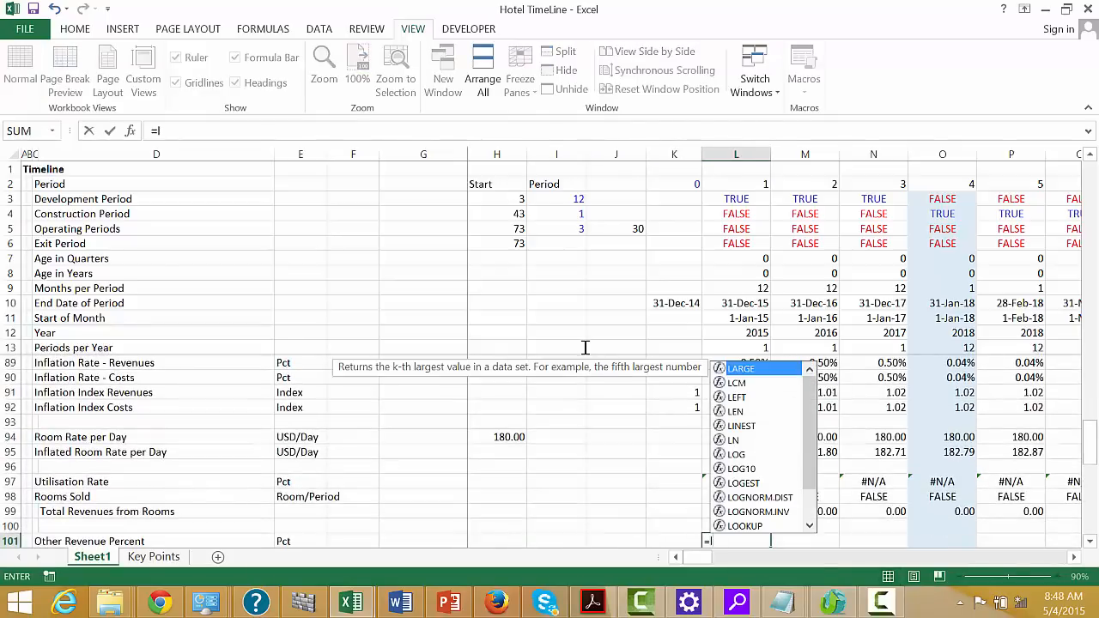
{"action": "key", "text": "Down"}
{"action": "key", "text": "Down"}
{"action": "key", "text": "Down"}
{"action": "key", "text": "Down"}
{"action": "key", "text": "Down"}
{"action": "key", "text": "Down"}
{"action": "key", "text": "Down"}
{"action": "key", "text": "Down"}
{"action": "key", "text": "Down"}
{"action": "key", "text": "Down"}
{"action": "key", "text": "Down"}
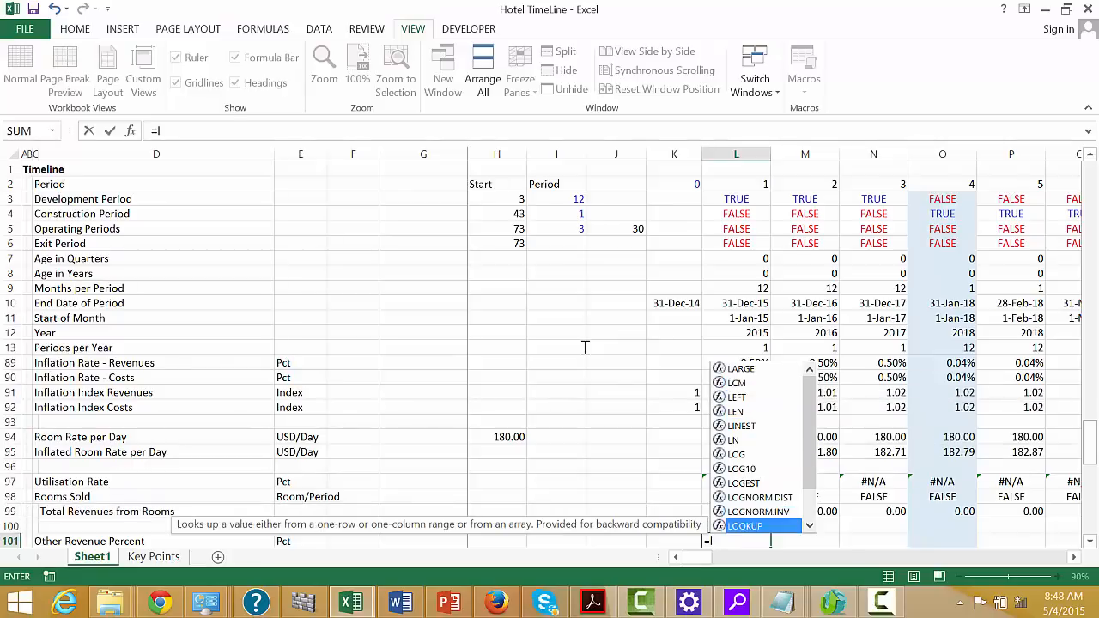
{"action": "key", "text": "Tab"}
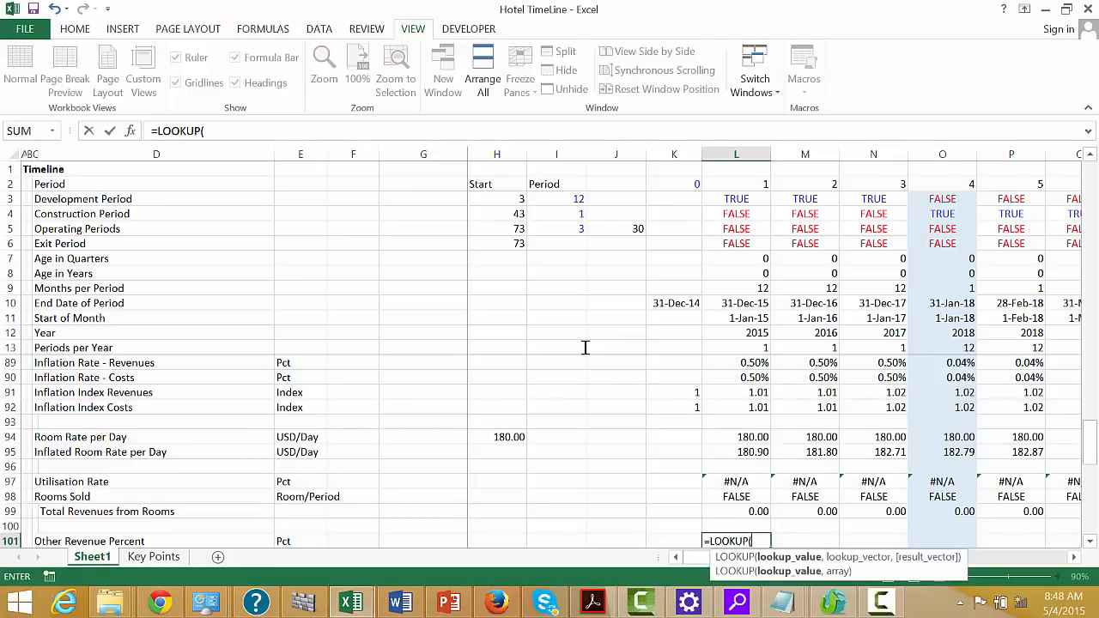
{"action": "left_click", "coordinate": [758, 270]}
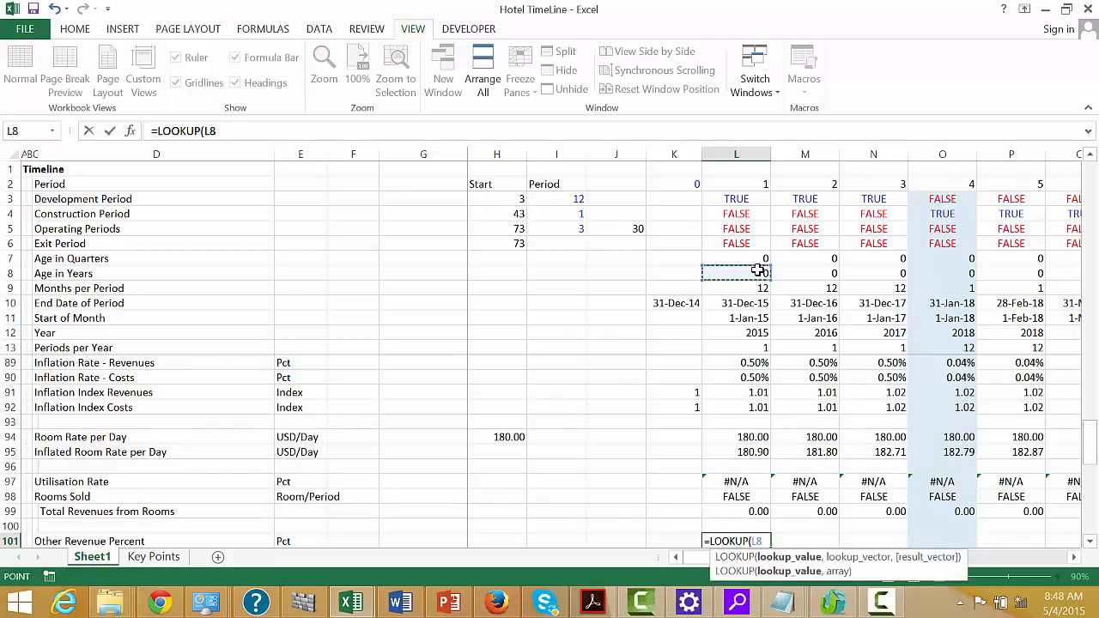
{"action": "key", "text": "Left"}
{"action": "key", "text": "Left"}
{"action": "key", "text": "Right"}
{"action": "key", "text": "Right"}
{"action": "type", "text": ","}
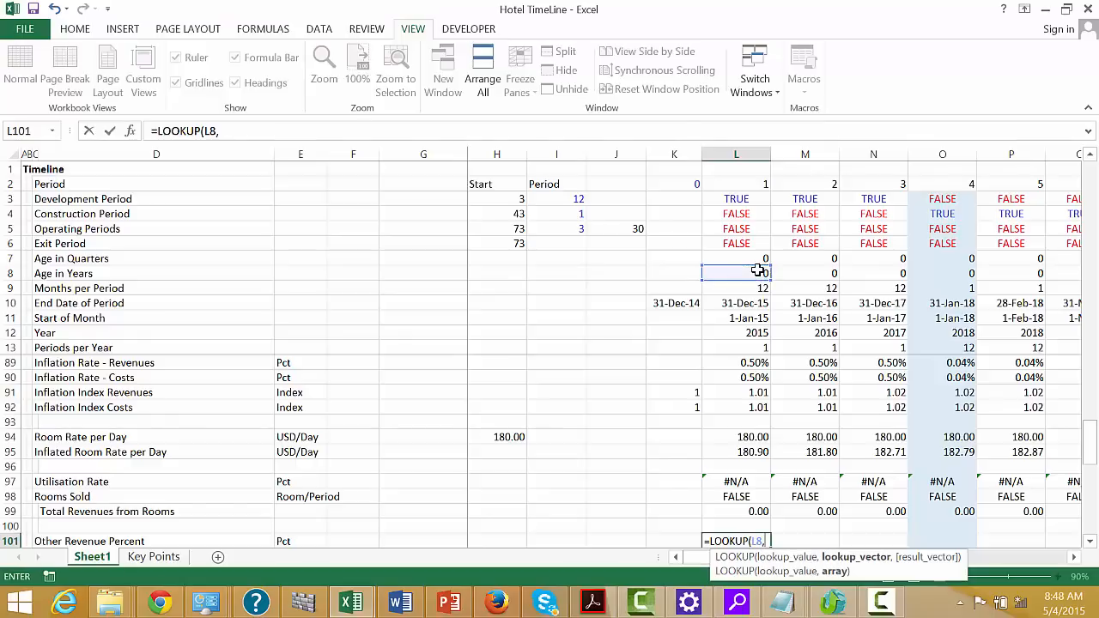
Complete the L101 LOOKUP with Year row 50:50 as lookup vector and Other Revenues row 52 as result vector, and fill it across the timeline
{"action": "key", "text": "Up"}
{"action": "key", "text": "Up"}
{"action": "key", "text": "Up"}
{"action": "key", "text": "Up"}
{"action": "key", "text": "Up"}
{"action": "key", "text": "Up"}
{"action": "key", "text": "Up"}
{"action": "key", "text": "Up"}
{"action": "key", "text": "Up"}
{"action": "key", "text": "Up"}
{"action": "key", "text": "Up"}
{"action": "key", "text": "Up"}
{"action": "key", "text": "Up"}
{"action": "key", "text": "Up"}
{"action": "key", "text": "Up"}
{"action": "key", "text": "Up"}
{"action": "key", "text": "Up"}
{"action": "key", "text": "Up"}
{"action": "key", "text": "Up"}
{"action": "key", "text": "Up"}
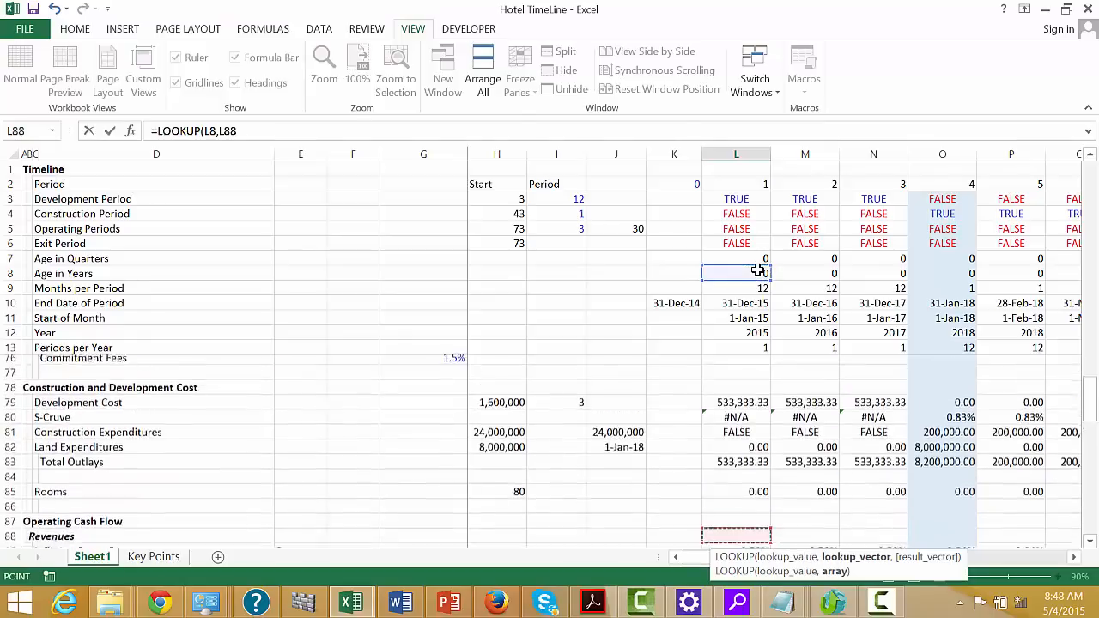
{"action": "key", "text": "Up"}
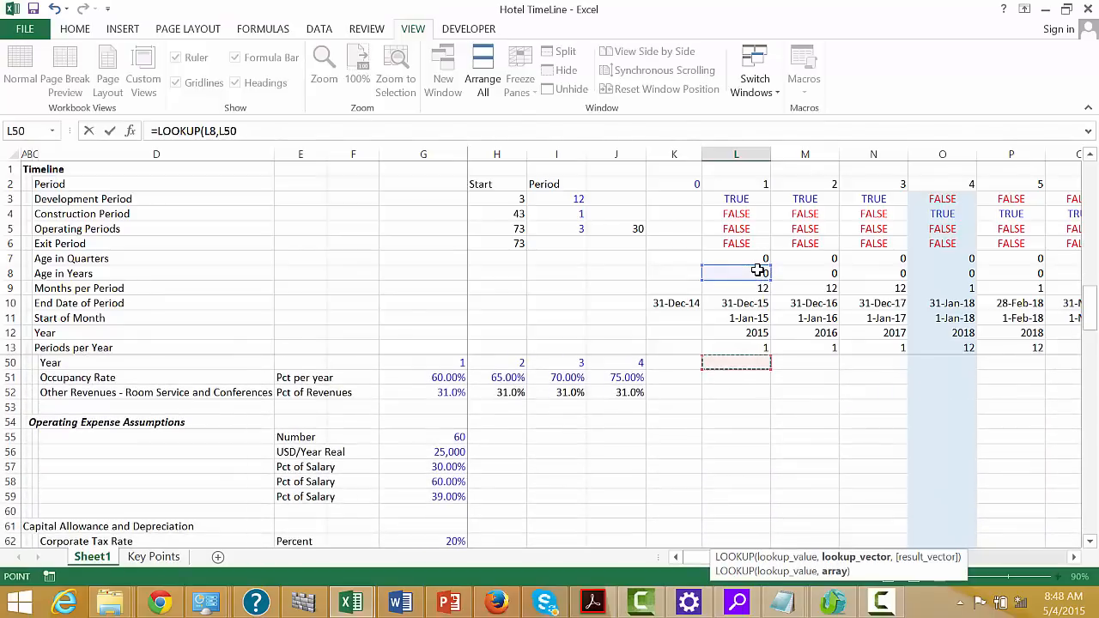
{"action": "key", "text": "Down"}
{"action": "key", "text": "Down"}
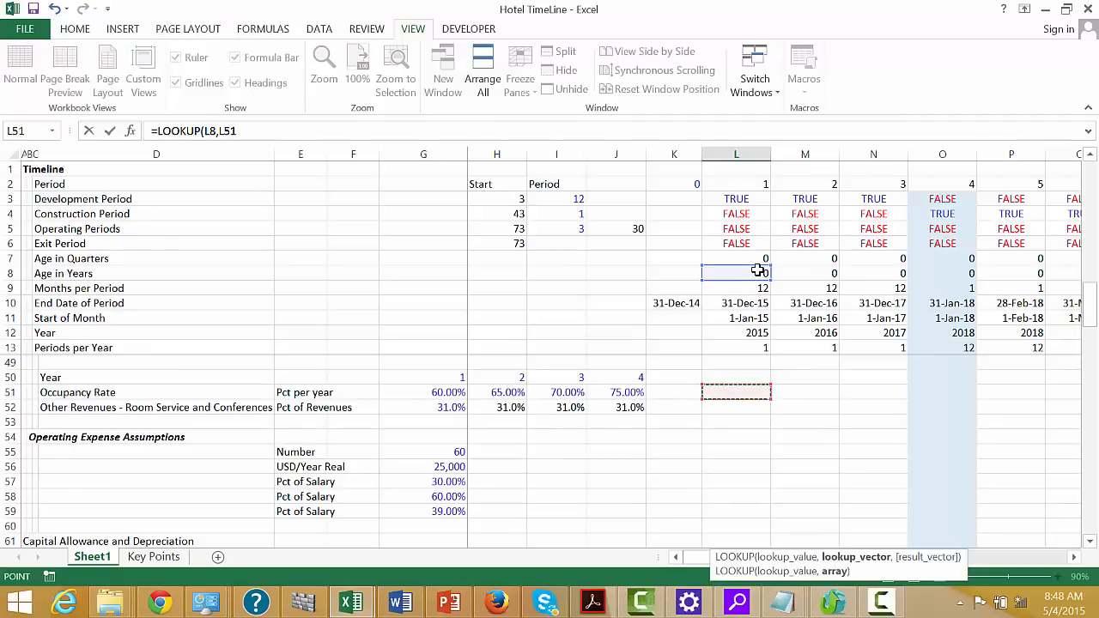
{"action": "key", "text": "Up"}
{"action": "key", "text": "shift+space"}
{"action": "type", "text": ","}
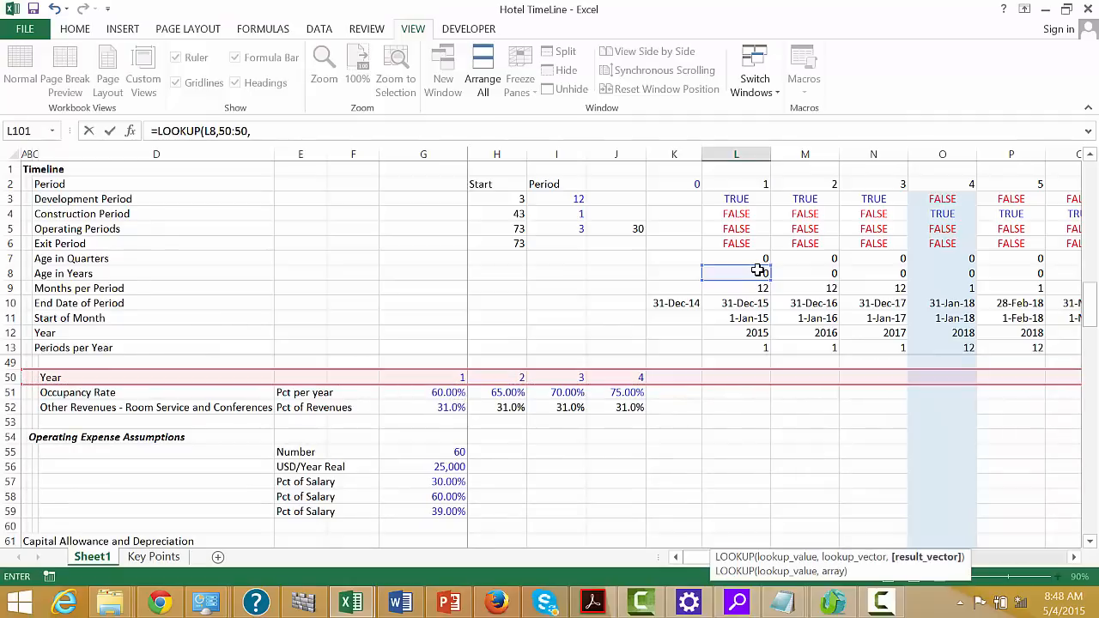
{"action": "left_click", "coordinate": [10, 407]}
{"action": "key", "text": "Return"}
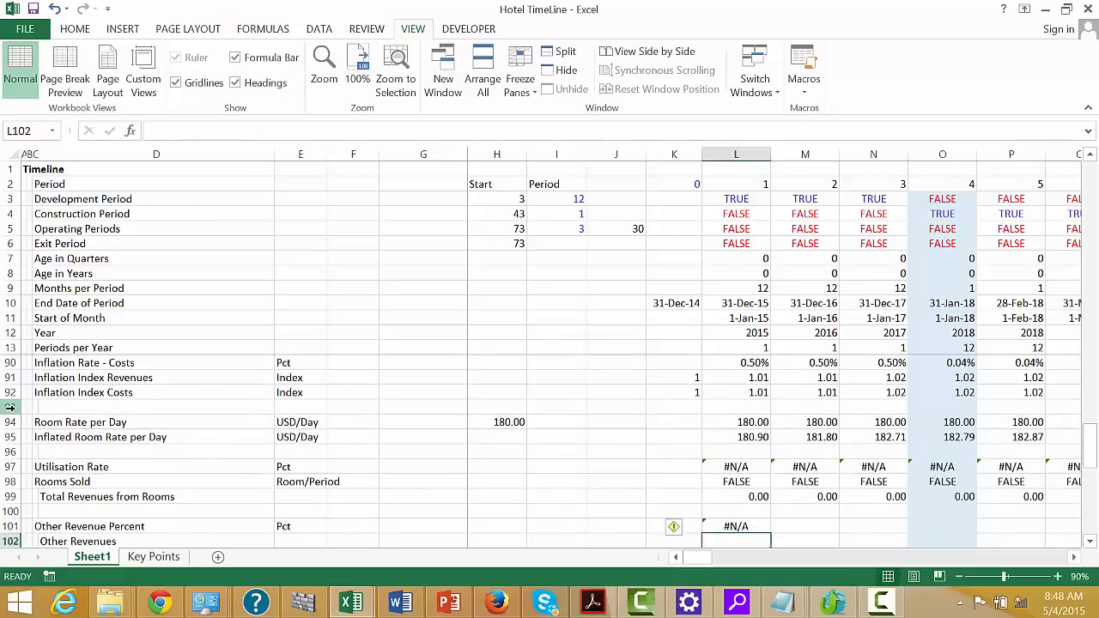
{"action": "key", "text": "ctrl+shift+Right"}
{"action": "key", "text": "ctrl+r"}
Enter =L99*L101 in L102 for Other Revenues
{"action": "key", "text": "Down"}
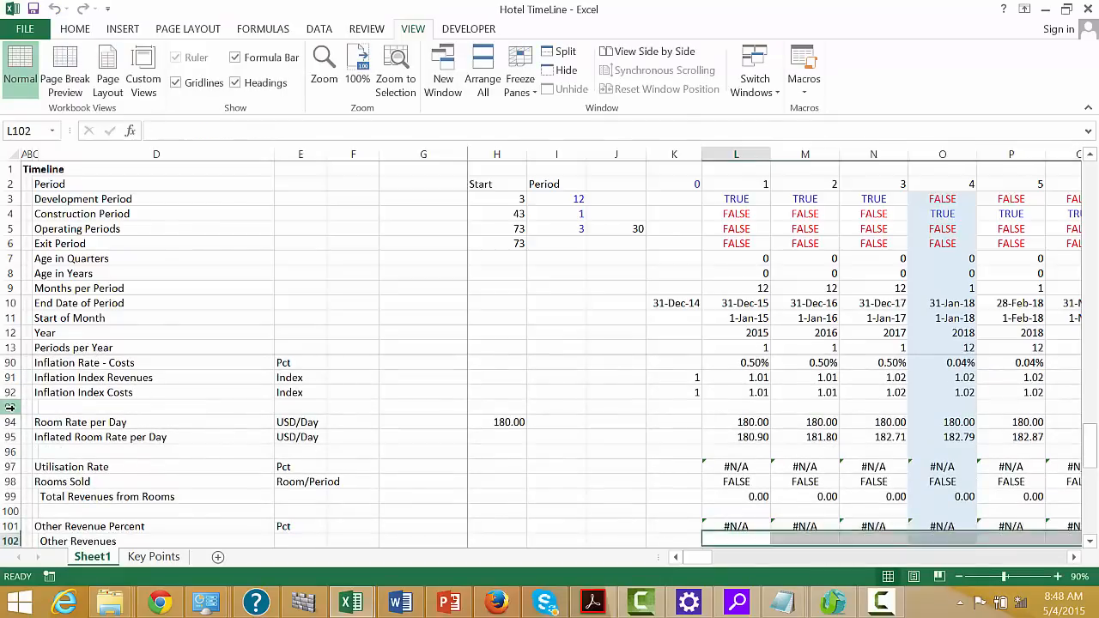
{"action": "key", "text": "Left"}
{"action": "key", "text": "Right"}
{"action": "type", "text": "="}
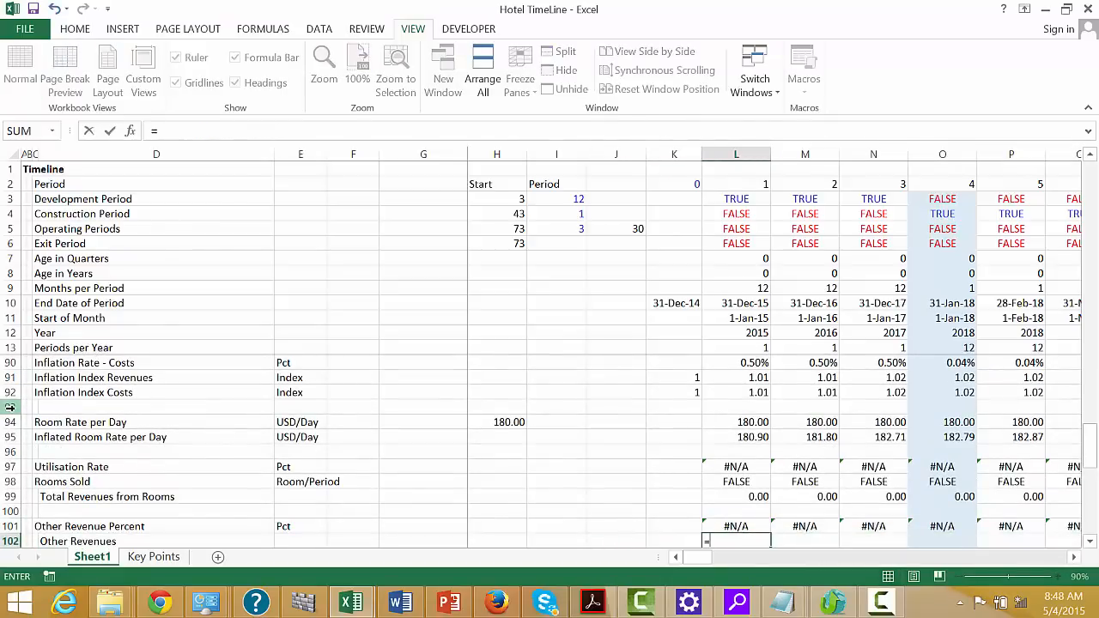
{"action": "key", "text": "Up"}
{"action": "key", "text": "Up"}
{"action": "key", "text": "Up"}
{"action": "type", "text": "*"}
{"action": "key", "text": "Up"}
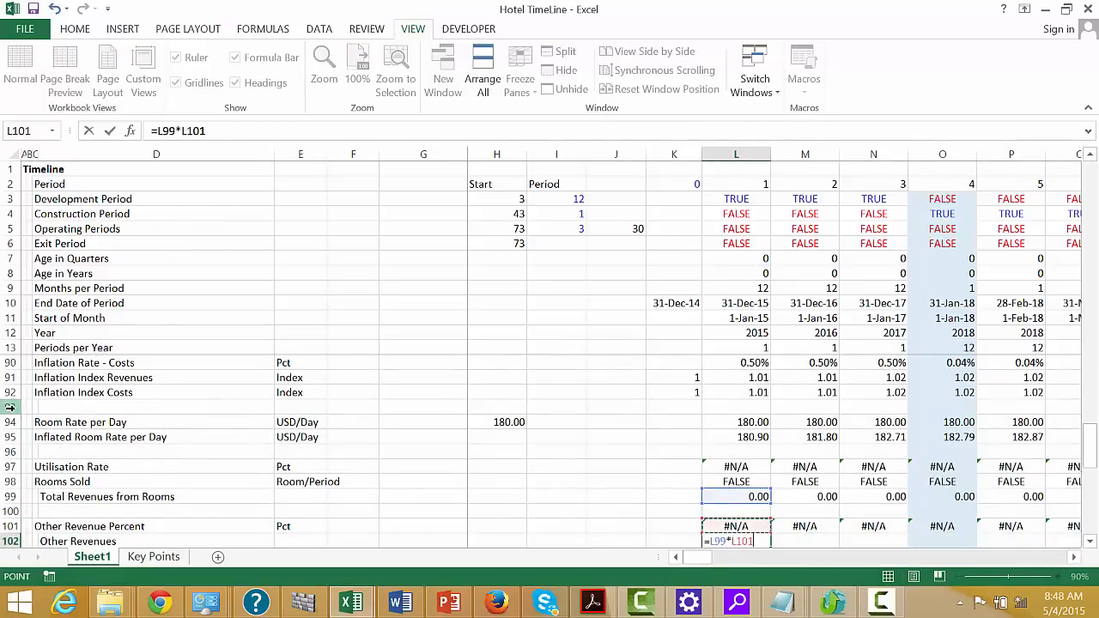
{"action": "key", "text": "Return"}
{"action": "key", "text": "Up"}
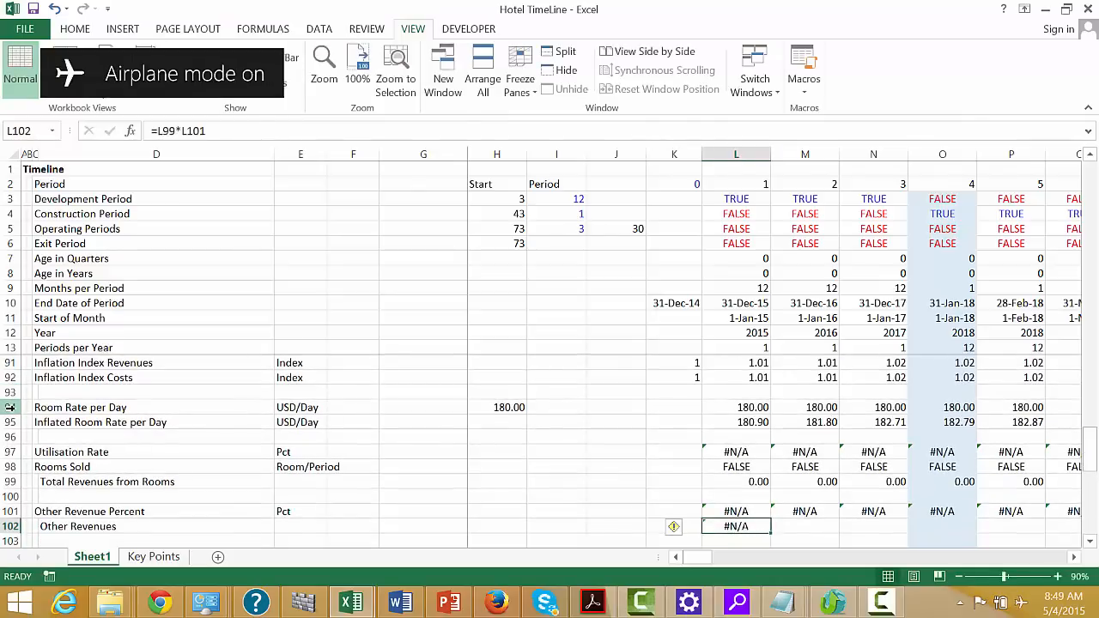
Start wrapping the Other Revenues formula in L102 in an IF function
{"action": "key", "text": "Right"}
{"action": "key", "text": "Left"}
{"action": "key", "text": "F2"}
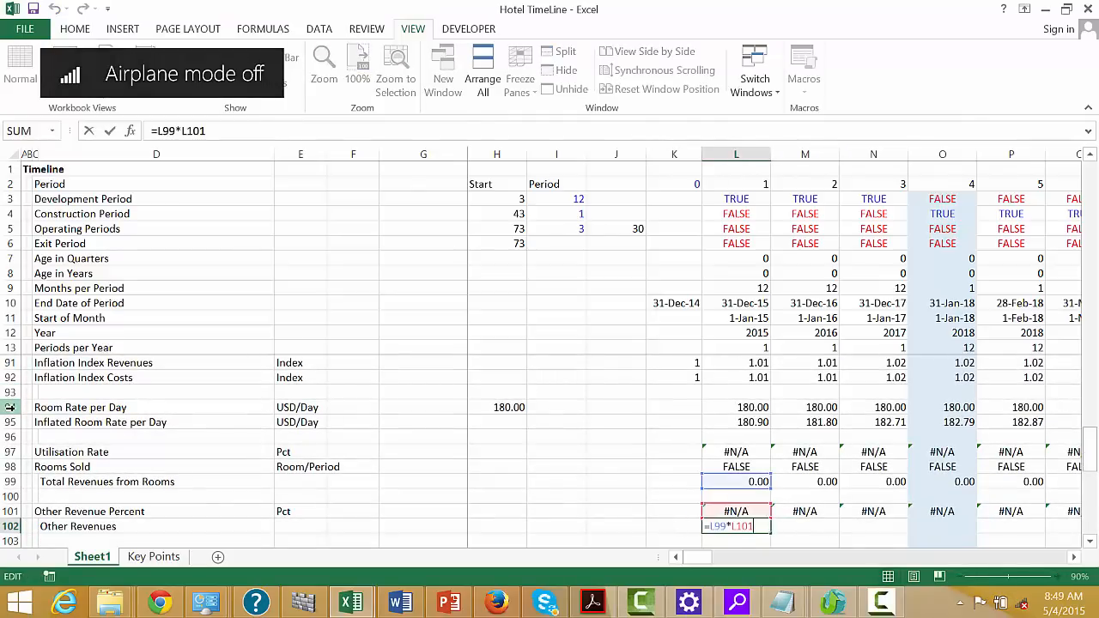
{"action": "type", "text": "if("}
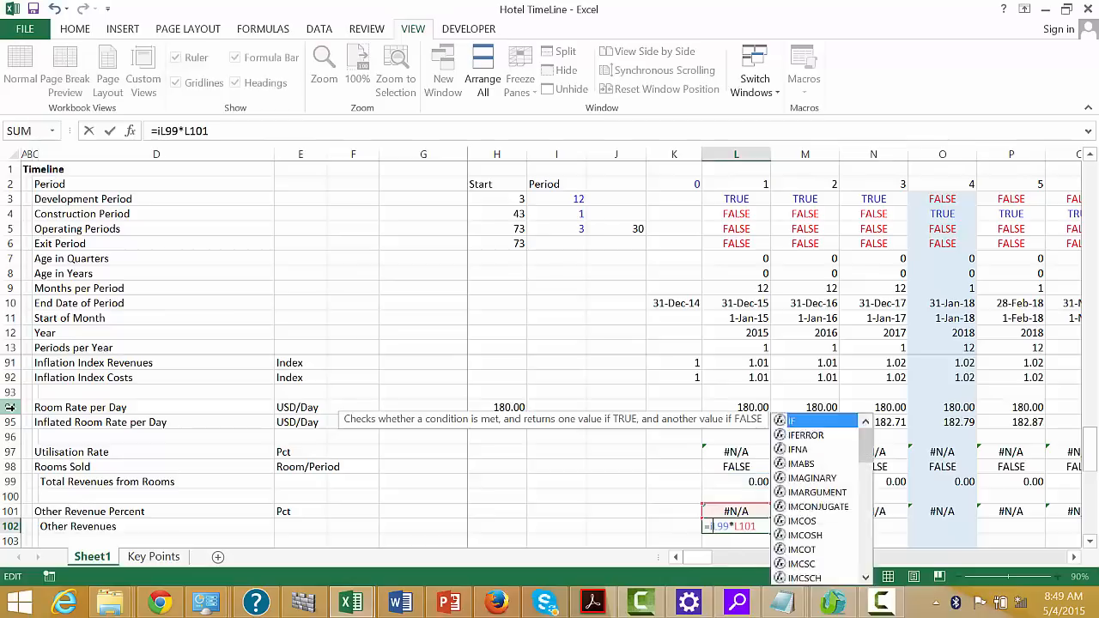
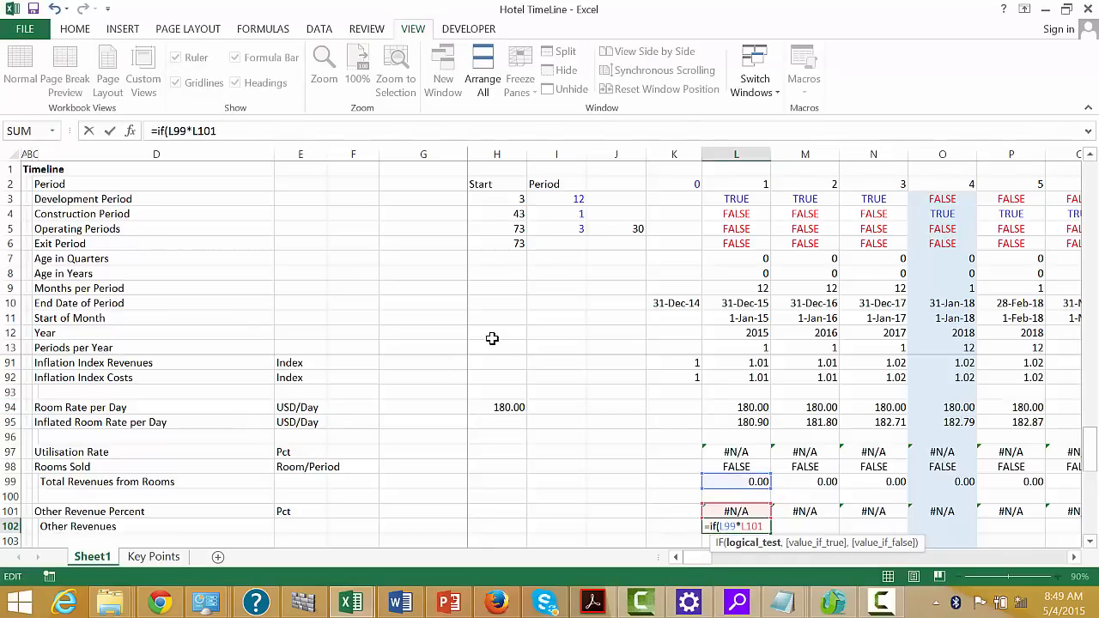
Complete the Other Revenues formula in L102 as =IF(L5,L99*L101) and fill it across the timeline
{"action": "left_click", "coordinate": [735, 230]}
{"action": "type", "text": ","}
{"action": "key", "text": "Return"}
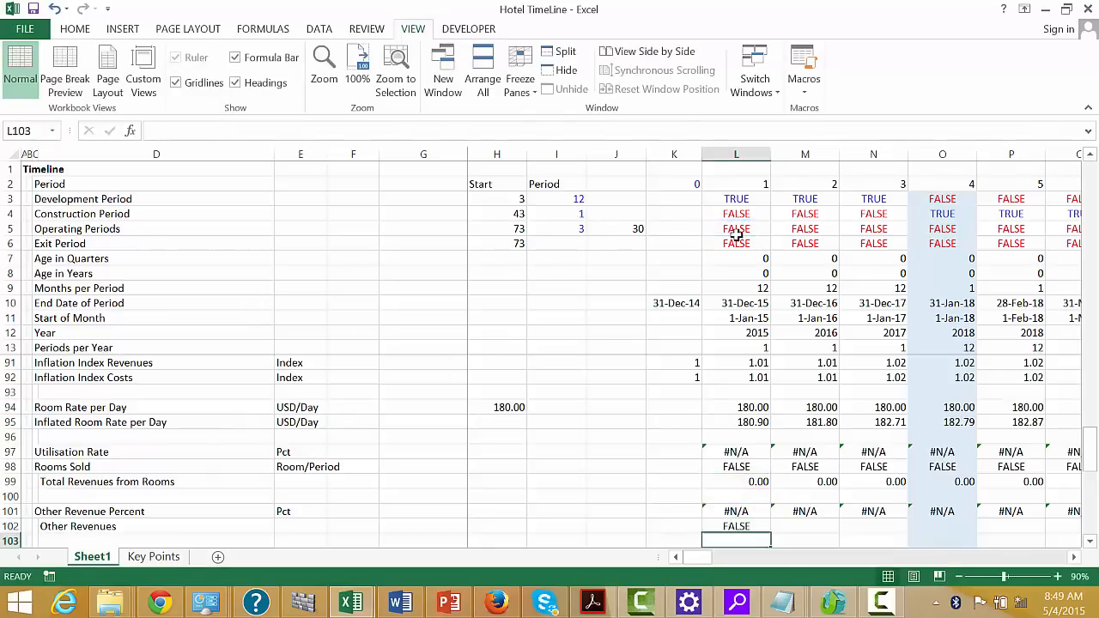
{"action": "key", "text": "Up"}
{"action": "key", "text": "ctrl+shift+Right"}
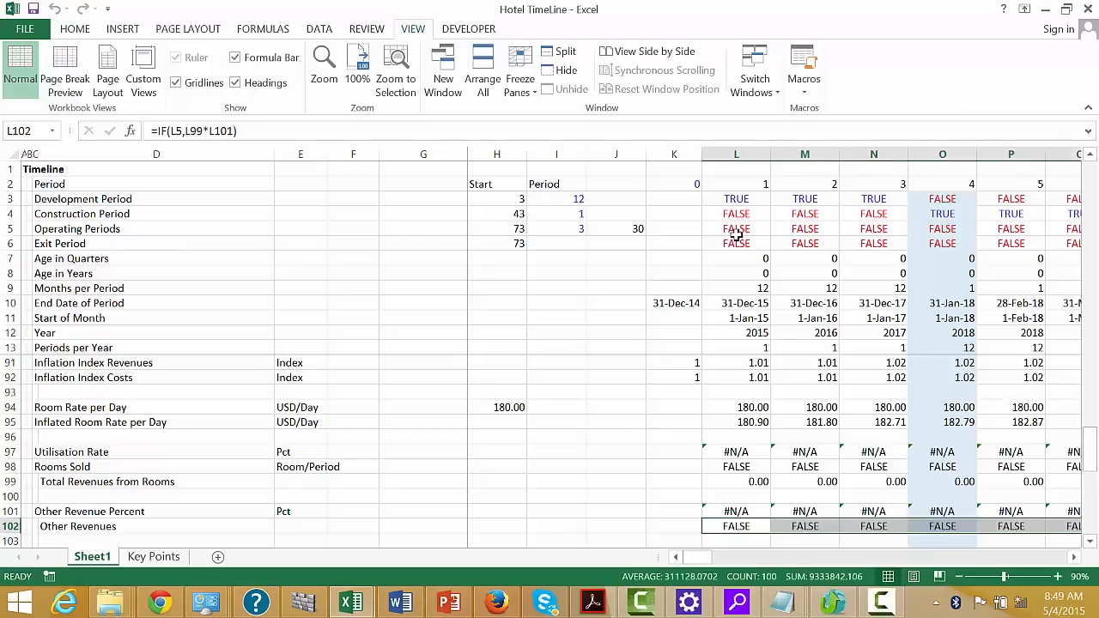
Enter Total Revenues in L104 as Other Revenues L102 plus Total Revenues from Rooms L99, and fill it across the timeline
{"action": "key", "text": "Down"}
{"action": "key", "text": "Down"}
{"action": "type", "text": "="}
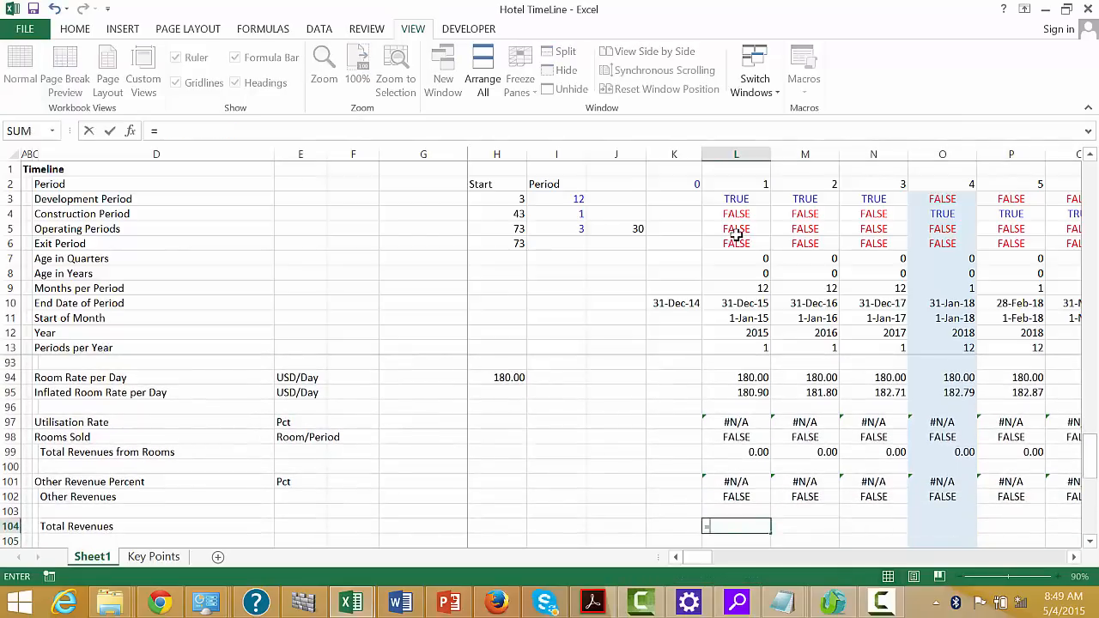
{"action": "key", "text": "Up"}
{"action": "key", "text": "Up"}
{"action": "type", "text": "+"}
{"action": "key", "text": "Up"}
{"action": "key", "text": "Up"}
{"action": "key", "text": "Up"}
{"action": "key", "text": "Up"}
{"action": "key", "text": "Up"}
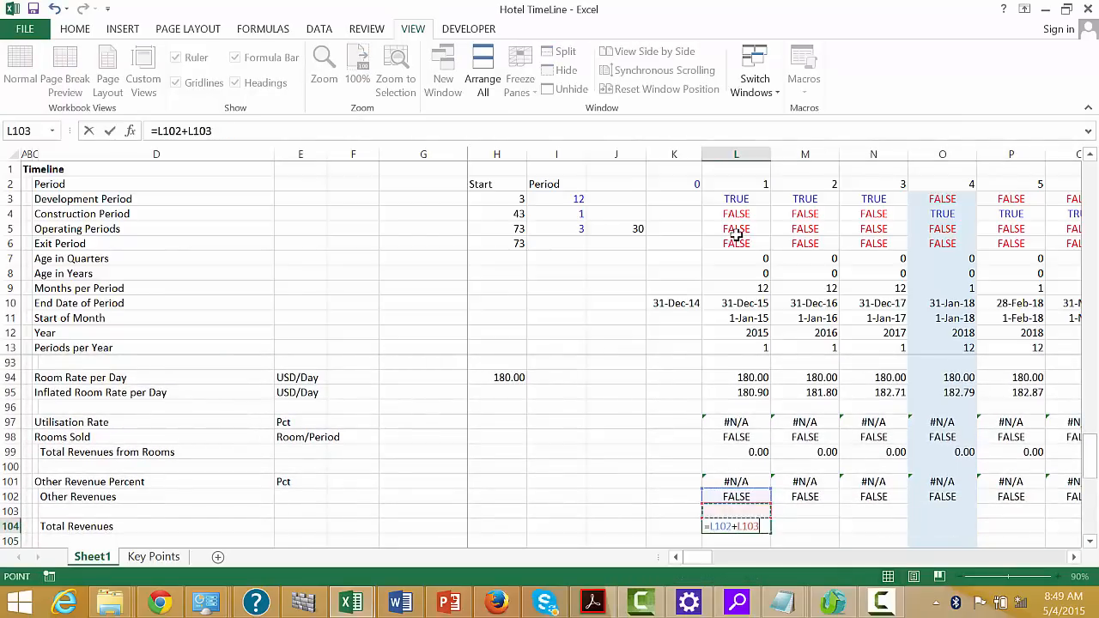
{"action": "key", "text": "Return"}
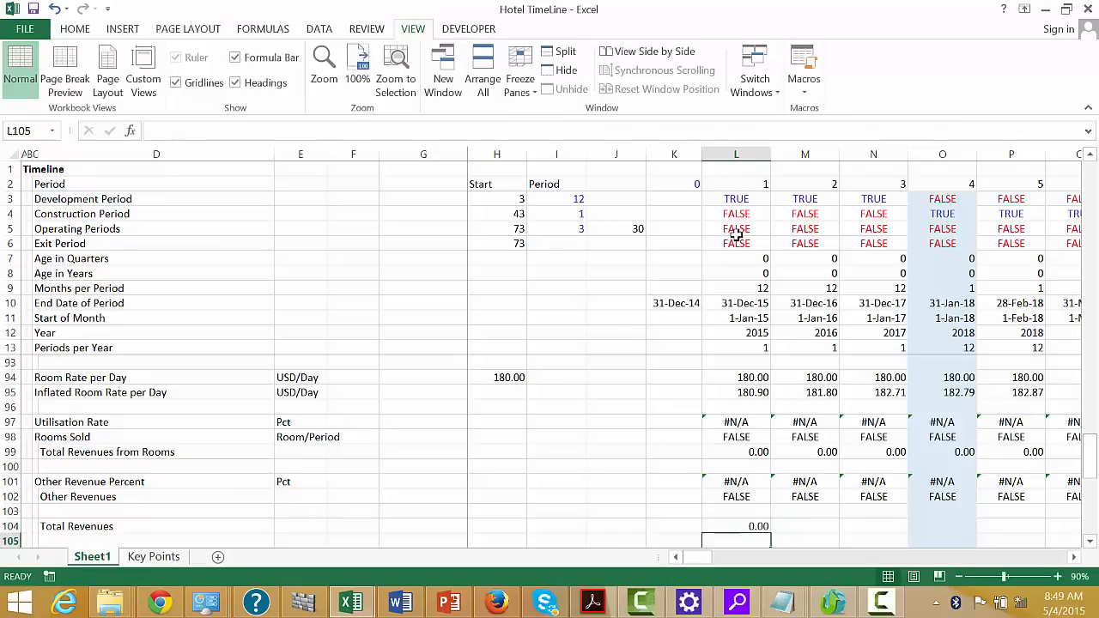
{"action": "key", "text": "Up"}
{"action": "key", "text": "ctrl+shift+Right"}
Apply a Top and Double Bottom Border to the Total Revenues row from D104 through DG104
{"action": "key", "text": "Left"}
{"action": "key", "text": "Left"}
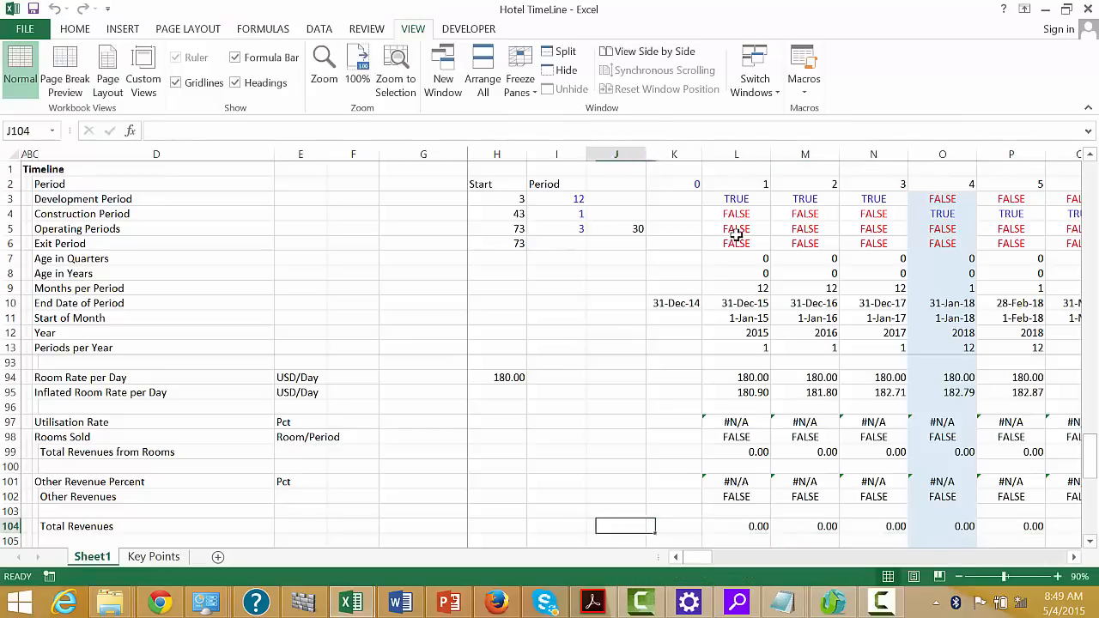
{"action": "key", "text": "ctrl+Left"}
{"action": "key", "text": "ctrl+shift+Right"}
{"action": "key", "text": "ctrl+shift+Right"}
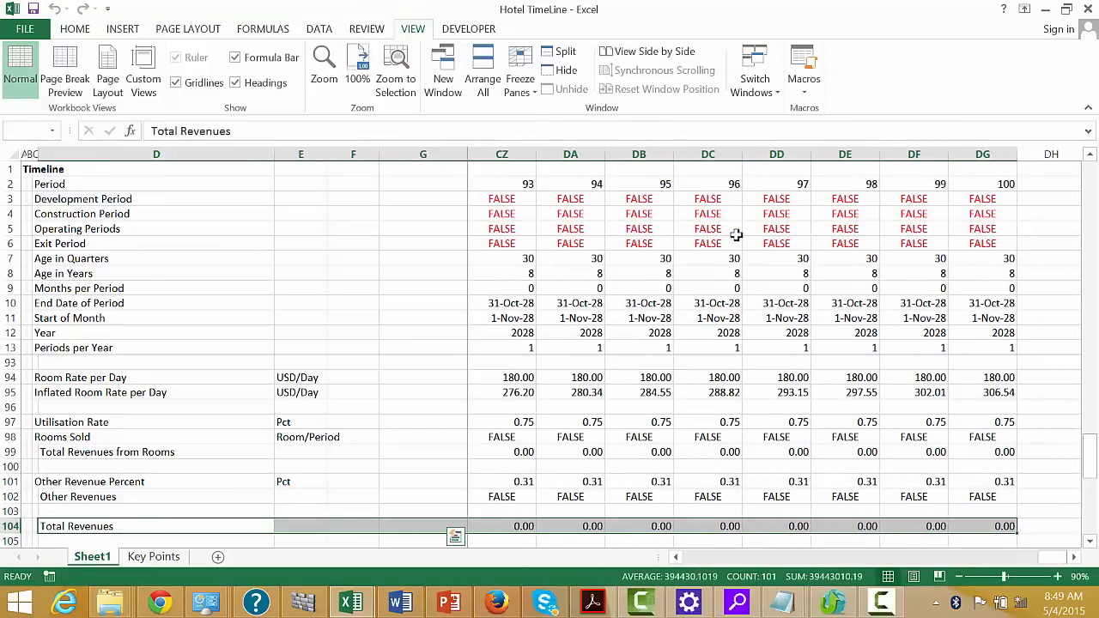
{"action": "left_click", "coordinate": [71, 33]}
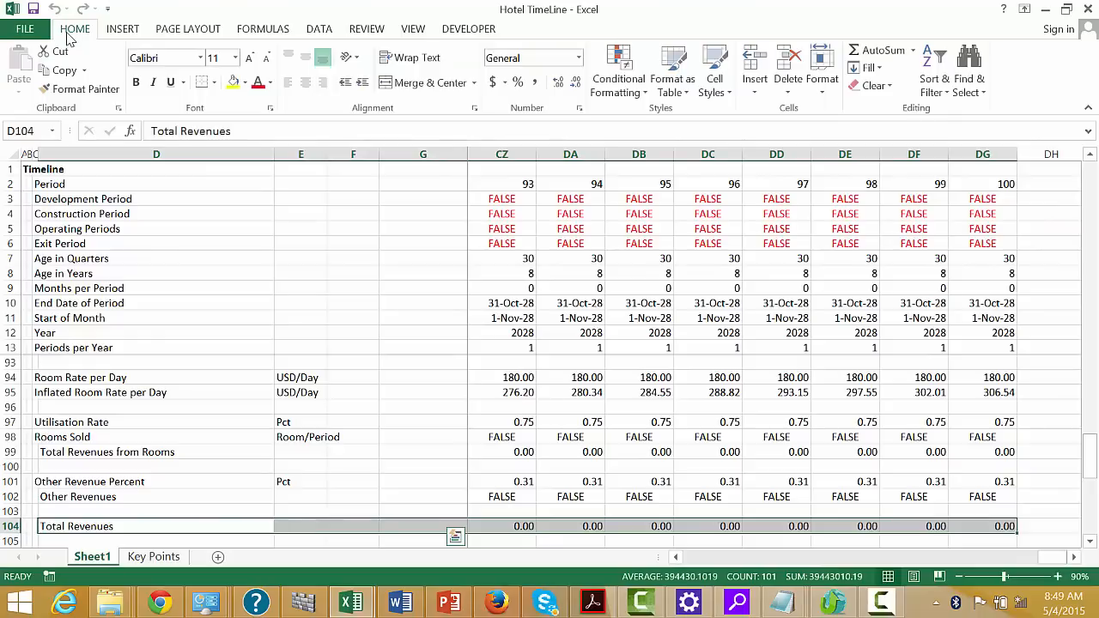
{"action": "left_click", "coordinate": [215, 82]}
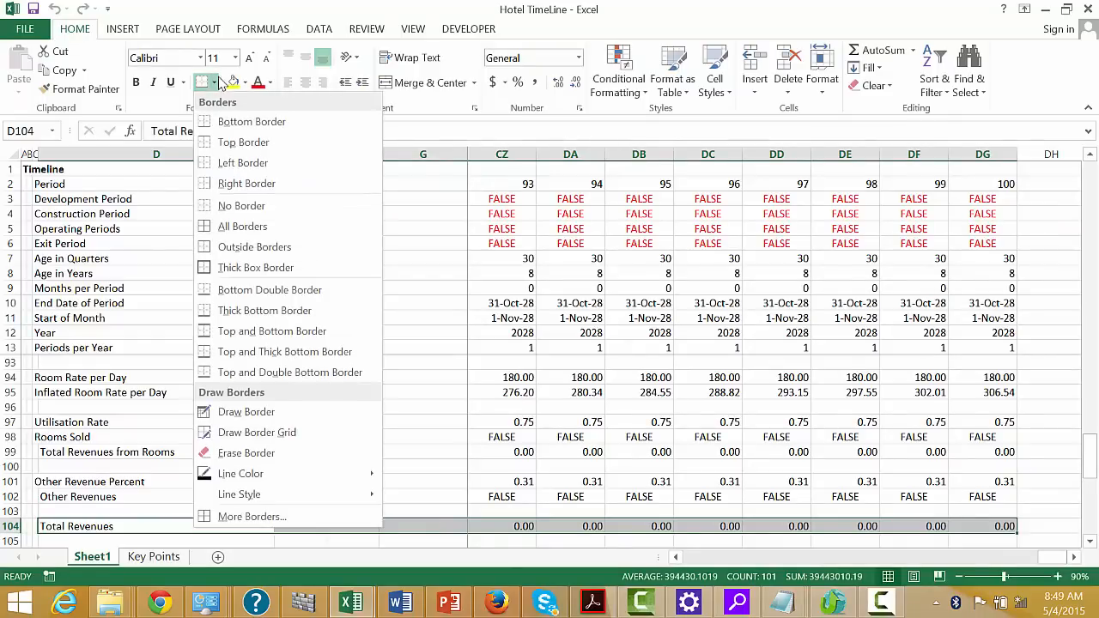
{"action": "left_click", "coordinate": [203, 375]}
Review the Total Revenues row across the construction and operating periods of the timeline
{"action": "key", "text": "Down"}
{"action": "key", "text": "Right"}
{"action": "key", "text": "Right"}
{"action": "key", "text": "Right"}
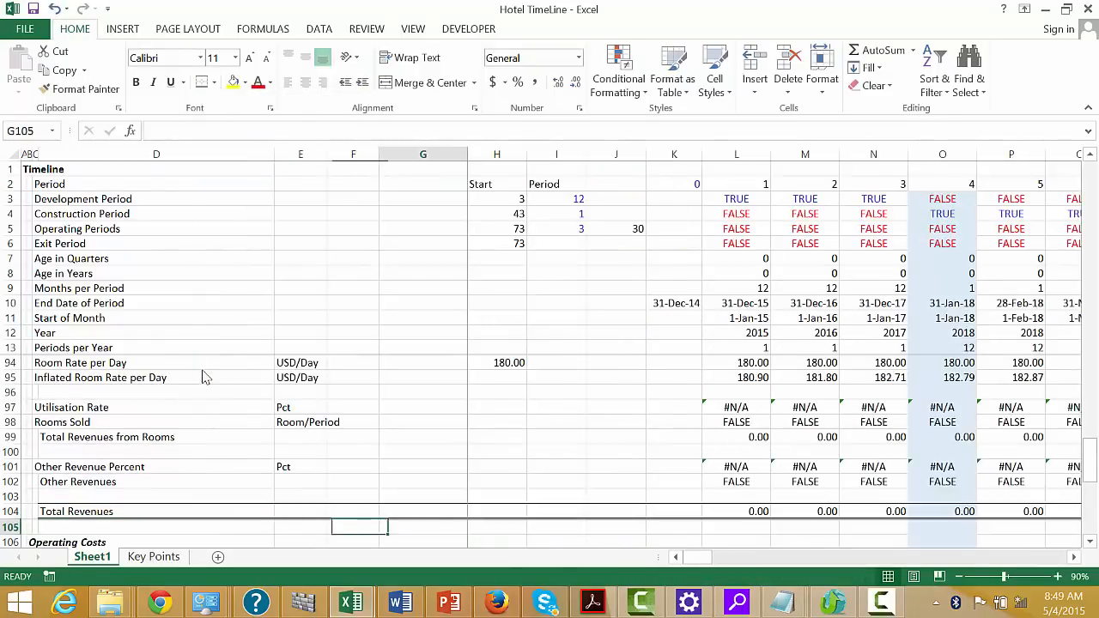
{"action": "key", "text": "Right"}
{"action": "key", "text": "Right"}
{"action": "key", "text": "Right"}
{"action": "key", "text": "Right"}
{"action": "key", "text": "Right"}
{"action": "key", "text": "Right"}
{"action": "key", "text": "Right"}
{"action": "key", "text": "Right"}
{"action": "key", "text": "Right"}
{"action": "key", "text": "Right"}
{"action": "key", "text": "Right"}
{"action": "key", "text": "Right"}
{"action": "key", "text": "Right"}
{"action": "key", "text": "Right"}
{"action": "key", "text": "Right"}
{"action": "key", "text": "Right"}
{"action": "key", "text": "Right"}
{"action": "key", "text": "Right"}
{"action": "key", "text": "Right"}
{"action": "key", "text": "Right"}
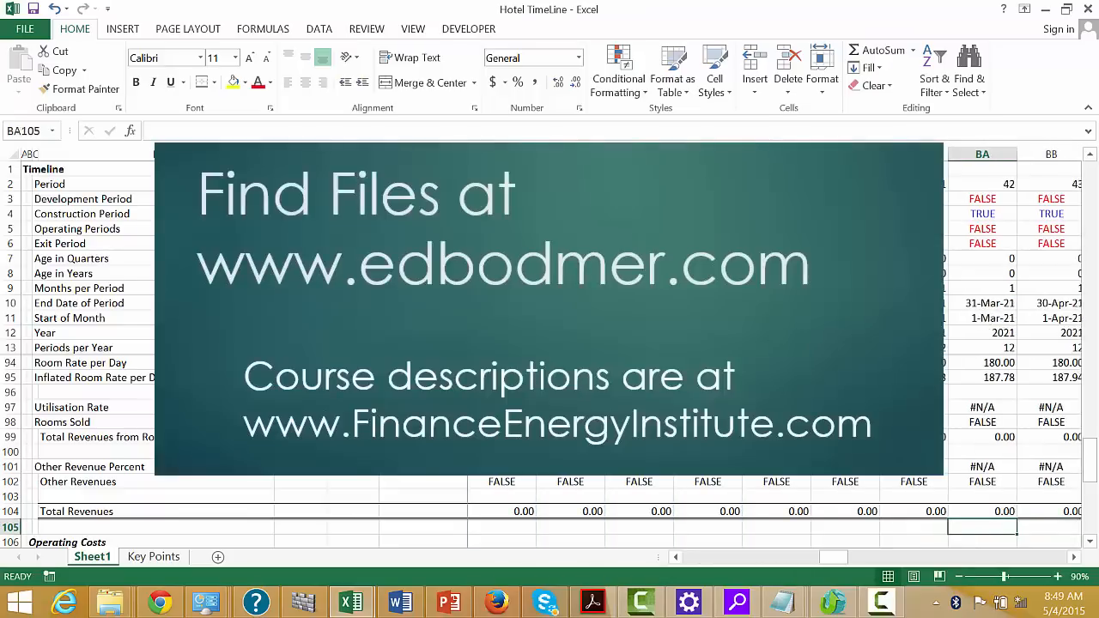
{"action": "key", "text": "Right"}
{"action": "key", "text": "Right"}
{"action": "key", "text": "Right"}
{"action": "key", "text": "Right"}
{"action": "key", "text": "Right"}
{"action": "key", "text": "Right"}
{"action": "key", "text": "Right"}
{"action": "key", "text": "Right"}
{"action": "key", "text": "Down"}
{"action": "key", "text": "Down"}
{"action": "key", "text": "Left"}
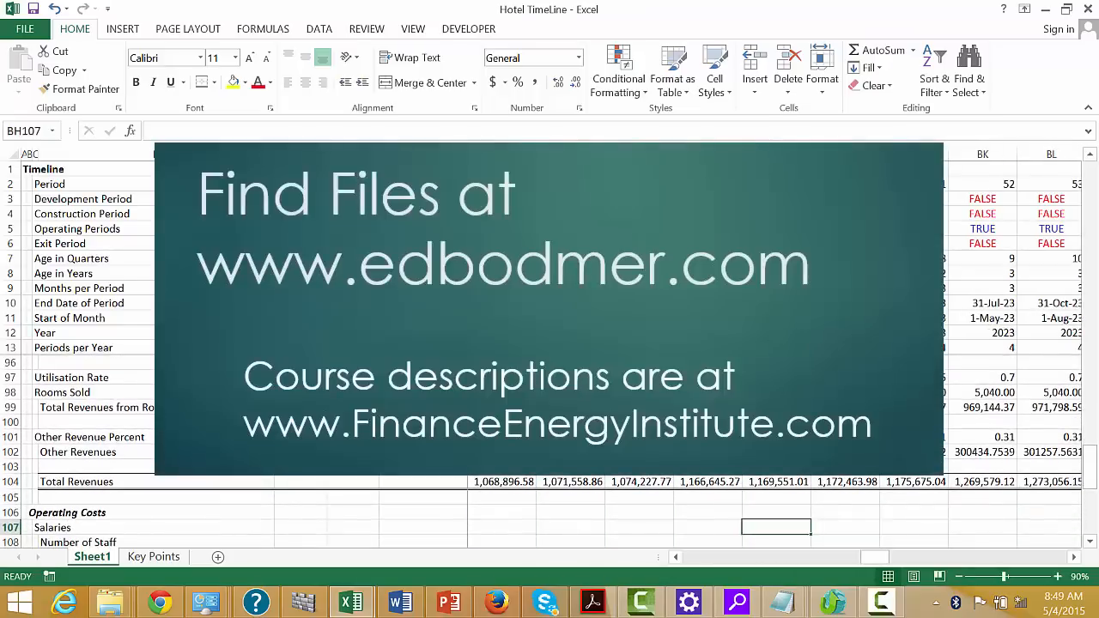
{"action": "key", "text": "Left"}
{"action": "key", "text": "Left"}
{"action": "key", "text": "Left"}
{"action": "key", "text": "Left"}
{"action": "key", "text": "Left"}
{"action": "key", "text": "Left"}
{"action": "key", "text": "Left"}
{"action": "key", "text": "Left"}
{"action": "key", "text": "Left"}
{"action": "key", "text": "Left"}
{"action": "key", "text": "Left"}
{"action": "key", "text": "Left"}
{"action": "key", "text": "Left"}
{"action": "key", "text": "Left"}
{"action": "key", "text": "Left"}
{"action": "key", "text": "Left"}
{"action": "key", "text": "Left"}
{"action": "key", "text": "Left"}
{"action": "key", "text": "Left"}
{"action": "key", "text": "Left"}
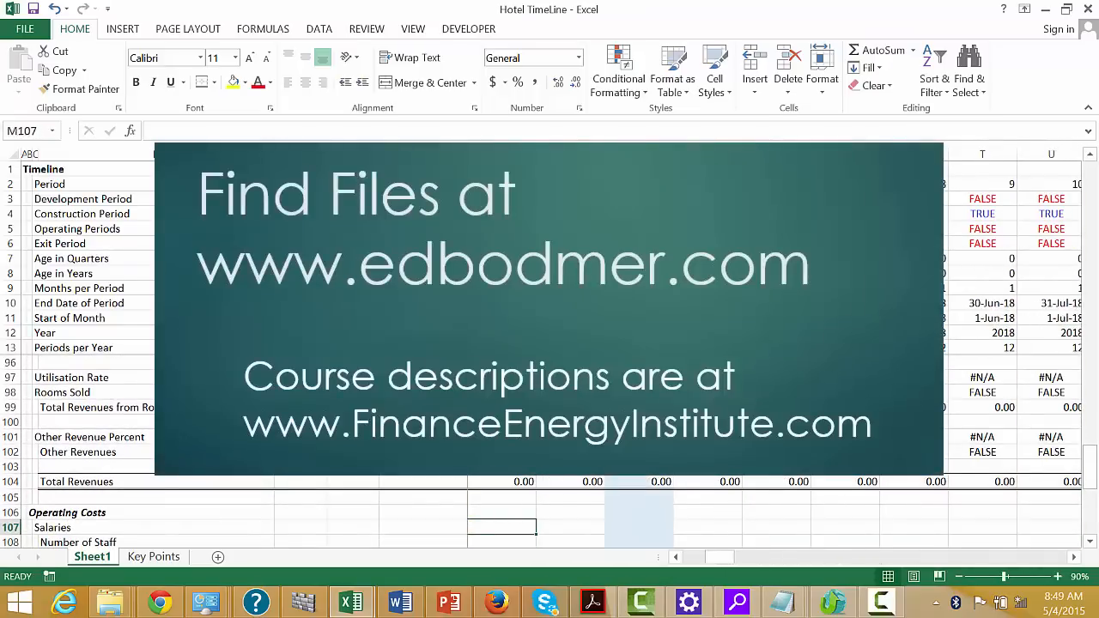
{"action": "key", "text": "Left"}
{"action": "key", "text": "Left"}
{"action": "key", "text": "Left"}
{"action": "key", "text": "Left"}
{"action": "key", "text": "Left"}
{"action": "key", "text": "Left"}
{"action": "key", "text": "Left"}
{"action": "key", "text": "Left"}
{"action": "key", "text": "Left"}
{"action": "key", "text": "Left"}
{"action": "key", "text": "Left"}
{"action": "key", "text": "Left"}
Link the Number of Staff cell E108 to the staff number assumption in G55
{"action": "key", "text": "Down"}
{"action": "key", "text": "Right"}
{"action": "key", "text": "Right"}
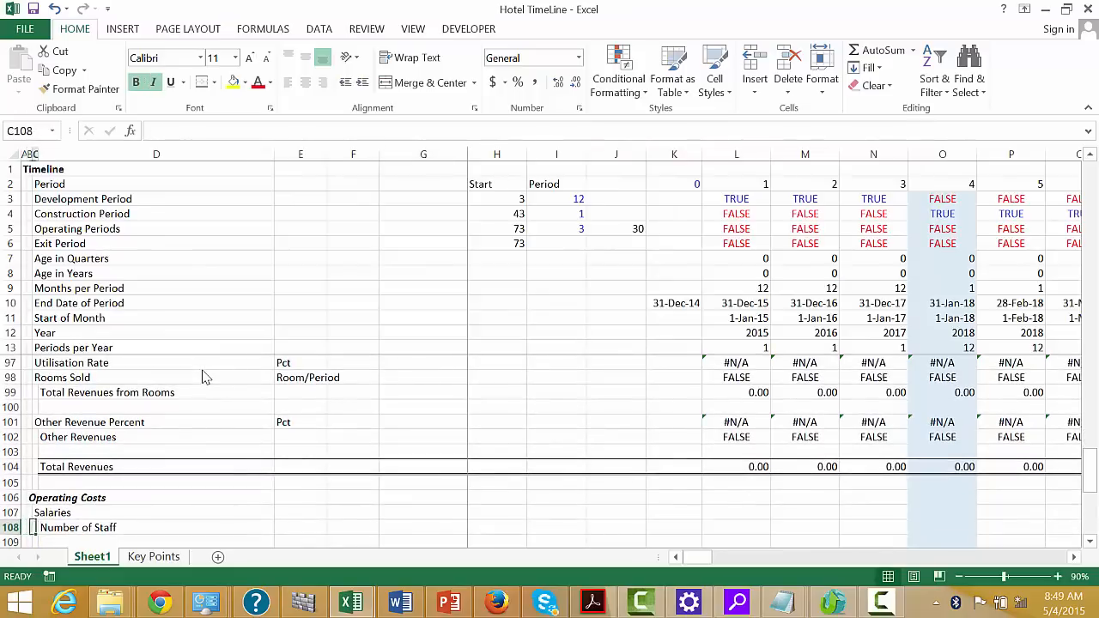
{"action": "key", "text": "Right"}
{"action": "key", "text": "Right"}
{"action": "type", "text": "="}
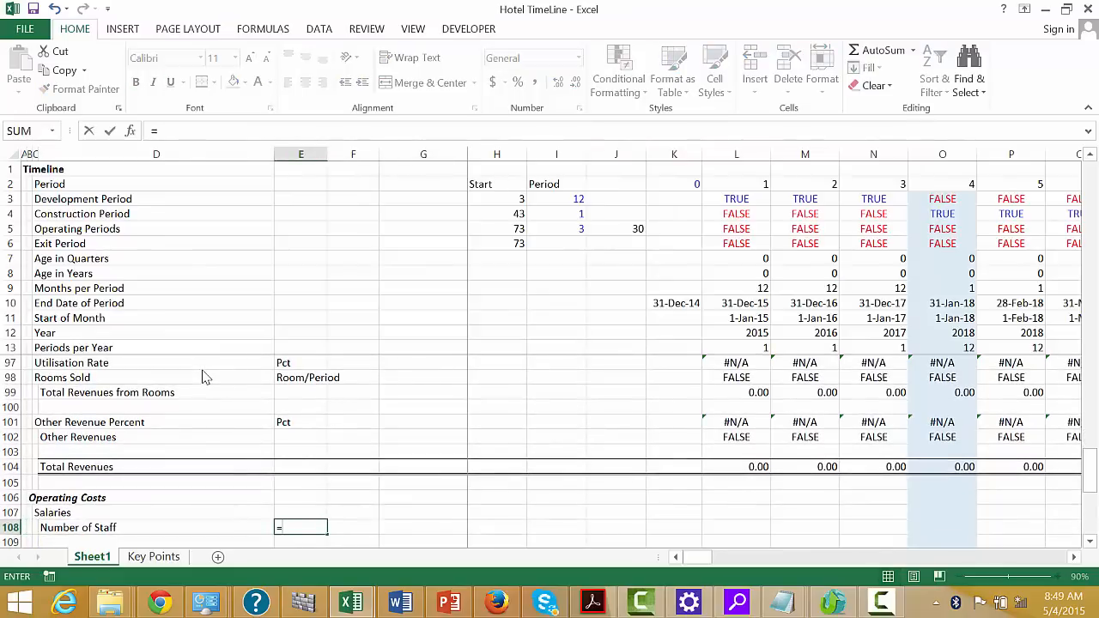
{"action": "key", "text": "Up"}
{"action": "key", "text": "Up"}
{"action": "key", "text": "Up"}
{"action": "key", "text": "Up"}
{"action": "key", "text": "Up"}
{"action": "key", "text": "Up"}
{"action": "key", "text": "Up"}
{"action": "key", "text": "Up"}
{"action": "key", "text": "Up"}
{"action": "key", "text": "Up"}
{"action": "key", "text": "Up"}
{"action": "key", "text": "Up"}
{"action": "key", "text": "Up"}
{"action": "key", "text": "Up"}
{"action": "key", "text": "Up"}
{"action": "key", "text": "Up"}
{"action": "key", "text": "Up"}
{"action": "key", "text": "Up"}
{"action": "key", "text": "Up"}
{"action": "key", "text": "Up"}
{"action": "key", "text": "Up"}
{"action": "key", "text": "Up"}
{"action": "key", "text": "Up"}
{"action": "key", "text": "Up"}
{"action": "key", "text": "Up"}
{"action": "key", "text": "Up"}
{"action": "key", "text": "Up"}
{"action": "key", "text": "Up"}
{"action": "key", "text": "Up"}
{"action": "key", "text": "Up"}
{"action": "key", "text": "Up"}
{"action": "key", "text": "Up"}
{"action": "key", "text": "Up"}
{"action": "key", "text": "Up"}
{"action": "key", "text": "Up"}
{"action": "key", "text": "Up"}
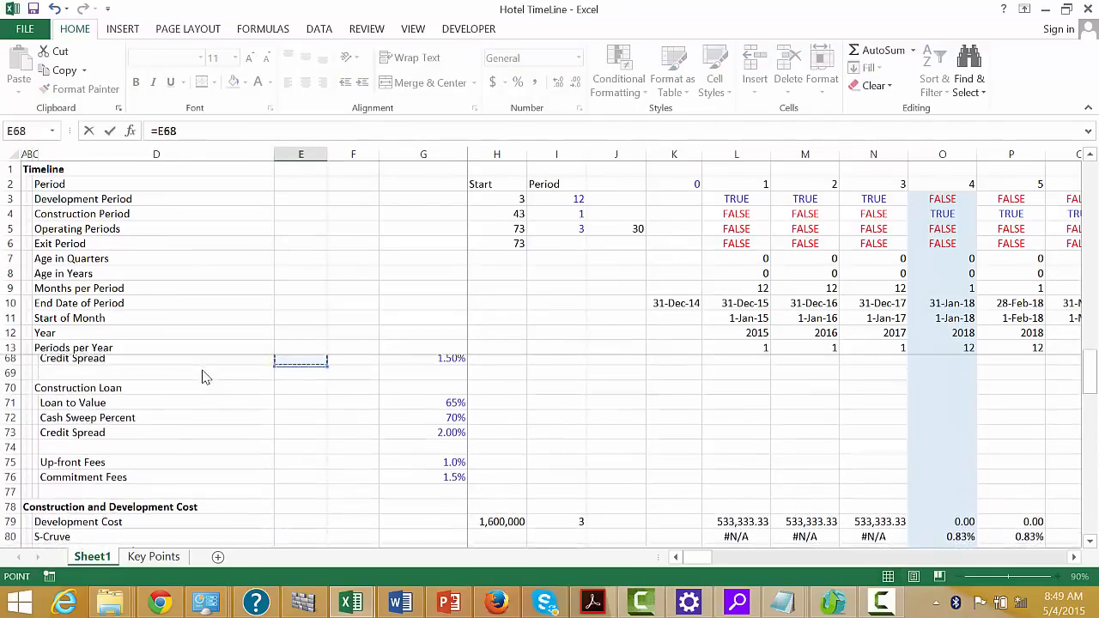
{"action": "key", "text": "Down"}
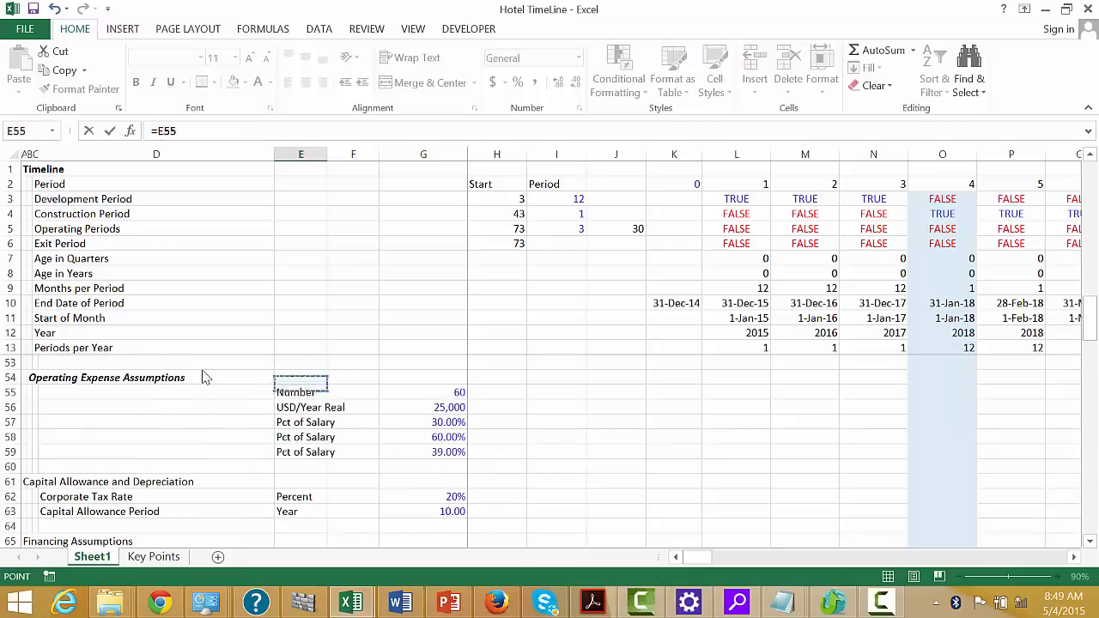
{"action": "key", "text": "Right"}
Begin the Number of Staff formula in L108 with the absolute reference $E$108 and a multiplication sign
{"action": "key", "text": "Right"}
{"action": "key", "text": "Return"}
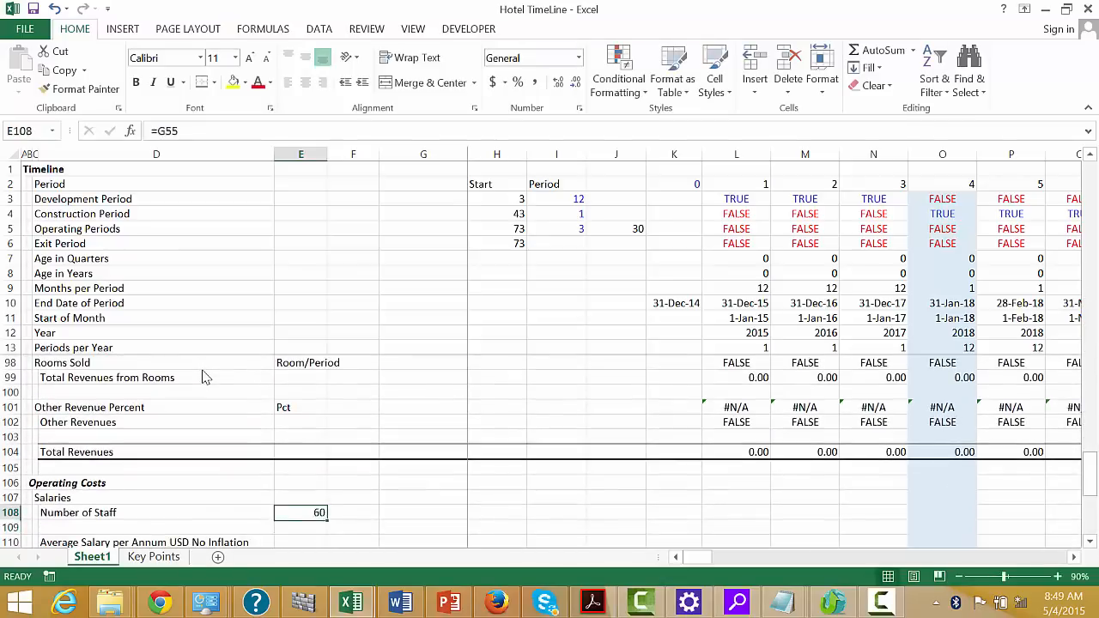
{"action": "key", "text": "Right"}
{"action": "key", "text": "Right"}
{"action": "key", "text": "Right"}
{"action": "key", "text": "Right"}
{"action": "key", "text": "Right"}
{"action": "key", "text": "Right"}
{"action": "key", "text": "Right"}
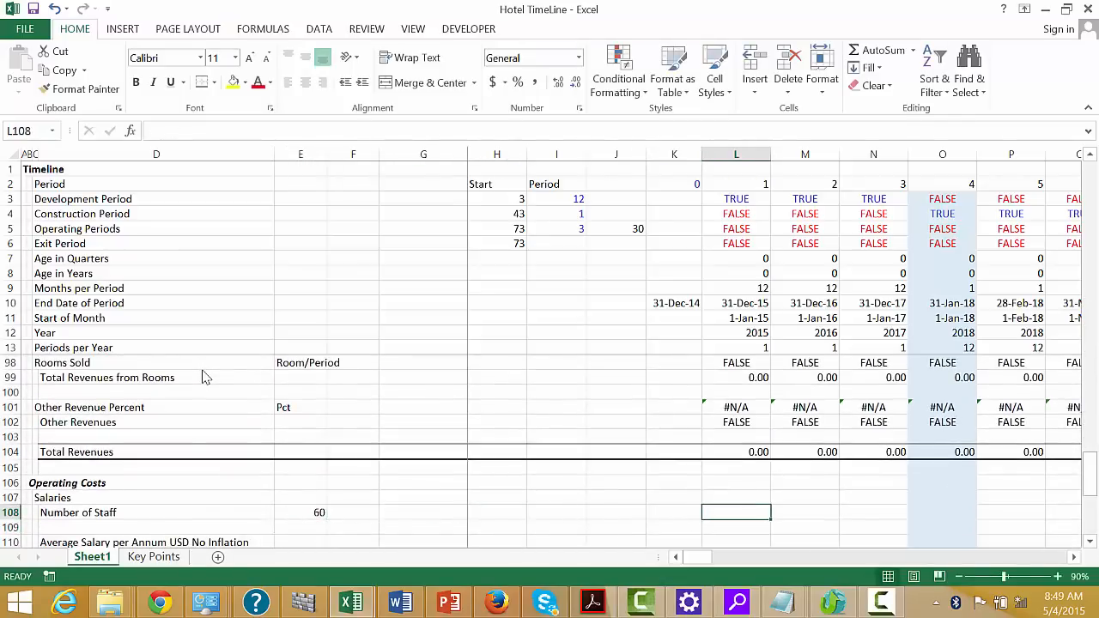
{"action": "type", "text": "="}
{"action": "key", "text": "Left"}
{"action": "key", "text": "Left"}
{"action": "key", "text": "Left"}
{"action": "key", "text": "Left"}
{"action": "key", "text": "Left"}
{"action": "key", "text": "Left"}
{"action": "key", "text": "Left"}
{"action": "key", "text": "Left"}
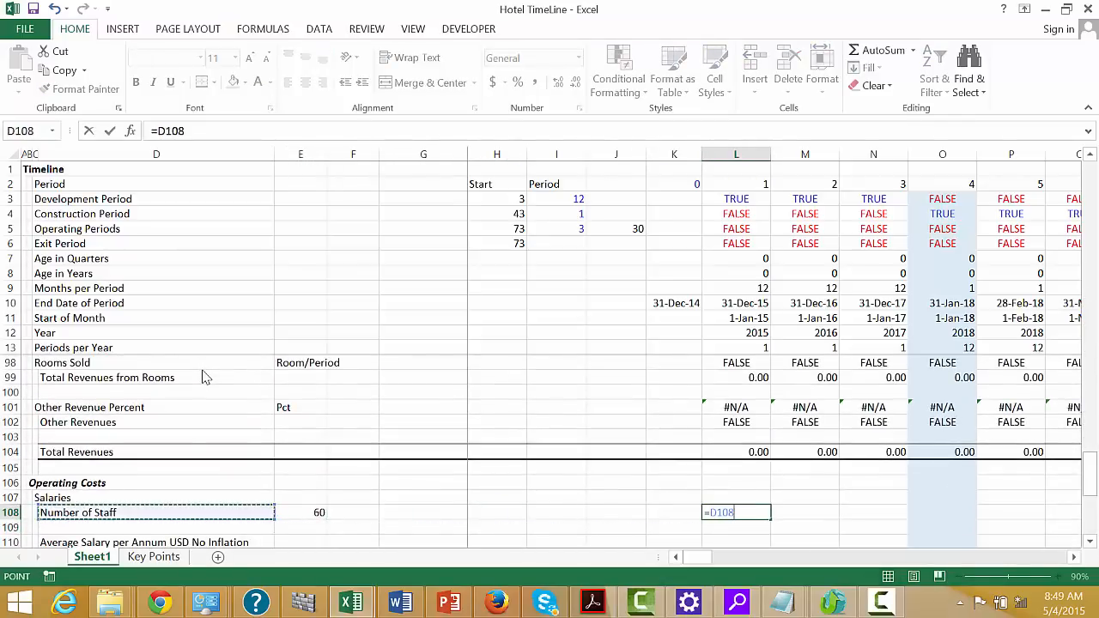
{"action": "key", "text": "Right"}
{"action": "key", "text": "F4"}
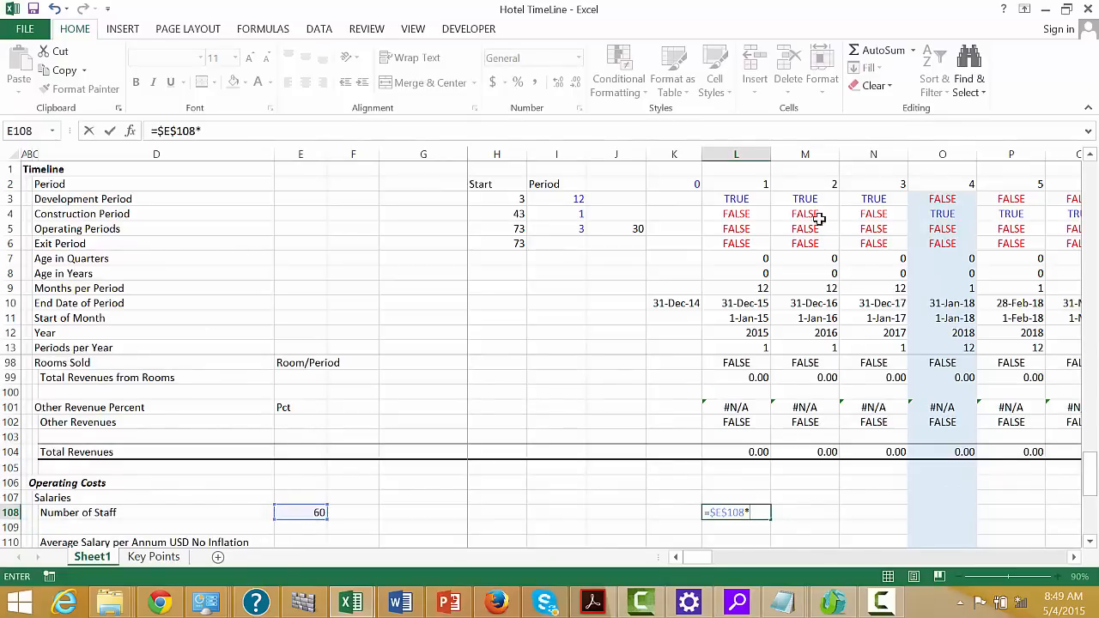
{"action": "type", "text": "*"}
Complete L108 as =$E$108*L5 using the Operating Periods flag, and fill it across the timeline
{"action": "left_click", "coordinate": [749, 218]}
{"action": "key", "text": "Left"}
{"action": "key", "text": "Left"}
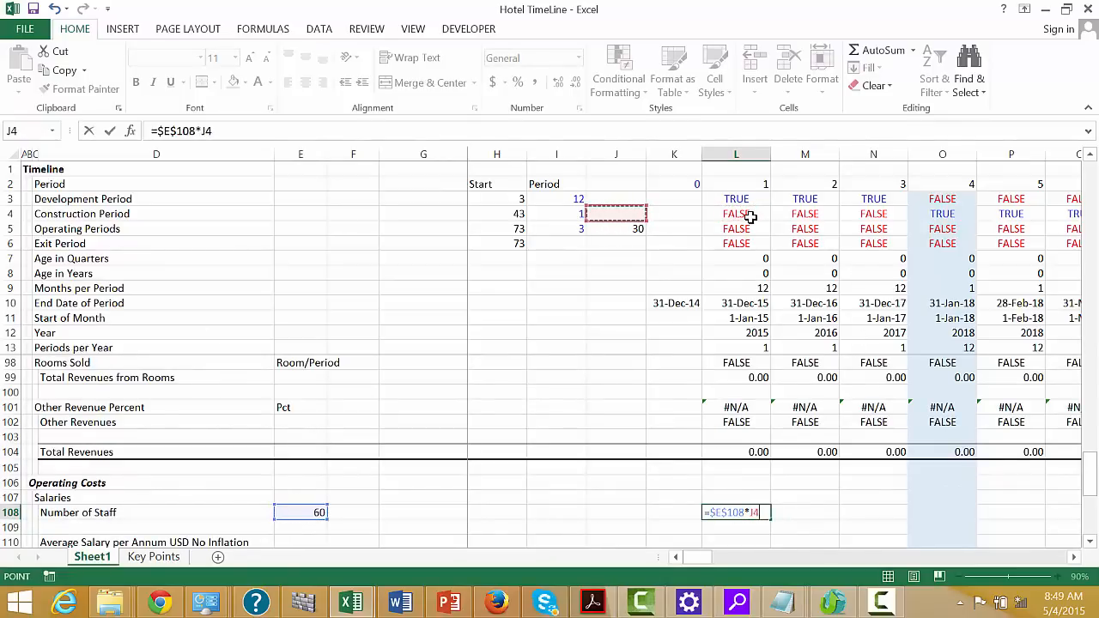
{"action": "key", "text": "Right"}
{"action": "key", "text": "Left"}
{"action": "key", "text": "Left"}
{"action": "key", "text": "Right"}
{"action": "key", "text": "Right"}
{"action": "key", "text": "Right"}
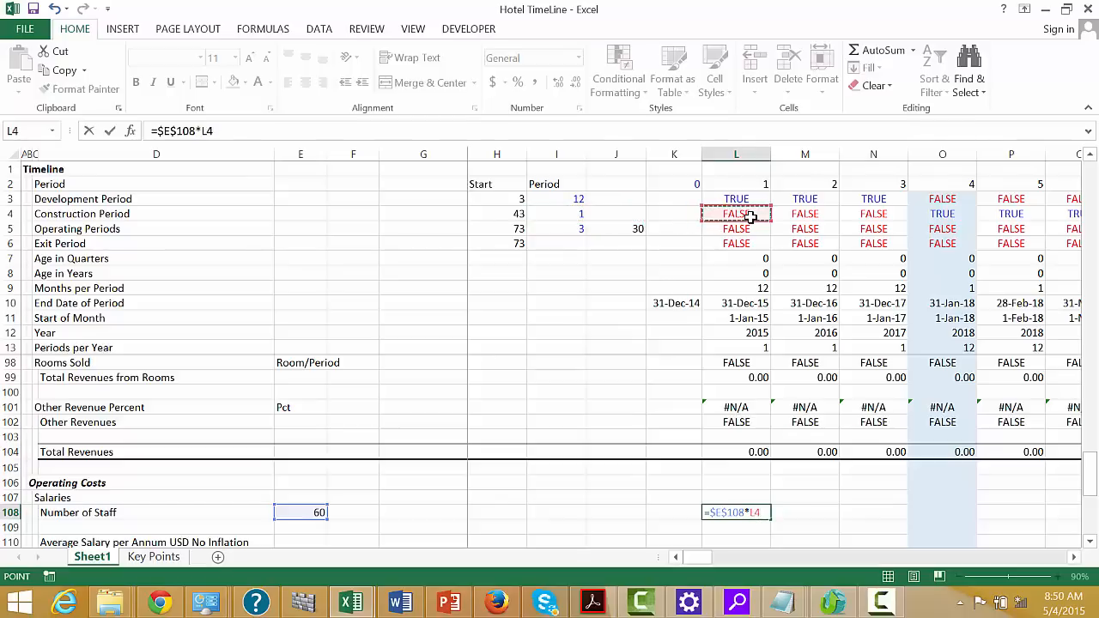
{"action": "key", "text": "Down"}
{"action": "key", "text": "Down"}
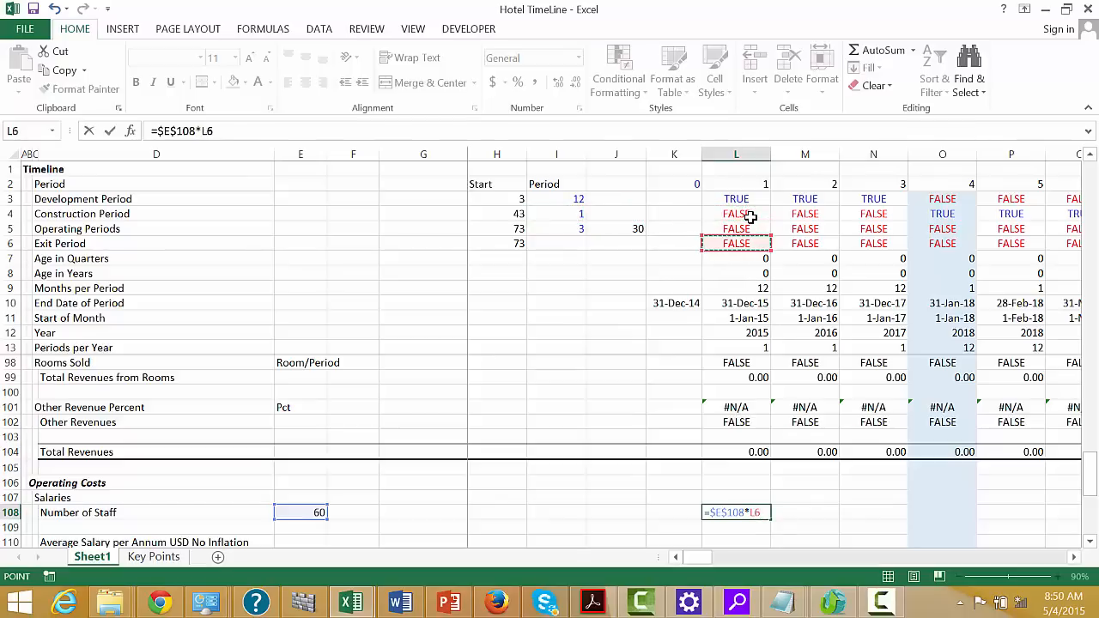
{"action": "key", "text": "Up"}
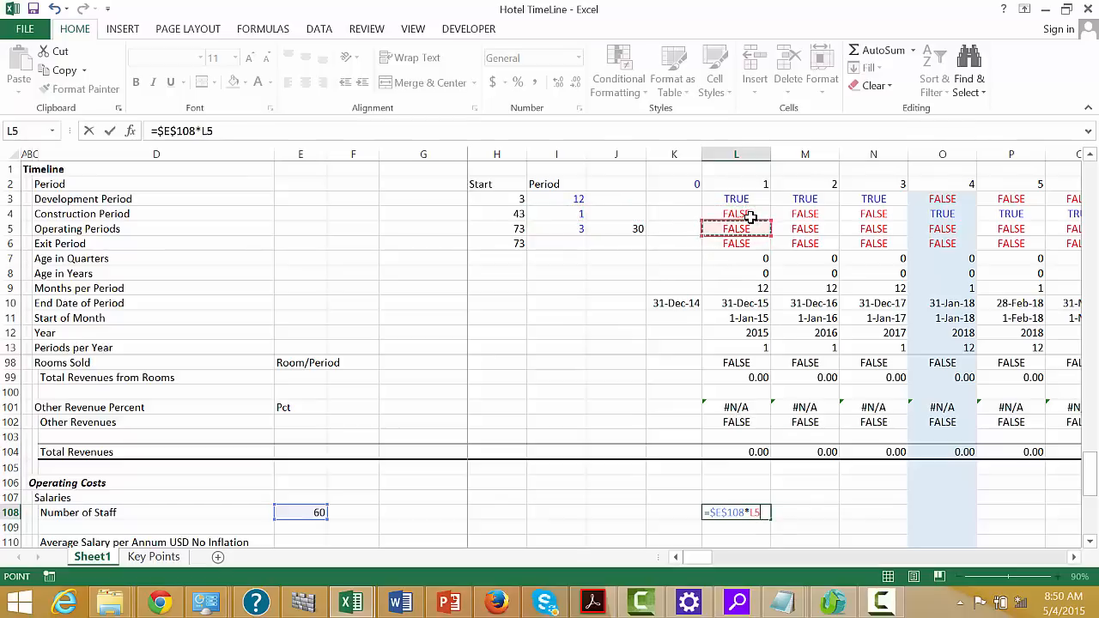
{"action": "key", "text": "ctrl+Return"}
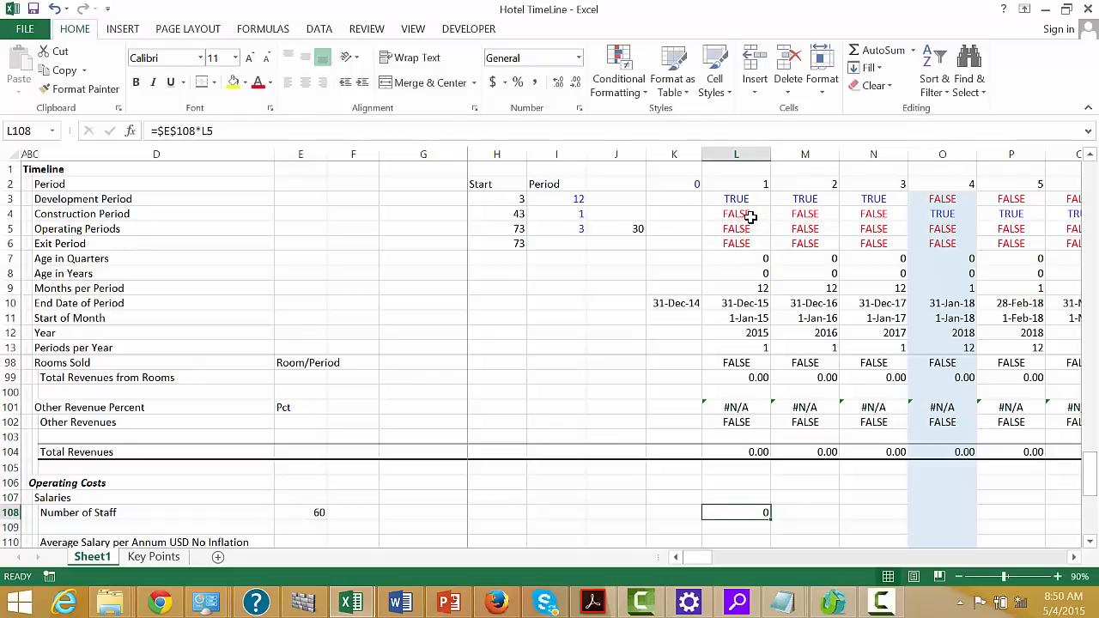
{"action": "key", "text": "ctrl+shift+Right"}
Link Average Salary per Annum USD No Inflation in E110 to the USD/Year Real assumption in G56
{"action": "key", "text": "Down"}
{"action": "key", "text": "Down"}
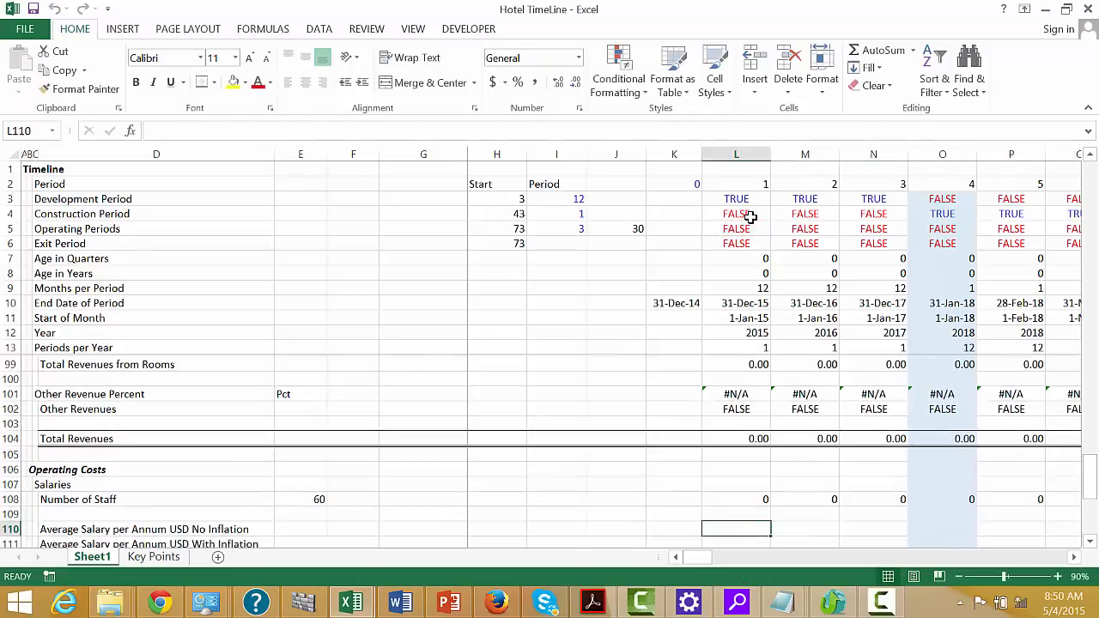
{"action": "key", "text": "Up"}
{"action": "key", "text": "Left"}
{"action": "key", "text": "Left"}
{"action": "key", "text": "Left"}
{"action": "key", "text": "Left"}
{"action": "key", "text": "Left"}
{"action": "key", "text": "Left"}
{"action": "key", "text": "Left"}
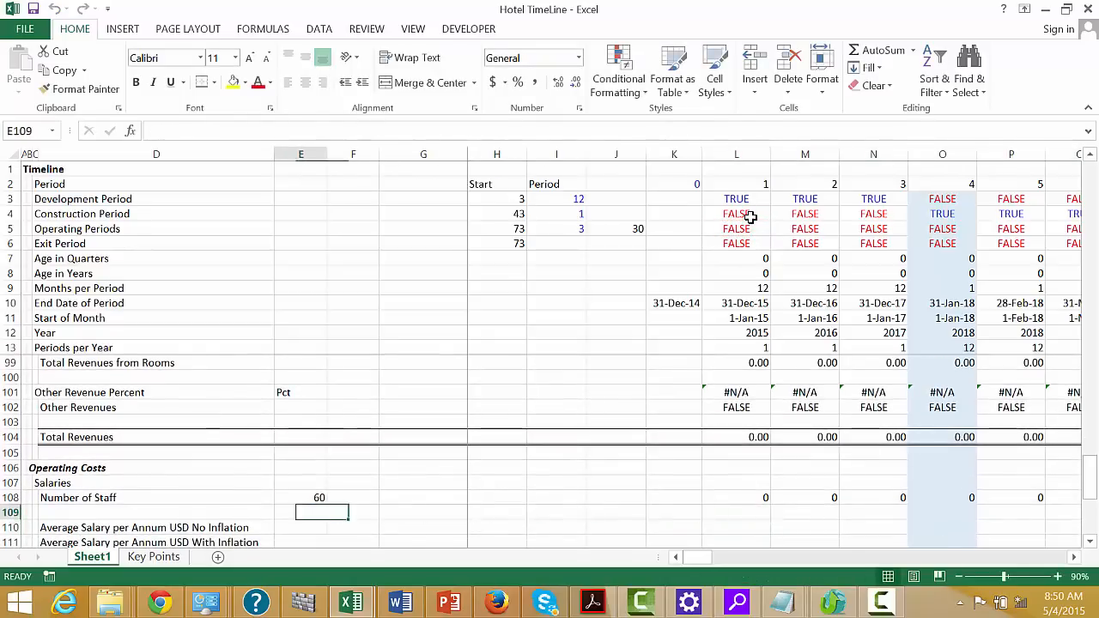
{"action": "key", "text": "Down"}
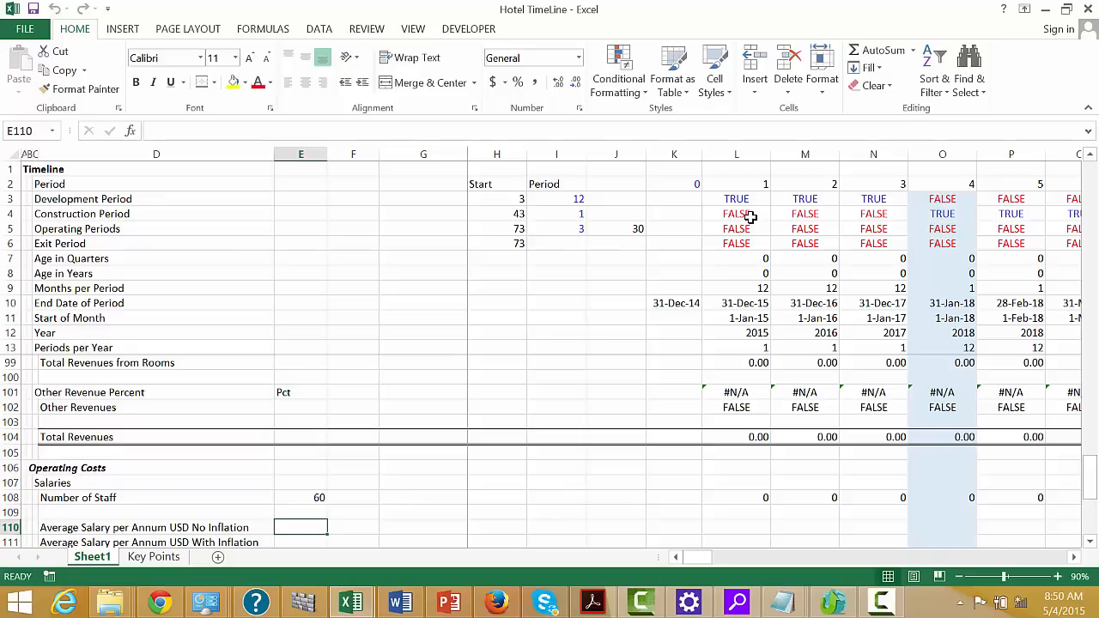
{"action": "type", "text": "="}
{"action": "key", "text": "Up"}
{"action": "key", "text": "Up"}
{"action": "key", "text": "Up"}
{"action": "key", "text": "Up"}
{"action": "key", "text": "Up"}
{"action": "key", "text": "Up"}
{"action": "key", "text": "Up"}
{"action": "key", "text": "Up"}
{"action": "key", "text": "Up"}
{"action": "key", "text": "Up"}
{"action": "key", "text": "Up"}
{"action": "key", "text": "Up"}
{"action": "key", "text": "Up"}
{"action": "key", "text": "Up"}
{"action": "key", "text": "Up"}
{"action": "key", "text": "Up"}
{"action": "key", "text": "Up"}
{"action": "key", "text": "Up"}
{"action": "key", "text": "Up"}
{"action": "key", "text": "Up"}
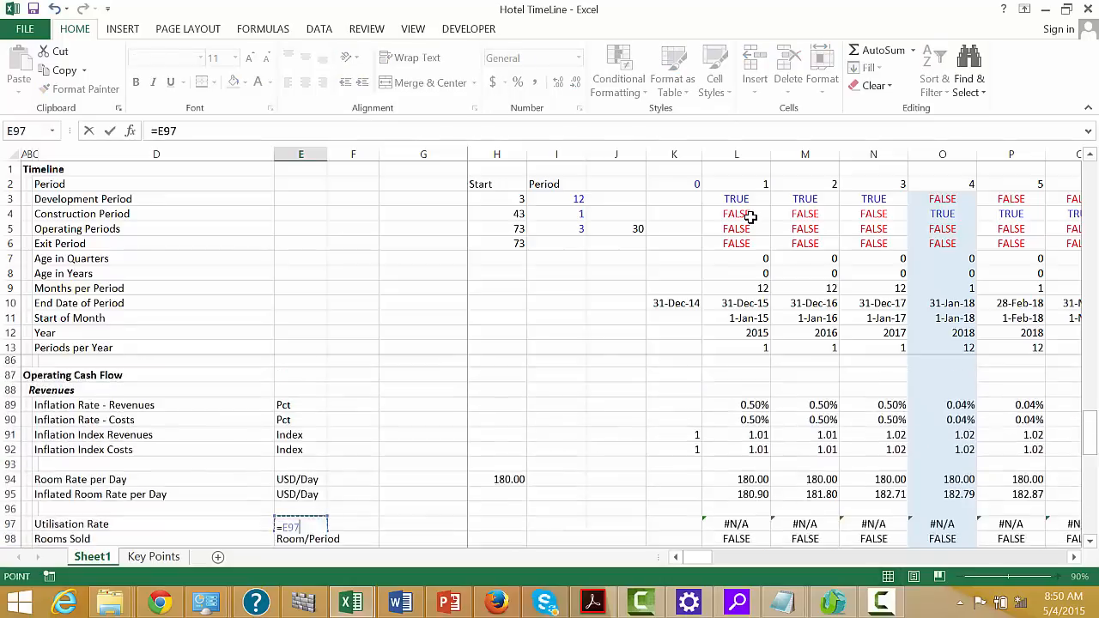
{"action": "key", "text": "Down"}
{"action": "key", "text": "Down"}
{"action": "key", "text": "Down"}
{"action": "key", "text": "Down"}
{"action": "key", "text": "Down"}
{"action": "key", "text": "Down"}
{"action": "key", "text": "Down"}
{"action": "key", "text": "Down"}
{"action": "key", "text": "Down"}
{"action": "key", "text": "Down"}
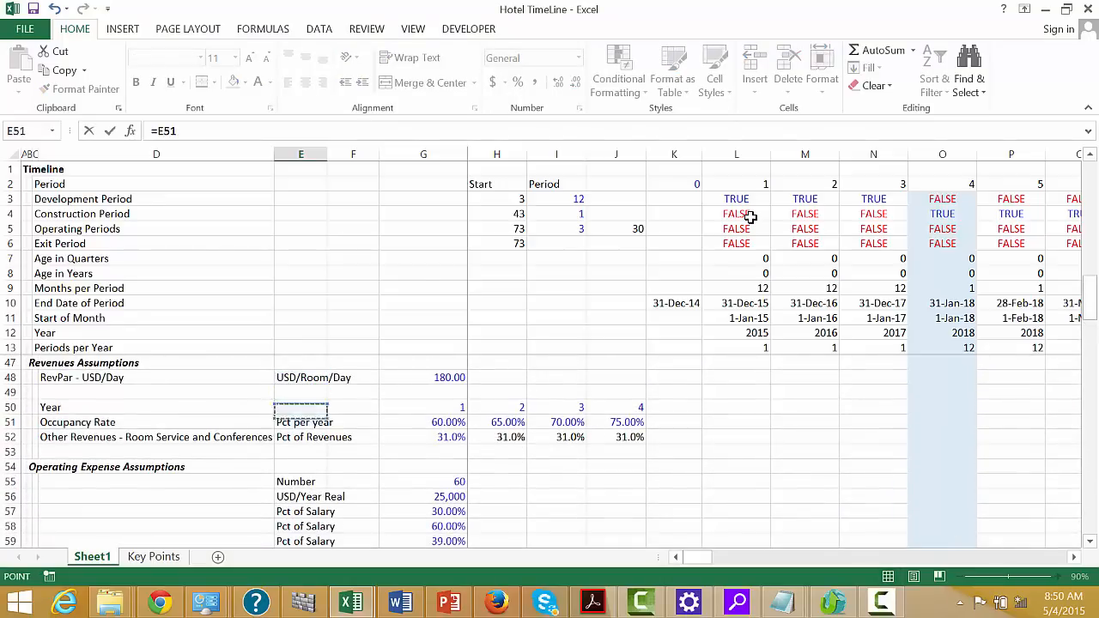
{"action": "key", "text": "Up"}
{"action": "key", "text": "Right"}
{"action": "key", "text": "Right"}
{"action": "key", "text": "Return"}
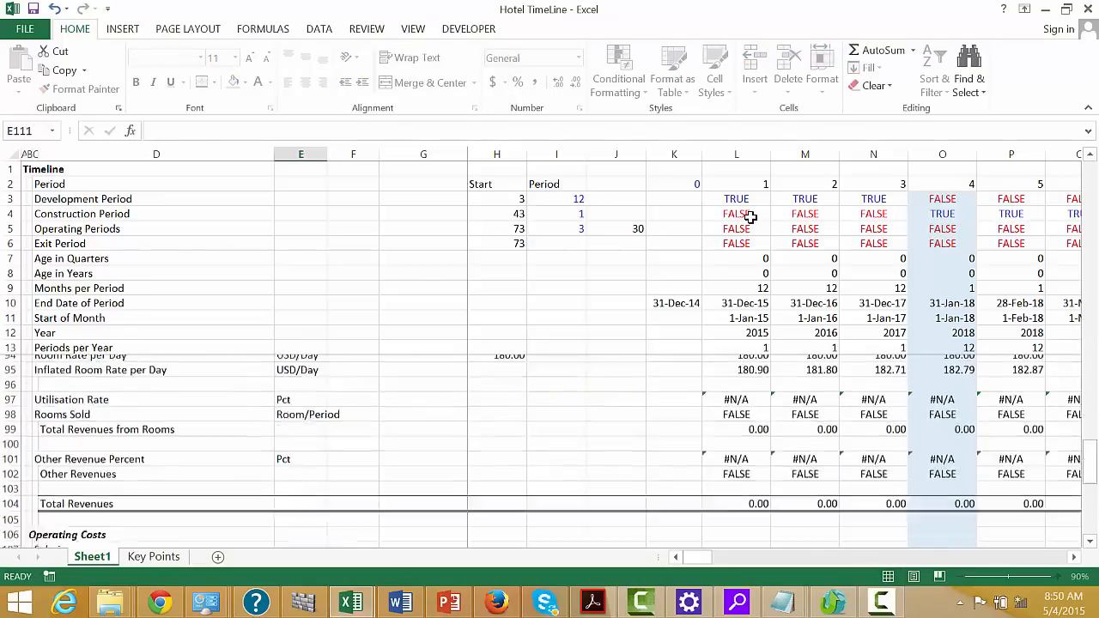
Begin the Average Salary per Annum USD No Inflation formula in L110 with the absolute reference $E$110
{"action": "key", "text": "Up"}
{"action": "key", "text": "Right"}
{"action": "key", "text": "Right"}
{"action": "key", "text": "Right"}
{"action": "key", "text": "Right"}
{"action": "key", "text": "Right"}
{"action": "key", "text": "Right"}
{"action": "key", "text": "Right"}
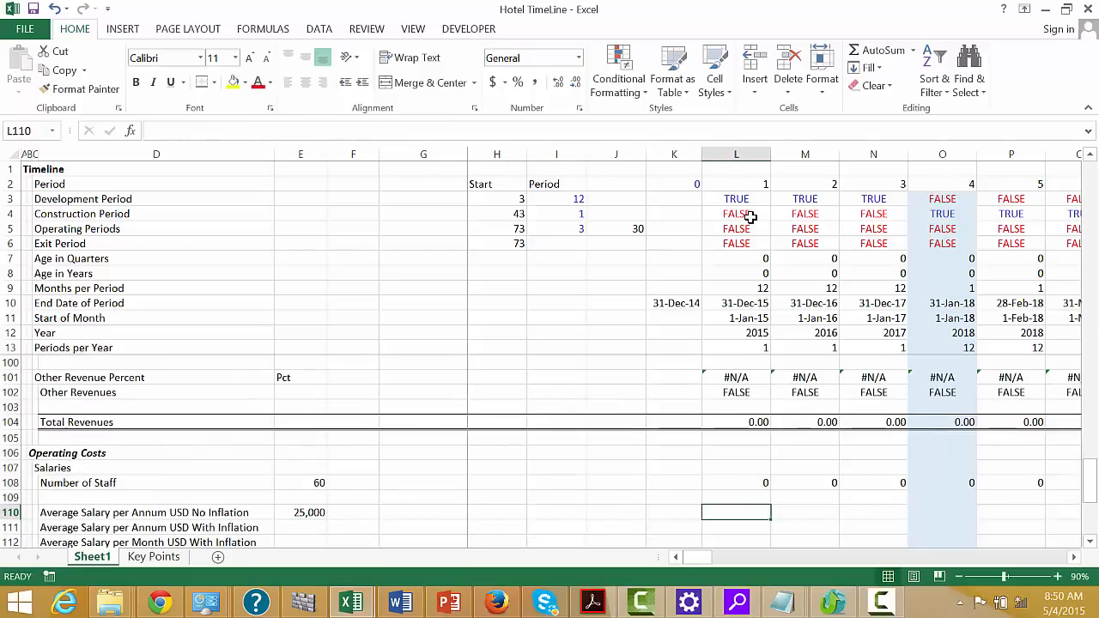
{"action": "type", "text": "="}
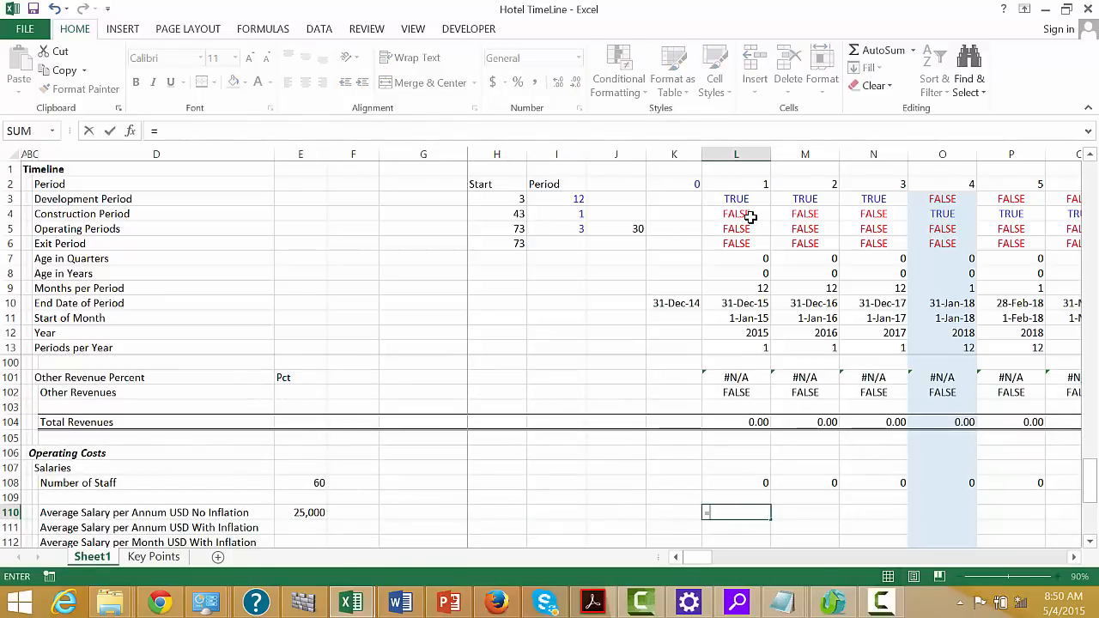
{"action": "key", "text": "Left"}
{"action": "key", "text": "Left"}
{"action": "key", "text": "Left"}
{"action": "key", "text": "Left"}
{"action": "key", "text": "Left"}
{"action": "key", "text": "Left"}
{"action": "key", "text": "Left"}
{"action": "key", "text": "Left"}
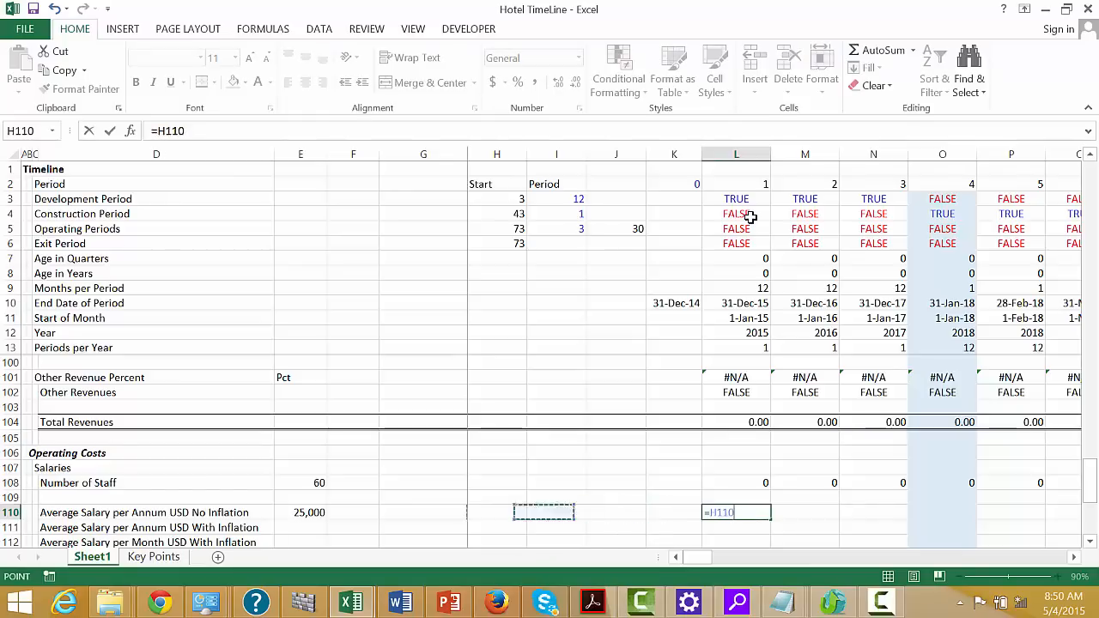
{"action": "key", "text": "Right"}
{"action": "key", "text": "Right"}
{"action": "key", "text": "Left"}
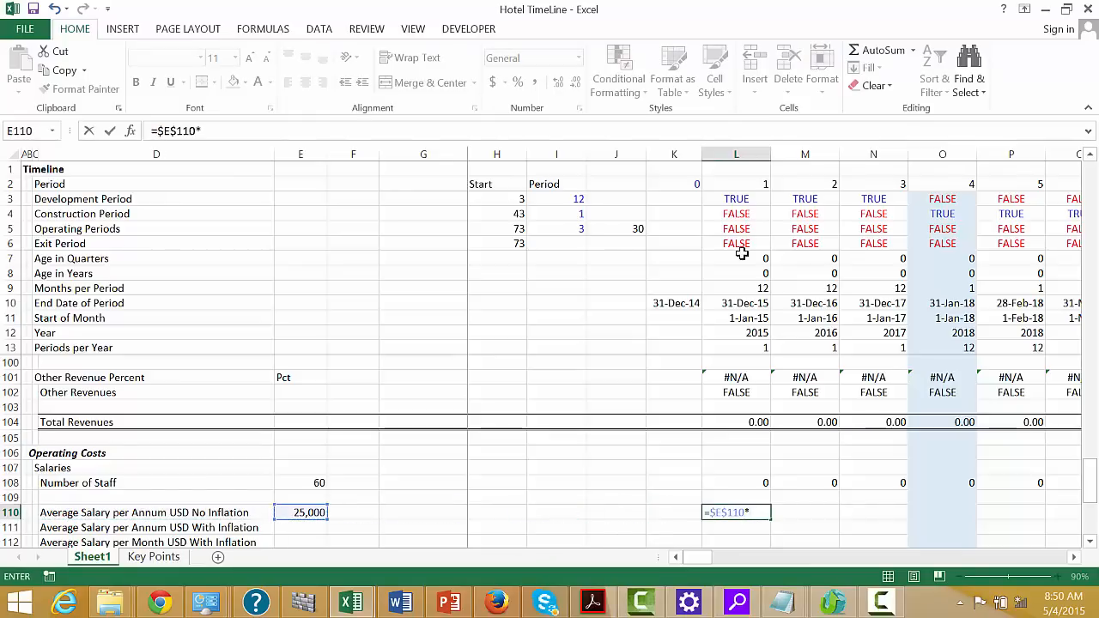
Complete L110 as =$E$110*L5, multiplying the salary by the Operating Periods flag
{"action": "type", "text": "*"}
{"action": "left_click", "coordinate": [729, 216]}
{"action": "key", "text": "Up"}
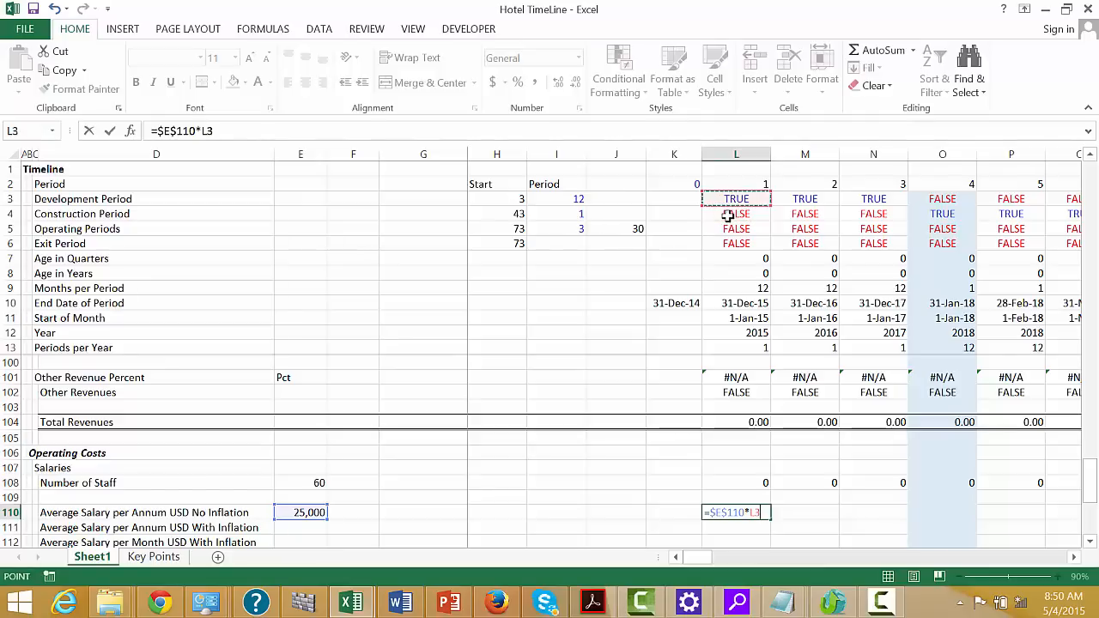
{"action": "key", "text": "Down"}
{"action": "key", "text": "Down"}
{"action": "key", "text": "Return"}
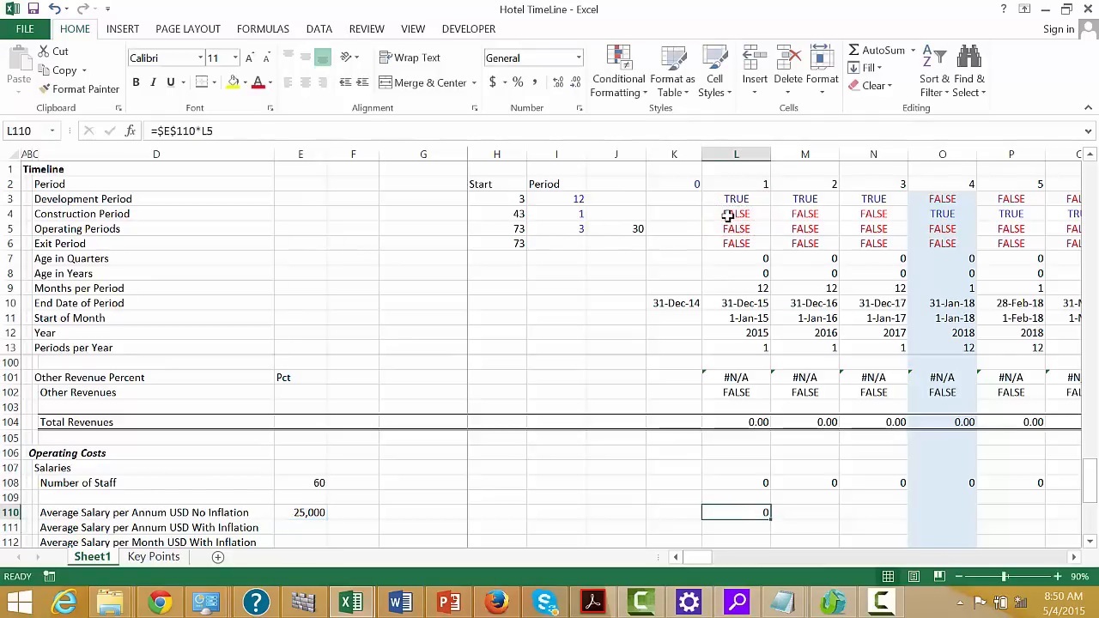
Fill L110 across the timeline and format rows 110 and 108 as numbers with two decimals and thousands separators
{"action": "key", "text": "ctrl+shift+Right"}
{"action": "key", "text": "ctrl+shift+1"}
{"action": "key", "text": "Up"}
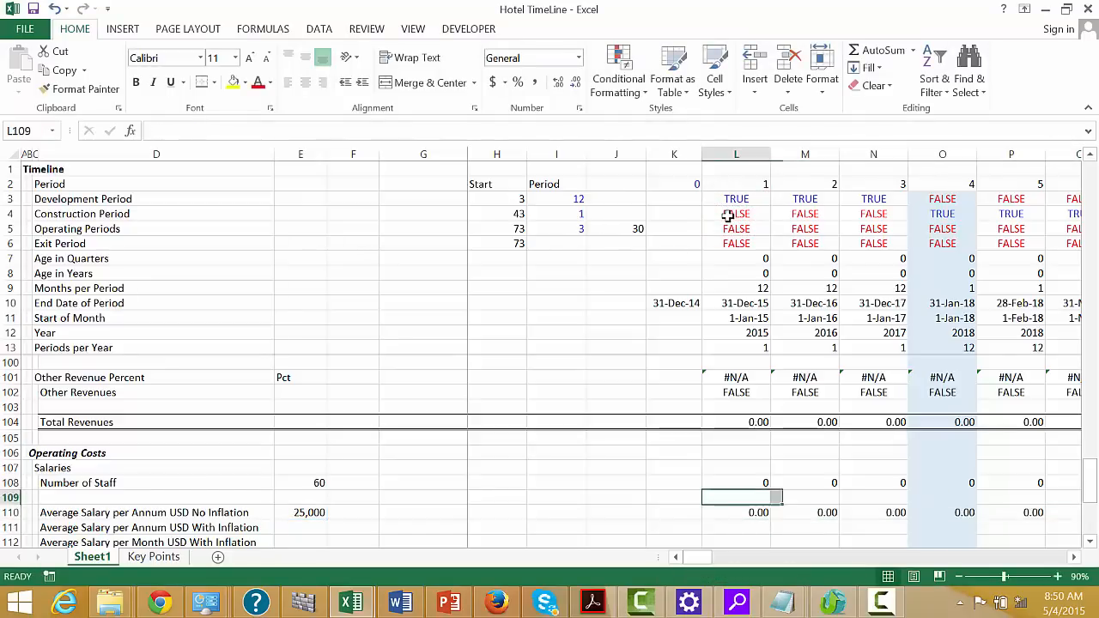
{"action": "key", "text": "Up"}
{"action": "key", "text": "ctrl+shift+Right"}
{"action": "key", "text": "ctrl+shift+1"}
{"action": "key", "text": "Down"}
{"action": "key", "text": "Down"}
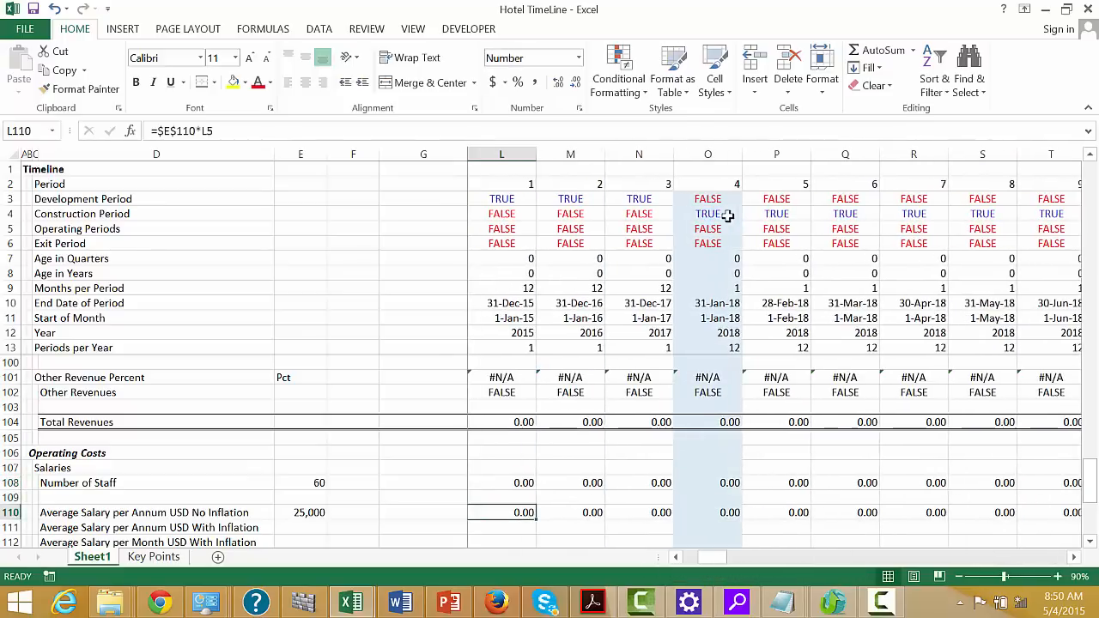
Examine the Number of Staff and uninflated Average Salary rows along the timeline into the operating periods
{"action": "key", "text": "Right"}
{"action": "key", "text": "Right"}
{"action": "key", "text": "Right"}
{"action": "key", "text": "Right"}
{"action": "key", "text": "Right"}
{"action": "key", "text": "Right"}
{"action": "key", "text": "Right"}
{"action": "key", "text": "Right"}
{"action": "key", "text": "Right"}
{"action": "key", "text": "Right"}
{"action": "key", "text": "Right"}
{"action": "key", "text": "Right"}
{"action": "key", "text": "Right"}
{"action": "key", "text": "Right"}
{"action": "key", "text": "Right"}
{"action": "key", "text": "Right"}
{"action": "key", "text": "Right"}
{"action": "key", "text": "Right"}
{"action": "key", "text": "Right"}
{"action": "key", "text": "Right"}
{"action": "key", "text": "Right"}
{"action": "key", "text": "Right"}
{"action": "key", "text": "Right"}
{"action": "key", "text": "Right"}
{"action": "key", "text": "Right"}
{"action": "key", "text": "Right"}
{"action": "key", "text": "Right"}
{"action": "key", "text": "Right"}
{"action": "key", "text": "Right"}
{"action": "key", "text": "Right"}
{"action": "key", "text": "Right"}
{"action": "key", "text": "Right"}
{"action": "key", "text": "Right"}
{"action": "key", "text": "Right"}
{"action": "key", "text": "Right"}
{"action": "key", "text": "Right"}
{"action": "key", "text": "Right"}
{"action": "key", "text": "Right"}
{"action": "key", "text": "Right"}
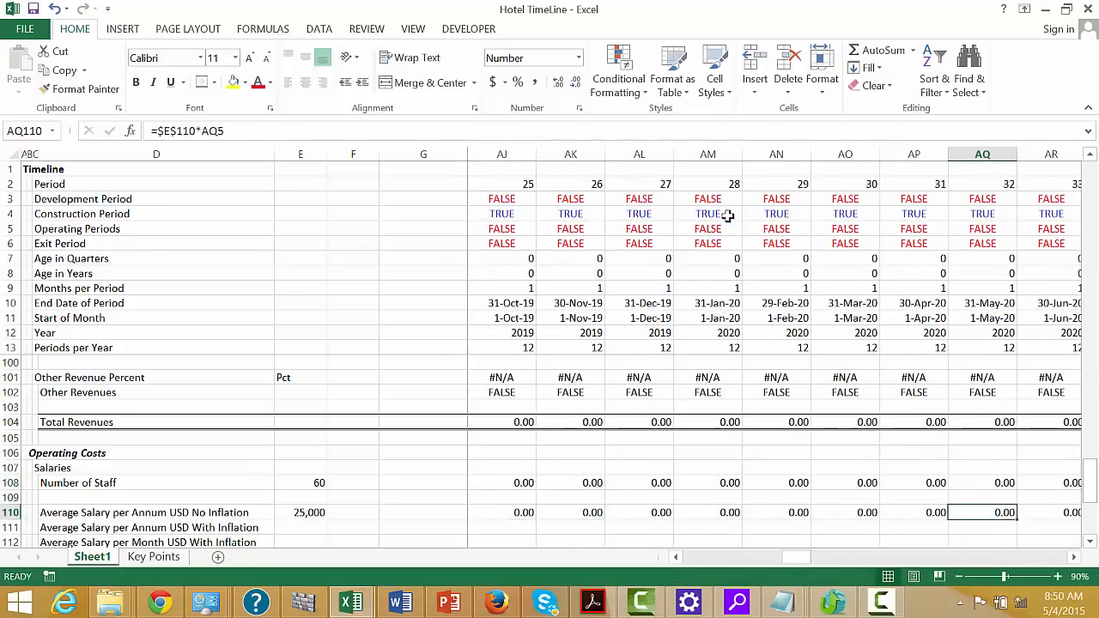
{"action": "key", "text": "Left"}
{"action": "key", "text": "Left"}
{"action": "key", "text": "Left"}
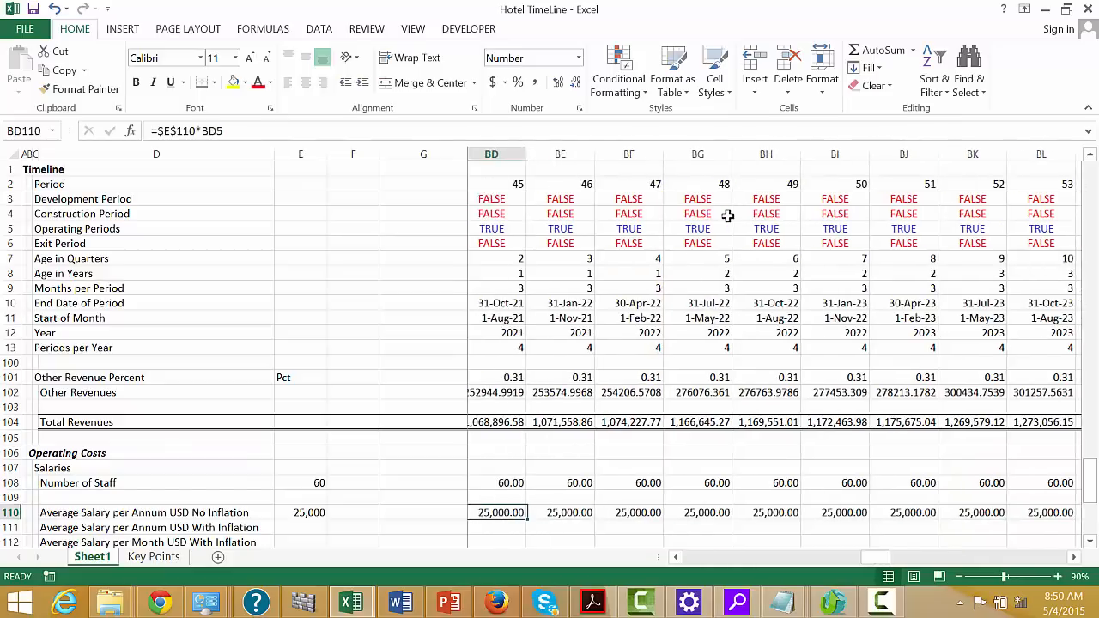
Begin the Average Salary per Annum USD With Inflation formula in L111 with L110 and a multiplication sign
{"action": "key", "text": "Down"}
{"action": "key", "text": "ctrl+Left"}
{"action": "key", "text": "Left"}
{"action": "key", "text": "Right"}
{"action": "key", "text": "Right"}
{"action": "key", "text": "Right"}
{"action": "key", "text": "Right"}
{"action": "key", "text": "Right"}
{"action": "key", "text": "Right"}
{"action": "key", "text": "Right"}
{"action": "key", "text": "Right"}
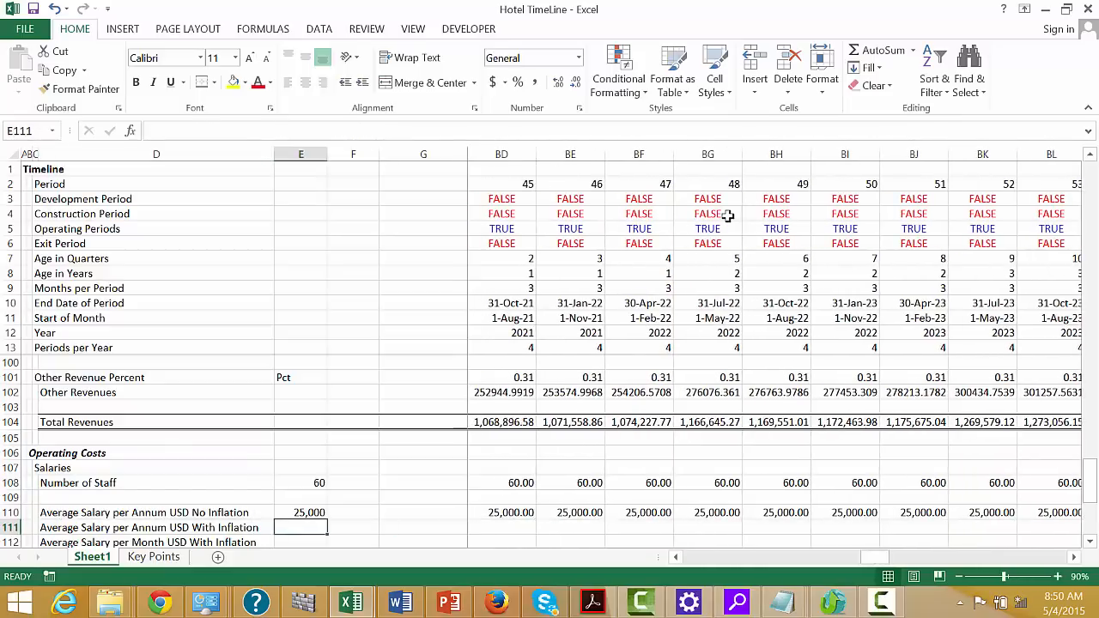
{"action": "key", "text": "Right"}
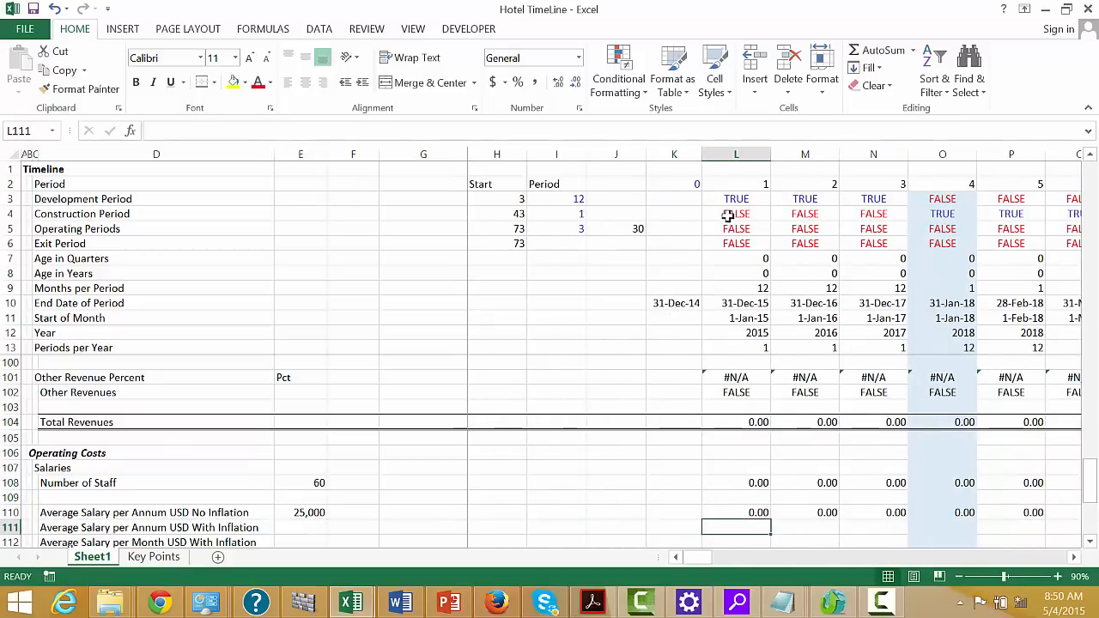
{"action": "type", "text": "="}
{"action": "key", "text": "Up"}
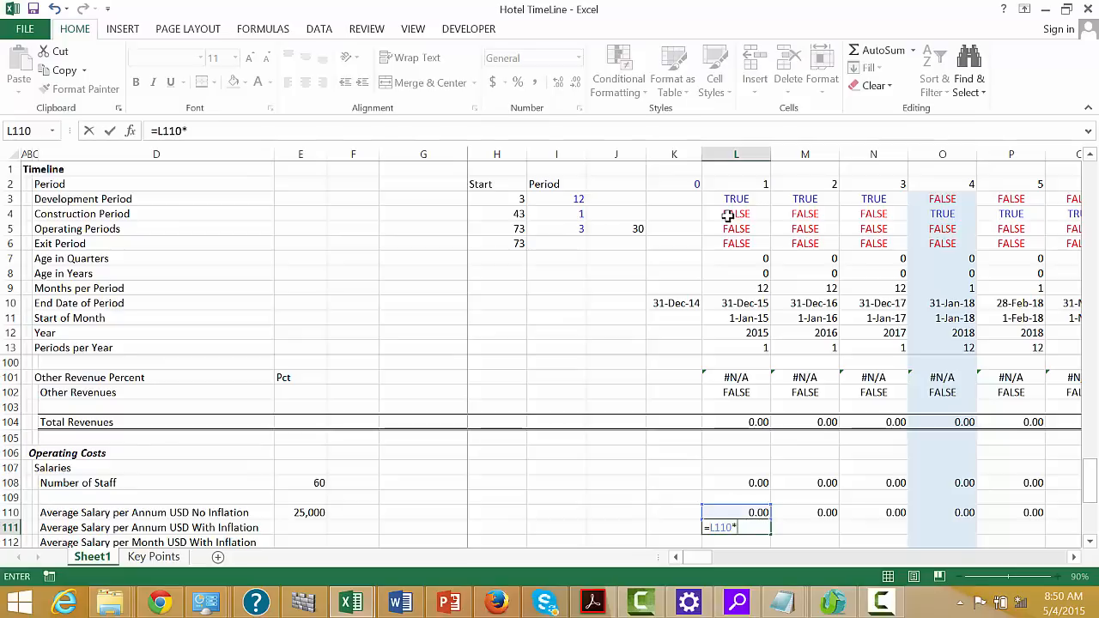
{"action": "type", "text": "*"}
Complete L111 as =L110*L92 using the Inflation Index Costs, and fill it across the timeline
{"action": "key", "text": "Up"}
{"action": "key", "text": "Up"}
{"action": "key", "text": "Up"}
{"action": "key", "text": "Up"}
{"action": "key", "text": "Up"}
{"action": "key", "text": "Up"}
{"action": "key", "text": "Up"}
{"action": "key", "text": "Up"}
{"action": "key", "text": "Up"}
{"action": "key", "text": "Up"}
{"action": "key", "text": "Up"}
{"action": "key", "text": "Up"}
{"action": "key", "text": "Up"}
{"action": "key", "text": "Up"}
{"action": "key", "text": "Up"}
{"action": "key", "text": "Up"}
{"action": "key", "text": "Up"}
{"action": "key", "text": "Up"}
{"action": "key", "text": "Up"}
{"action": "key", "text": "Up"}
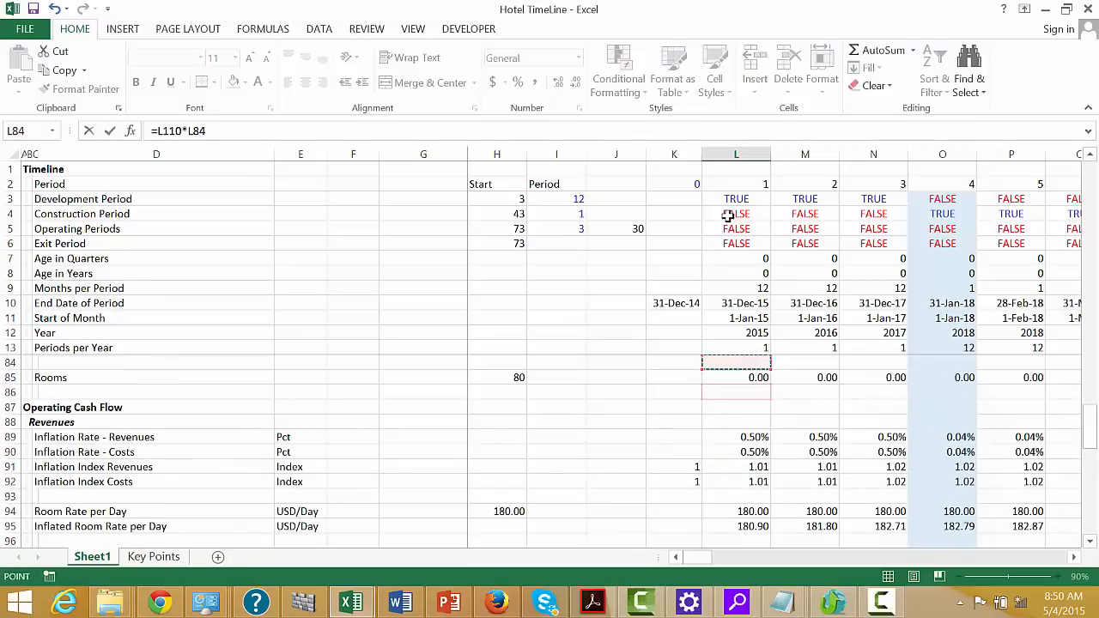
{"action": "key", "text": "Down"}
{"action": "key", "text": "Down"}
{"action": "key", "text": "Down"}
{"action": "key", "text": "Down"}
{"action": "key", "text": "Down"}
{"action": "key", "text": "Down"}
{"action": "key", "text": "Down"}
{"action": "key", "text": "Down"}
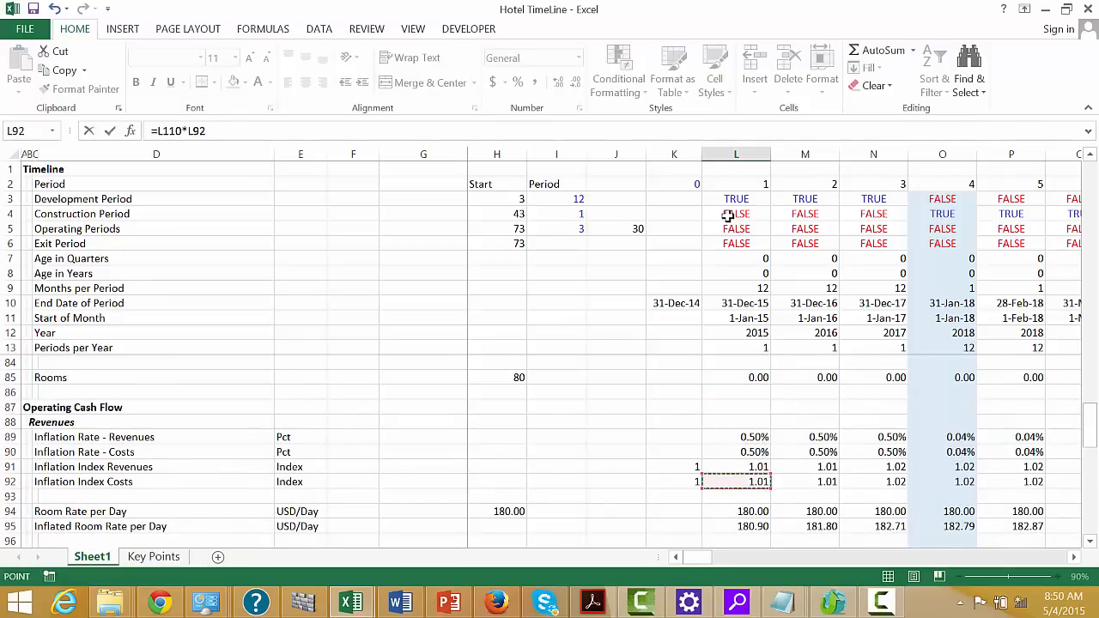
{"action": "key", "text": "ctrl+Return"}
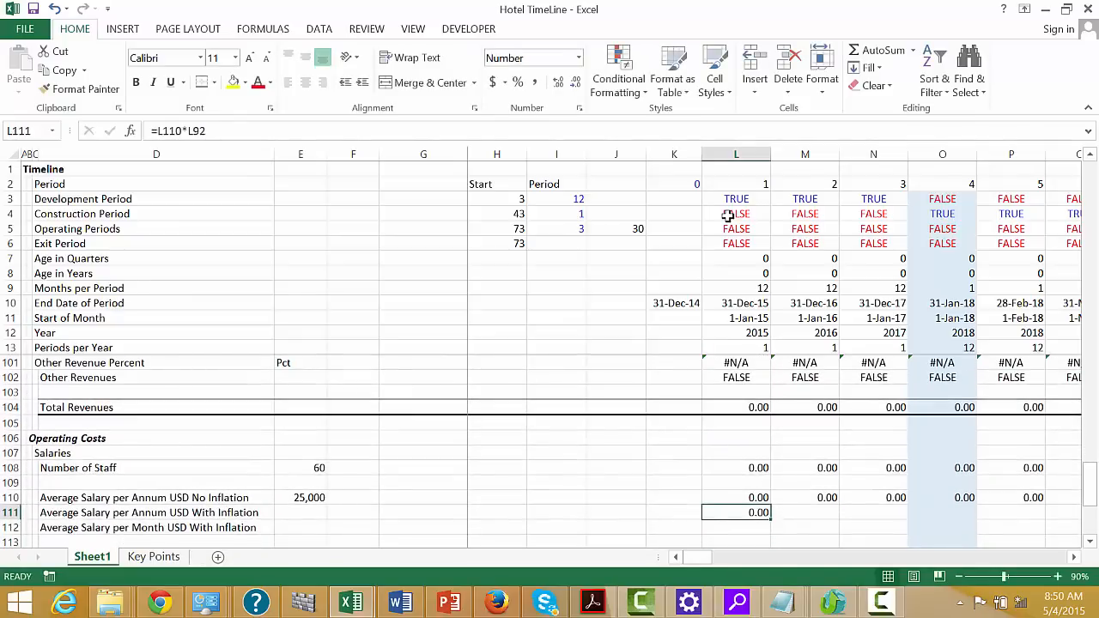
{"action": "key", "text": "ctrl+shift+Right"}
{"action": "key", "text": "ctrl+r"}
Change the label in D112 to "Average Salary per Period USD With Inflation"
{"action": "key", "text": "Down"}
{"action": "key", "text": "Left"}
{"action": "key", "text": "Left"}
{"action": "key", "text": "Left"}
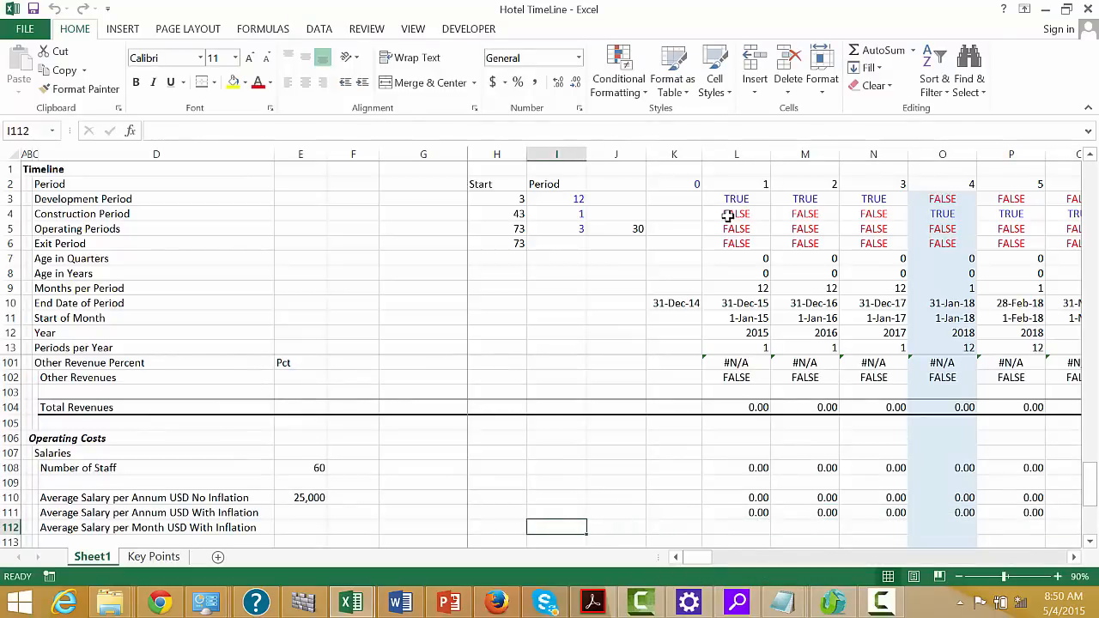
{"action": "key", "text": "Right"}
{"action": "key", "text": "Right"}
{"action": "key", "text": "Left"}
{"action": "key", "text": "Left"}
{"action": "key", "text": "Left"}
{"action": "key", "text": "Left"}
{"action": "key", "text": "Left"}
{"action": "key", "text": "Left"}
{"action": "key", "text": "Left"}
{"action": "key", "text": "Left"}
{"action": "key", "text": "Left"}
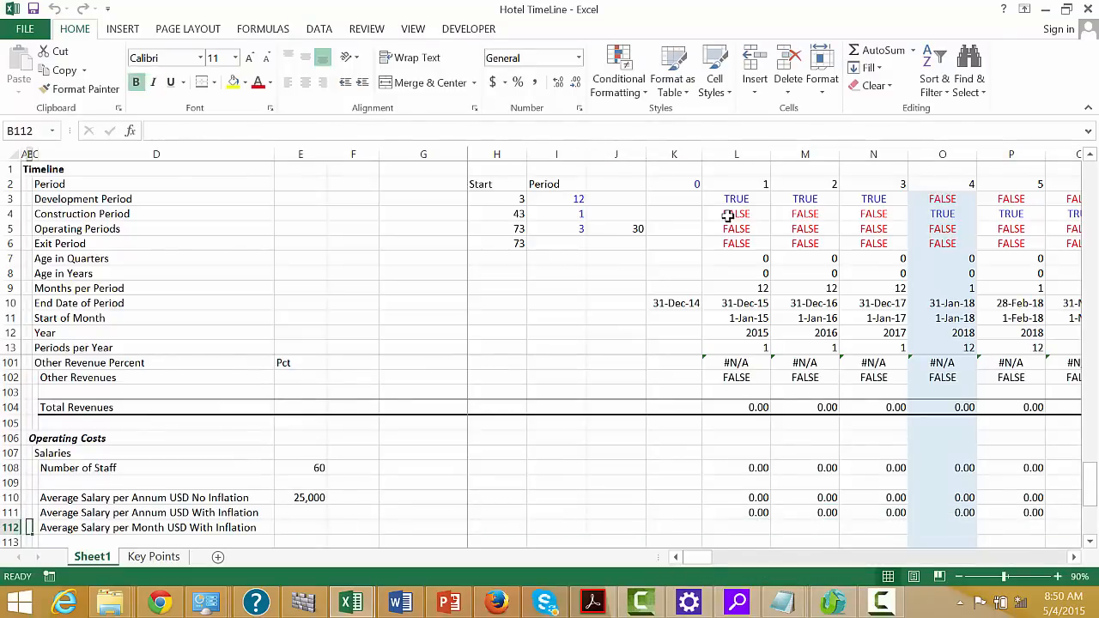
{"action": "key", "text": "Right"}
{"action": "key", "text": "Right"}
{"action": "key", "text": "F2"}
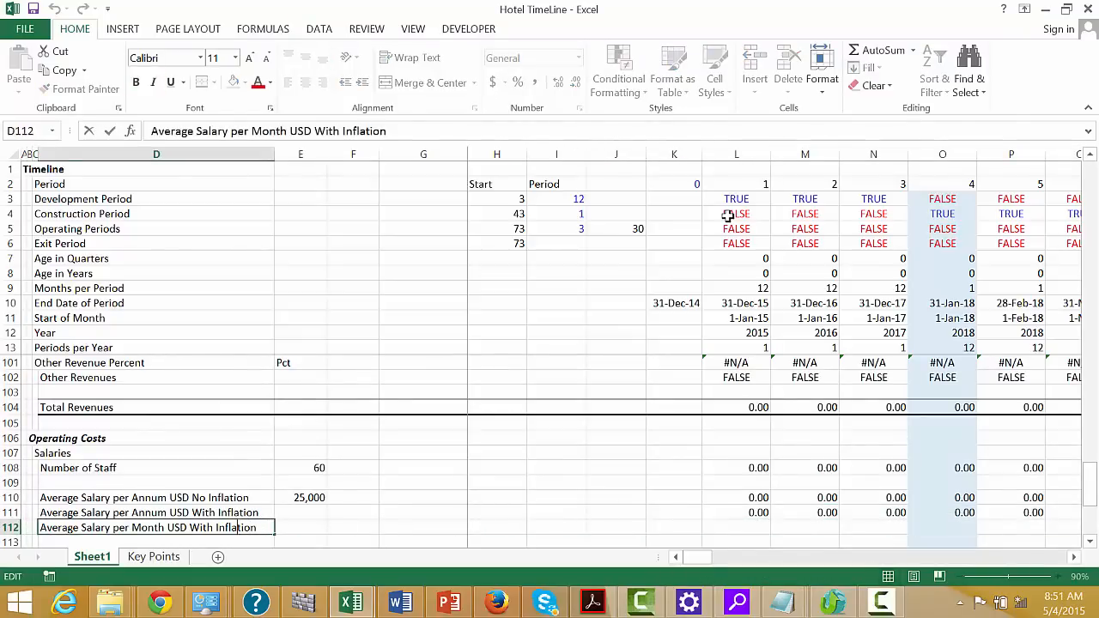
{"action": "type", "text": "Period"}
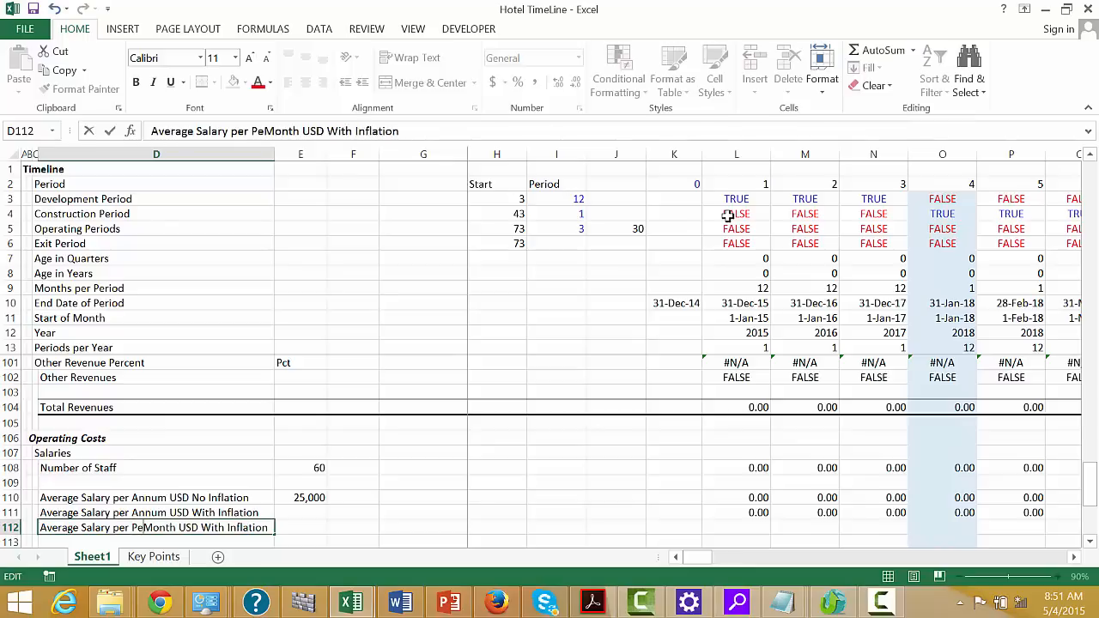
{"action": "key", "text": "Delete"}
{"action": "key", "text": "Delete"}
{"action": "key", "text": "Delete"}
{"action": "key", "text": "Delete"}
{"action": "key", "text": "Delete"}
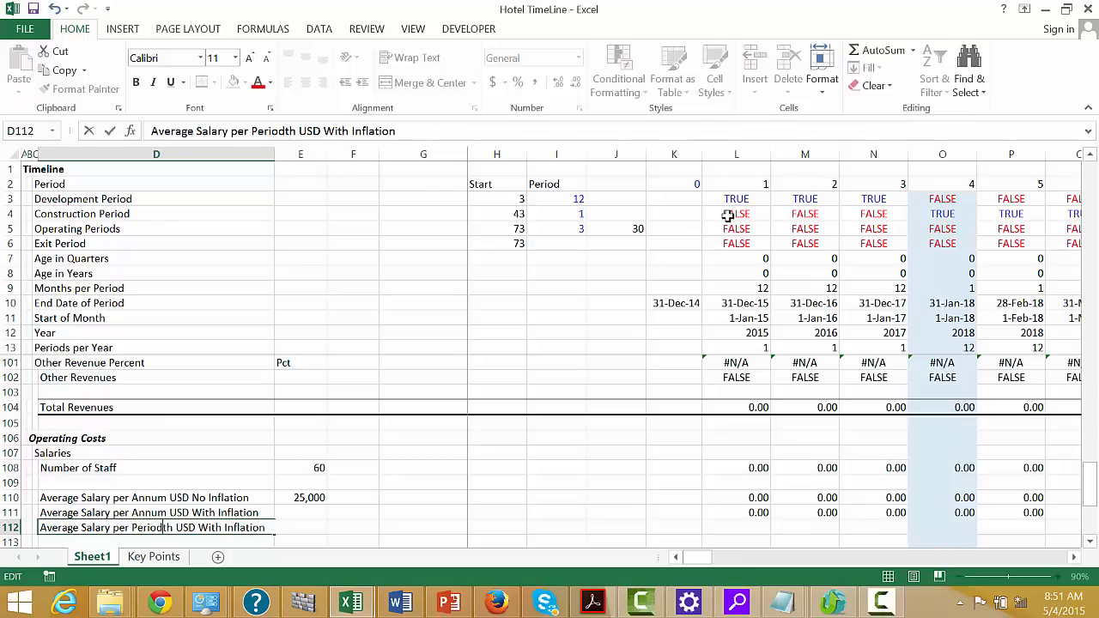
{"action": "key", "text": "Return"}
{"action": "key", "text": "Up"}
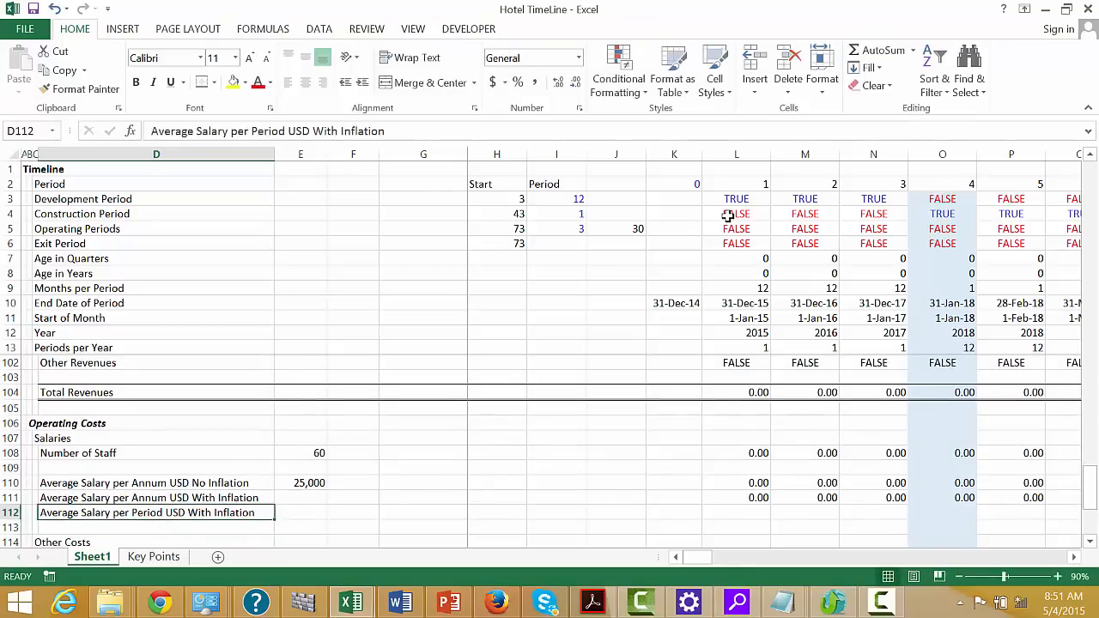
Begin the Average Salary per Period formula in L112 by multiplying inflated annual salary L111 by Number of Staff L108
{"action": "key", "text": "Right"}
{"action": "key", "text": "Right"}
{"action": "key", "text": "Right"}
{"action": "key", "text": "Right"}
{"action": "key", "text": "Right"}
{"action": "key", "text": "Right"}
{"action": "key", "text": "Right"}
{"action": "key", "text": "Right"}
{"action": "type", "text": "="}
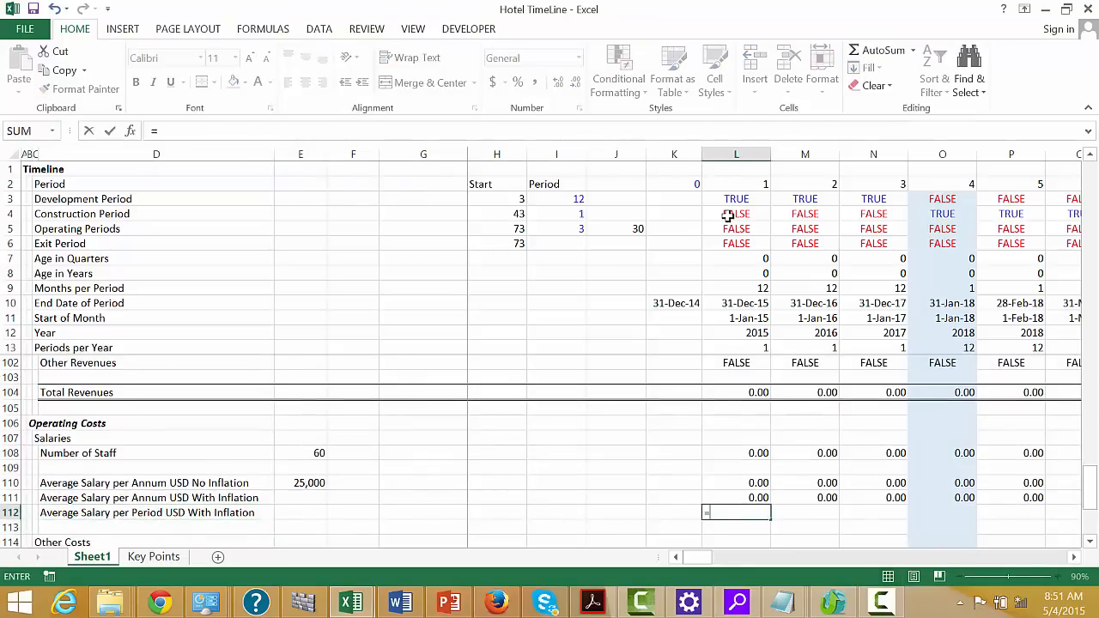
{"action": "key", "text": "Up"}
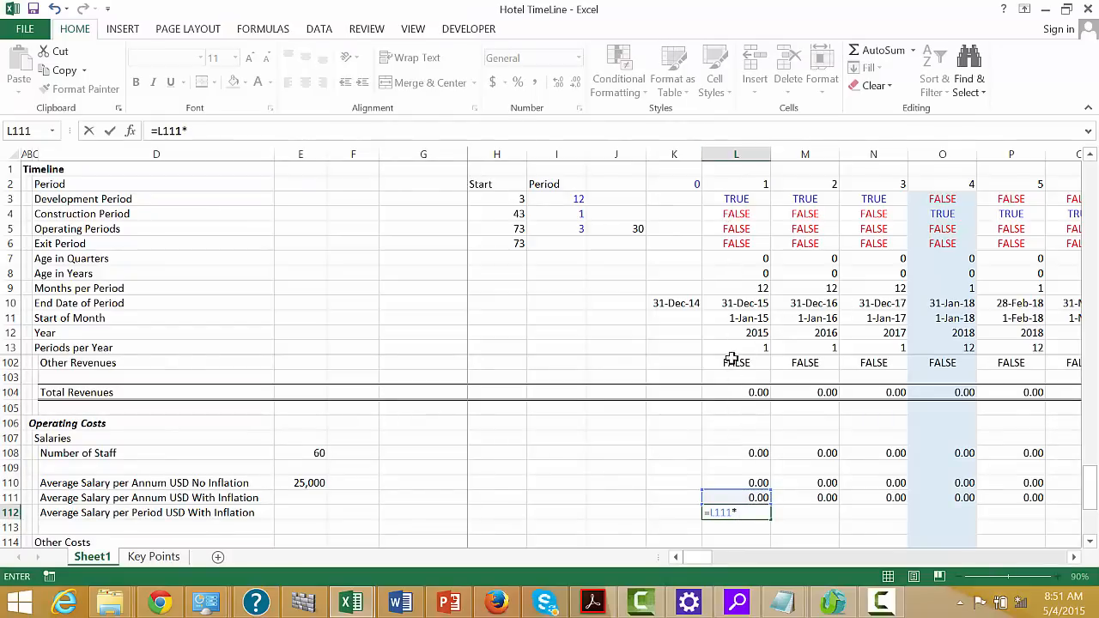
{"action": "type", "text": "*"}
{"action": "left_click", "coordinate": [747, 451]}
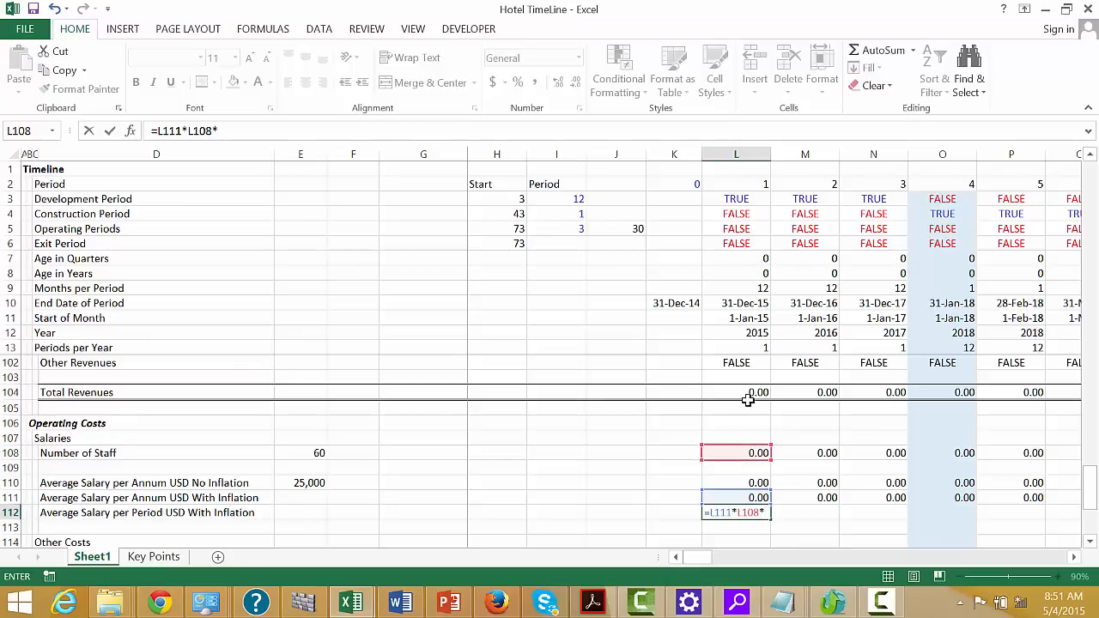
Complete L112 as =L111*L108*L14 using the Fraction of Year, and fill it across the timeline
{"action": "left_click", "coordinate": [743, 290]}
{"action": "key", "text": "Down"}
{"action": "key", "text": "Down"}
{"action": "key", "text": "Down"}
{"action": "key", "text": "Down"}
{"action": "key", "text": "Down"}
{"action": "key", "text": "Down"}
{"action": "key", "text": "Down"}
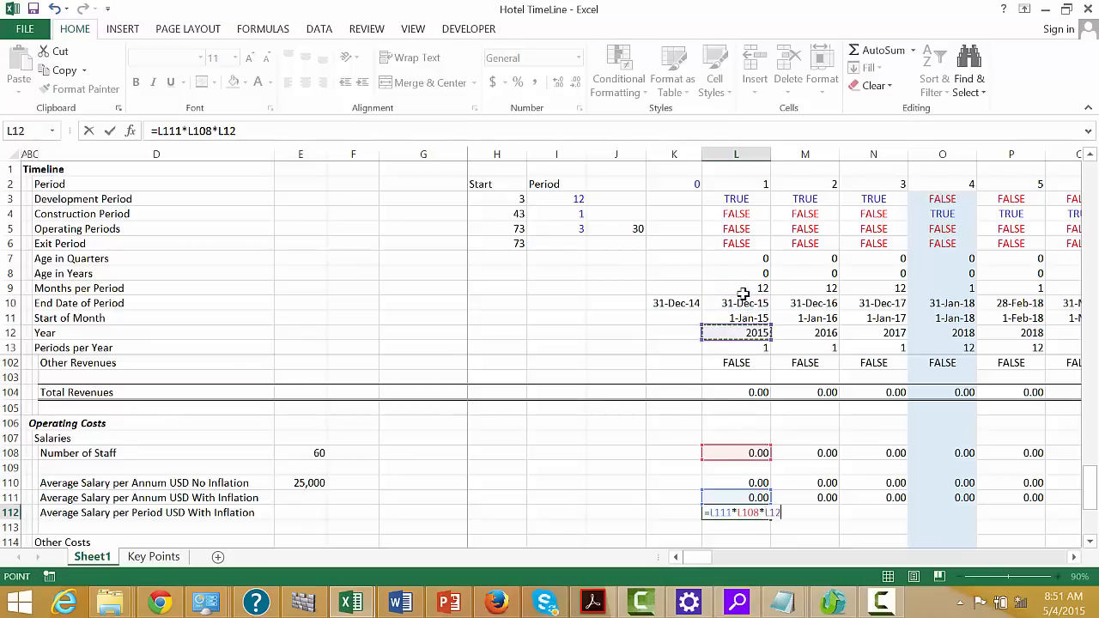
{"action": "key", "text": "Up"}
{"action": "key", "text": "Up"}
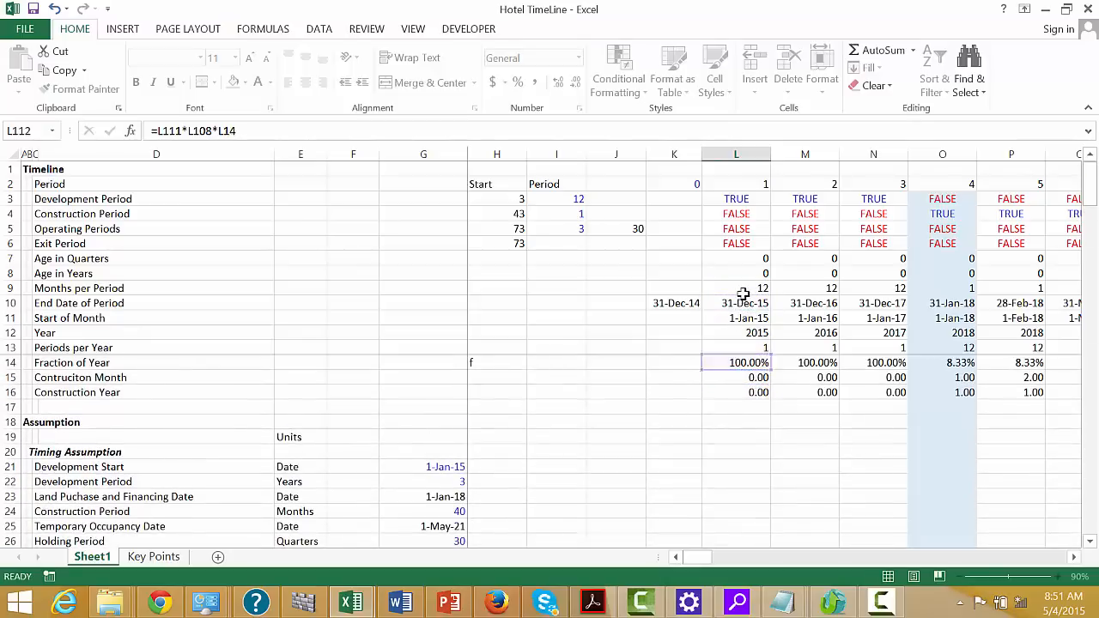
{"action": "key", "text": "Return"}
{"action": "key", "text": "Up"}
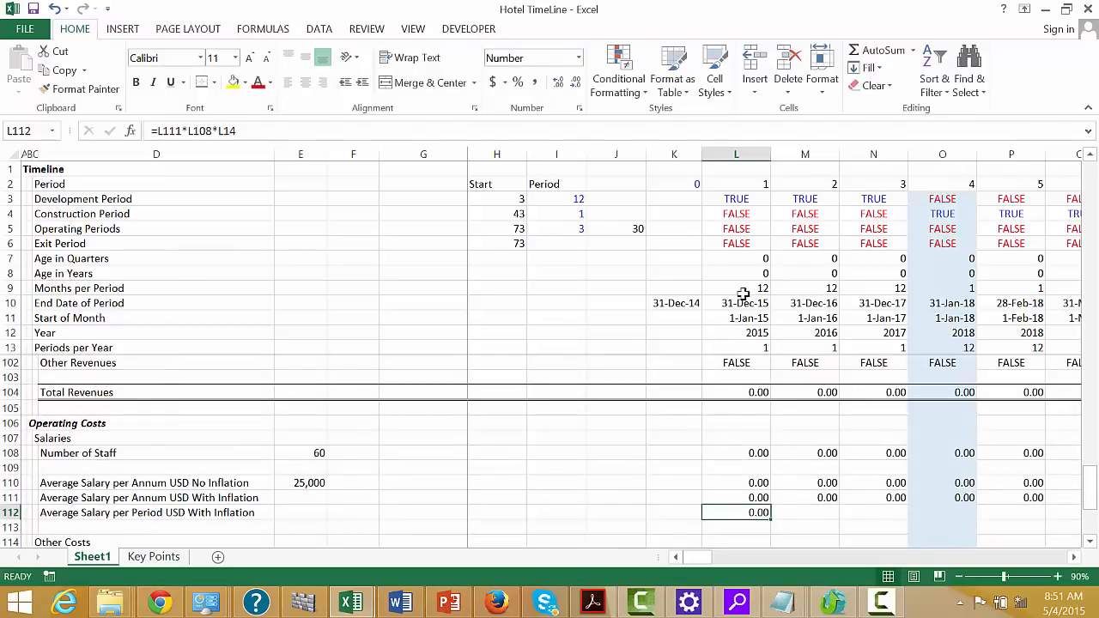
{"action": "key", "text": "ctrl+shift+r"}
Link the Overhead Percent in E115 to the first Pct of Salary operating expense assumption with =G57
{"action": "key", "text": "Right"}
{"action": "key", "text": "Down"}
{"action": "key", "text": "Down"}
{"action": "key", "text": "Down"}
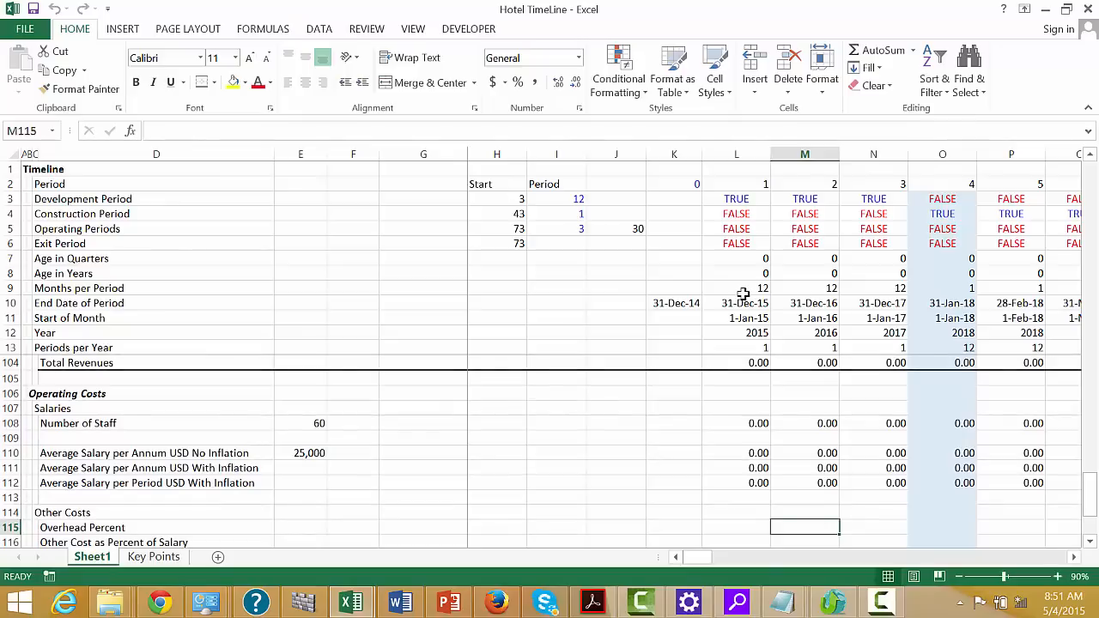
{"action": "key", "text": "Left"}
{"action": "key", "text": "Left"}
{"action": "key", "text": "Left"}
{"action": "key", "text": "Left"}
{"action": "key", "text": "Left"}
{"action": "key", "text": "Left"}
{"action": "key", "text": "Left"}
{"action": "key", "text": "Left"}
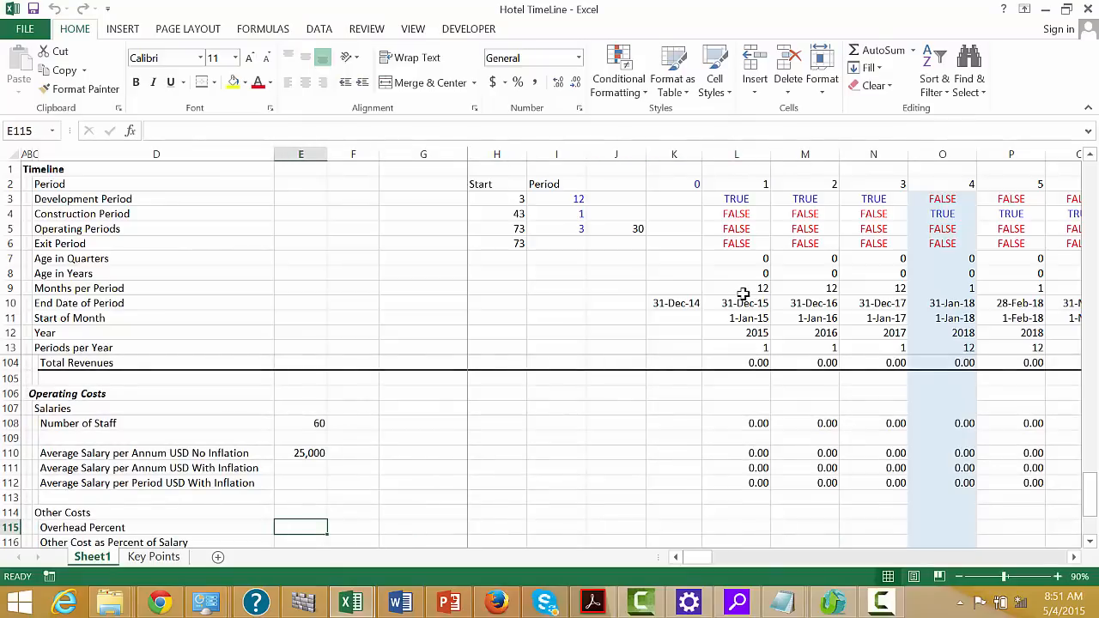
{"action": "type", "text": "="}
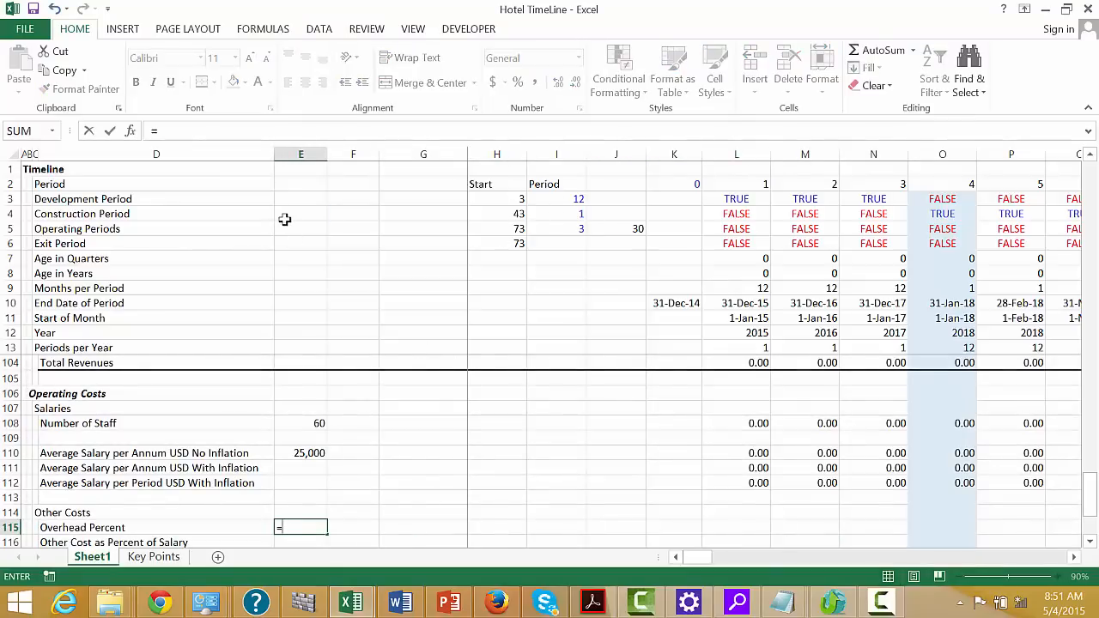
{"action": "key", "text": "Up"}
{"action": "key", "text": "Up"}
{"action": "key", "text": "Up"}
{"action": "key", "text": "Up"}
{"action": "key", "text": "Up"}
{"action": "key", "text": "Up"}
{"action": "key", "text": "Up"}
{"action": "key", "text": "Up"}
{"action": "key", "text": "Up"}
{"action": "key", "text": "Up"}
{"action": "key", "text": "Up"}
{"action": "key", "text": "Up"}
{"action": "key", "text": "Up"}
{"action": "key", "text": "Up"}
{"action": "key", "text": "Up"}
{"action": "key", "text": "Up"}
{"action": "key", "text": "Up"}
{"action": "key", "text": "Up"}
{"action": "key", "text": "Up"}
{"action": "key", "text": "Up"}
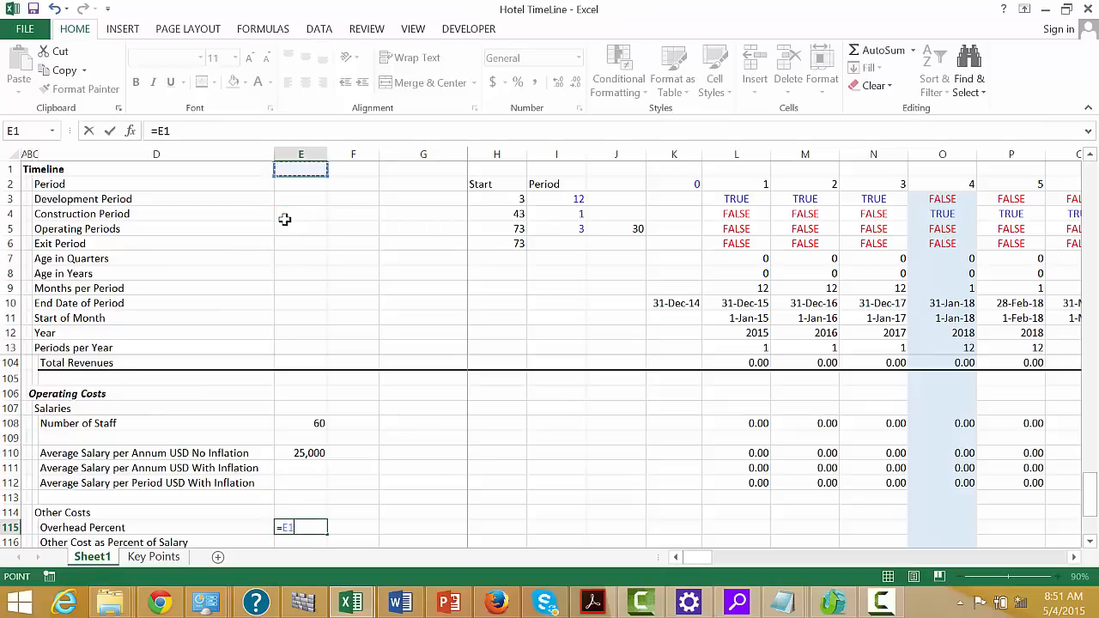
{"action": "key", "text": "Down"}
{"action": "key", "text": "Down"}
{"action": "key", "text": "Down"}
{"action": "key", "text": "Down"}
{"action": "key", "text": "Down"}
{"action": "key", "text": "Down"}
{"action": "key", "text": "Down"}
{"action": "key", "text": "Down"}
{"action": "key", "text": "Down"}
{"action": "key", "text": "Down"}
{"action": "key", "text": "Down"}
{"action": "key", "text": "Down"}
{"action": "key", "text": "Down"}
{"action": "key", "text": "Down"}
{"action": "key", "text": "Down"}
{"action": "key", "text": "Down"}
{"action": "key", "text": "Down"}
{"action": "key", "text": "Down"}
{"action": "key", "text": "Down"}
{"action": "key", "text": "Down"}
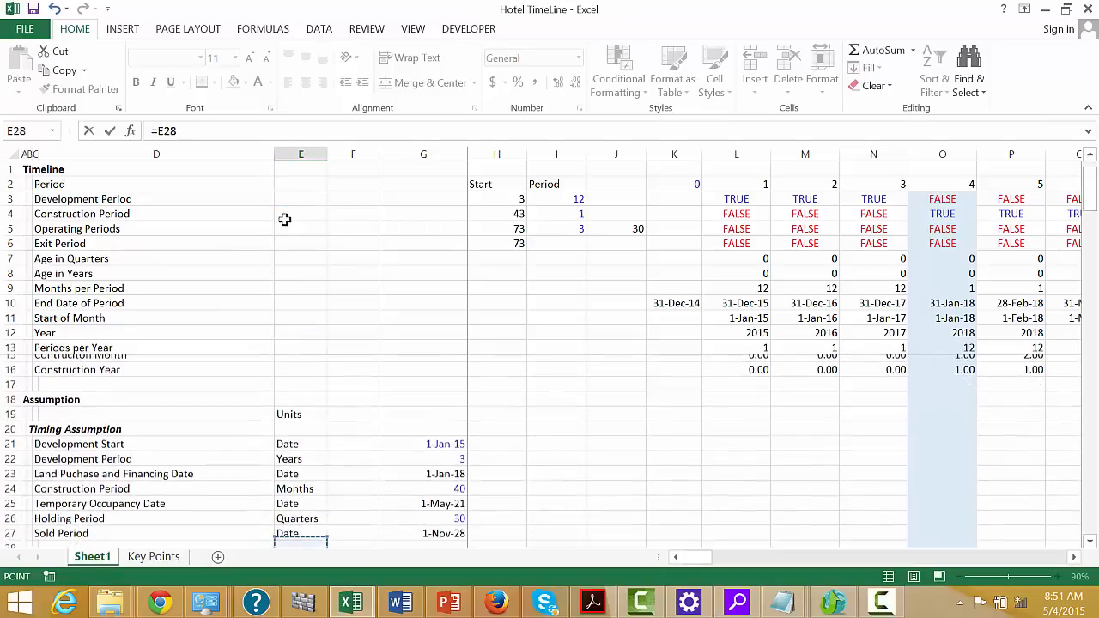
{"action": "key", "text": "Down"}
{"action": "key", "text": "Down"}
{"action": "key", "text": "Down"}
{"action": "key", "text": "Down"}
{"action": "key", "text": "Down"}
{"action": "key", "text": "Down"}
{"action": "key", "text": "Down"}
{"action": "key", "text": "Down"}
{"action": "key", "text": "Down"}
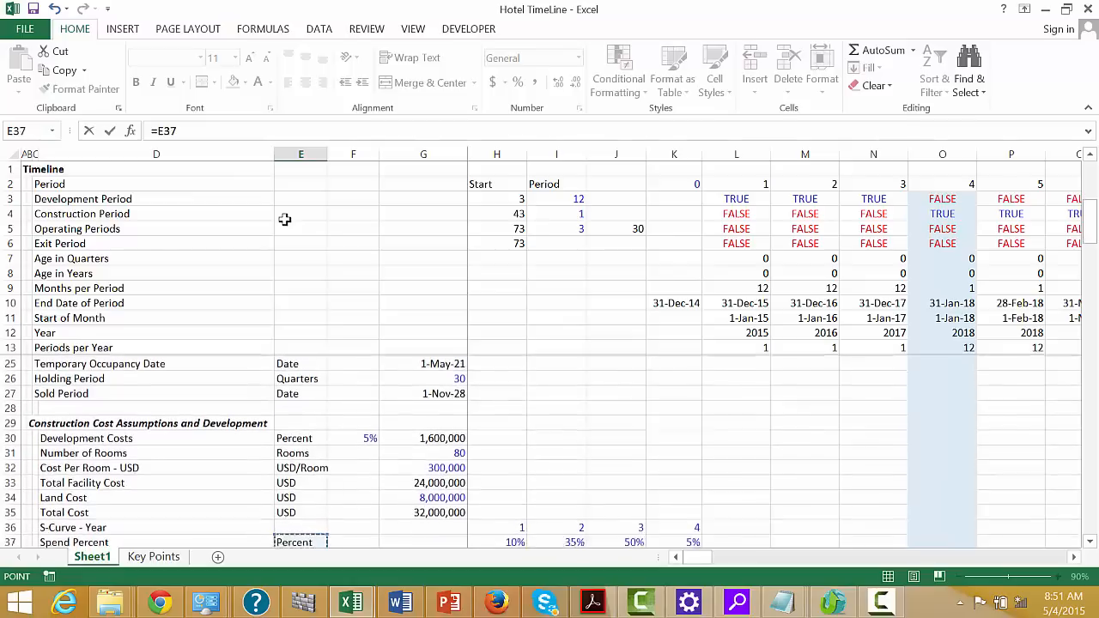
{"action": "key", "text": "Down"}
{"action": "key", "text": "Down"}
{"action": "key", "text": "Down"}
{"action": "key", "text": "Down"}
{"action": "key", "text": "Down"}
{"action": "key", "text": "Down"}
{"action": "key", "text": "Down"}
{"action": "key", "text": "Down"}
{"action": "key", "text": "Down"}
{"action": "key", "text": "Down"}
{"action": "key", "text": "Down"}
{"action": "key", "text": "Down"}
{"action": "key", "text": "Down"}
{"action": "key", "text": "Down"}
{"action": "key", "text": "Down"}
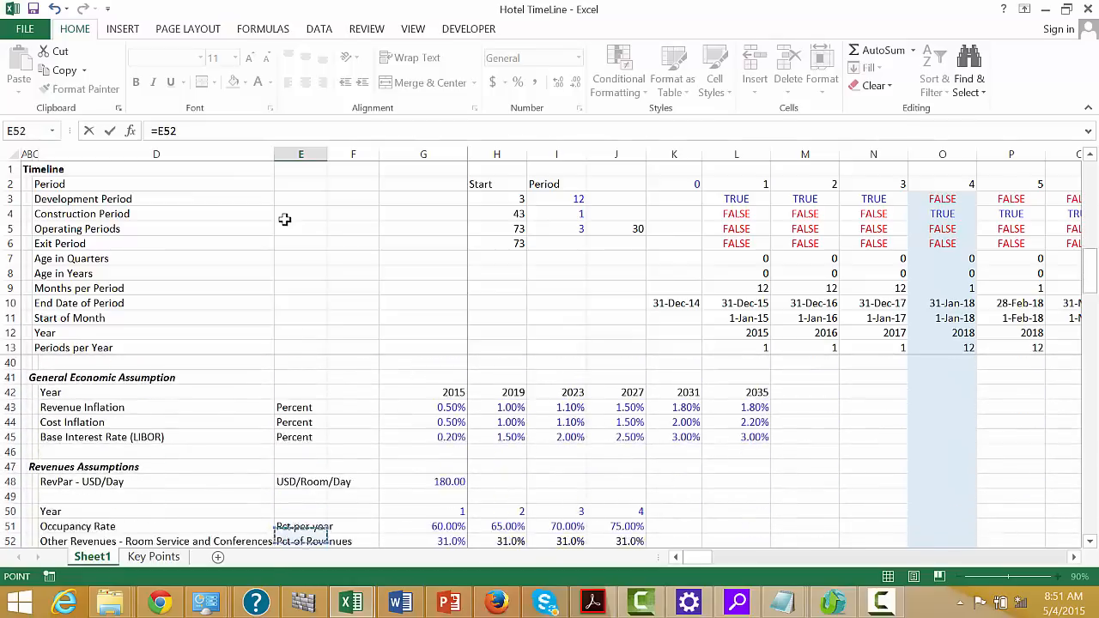
{"action": "key", "text": "Down"}
{"action": "key", "text": "Down"}
{"action": "key", "text": "Down"}
{"action": "key", "text": "Down"}
{"action": "key", "text": "Down"}
{"action": "key", "text": "Down"}
{"action": "key", "text": "Down"}
{"action": "key", "text": "Down"}
{"action": "key", "text": "Down"}
{"action": "key", "text": "Down"}
{"action": "key", "text": "Down"}
{"action": "key", "text": "Down"}
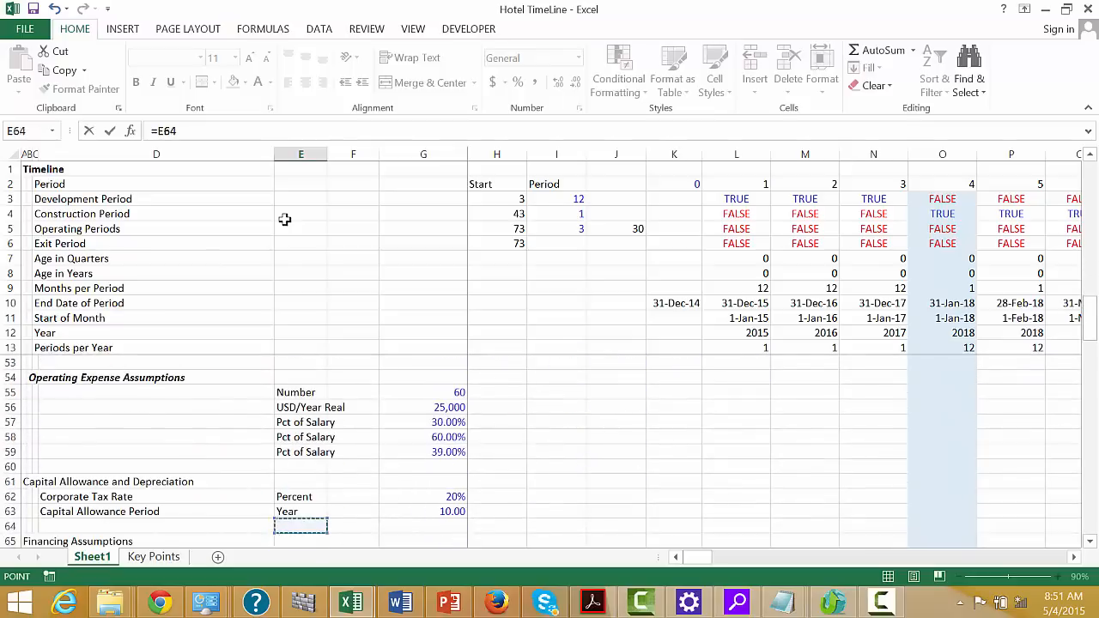
{"action": "key", "text": "Up"}
{"action": "key", "text": "Up"}
{"action": "key", "text": "Up"}
{"action": "key", "text": "Up"}
{"action": "key", "text": "Up"}
{"action": "key", "text": "Up"}
{"action": "key", "text": "Up"}
{"action": "key", "text": "Up"}
{"action": "key", "text": "Down"}
{"action": "key", "text": "Left"}
{"action": "key", "text": "Left"}
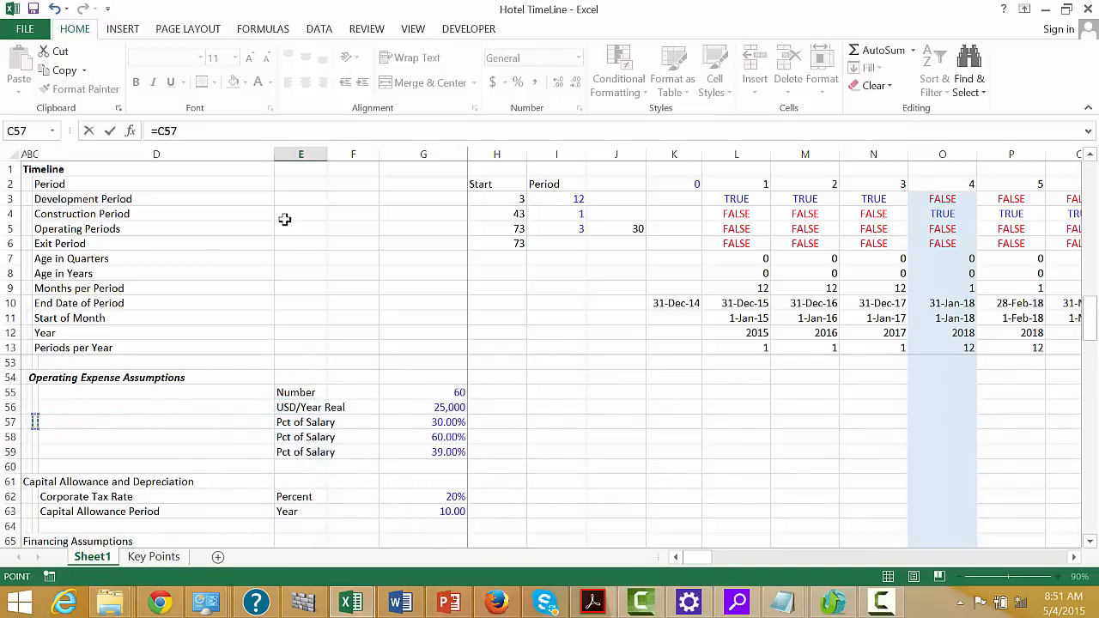
{"action": "key", "text": "Right"}
{"action": "key", "text": "Right"}
{"action": "key", "text": "Right"}
{"action": "key", "text": "Left"}
{"action": "key", "text": "Left"}
{"action": "key", "text": "Left"}
{"action": "key", "text": "Right"}
{"action": "key", "text": "Right"}
{"action": "key", "text": "Right"}
{"action": "key", "text": "Right"}
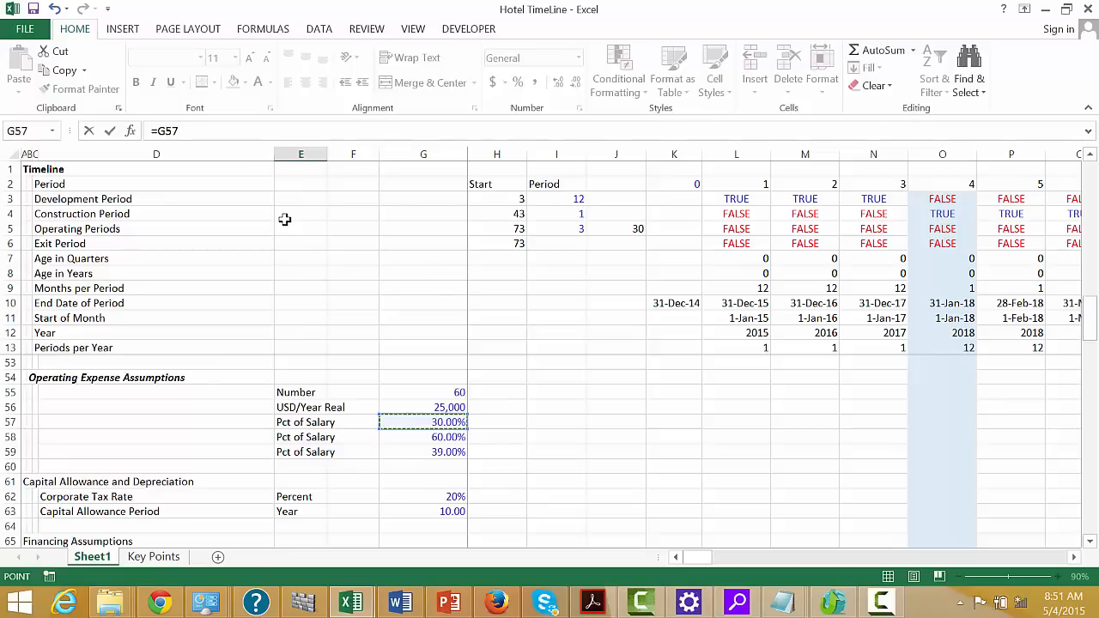
{"action": "key", "text": "Return"}
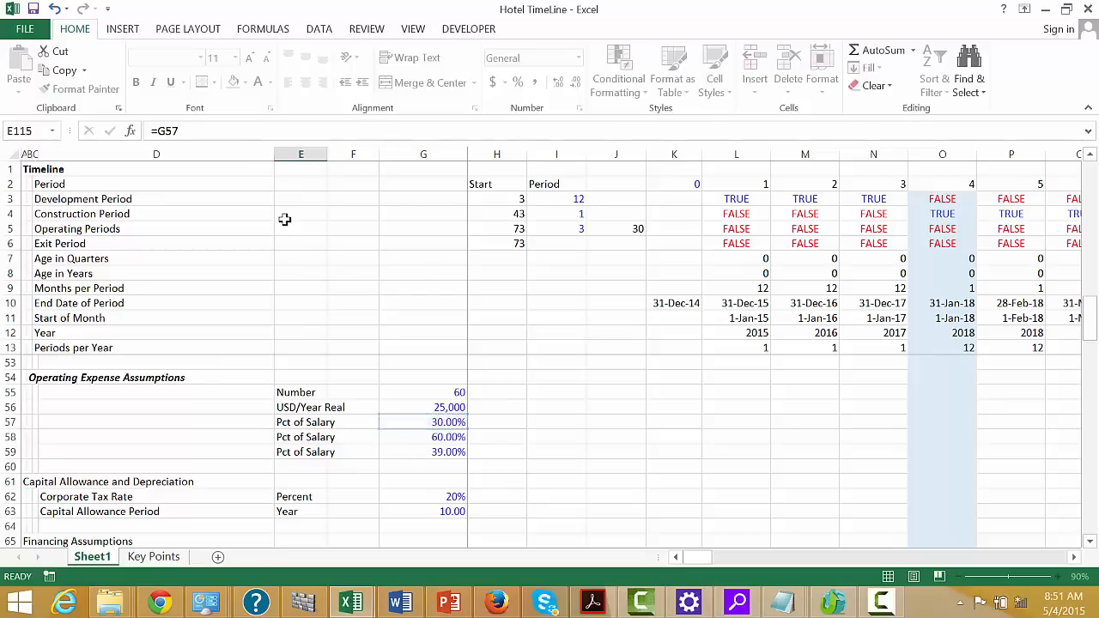
Link Other Cost as Percent of Salary in E116 to the second Pct of Salary assumption with =G58
{"action": "type", "text": "="}
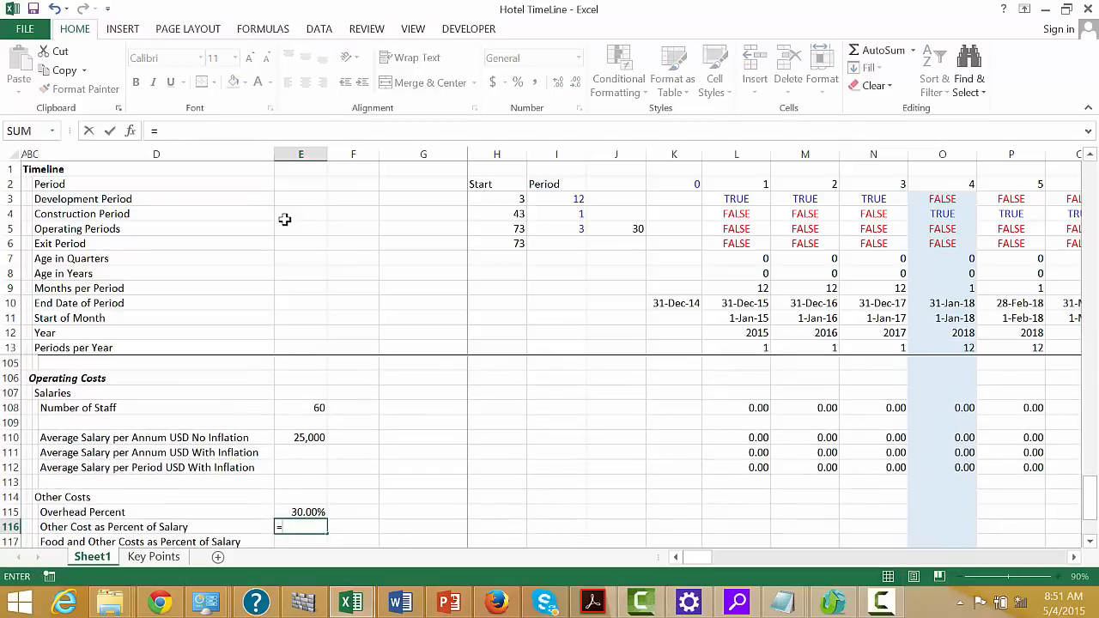
{"action": "key", "text": "Up"}
{"action": "key", "text": "Up"}
{"action": "key", "text": "Up"}
{"action": "key", "text": "Up"}
{"action": "key", "text": "Up"}
{"action": "key", "text": "Up"}
{"action": "key", "text": "Up"}
{"action": "key", "text": "Up"}
{"action": "key", "text": "Up"}
{"action": "key", "text": "Up"}
{"action": "key", "text": "Up"}
{"action": "key", "text": "Up"}
{"action": "key", "text": "Up"}
{"action": "key", "text": "Up"}
{"action": "key", "text": "Up"}
{"action": "key", "text": "Up"}
{"action": "key", "text": "Up"}
{"action": "key", "text": "Up"}
{"action": "key", "text": "Up"}
{"action": "key", "text": "Up"}
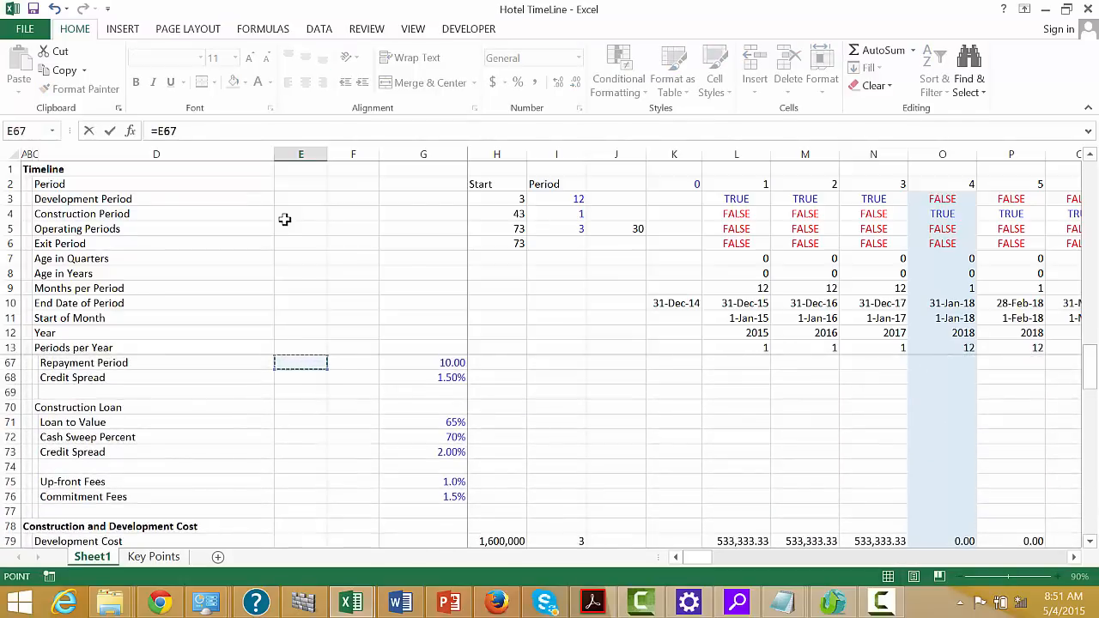
{"action": "key", "text": "Up"}
{"action": "key", "text": "Up"}
{"action": "key", "text": "Up"}
{"action": "key", "text": "Up"}
{"action": "key", "text": "Up"}
{"action": "key", "text": "Up"}
{"action": "key", "text": "Up"}
{"action": "key", "text": "Up"}
{"action": "key", "text": "Up"}
{"action": "key", "text": "Up"}
{"action": "key", "text": "Up"}
{"action": "key", "text": "Up"}
{"action": "key", "text": "Up"}
{"action": "key", "text": "Up"}
{"action": "key", "text": "Up"}
{"action": "key", "text": "Up"}
{"action": "key", "text": "Up"}
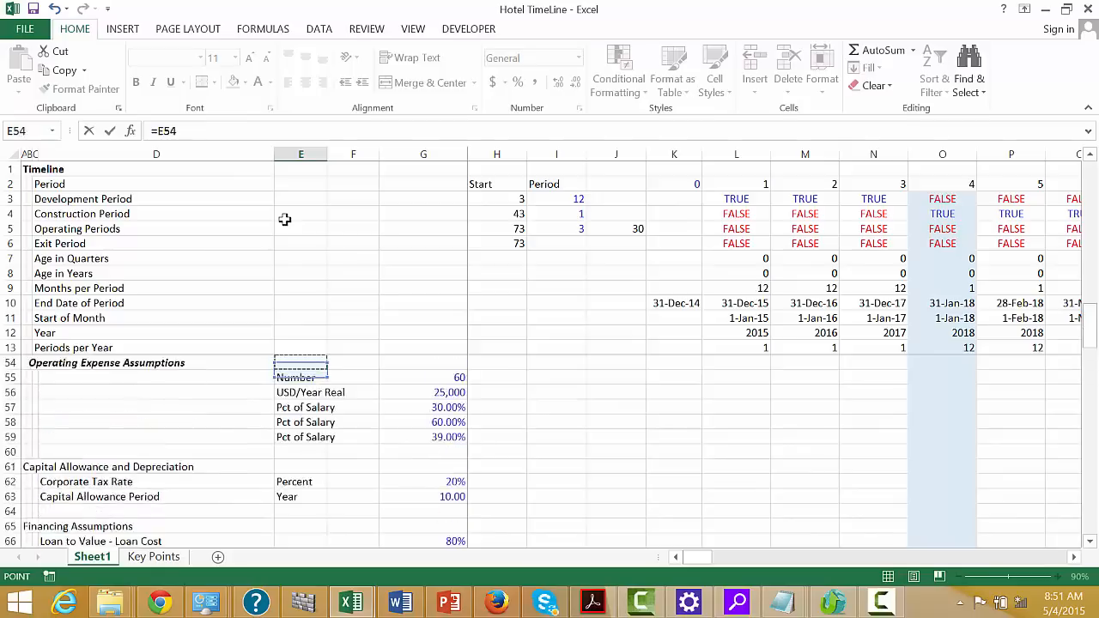
{"action": "key", "text": "Down"}
{"action": "key", "text": "Down"}
{"action": "key", "text": "Down"}
{"action": "key", "text": "Down"}
{"action": "key", "text": "Down"}
{"action": "key", "text": "Down"}
{"action": "key", "text": "Down"}
{"action": "key", "text": "Down"}
{"action": "key", "text": "Down"}
{"action": "key", "text": "Right"}
{"action": "key", "text": "Right"}
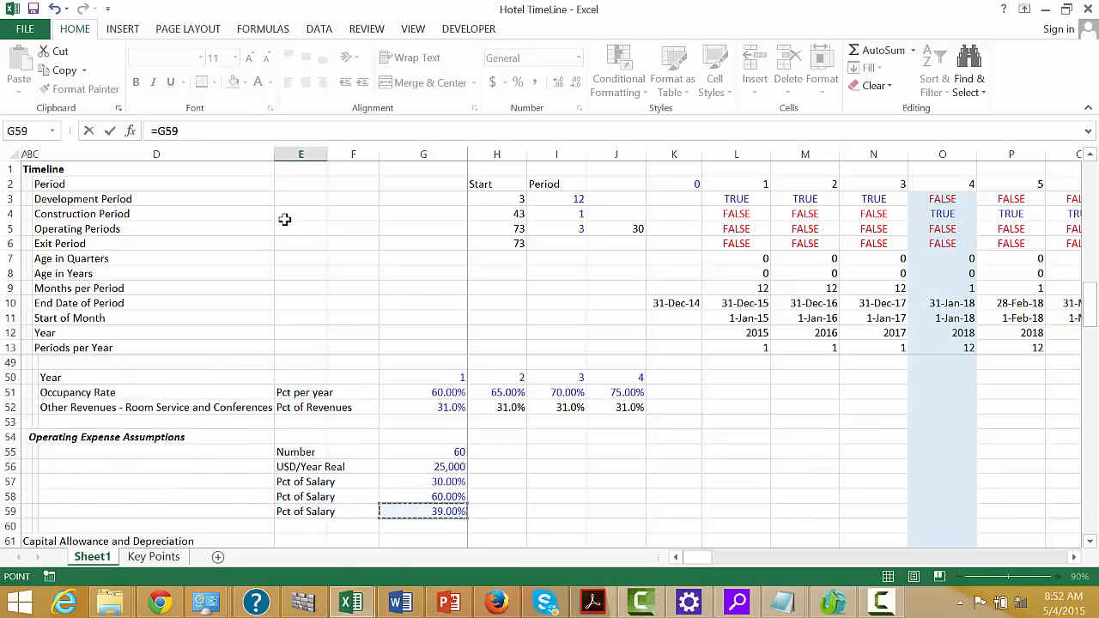
{"action": "key", "text": "Up"}
{"action": "key", "text": "Return"}
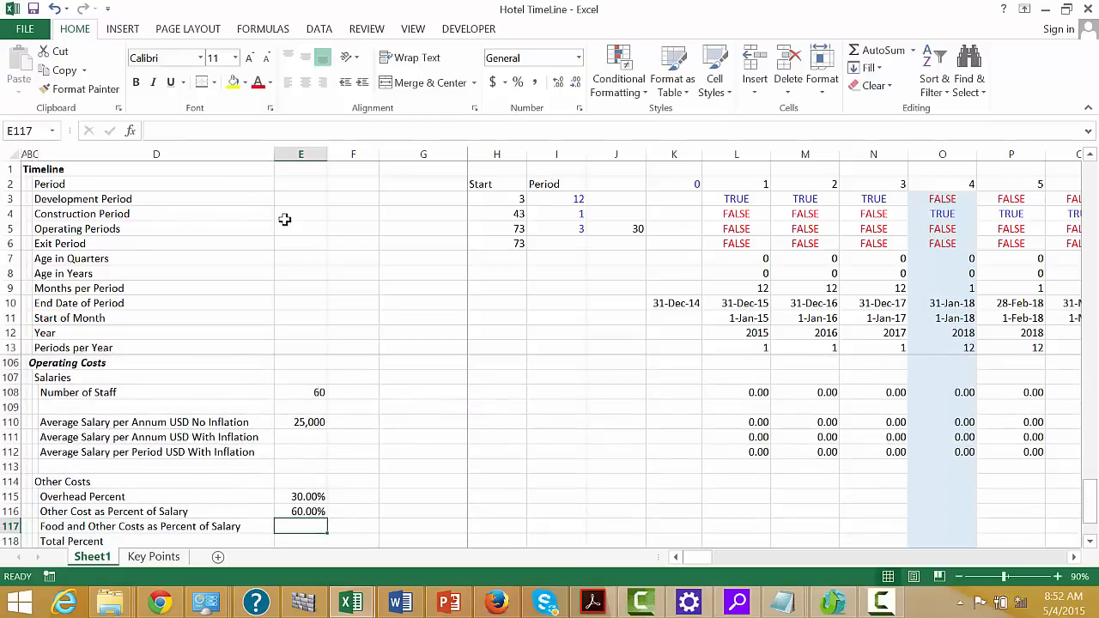
Link Food and Other Costs as Percent of Salary in E117 to the third Pct of Salary assumption, G59
{"action": "type", "text": "="}
{"action": "key", "text": "Up"}
{"action": "key", "text": "Up"}
{"action": "key", "text": "Up"}
{"action": "key", "text": "Up"}
{"action": "key", "text": "Up"}
{"action": "key", "text": "Up"}
{"action": "key", "text": "Up"}
{"action": "key", "text": "Up"}
{"action": "key", "text": "Up"}
{"action": "key", "text": "Up"}
{"action": "key", "text": "Up"}
{"action": "key", "text": "Up"}
{"action": "key", "text": "Up"}
{"action": "key", "text": "Up"}
{"action": "key", "text": "Up"}
{"action": "key", "text": "Up"}
{"action": "key", "text": "Up"}
{"action": "key", "text": "Up"}
{"action": "key", "text": "Up"}
{"action": "key", "text": "Up"}
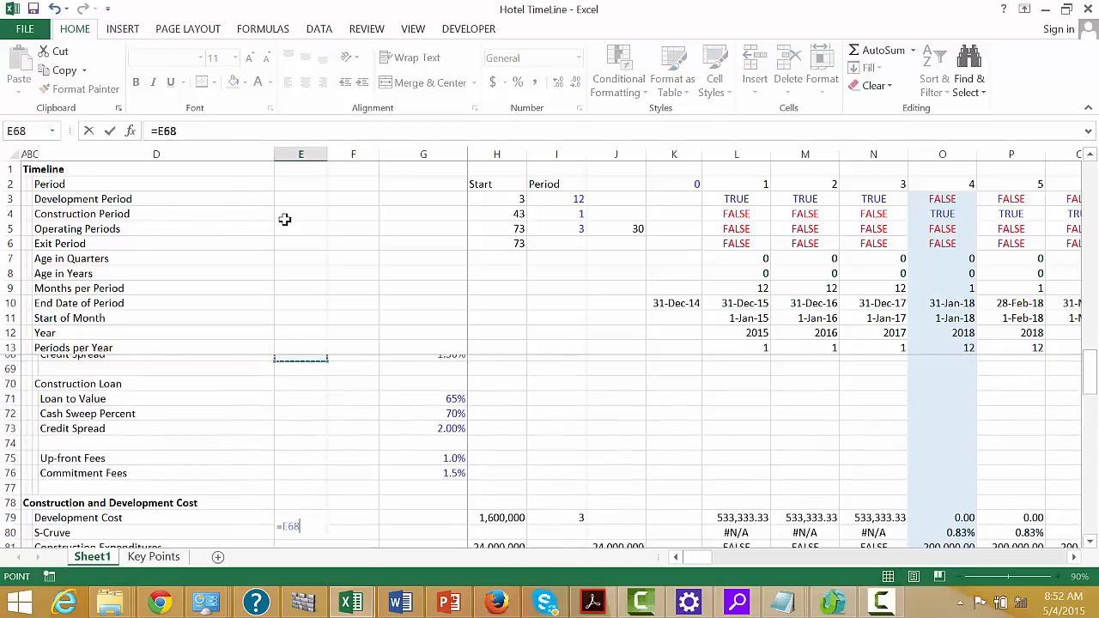
{"action": "key", "text": "Down"}
{"action": "key", "text": "Down"}
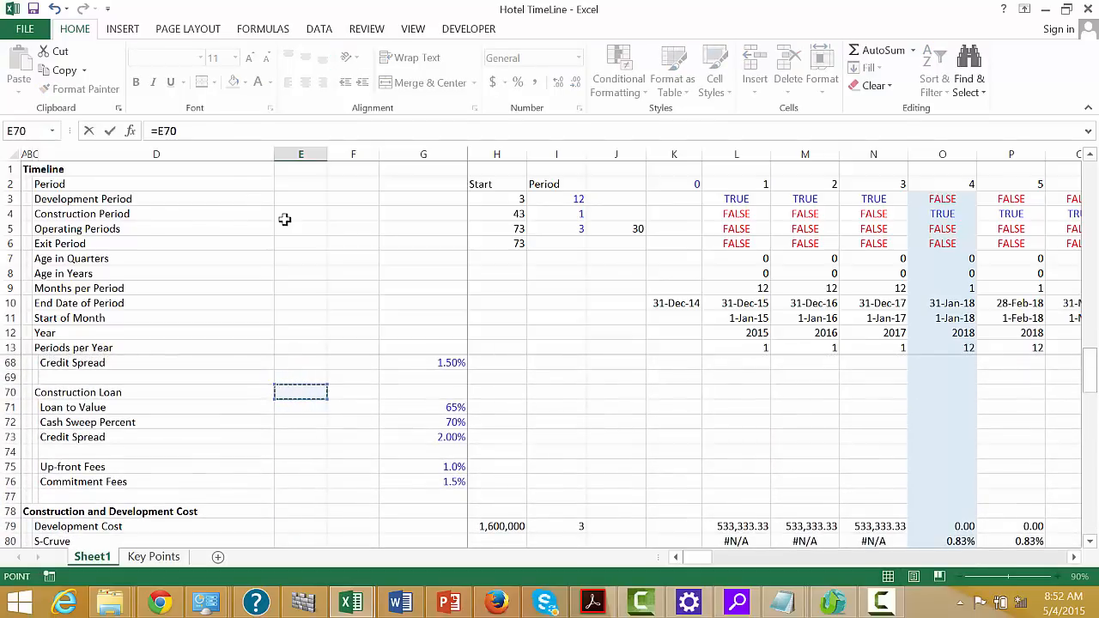
{"action": "key", "text": "Up"}
{"action": "key", "text": "Up"}
{"action": "key", "text": "Up"}
{"action": "key", "text": "Up"}
{"action": "key", "text": "Up"}
{"action": "key", "text": "Up"}
{"action": "key", "text": "Up"}
{"action": "key", "text": "Up"}
{"action": "key", "text": "Up"}
{"action": "key", "text": "Up"}
{"action": "key", "text": "Up"}
{"action": "key", "text": "Up"}
{"action": "key", "text": "Up"}
{"action": "key", "text": "Up"}
{"action": "key", "text": "Down"}
{"action": "key", "text": "Down"}
{"action": "key", "text": "Down"}
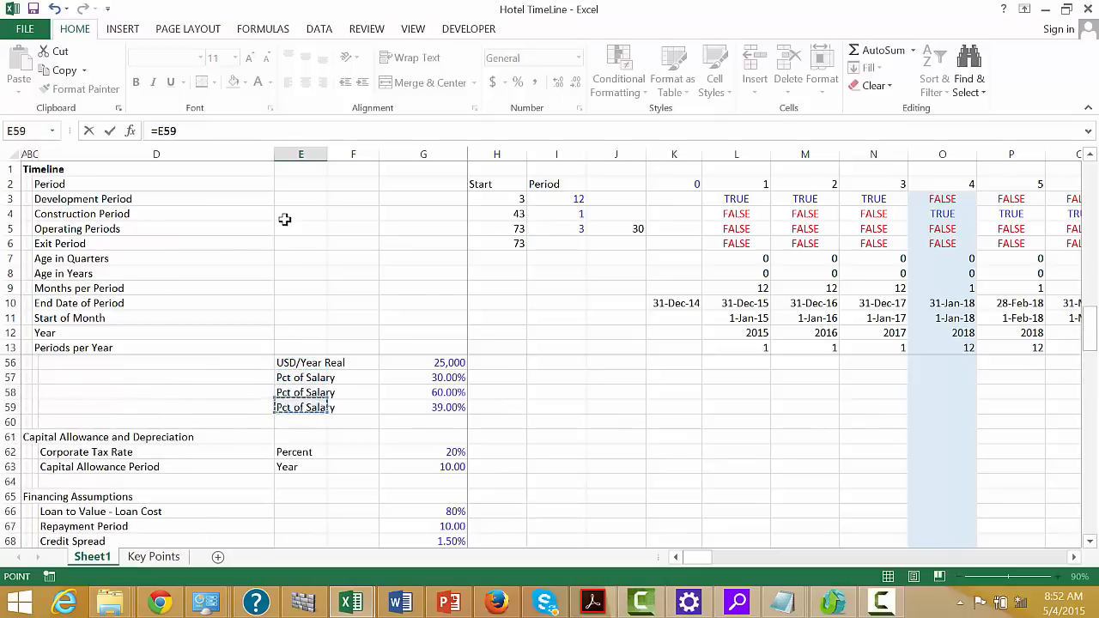
{"action": "key", "text": "Right"}
{"action": "key", "text": "Right"}
{"action": "key", "text": "Return"}
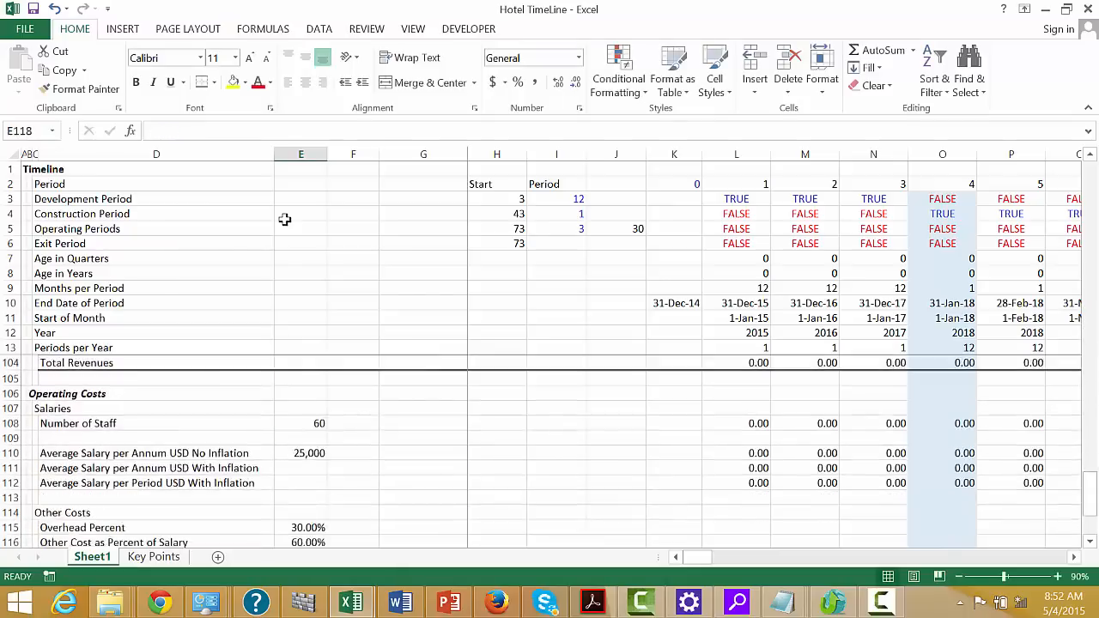
Shorten the label in D116 to "Other Cost"
{"action": "key", "text": "Left"}
{"action": "key", "text": "Left"}
{"action": "key", "text": "Right"}
{"action": "key", "text": "Right"}
{"action": "key", "text": "Right"}
{"action": "key", "text": "Right"}
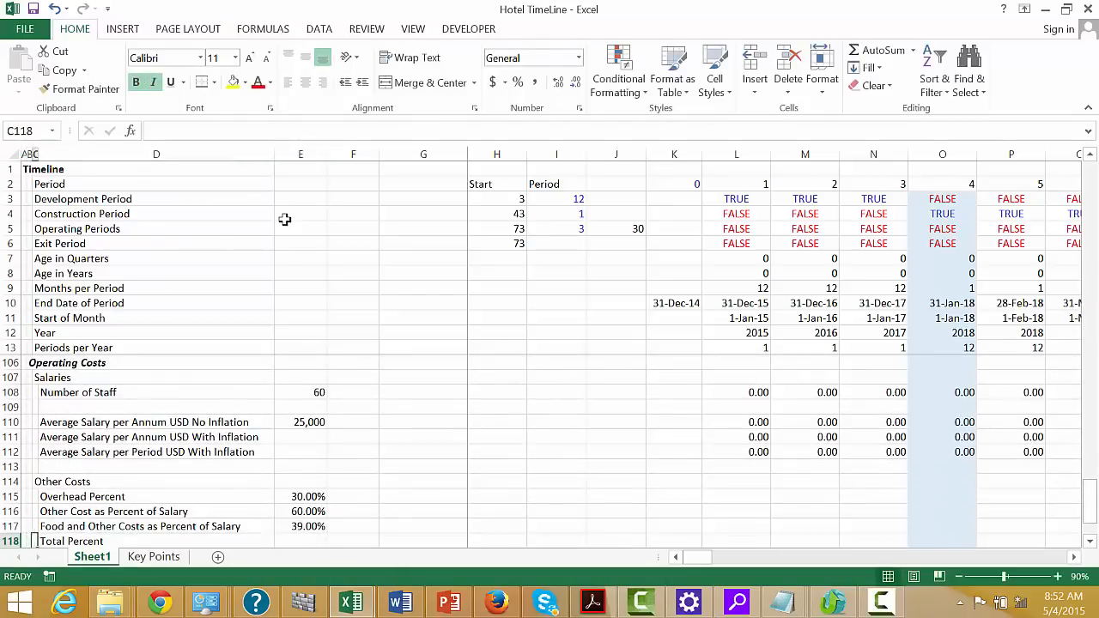
{"action": "key", "text": "Left"}
{"action": "key", "text": "Down"}
{"action": "key", "text": "Down"}
{"action": "key", "text": "Up"}
{"action": "key", "text": "Up"}
{"action": "key", "text": "Up"}
{"action": "key", "text": "Up"}
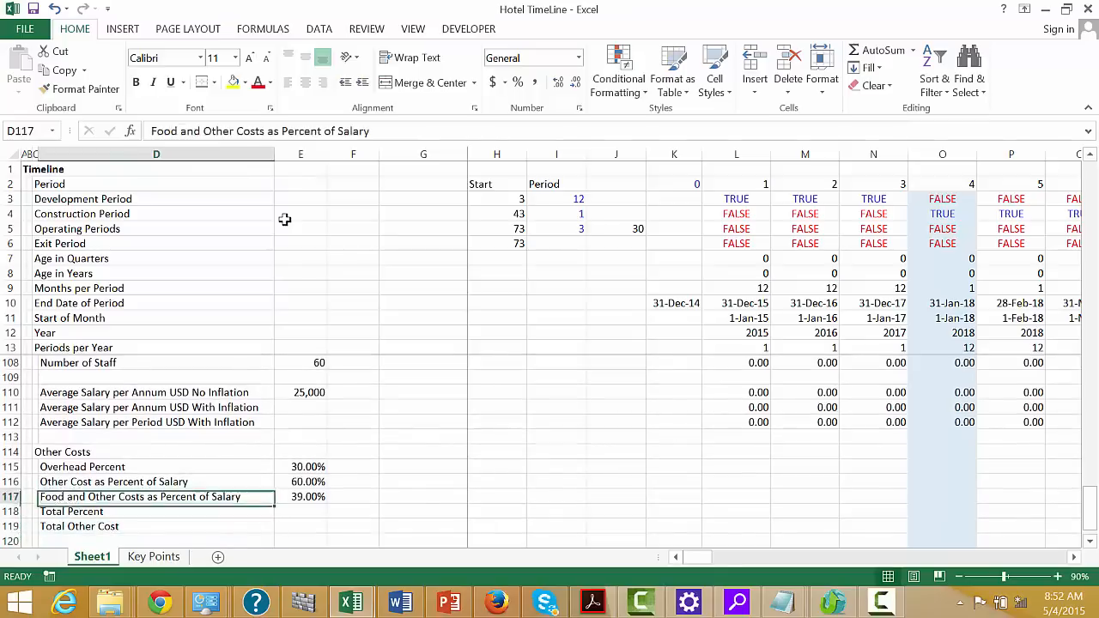
{"action": "key", "text": "F2"}
{"action": "key", "text": "BackSpace"}
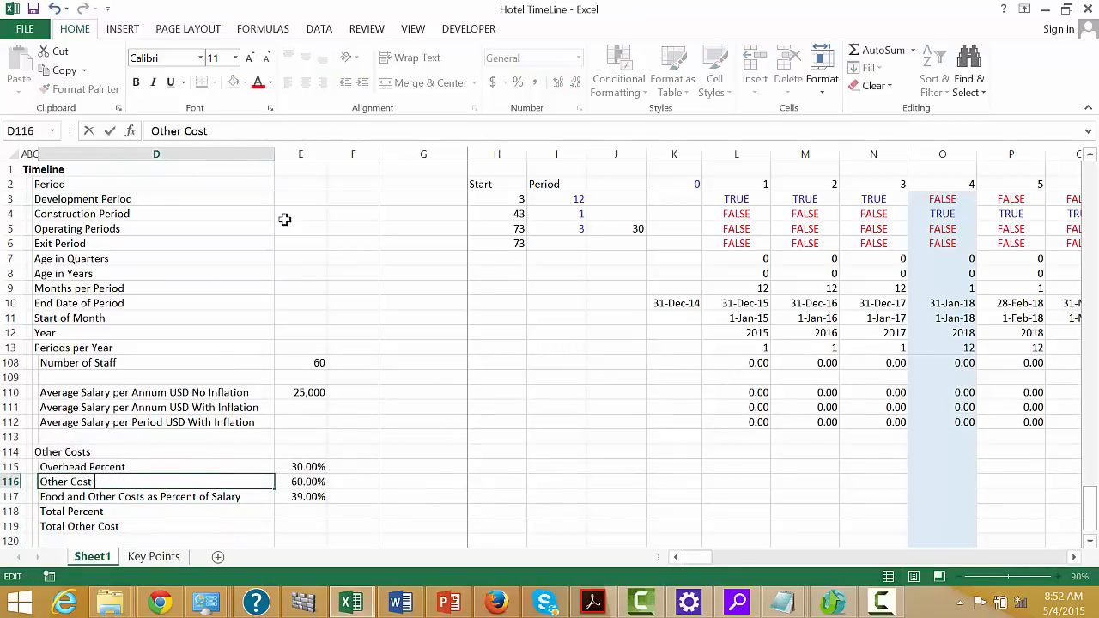
{"action": "key", "text": "Return"}
Shorten the label in D117 to "Food and Other Costs"
{"action": "key", "text": "F2"}
{"action": "key", "text": "BackSpace"}
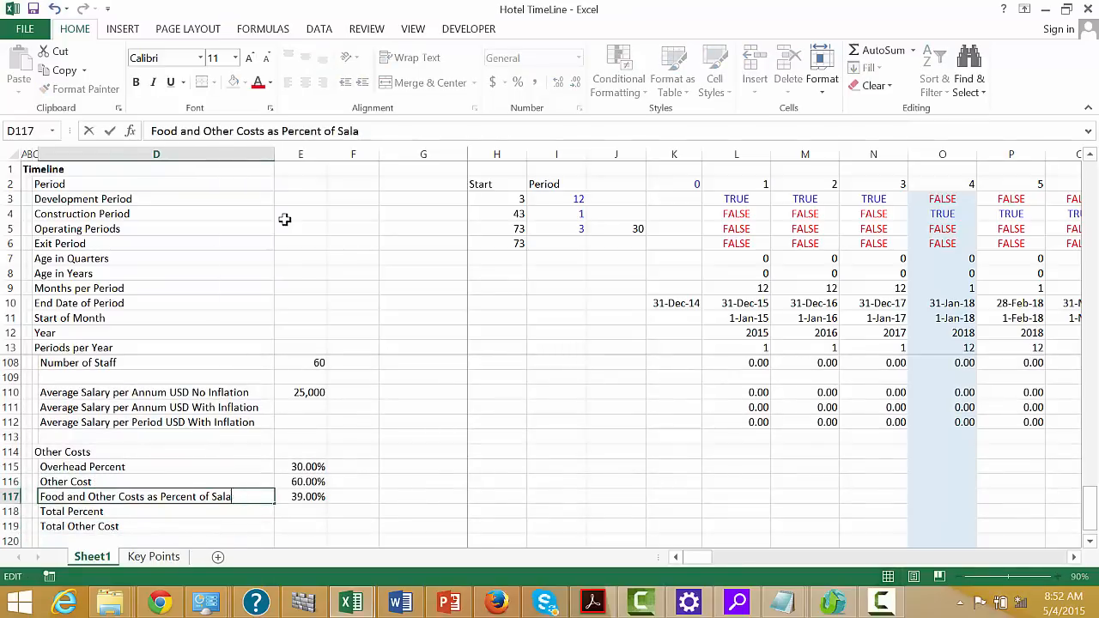
{"action": "key", "text": "Return"}
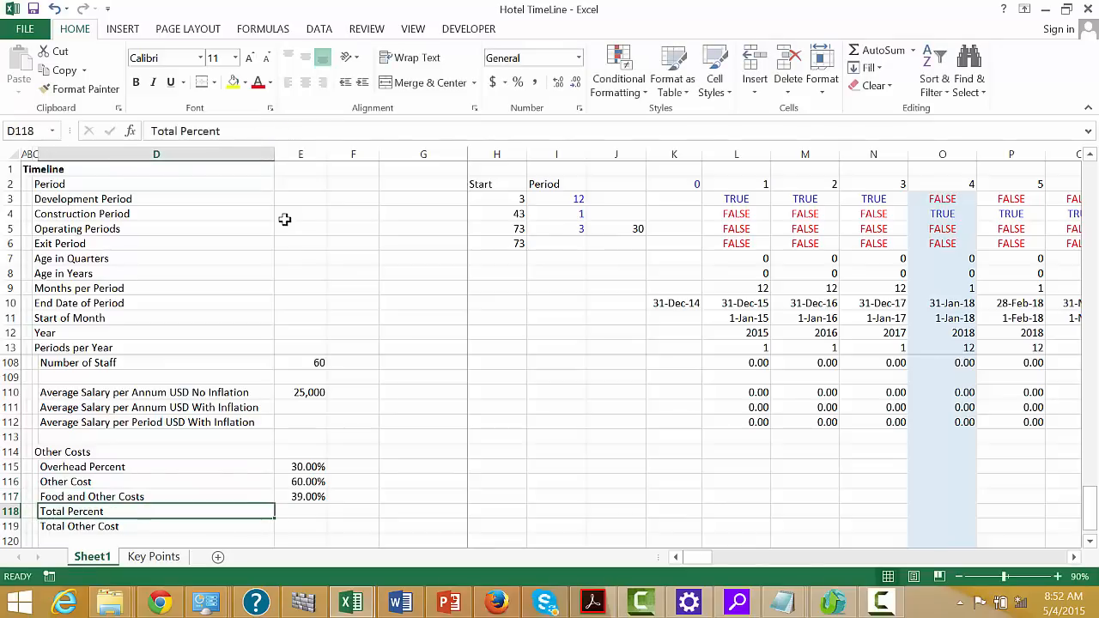
Delete the Total Percent row 118 and select L115, the first timeline cell of the Overhead Percent row
{"action": "key", "text": "shift+space"}
{"action": "key", "text": "ctrl+minus"}
{"action": "key", "text": "Up"}
{"action": "key", "text": "Up"}
{"action": "key", "text": "Up"}
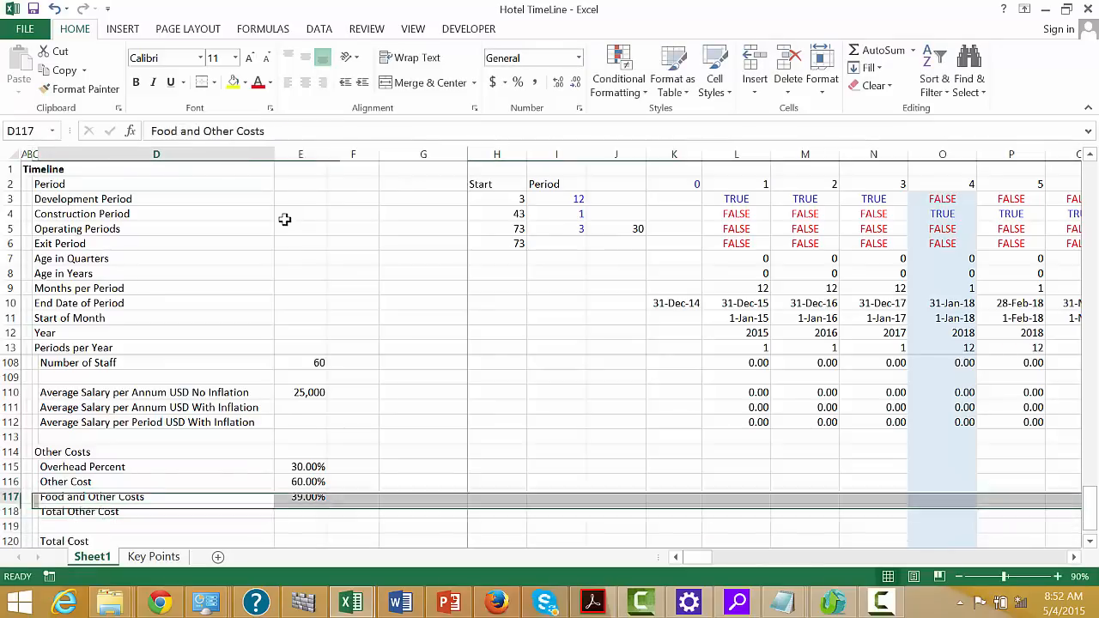
{"action": "key", "text": "Right"}
{"action": "key", "text": "Right"}
{"action": "key", "text": "Right"}
{"action": "key", "text": "Right"}
{"action": "key", "text": "Right"}
{"action": "key", "text": "Right"}
{"action": "key", "text": "Right"}
{"action": "key", "text": "Right"}
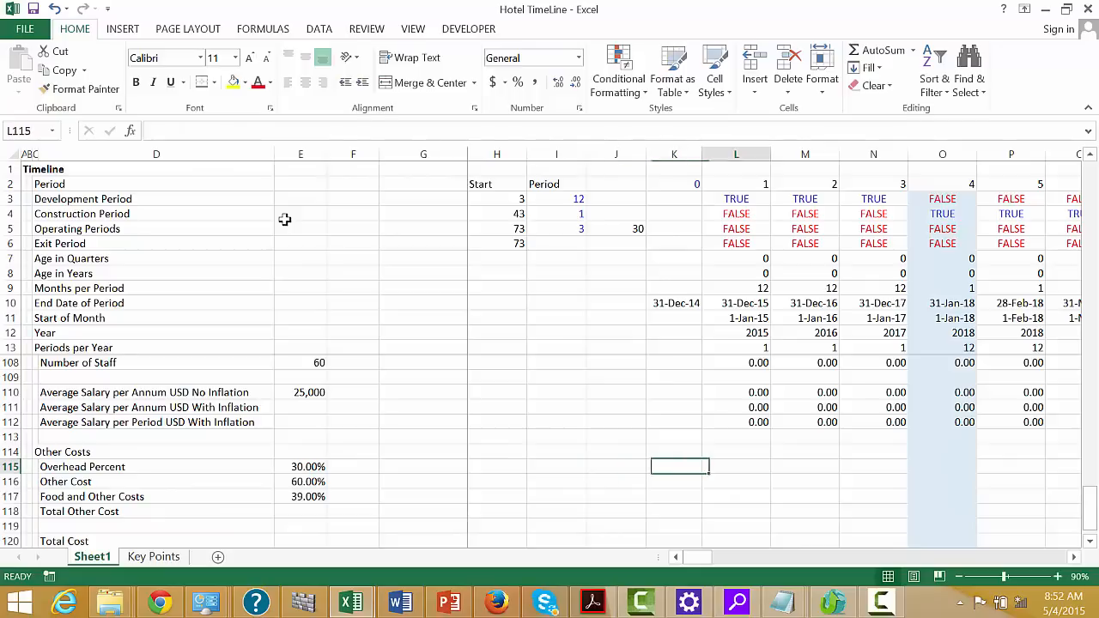
{"action": "type", "text": "="}
{"action": "key", "text": "Left"}
{"action": "key", "text": "ctrl+Left"}
{"action": "key", "text": "ctrl+Left"}
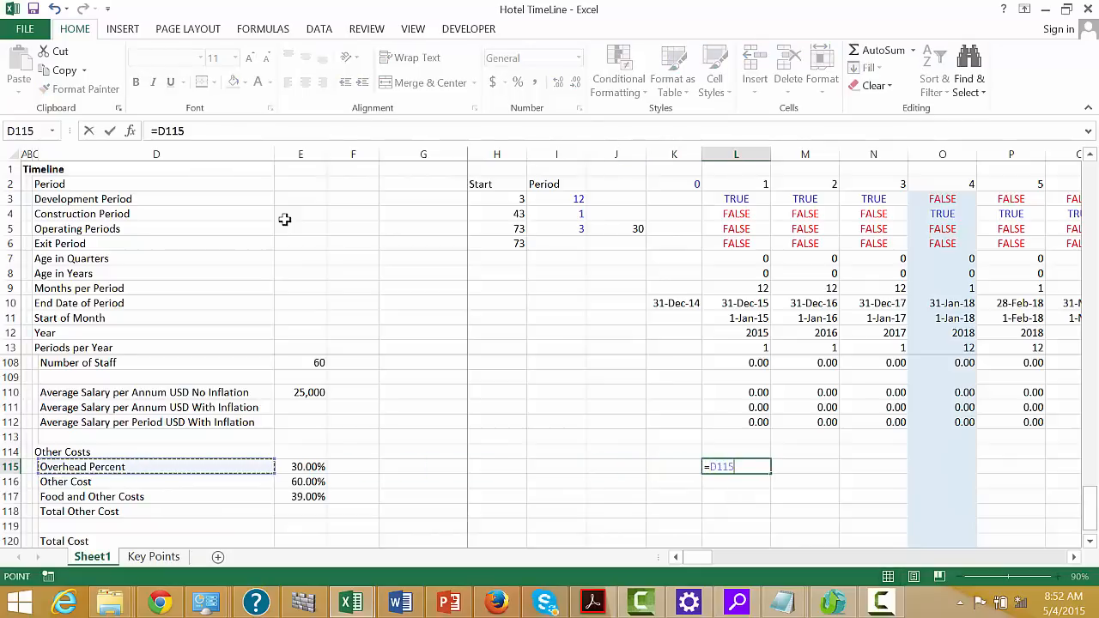
{"action": "key", "text": "Right"}
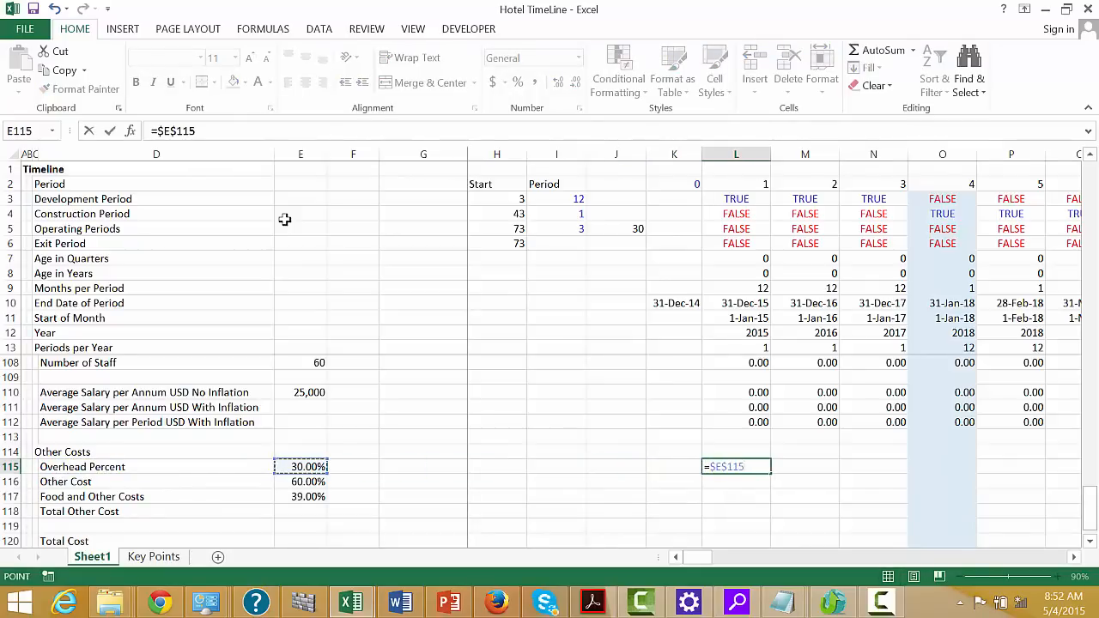
{"action": "type", "text": "*"}
{"action": "key", "text": "Up"}
{"action": "key", "text": "Up"}
{"action": "key", "text": "Up"}
{"action": "key", "text": "Up"}
{"action": "key", "text": "Up"}
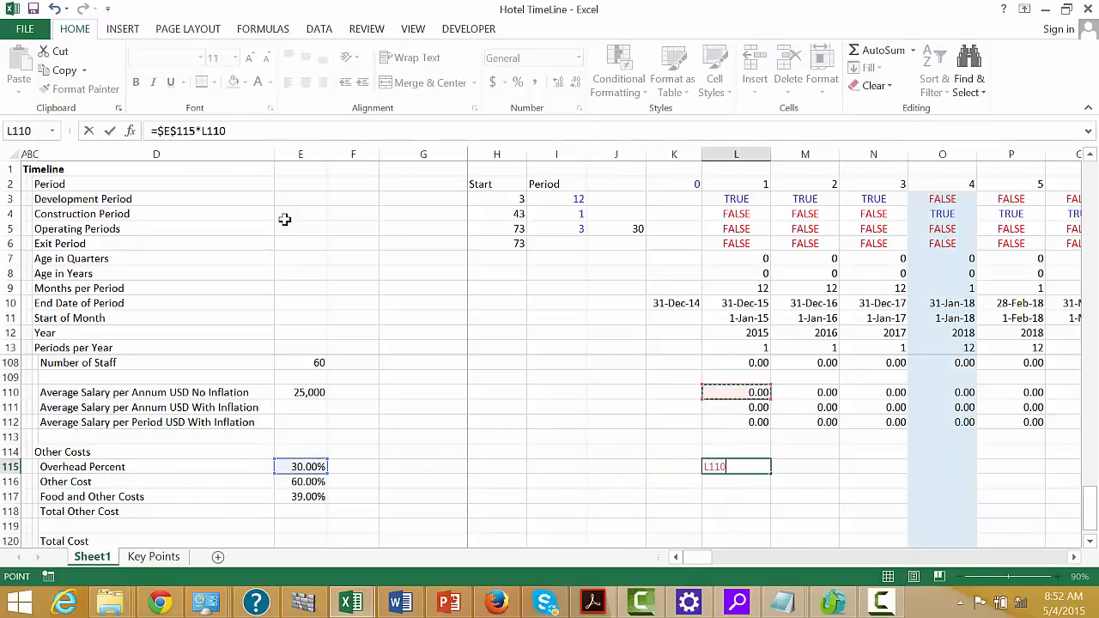
{"action": "key", "text": "Escape"}
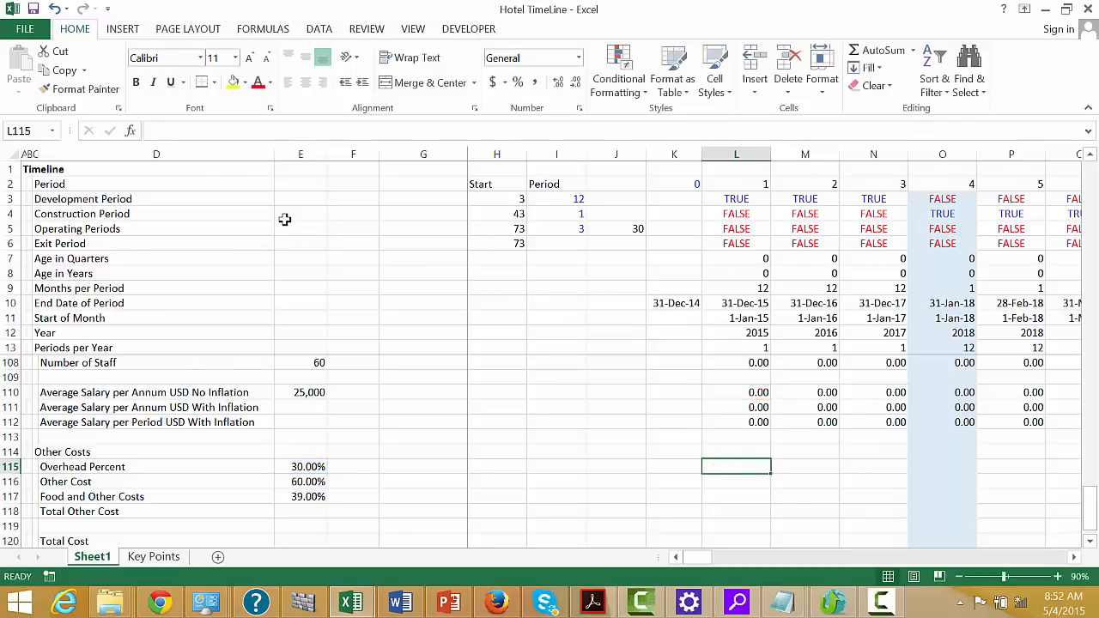
Enter =$E115*L$112 in L115 to calculate the overhead cost from the period salary with inflation
{"action": "type", "text": "="}
{"action": "key", "text": "Left"}
{"action": "key", "text": "Left"}
{"action": "key", "text": "ctrl+Left"}
{"action": "key", "text": "ctrl+Left"}
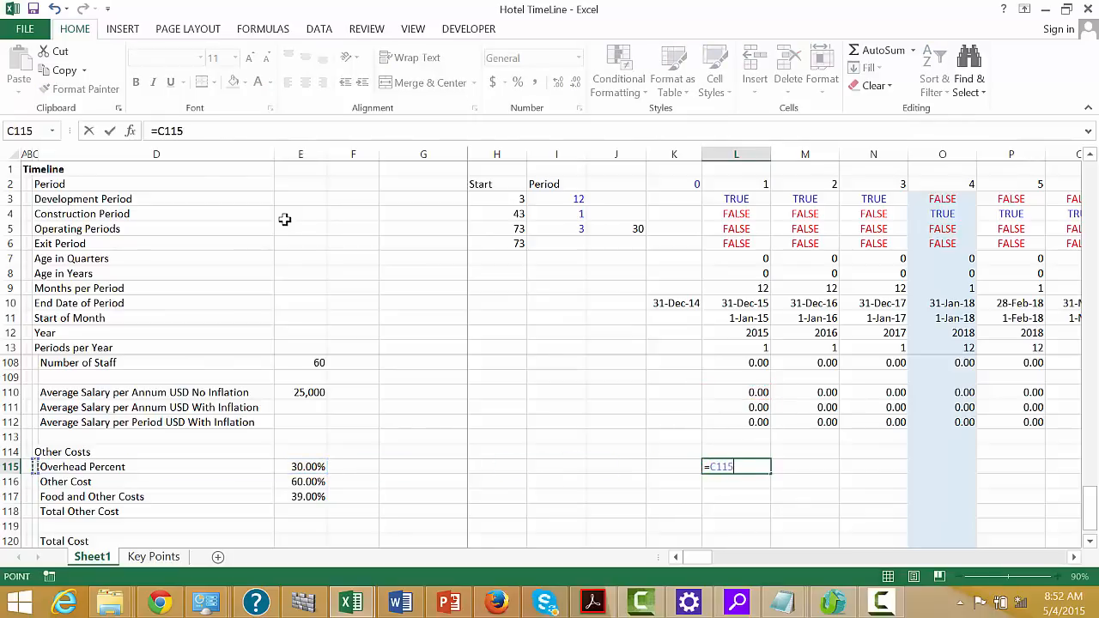
{"action": "key", "text": "Right"}
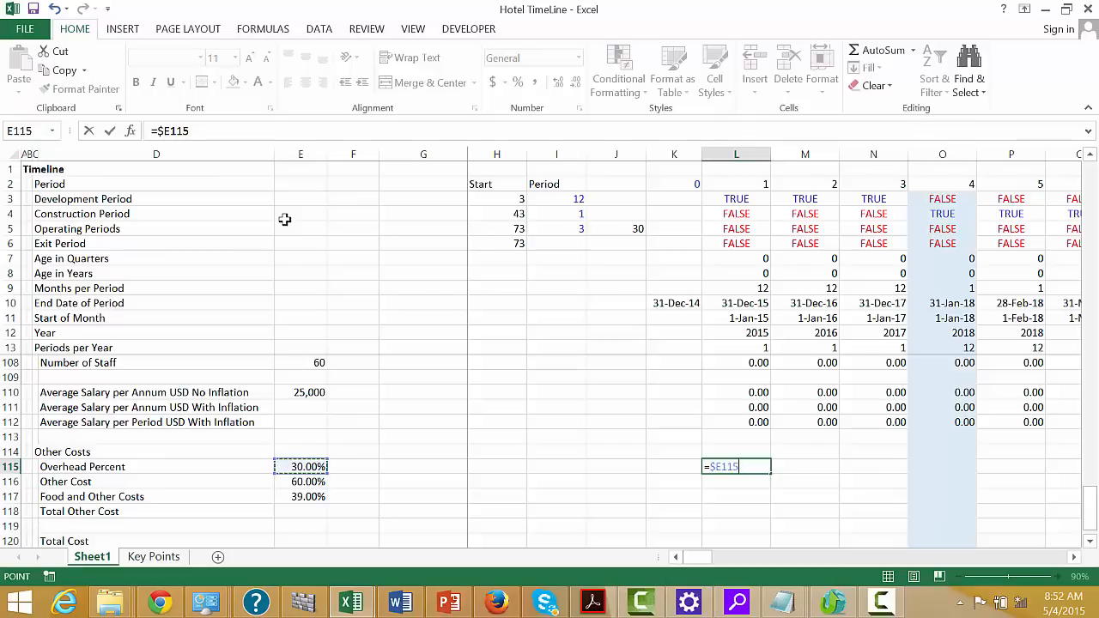
{"action": "type", "text": "*"}
{"action": "key", "text": "Up"}
{"action": "key", "text": "Up"}
{"action": "key", "text": "Up"}
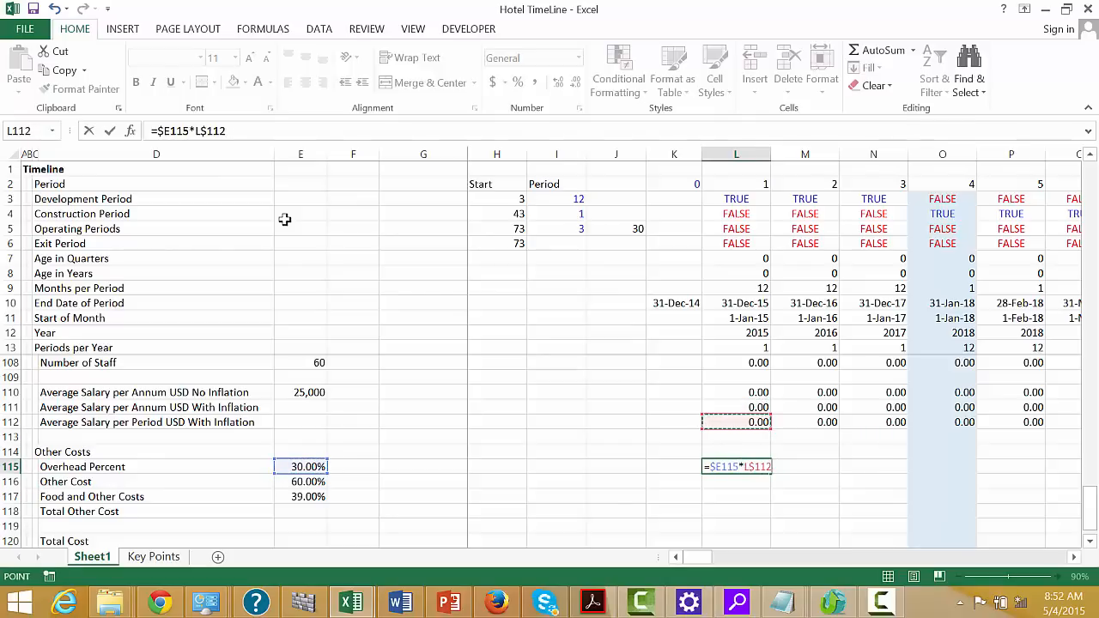
{"action": "key", "text": "ctrl+Return"}
Copy the L115 formula down to L117 and across the whole timeline for the three cost rows
{"action": "key", "text": "shift+Down"}
{"action": "key", "text": "shift+Down"}
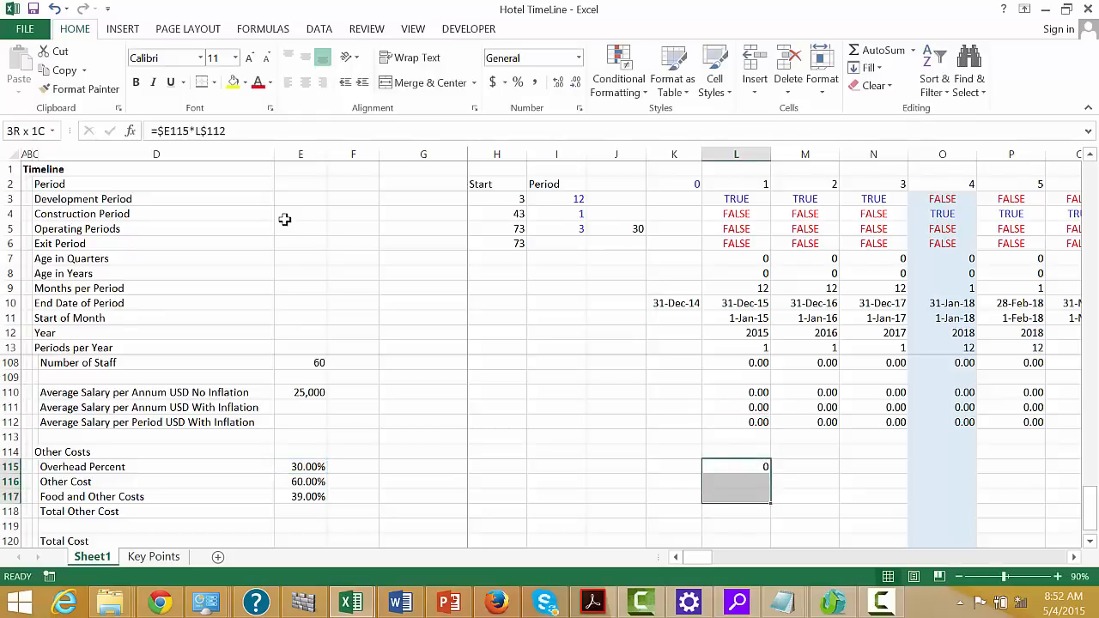
{"action": "key", "text": "ctrl+d"}
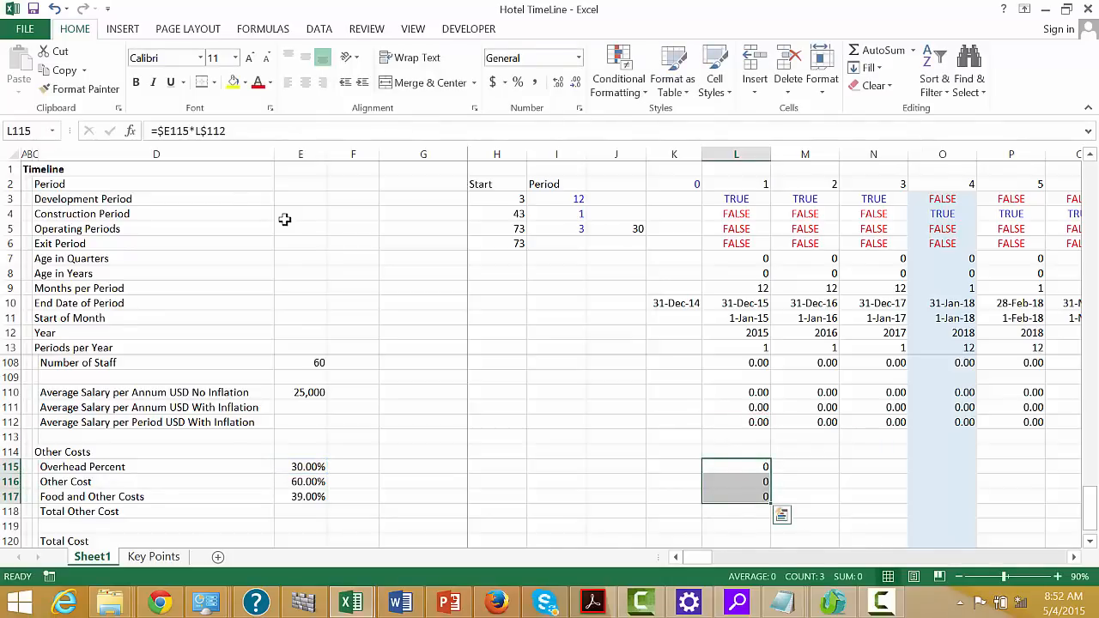
{"action": "key", "text": "ctrl+shift+r"}
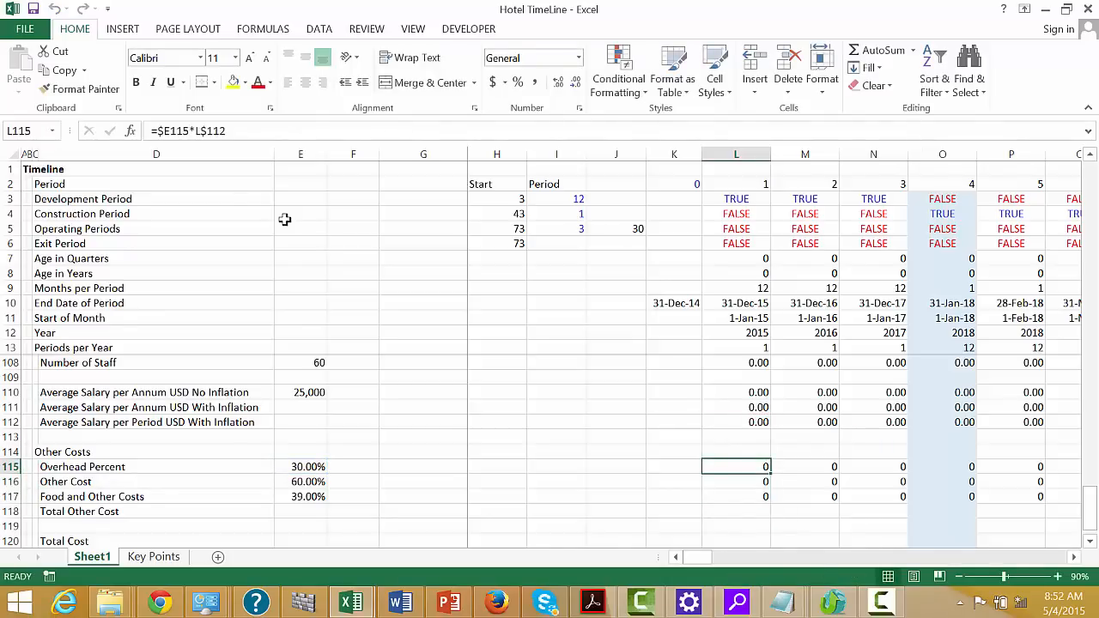
Format the cost values in L115:DG117 as numbers with two decimals and a thousands separator
{"action": "key", "text": "shift+Down"}
{"action": "key", "text": "shift+Down"}
{"action": "key", "text": "ctrl+shift+Right"}
{"action": "key", "text": "ctrl+shift+1"}
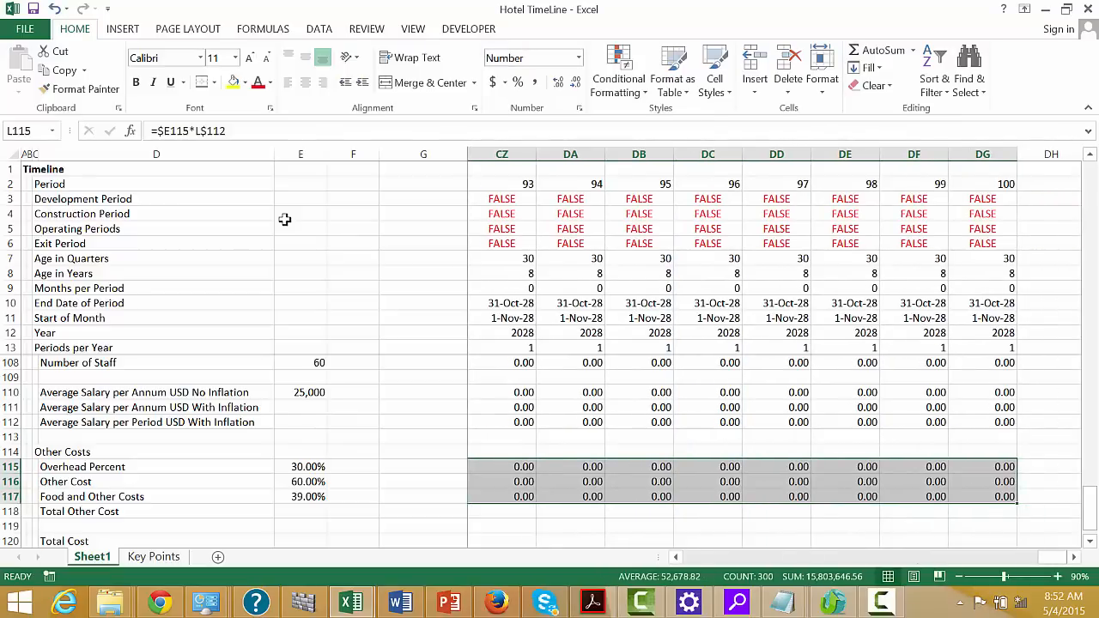
Examine the overhead, other and food cost values along the timeline, including the operating periods
{"action": "key", "text": "Right"}
{"action": "key", "text": "Right"}
{"action": "key", "text": "Right"}
{"action": "key", "text": "Right"}
{"action": "key", "text": "Right"}
{"action": "key", "text": "Right"}
{"action": "key", "text": "Right"}
{"action": "key", "text": "Right"}
{"action": "key", "text": "Right"}
{"action": "key", "text": "Right"}
{"action": "key", "text": "Right"}
{"action": "key", "text": "Right"}
{"action": "key", "text": "Right"}
{"action": "key", "text": "Right"}
{"action": "key", "text": "Right"}
{"action": "key", "text": "Right"}
{"action": "key", "text": "Right"}
{"action": "key", "text": "Right"}
{"action": "key", "text": "Right"}
{"action": "key", "text": "Right"}
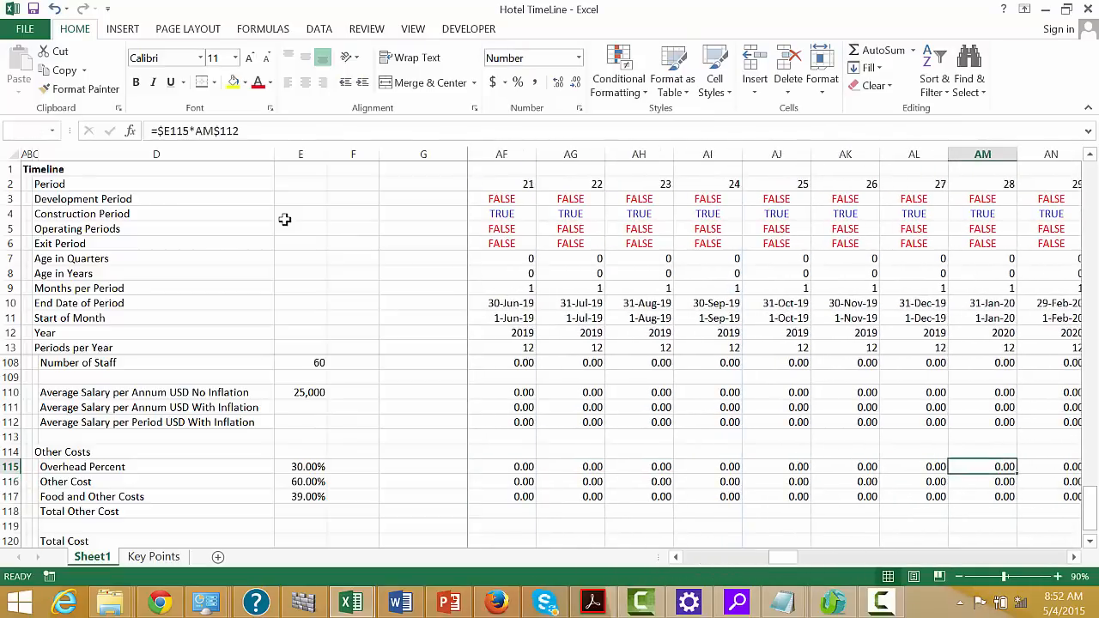
{"action": "key", "text": "Right"}
{"action": "key", "text": "Right"}
{"action": "key", "text": "Right"}
{"action": "key", "text": "Right"}
{"action": "key", "text": "Right"}
{"action": "key", "text": "Right"}
{"action": "key", "text": "Right"}
{"action": "key", "text": "Right"}
{"action": "key", "text": "Right"}
{"action": "key", "text": "Right"}
{"action": "key", "text": "Right"}
{"action": "key", "text": "Right"}
{"action": "key", "text": "Right"}
{"action": "key", "text": "Right"}
{"action": "key", "text": "Right"}
{"action": "key", "text": "Right"}
{"action": "key", "text": "Right"}
{"action": "key", "text": "Right"}
{"action": "key", "text": "Right"}
{"action": "key", "text": "Right"}
{"action": "key", "text": "Left"}
{"action": "key", "text": "Left"}
{"action": "key", "text": "Left"}
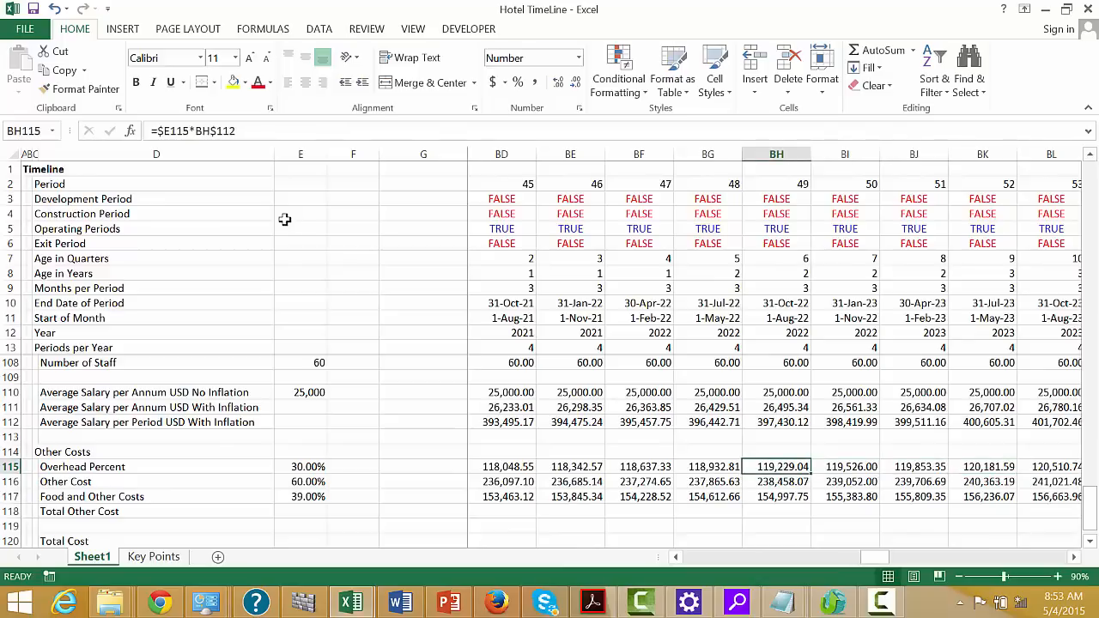
AutoSum the three cost rows L115:DG117 into the Total Other Cost row 118 for every period
{"action": "key", "text": "Down"}
{"action": "key", "text": "Down"}
{"action": "key", "text": "Down"}
{"action": "key", "text": "Left"}
{"action": "key", "text": "ctrl+Left"}
{"action": "key", "text": "Left"}
{"action": "key", "text": "Left"}
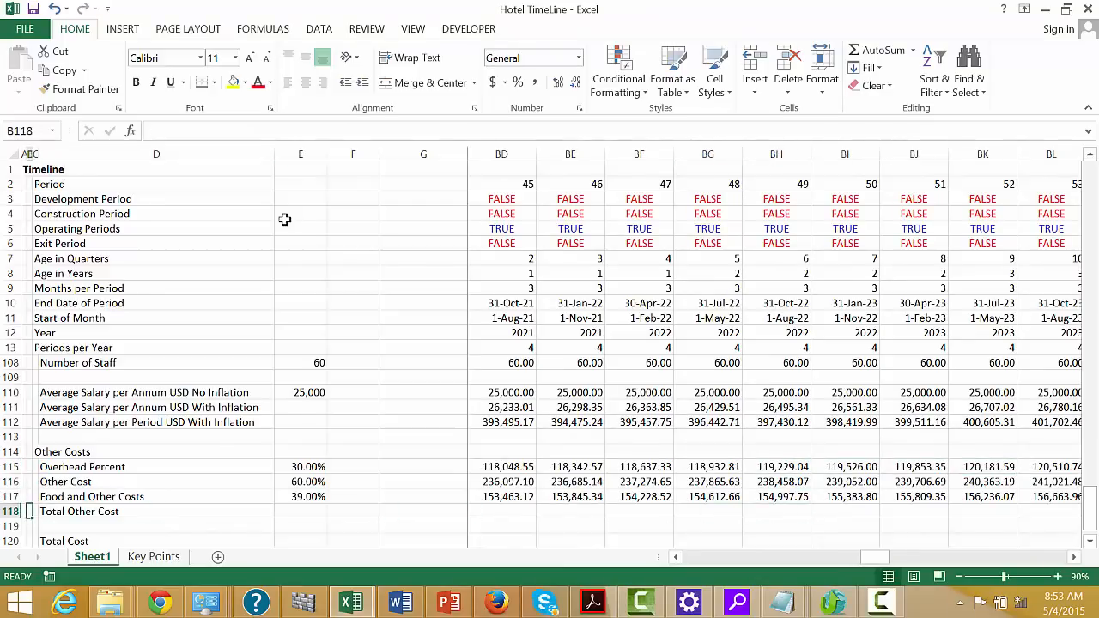
{"action": "key", "text": "Right"}
{"action": "key", "text": "Right"}
{"action": "key", "text": "Right"}
{"action": "key", "text": "Right"}
{"action": "key", "text": "Right"}
{"action": "key", "text": "Right"}
{"action": "key", "text": "Right"}
{"action": "key", "text": "Right"}
{"action": "key", "text": "Right"}
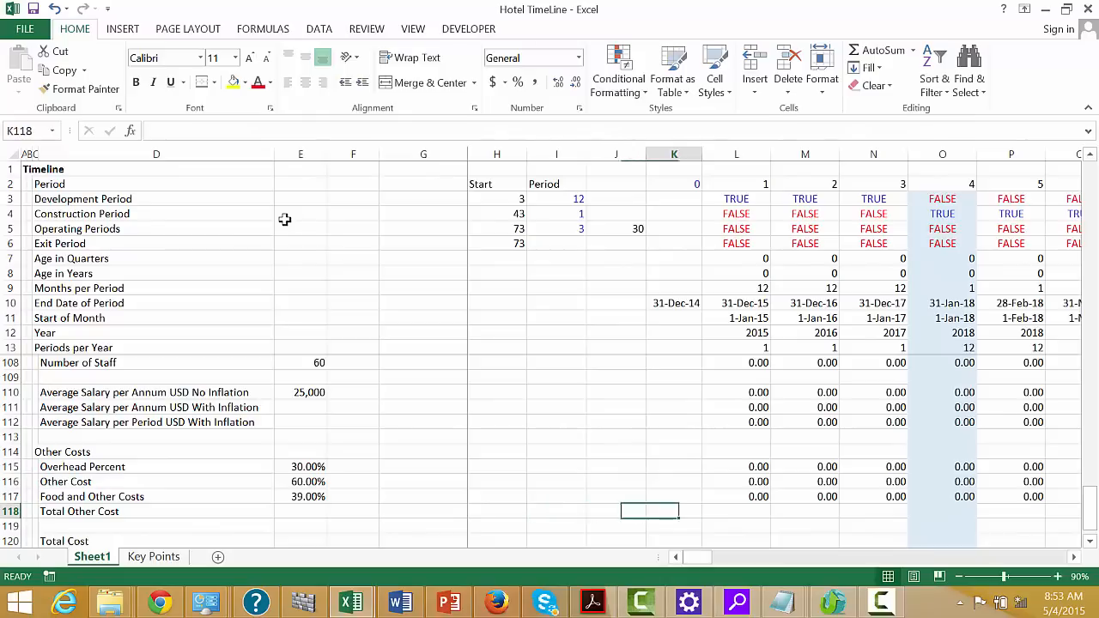
{"action": "key", "text": "Right"}
{"action": "key", "text": "Up"}
{"action": "key", "text": "Up"}
{"action": "key", "text": "Up"}
{"action": "key", "text": "shift+Down"}
{"action": "key", "text": "shift+Down"}
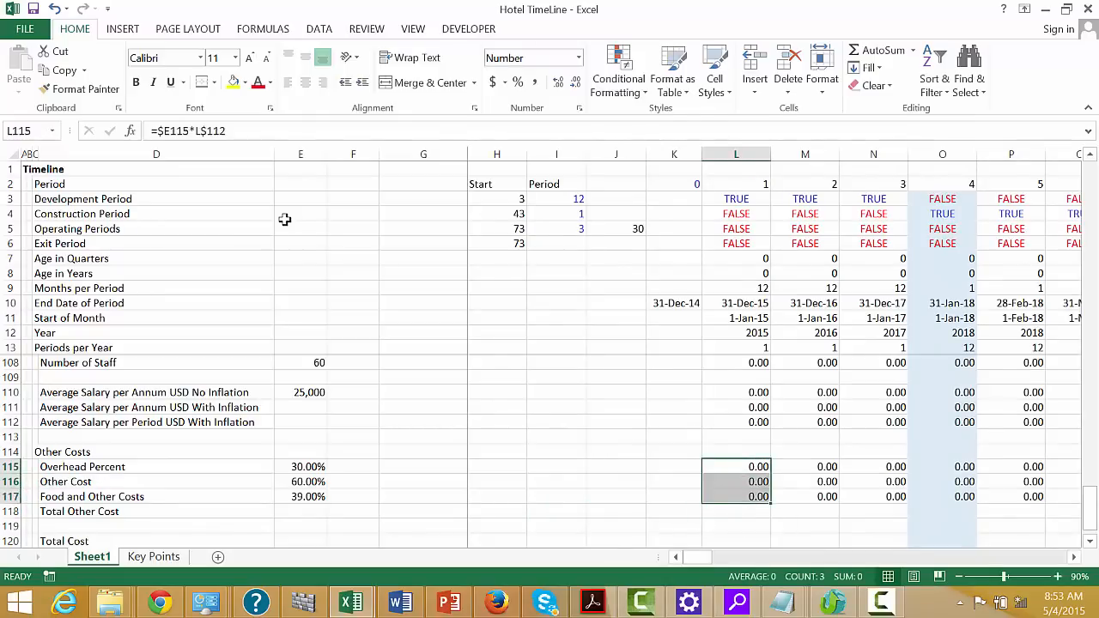
{"action": "key", "text": "ctrl+shift+Right"}
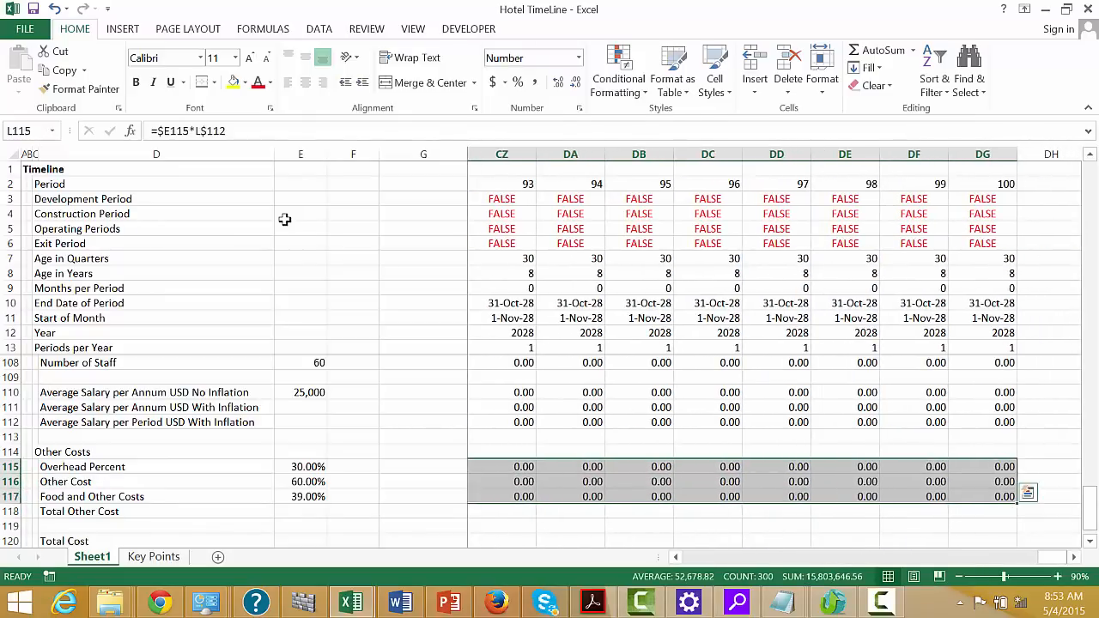
{"action": "key", "text": "alt+equal"}
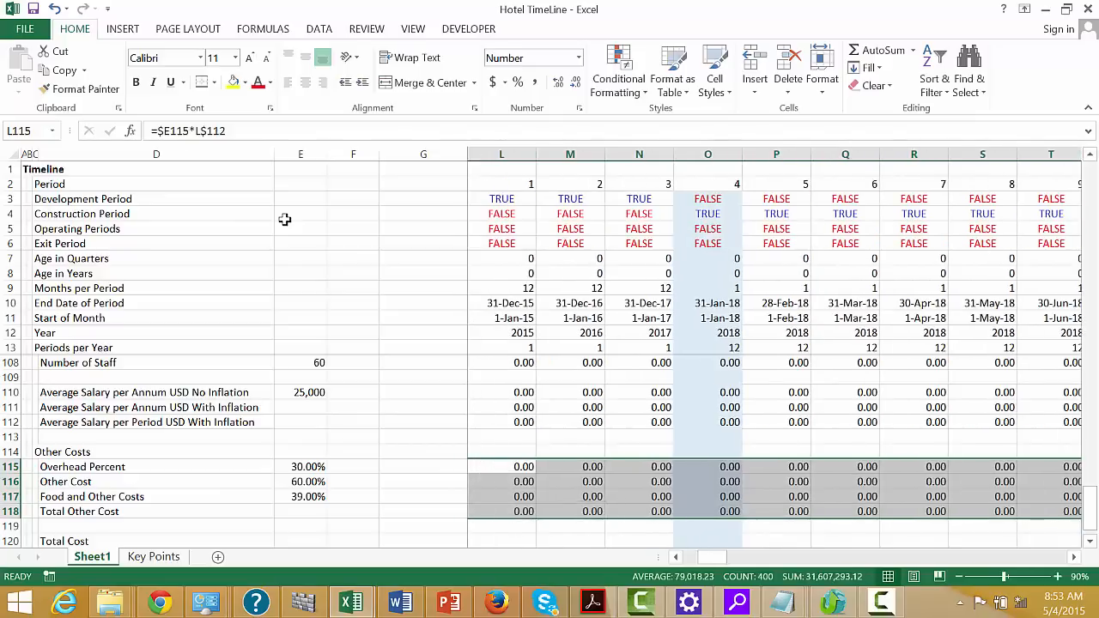
Apply a Top and Bottom Border to the Total Other Cost row from D118 to DG118
{"action": "key", "text": "Left"}
{"action": "key", "text": "Left"}
{"action": "key", "text": "Down"}
{"action": "key", "text": "Down"}
{"action": "key", "text": "Down"}
{"action": "key", "text": "Left"}
{"action": "key", "text": "Left"}
{"action": "key", "text": "Left"}
{"action": "key", "text": "Left"}
{"action": "key", "text": "Left"}
{"action": "key", "text": "Left"}
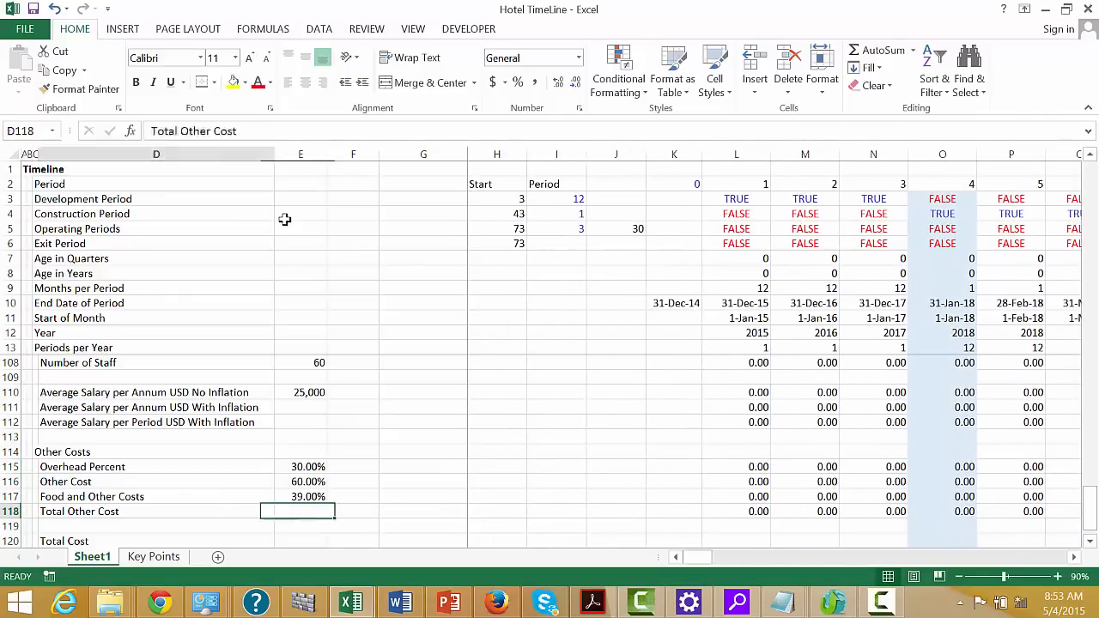
{"action": "key", "text": "Down"}
{"action": "key", "text": "Home"}
{"action": "key", "text": "Right"}
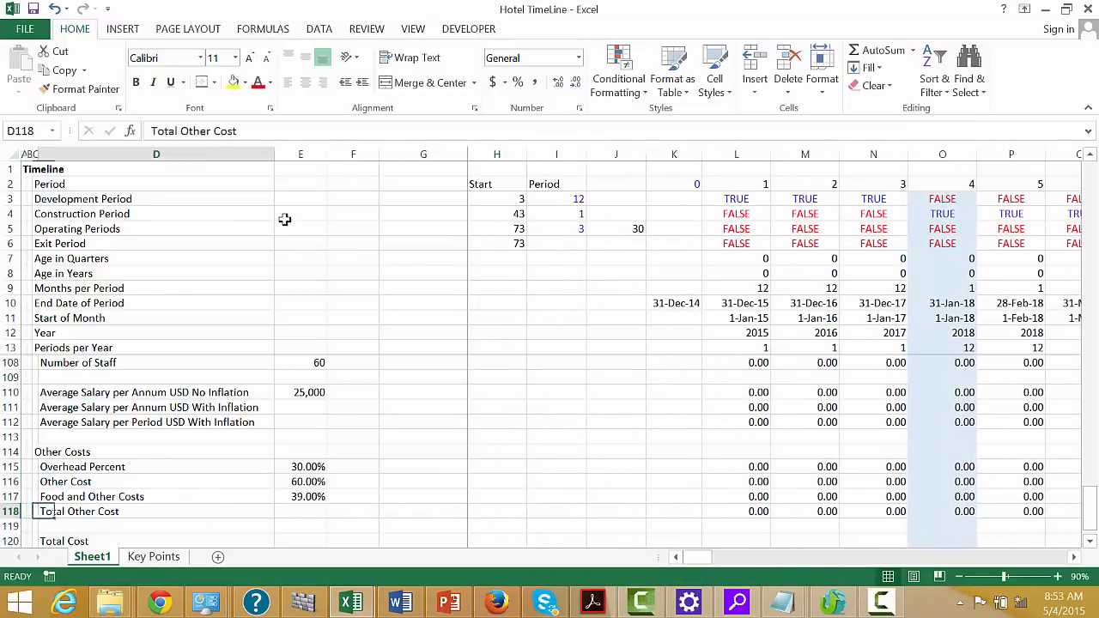
{"action": "key", "text": "ctrl+shift+Right"}
{"action": "key", "text": "ctrl+shift+Right"}
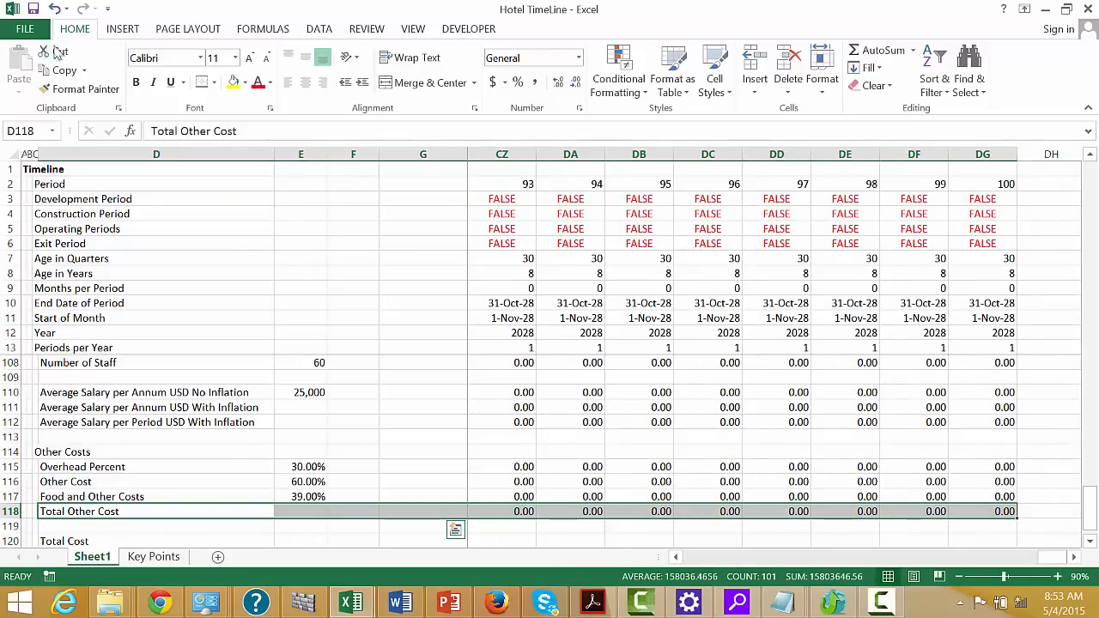
{"action": "left_click", "coordinate": [215, 85]}
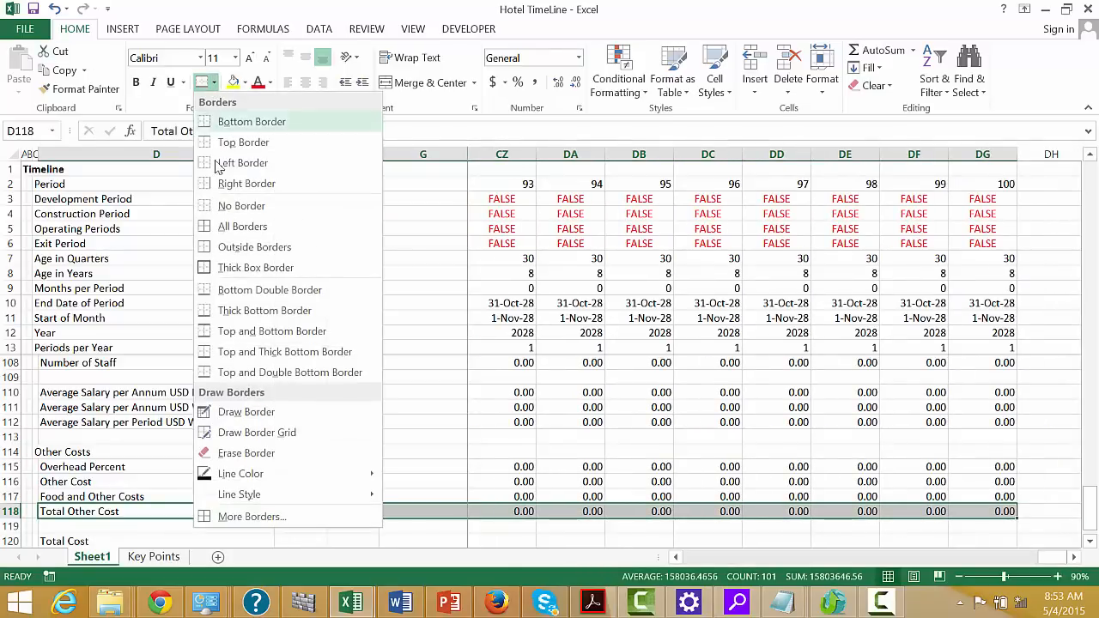
{"action": "left_click", "coordinate": [206, 347]}
{"action": "key", "text": "Down"}
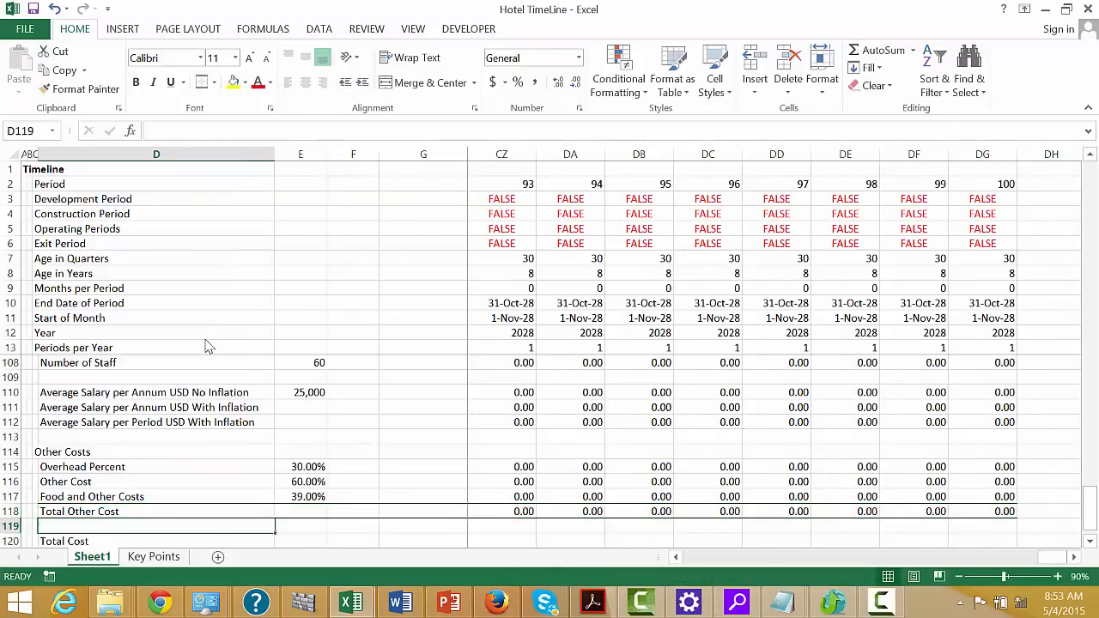
Enter =L112+L118 in L120 to calculate Total Cost as period salary plus total other cost
{"action": "key", "text": "Down"}
{"action": "key", "text": "Right"}
{"action": "key", "text": "Right"}
{"action": "key", "text": "Right"}
{"action": "key", "text": "Right"}
{"action": "key", "text": "Right"}
{"action": "key", "text": "Right"}
{"action": "key", "text": "Right"}
{"action": "key", "text": "Right"}
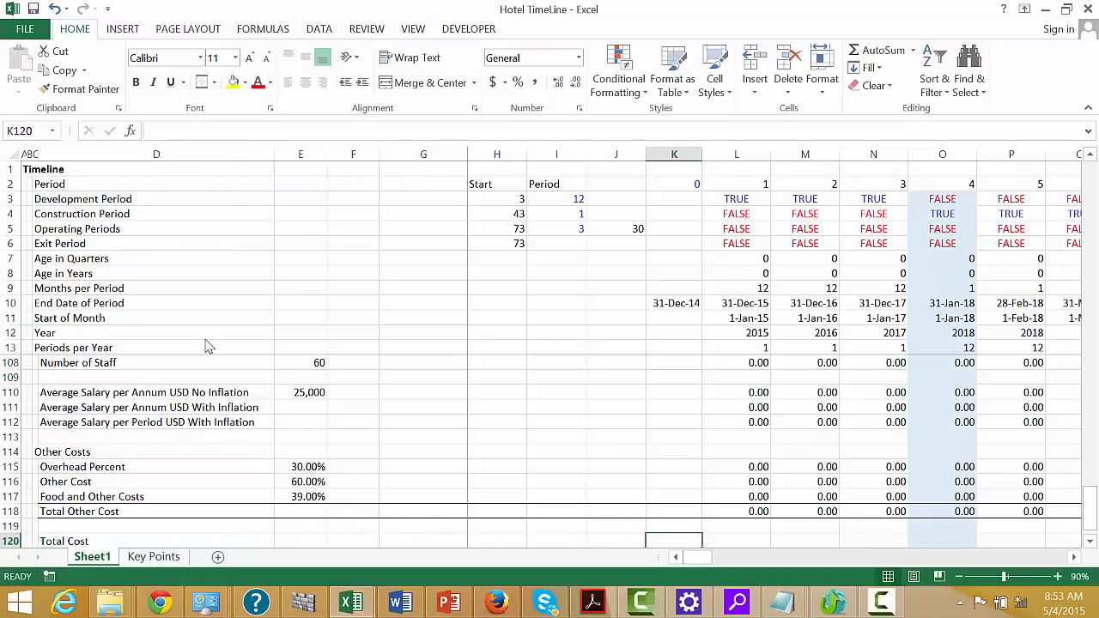
{"action": "type", "text": "="}
{"action": "key", "text": "Up"}
{"action": "key", "text": "Up"}
{"action": "key", "text": "Up"}
{"action": "key", "text": "Up"}
{"action": "key", "text": "Up"}
{"action": "key", "text": "Up"}
{"action": "key", "text": "Up"}
{"action": "key", "text": "Up"}
{"action": "key", "text": "Up"}
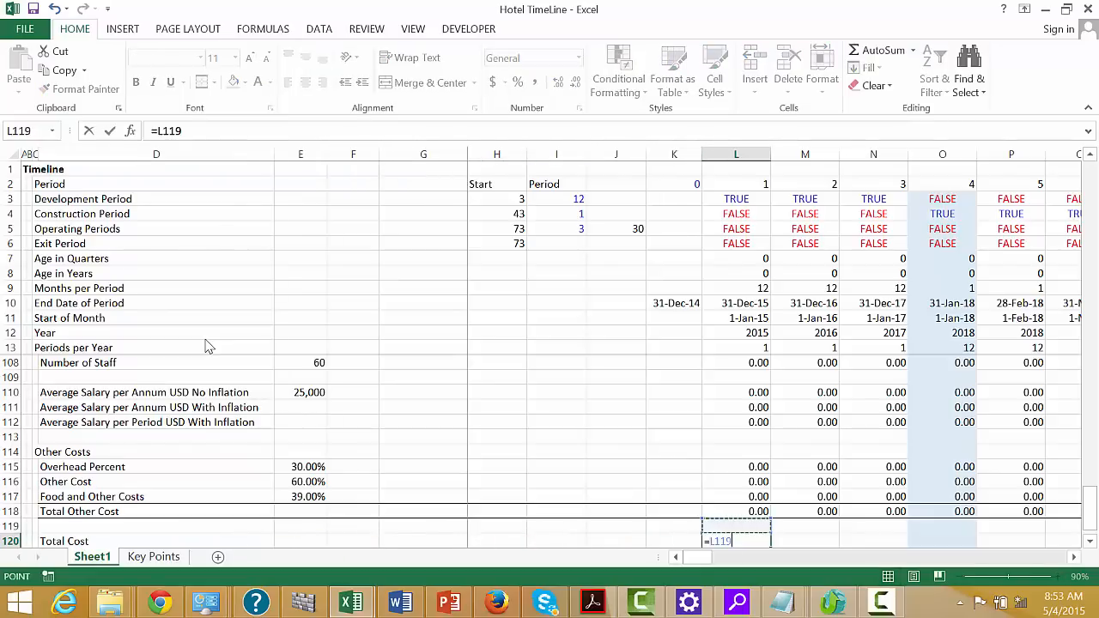
{"action": "key", "text": "Down"}
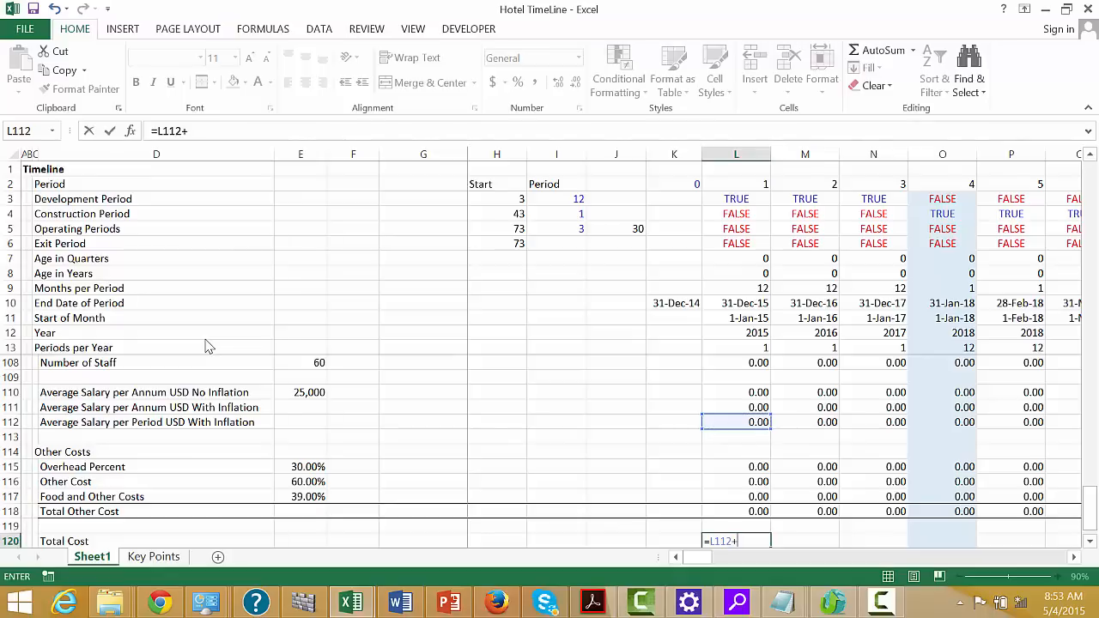
{"action": "type", "text": "+"}
{"action": "key", "text": "Up"}
{"action": "key", "text": "Up"}
{"action": "key", "text": "ctrl+Return"}
Fill the Total Cost formula from L120 across the timeline
{"action": "key", "text": "ctrl+shift+Right"}
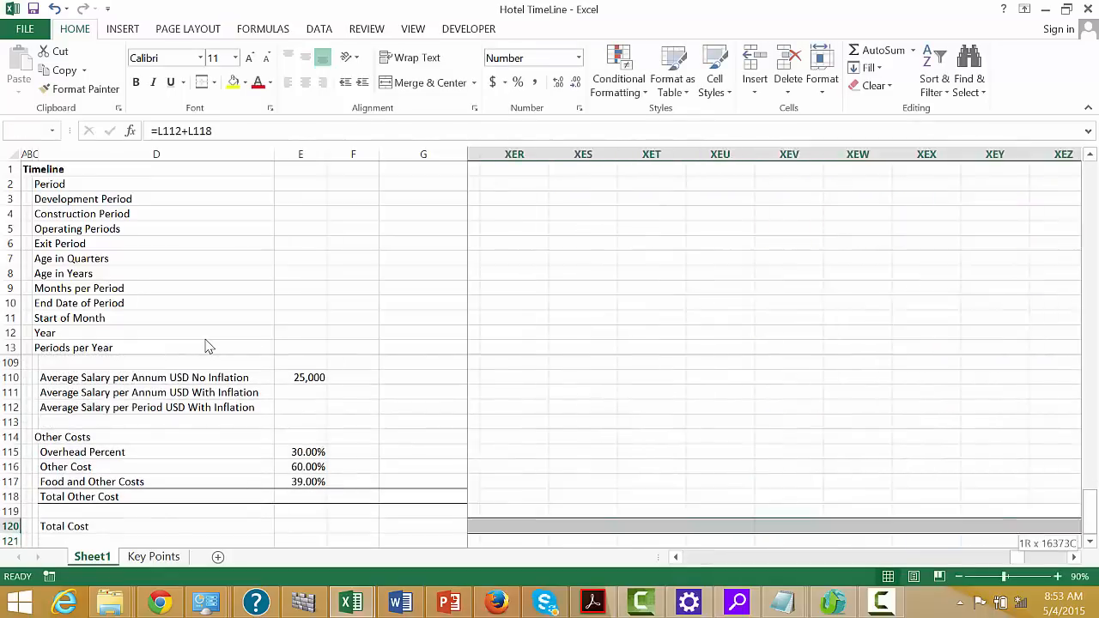
{"action": "key", "text": "Left"}
{"action": "key", "text": "Left"}
{"action": "key", "text": "Right"}
{"action": "key", "text": "Right"}
{"action": "key", "text": "Right"}
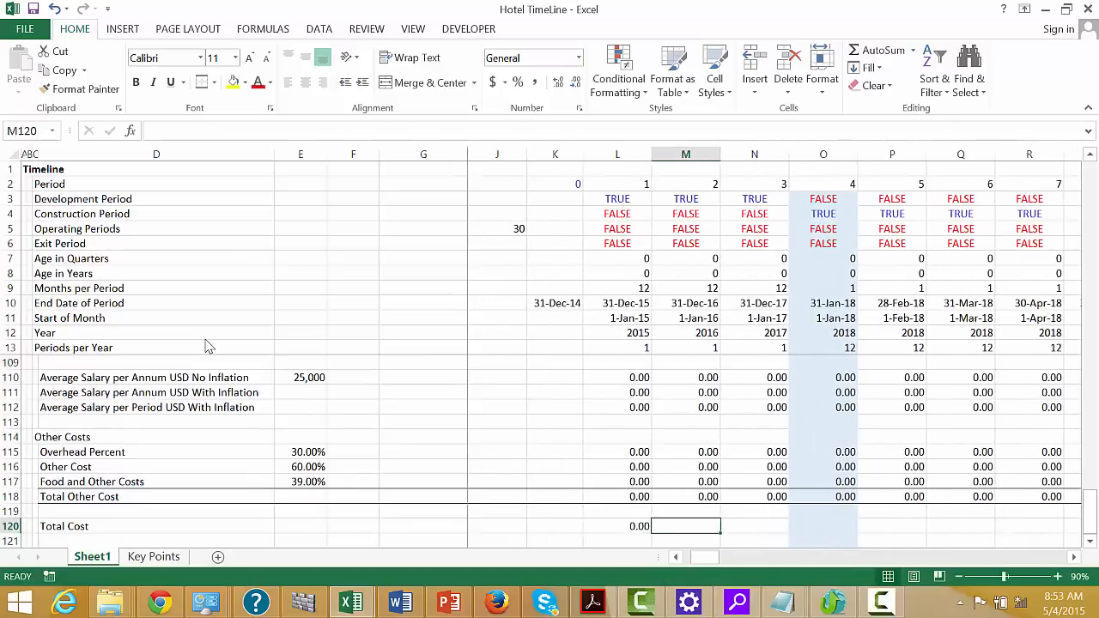
{"action": "key", "text": "Left"}
{"action": "key", "text": "ctrl+shift+r"}
Apply a Top and Double Bottom Border to the Total Cost row from D120 to DG120
{"action": "key", "text": "Left"}
{"action": "key", "text": "Left"}
{"action": "key", "text": "Left"}
{"action": "key", "text": "Left"}
{"action": "key", "text": "Left"}
{"action": "key", "text": "Left"}
{"action": "key", "text": "Left"}
{"action": "key", "text": "Left"}
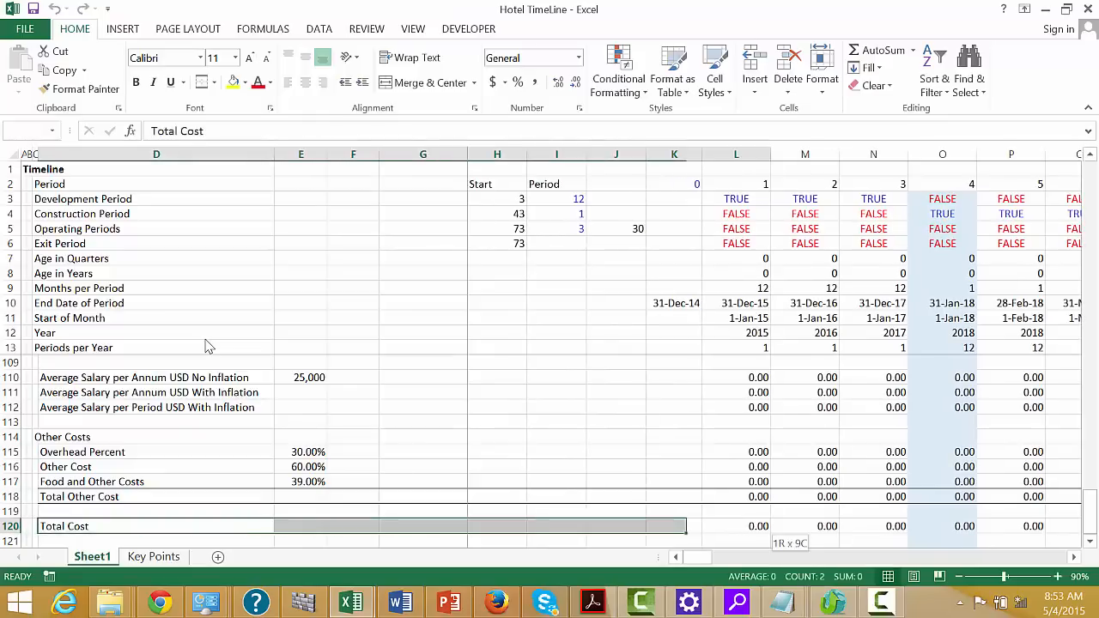
{"action": "key", "text": "ctrl+shift+Right"}
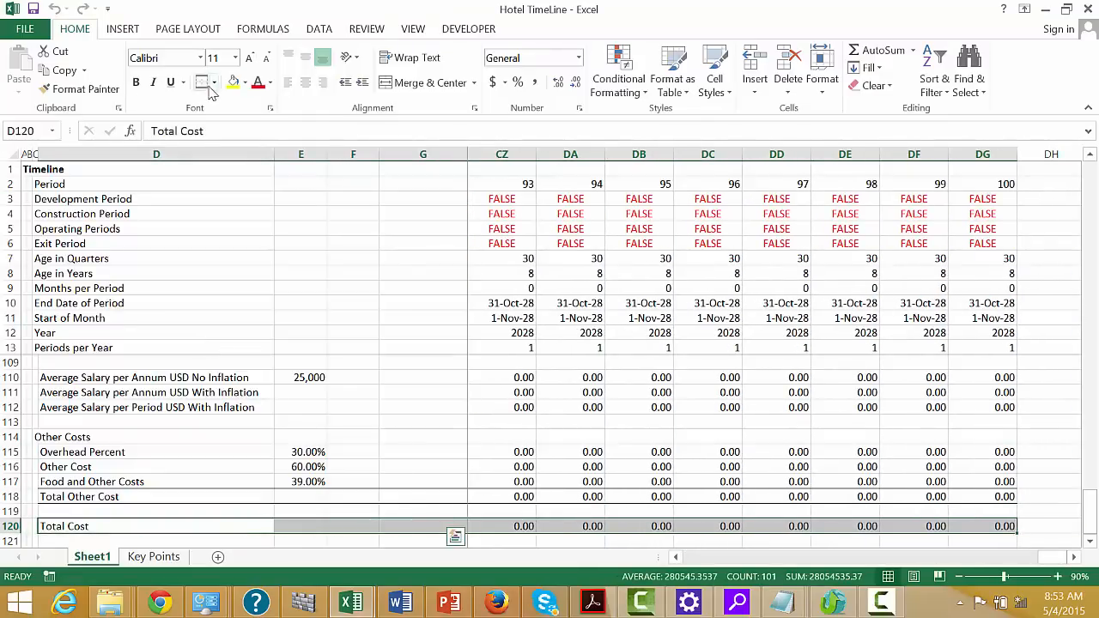
{"action": "left_click", "coordinate": [215, 83]}
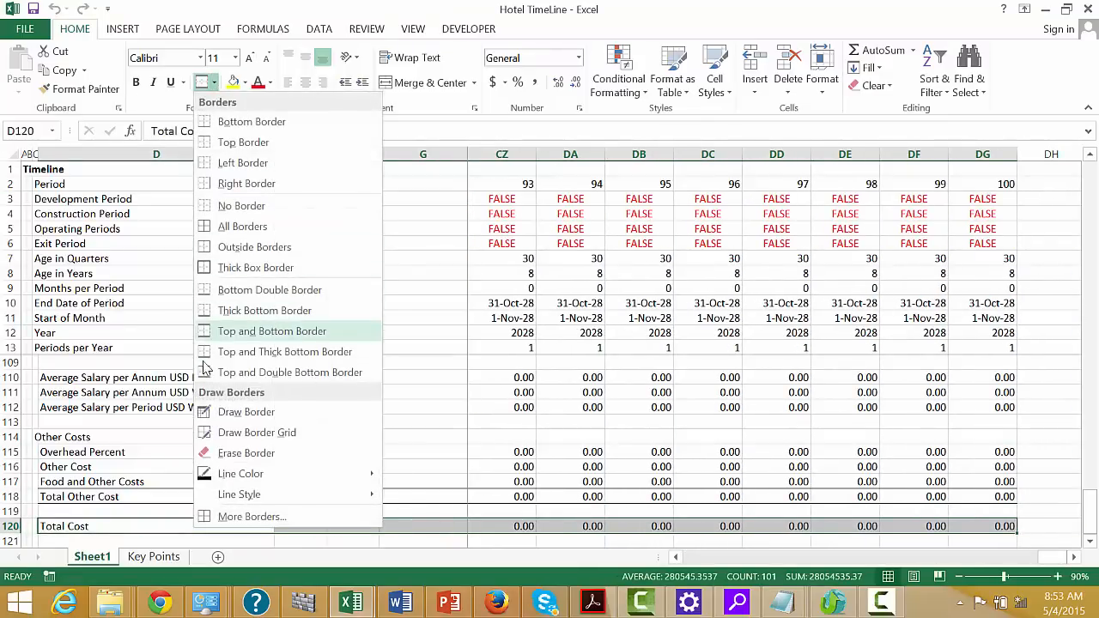
{"action": "left_click", "coordinate": [204, 374]}
Enter the label "Operating Cash Flow" in D122
{"action": "key", "text": "Down"}
{"action": "key", "text": "Down"}
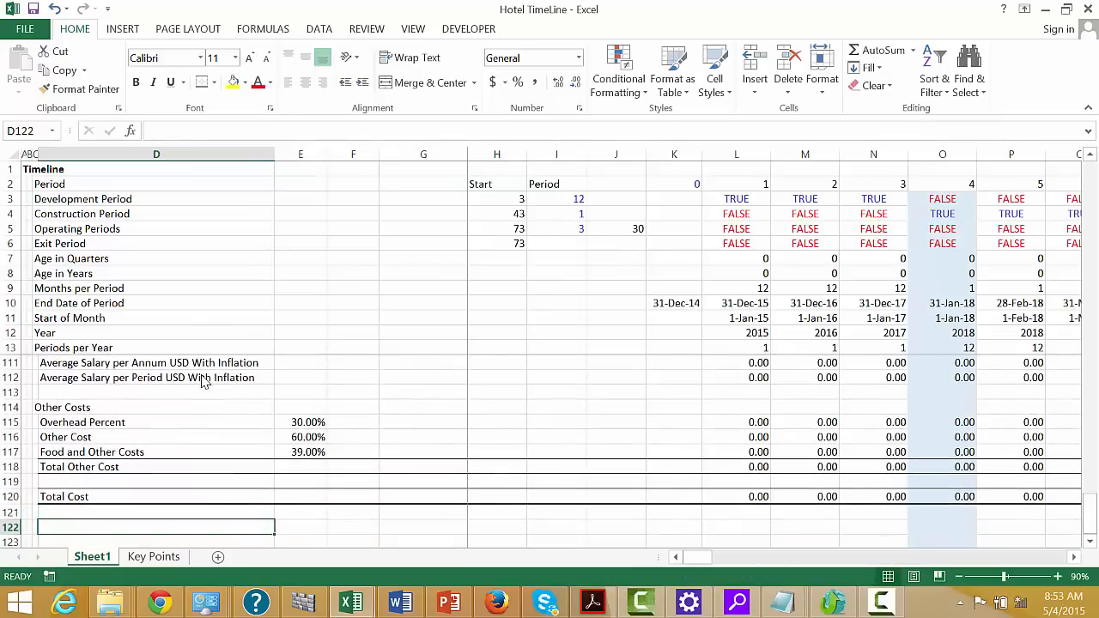
{"action": "type", "text": "Oper"}
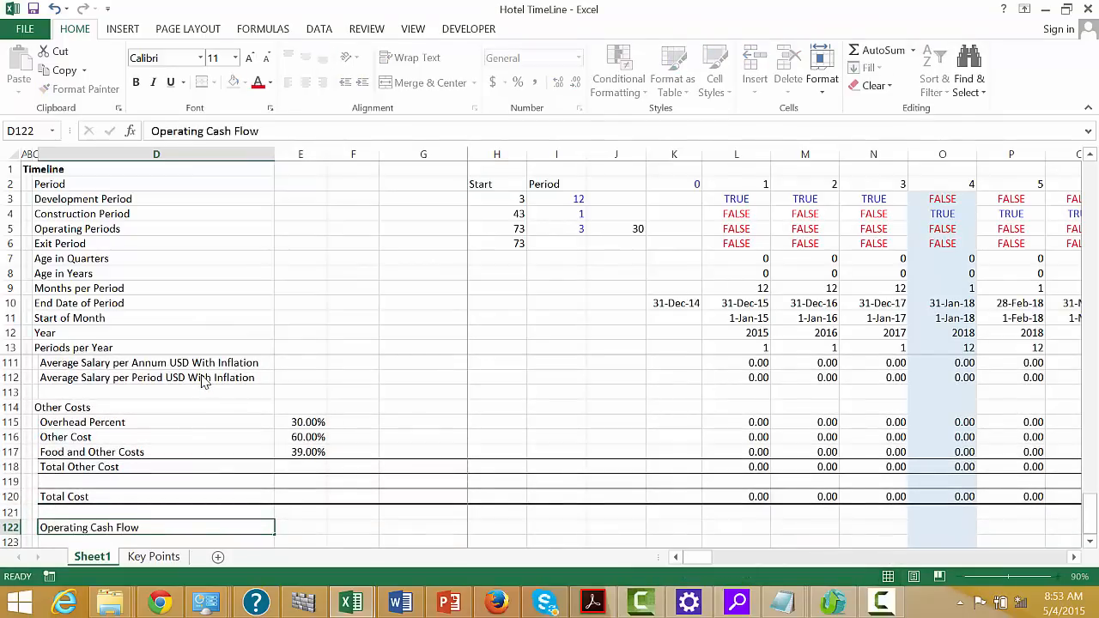
{"action": "type", "text": "ating Cash Flow"}
{"action": "key", "text": "Return"}
Calculate Operating Cash Flow in L122 as =L104-L120, total revenues less total cost, and fill it across the timeline
{"action": "key", "text": "Up"}
{"action": "key", "text": "Right"}
{"action": "key", "text": "Right"}
{"action": "key", "text": "Right"}
{"action": "key", "text": "Right"}
{"action": "key", "text": "Right"}
{"action": "key", "text": "Right"}
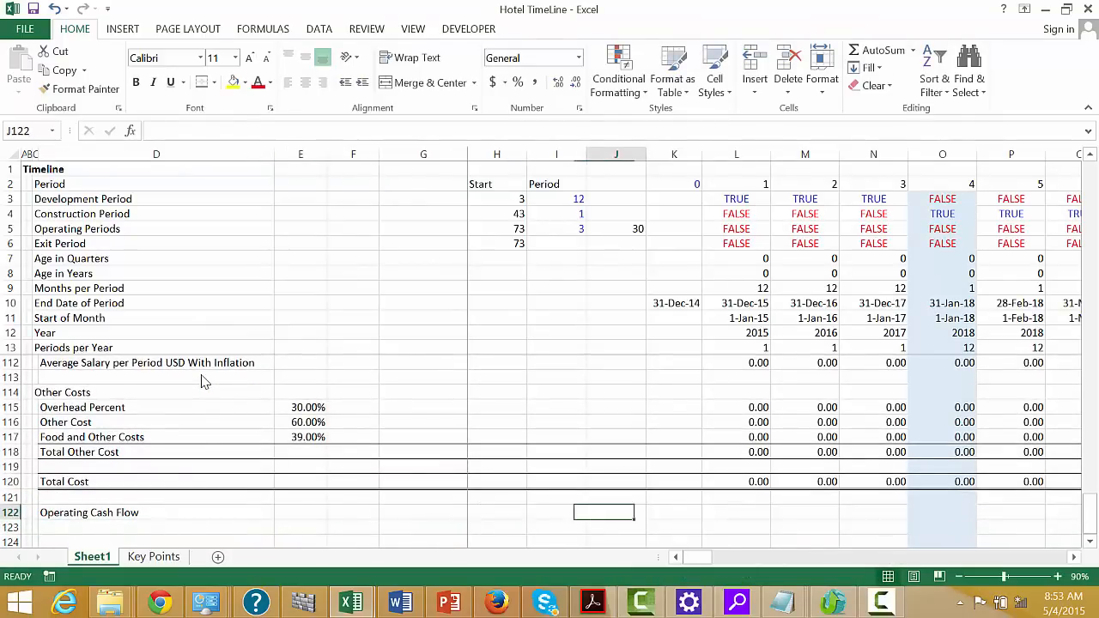
{"action": "key", "text": "Right"}
{"action": "key", "text": "Right"}
{"action": "type", "text": "="}
{"action": "key", "text": "Up"}
{"action": "key", "text": "Up"}
{"action": "key", "text": "Up"}
{"action": "key", "text": "Up"}
{"action": "key", "text": "Up"}
{"action": "key", "text": "Up"}
{"action": "key", "text": "Up"}
{"action": "key", "text": "Up"}
{"action": "key", "text": "Up"}
{"action": "key", "text": "Up"}
{"action": "key", "text": "Up"}
{"action": "key", "text": "Up"}
{"action": "key", "text": "Up"}
{"action": "key", "text": "Up"}
{"action": "key", "text": "Up"}
{"action": "key", "text": "Up"}
{"action": "key", "text": "Up"}
{"action": "key", "text": "Up"}
{"action": "key", "text": "Up"}
{"action": "key", "text": "Up"}
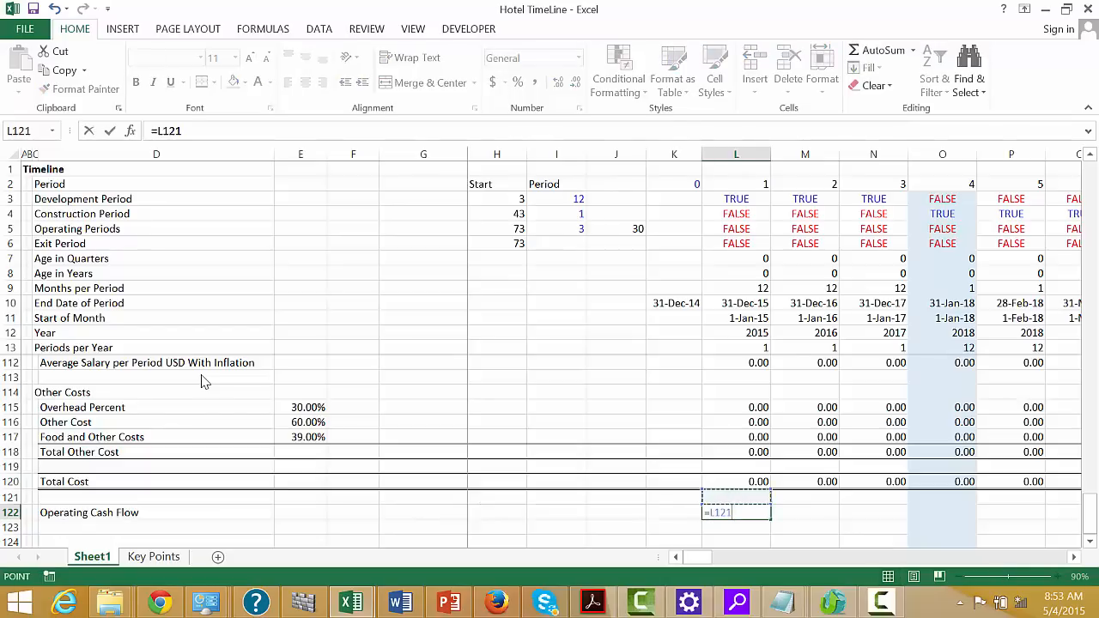
{"action": "key", "text": "Down"}
{"action": "key", "text": "Down"}
{"action": "key", "text": "Down"}
{"action": "key", "text": "Down"}
{"action": "key", "text": "Down"}
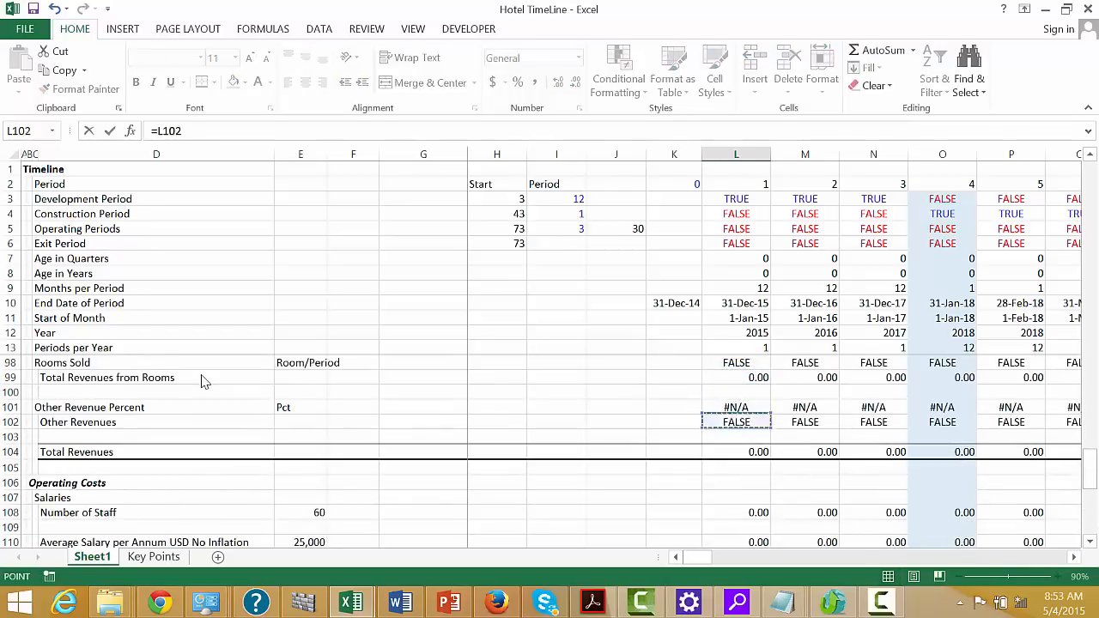
{"action": "type", "text": "-"}
{"action": "key", "text": "Up"}
{"action": "key", "text": "Up"}
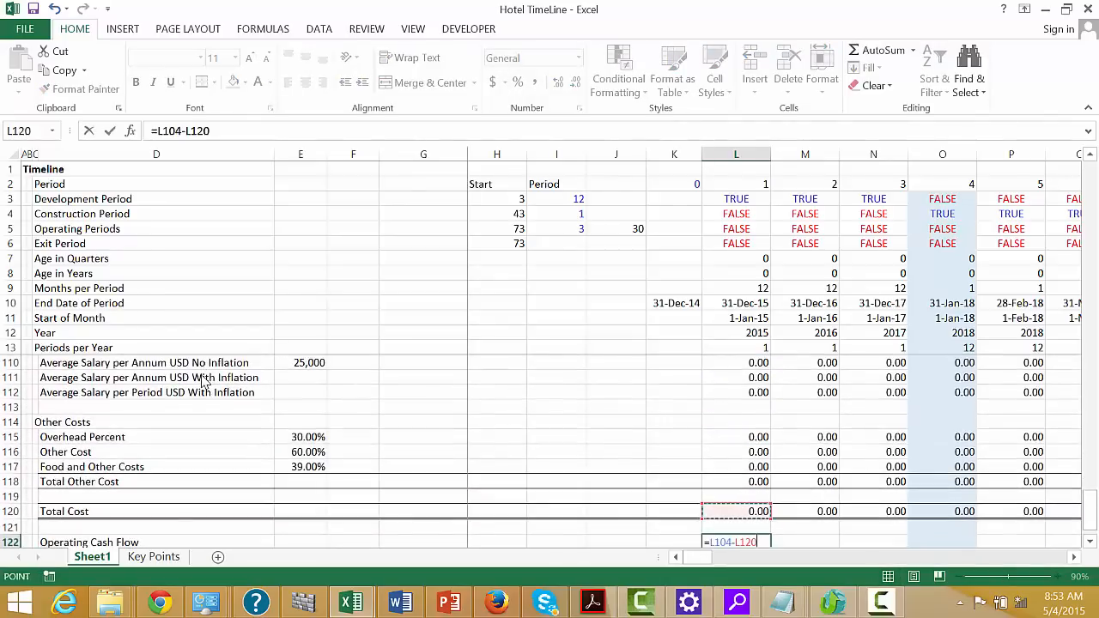
{"action": "key", "text": "Return"}
{"action": "key", "text": "ctrl+shift+Right"}
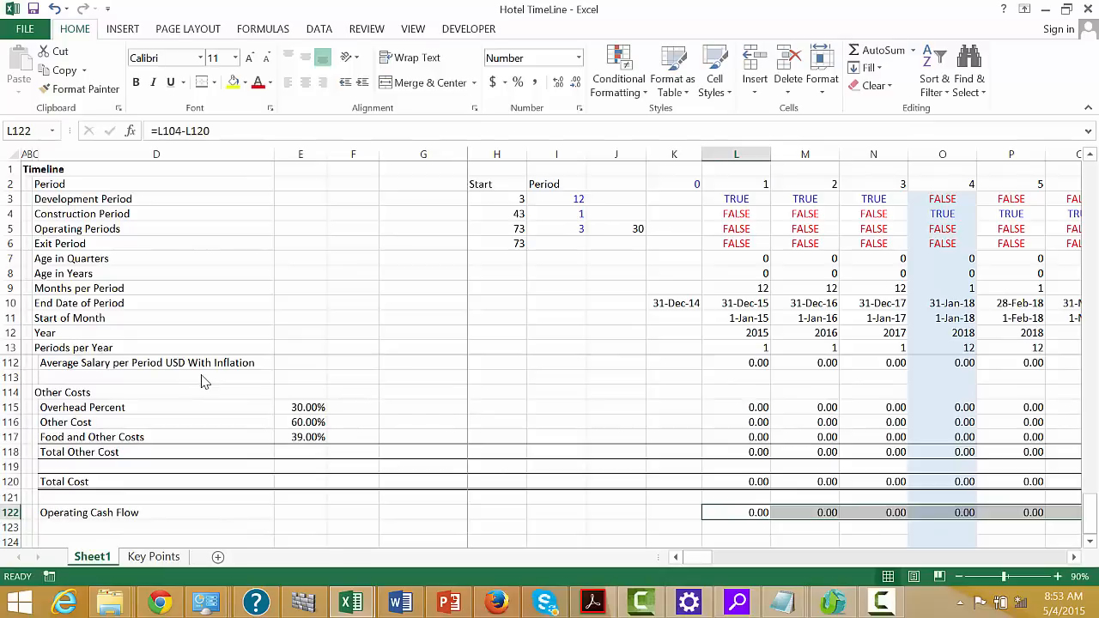
{"action": "key", "text": "ctrl+r"}
Apply a Top and Double Bottom Border to the Operating Cash Flow row D122:DG122 and select A126
{"action": "key", "text": "Left"}
{"action": "key", "text": "Left"}
{"action": "key", "text": "Left"}
{"action": "key", "text": "Left"}
{"action": "key", "text": "Left"}
{"action": "key", "text": "Left"}
{"action": "key", "text": "Left"}
{"action": "key", "text": "Left"}
{"action": "key", "text": "Left"}
{"action": "key", "text": "Left"}
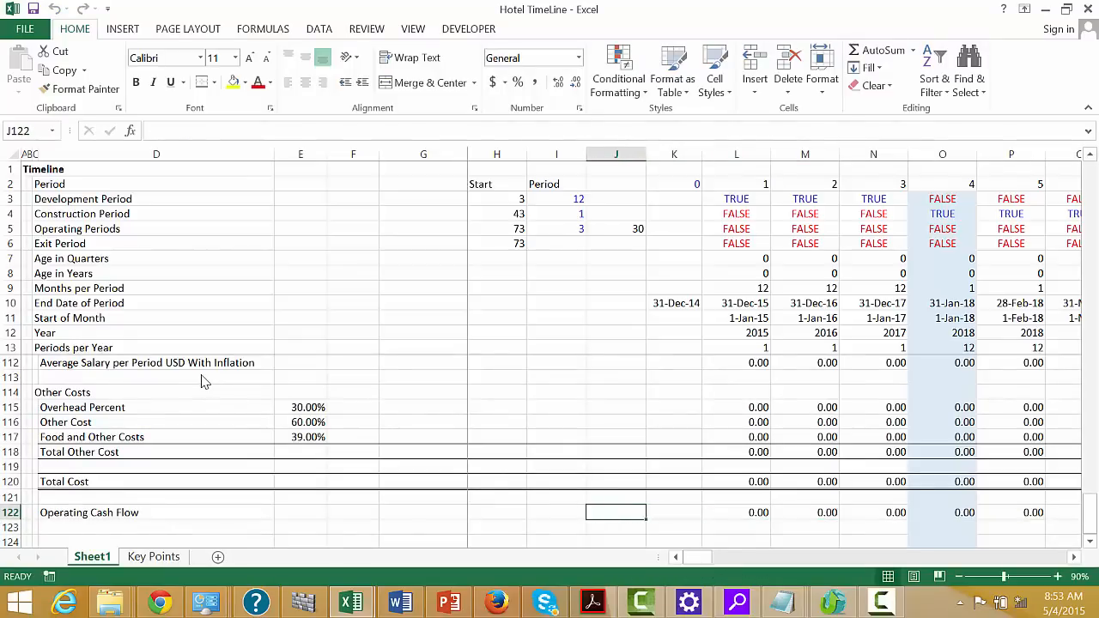
{"action": "key", "text": "Right"}
{"action": "key", "text": "Right"}
{"action": "key", "text": "ctrl+shift+Right"}
{"action": "key", "text": "ctrl+shift+Right"}
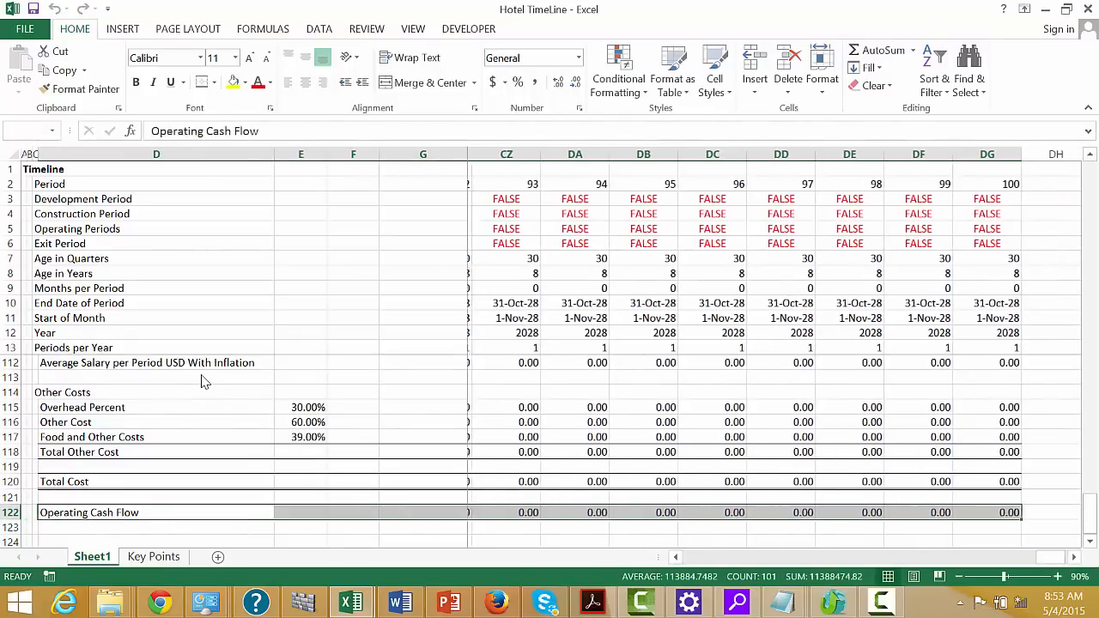
{"action": "left_click", "coordinate": [203, 89]}
{"action": "key", "text": "Left"}
{"action": "key", "text": "Left"}
{"action": "key", "text": "Down"}
{"action": "key", "text": "Down"}
{"action": "key", "text": "Down"}
{"action": "key", "text": "Down"}
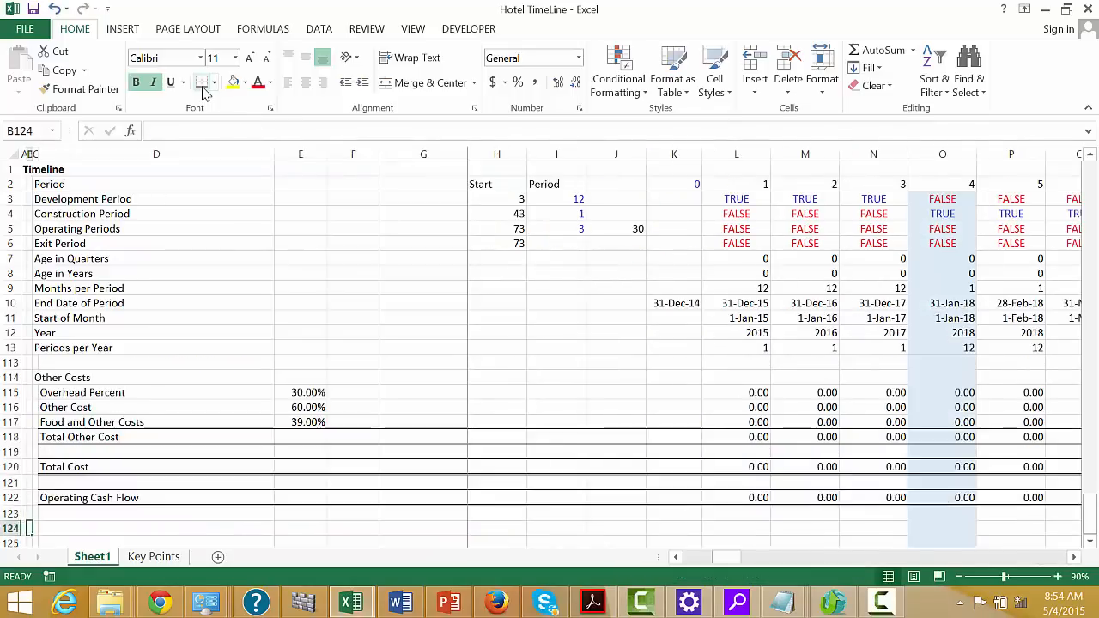
{"action": "key", "text": "Left"}
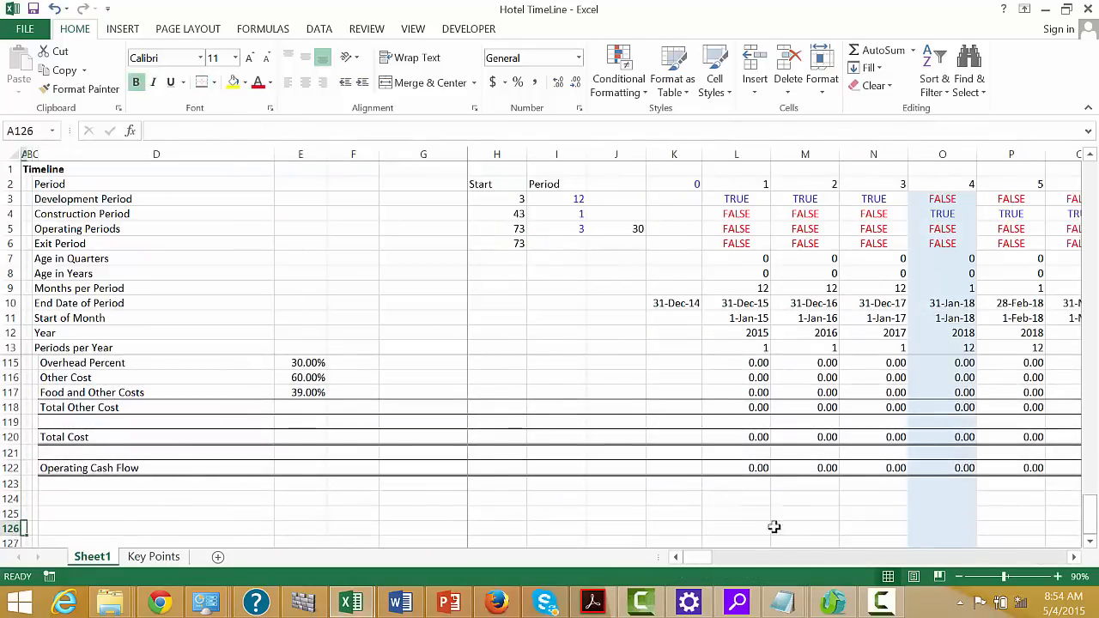